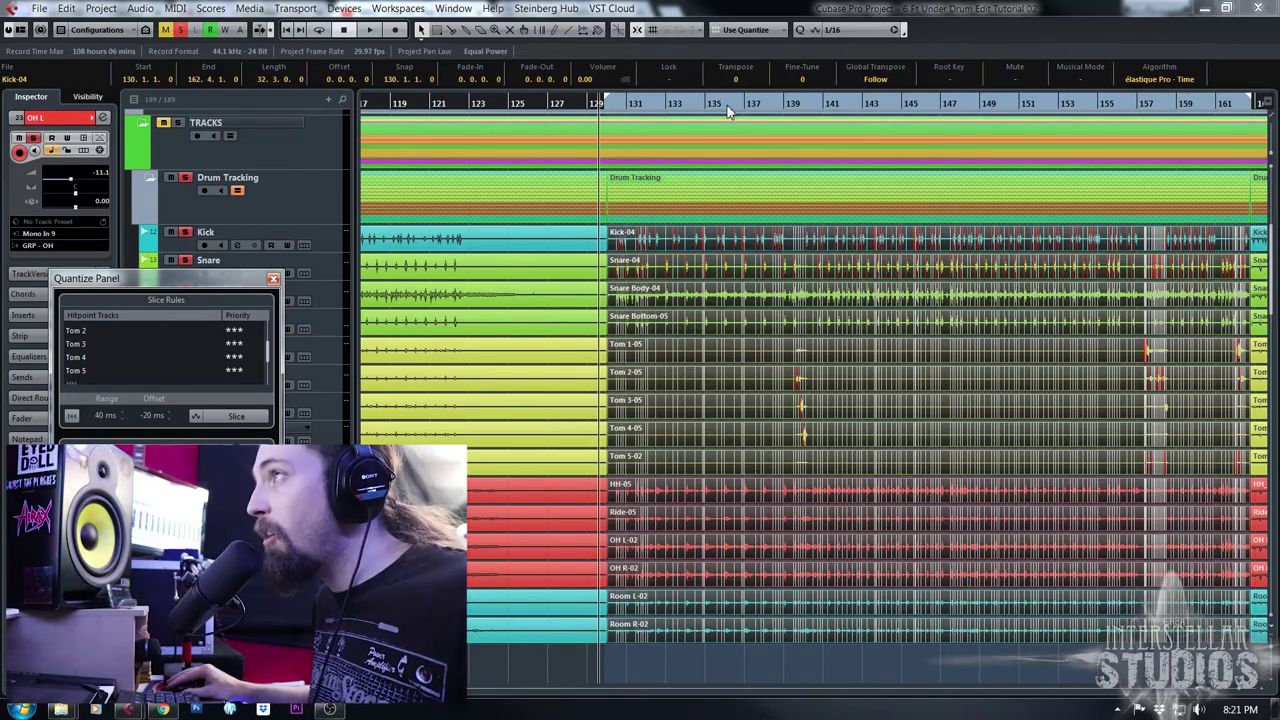
# Move the project cursor through the drum section and return it to the start of the locator range near bar 130
pyautogui.click(696, 104)
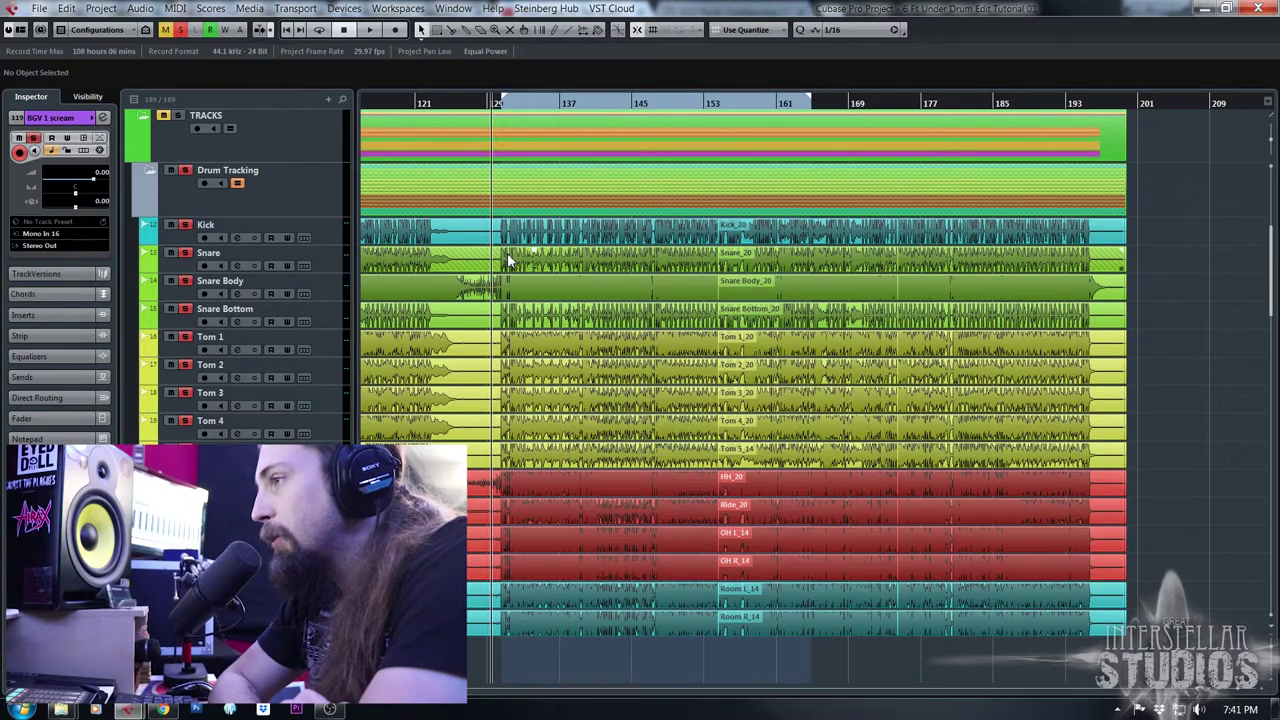
pyautogui.moveTo(506, 108); pyautogui.dragTo(487, 127)
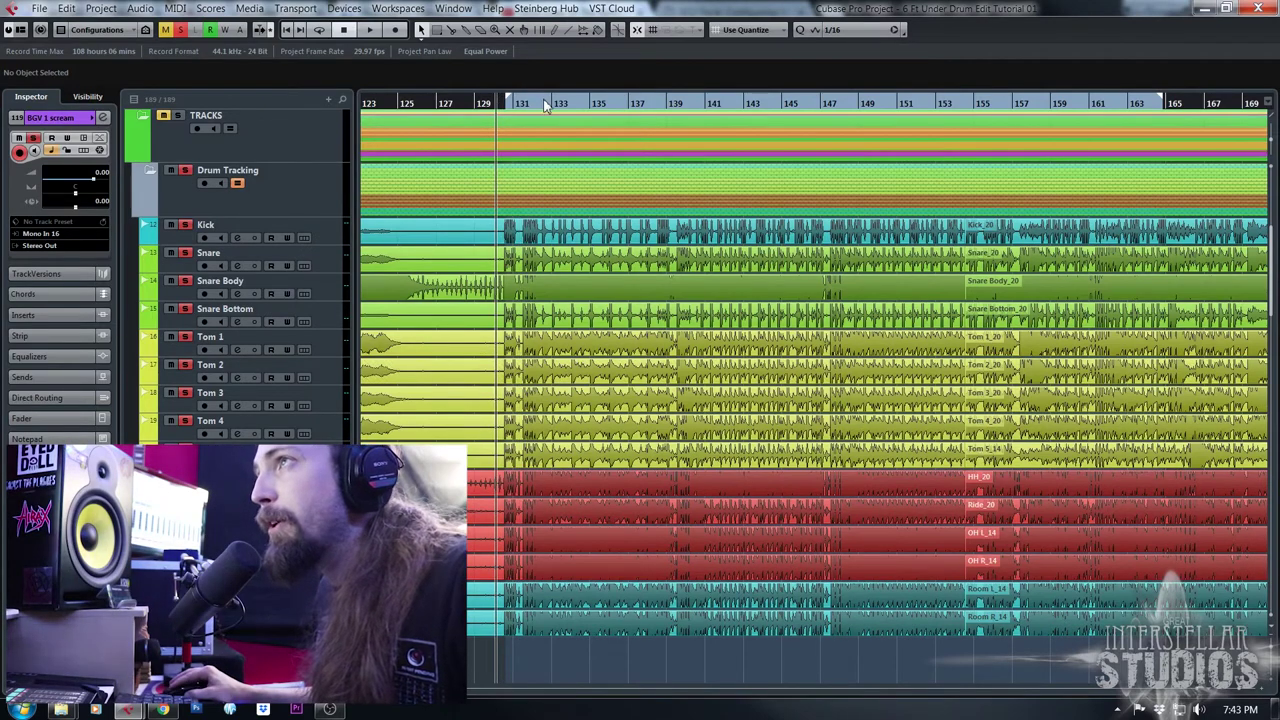
pyautogui.click(545, 104)
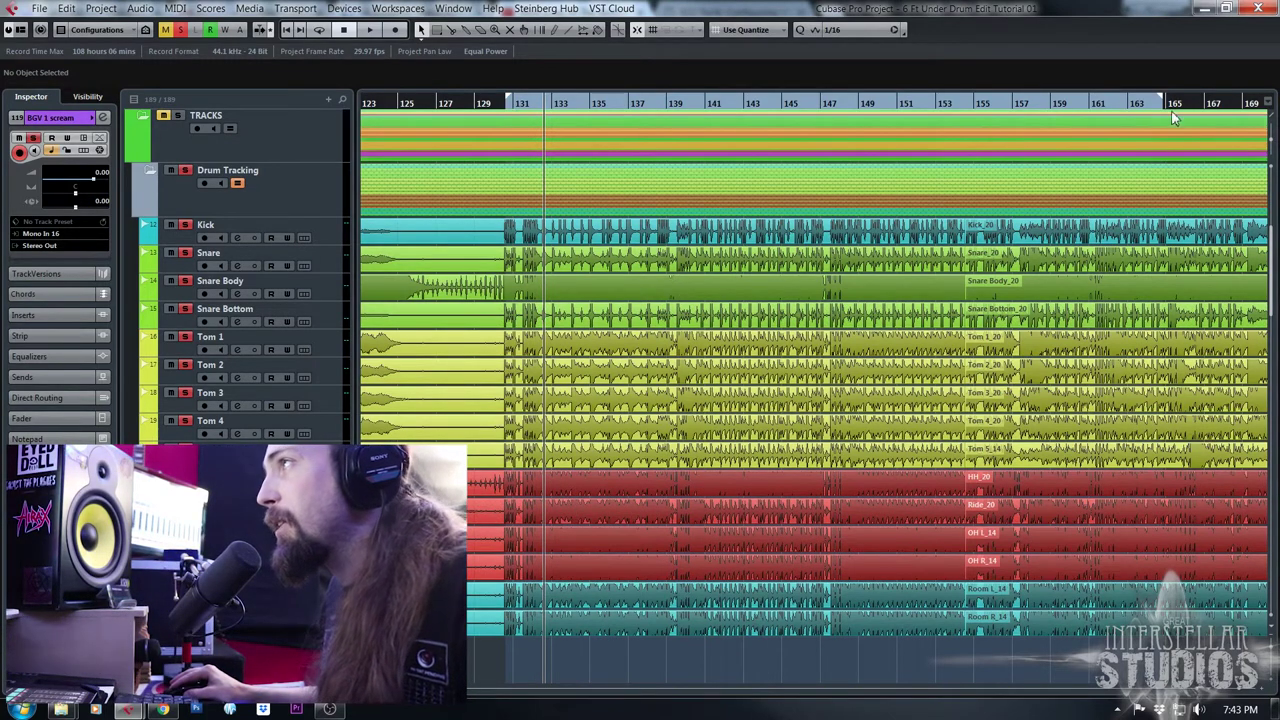
pyautogui.moveTo(523, 104); pyautogui.dragTo(648, 103)
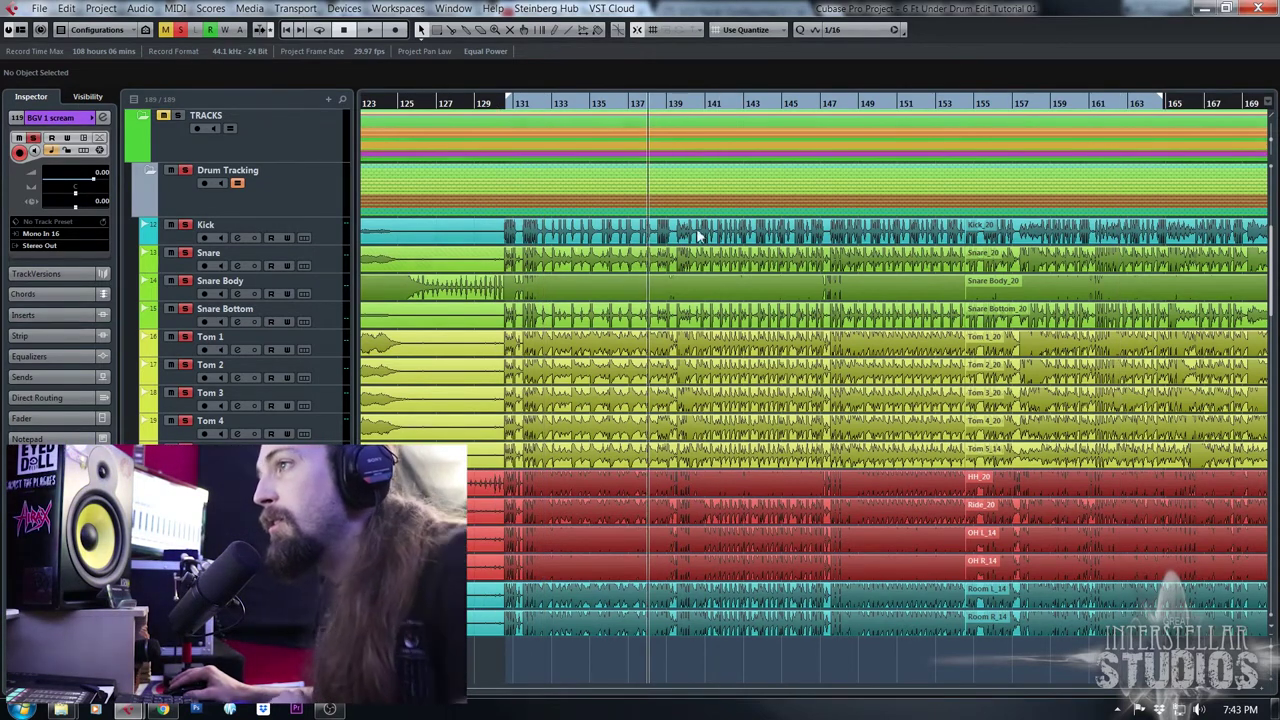
pyautogui.click(505, 107)
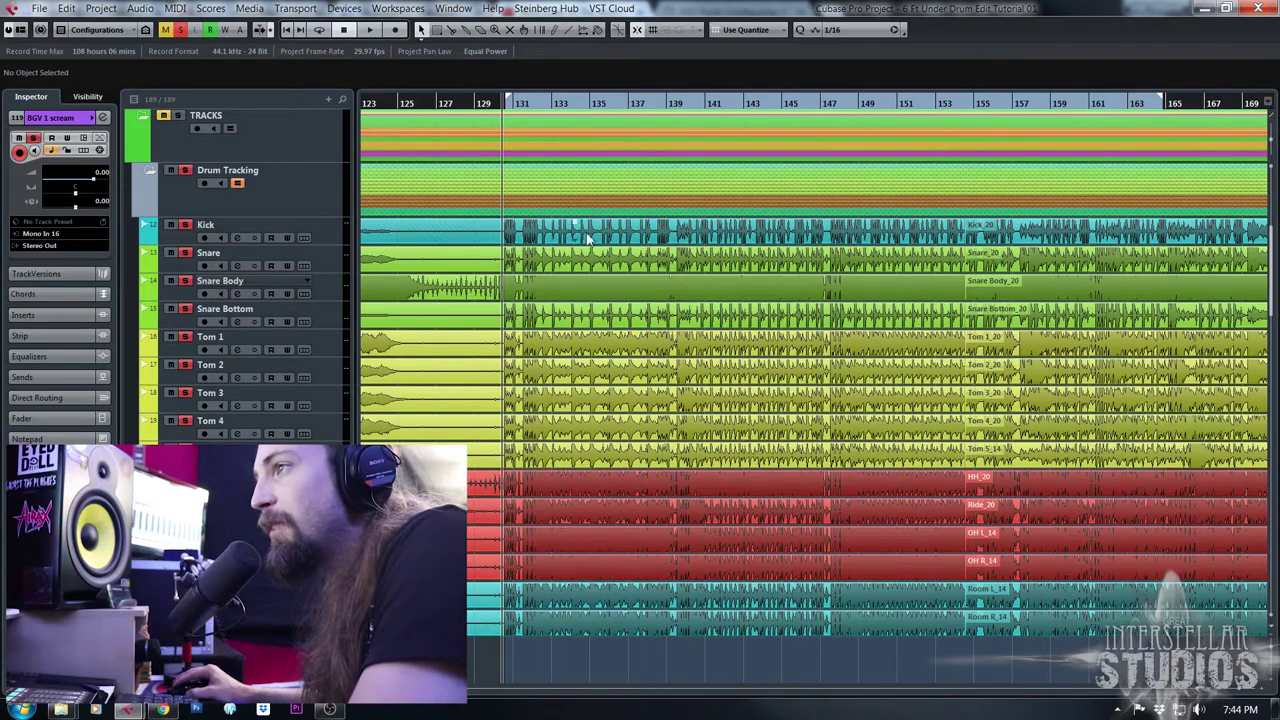
# Examine the full drum arrangement, then the start of the section around bars 130 to 132
pyautogui.scroll(-8, 696, 245)
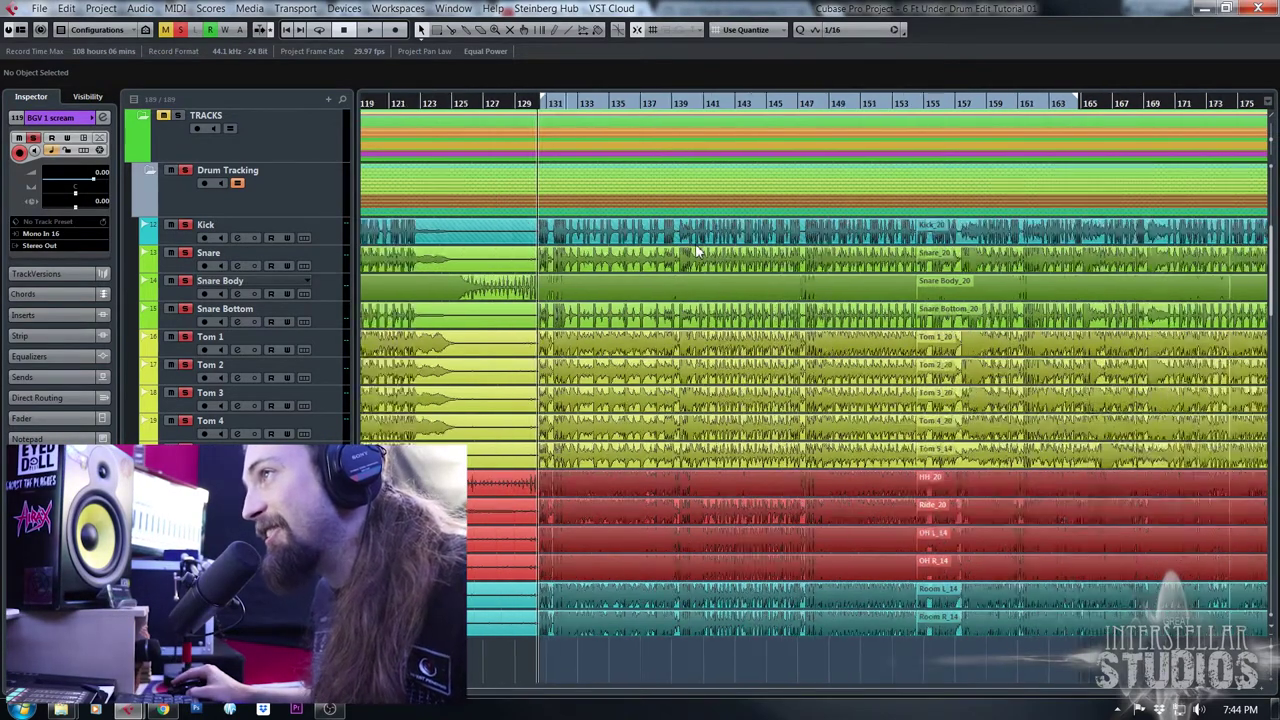
pyautogui.scroll(-1, 697, 250)
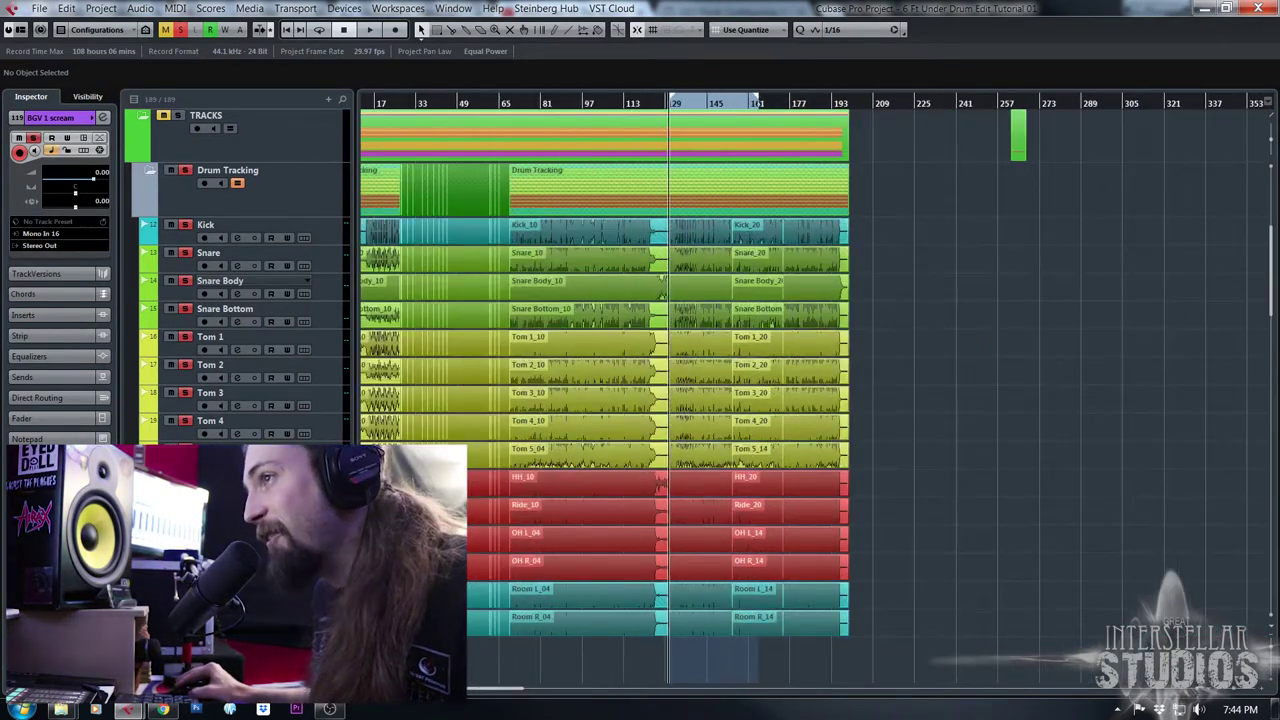
pyautogui.click(669, 108)
pyautogui.click(645, 106)
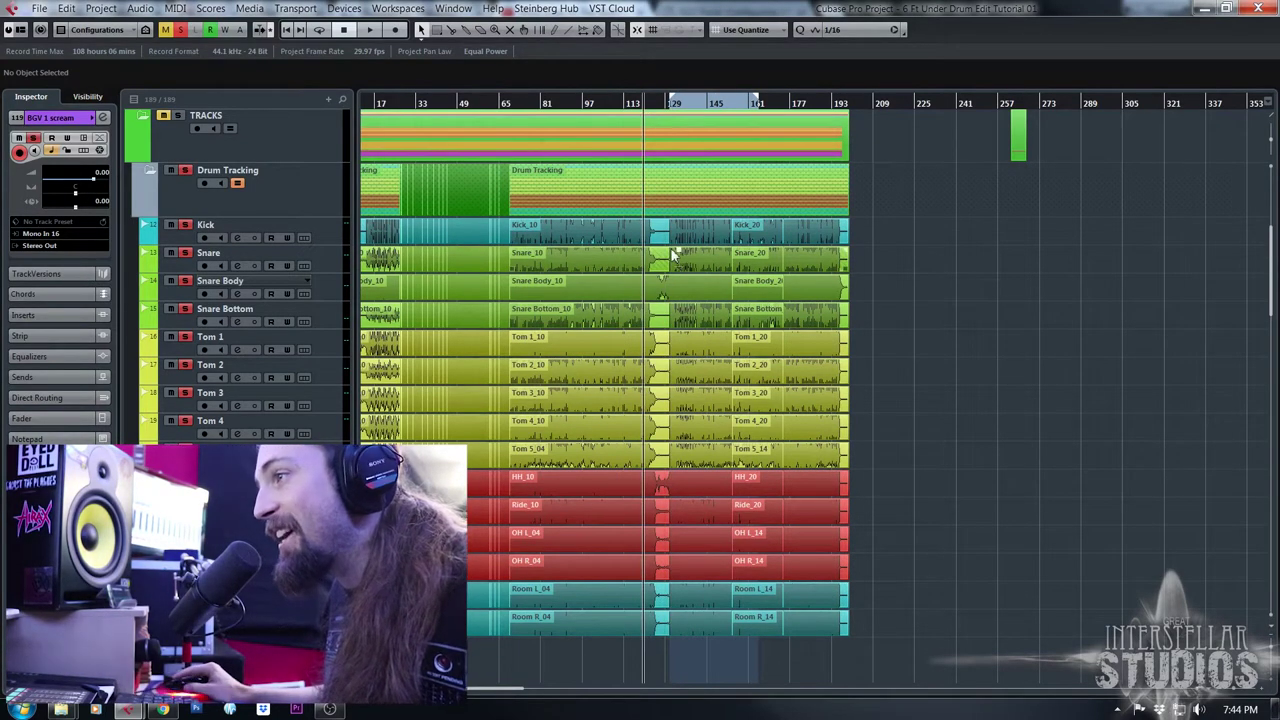
pyautogui.click(673, 106)
pyautogui.scroll(1, 667, 144)
pyautogui.scroll(4, 667, 144)
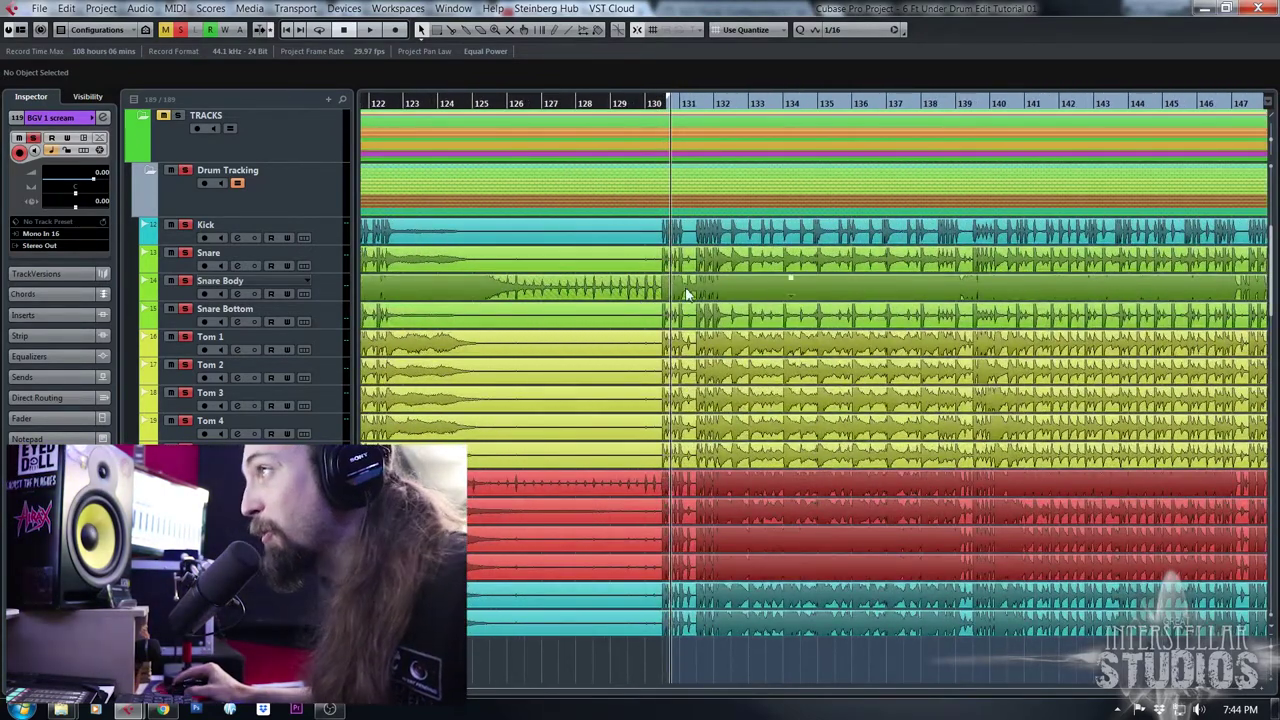
pyautogui.click(680, 108)
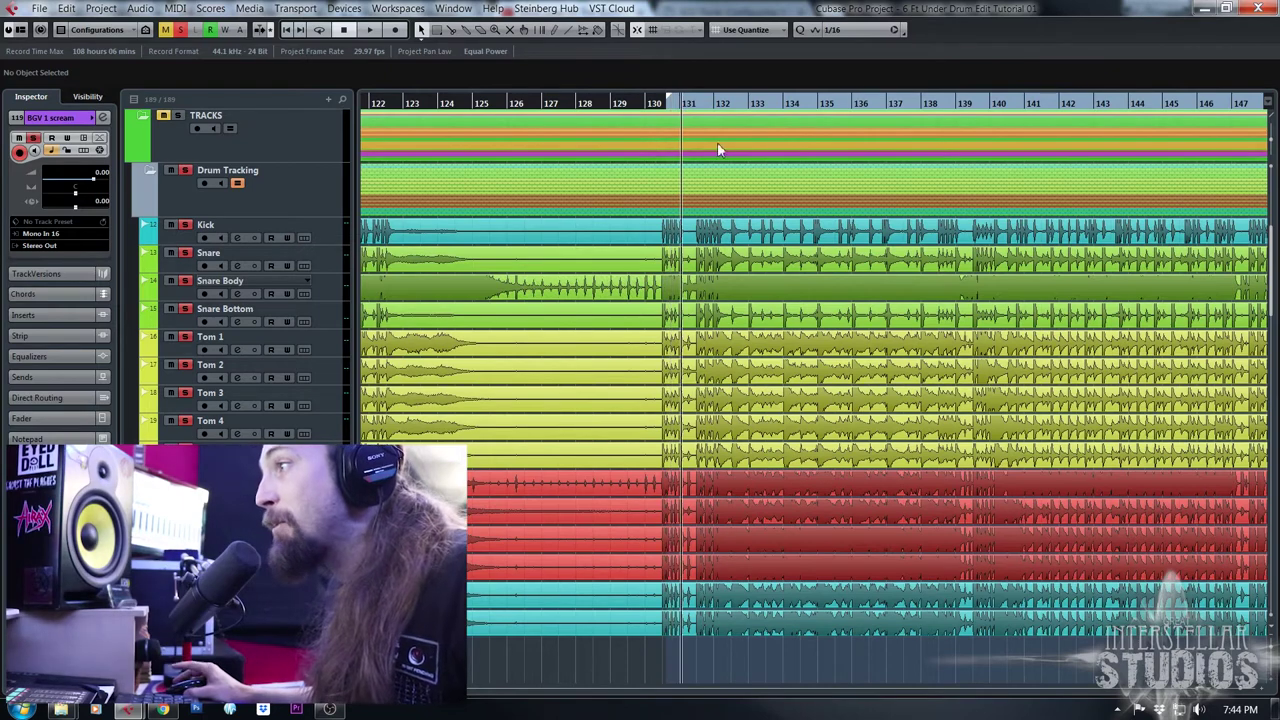
pyautogui.scroll(2, 849, 232)
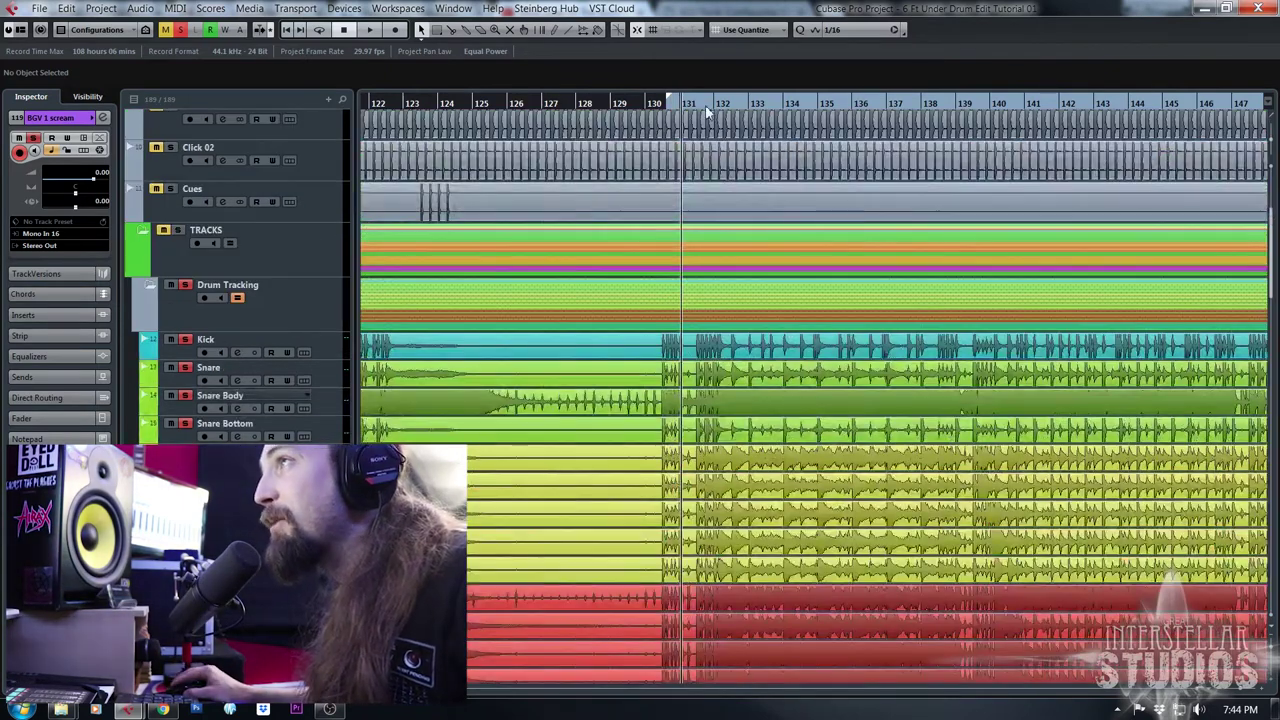
pyautogui.scroll(2, 712, 108)
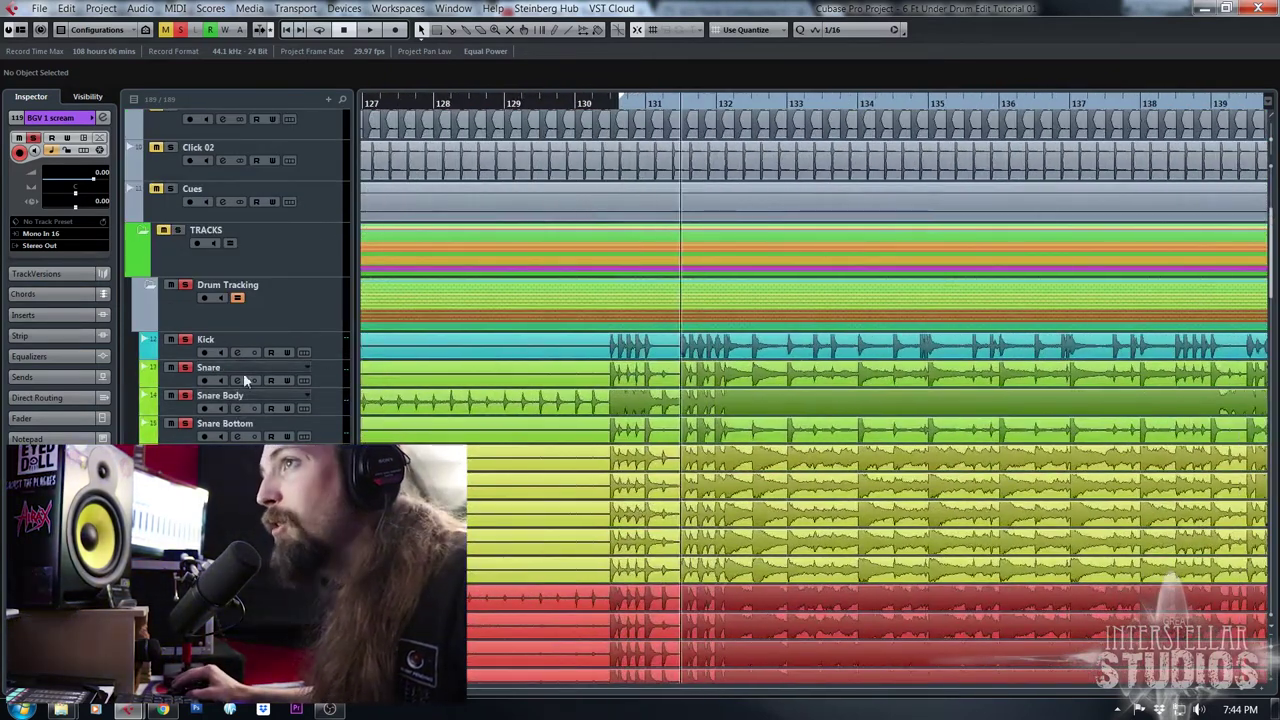
# Show the Kick track's lanes, examine the recorded takes across the locator range, and hide the lanes
pyautogui.click(303, 353)
pyautogui.moveTo(623, 108); pyautogui.dragTo(614, 45)
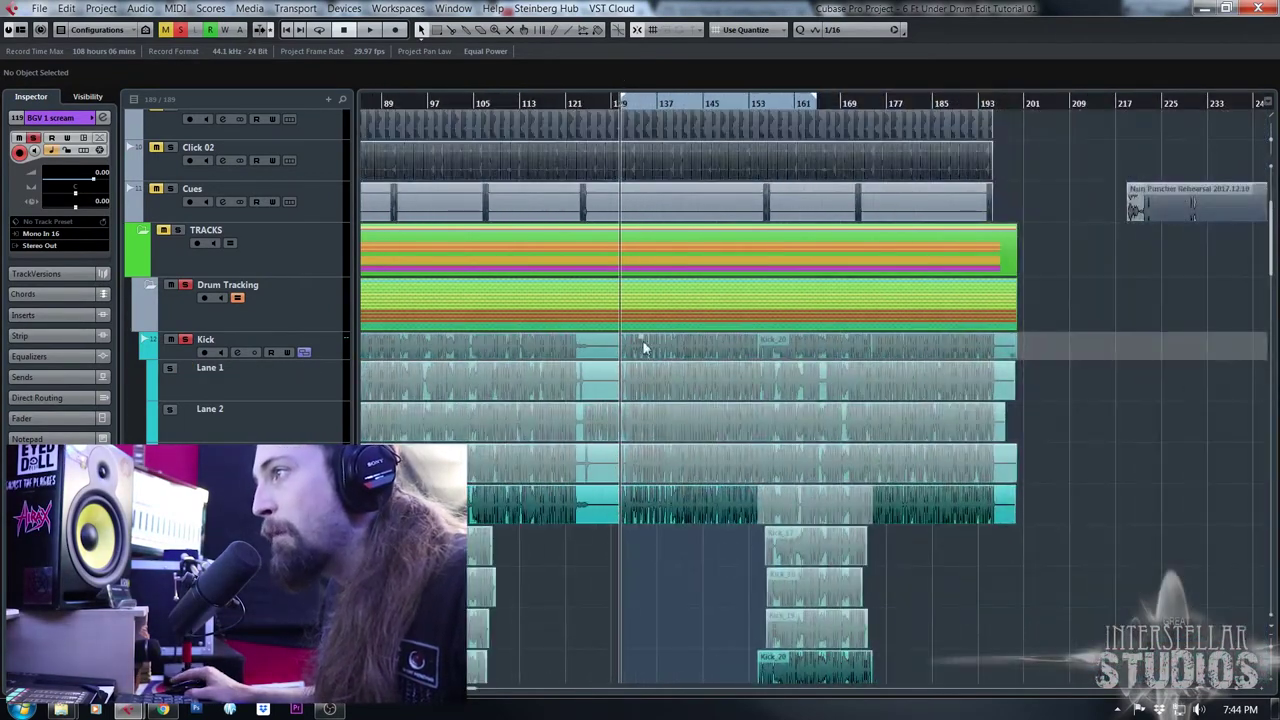
pyautogui.scroll(-6, 661, 520)
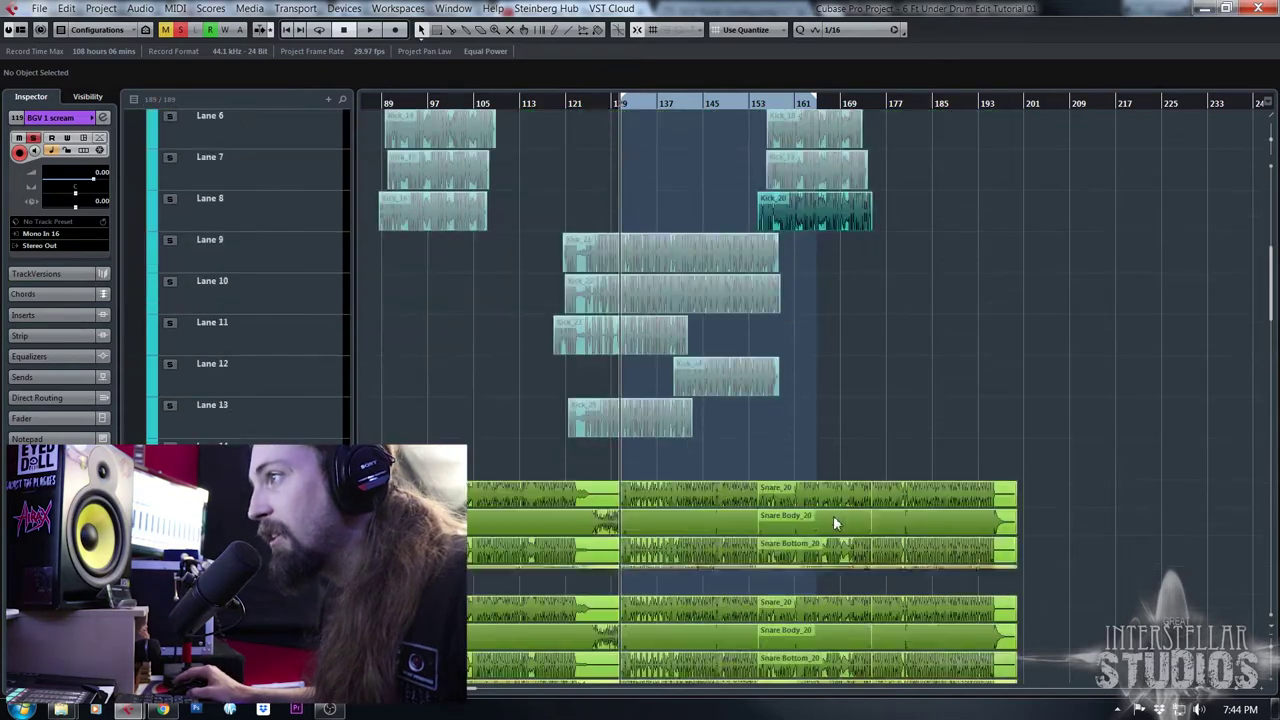
pyautogui.scroll(6, 715, 305)
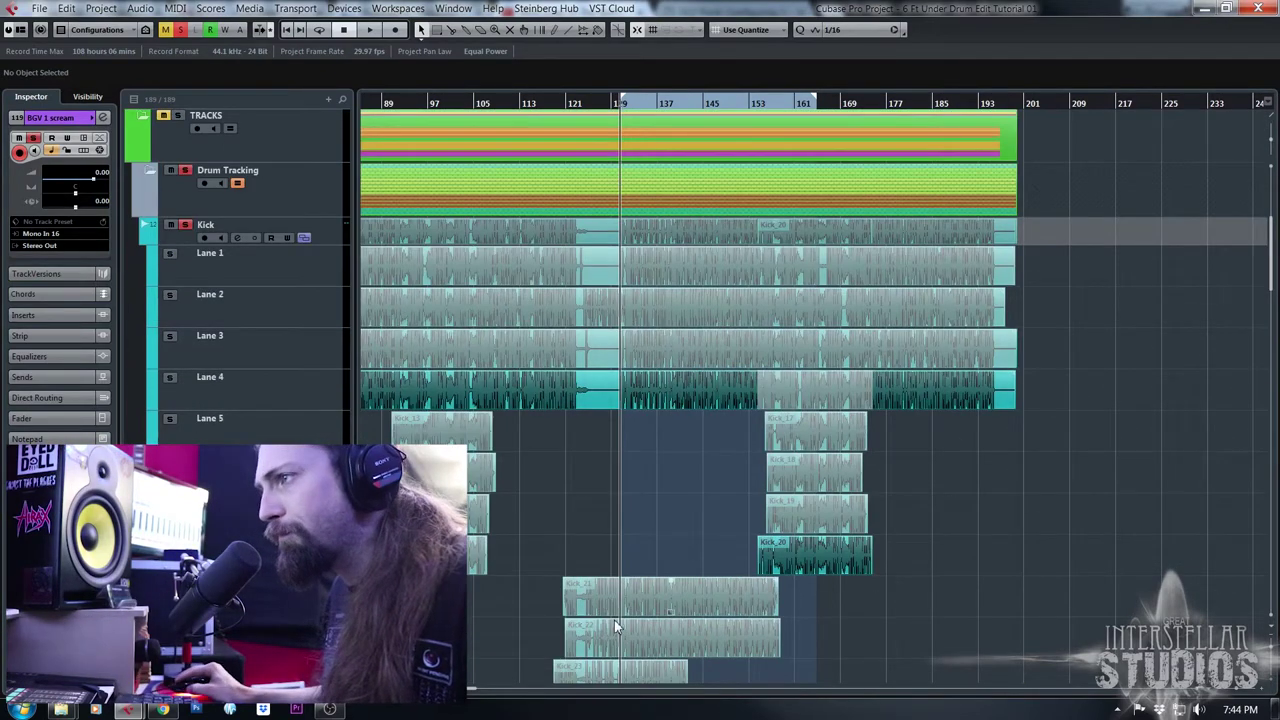
pyautogui.scroll(-3, 677, 522)
pyautogui.scroll(3, 665, 492)
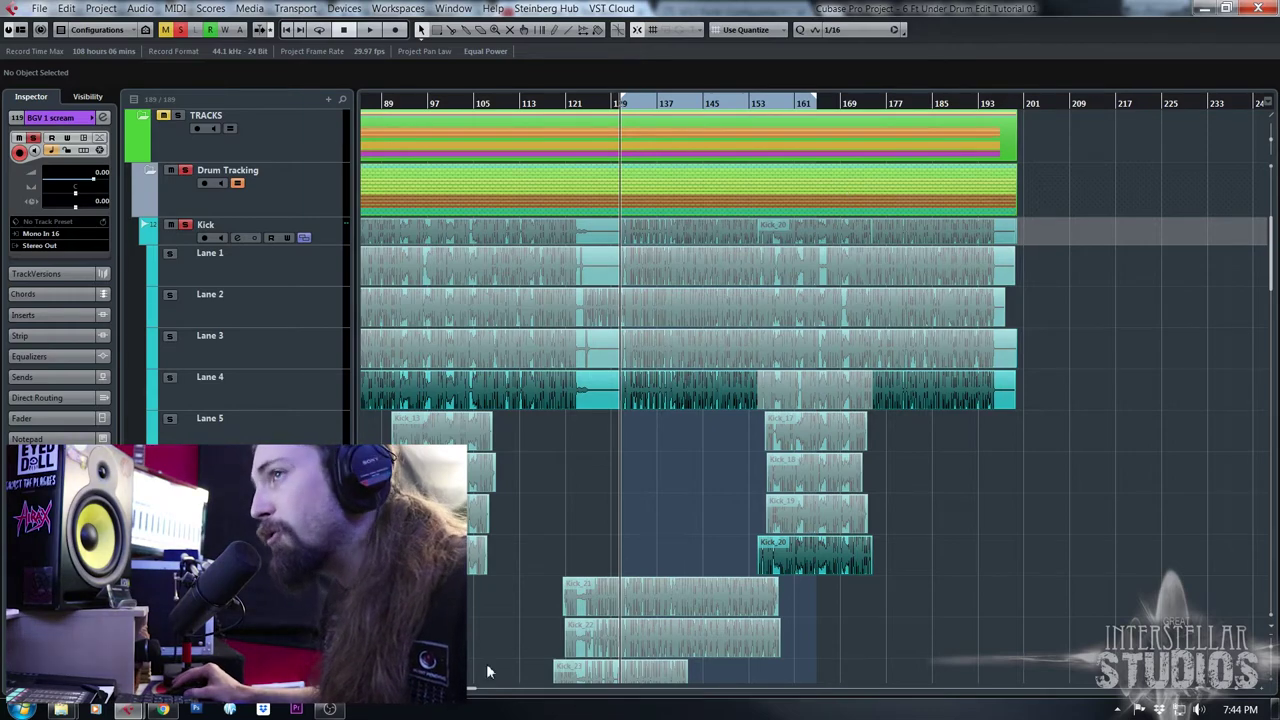
pyautogui.click(304, 237)
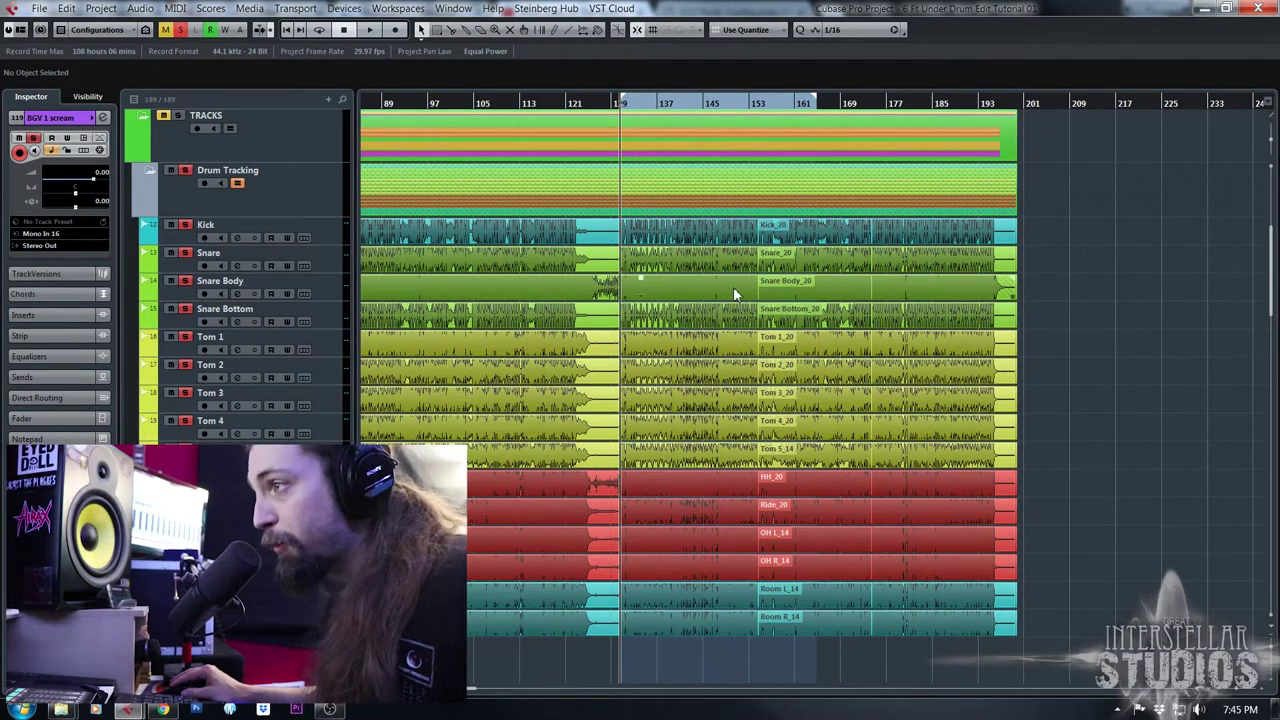
# Show the Kick track's lanes again and collapse them
pyautogui.click(305, 239)
pyautogui.click(305, 239)
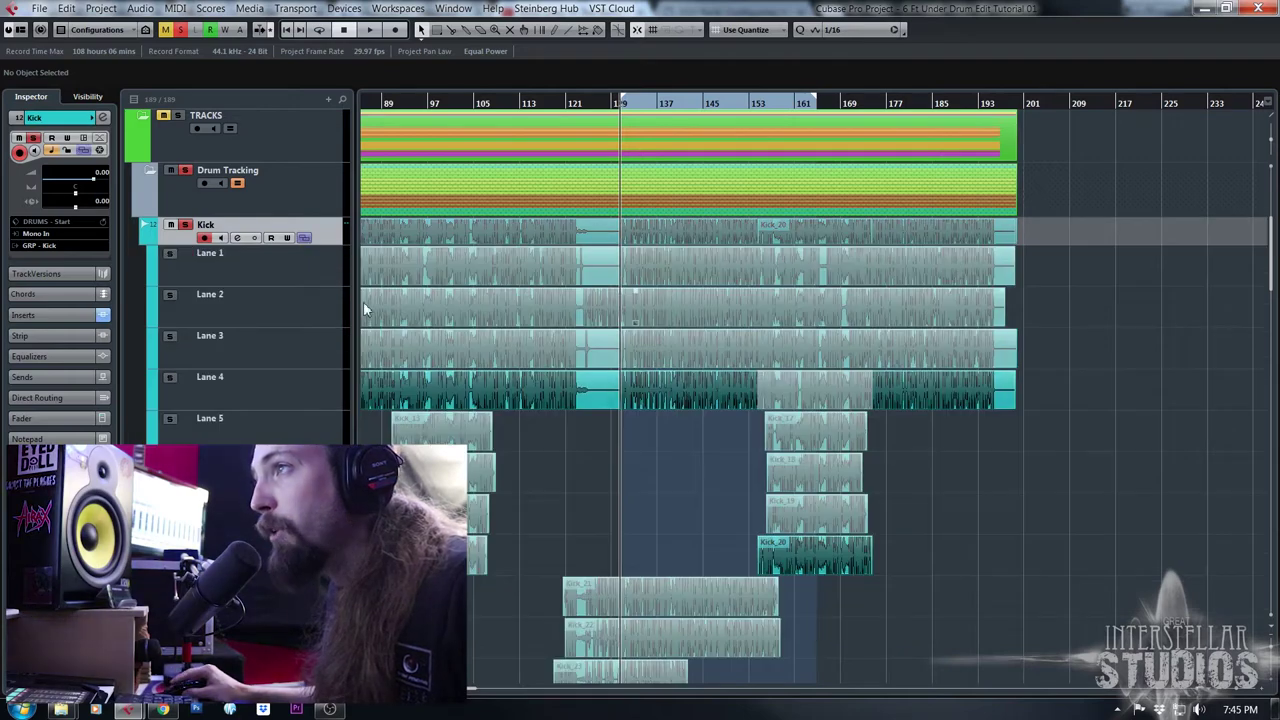
pyautogui.click(304, 240)
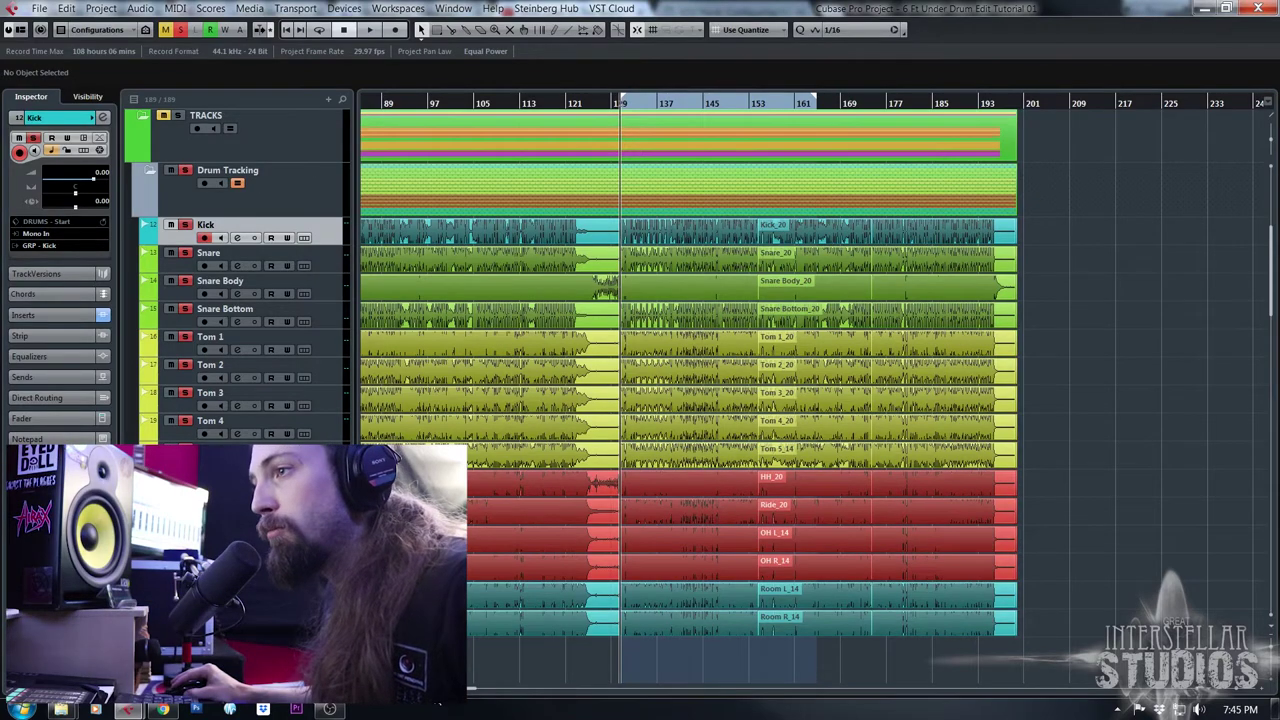
# Select the Drum Tracking folder track and place the project cursor at the start of the section near bar 130
pyautogui.hscroll(-8, 814, 388)
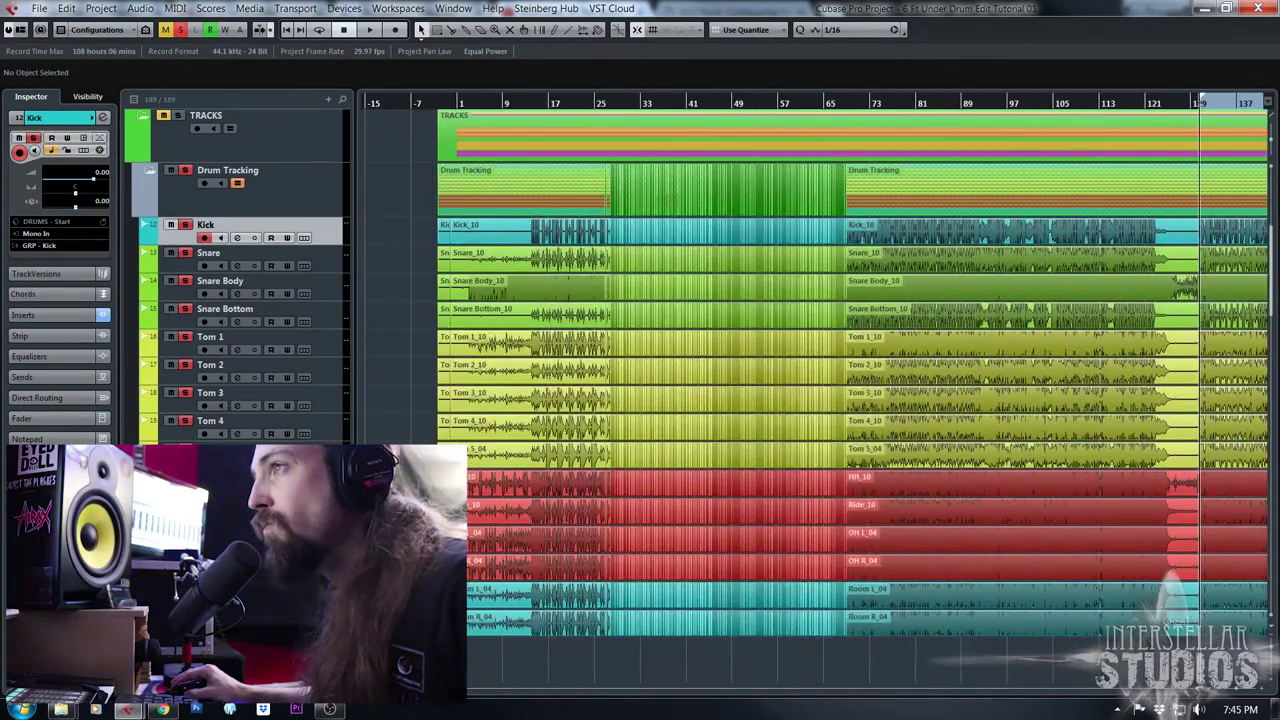
pyautogui.click(170, 185)
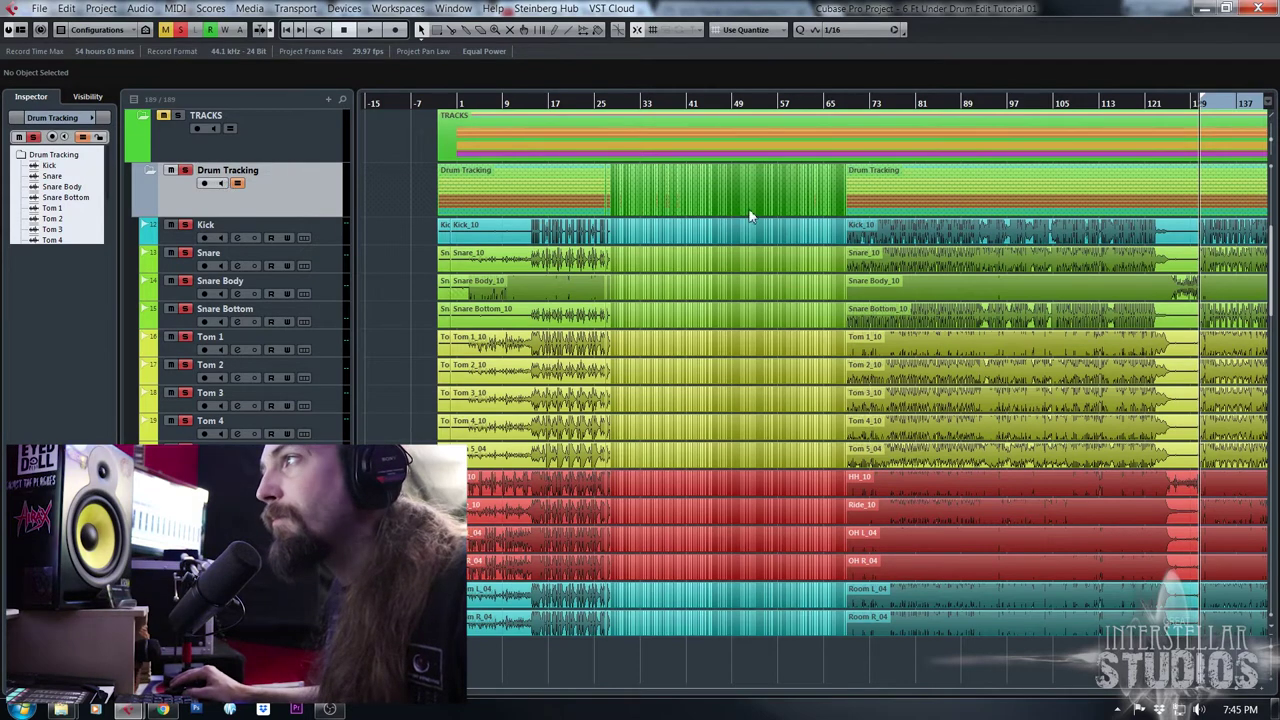
pyautogui.hscroll(10, 1069, 383)
pyautogui.hscroll(-3, 1069, 383)
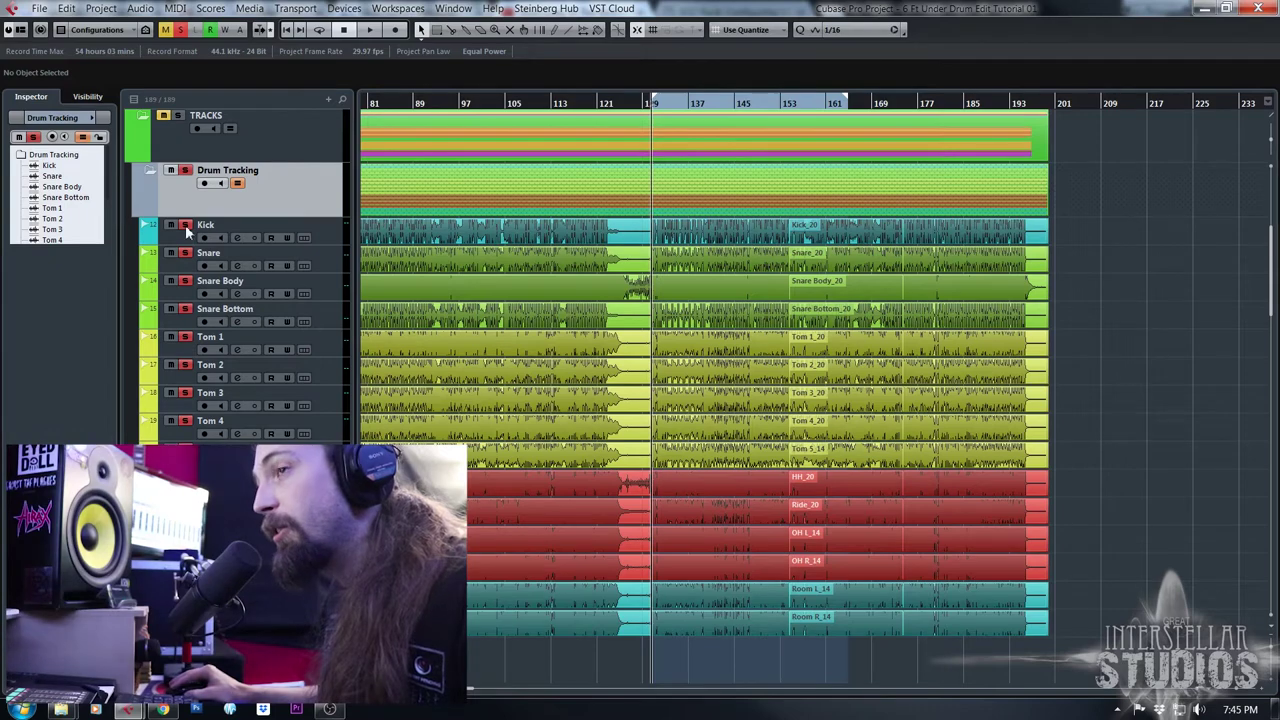
pyautogui.moveTo(652, 106); pyautogui.dragTo(657, 169)
pyautogui.moveTo(742, 102); pyautogui.dragTo(725, 103)
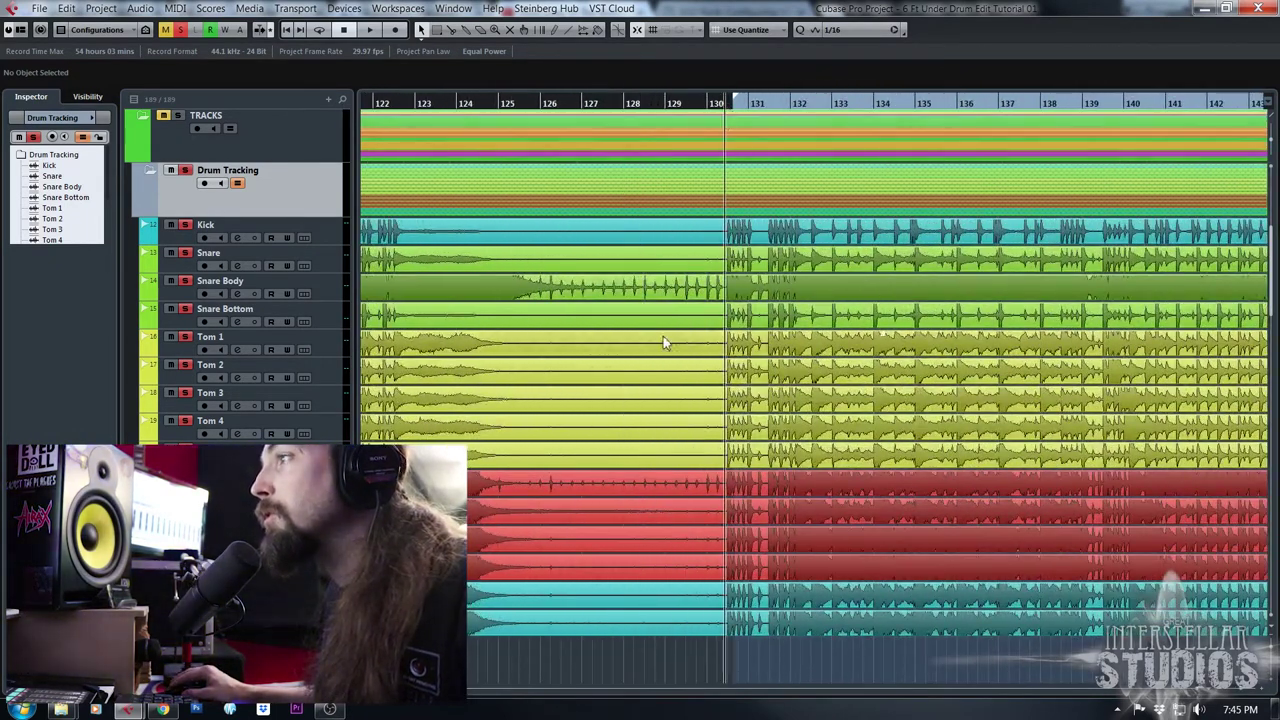
# Compare the Kick track's take lanes around the locator range and hide them
pyautogui.click(304, 237)
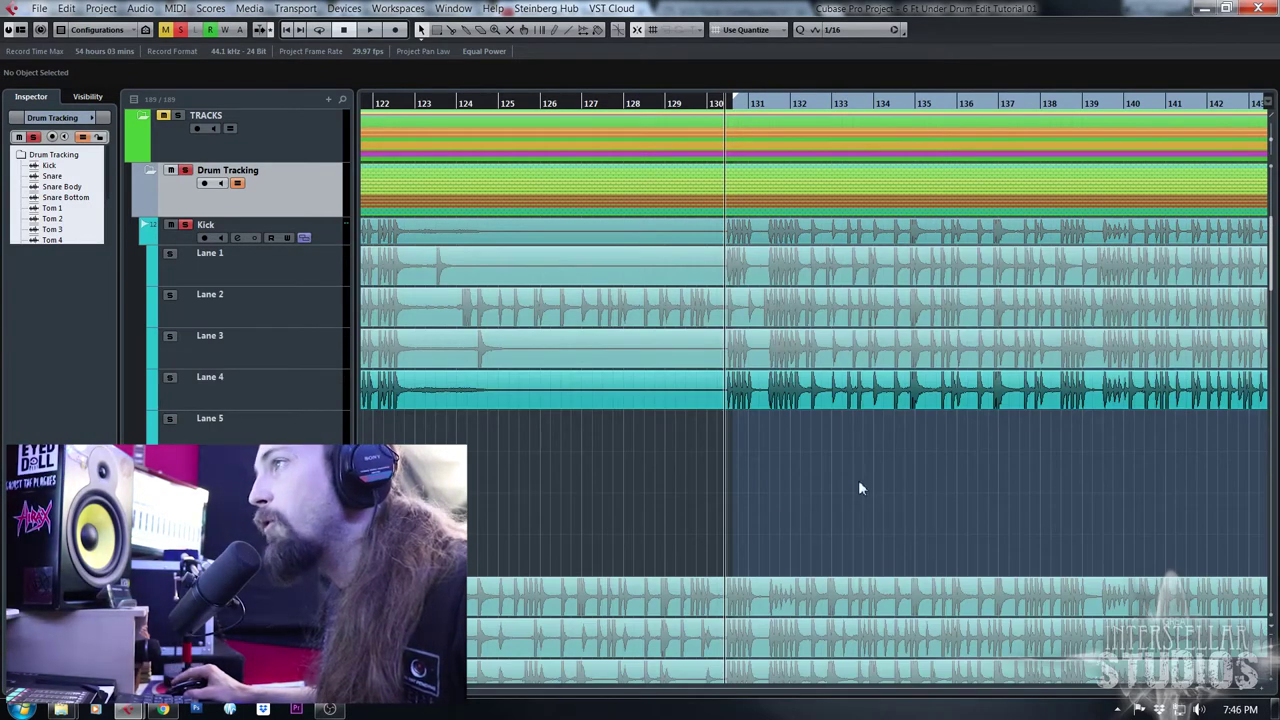
pyautogui.moveTo(767, 104); pyautogui.dragTo(757, 86)
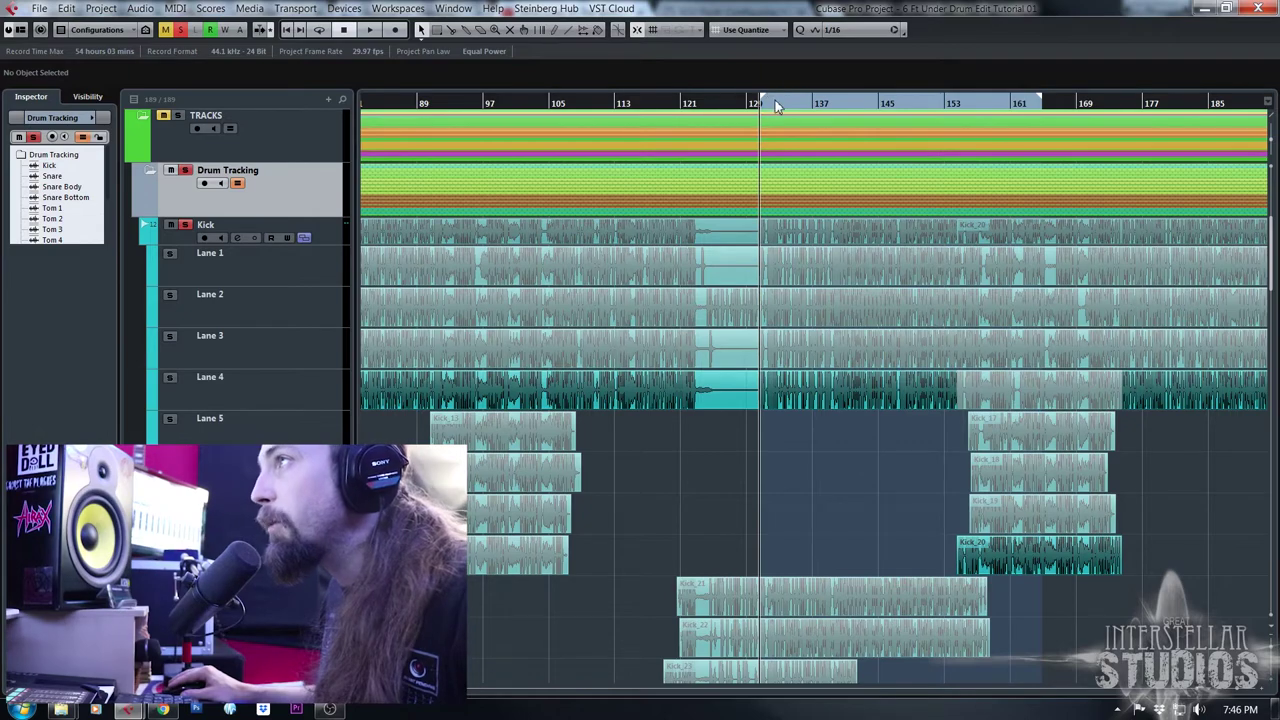
pyautogui.moveTo(773, 105); pyautogui.dragTo(768, 111)
pyautogui.click(302, 238)
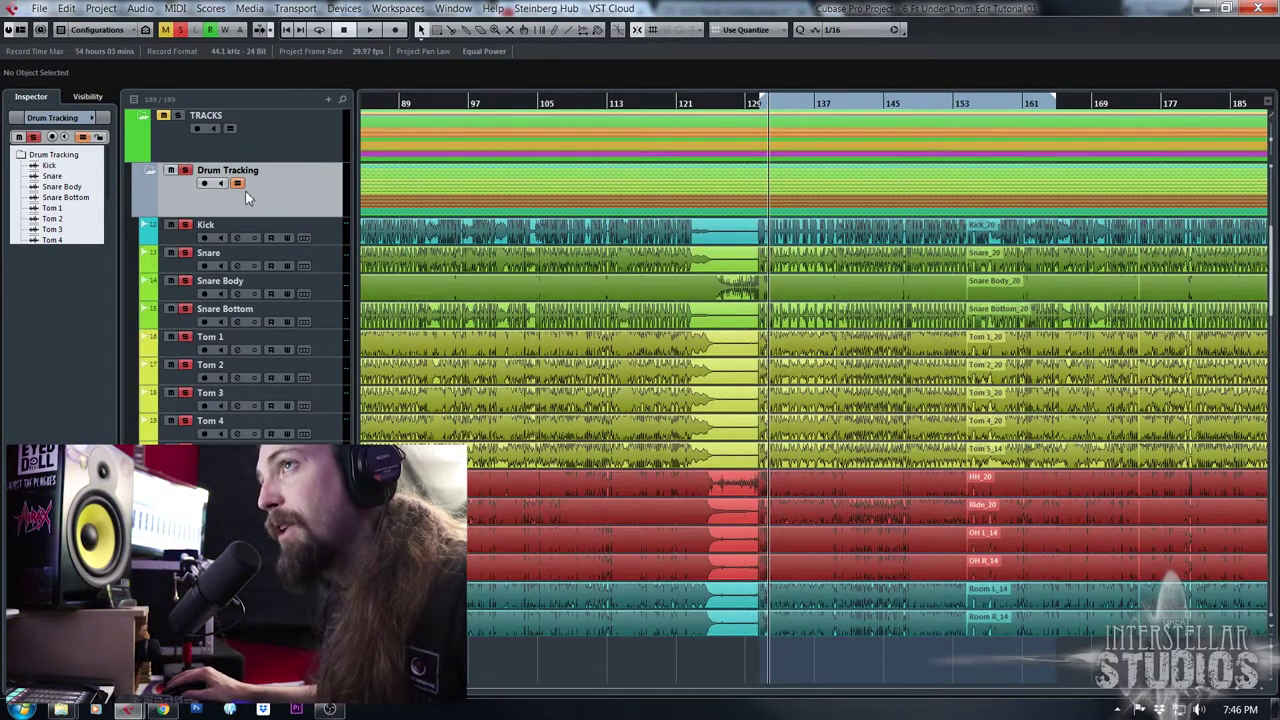
# Briefly show and hide the take lanes of the Kick and Snare tracks
pyautogui.click(304, 237)
pyautogui.click(306, 236)
pyautogui.click(303, 269)
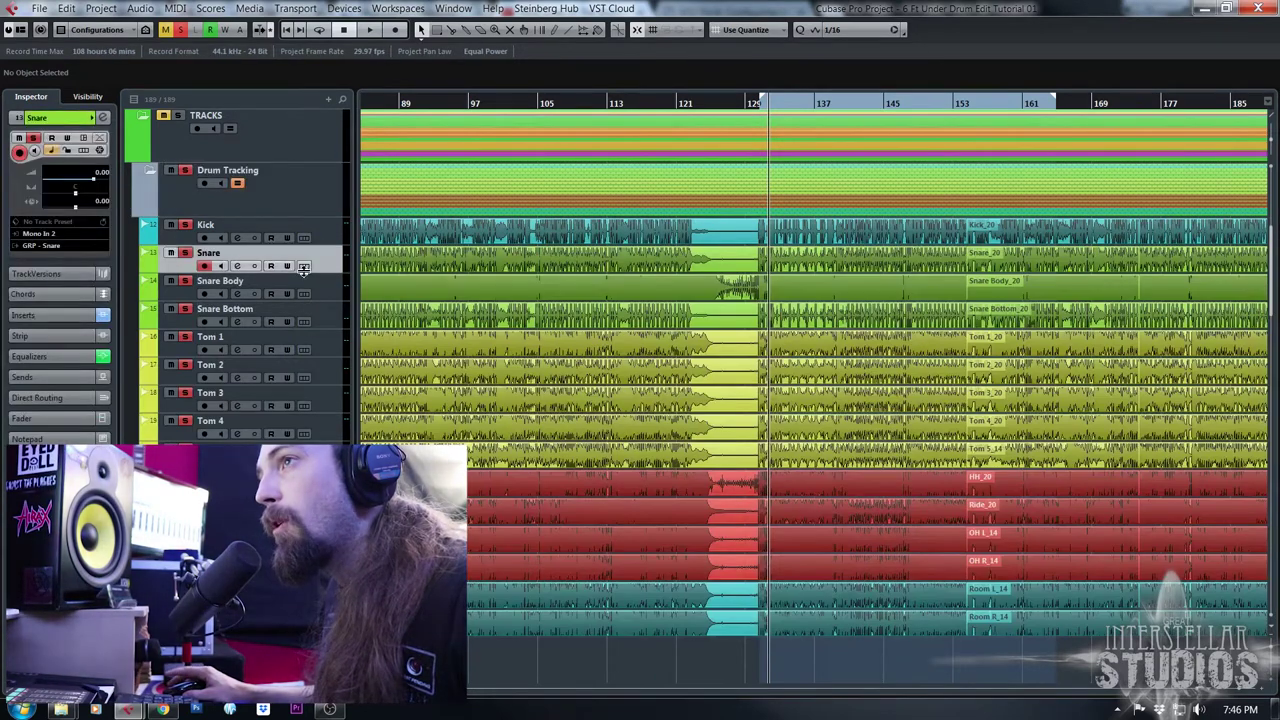
pyautogui.click(304, 266)
pyautogui.click(304, 266)
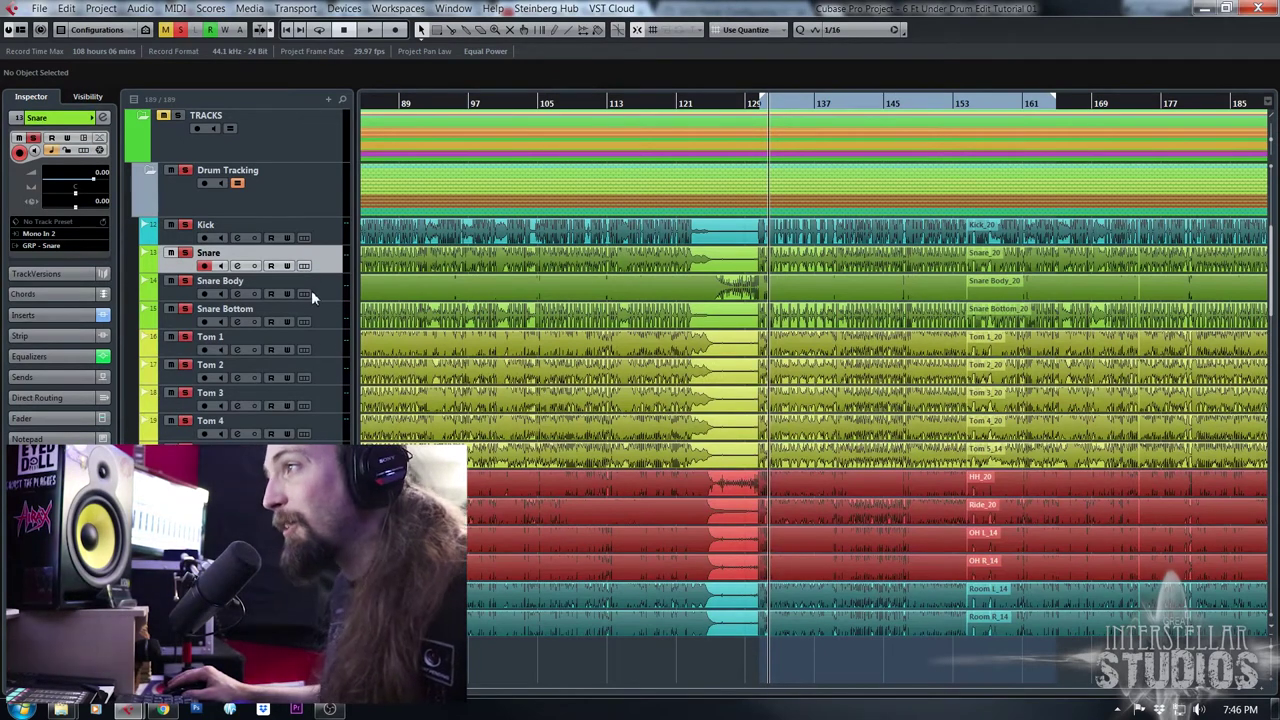
# Show the Snare Body track's lanes and view its takes across the whole song
pyautogui.click(303, 293)
pyautogui.click(303, 293)
pyautogui.click(303, 293)
pyautogui.moveTo(548, 105); pyautogui.dragTo(546, 30)
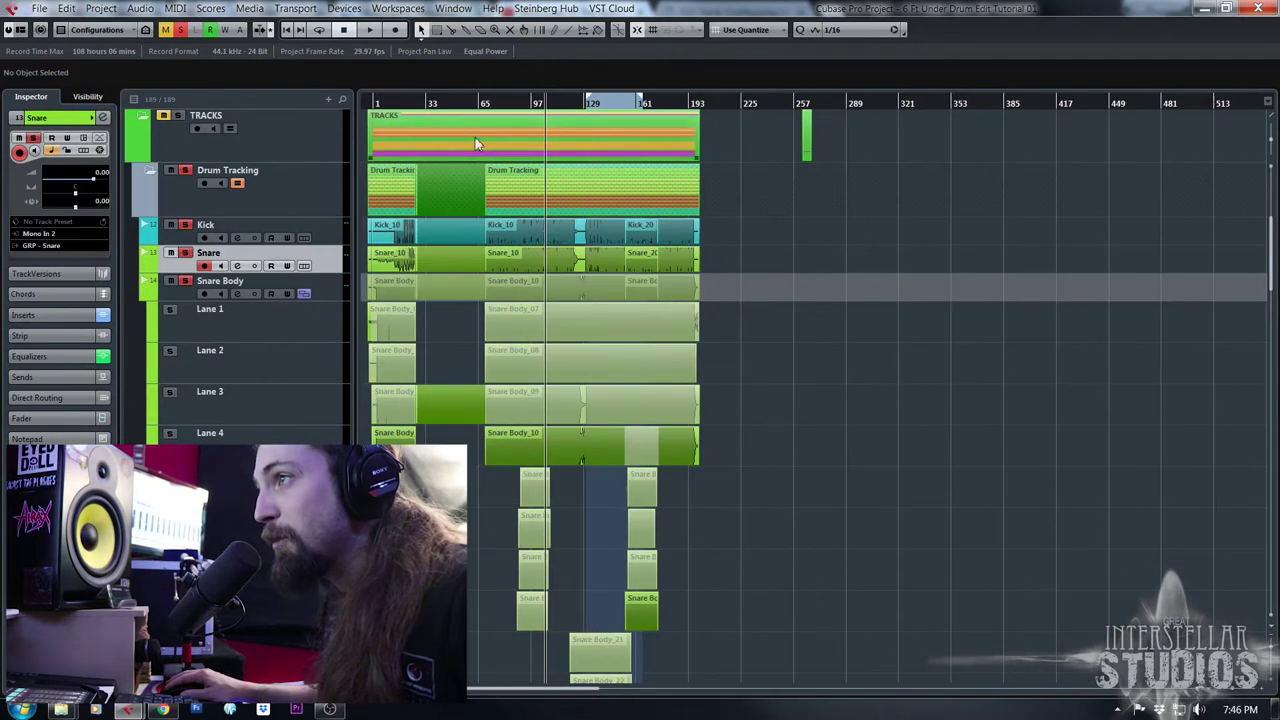
# Look through the take lanes of the Snare and Kick tracks and collapse them
pyautogui.click(304, 265)
pyautogui.click(303, 238)
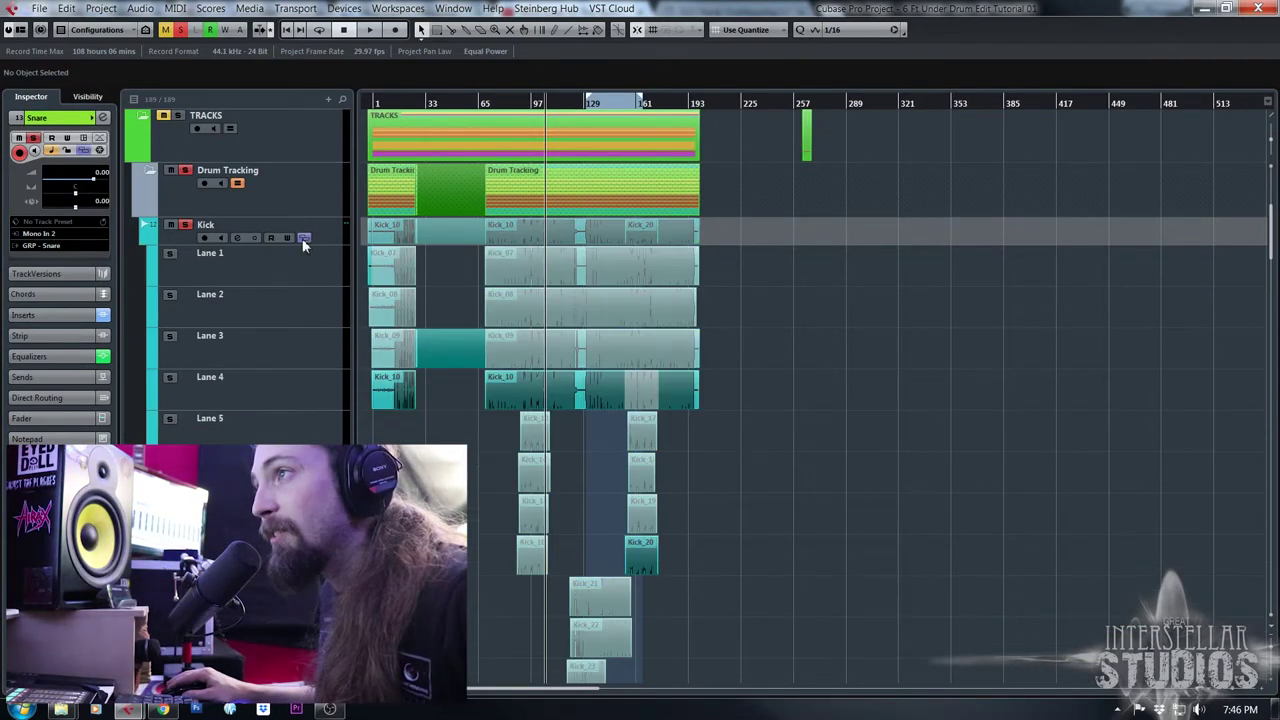
pyautogui.scroll(-10, 576, 425)
pyautogui.scroll(10, 576, 430)
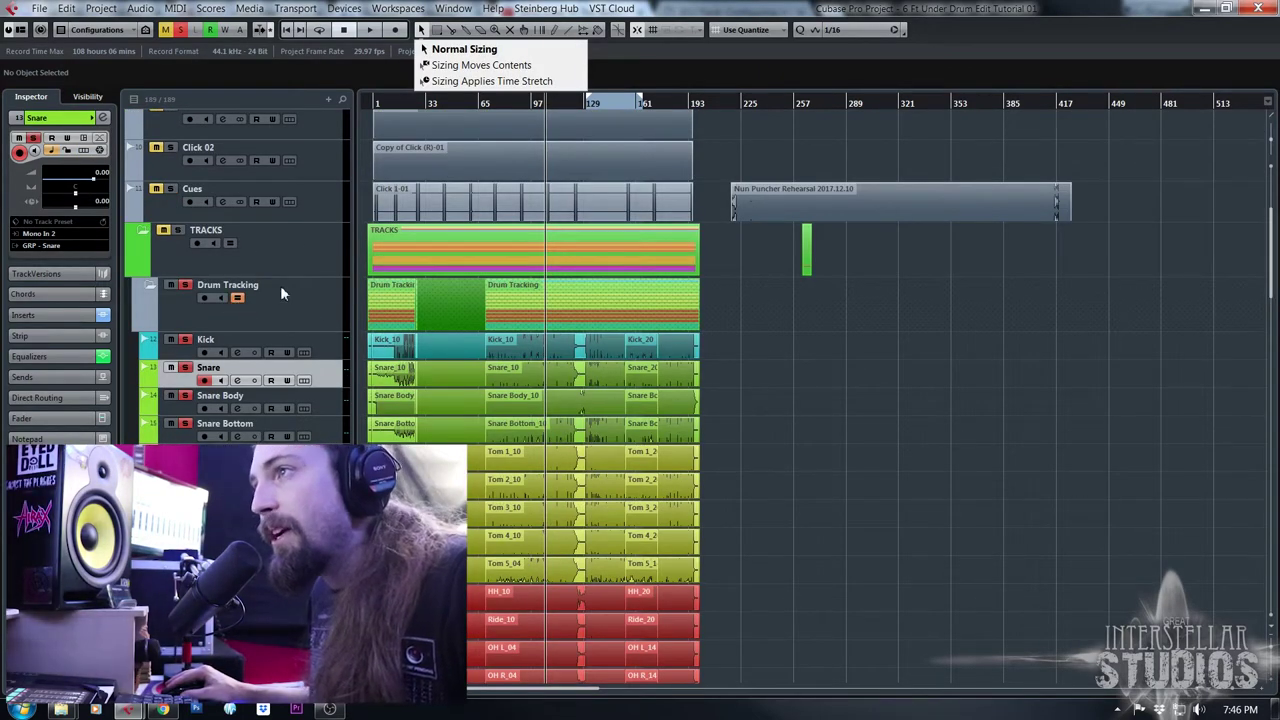
# Select the grouped drum events that start at bar 68 and move the project cursor to about bar 132
pyautogui.click(446, 106)
pyautogui.moveTo(552, 107); pyautogui.dragTo(532, 144)
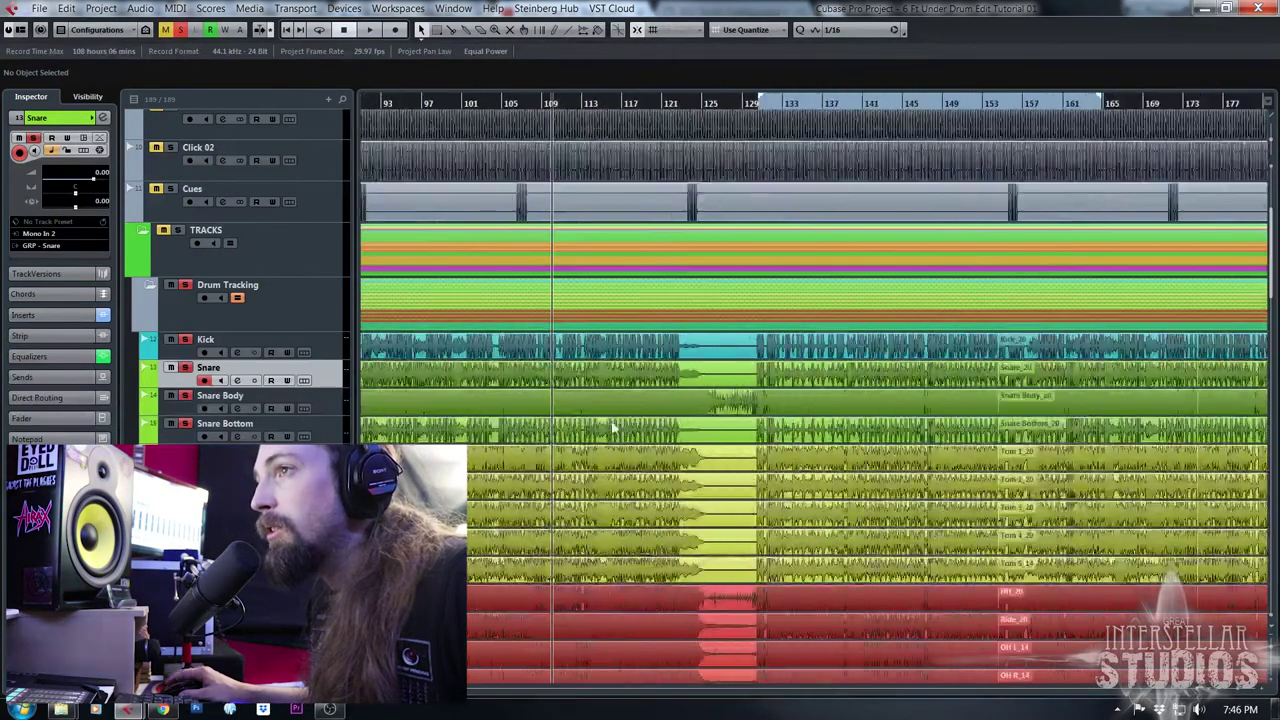
pyautogui.click(632, 358)
pyautogui.moveTo(745, 110); pyautogui.dragTo(741, 89)
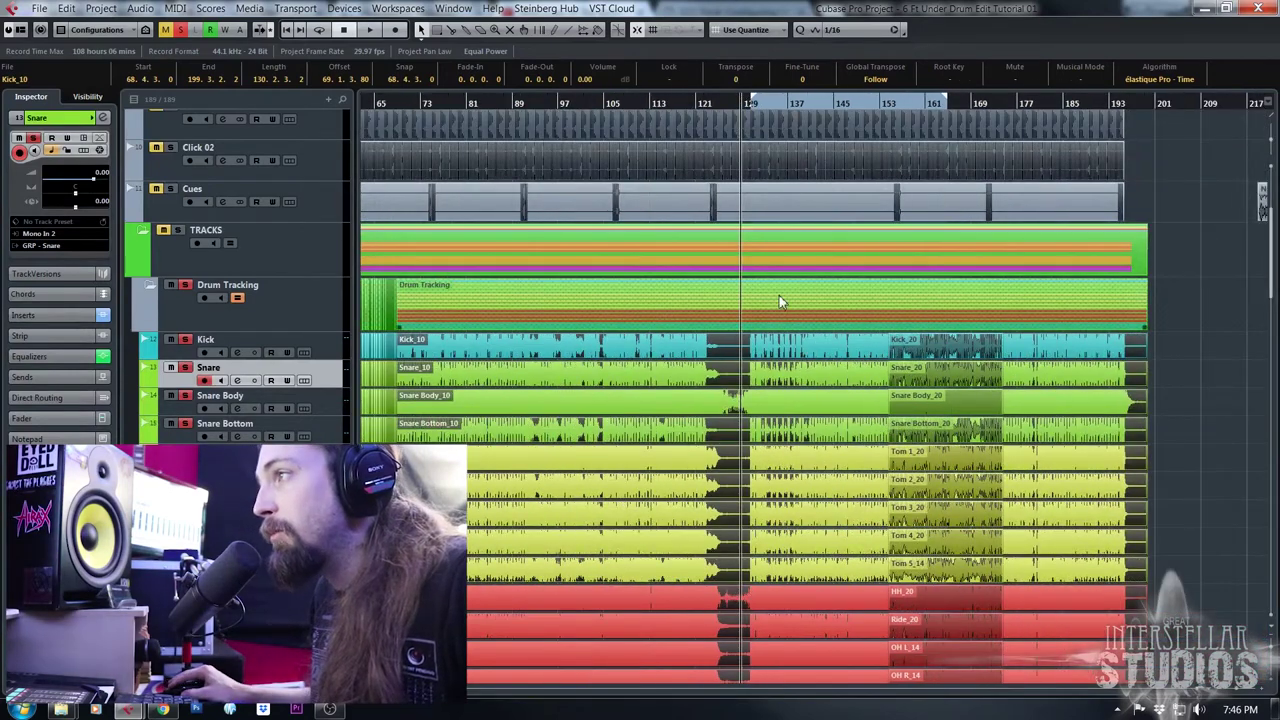
pyautogui.click(293, 383)
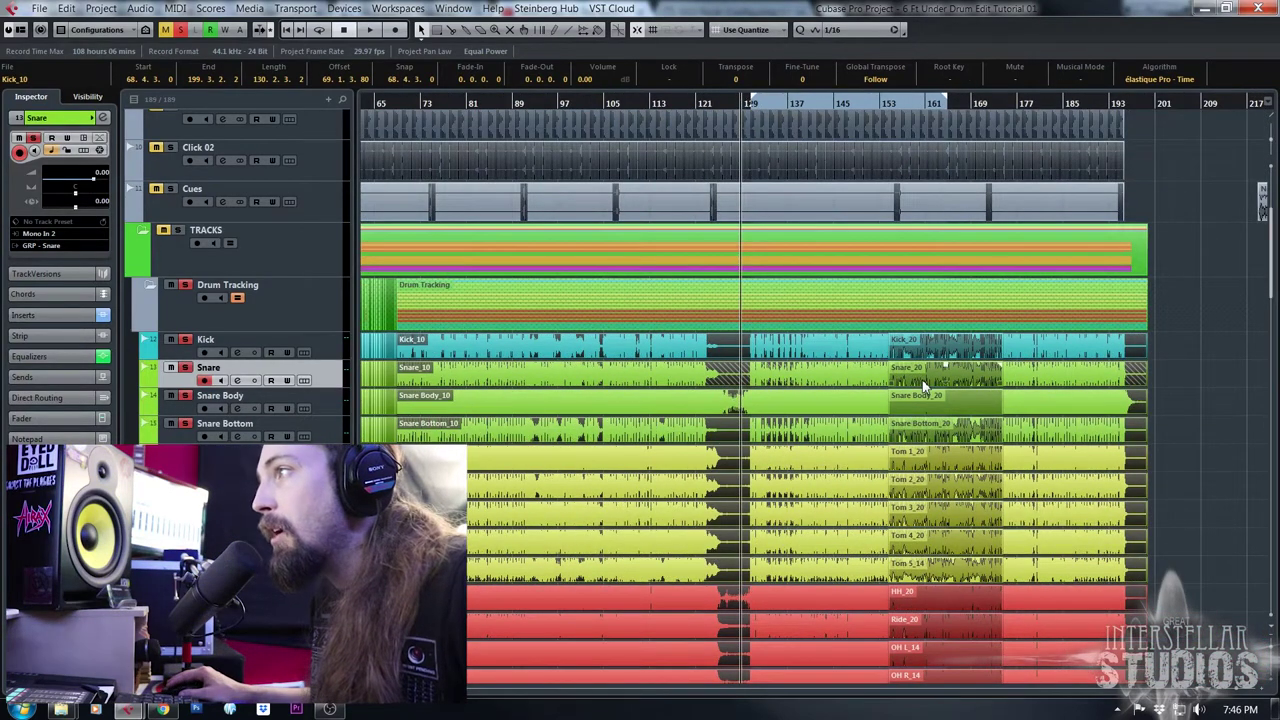
pyautogui.moveTo(757, 106); pyautogui.dragTo(766, 123)
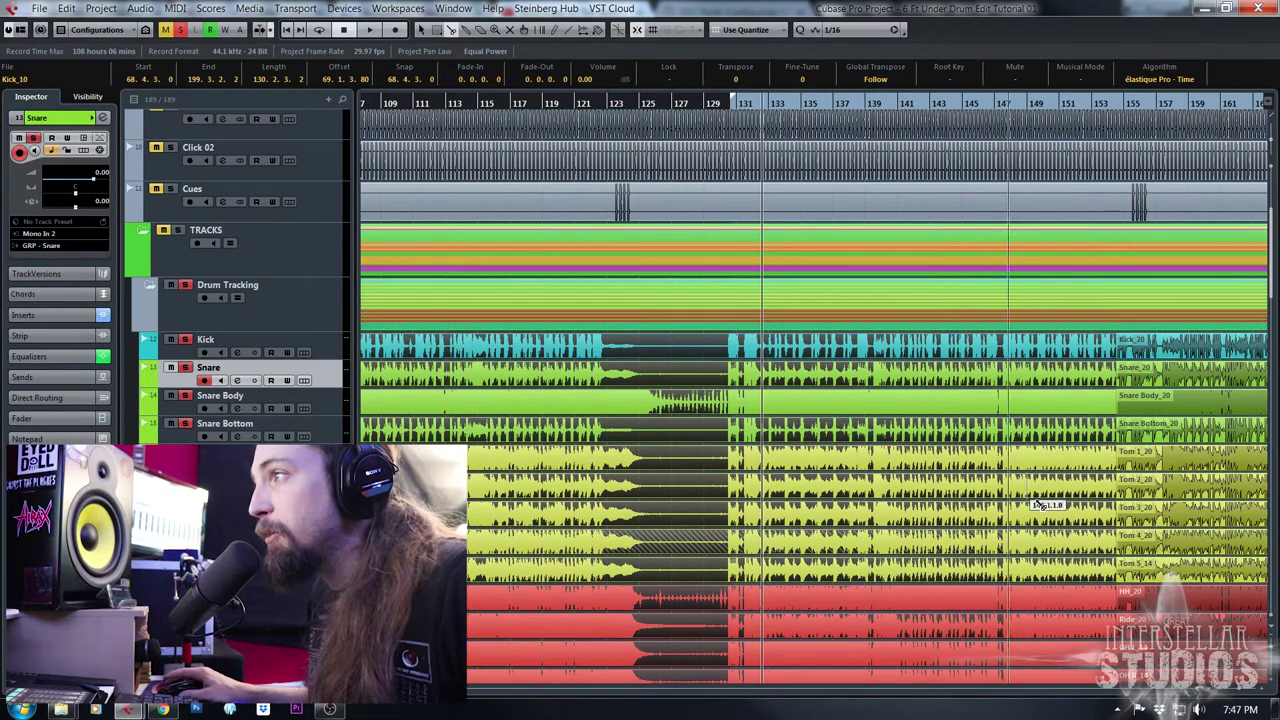
# Split only the Snare Bottom event at 135.2.1.0 while group editing is off for the drum folder
pyautogui.click(810, 435)
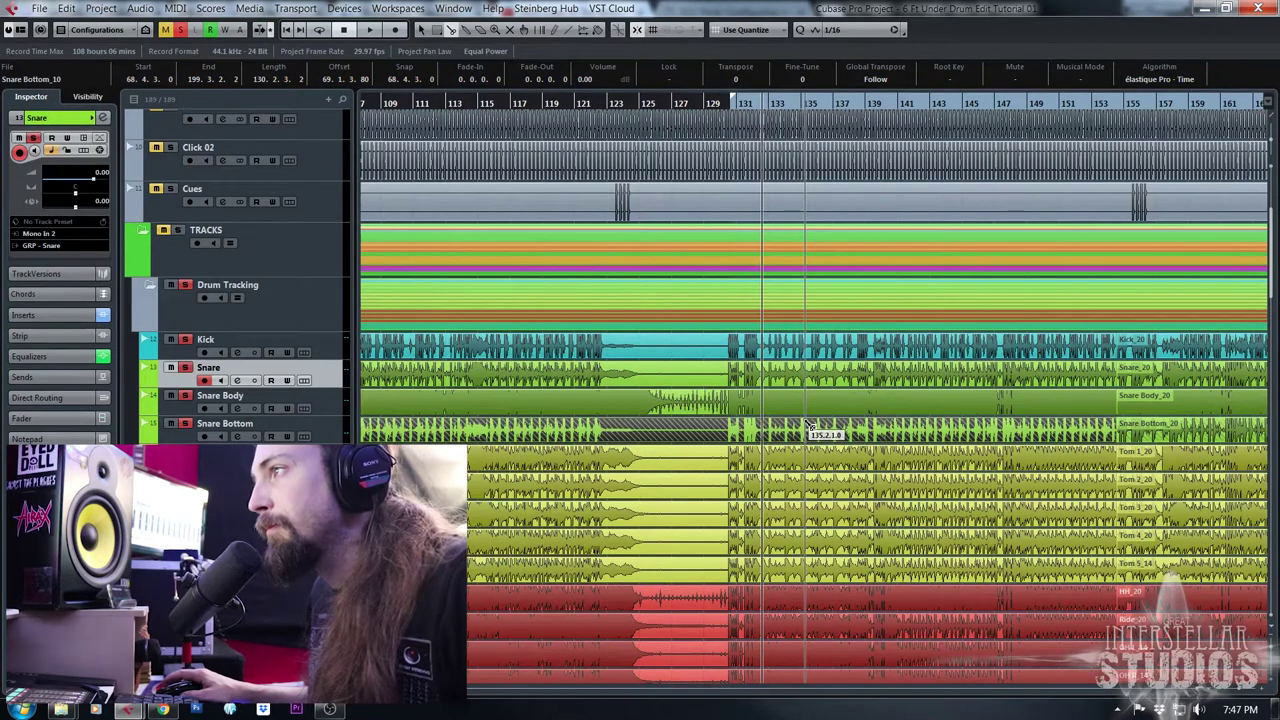
pyautogui.click(812, 432)
pyautogui.press('1')
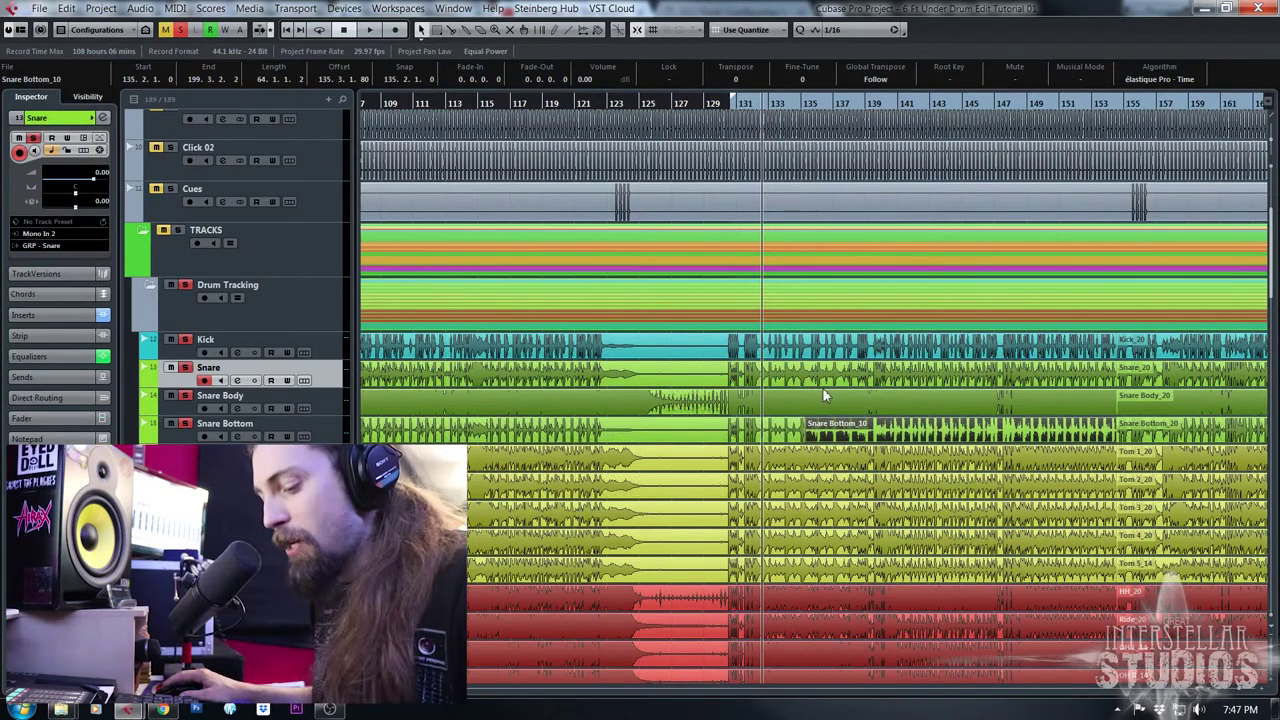
# Turn on group editing for the Drum Tracking folder, undo the Snare Bottom split and deselect the drum events
pyautogui.click(236, 298)
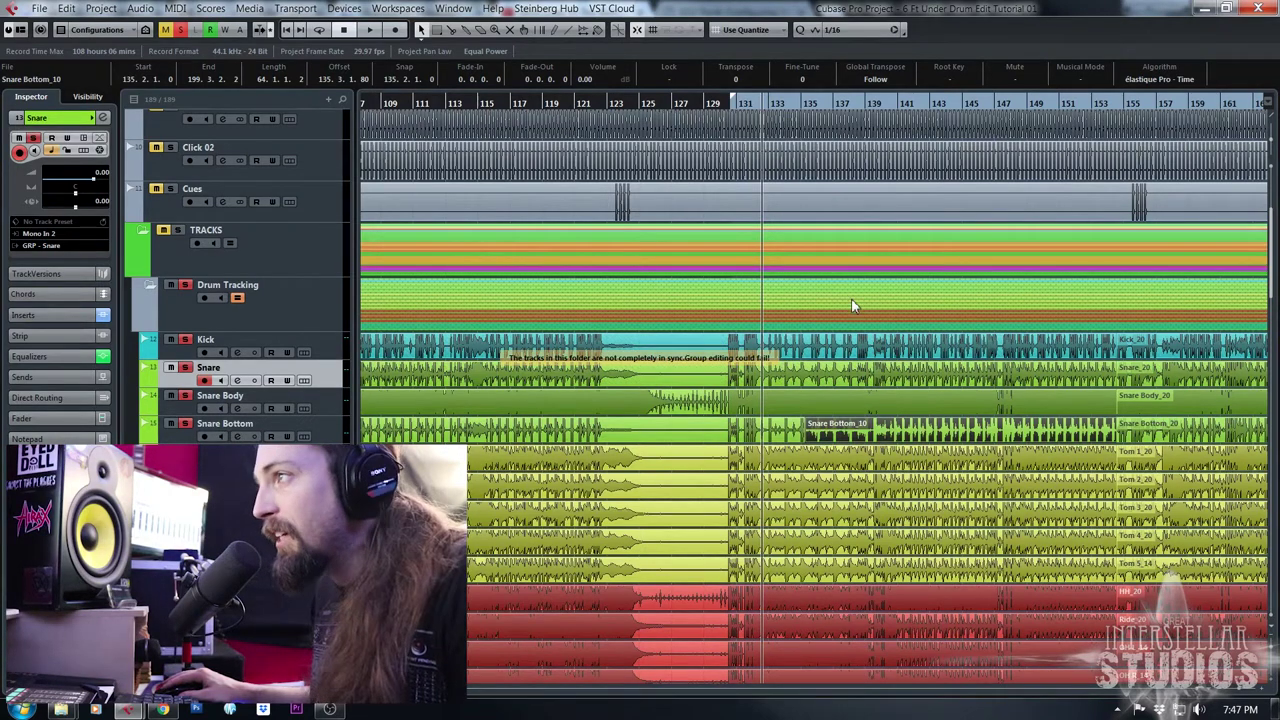
pyautogui.click(857, 409)
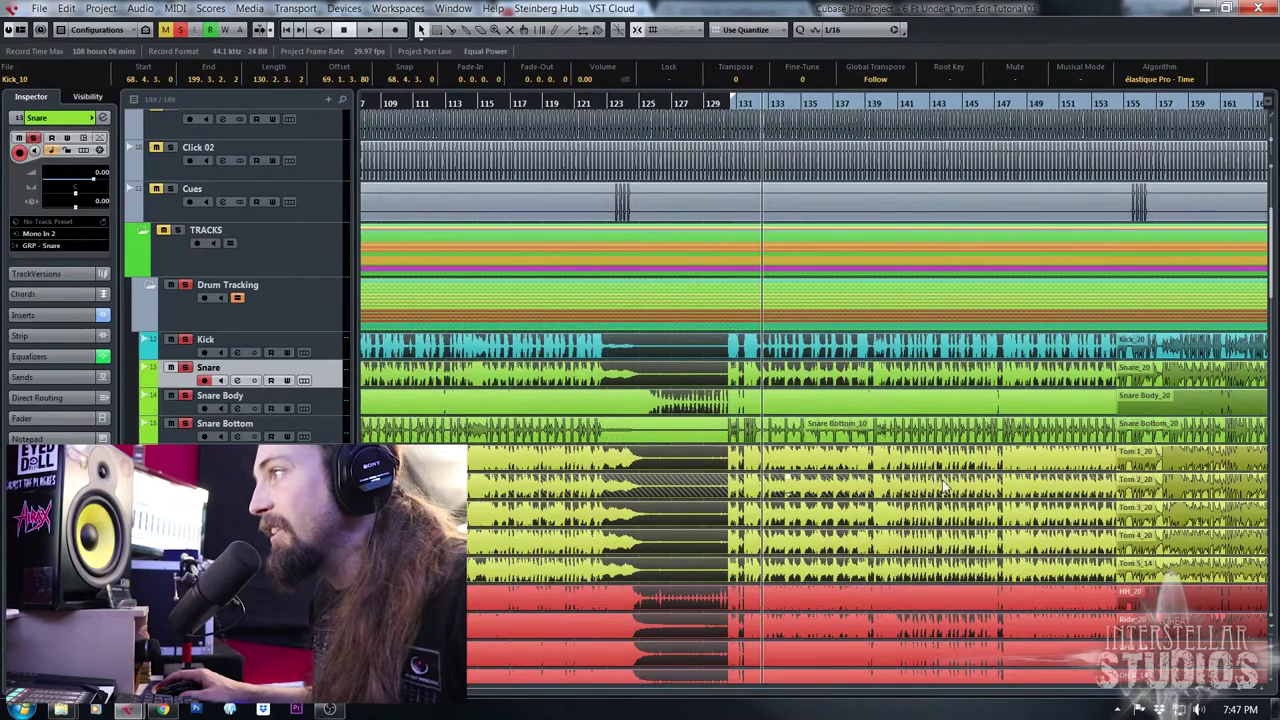
pyautogui.scroll(-3, 942, 487)
pyautogui.scroll(-3, 942, 480)
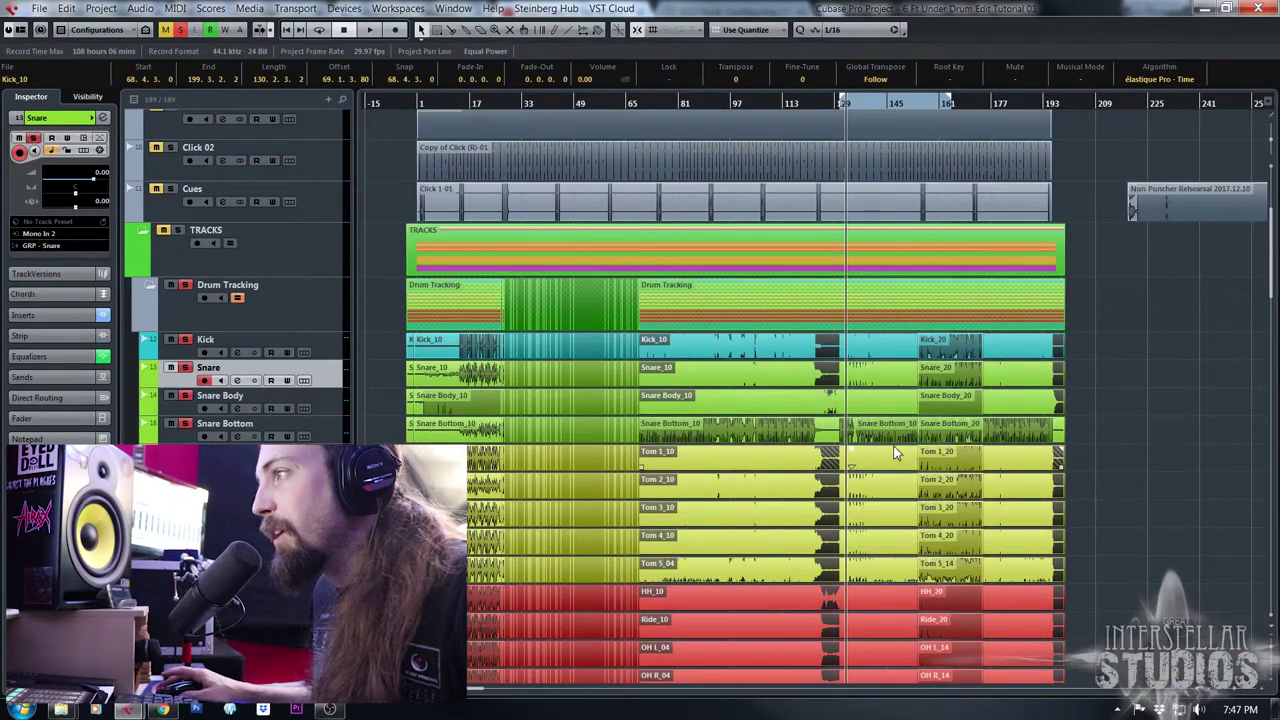
pyautogui.click(848, 472)
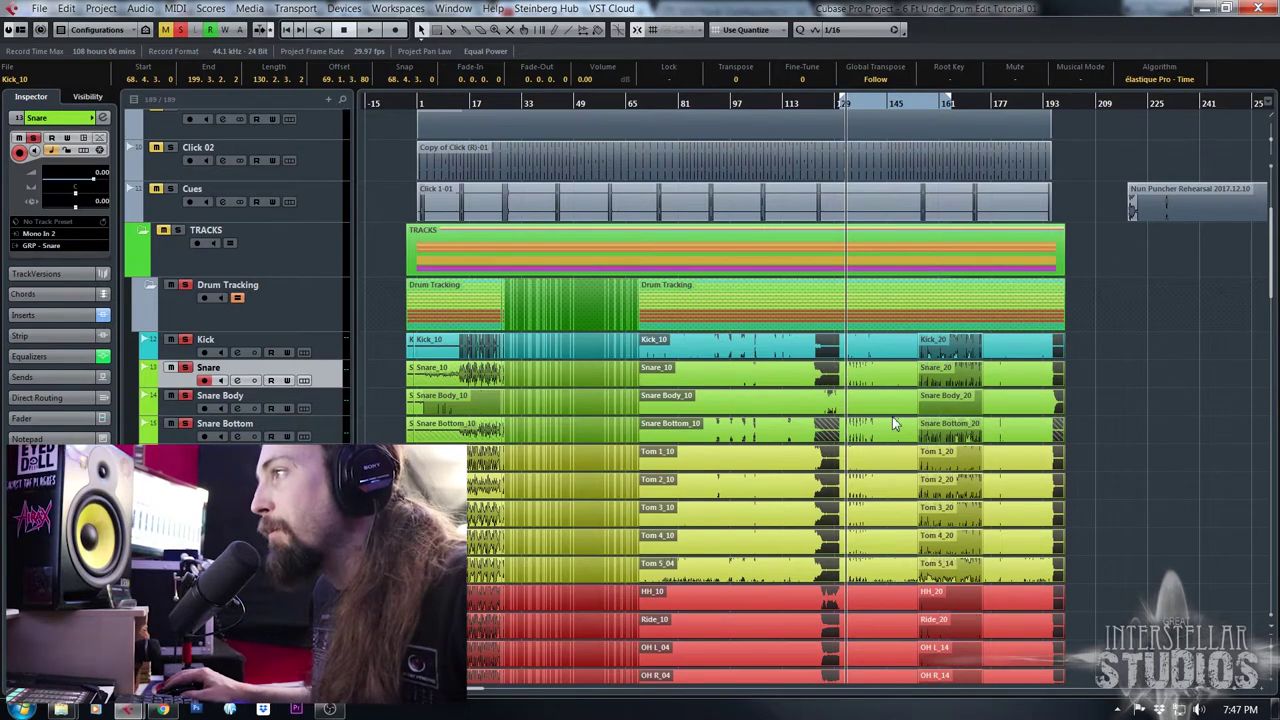
pyautogui.click(1100, 440)
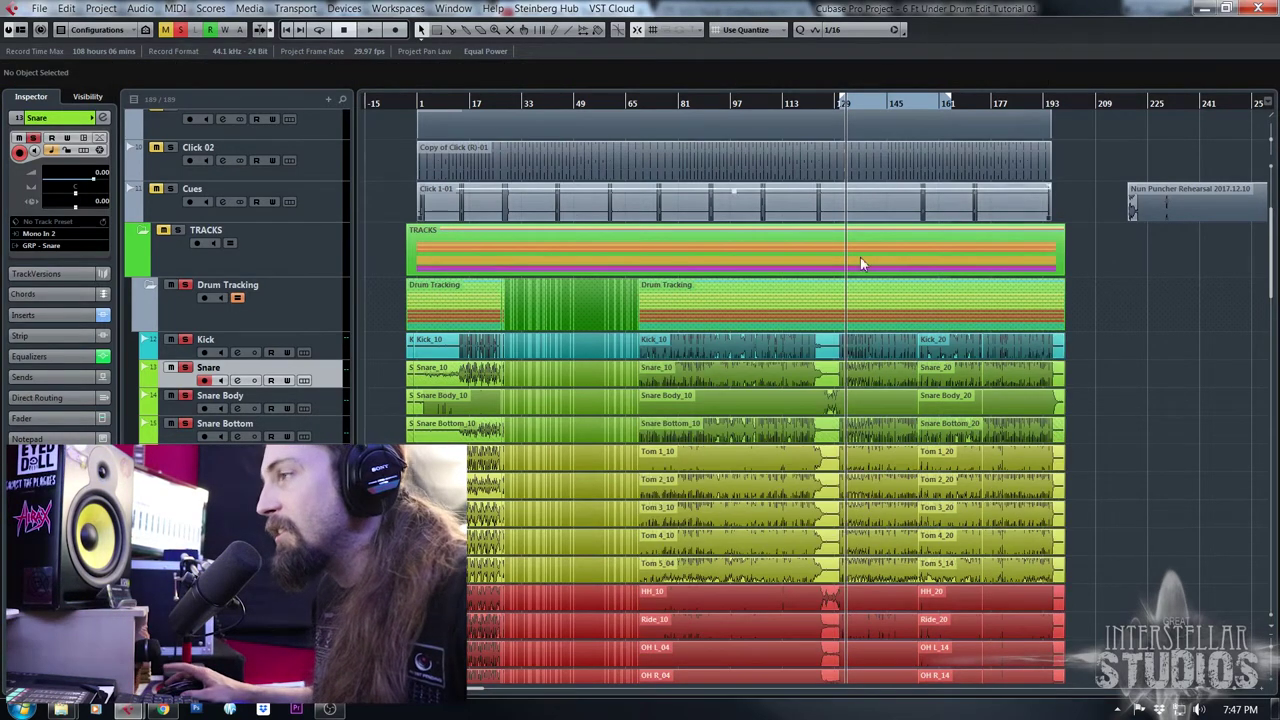
# Look over the drum, click and marker tracks across the section from about bar 131 to bar 165
pyautogui.moveTo(848, 106); pyautogui.dragTo(852, 144)
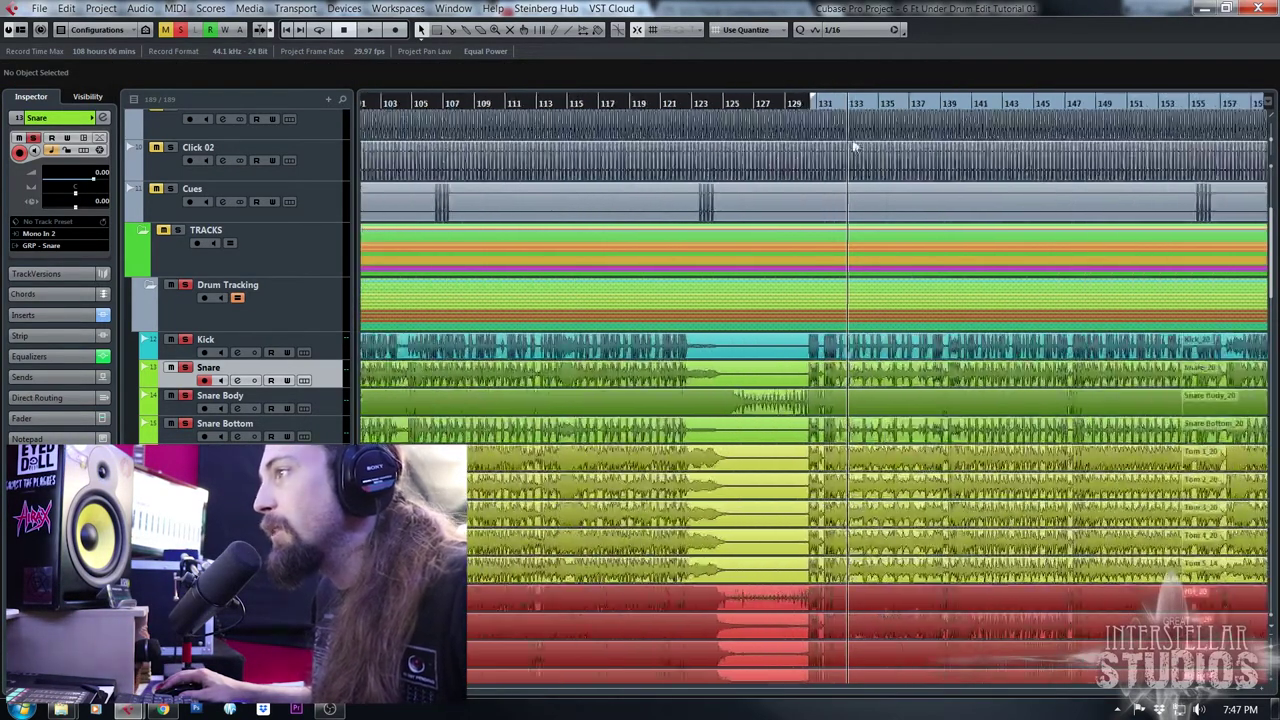
pyautogui.scroll(3, 1037, 490)
pyautogui.scroll(-8, 1040, 490)
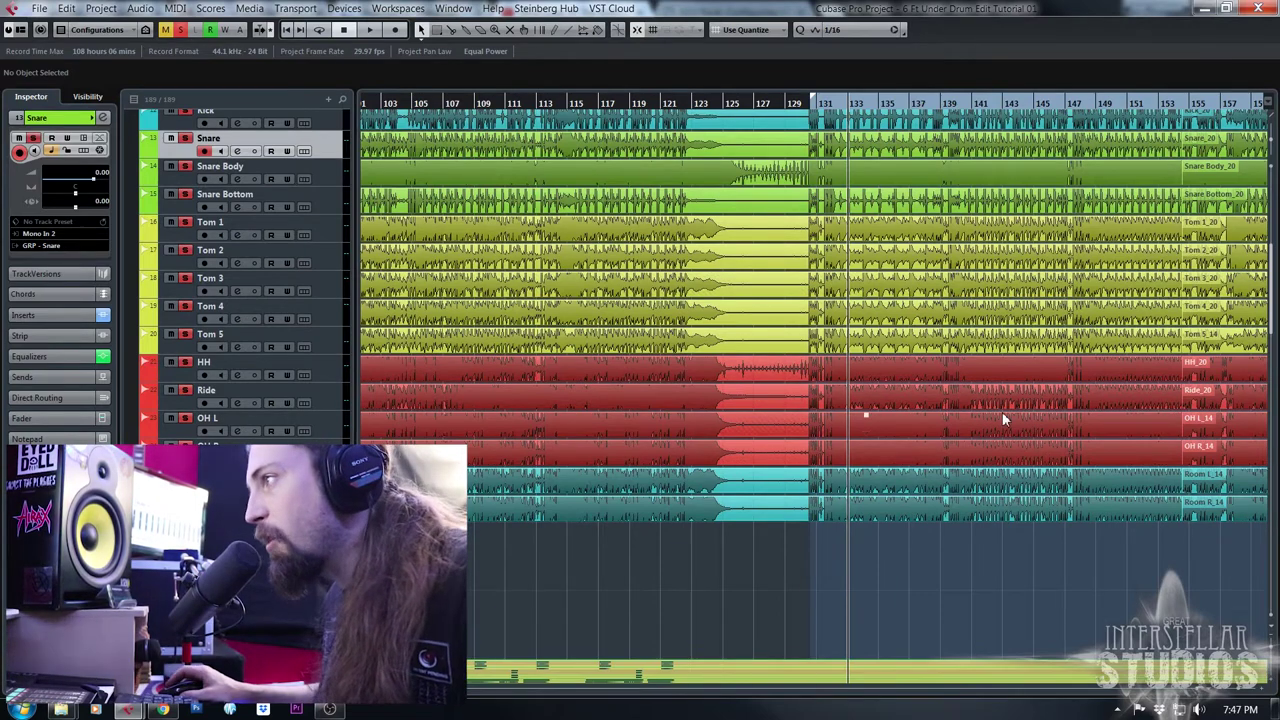
pyautogui.hscroll(4, 1005, 420)
pyautogui.hscroll(3, 1003, 417)
pyautogui.hscroll(-3, 999, 408)
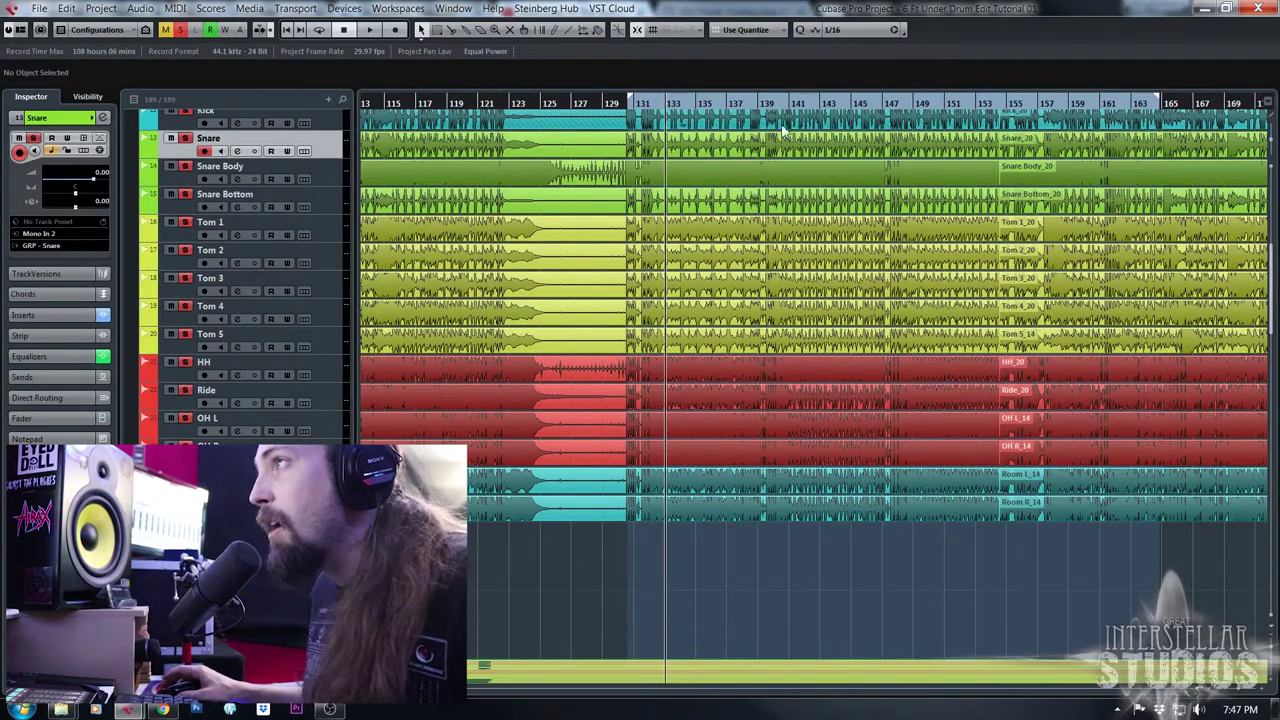
pyautogui.scroll(-8, 771, 355)
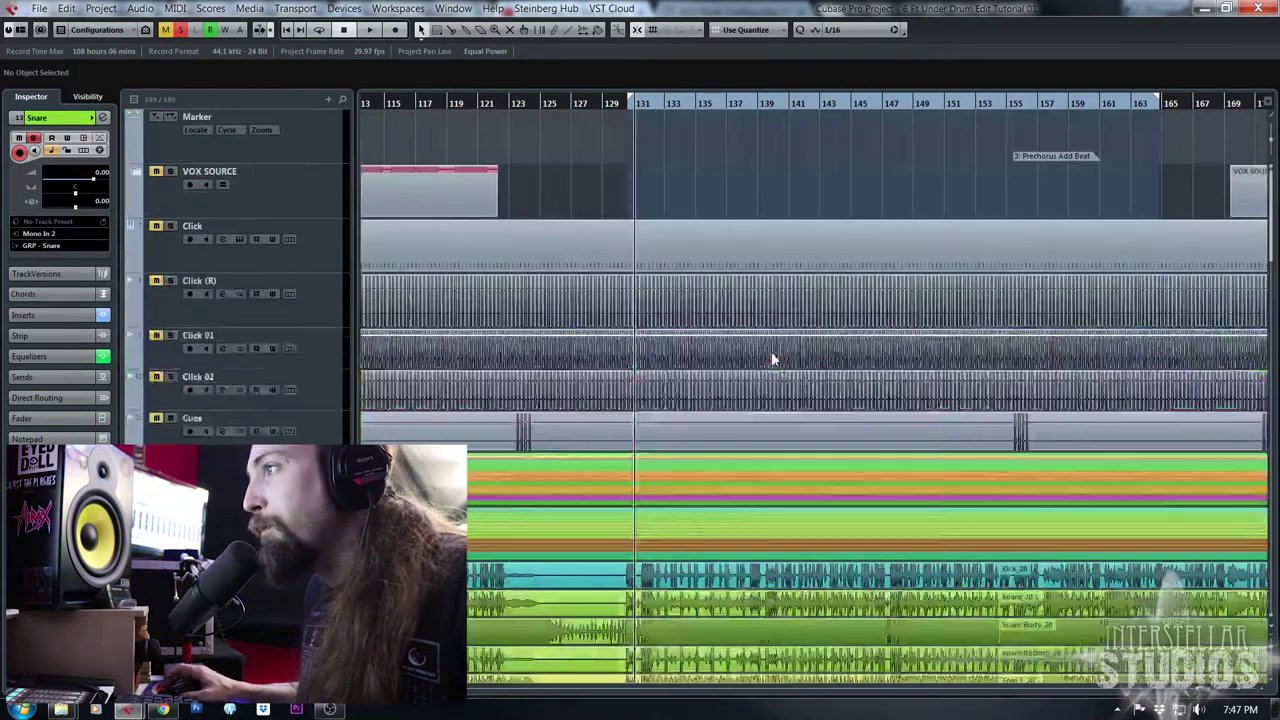
pyautogui.scroll(8, 771, 358)
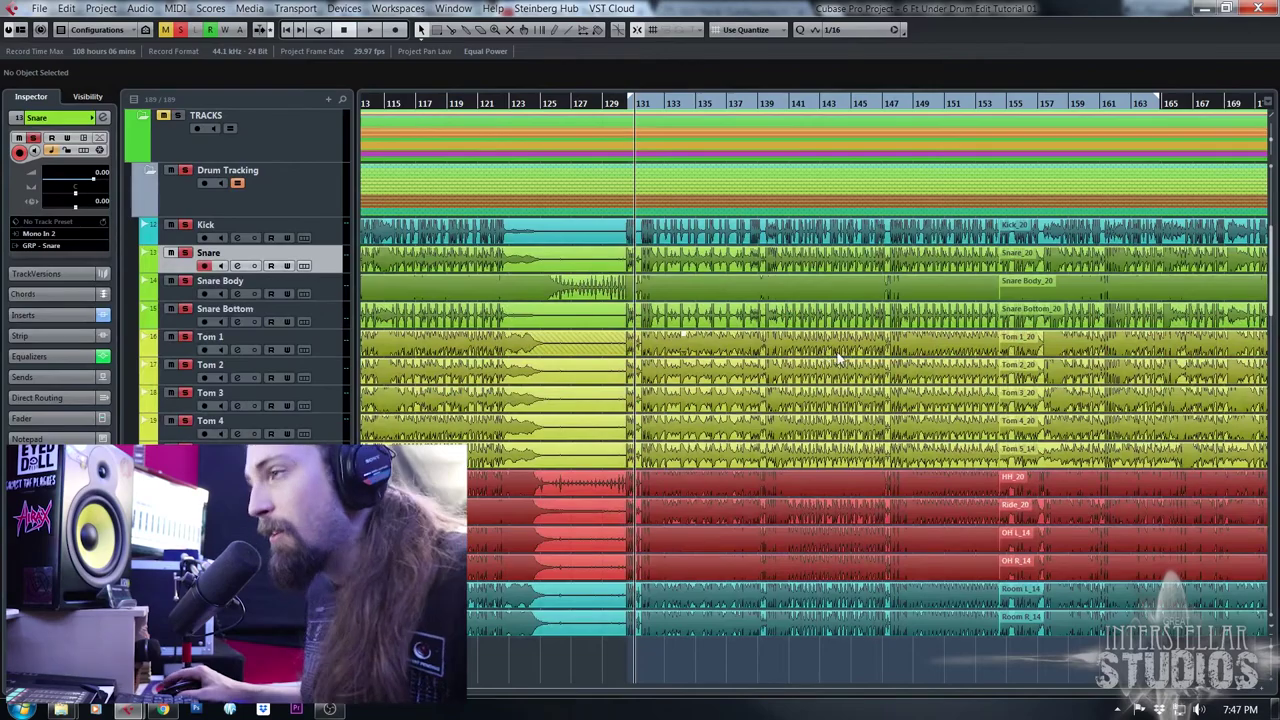
pyautogui.scroll(4, 865, 366)
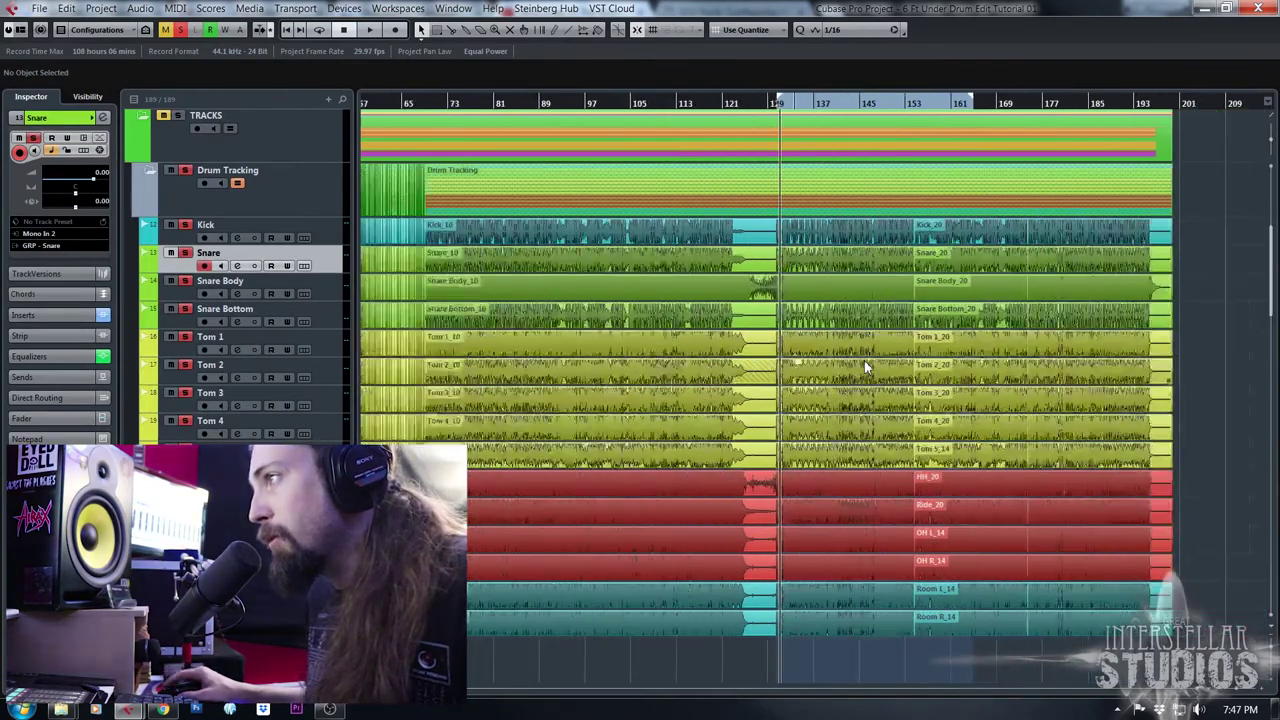
pyautogui.scroll(3, 865, 366)
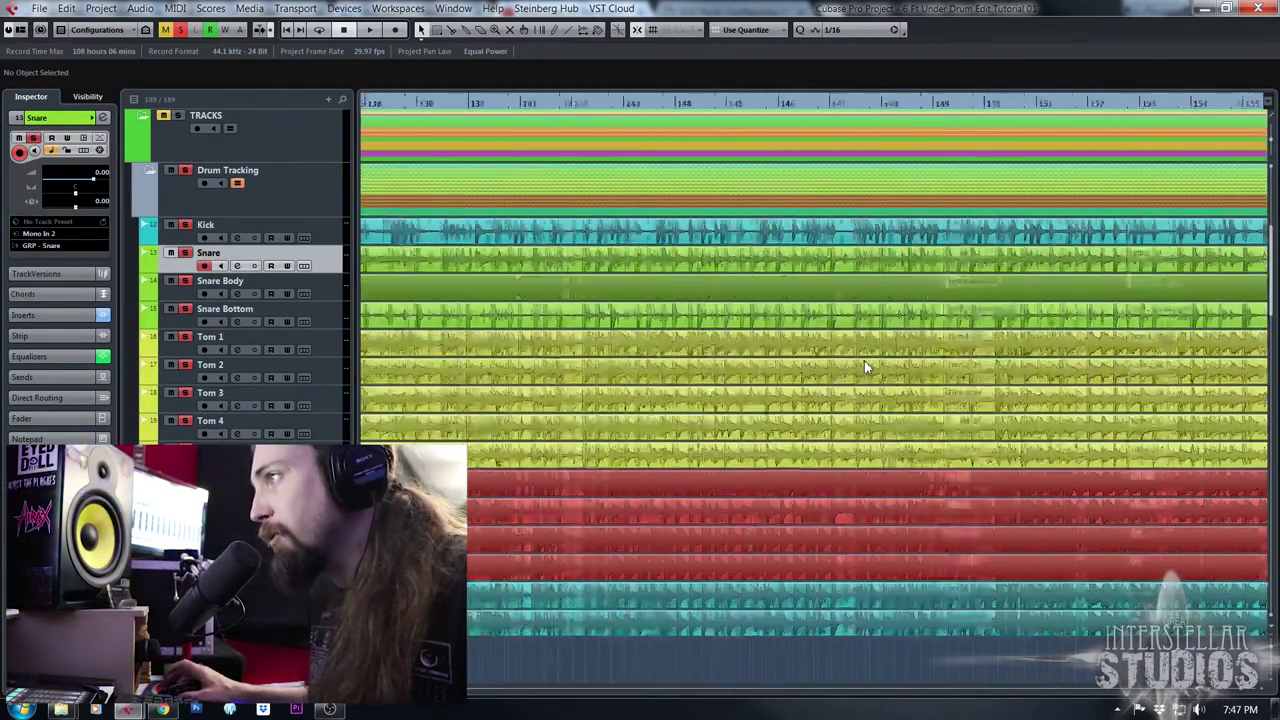
pyautogui.hscroll(-3, 865, 367)
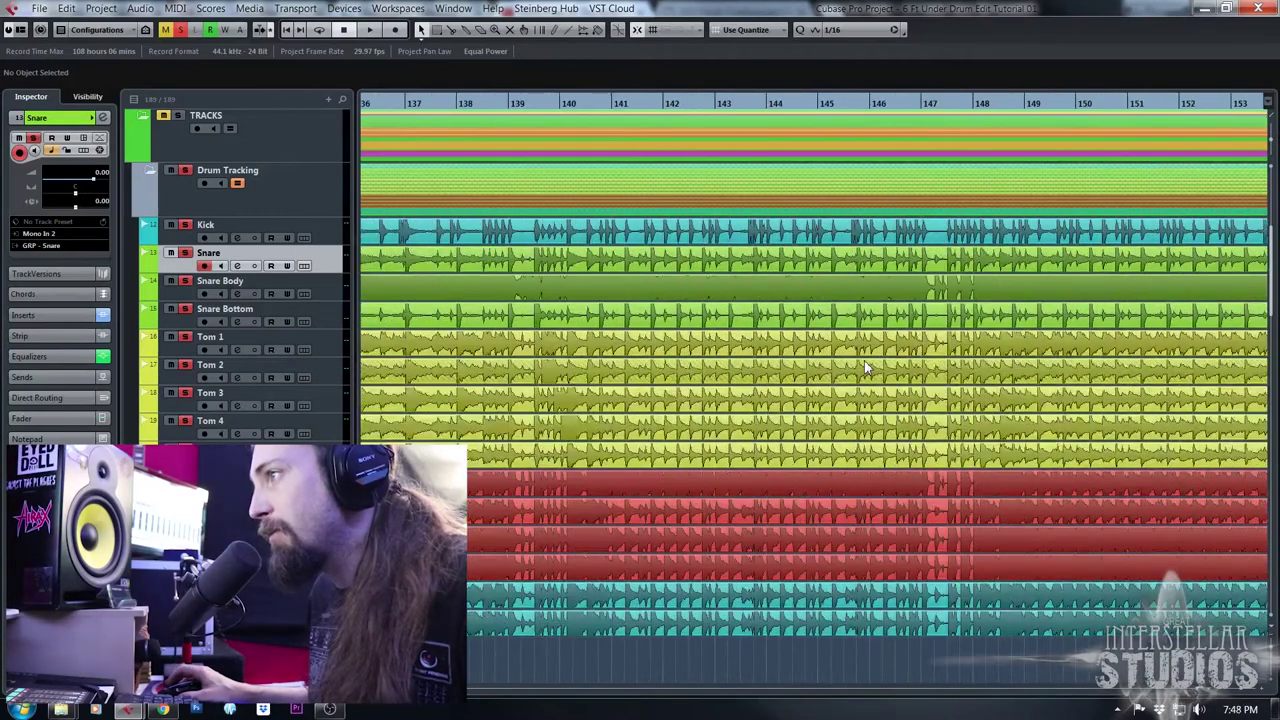
pyautogui.hscroll(-7, 864, 360)
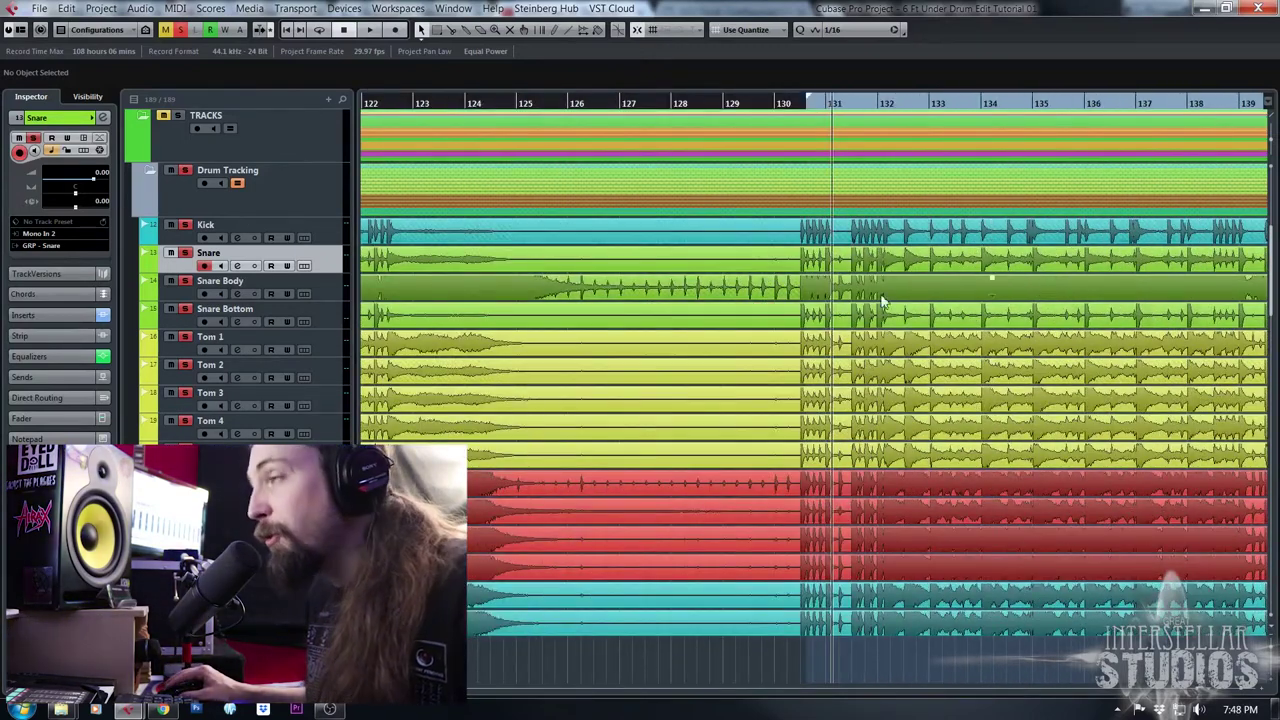
# Select the grouped drum events and briefly view the Snare track's channel settings
pyautogui.hotkey('ctrl', 'a')
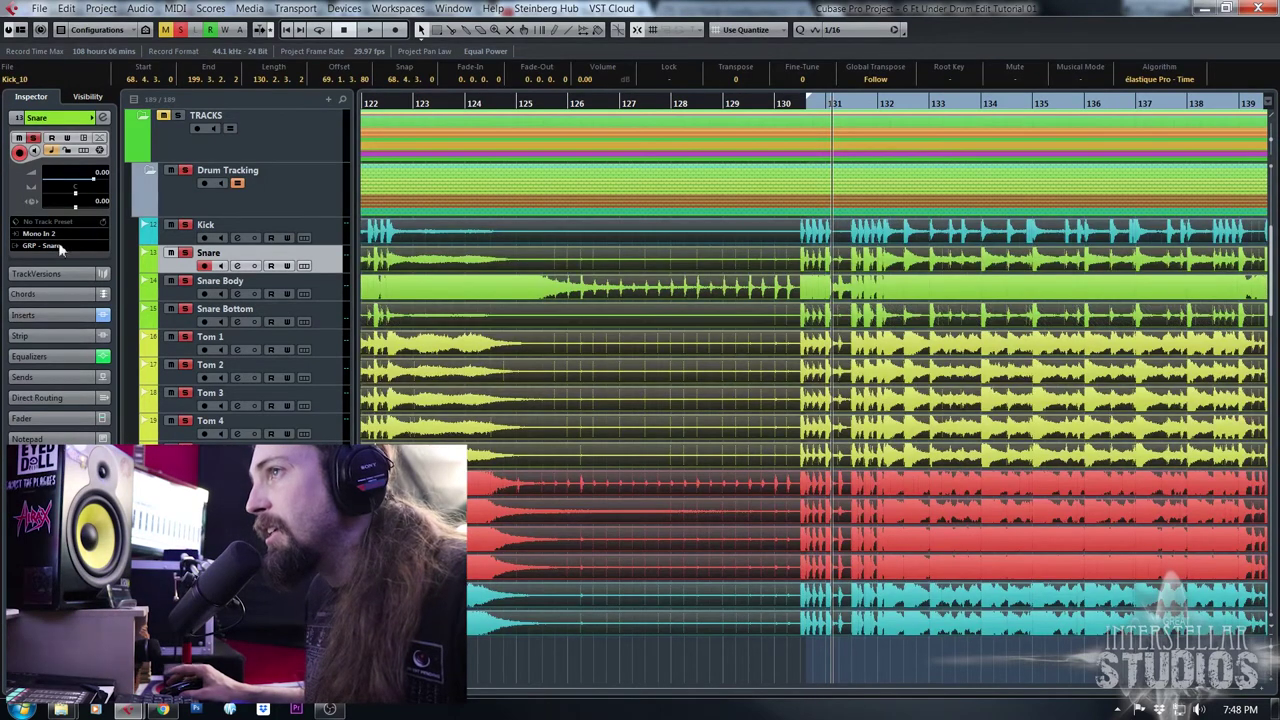
pyautogui.click(335, 225)
pyautogui.click(336, 268)
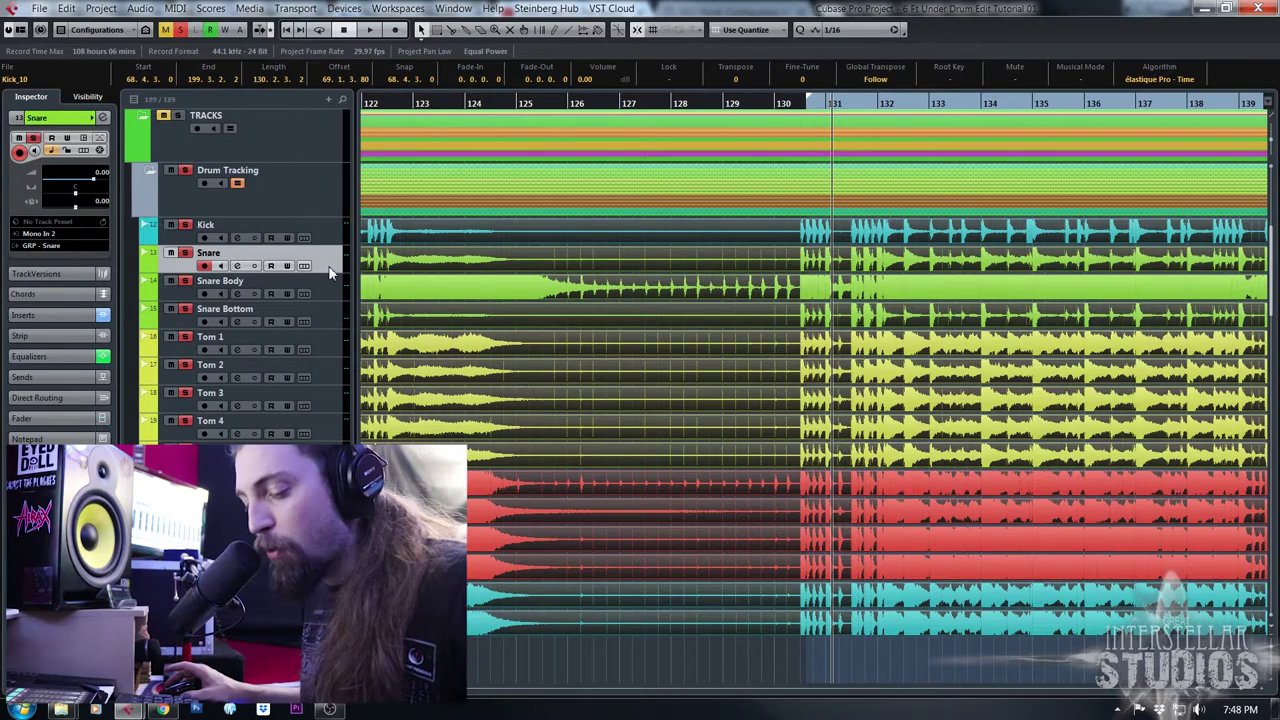
pyautogui.click(103, 118)
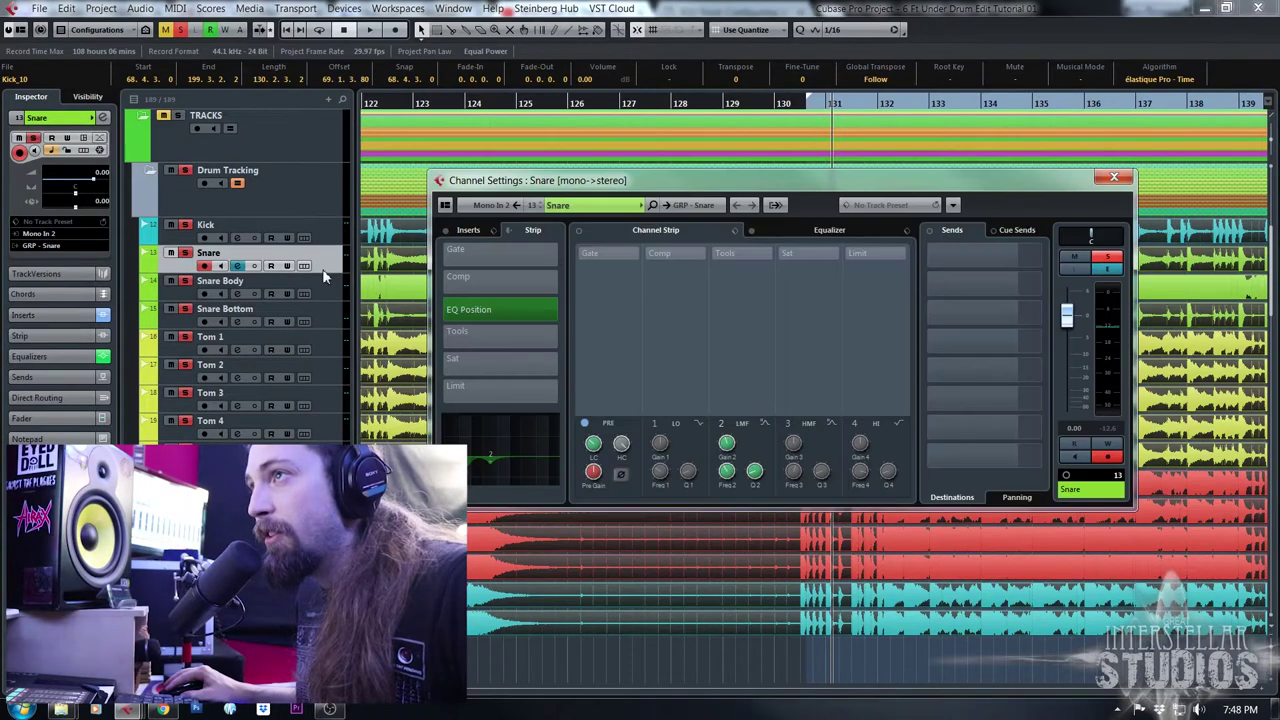
pyautogui.click(1113, 177)
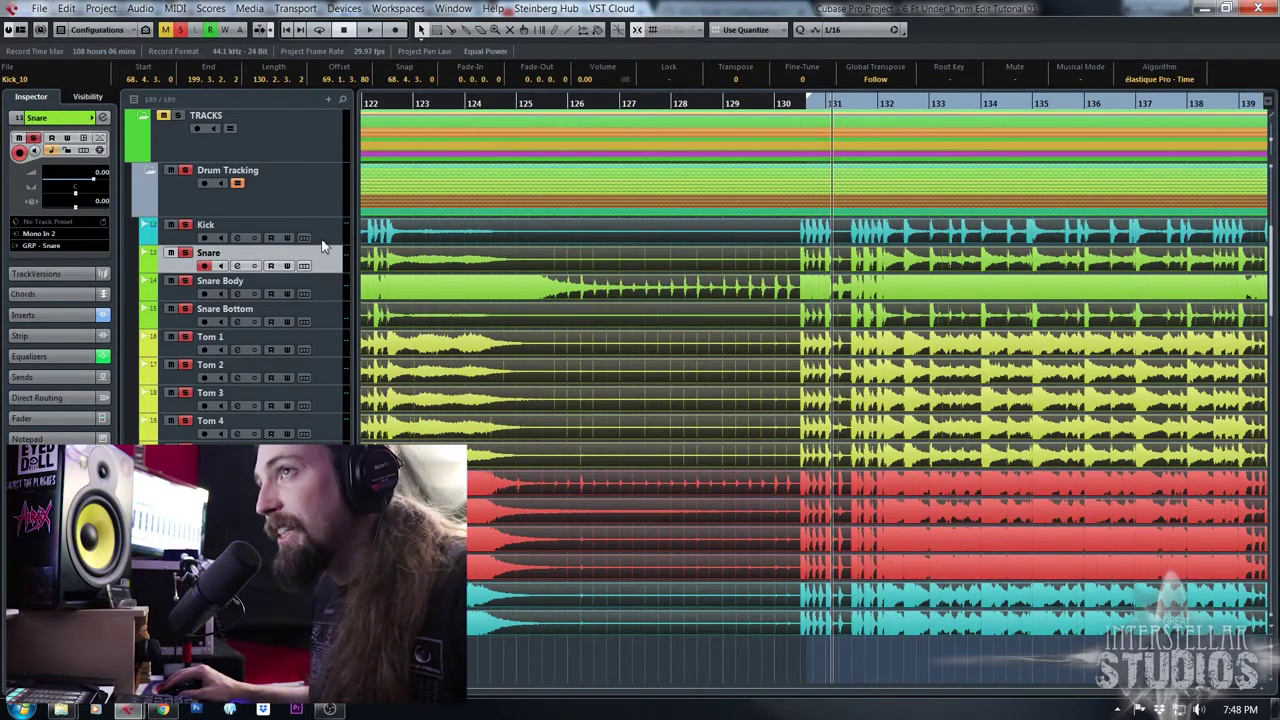
pyautogui.click(295, 539)
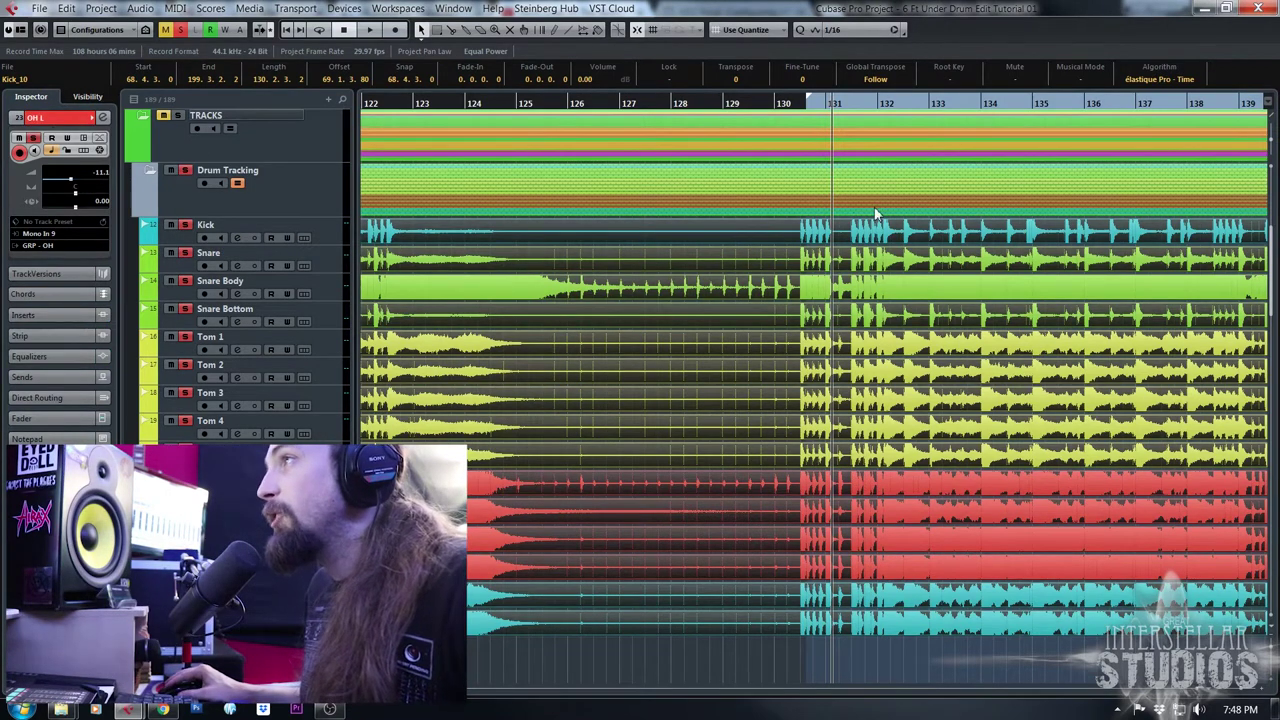
# Move the project cursor to the start of the locator range at about bar 130 and show the Snare track's take lanes
pyautogui.moveTo(838, 106)
pyautogui.mouseDown()
pyautogui.moveTo(908, 110)
pyautogui.moveTo(861, 106)
pyautogui.mouseUp()
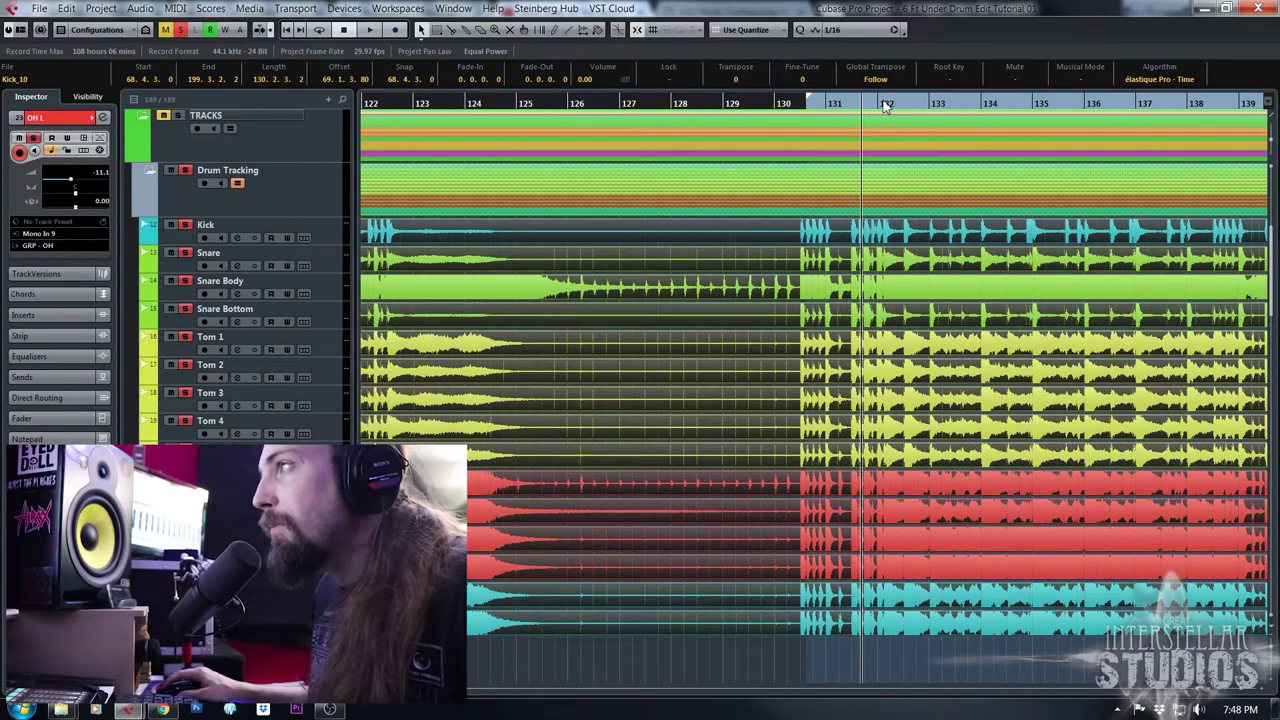
pyautogui.moveTo(880, 105); pyautogui.dragTo(877, 40)
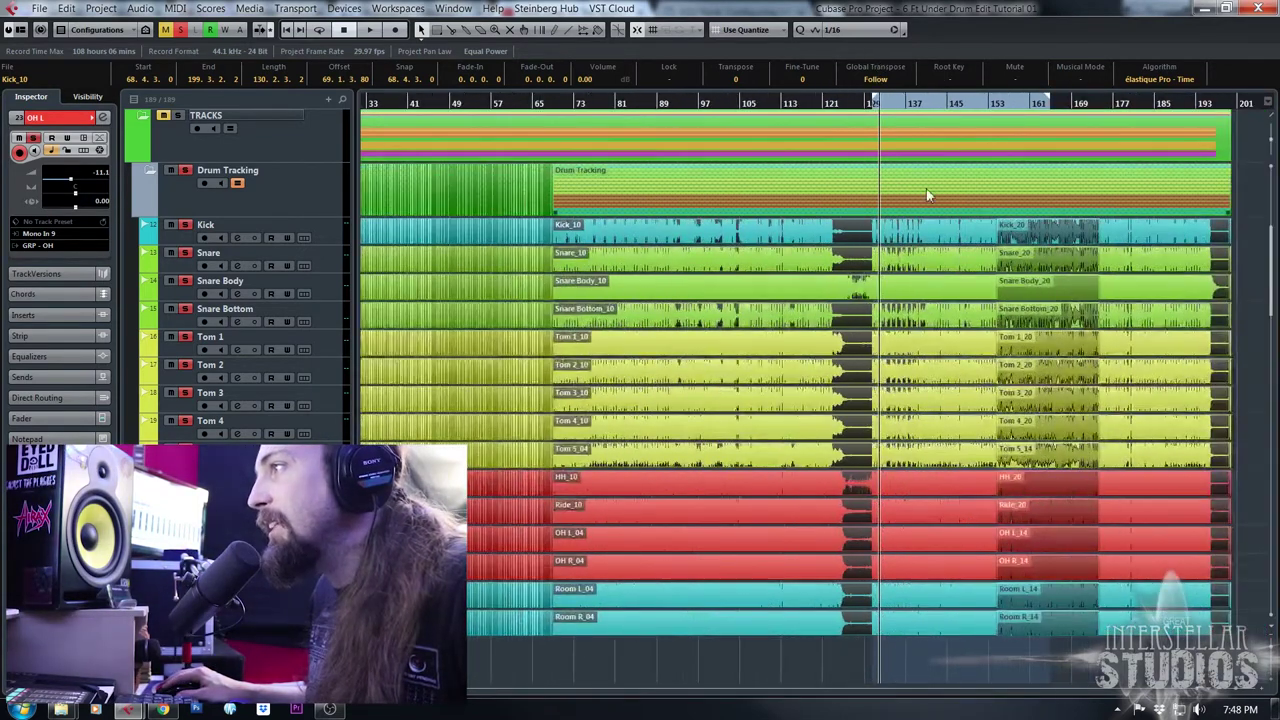
pyautogui.click(871, 105)
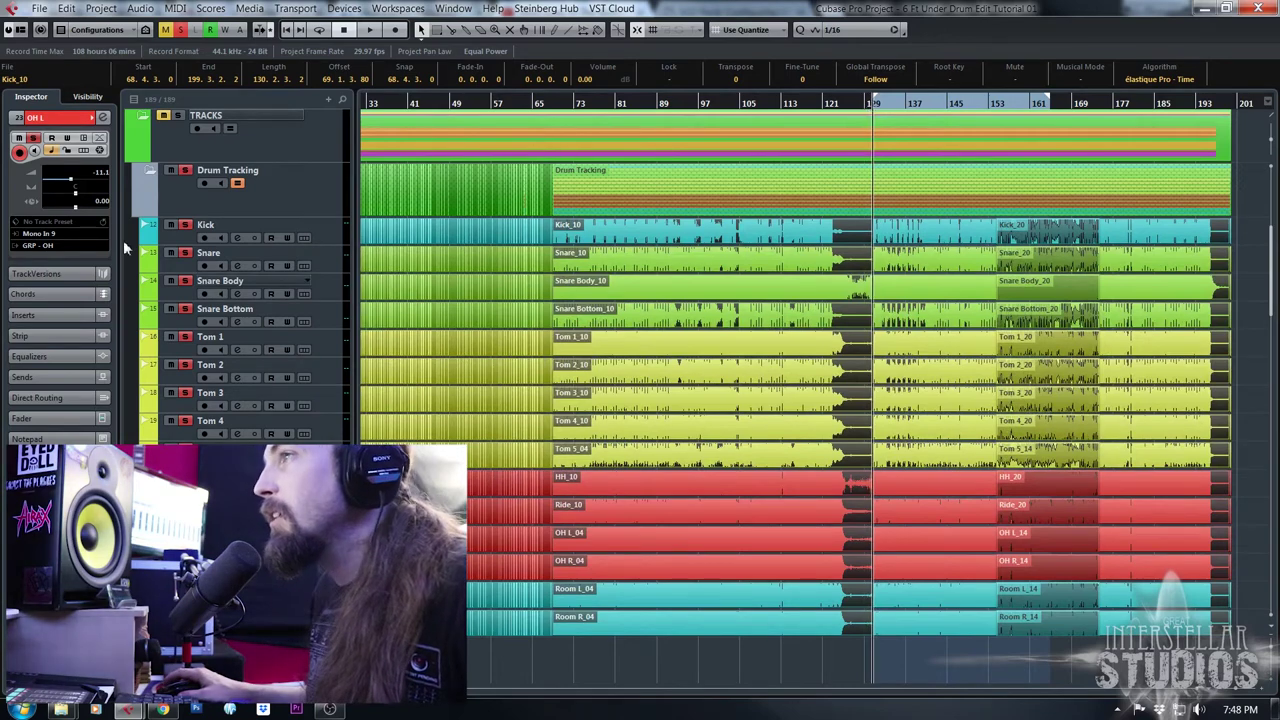
pyautogui.click(303, 265)
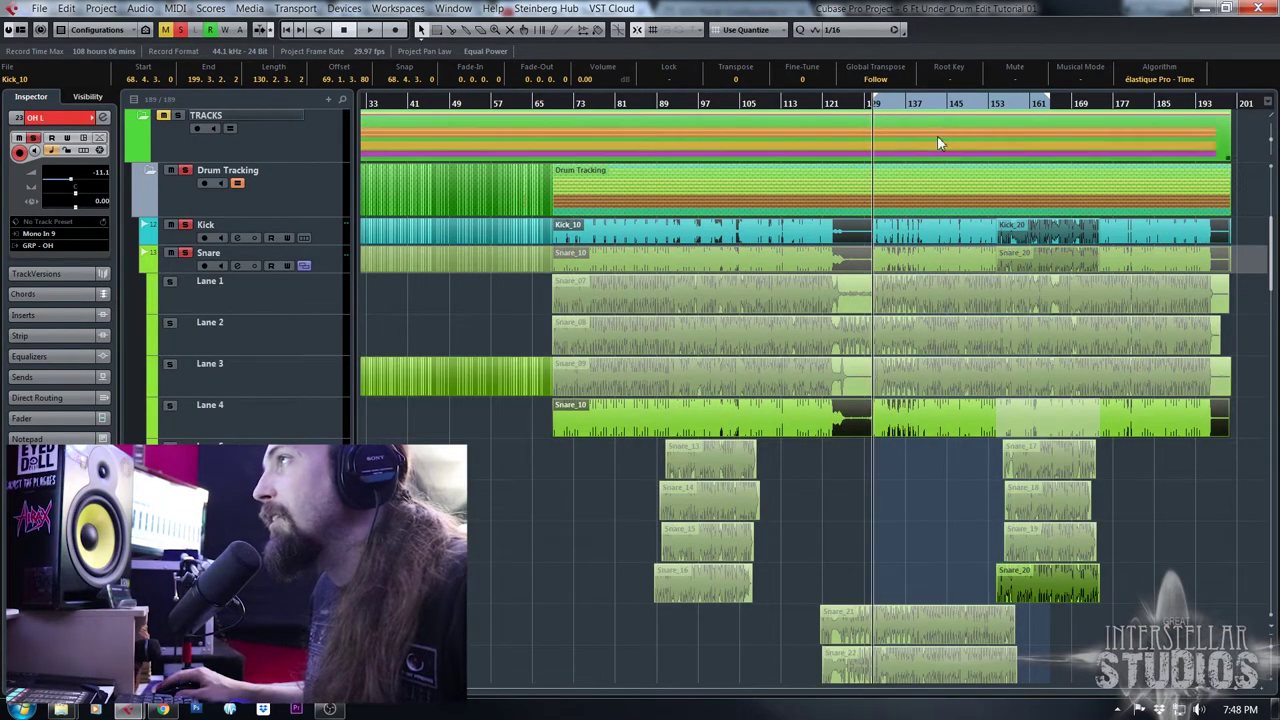
# Look through the Snare take lanes between bars 113 and 173, moving the project cursor to about bar 148
pyautogui.scroll(4, 1023, 409)
pyautogui.scroll(1, 1023, 409)
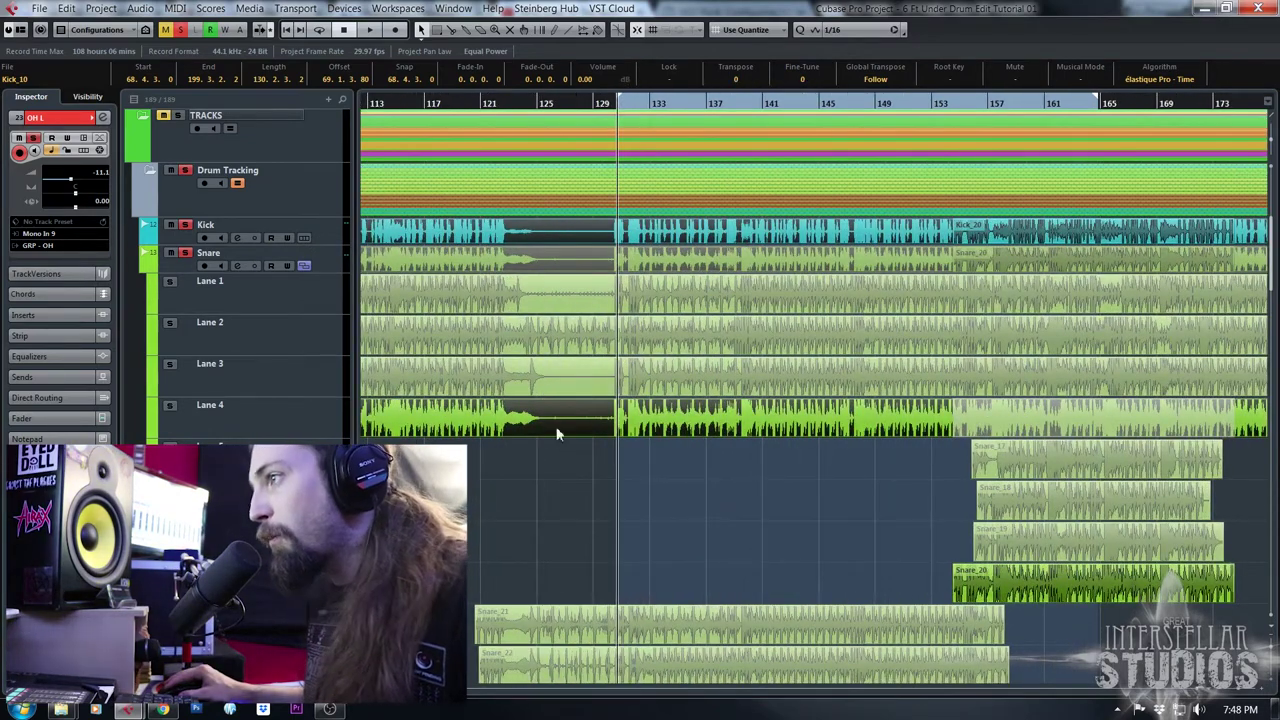
pyautogui.scroll(-6, 560, 480)
pyautogui.scroll(4, 575, 538)
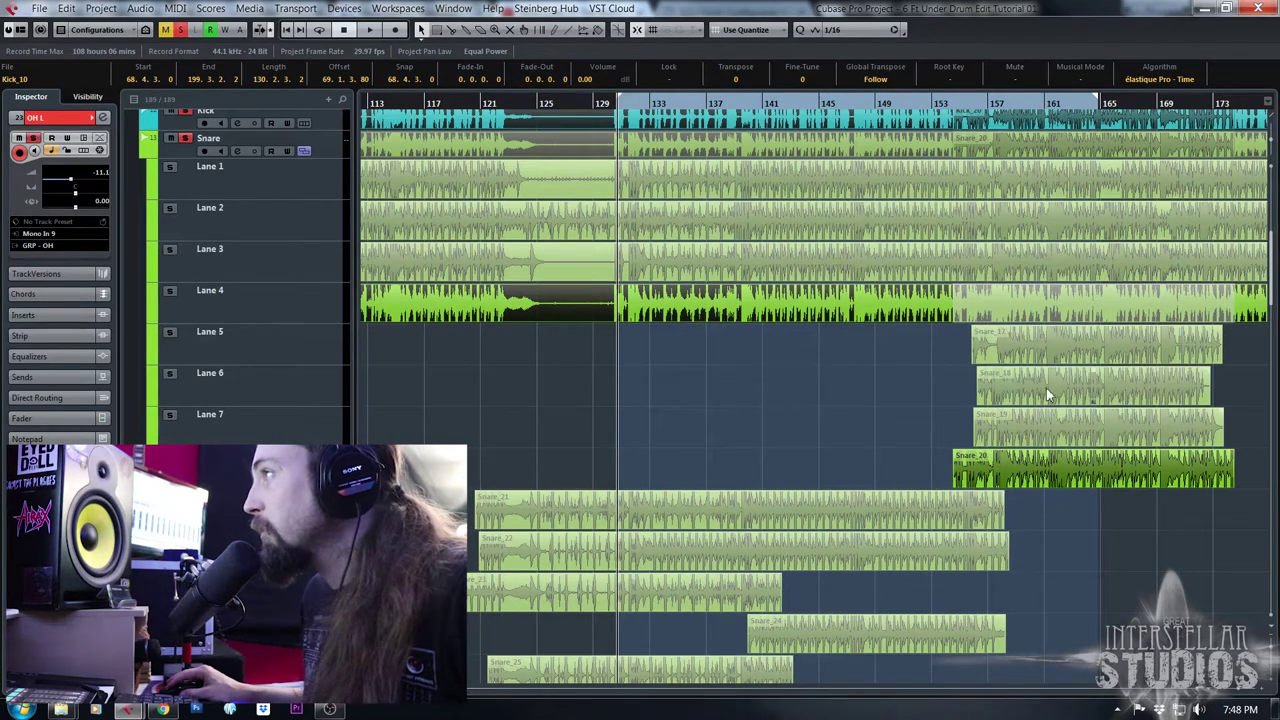
pyautogui.moveTo(945, 106); pyautogui.dragTo(888, 150)
pyautogui.scroll(3, 1000, 345)
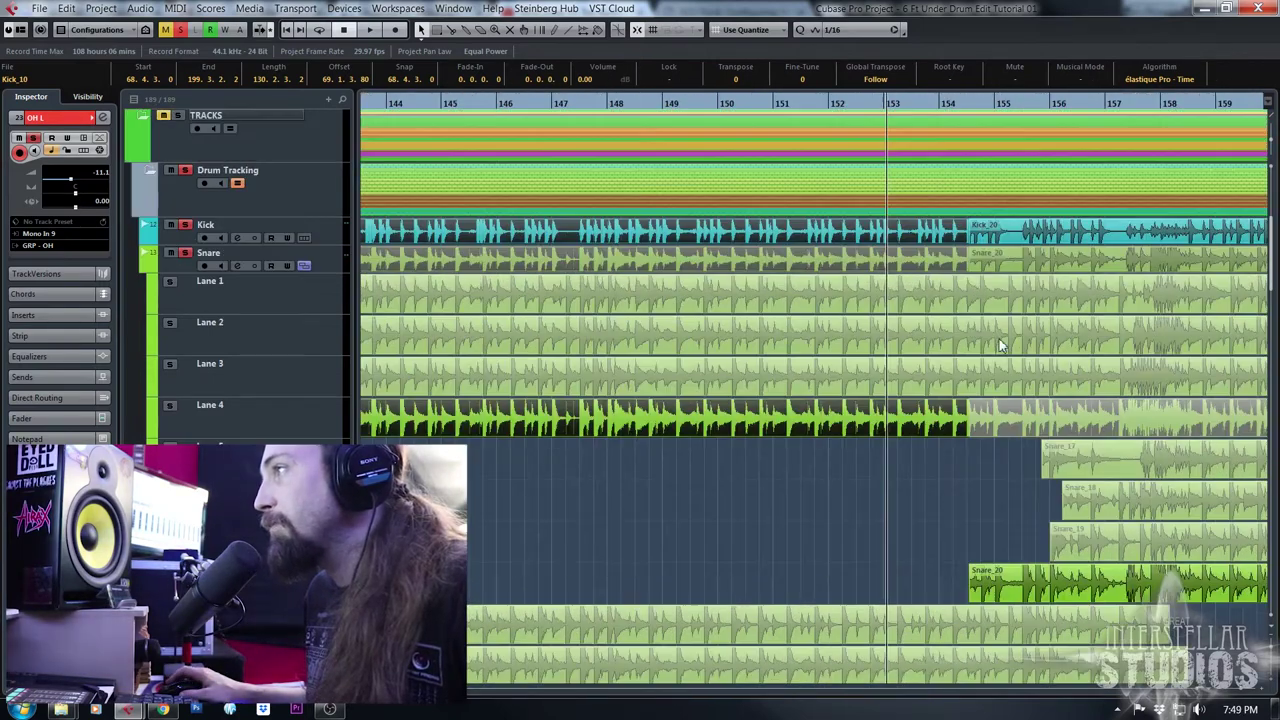
pyautogui.moveTo(853, 104); pyautogui.dragTo(610, 106)
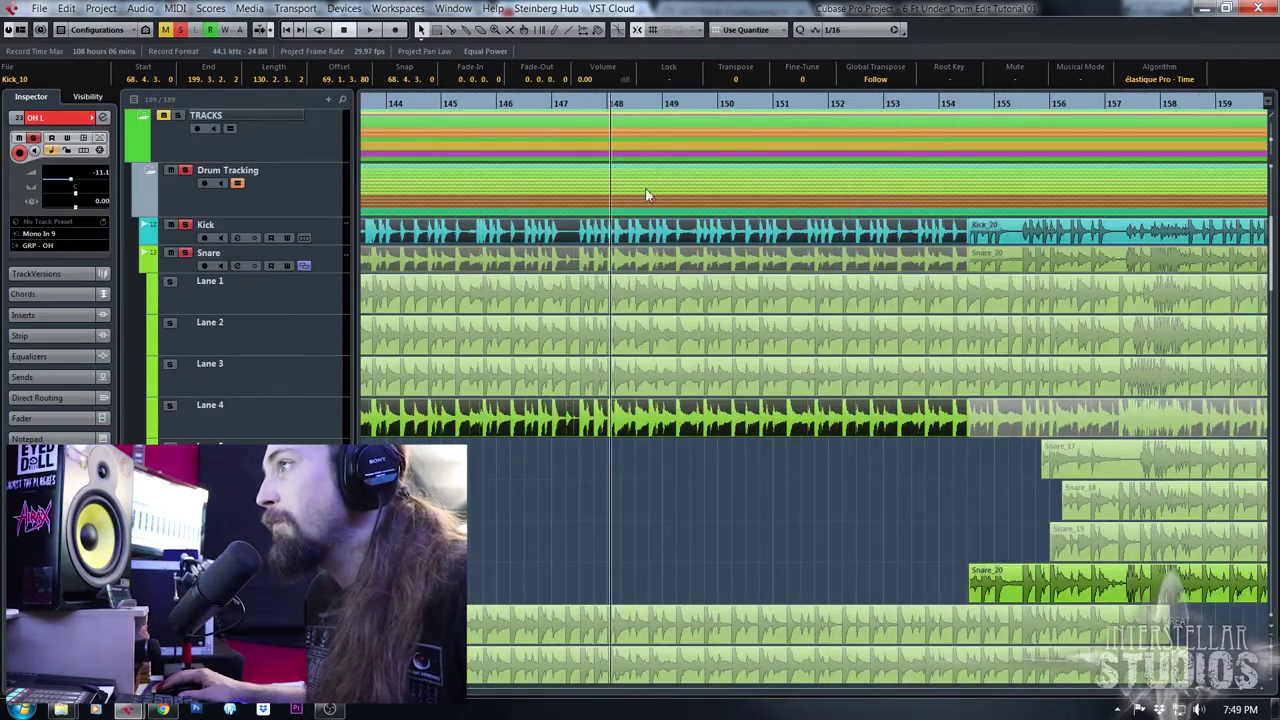
# Deselect the drum events, switch to the Comp tool and move the project cursor to between bars 153 and 154
pyautogui.click(728, 508)
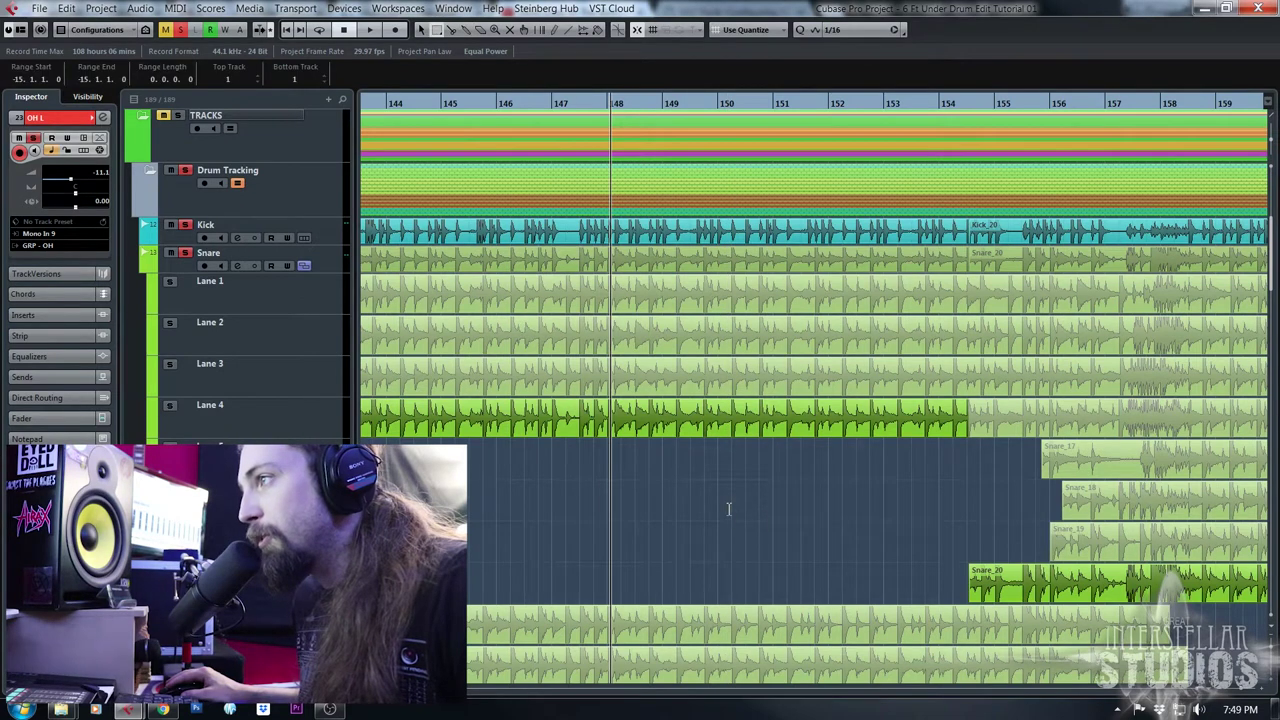
pyautogui.press('1')
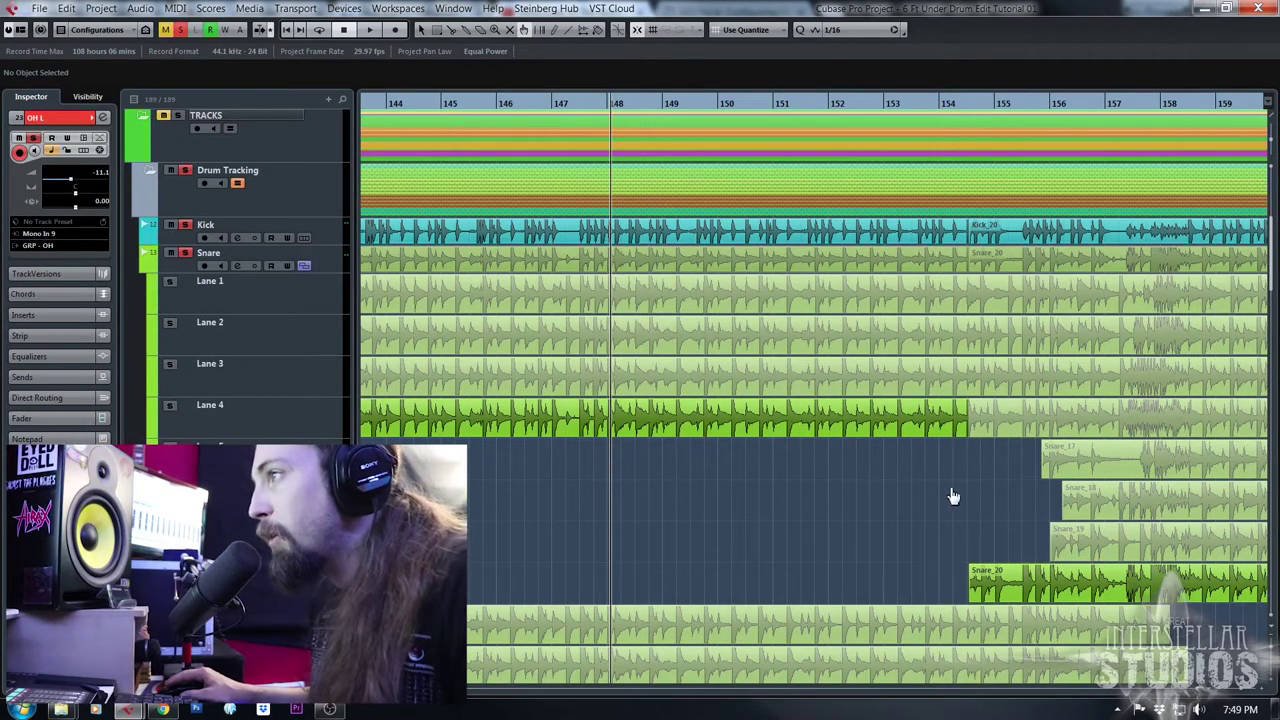
pyautogui.moveTo(989, 106); pyautogui.dragTo(924, 106)
pyautogui.hscroll(1, 1082, 576)
pyautogui.hscroll(2, 1083, 577)
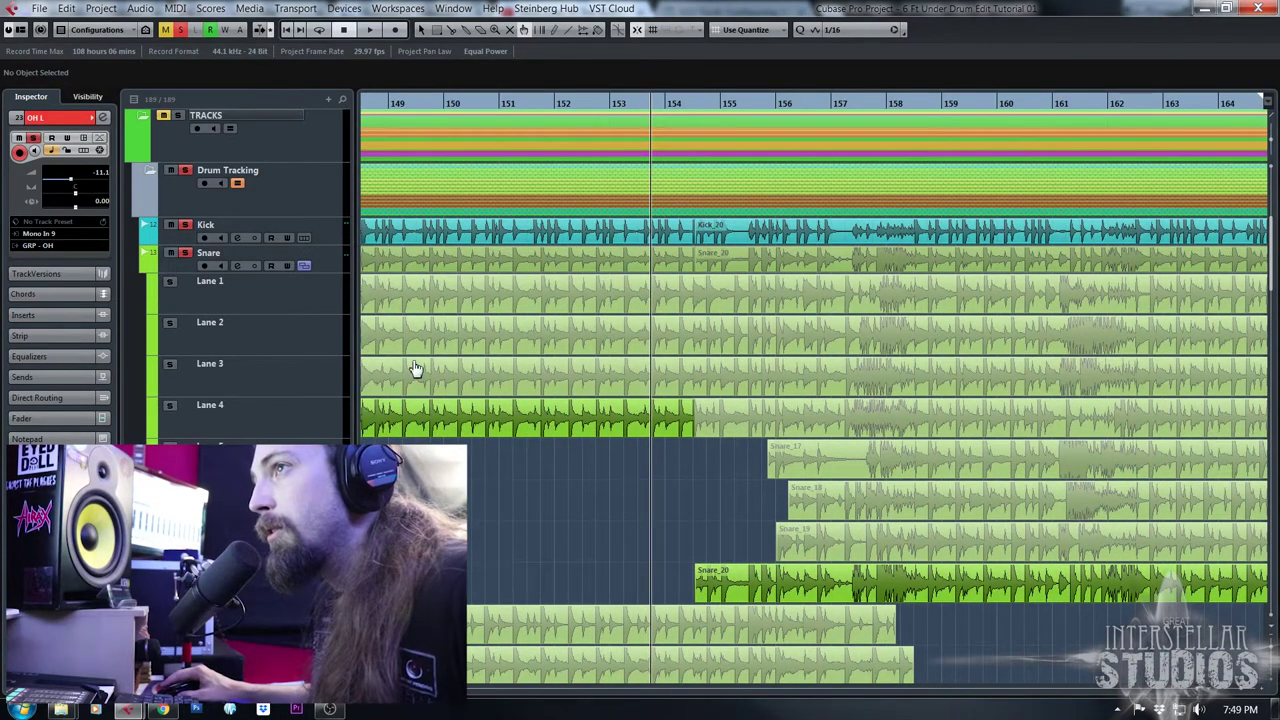
# Try splitting the grouped drum events at position 153.1.2.0 with the Split tool and check the cut across the other drum tracks
pyautogui.press('3')
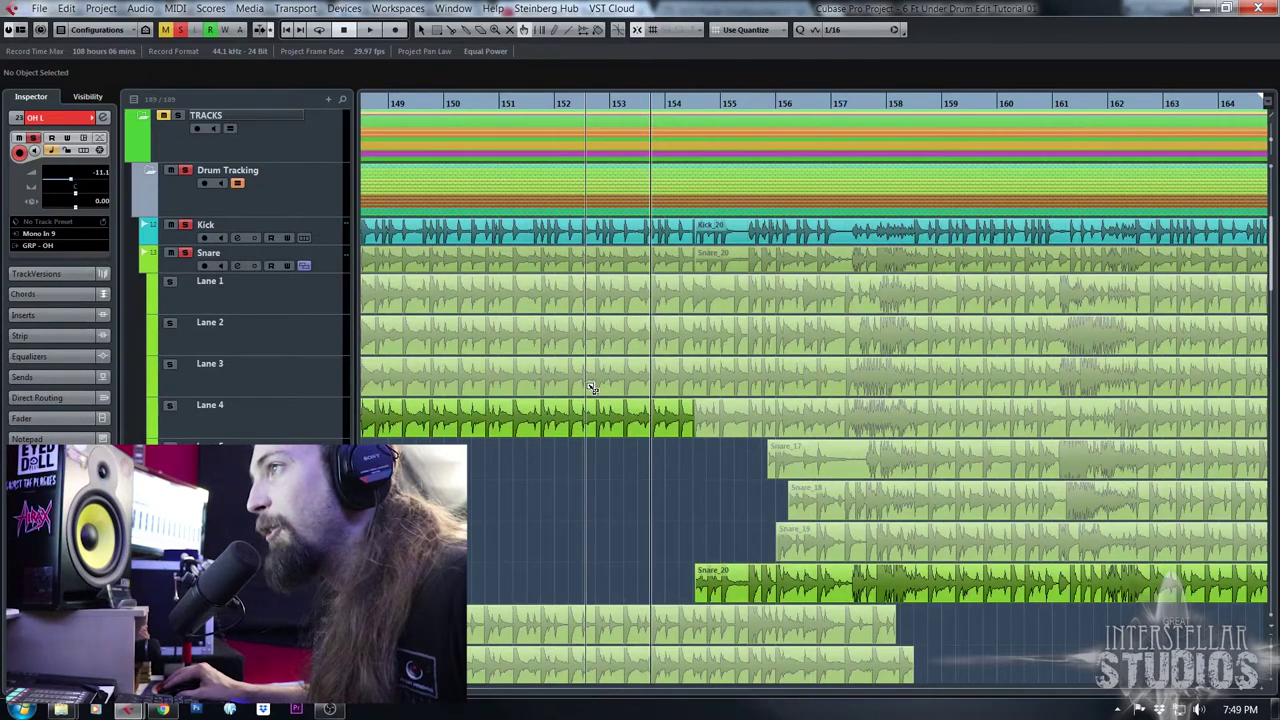
pyautogui.press('1')
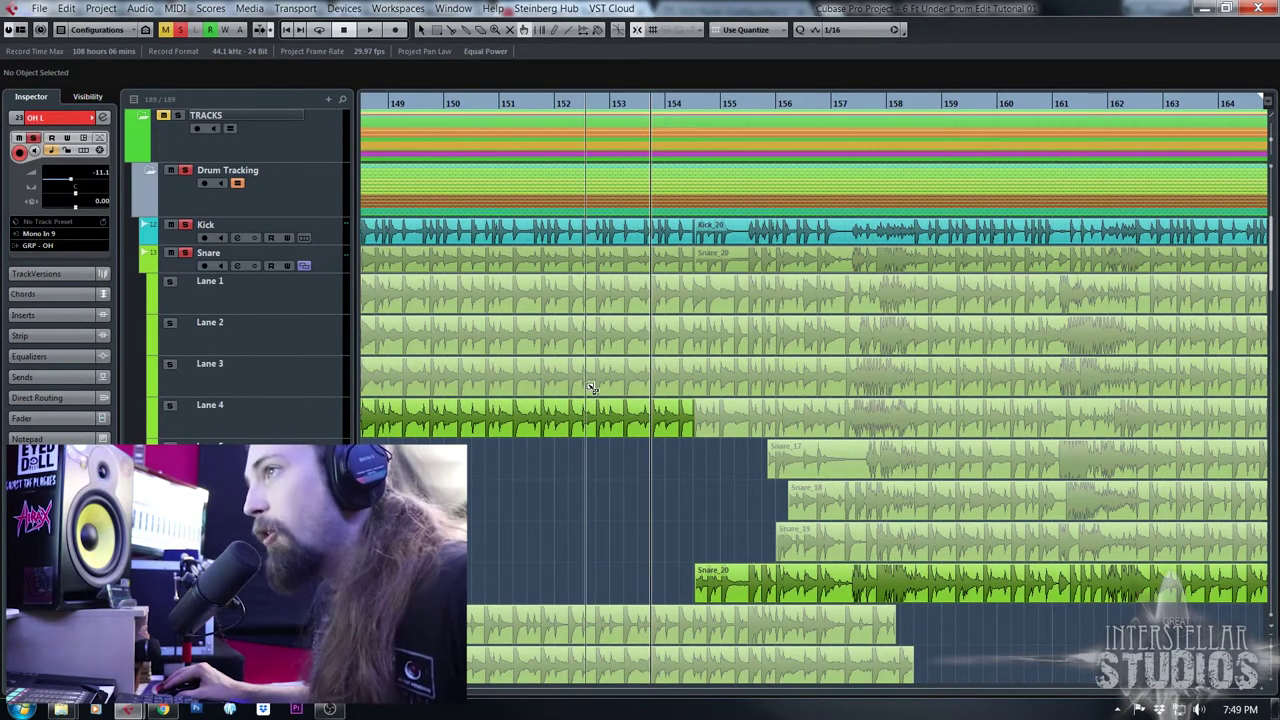
pyautogui.press('3')
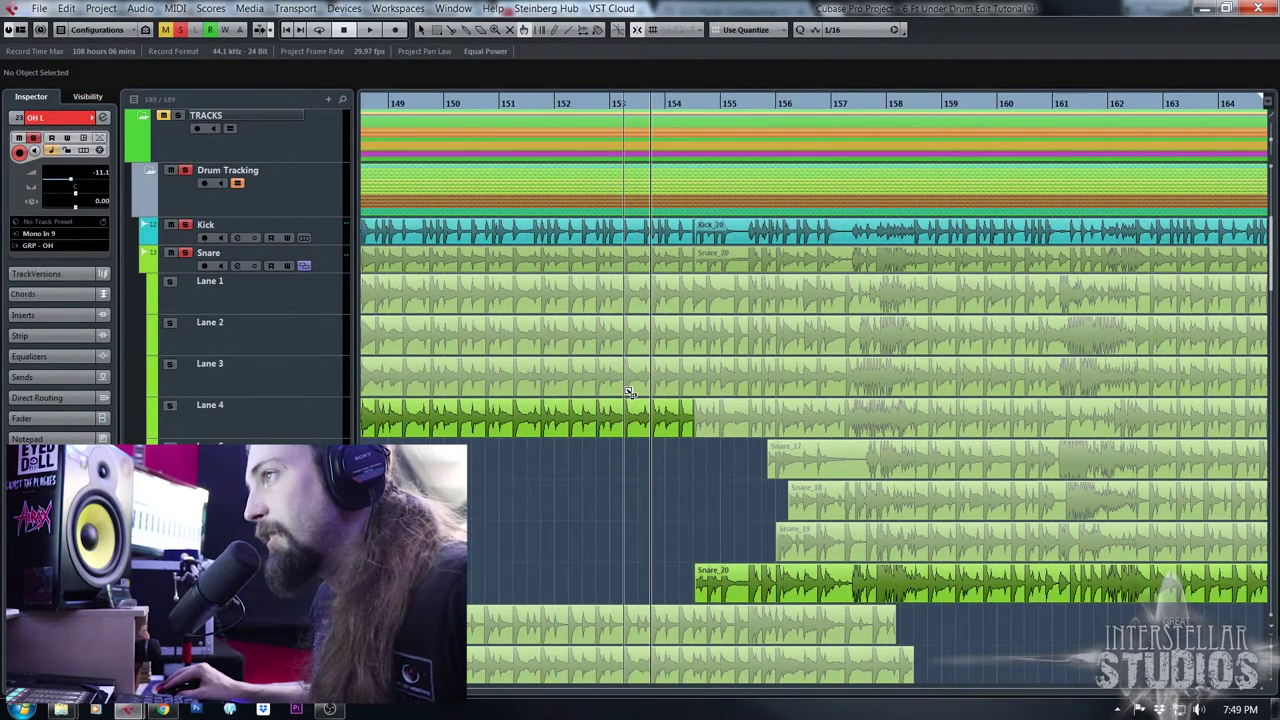
pyautogui.press('1')
pyautogui.press('3')
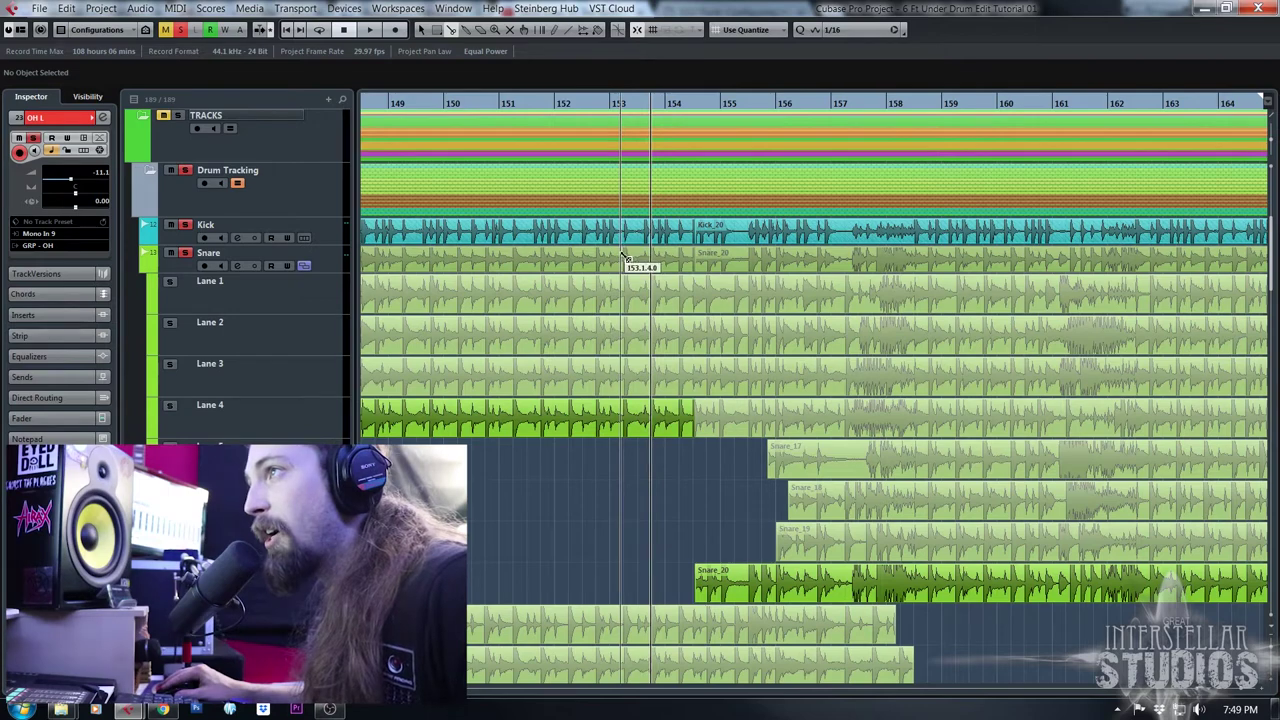
pyautogui.click(612, 285)
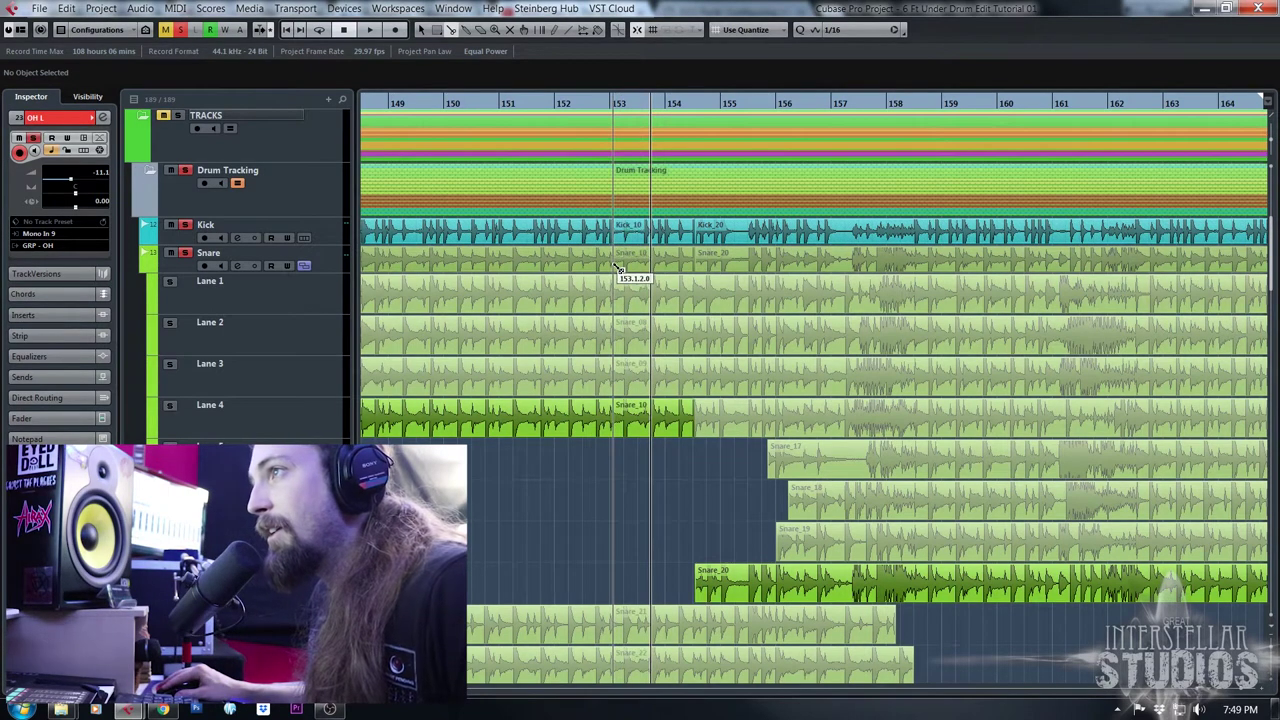
pyautogui.scroll(-10, 568, 287)
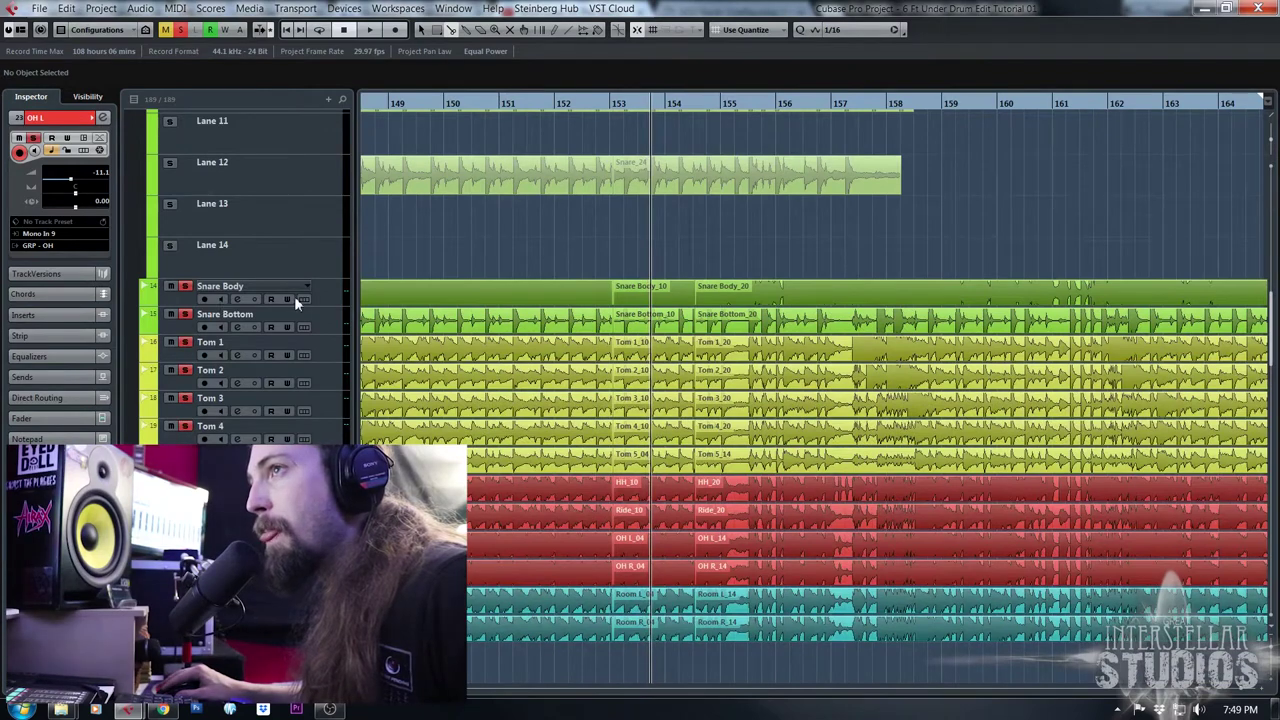
pyautogui.click(304, 300)
pyautogui.click(304, 300)
pyautogui.scroll(12, 680, 309)
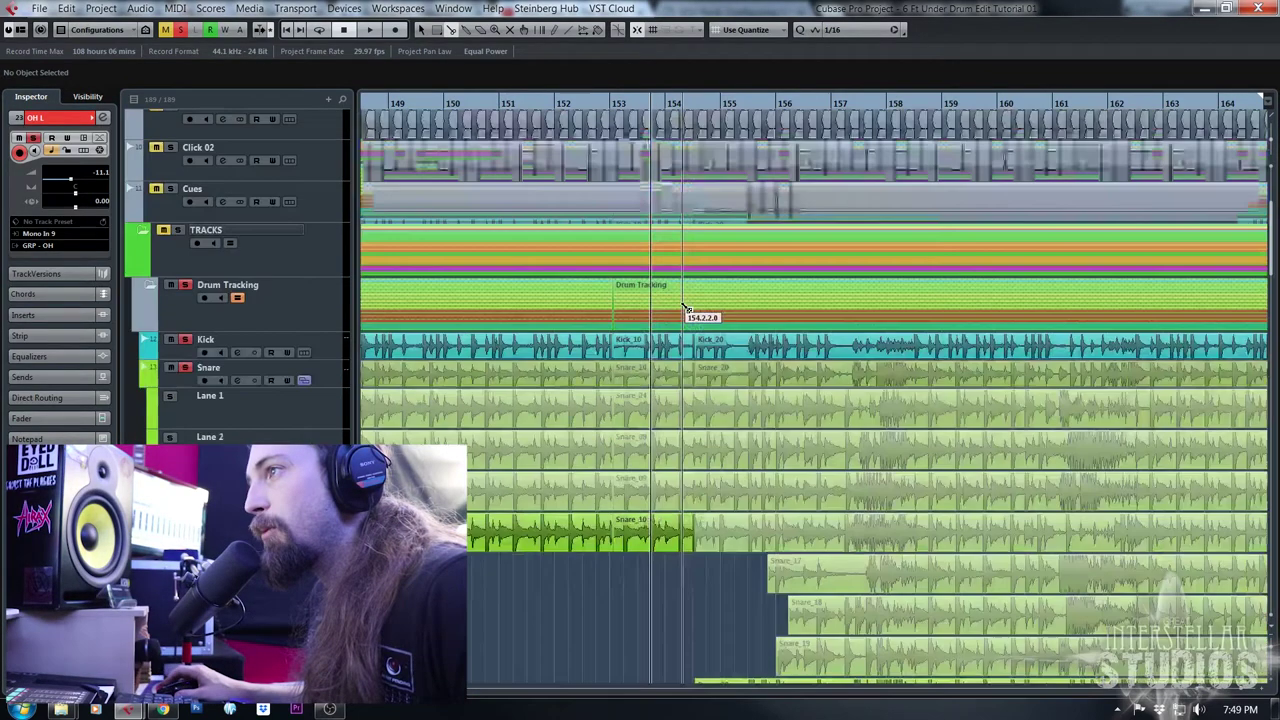
pyautogui.scroll(-4, 680, 308)
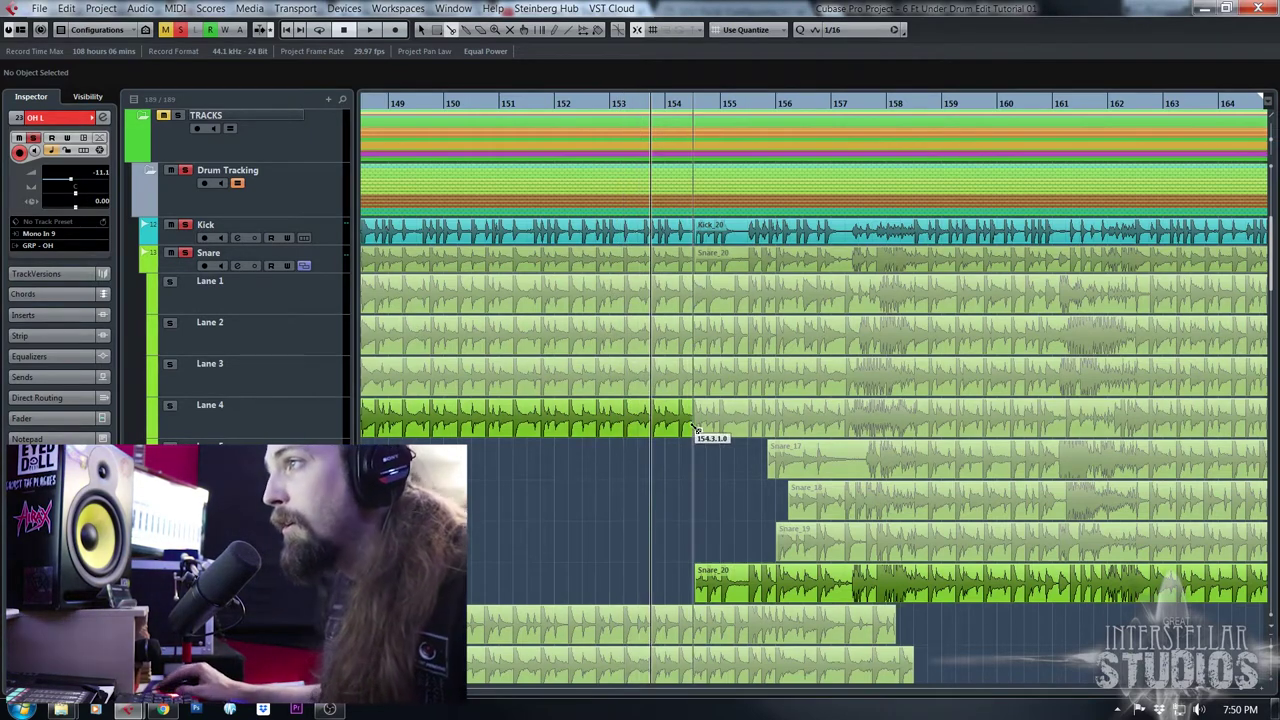
# Try cutting the Snare take lanes at about bar 154 with the Comp tool, and undo the cut
pyautogui.press('8')
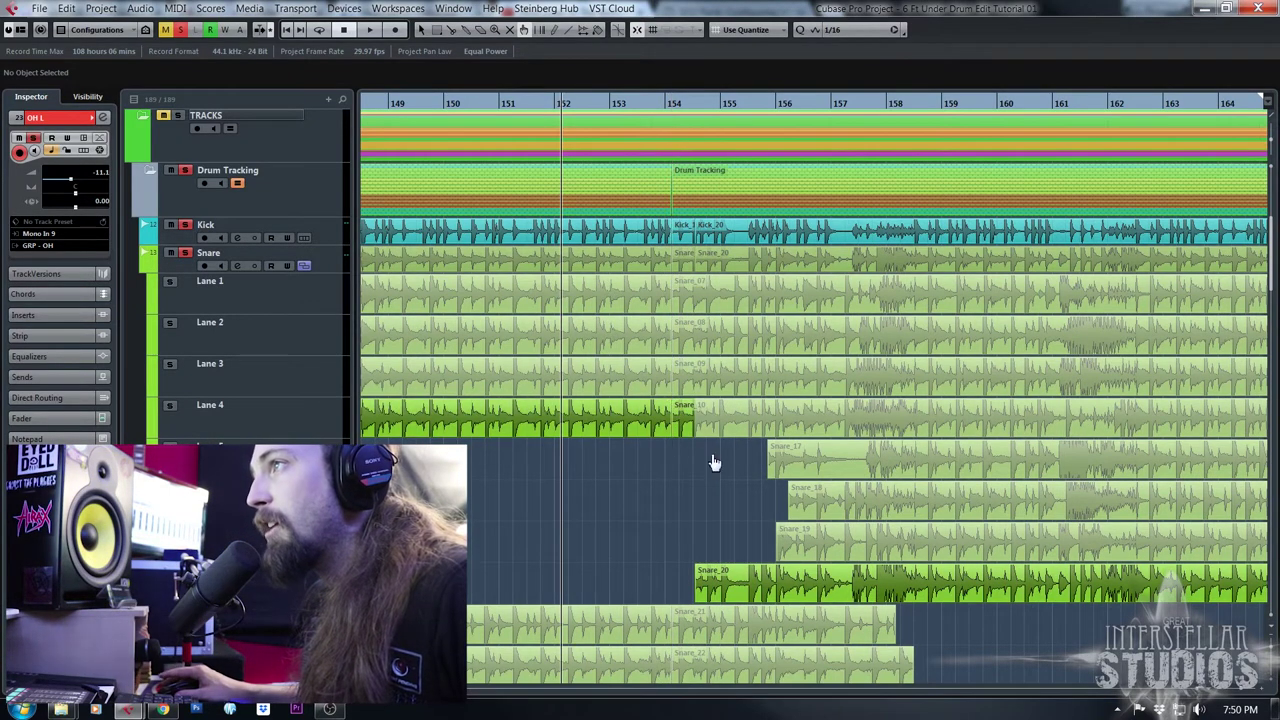
pyautogui.scroll(-3, 898, 357)
pyautogui.scroll(-8, 900, 357)
pyautogui.scroll(10, 900, 355)
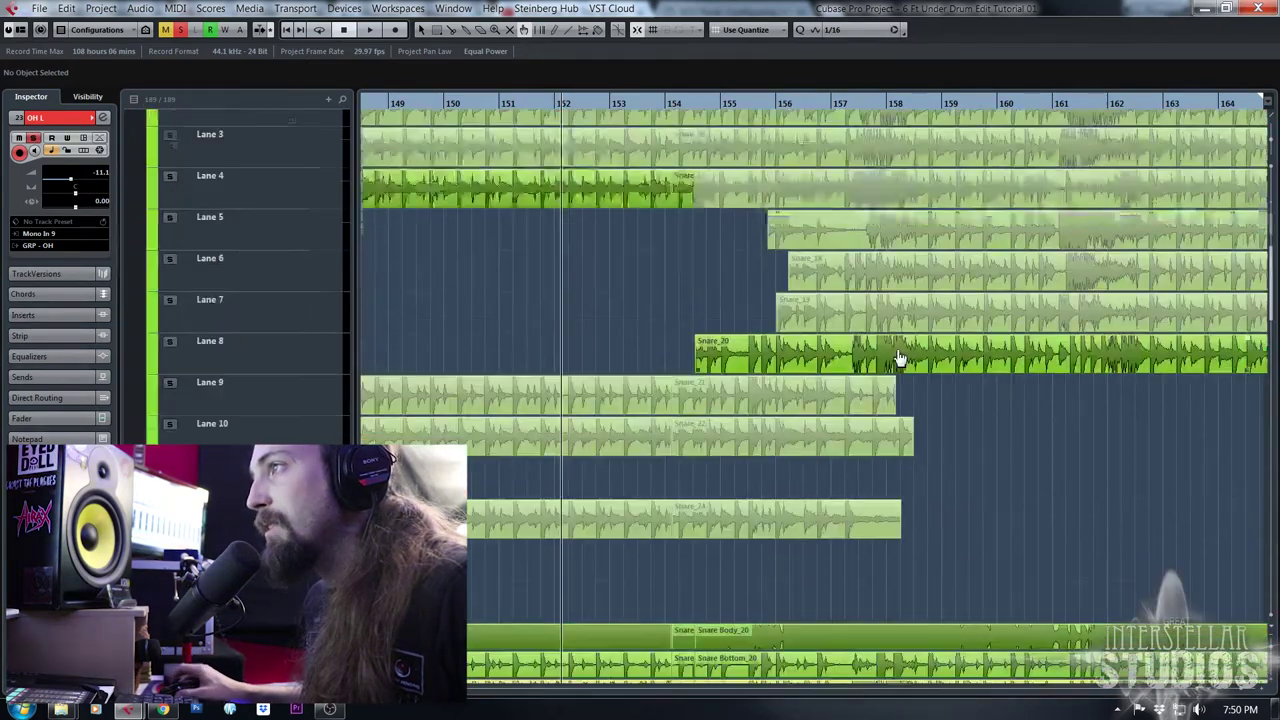
pyautogui.hotkey('ctrl', 'z')
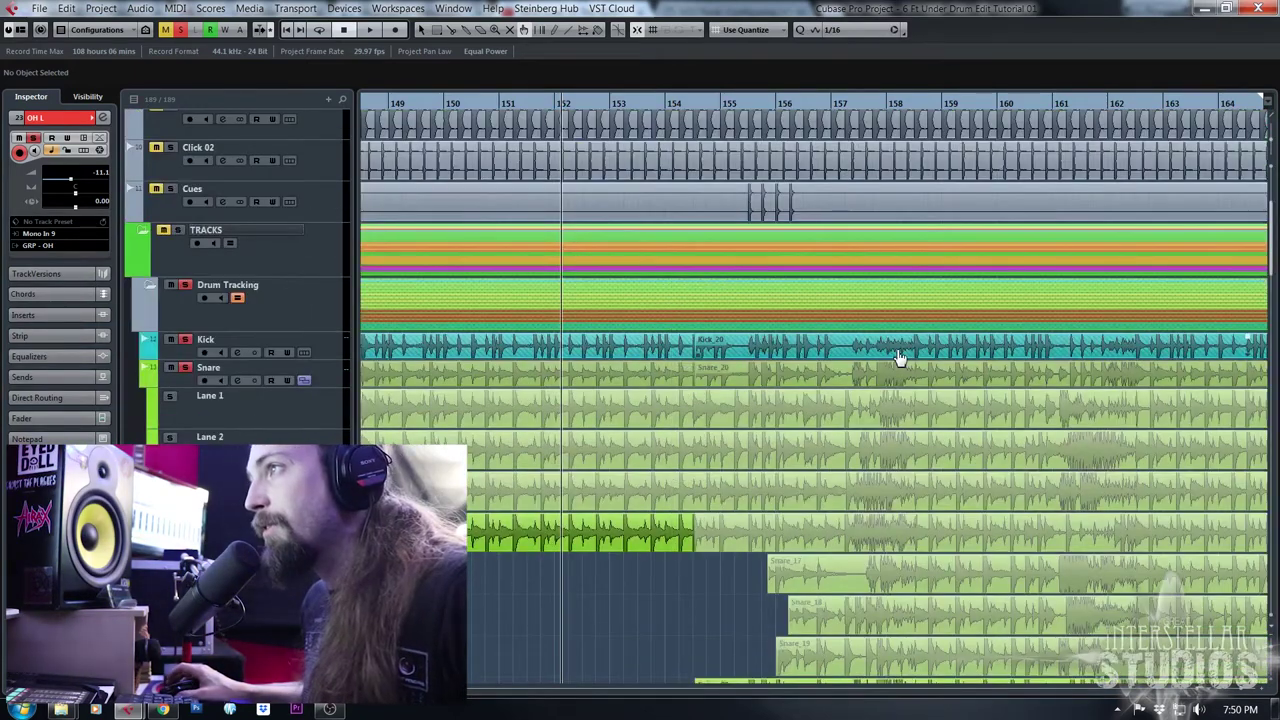
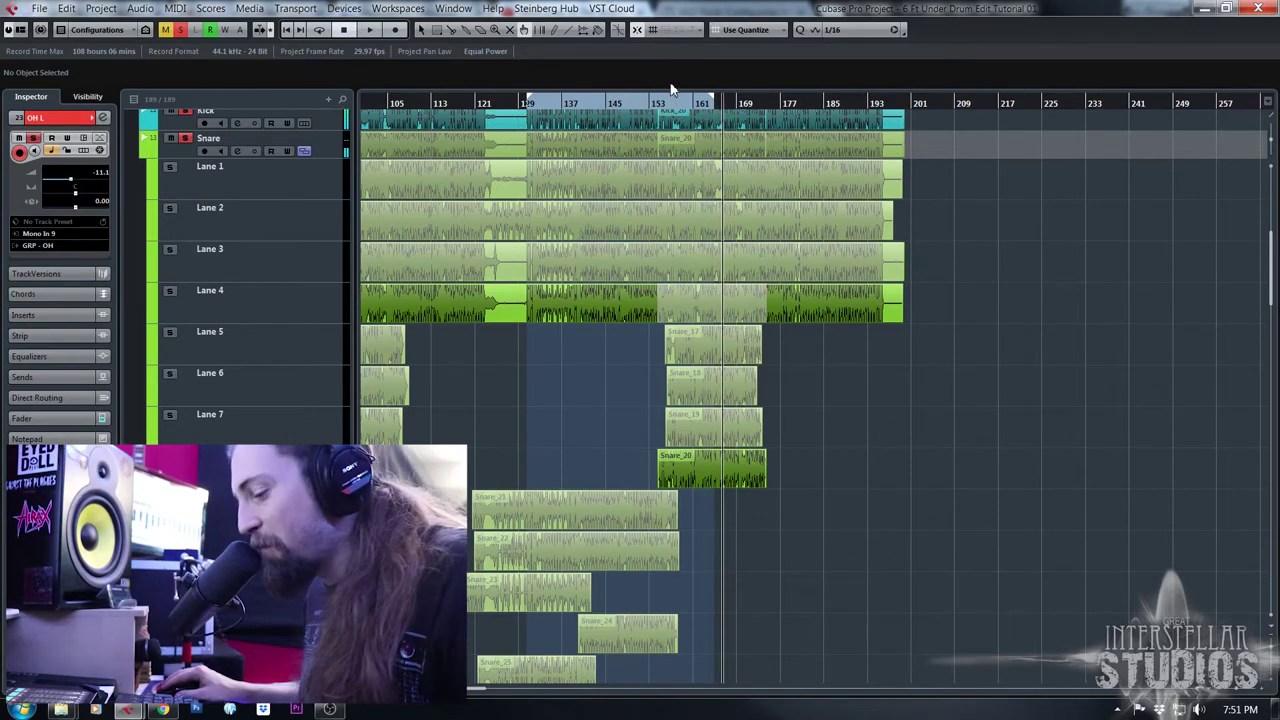
# Play the transition between the Lane 4 and Lane 8 Snare takes from between bars 152 and 153
pyautogui.moveTo(664, 104); pyautogui.dragTo(637, 118)
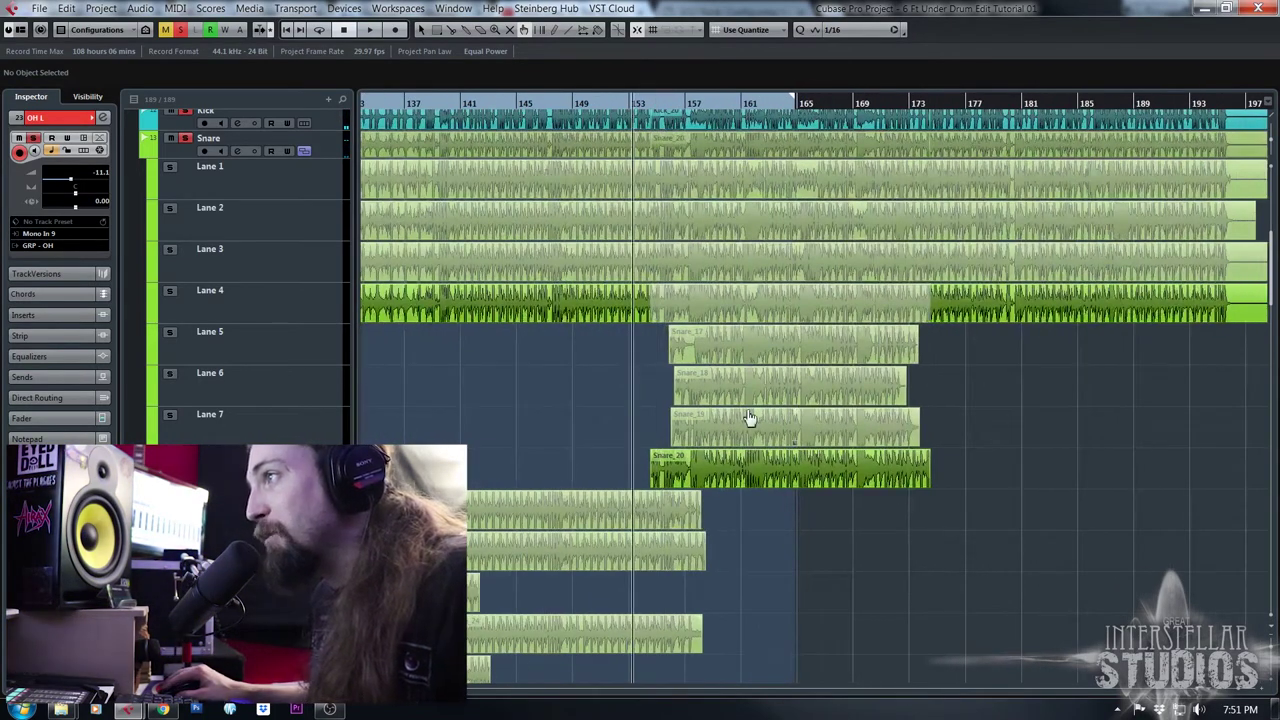
pyautogui.moveTo(658, 102); pyautogui.dragTo(649, 137)
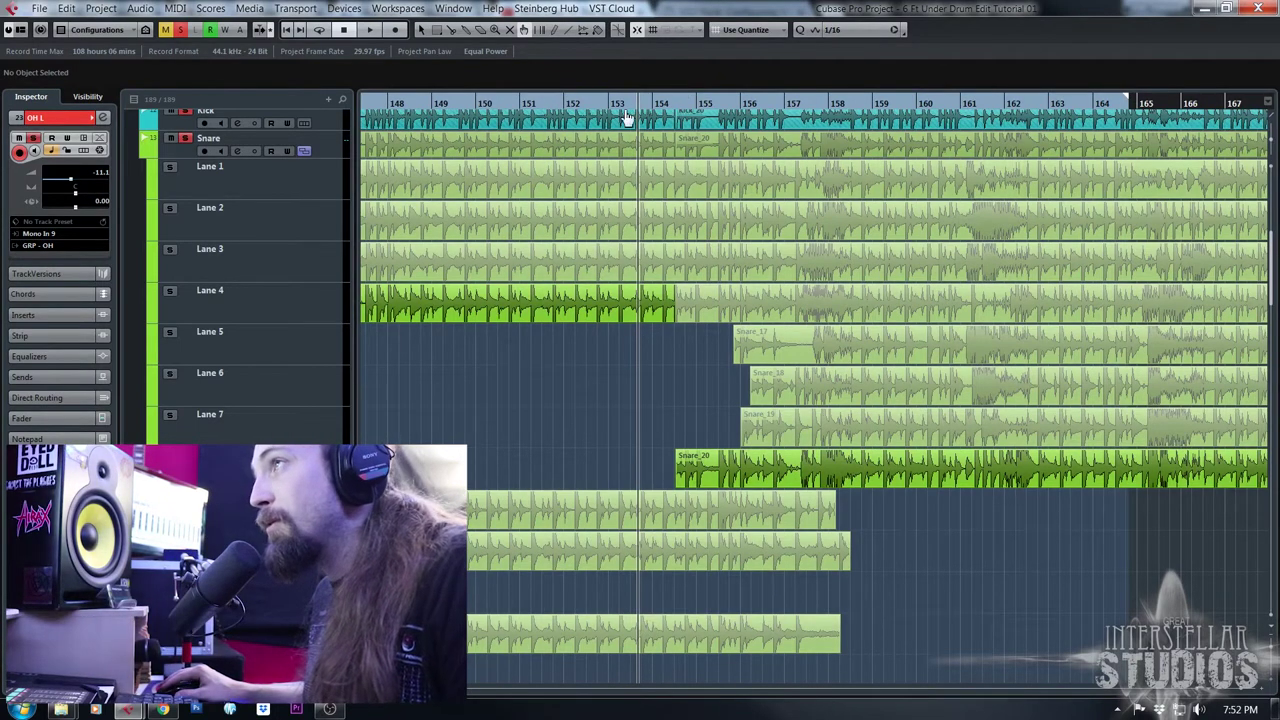
pyautogui.moveTo(650, 104); pyautogui.dragTo(621, 104)
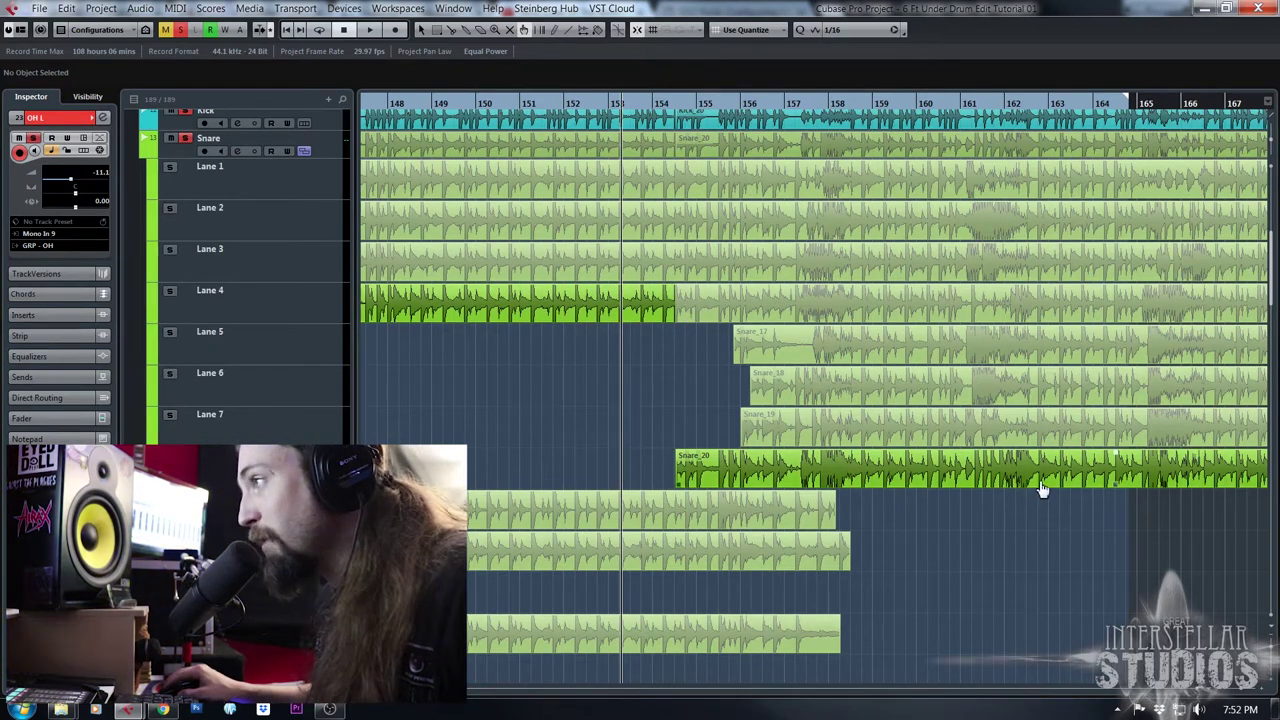
pyautogui.moveTo(622, 104); pyautogui.dragTo(591, 104)
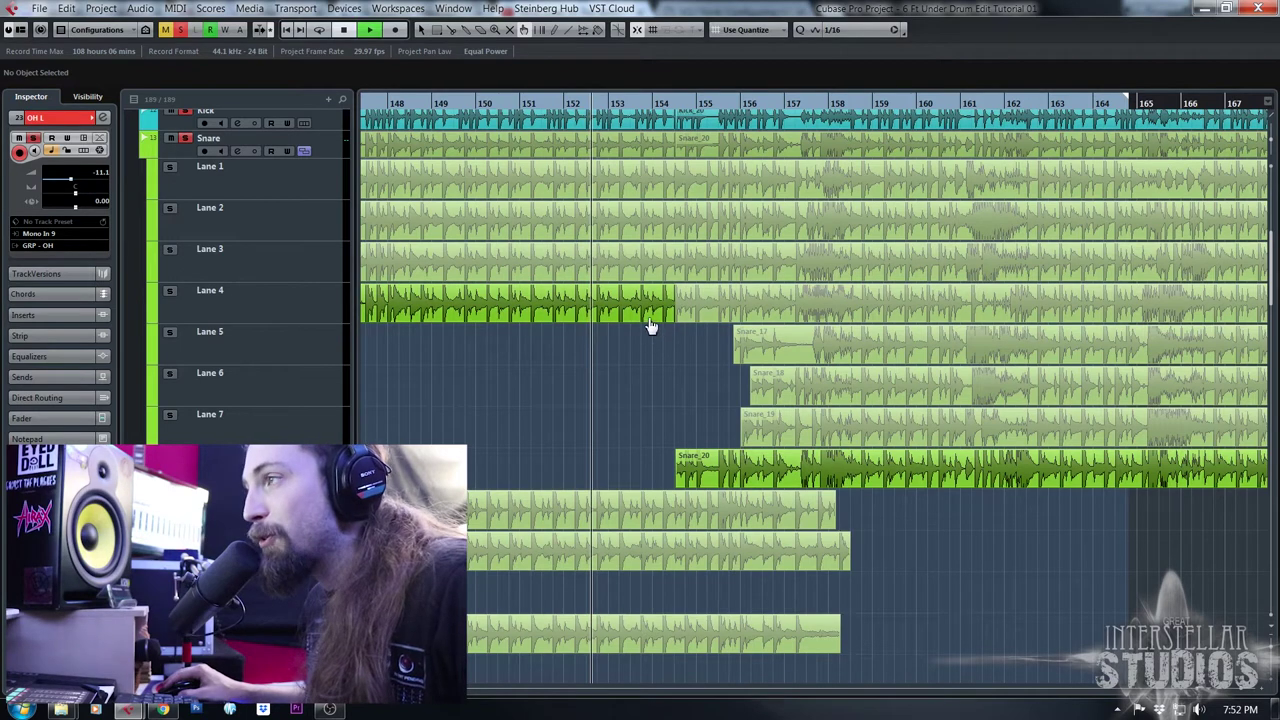
pyautogui.press('space')
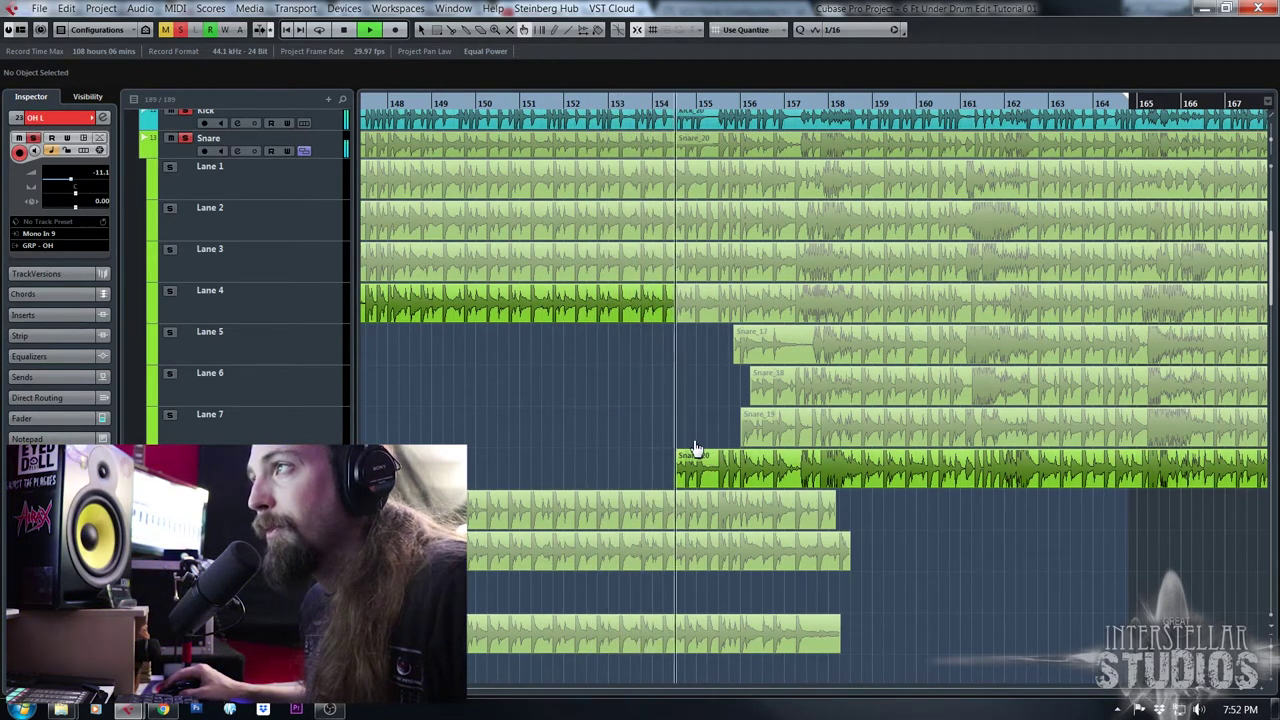
# Examine the Lane 4 to Lane 8 splice up close and play across it from bar 154
pyautogui.moveTo(678, 108); pyautogui.dragTo(622, 168)
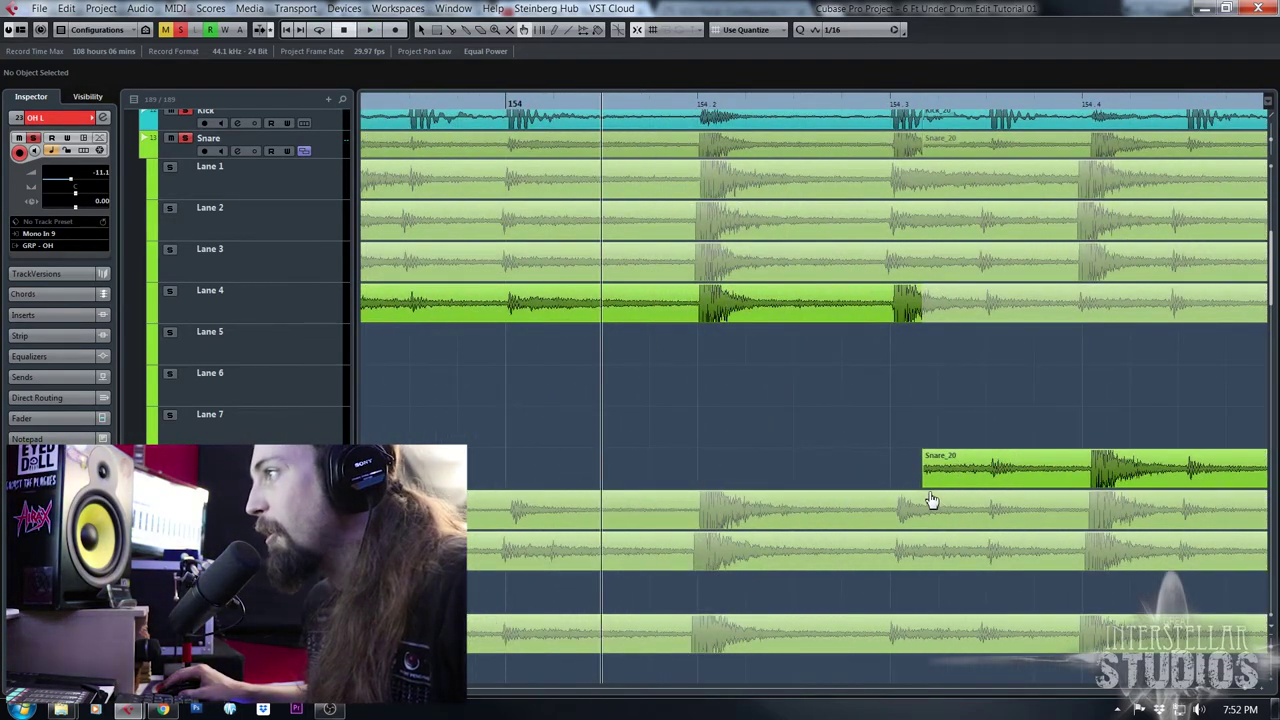
pyautogui.moveTo(763, 101); pyautogui.dragTo(737, 60)
pyautogui.click(720, 99)
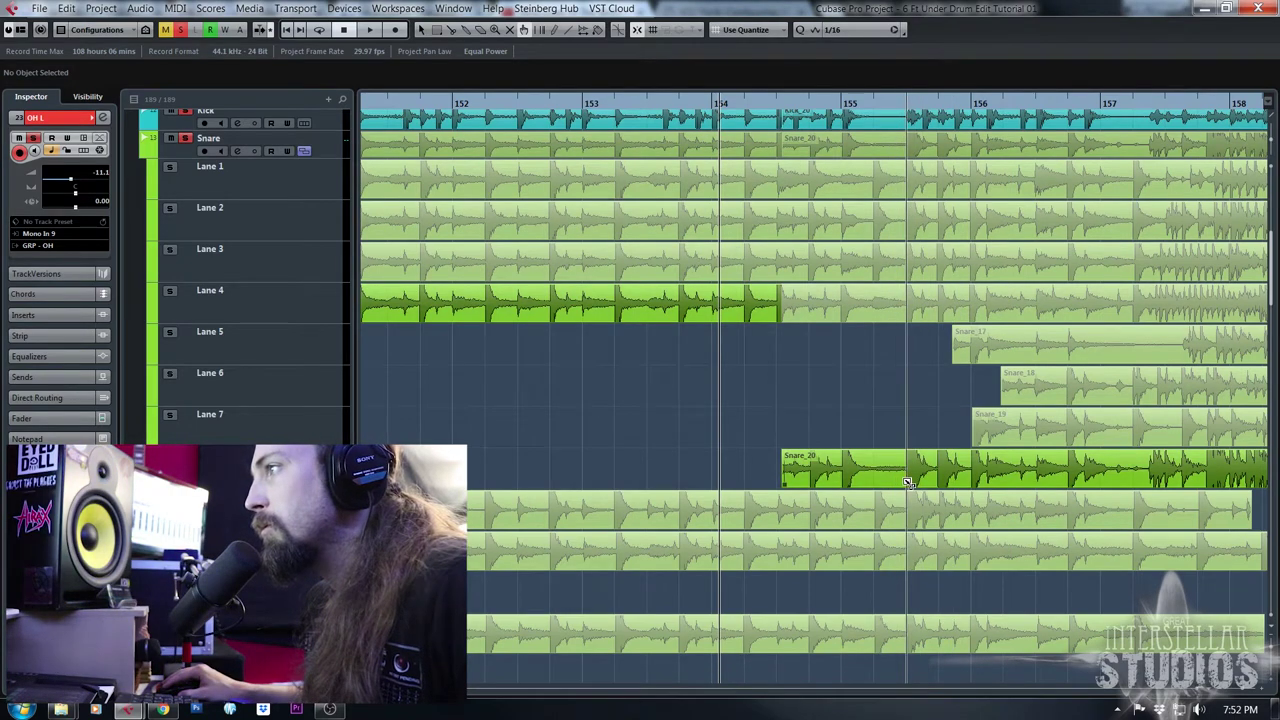
pyautogui.scroll(1, 770, 115)
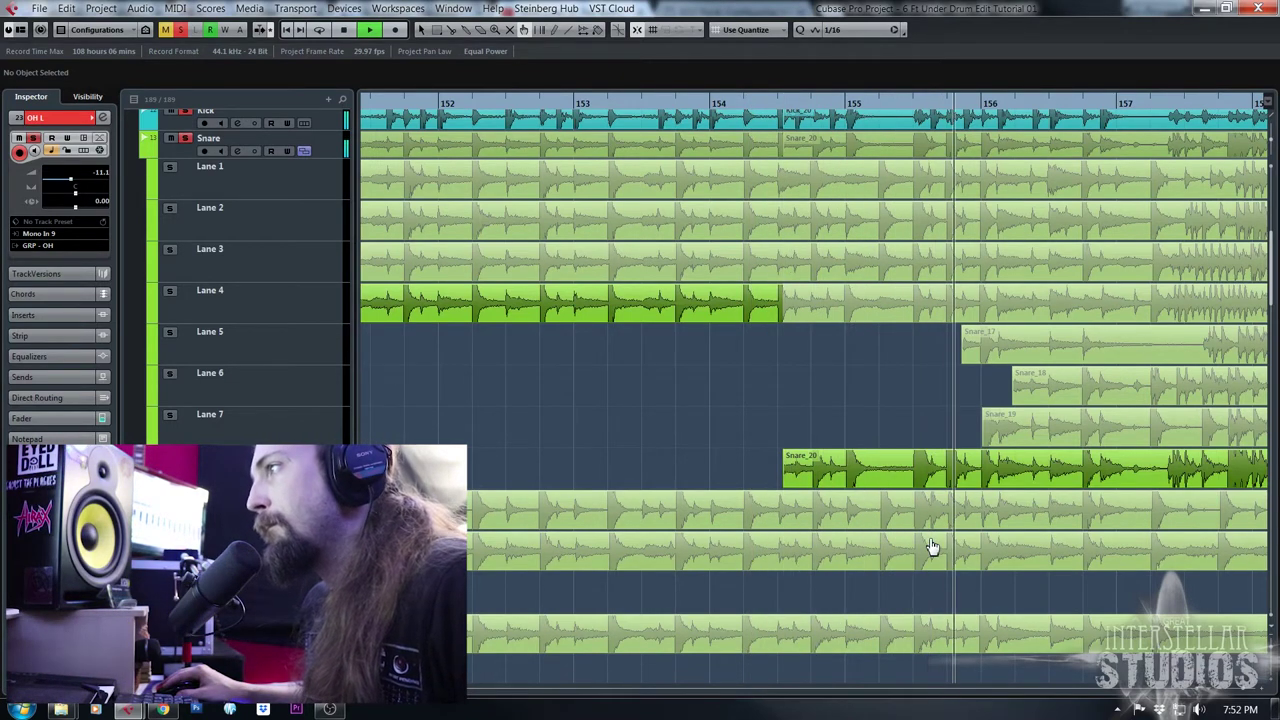
pyautogui.press('space')
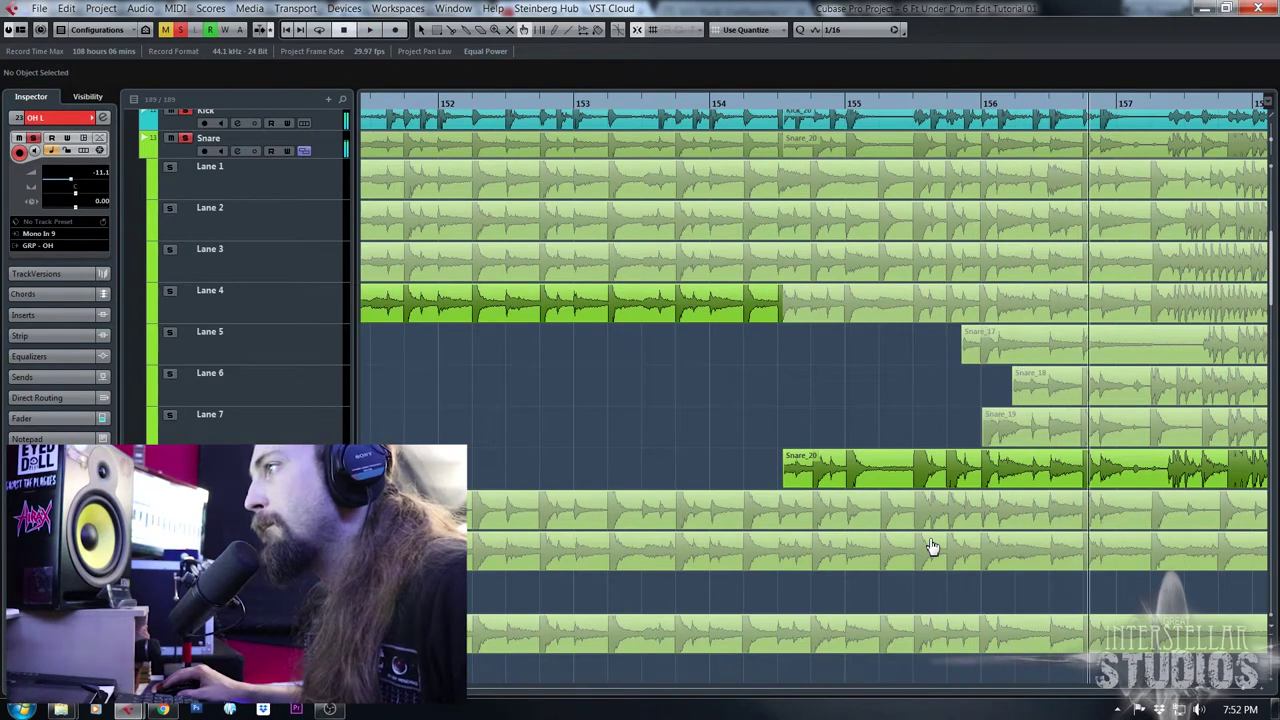
# Make the Lane 4 take active after bar 154 and play it from shortly before the splice
pyautogui.click(866, 318)
pyautogui.press('space')
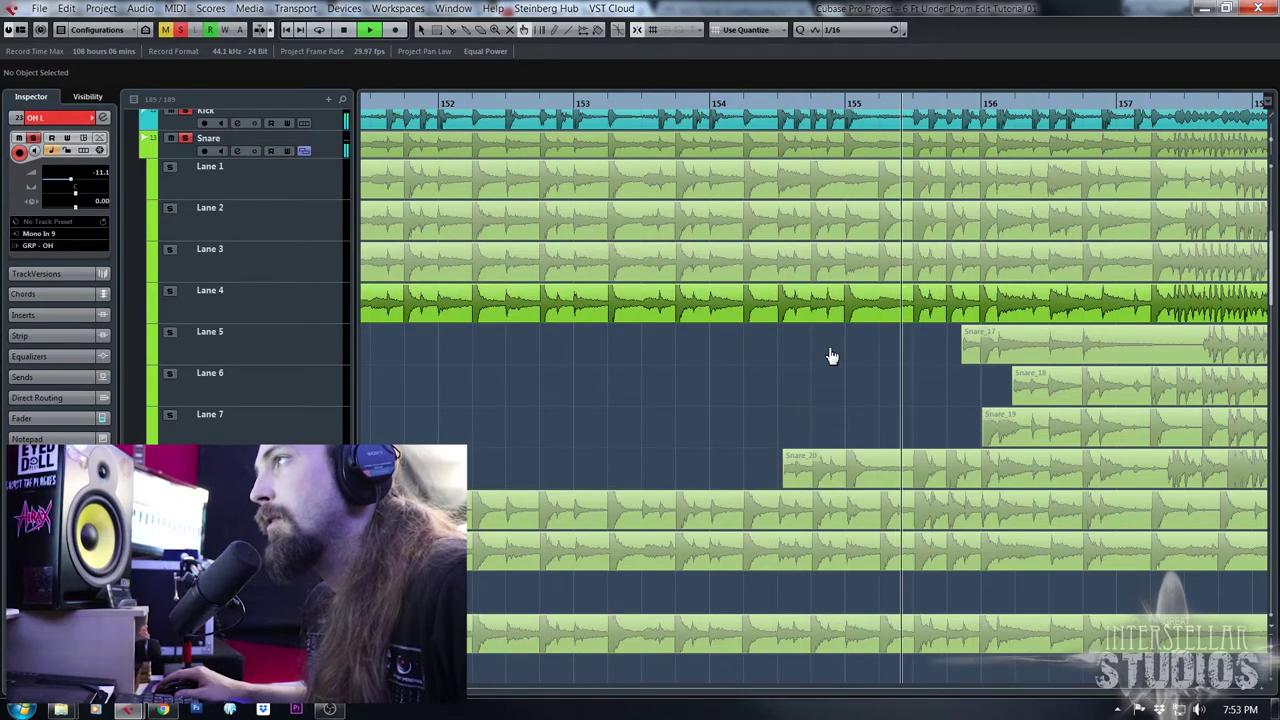
pyautogui.press('space')
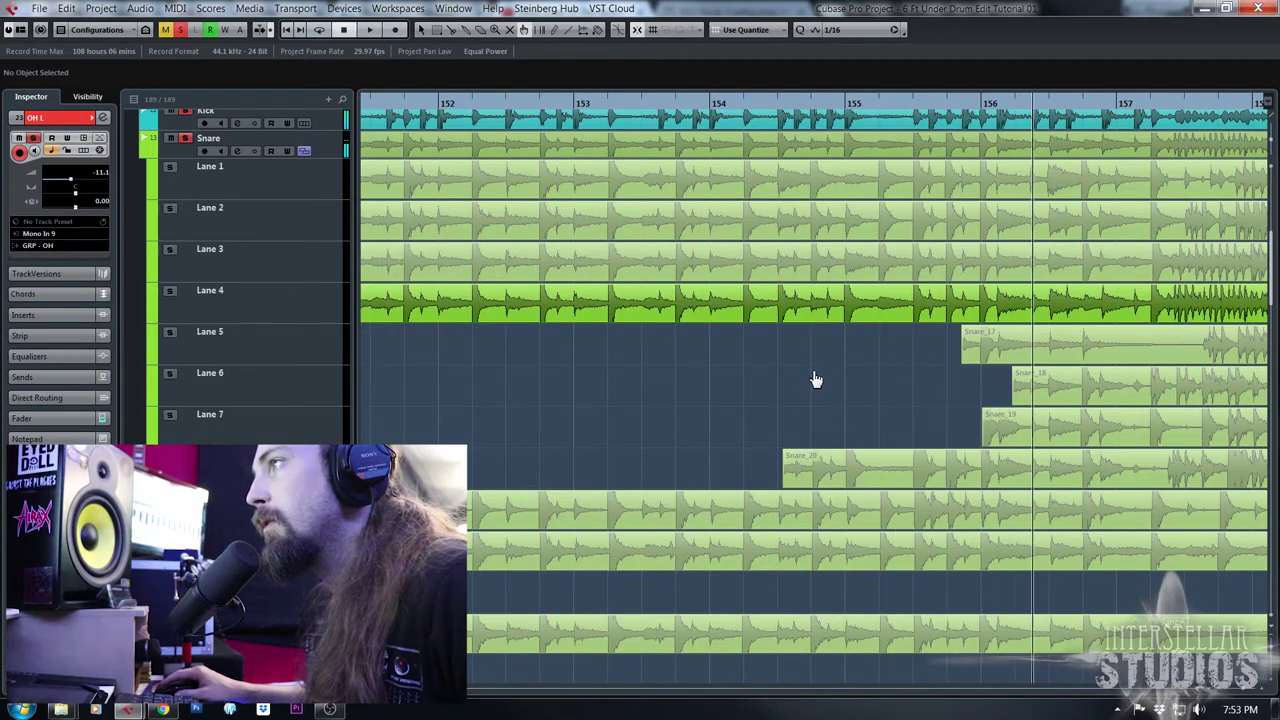
pyautogui.click(839, 106)
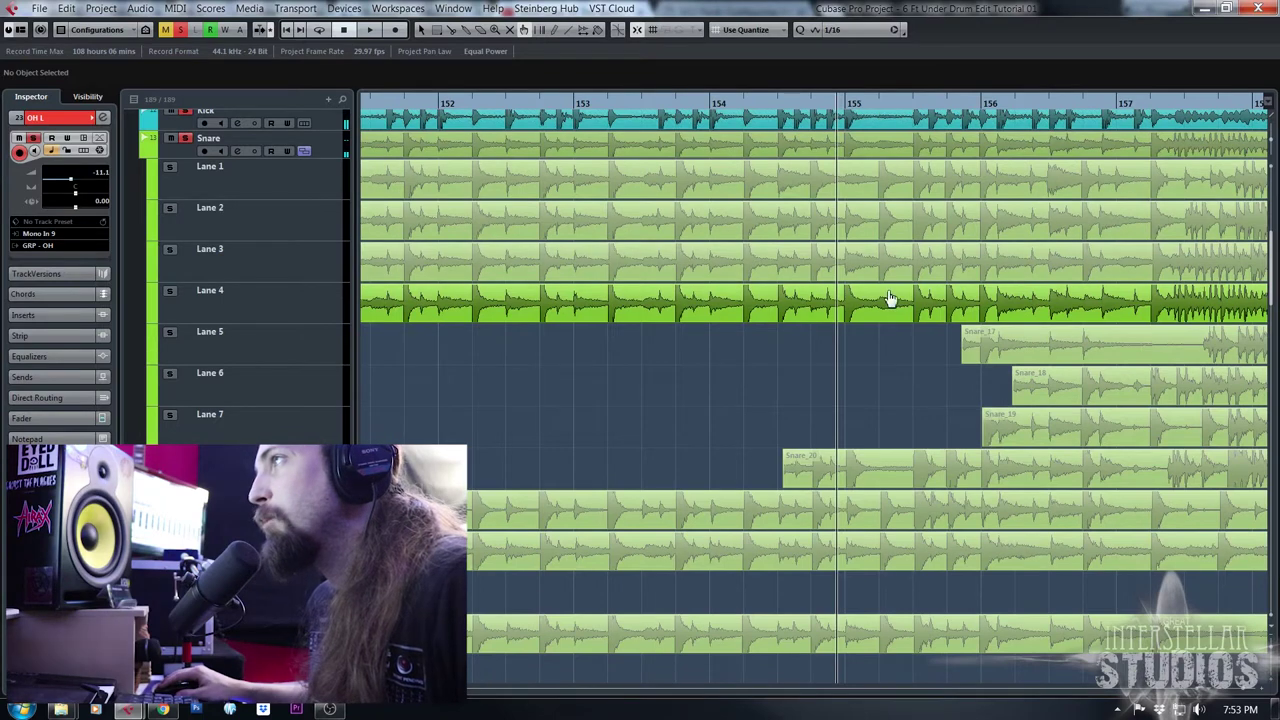
pyautogui.click(762, 104)
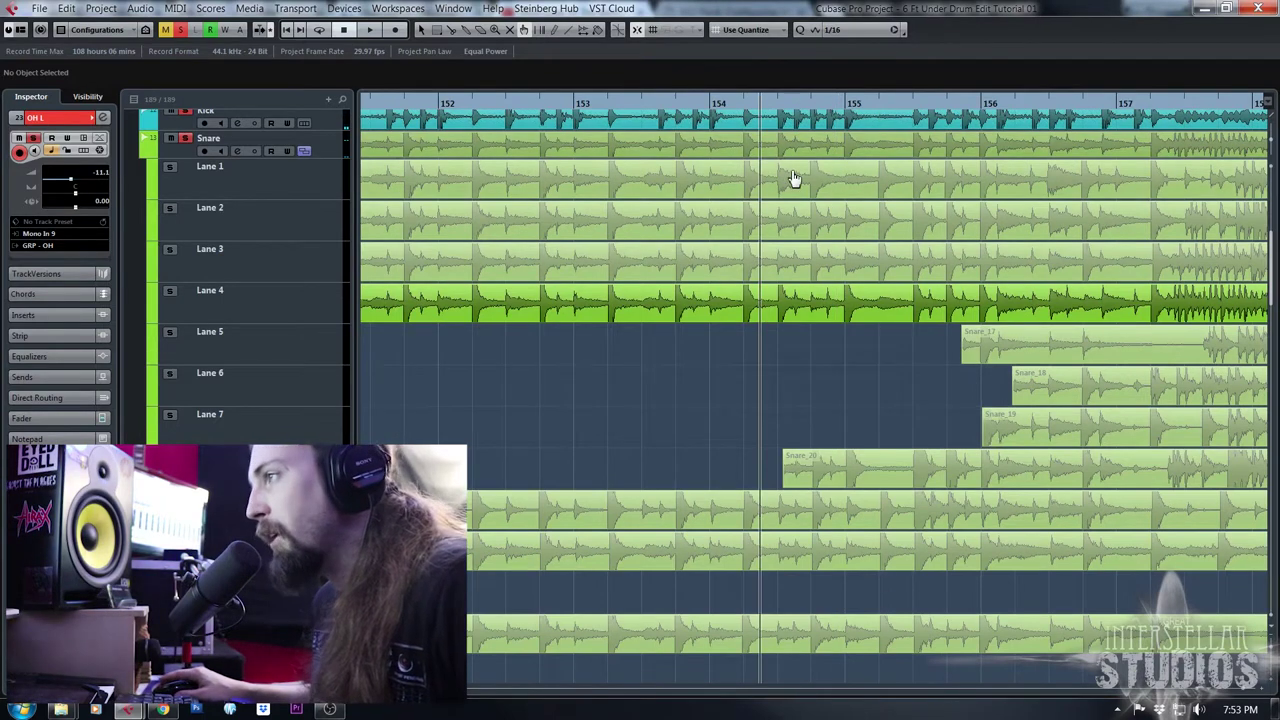
pyautogui.press('space')
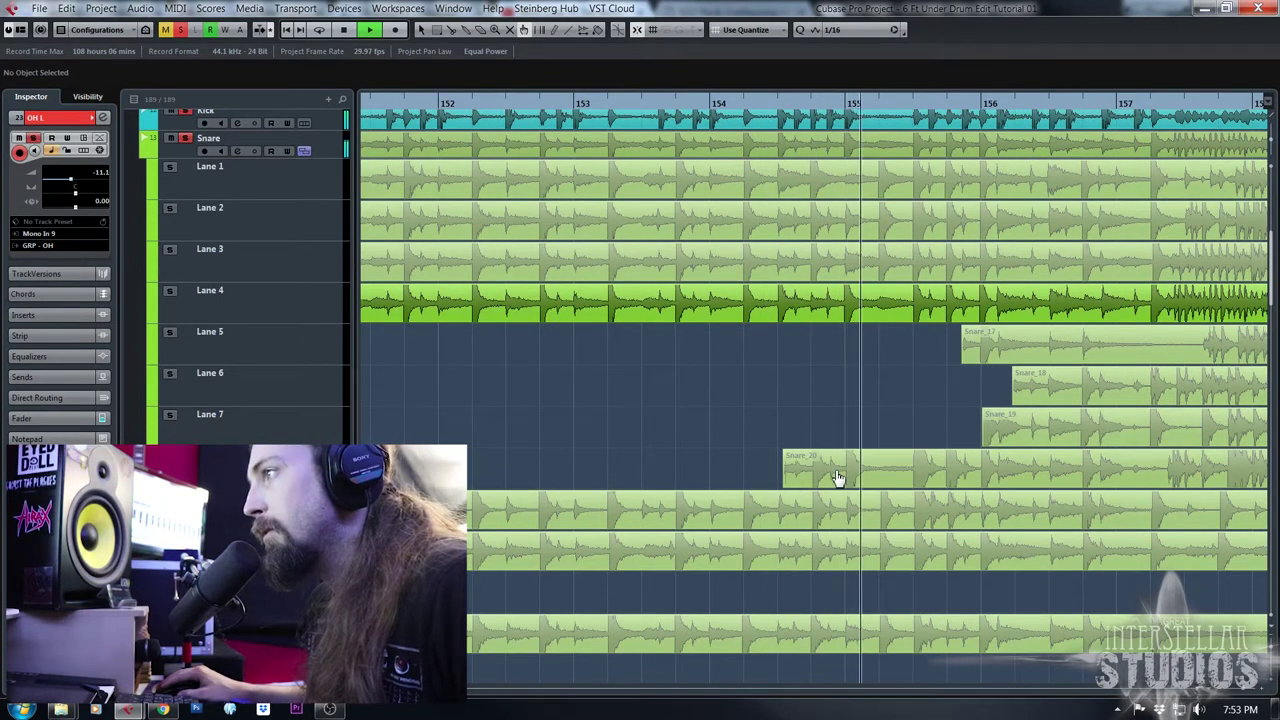
pyautogui.press('space')
# Compare the Lane 8, Lane 10 and Lane 9 takes around bar 154 by making each active in turn during playback
pyautogui.click(845, 480)
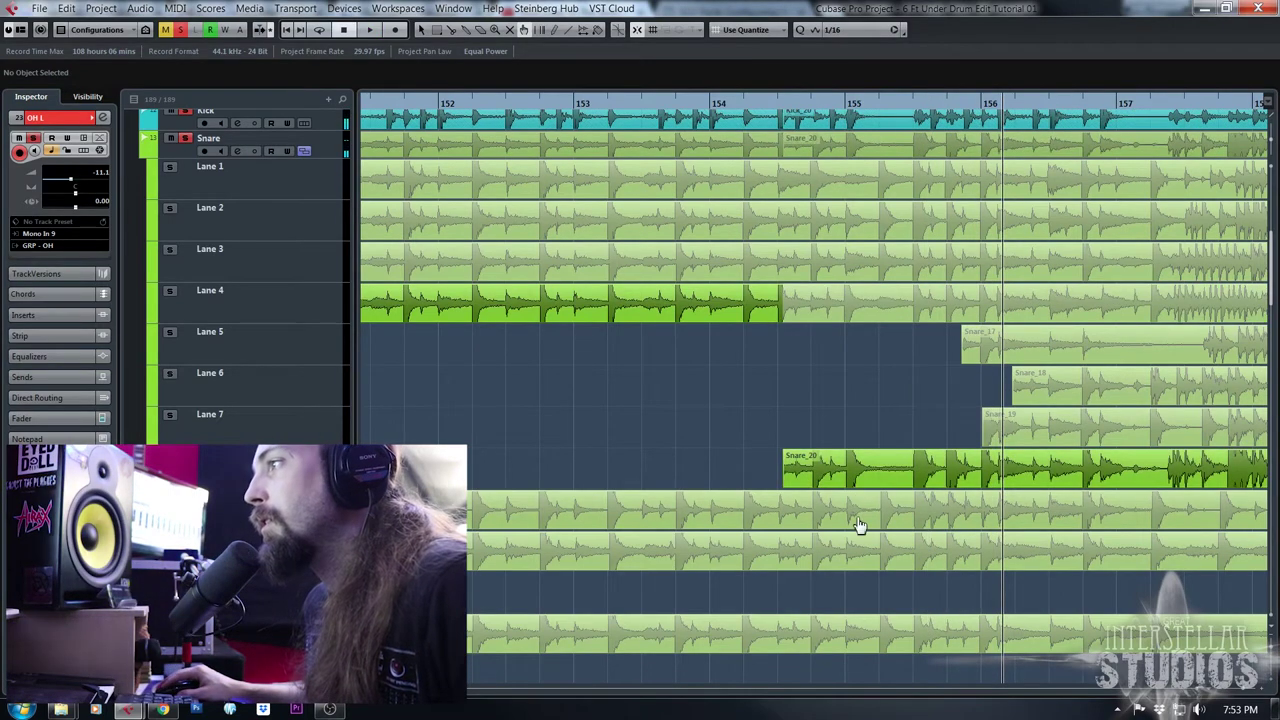
pyautogui.click(836, 540)
pyautogui.press('space')
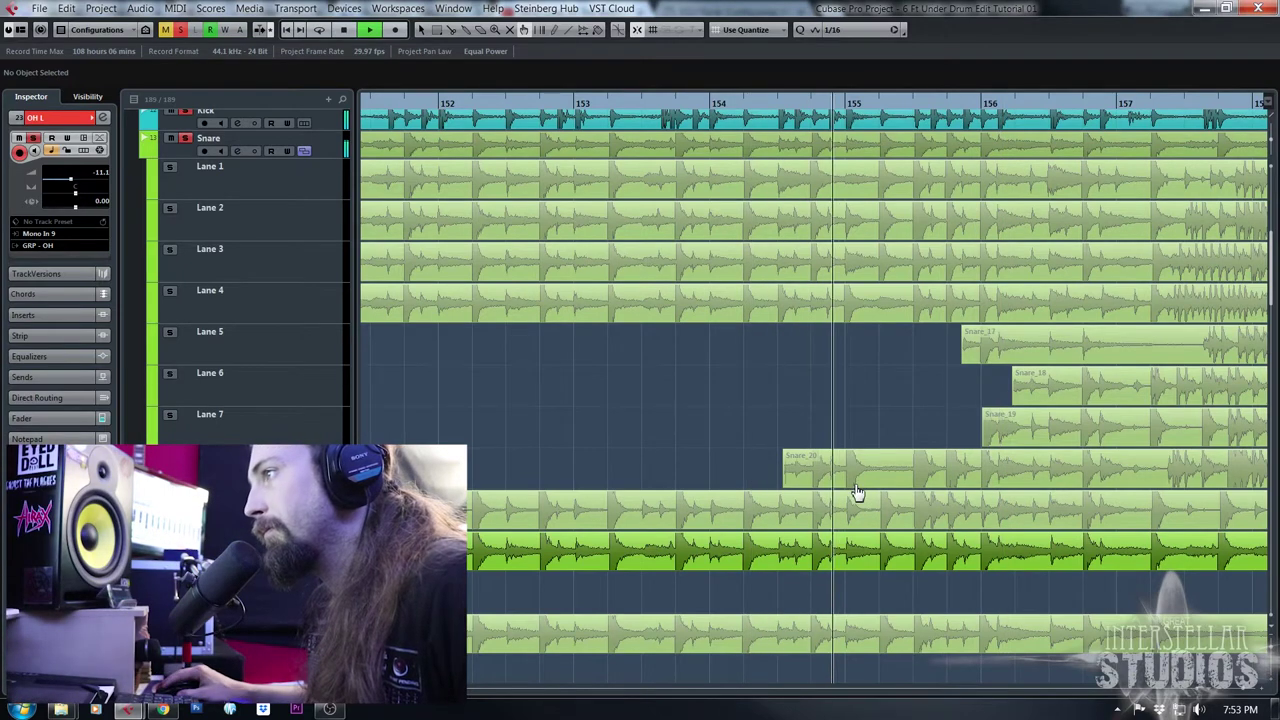
pyautogui.click(872, 483)
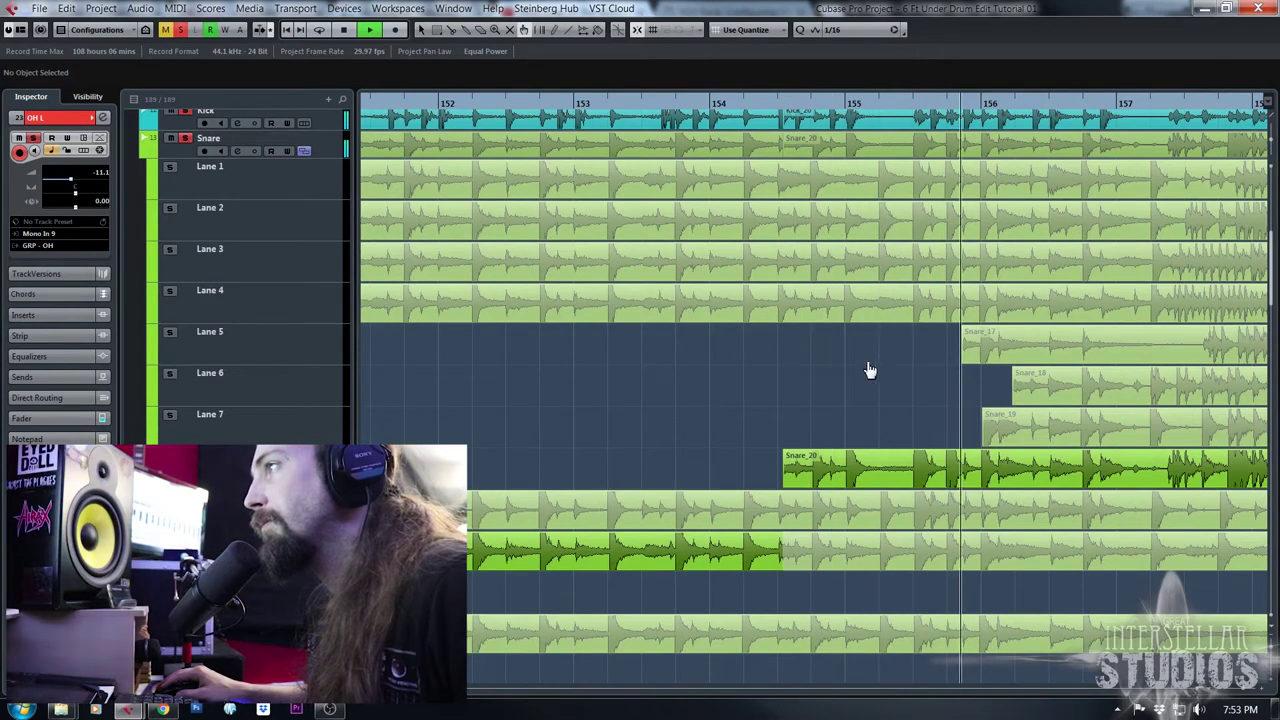
pyautogui.click(894, 510)
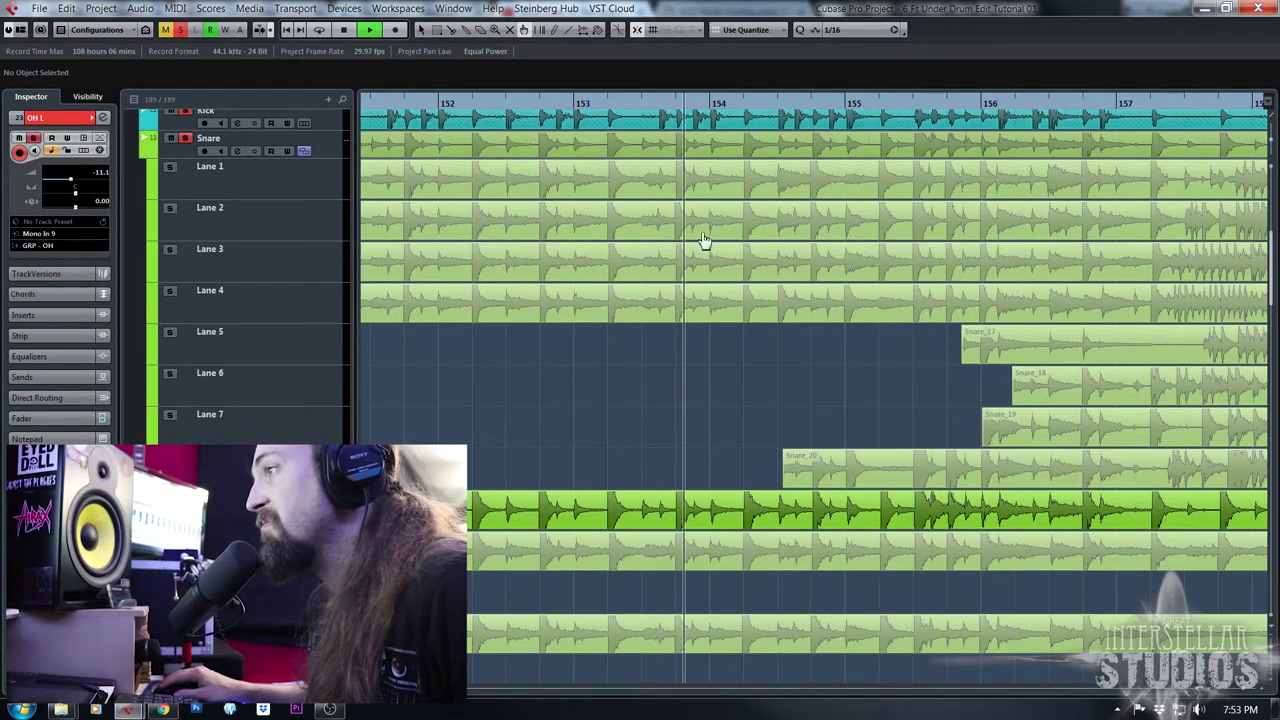
# Make the Lane 10 take active across bars 152 to 158 and play it from just after bar 153
pyautogui.click(858, 558)
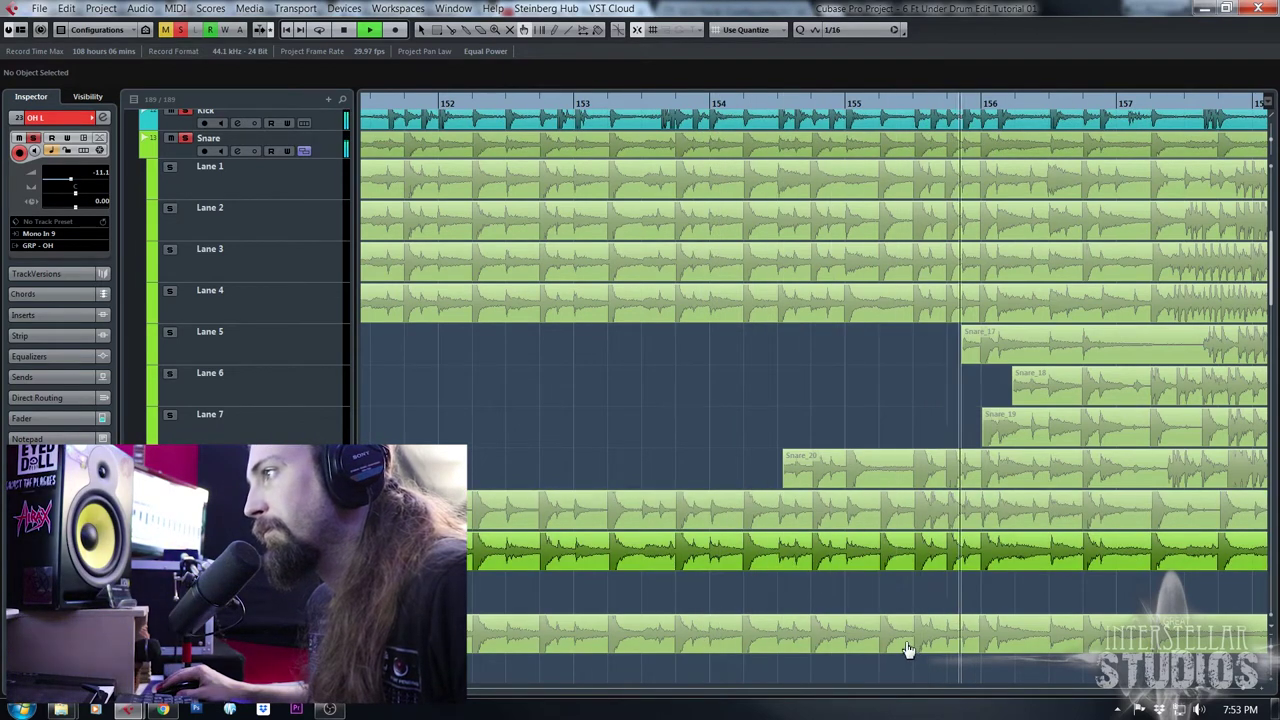
pyautogui.click(612, 104)
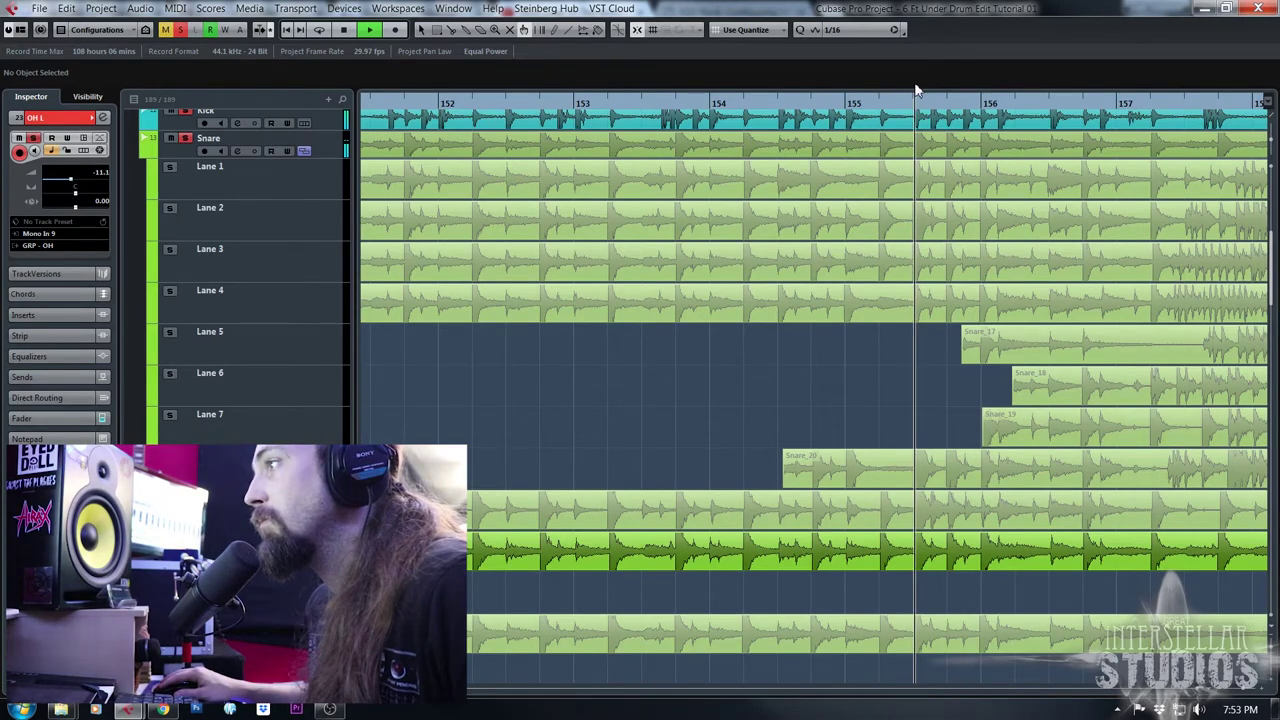
pyautogui.moveTo(919, 106); pyautogui.dragTo(914, 62)
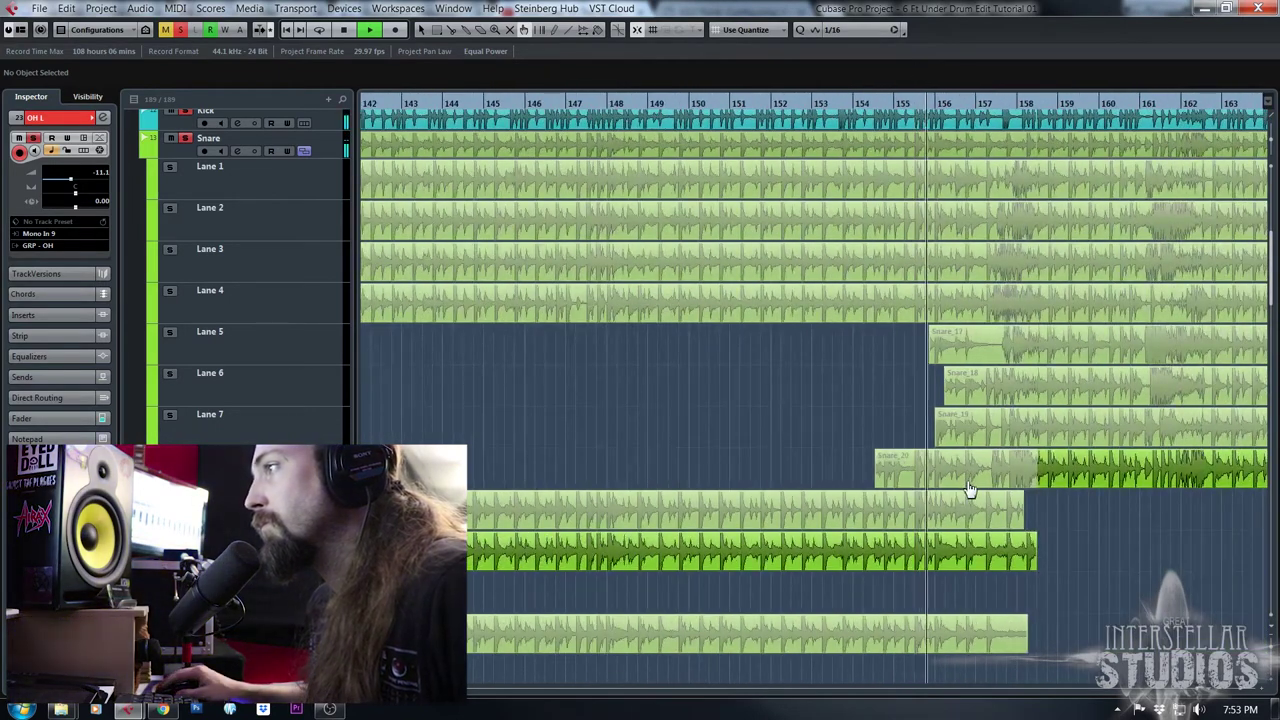
# Zoom in on bars 155 to 157 and replay the active Lane 10 take from within bar 155
pyautogui.press('space')
pyautogui.moveTo(945, 104); pyautogui.dragTo(949, 154)
pyautogui.press('KP_Subtract')
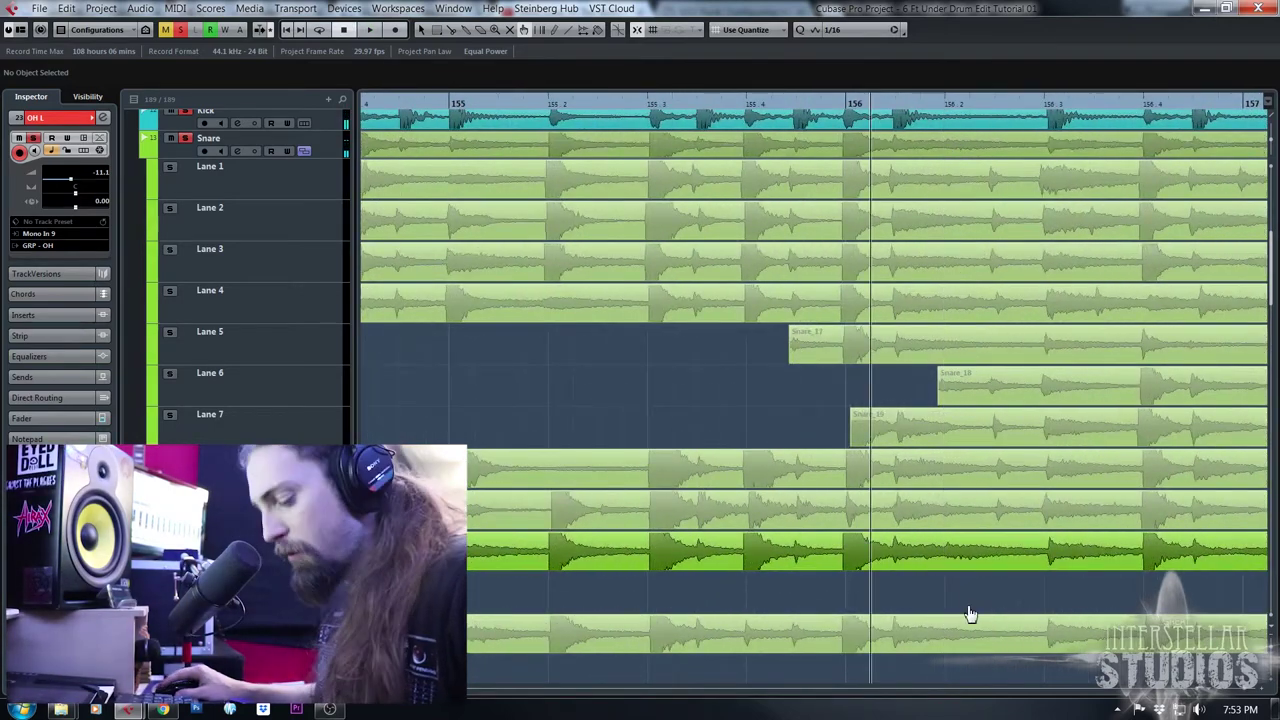
pyautogui.click(795, 100)
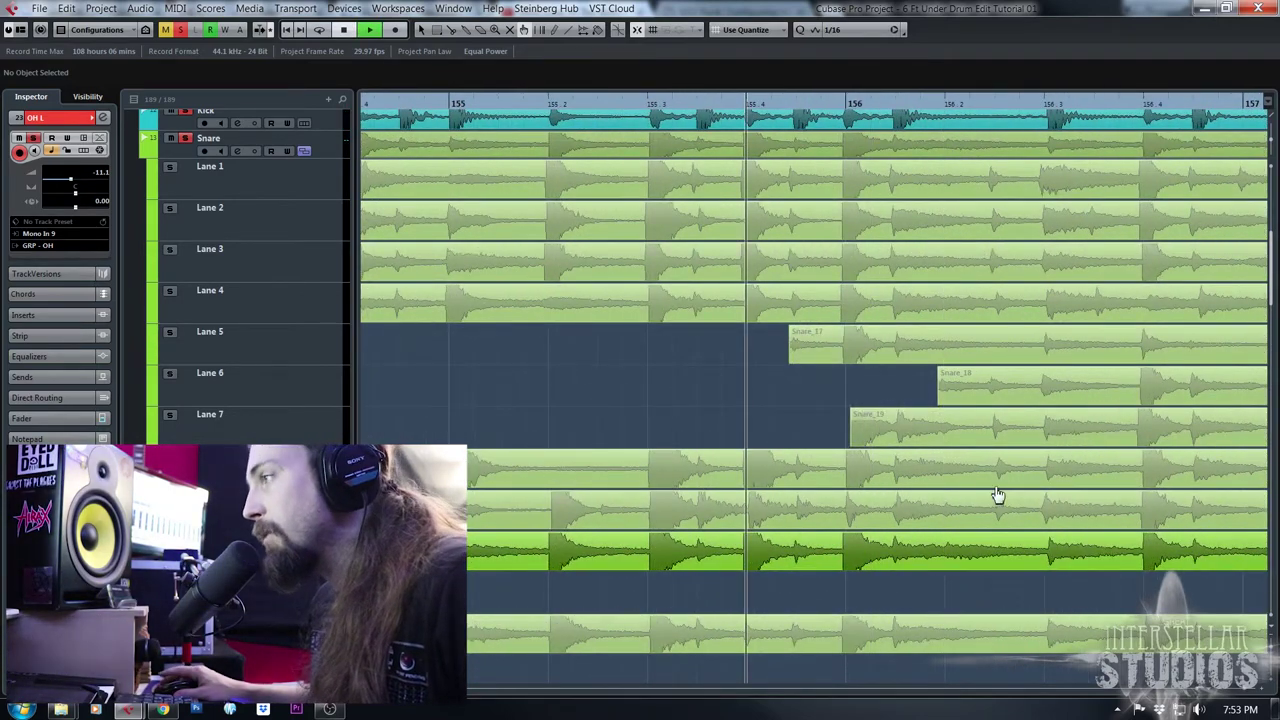
# Split the grouped takes at beat 156.4 and shift the splice slightly earlier, ahead of the drum hit
pyautogui.press('space')
pyautogui.press('space')
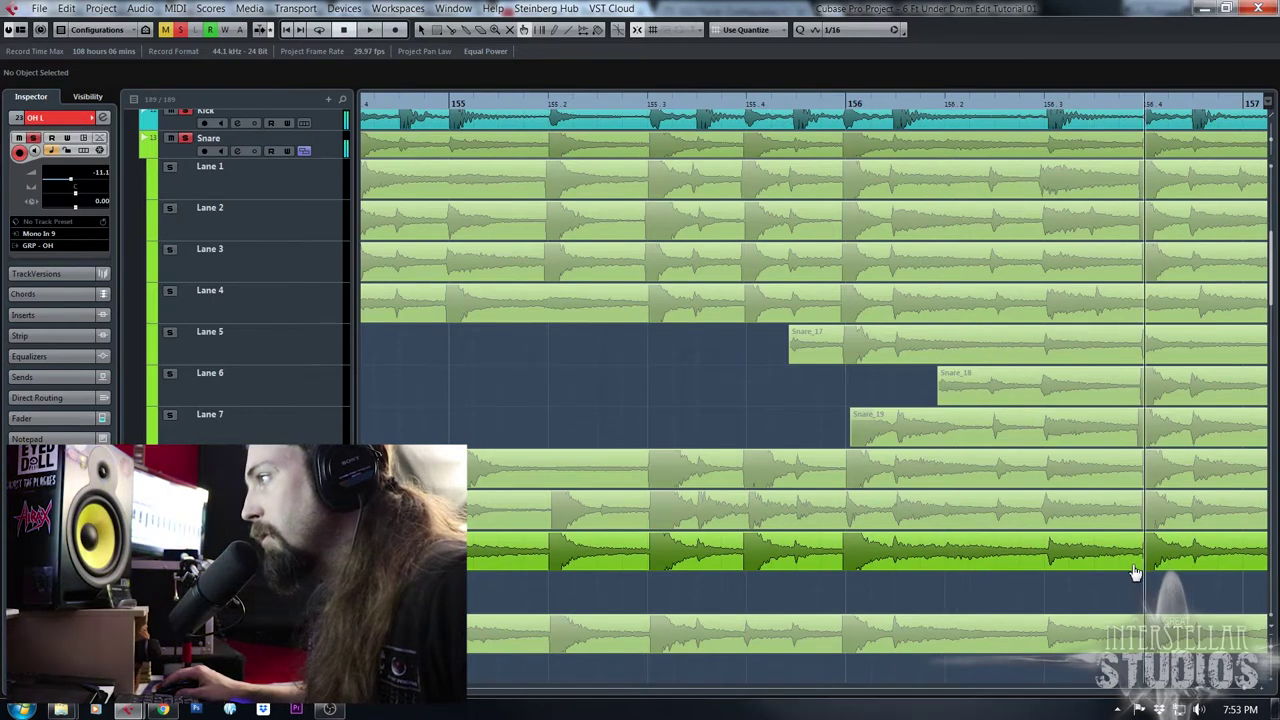
pyautogui.keyDown('alt'); pyautogui.click(1144, 558); pyautogui.keyUp('alt')
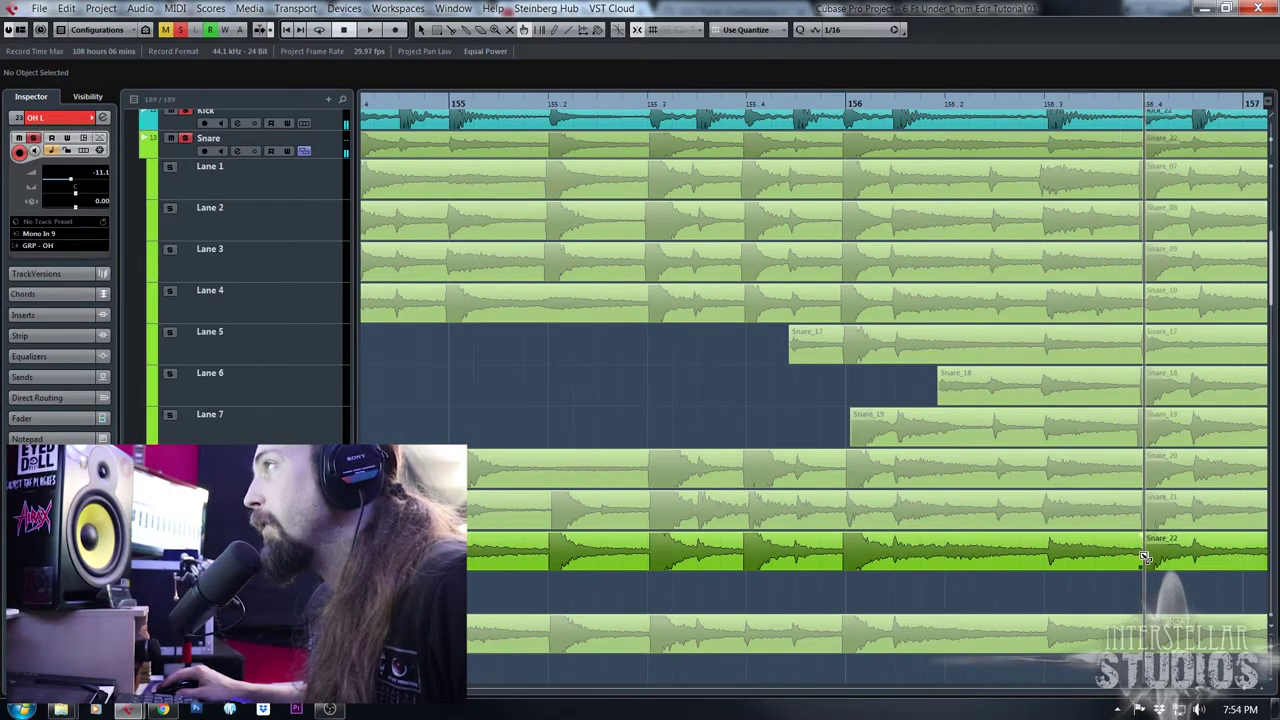
pyautogui.moveTo(936, 104); pyautogui.dragTo(796, 104)
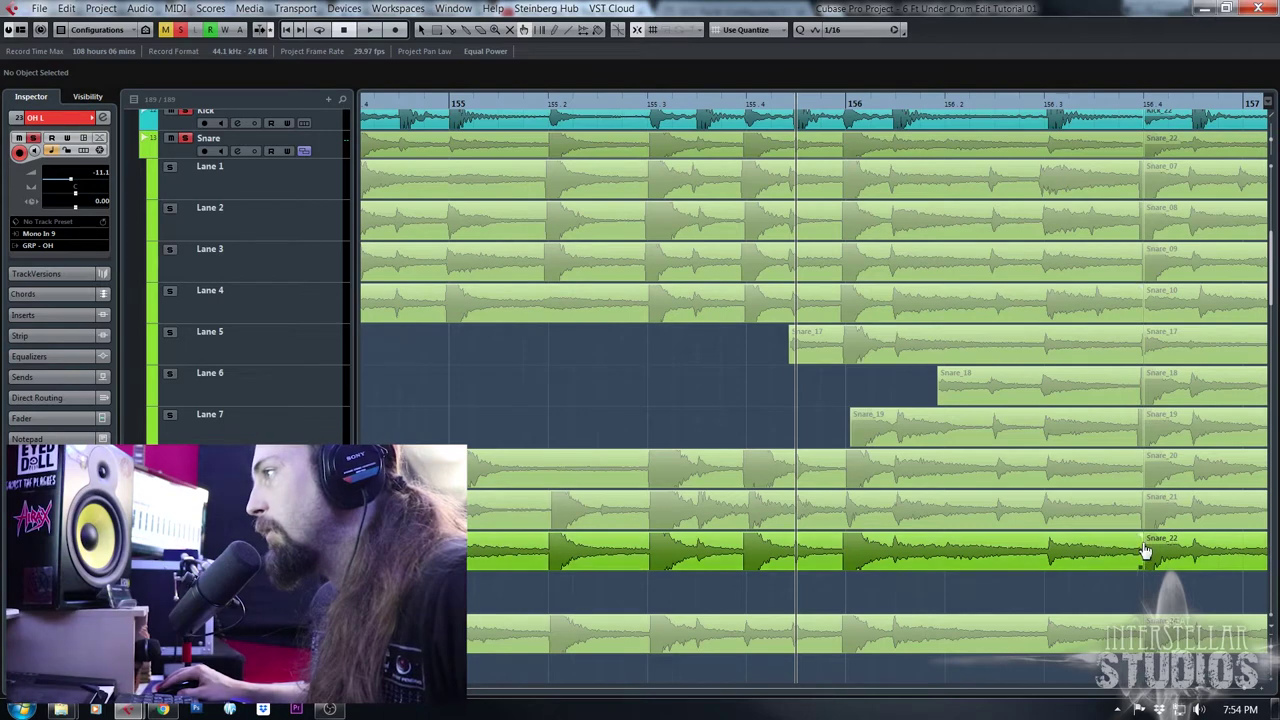
pyautogui.moveTo(1145, 542)
pyautogui.mouseDown()
pyautogui.moveTo(1102, 528)
pyautogui.moveTo(1149, 524)
pyautogui.moveTo(1172, 538)
pyautogui.moveTo(1128, 560)
pyautogui.moveTo(1144, 559)
pyautogui.moveTo(1140, 545)
pyautogui.moveTo(1100, 560)
pyautogui.moveTo(1136, 562)
pyautogui.mouseUp()
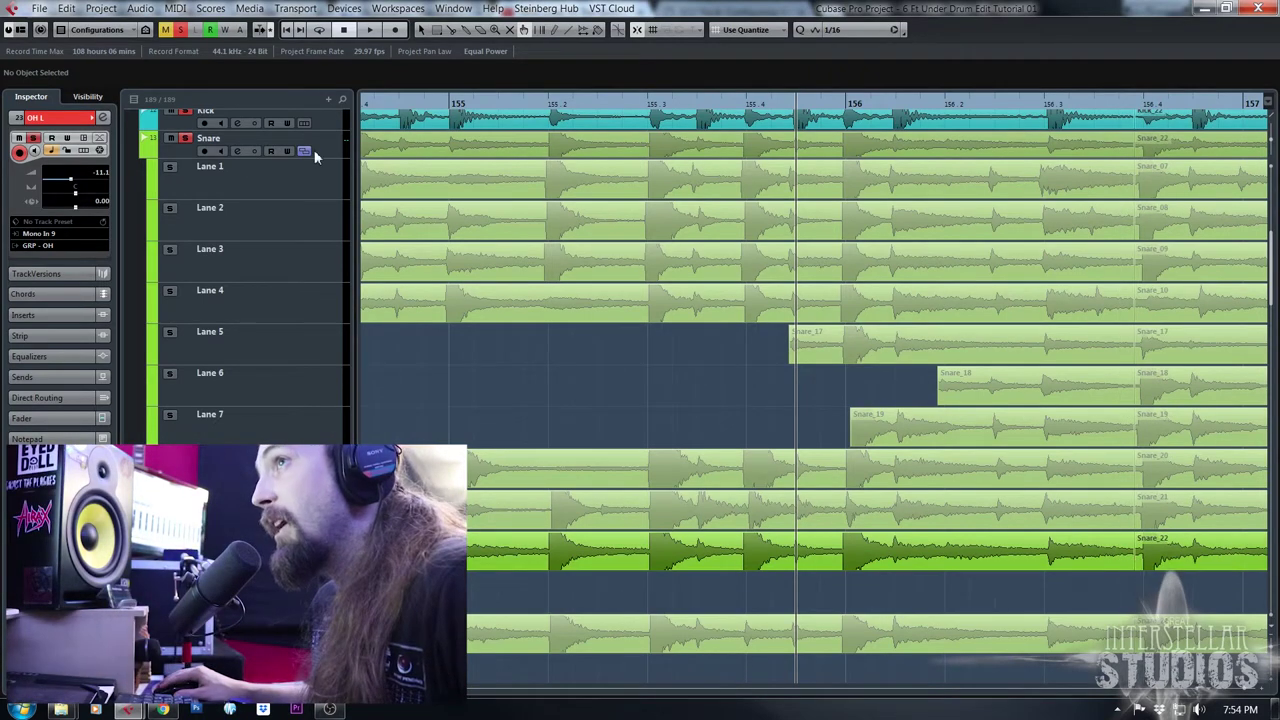
pyautogui.moveTo(1138, 108); pyautogui.dragTo(1151, 206)
pyautogui.scroll(-5, 1150, 510)
pyautogui.scroll(10, 1188, 512)
pyautogui.scroll(-8, 1190, 520)
pyautogui.scroll(3, 1190, 522)
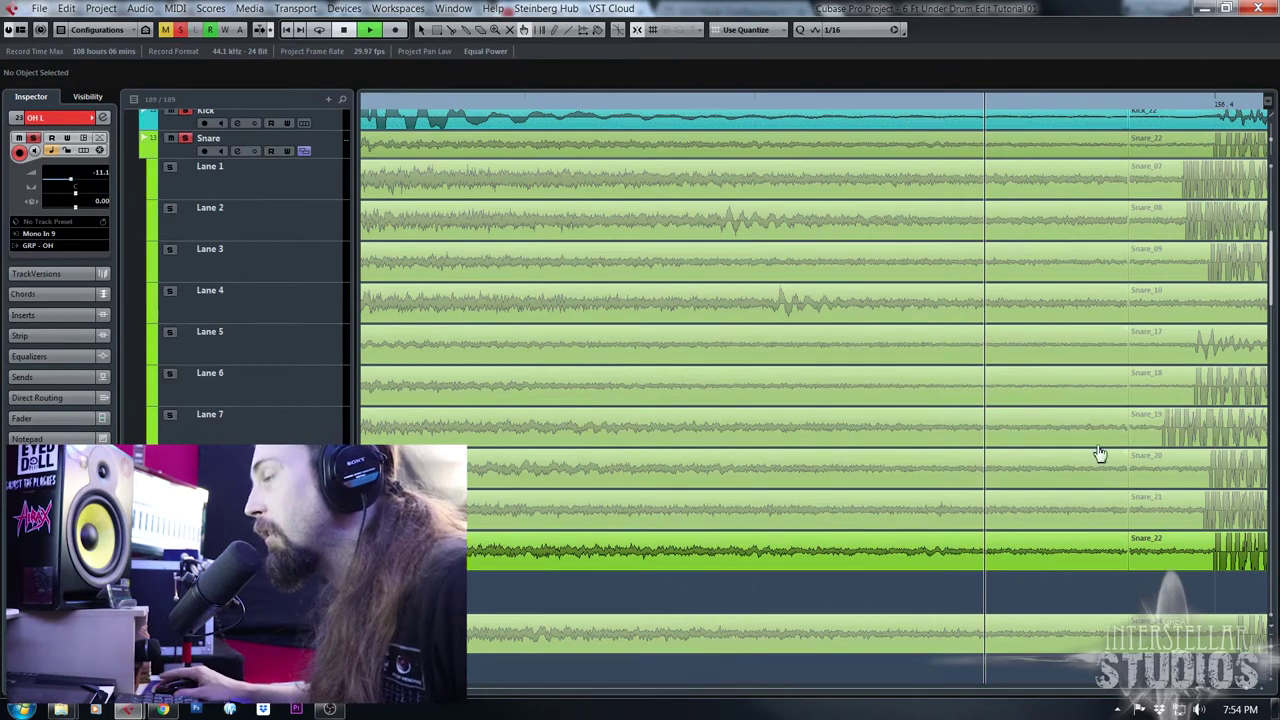
# Make the Lane 8 take active after the splice near beat 156.4 and play across the transition from Lane 10
pyautogui.press('space')
pyautogui.moveTo(937, 108); pyautogui.dragTo(977, 453)
pyautogui.press('space')
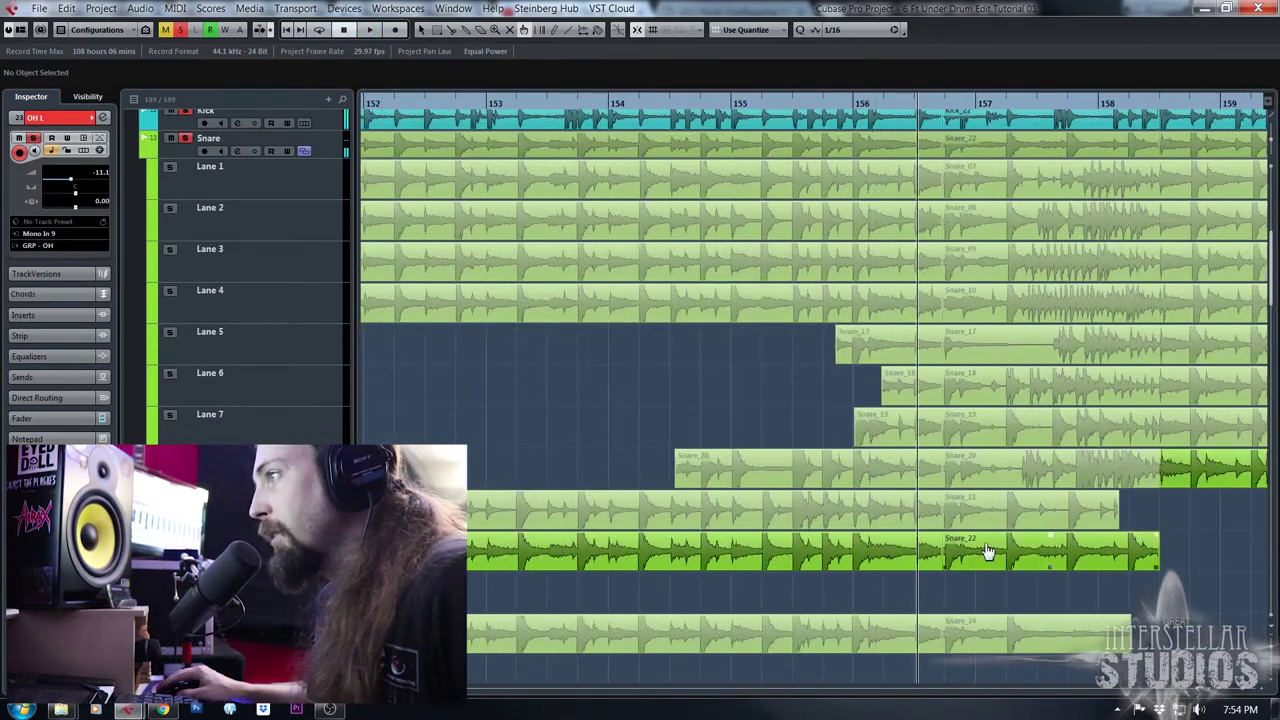
pyautogui.click(1027, 484)
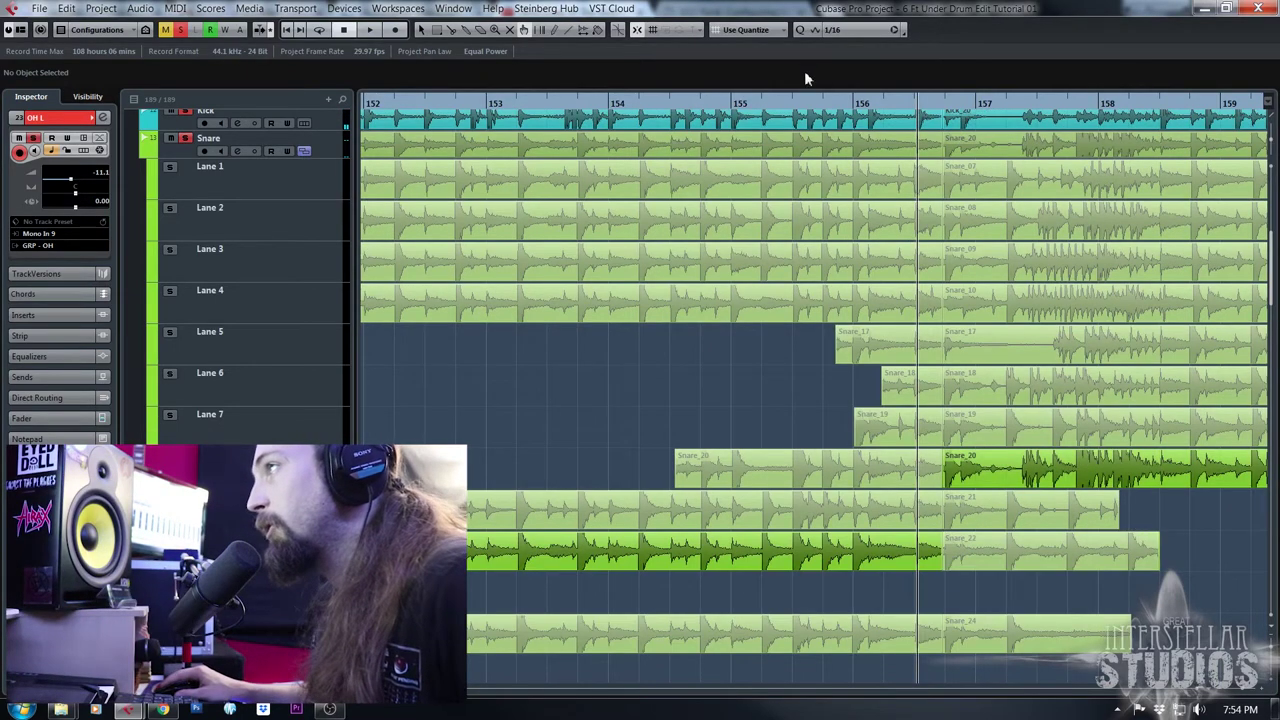
pyautogui.moveTo(905, 104); pyautogui.dragTo(840, 117)
pyautogui.press('space')
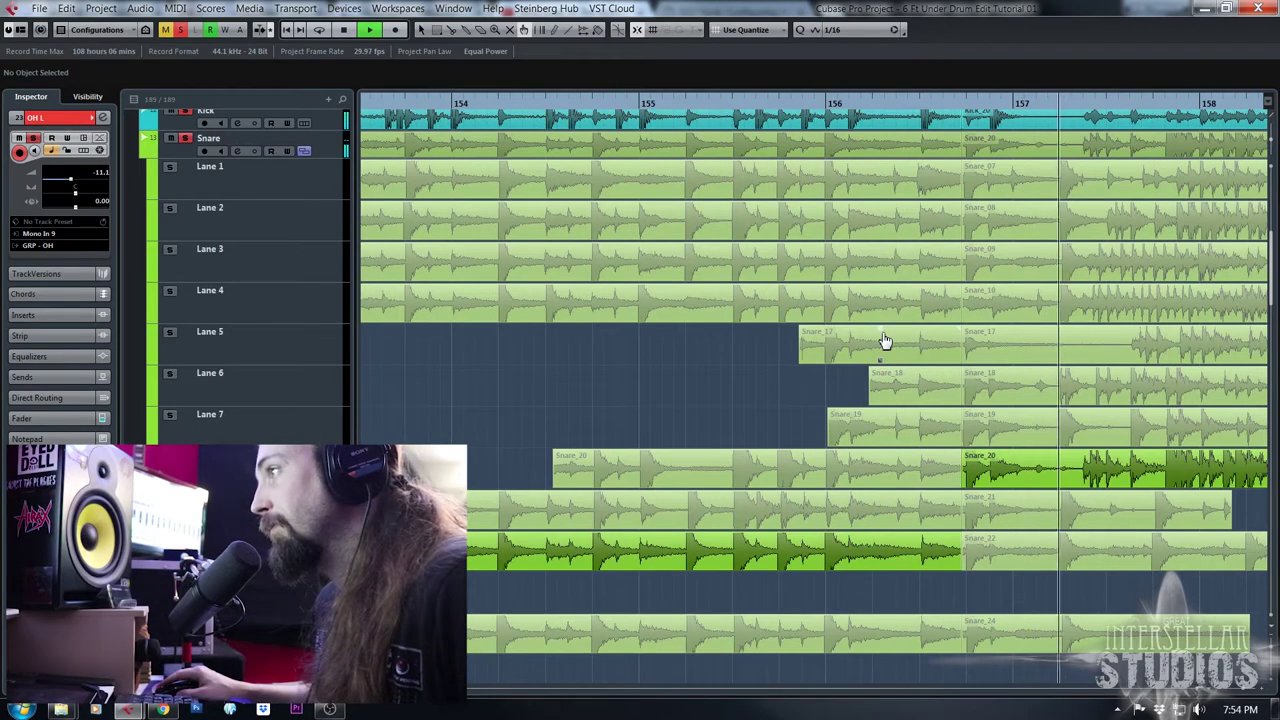
pyautogui.press('space')
# Replay the Lane 10 to Lane 8 transition and review the comp across the surrounding bars
pyautogui.moveTo(811, 106); pyautogui.dragTo(708, 92)
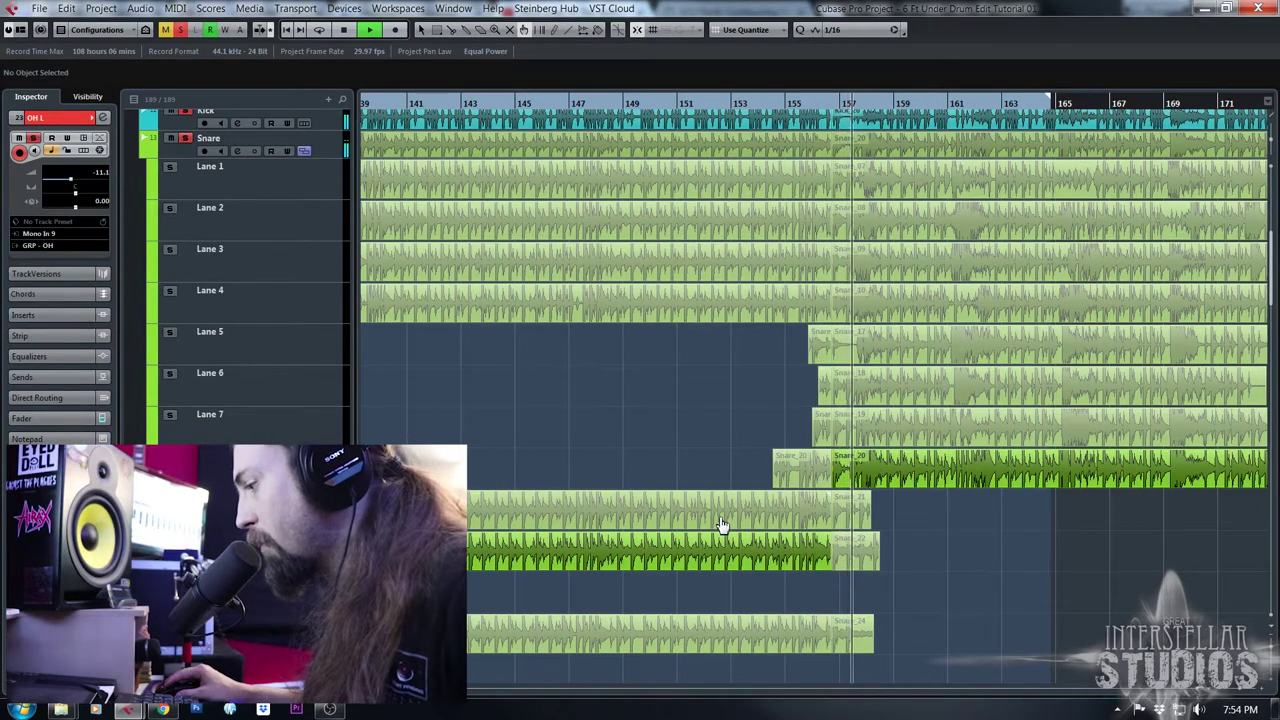
pyautogui.press('space')
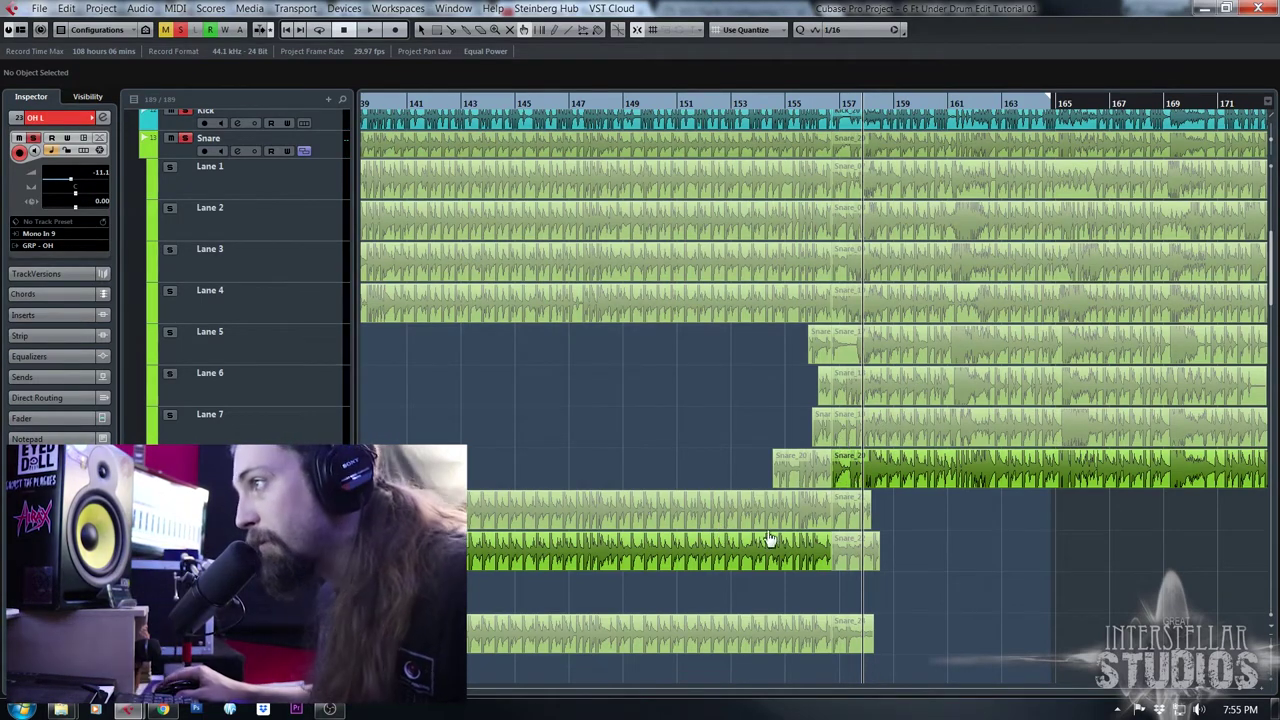
pyautogui.moveTo(822, 106); pyautogui.dragTo(777, 106)
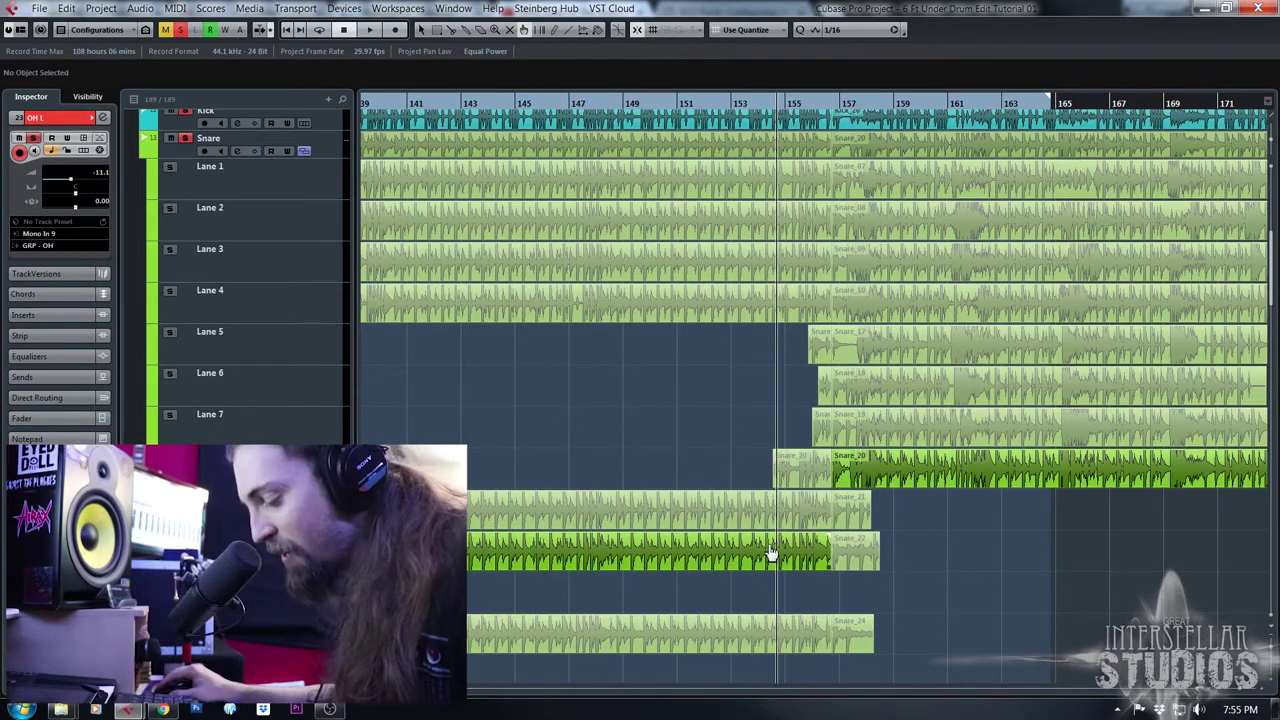
pyautogui.moveTo(764, 106); pyautogui.dragTo(700, 92)
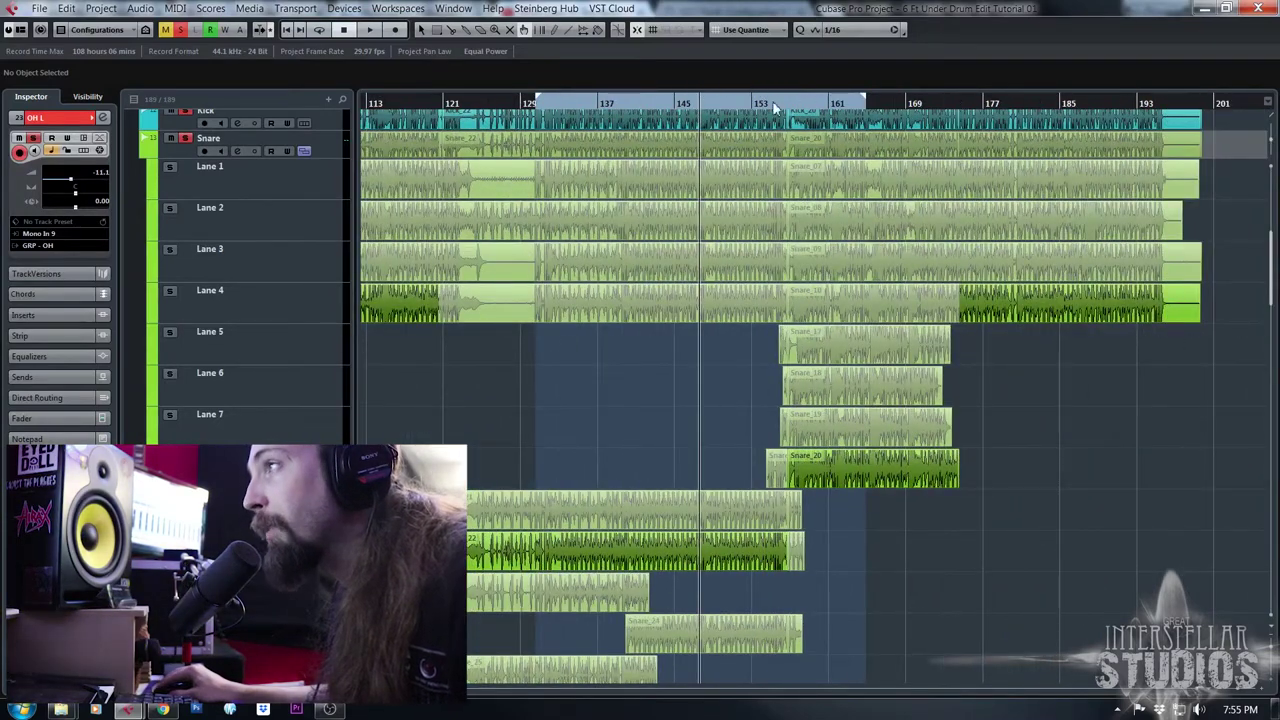
pyautogui.moveTo(789, 101); pyautogui.dragTo(791, 157)
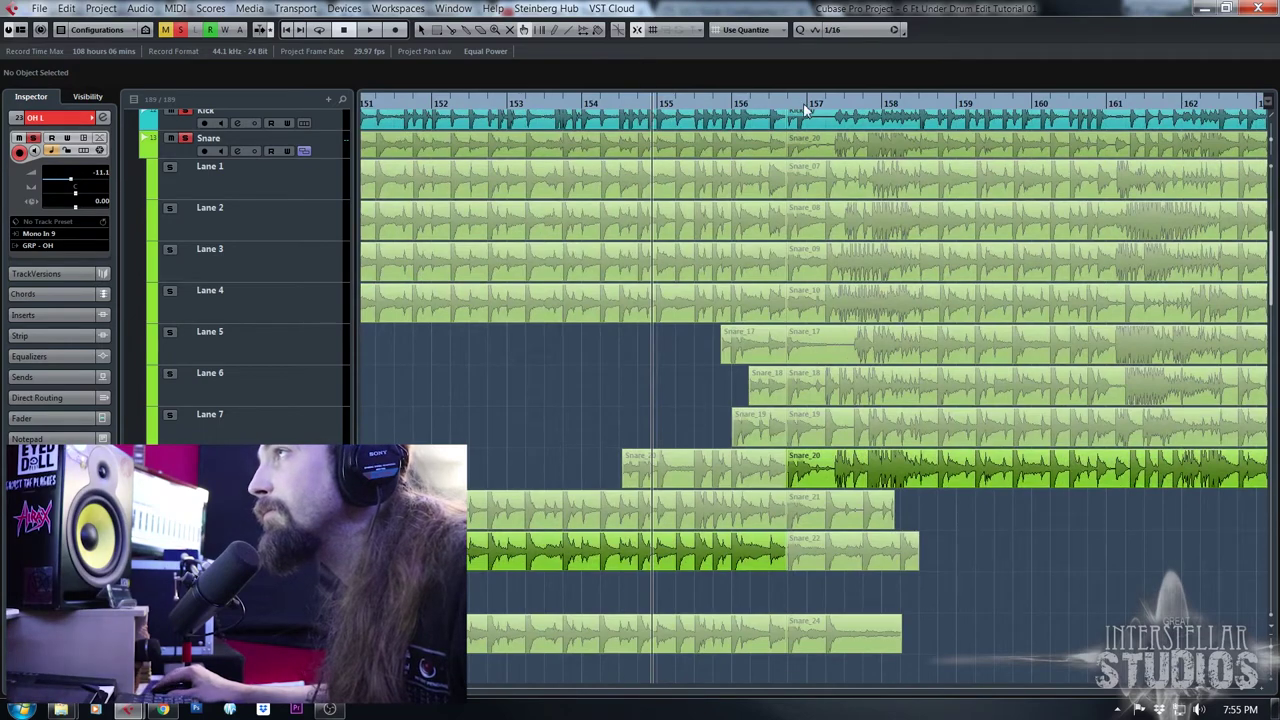
pyautogui.press('space')
pyautogui.moveTo(590, 99); pyautogui.dragTo(335, 105)
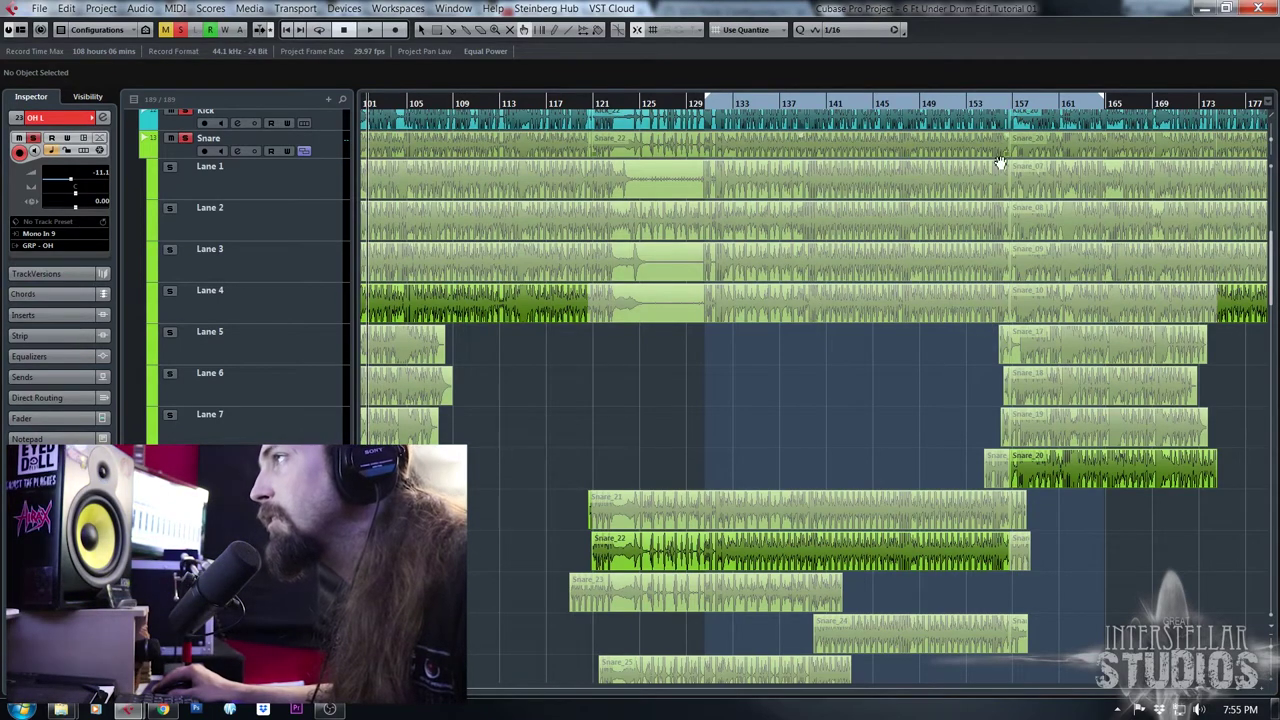
pyautogui.moveTo(980, 113); pyautogui.dragTo(735, 153)
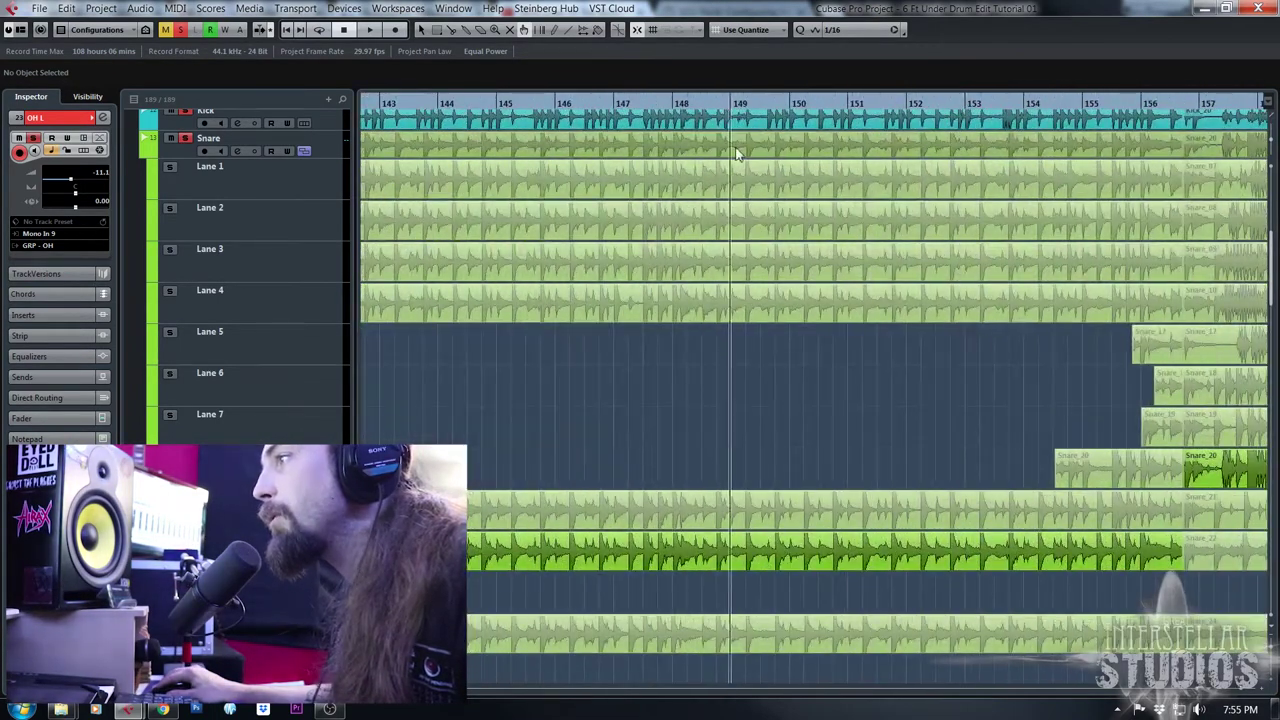
# Make the Lane 4 take active up to the splice near beat 156.4 and play it from about bar 154
pyautogui.click(890, 318)
pyautogui.press('space')
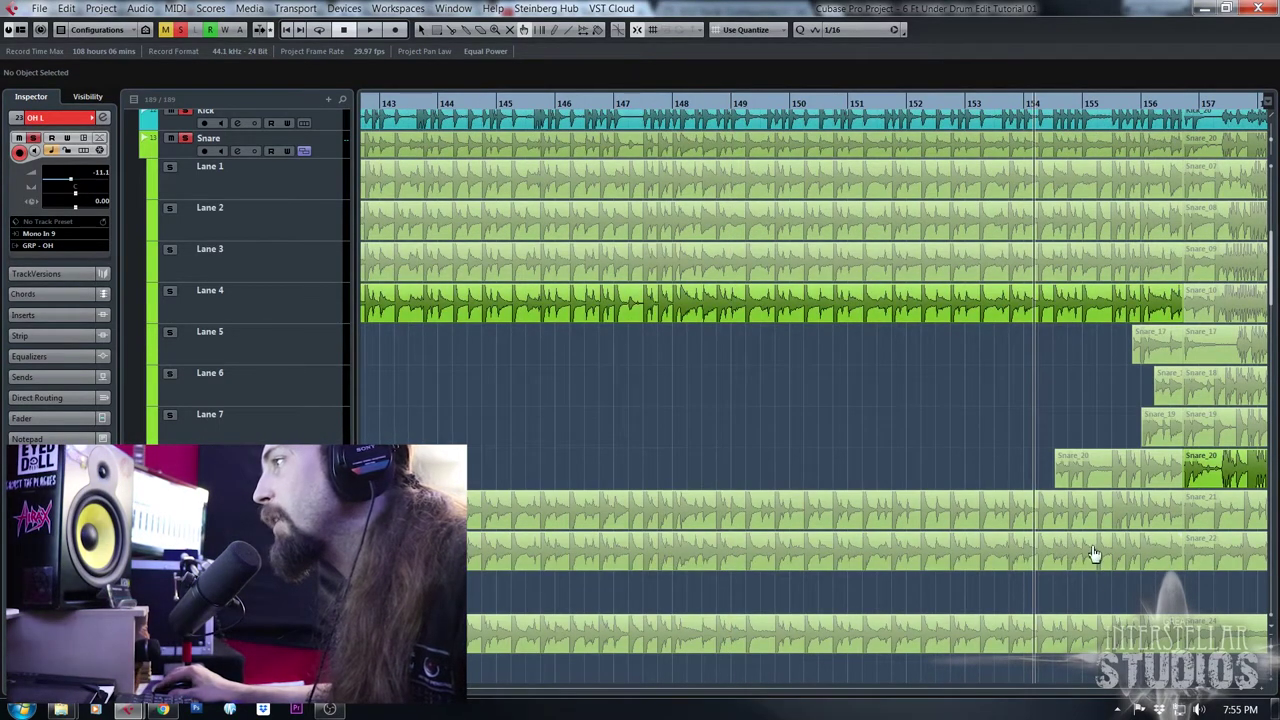
pyautogui.press('space')
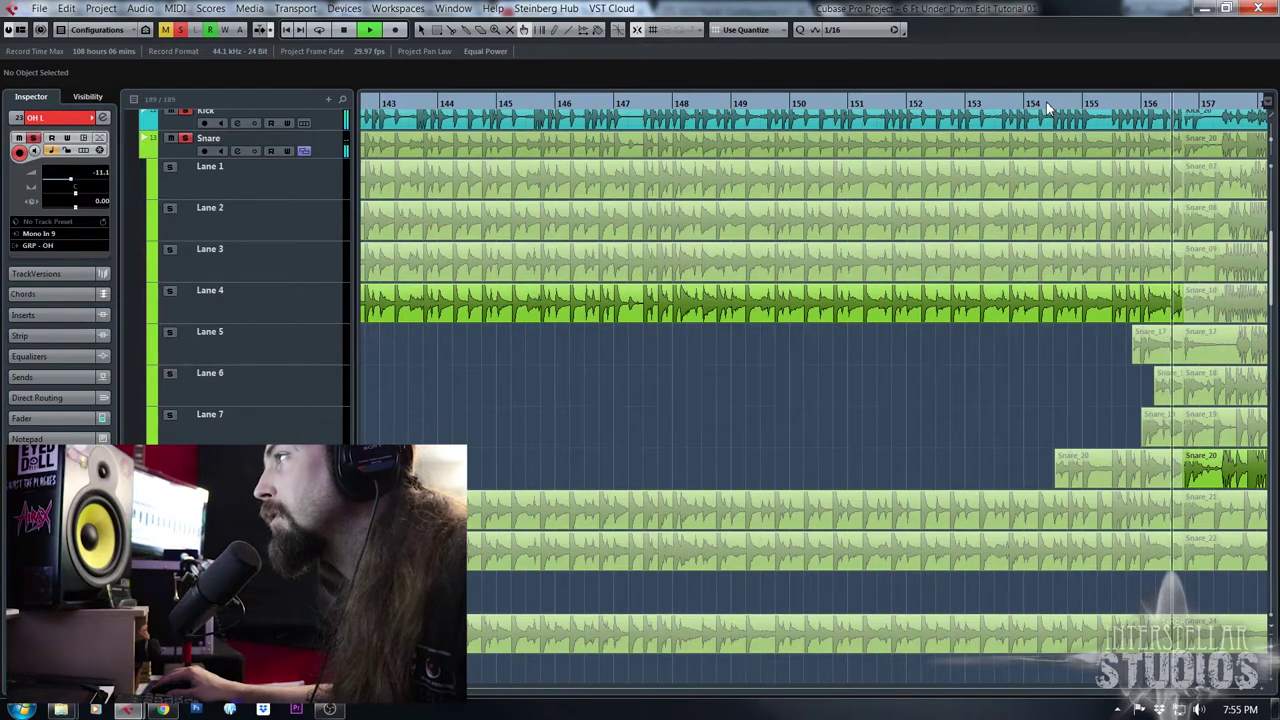
pyautogui.press('space')
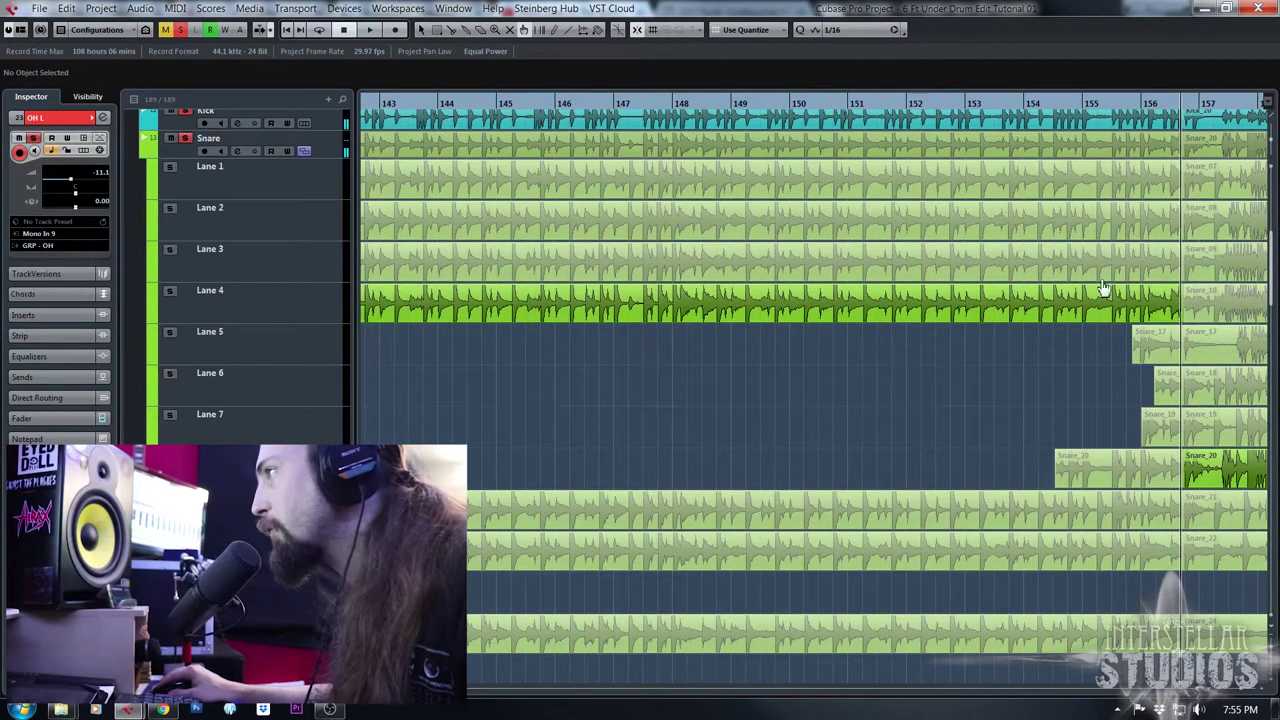
# Audition the Lane 4 take from just before bar 154 and split the grouped takes at bar 155
pyautogui.moveTo(1052, 106); pyautogui.dragTo(926, 134)
pyautogui.scroll(2, 1140, 537)
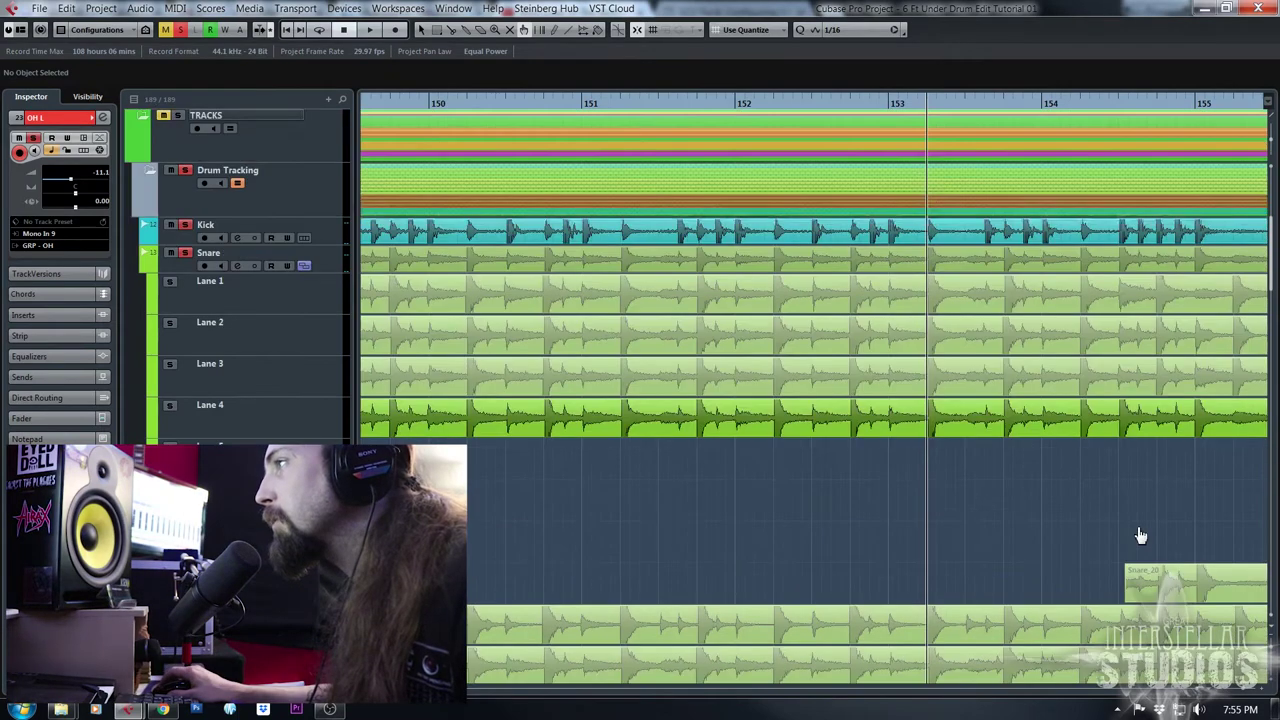
pyautogui.scroll(-2, 1140, 537)
pyautogui.scroll(1, 1140, 537)
pyautogui.hscroll(6, 1140, 537)
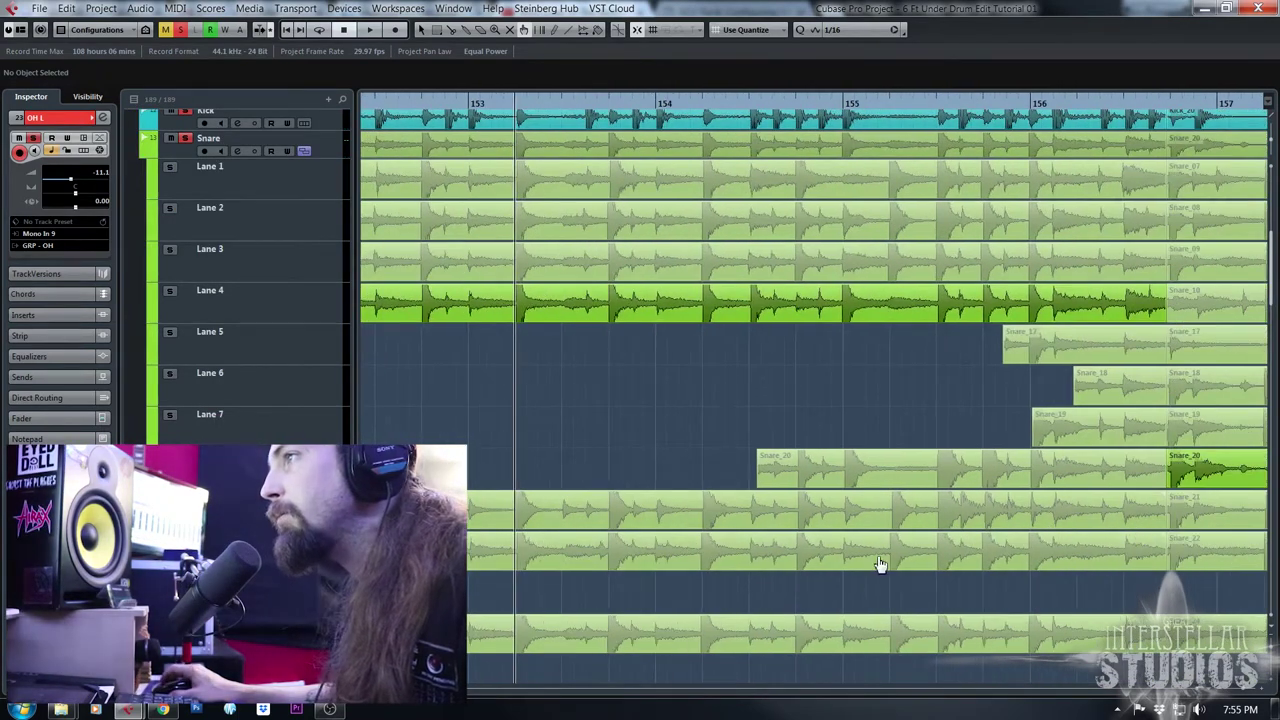
pyautogui.click(634, 105)
pyautogui.press('space')
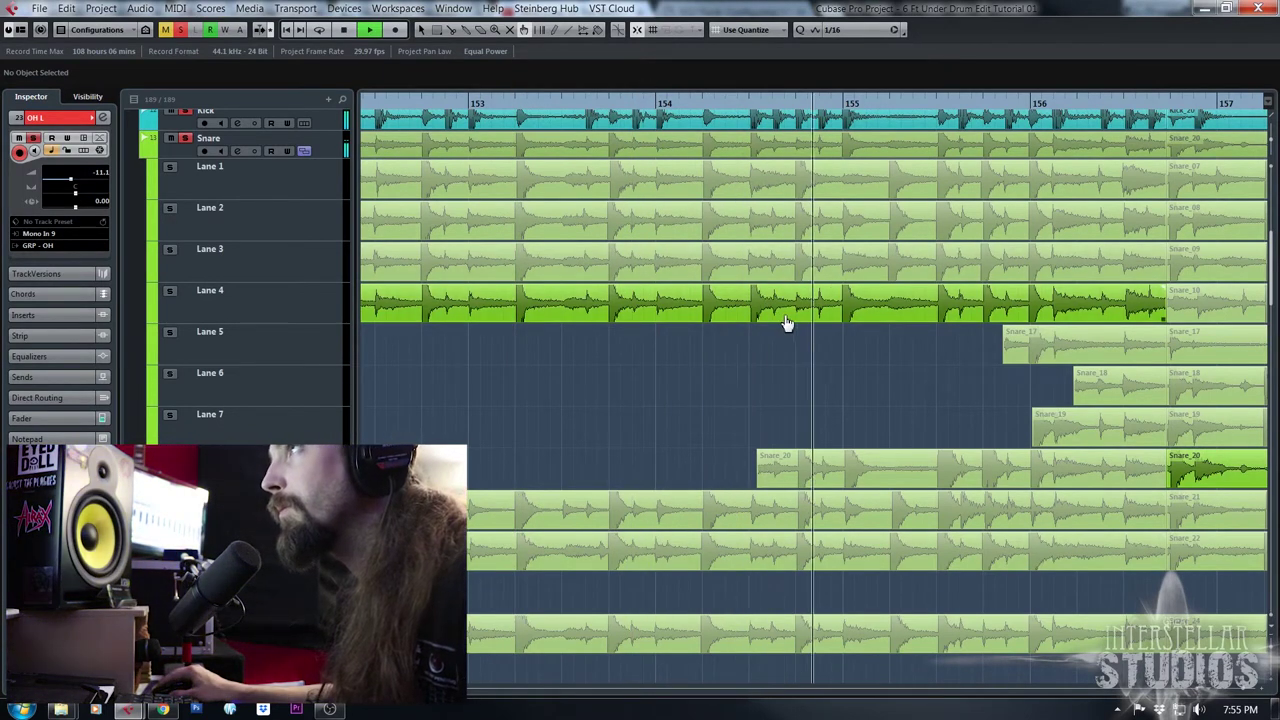
pyautogui.click(845, 310)
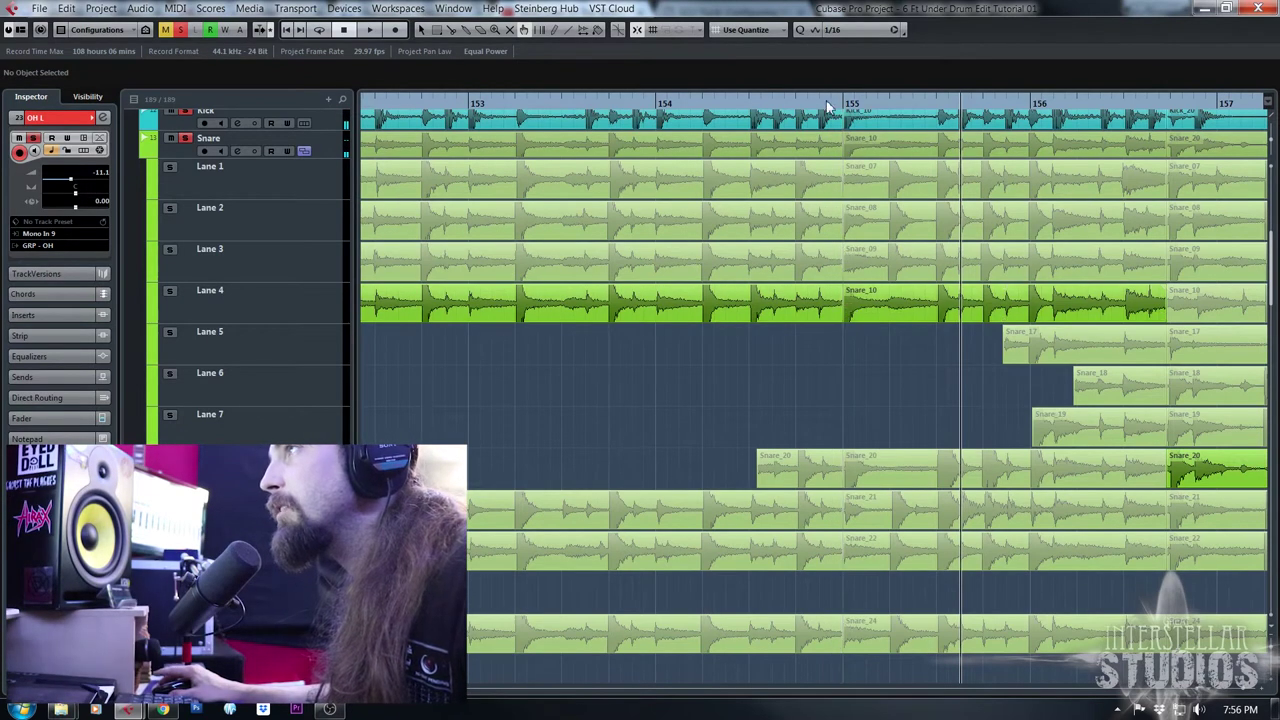
# Make the Lane 10 take active between bar 155 and the splice before bar 157, and play from around bar 154
pyautogui.doubleClick(664, 104)
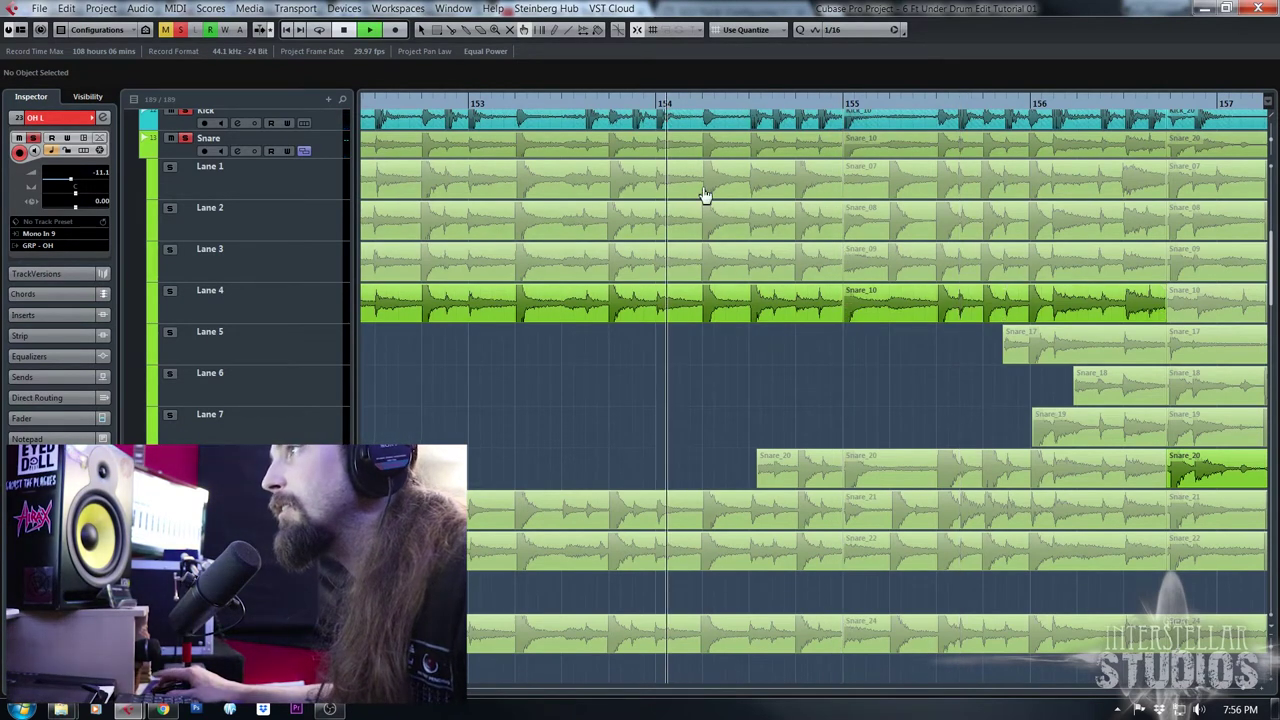
pyautogui.click(987, 564)
pyautogui.click(810, 104)
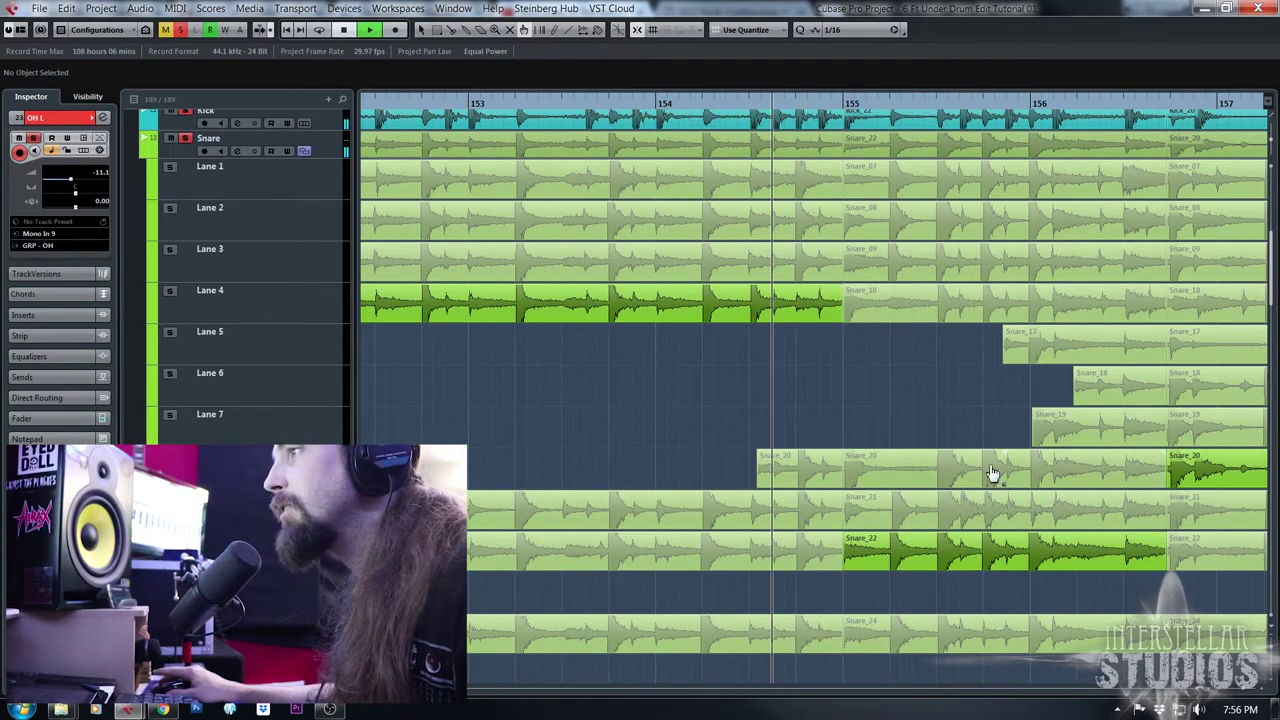
pyautogui.moveTo(838, 106); pyautogui.dragTo(643, 106)
pyautogui.press('space')
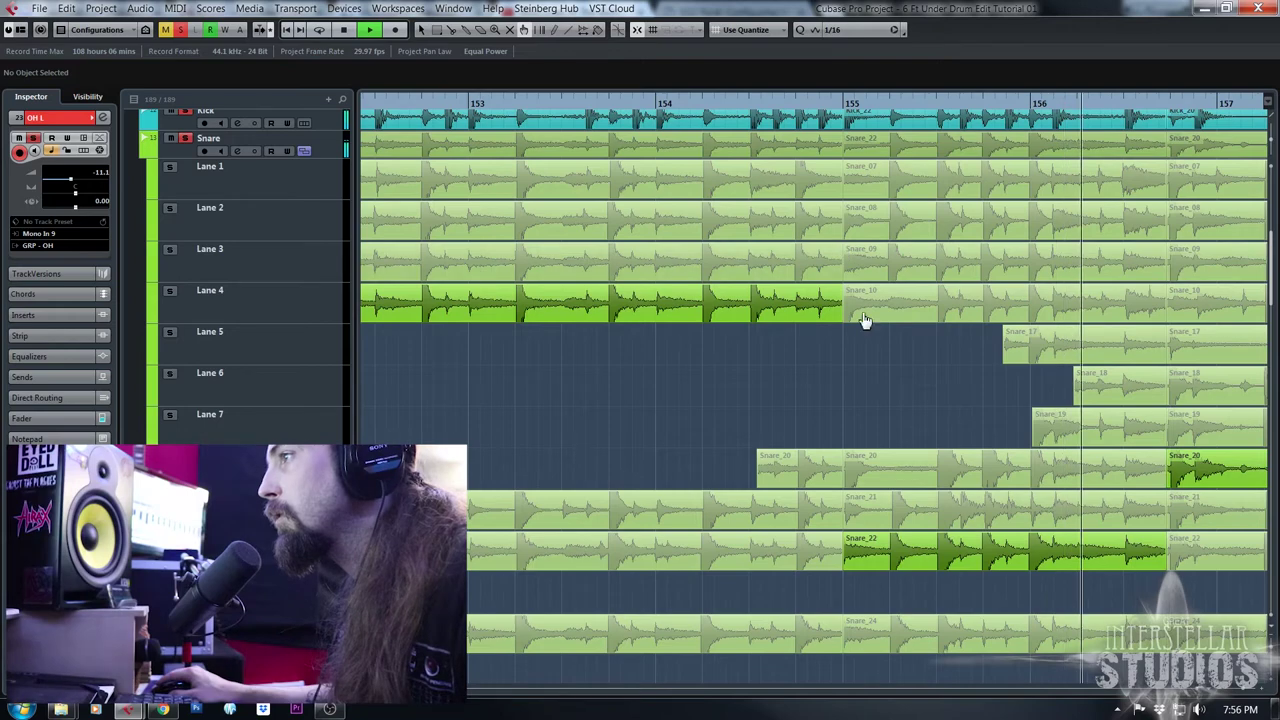
# Move the bar 155 splice between Lane 4 and Lane 10 slightly earlier, before the hit's transient
pyautogui.moveTo(717, 105); pyautogui.dragTo(634, 138)
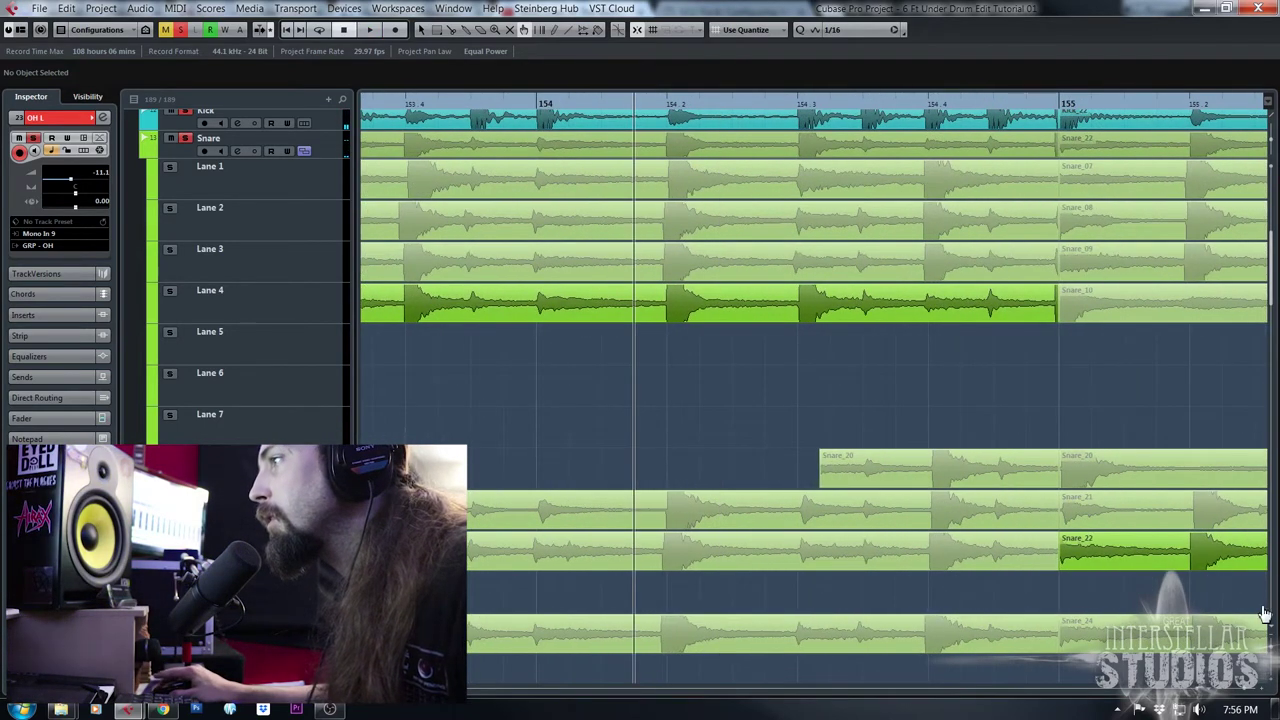
pyautogui.moveTo(1056, 105); pyautogui.dragTo(1072, 200)
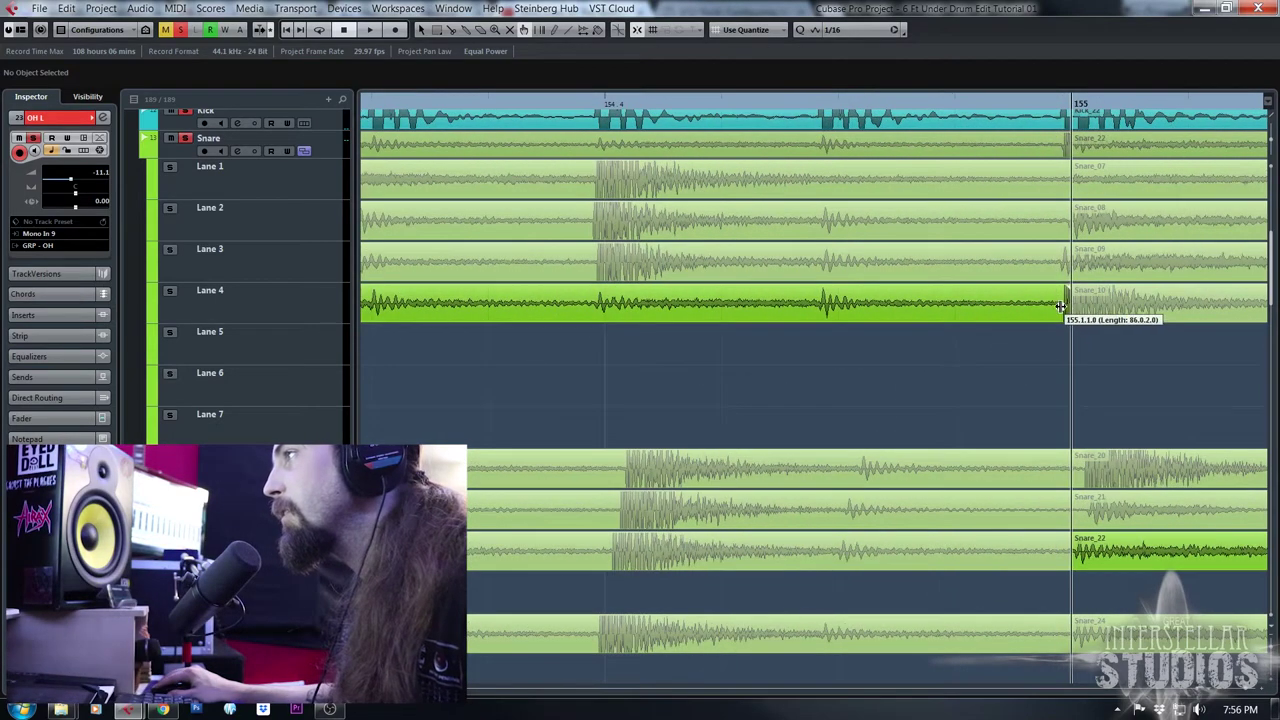
pyautogui.moveTo(1061, 306); pyautogui.dragTo(1048, 305)
# Play the comp across the adjusted bar 155 splice and on towards the Lane 8 section
pyautogui.click(701, 104)
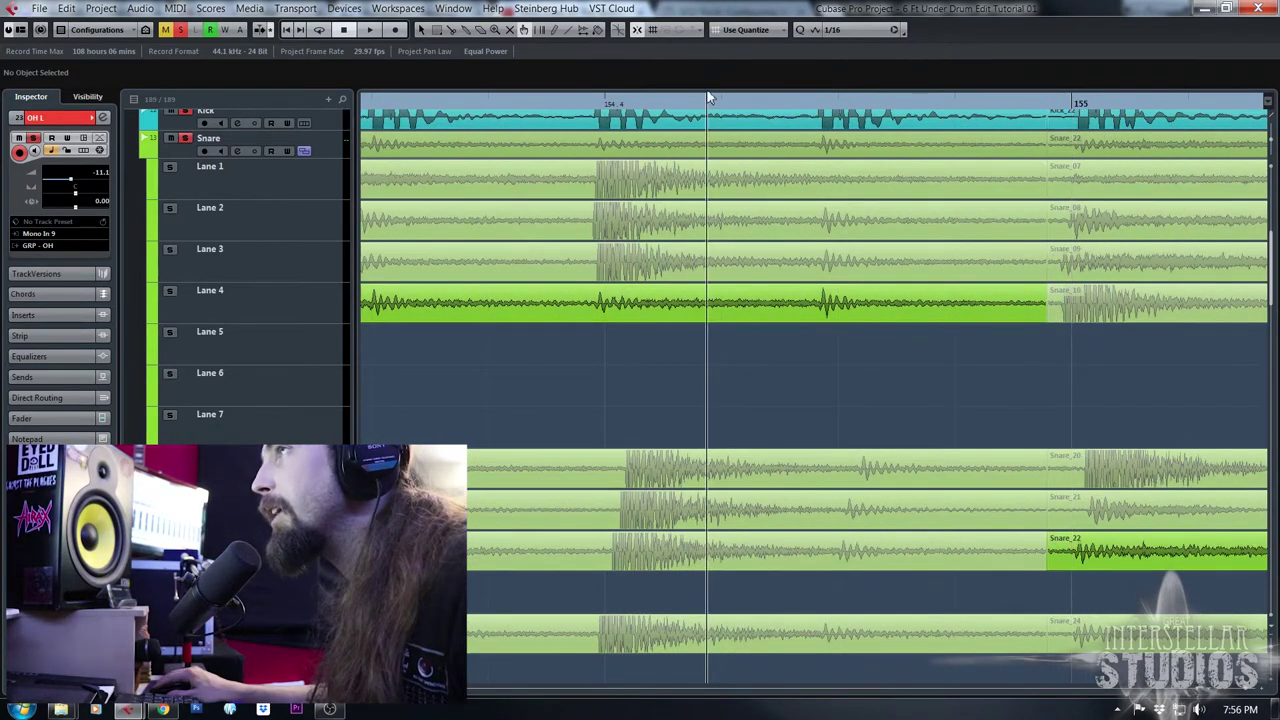
pyautogui.press('g')
pyautogui.press('g')
pyautogui.press('g')
pyautogui.press('space')
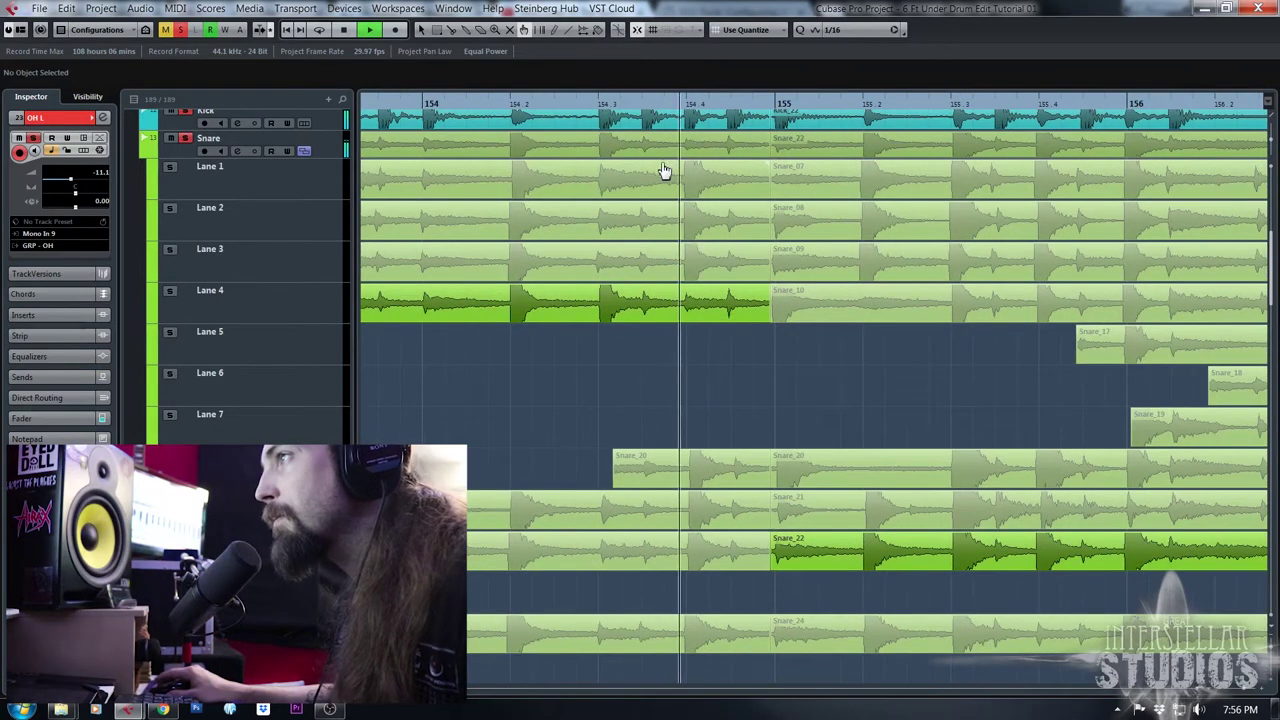
pyautogui.moveTo(688, 101); pyautogui.dragTo(470, 82)
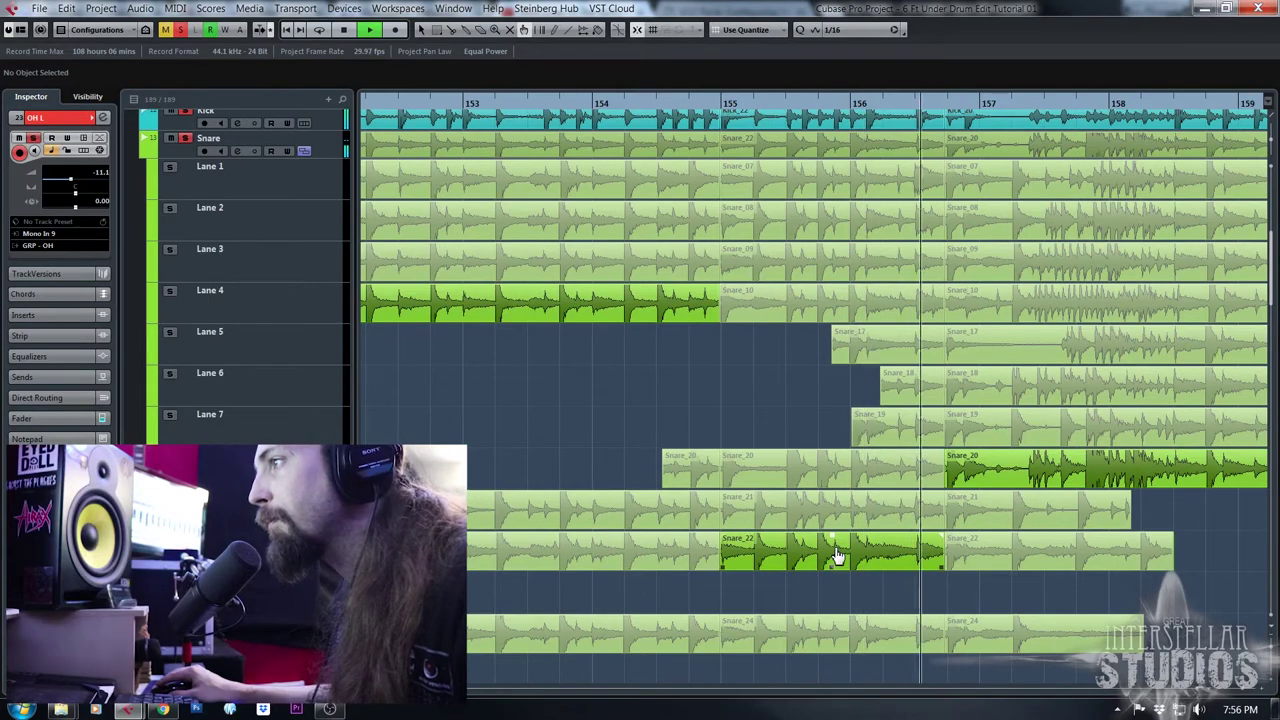
pyautogui.press('space')
# Split the takes at beat 155.3, make Lane 4 active between the two splices, and audition the transition to Lane 10
pyautogui.moveTo(711, 104); pyautogui.dragTo(660, 147)
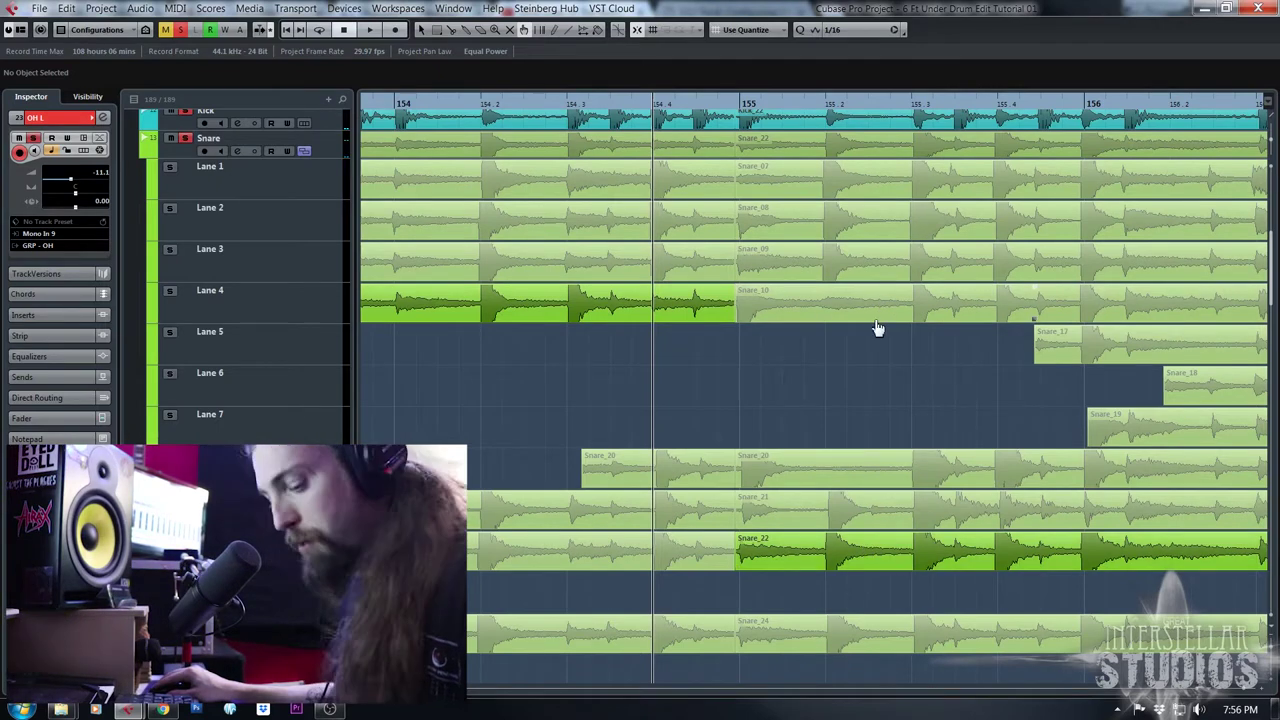
pyautogui.click(916, 319)
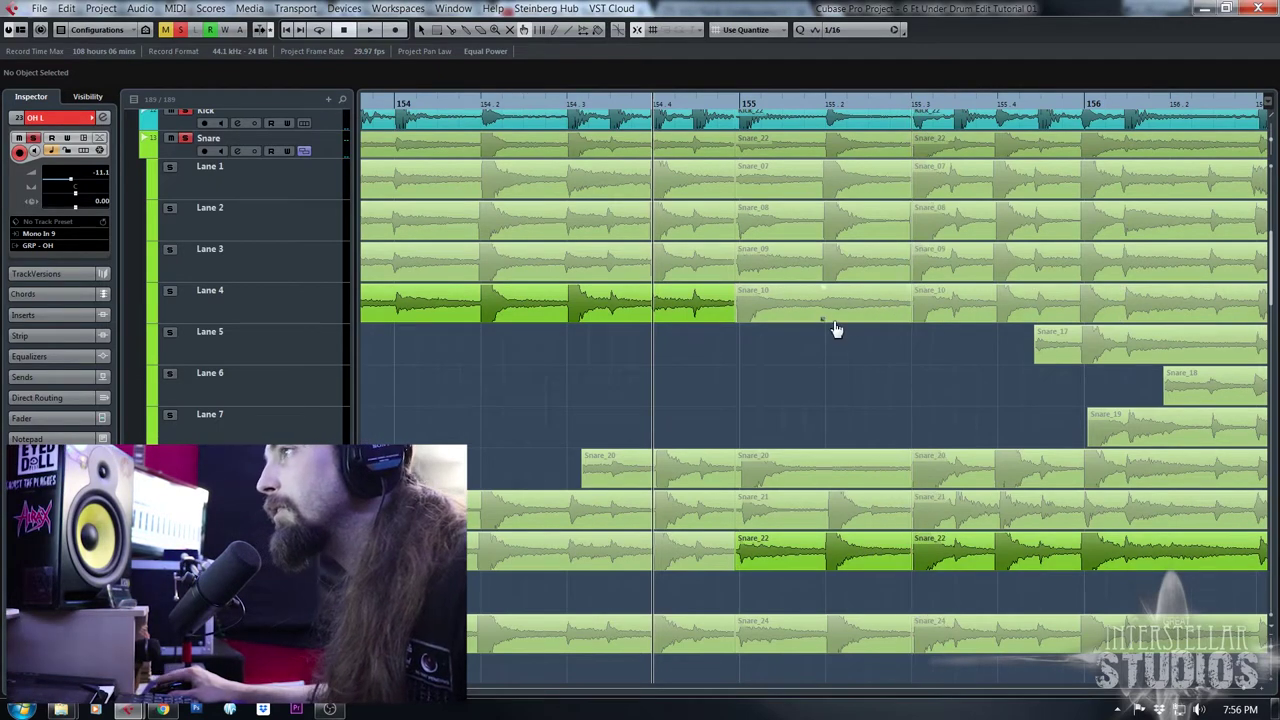
pyautogui.click(834, 318)
pyautogui.press('space')
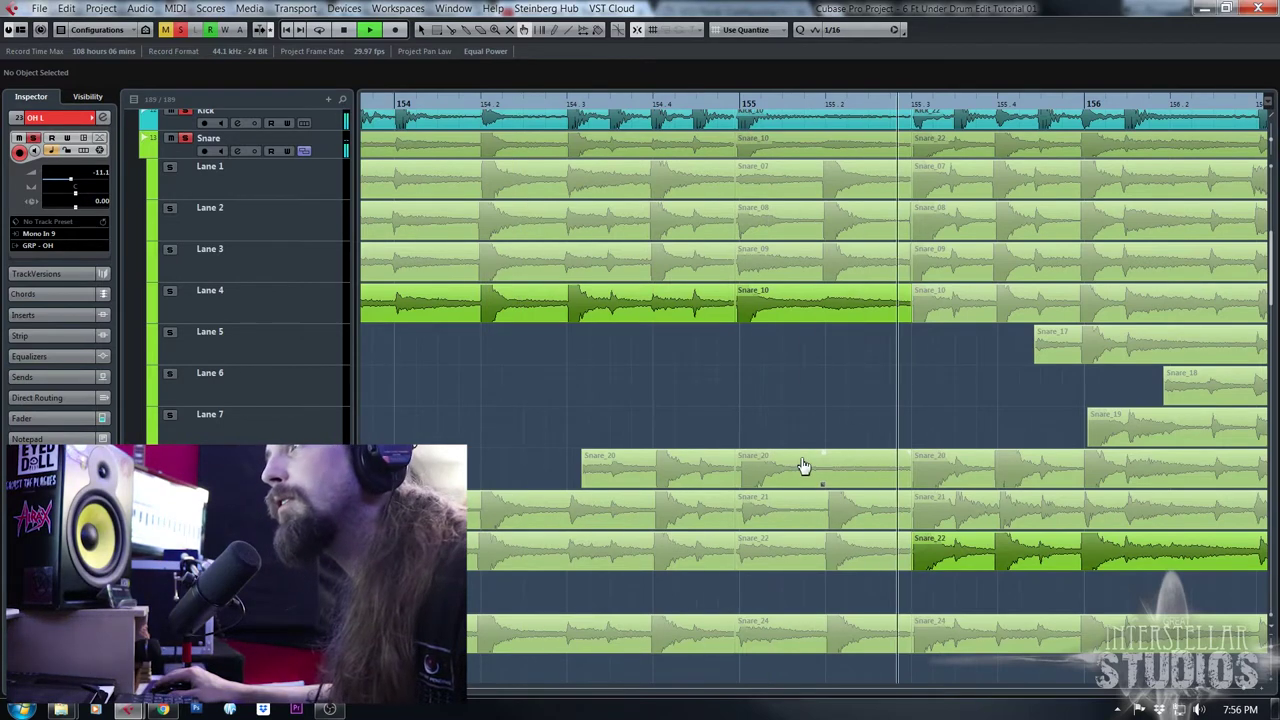
pyautogui.press('space')
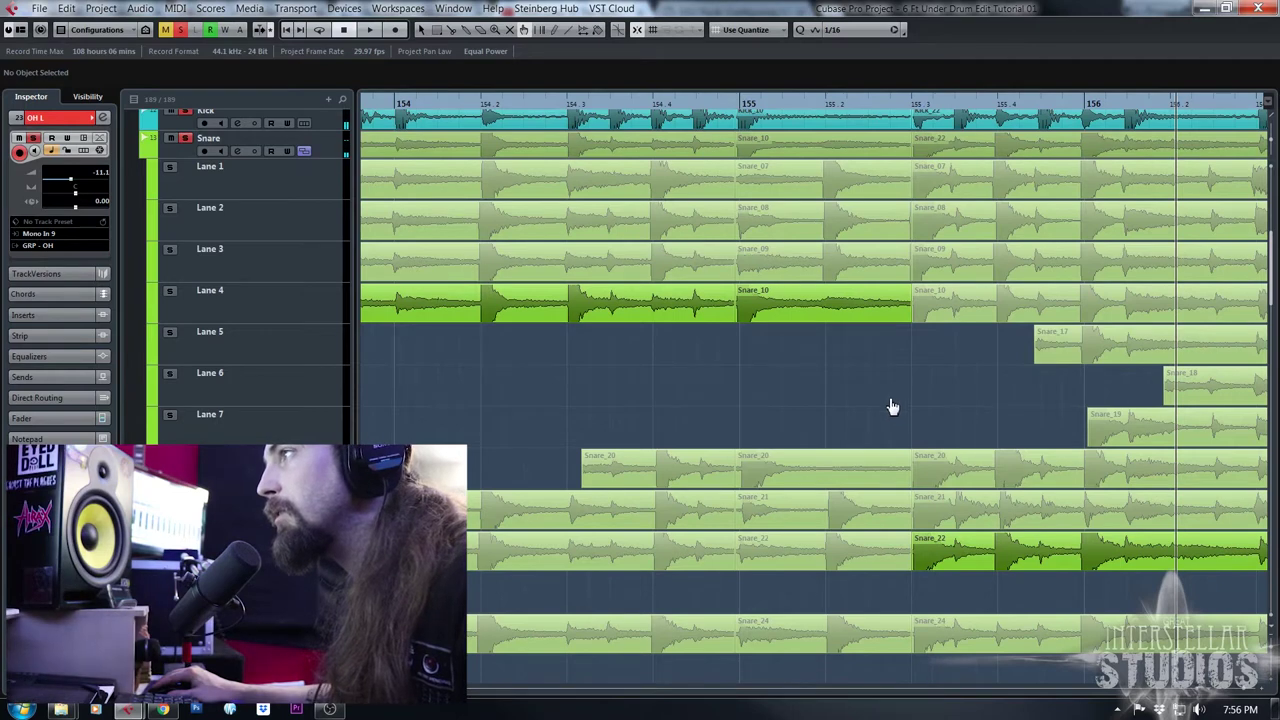
pyautogui.moveTo(676, 105); pyautogui.dragTo(566, 105)
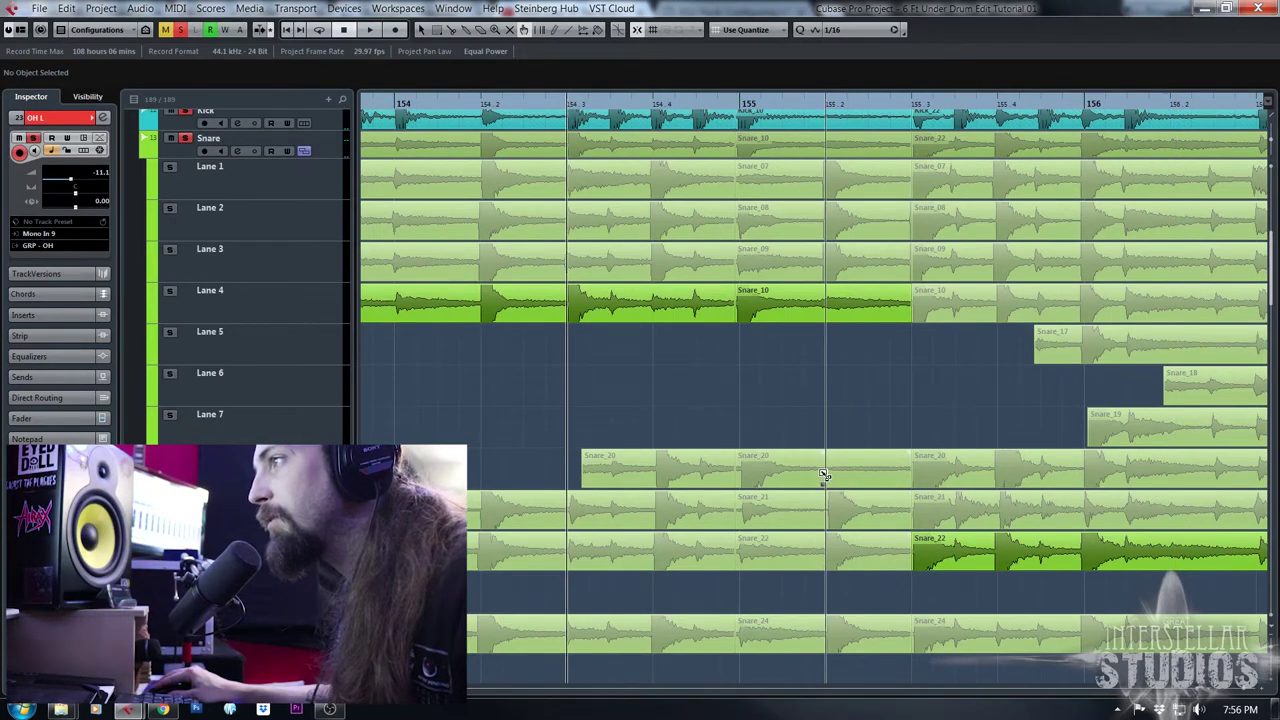
# Try the Lane 10 take between beats 155.2 and 155.3, and play the transition from Lane 4
pyautogui.click(854, 563)
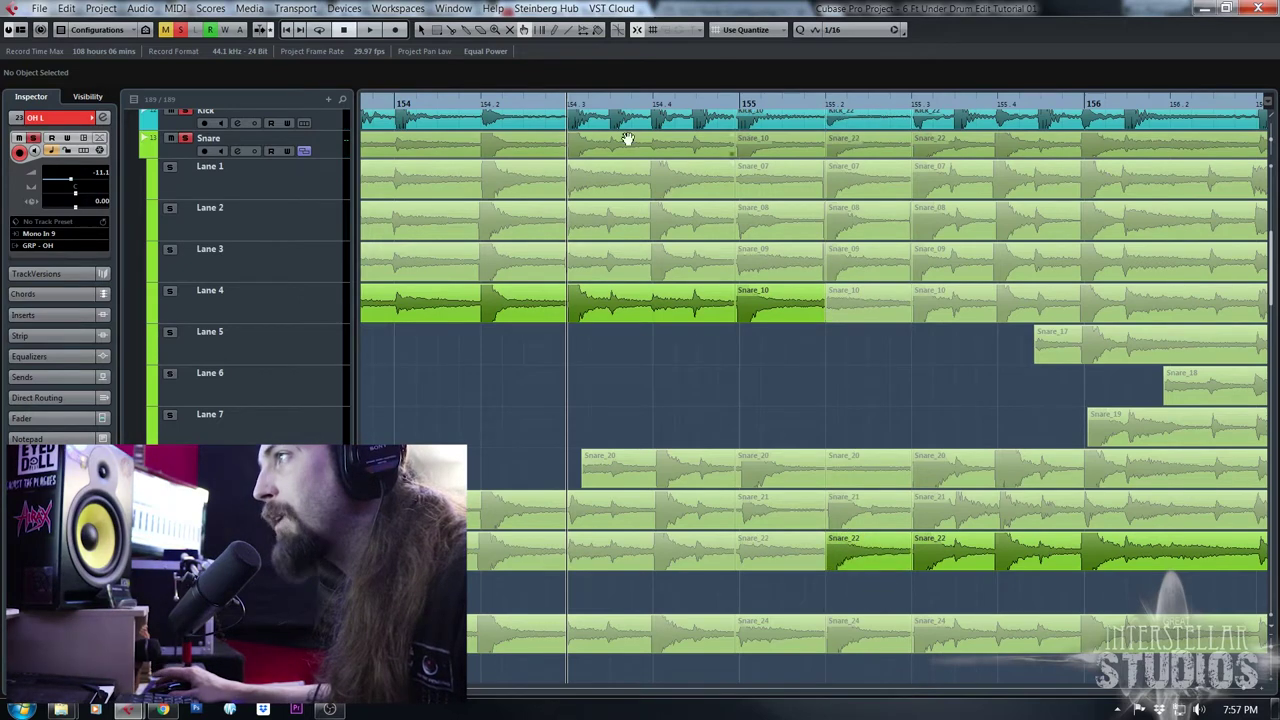
pyautogui.moveTo(644, 105); pyautogui.dragTo(481, 106)
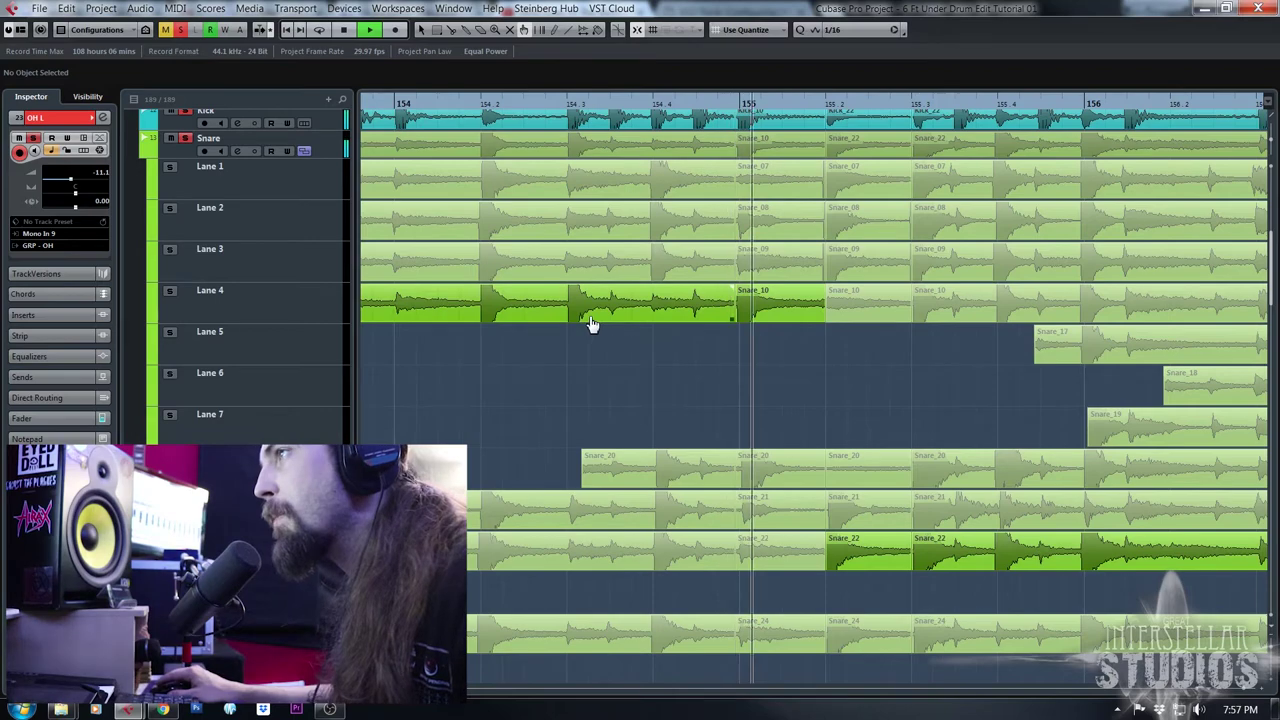
# Move the beat 155.2 splice between Lane 4 and Lane 10 earlier to 155.1.4.82, ahead of the snare transient
pyautogui.moveTo(822, 110); pyautogui.dragTo(821, 160)
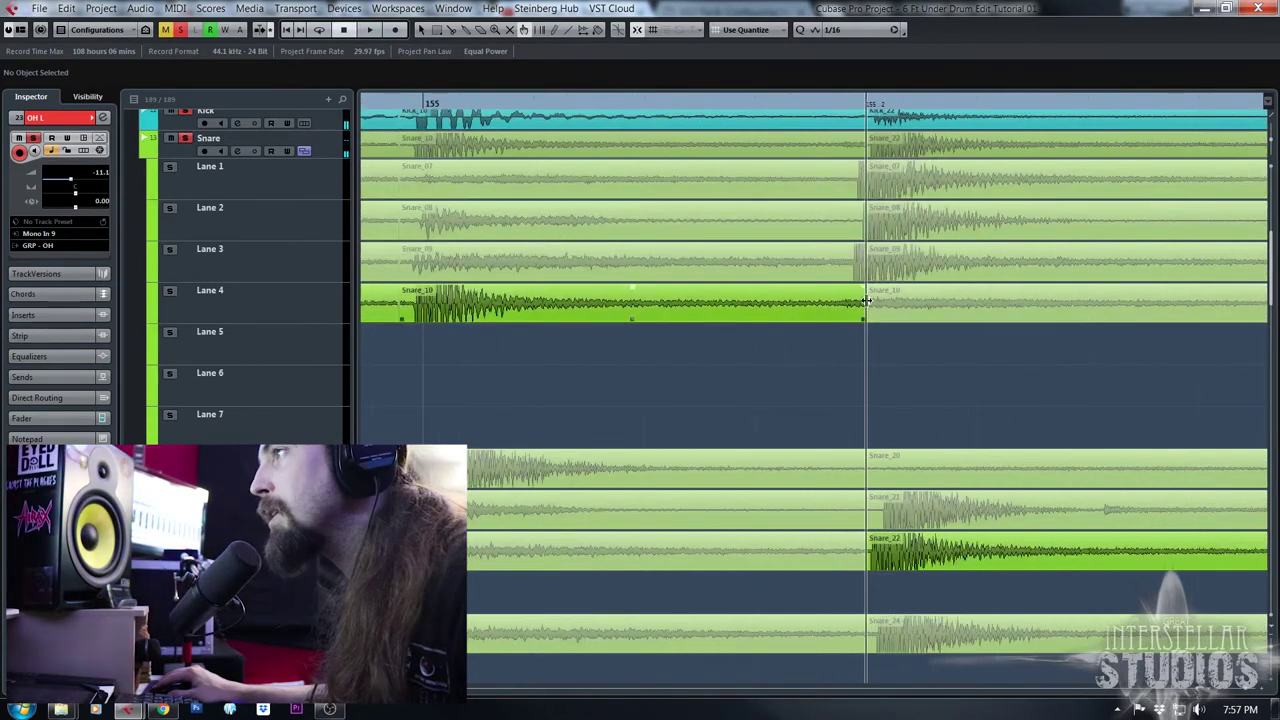
pyautogui.moveTo(865, 302)
pyautogui.mouseDown()
pyautogui.moveTo(838, 302)
pyautogui.moveTo(868, 305)
pyautogui.mouseUp()
pyautogui.press('space')
pyautogui.moveTo(700, 104); pyautogui.dragTo(532, 104)
pyautogui.press('space')
pyautogui.scroll(-5, 922, 469)
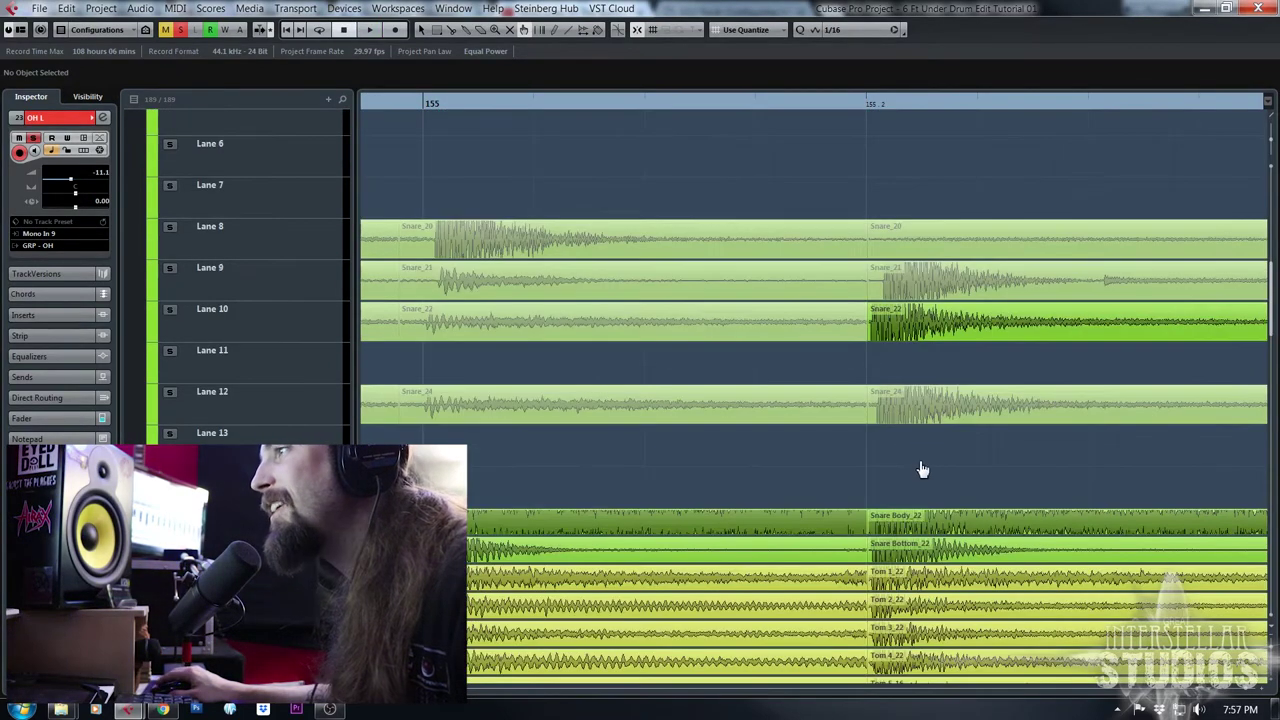
pyautogui.scroll(-5, 919, 469)
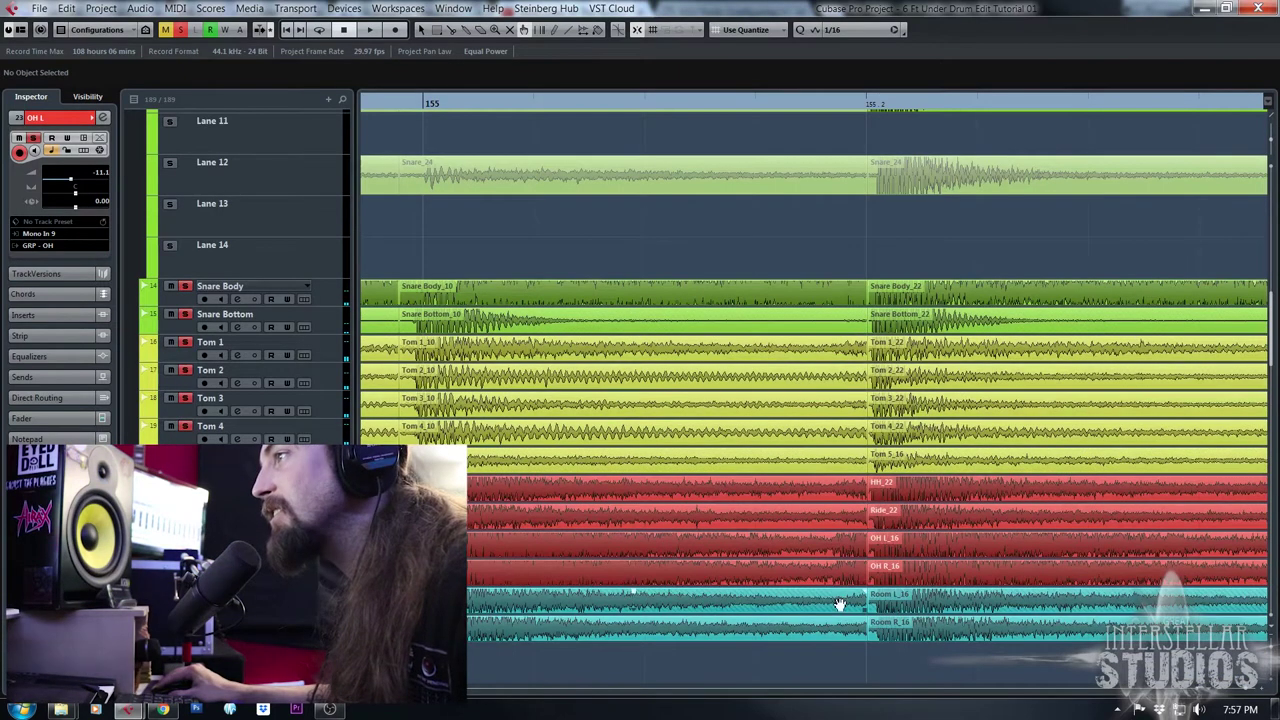
pyautogui.moveTo(868, 301); pyautogui.dragTo(832, 301)
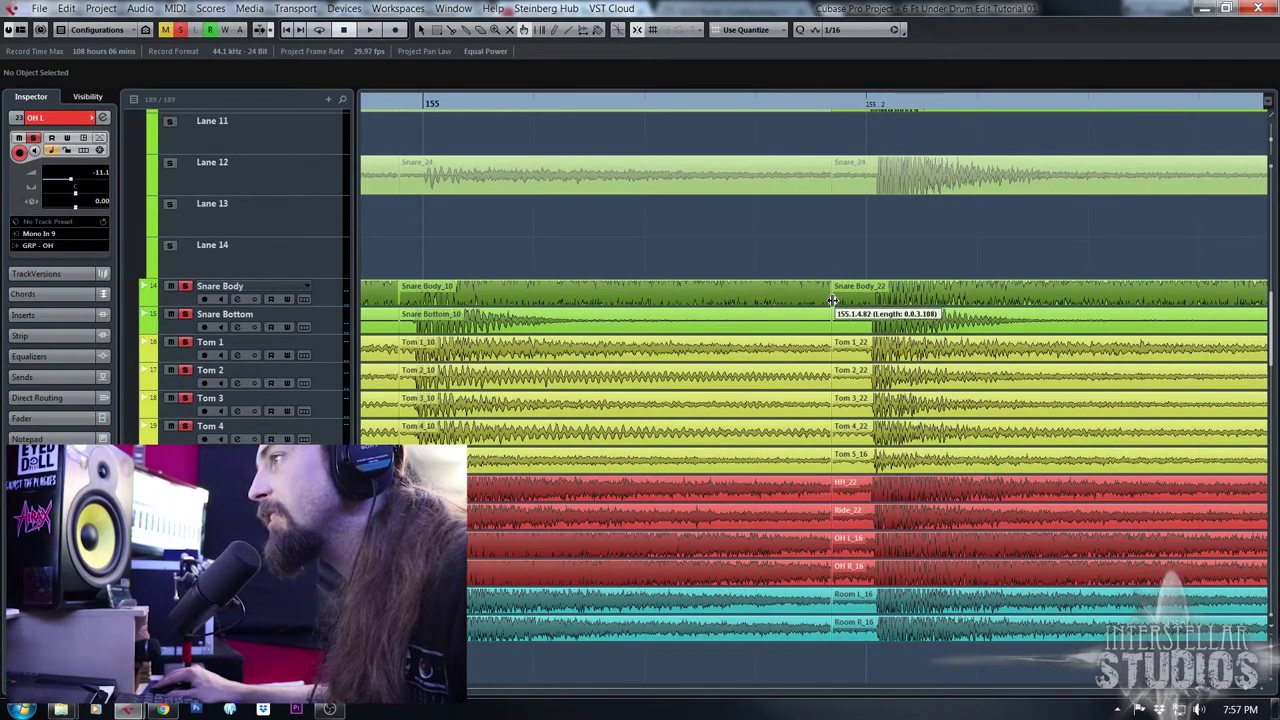
# Play the comp across the adjusted beat 155.2 splice and inspect the cut on the drum tracks
pyautogui.press('space')
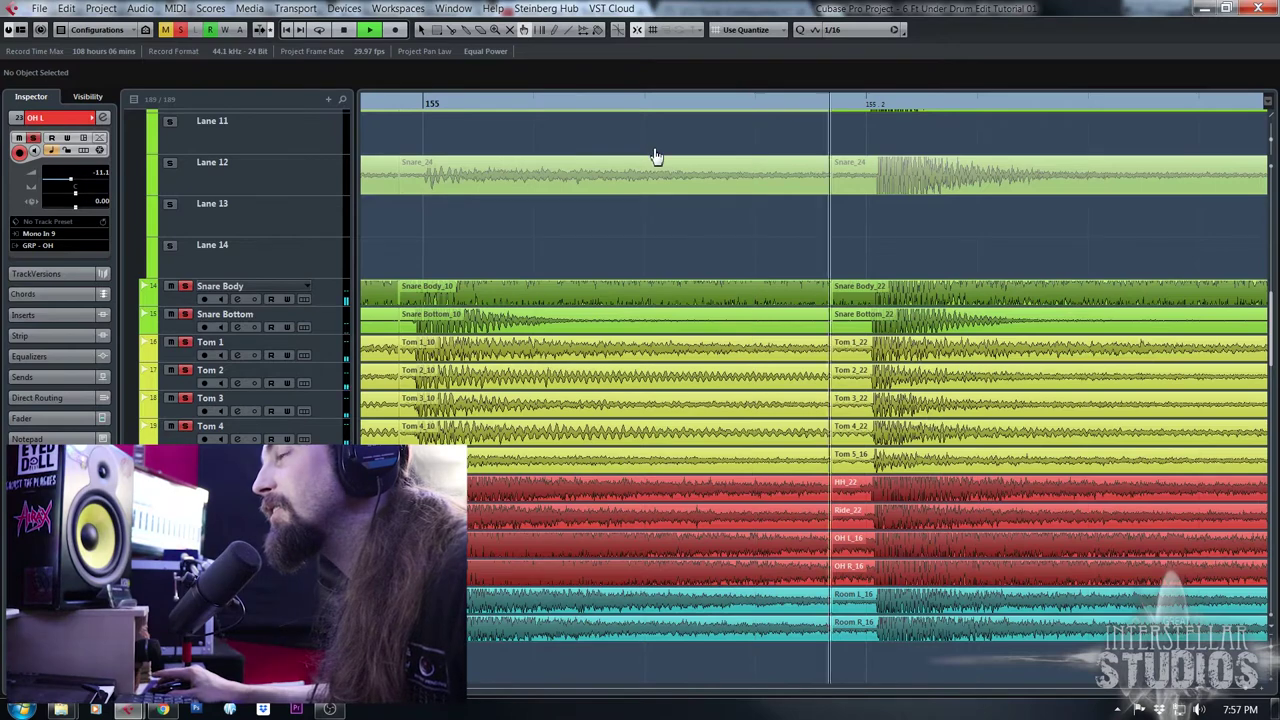
pyautogui.press('space')
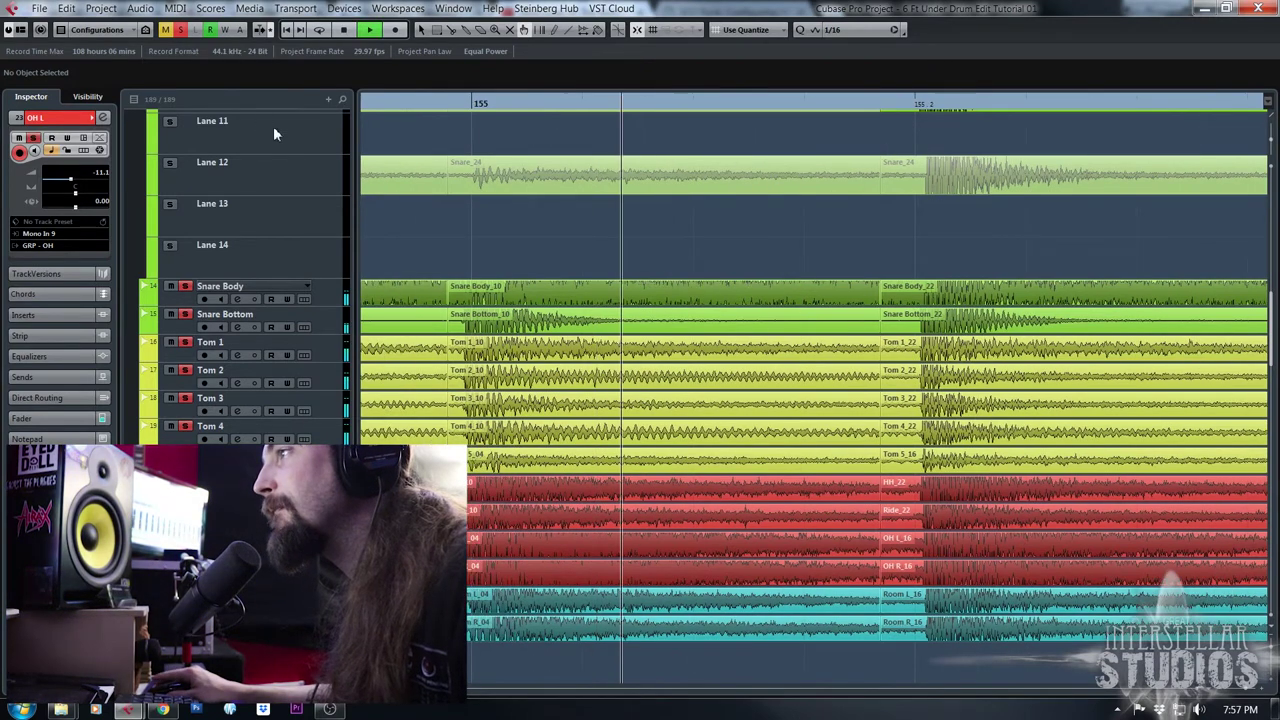
pyautogui.press('space')
pyautogui.moveTo(420, 105); pyautogui.dragTo(388, 70)
pyautogui.scroll(2, 596, 351)
pyautogui.scroll(3, 594, 351)
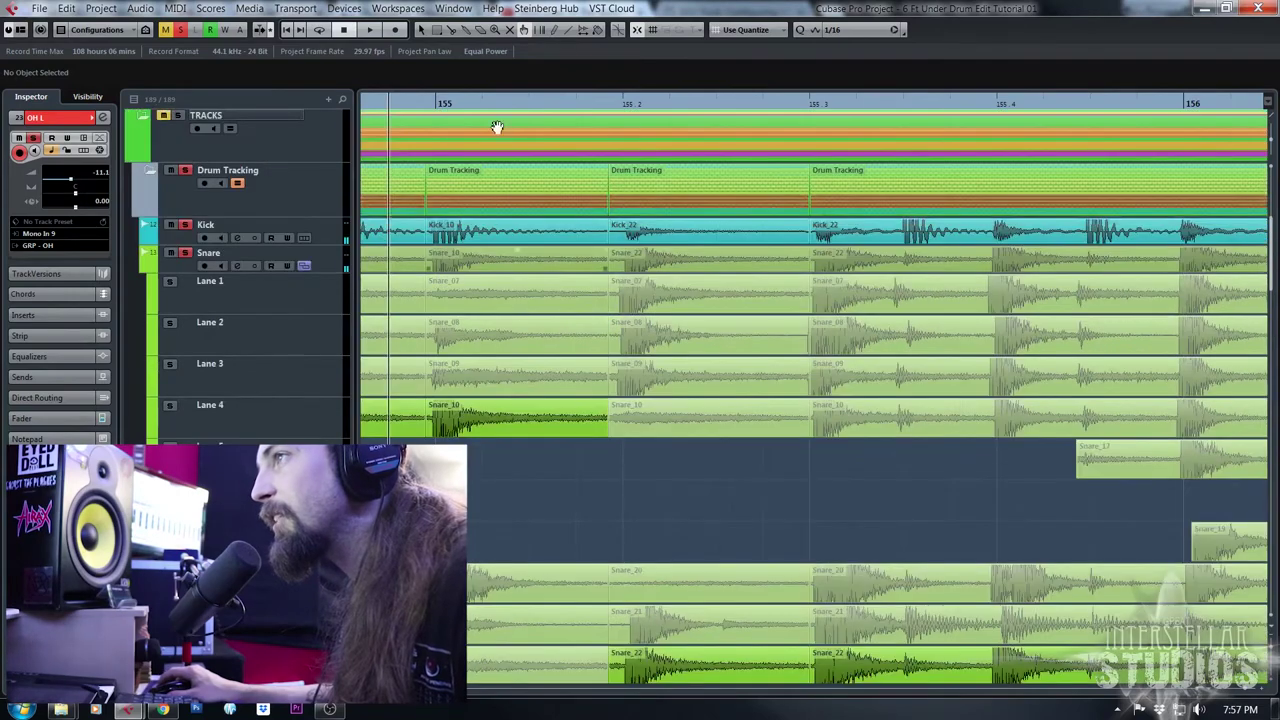
pyautogui.moveTo(543, 100); pyautogui.dragTo(530, 66)
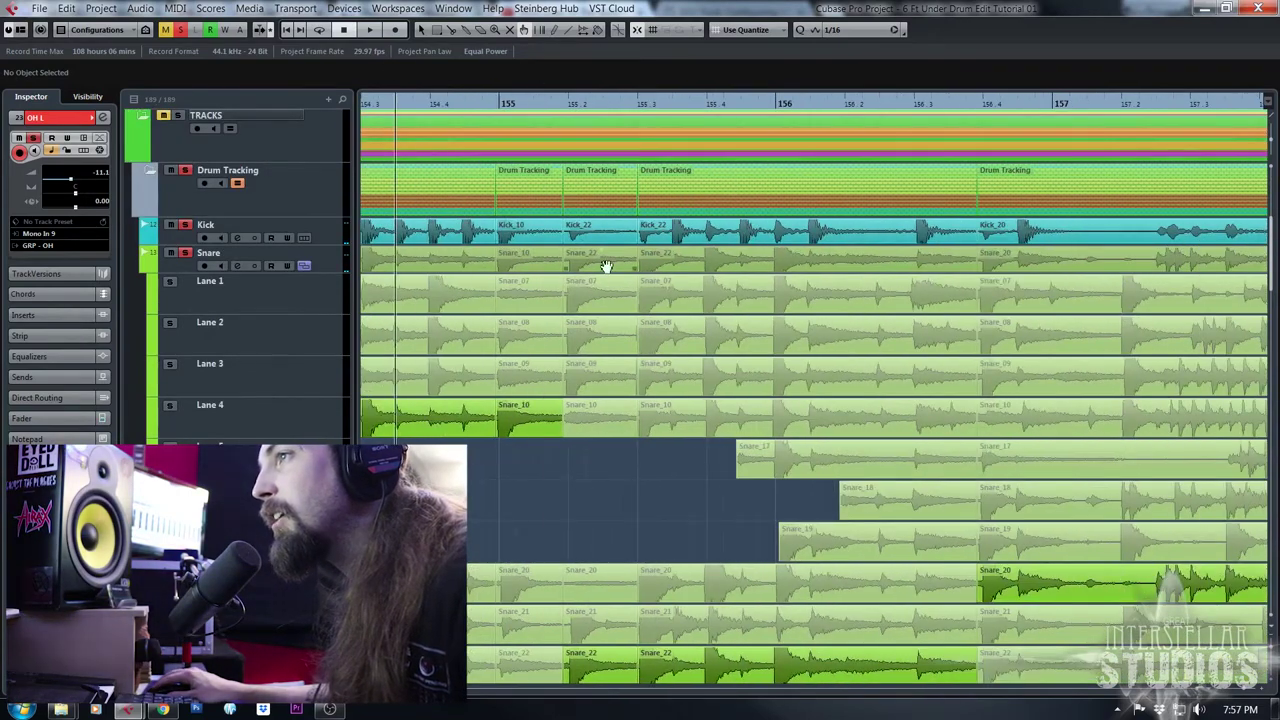
pyautogui.scroll(-5, 605, 272)
pyautogui.scroll(-3, 590, 481)
pyautogui.moveTo(408, 104); pyautogui.dragTo(368, 106)
pyautogui.moveTo(894, 103); pyautogui.dragTo(795, 62)
pyautogui.scroll(6, 1043, 365)
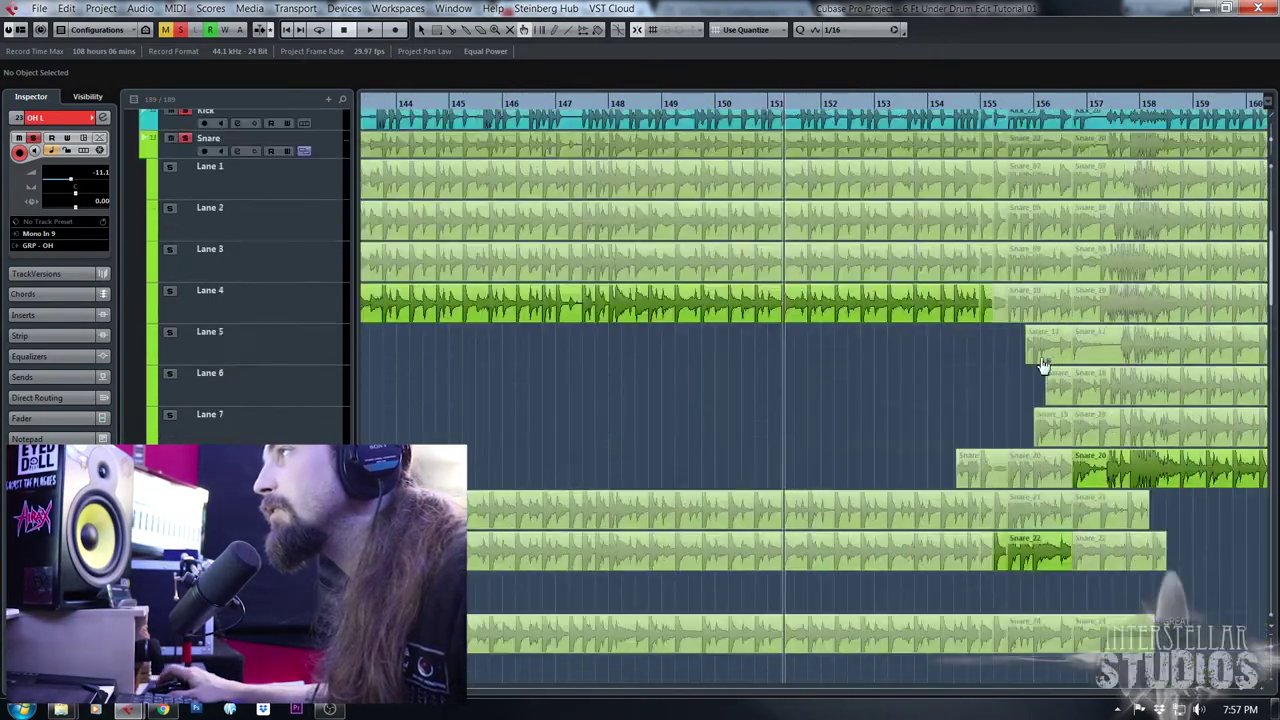
# Make Lane 4 active up to the beat 155.3 splice and play the comp on into the Lane 8 section
pyautogui.moveTo(993, 106); pyautogui.dragTo(580, 154)
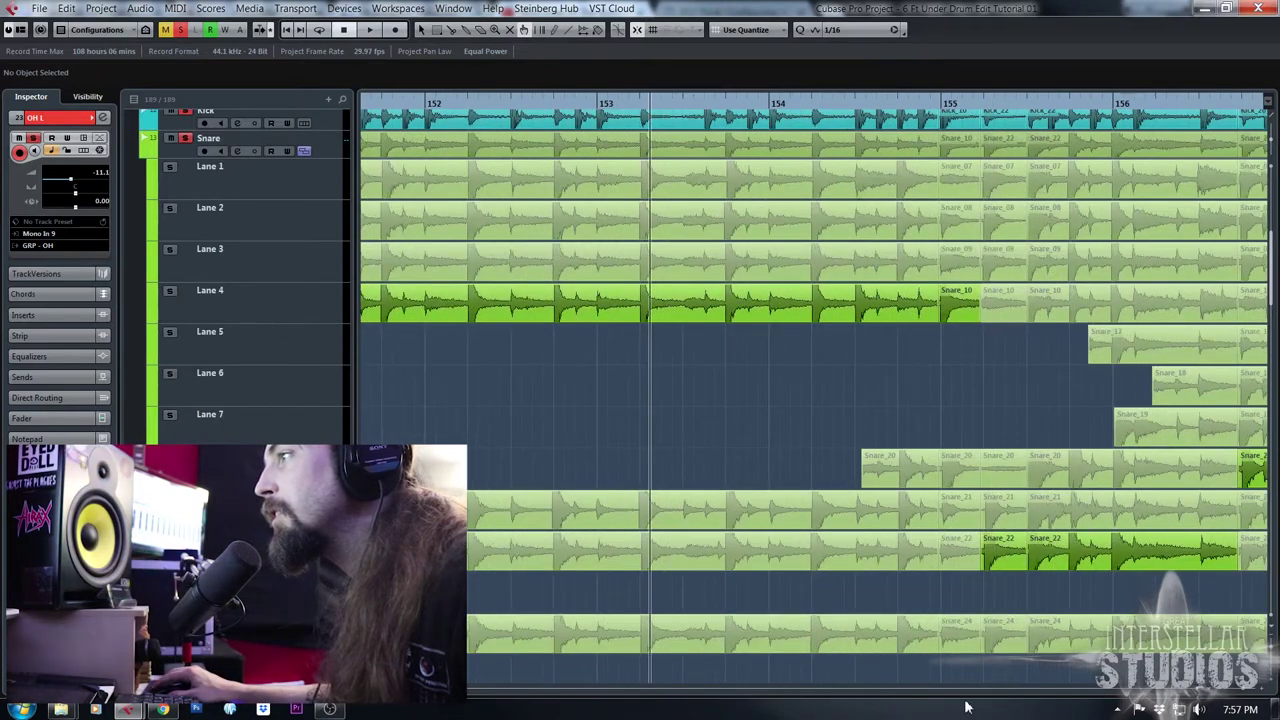
pyautogui.click(998, 320)
pyautogui.press('space')
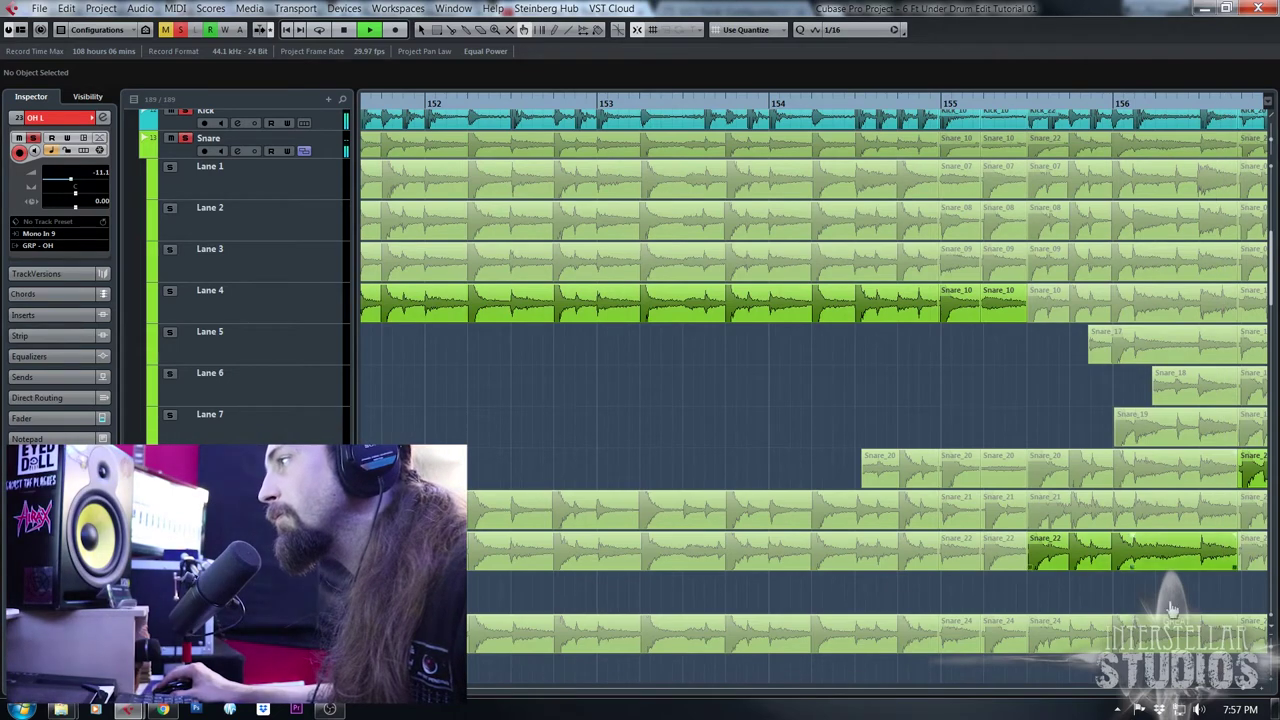
pyautogui.click(1064, 460)
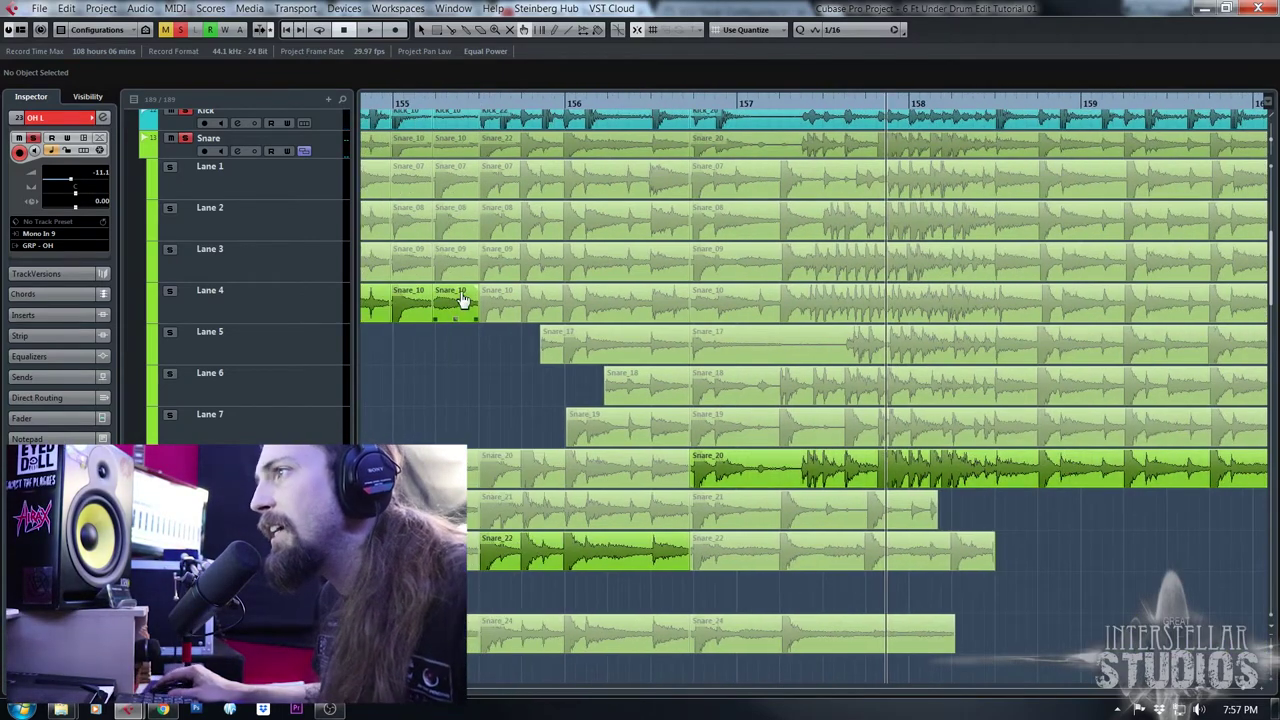
# Audition the fill from around bar 156 across the splice from Lane 10 to Lane 8 before bar 157
pyautogui.moveTo(634, 106); pyautogui.dragTo(597, 105)
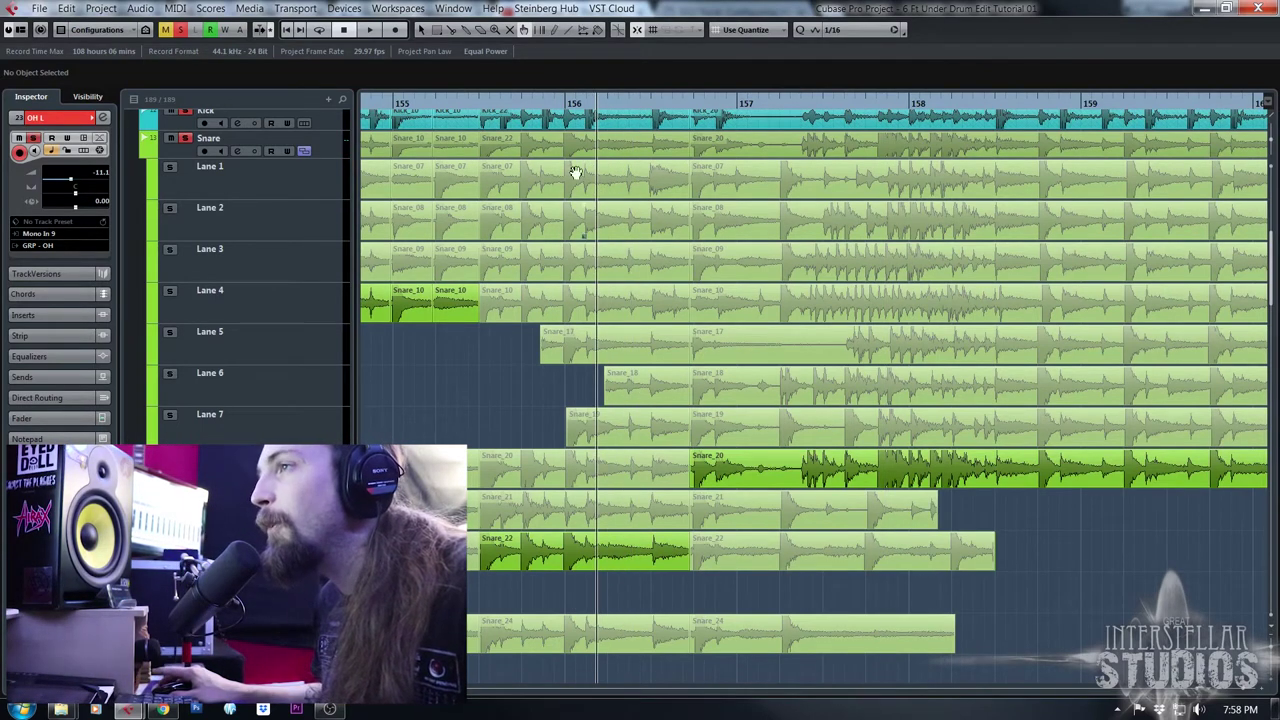
pyautogui.press('space')
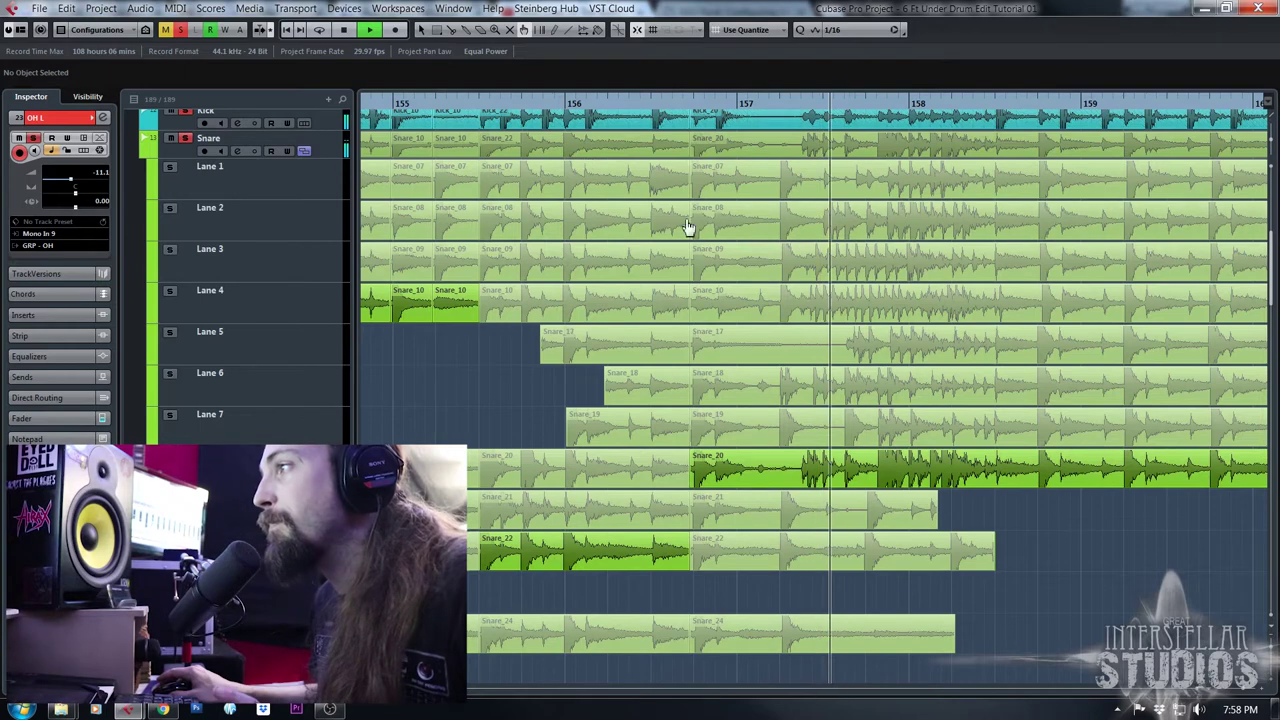
pyautogui.press('space')
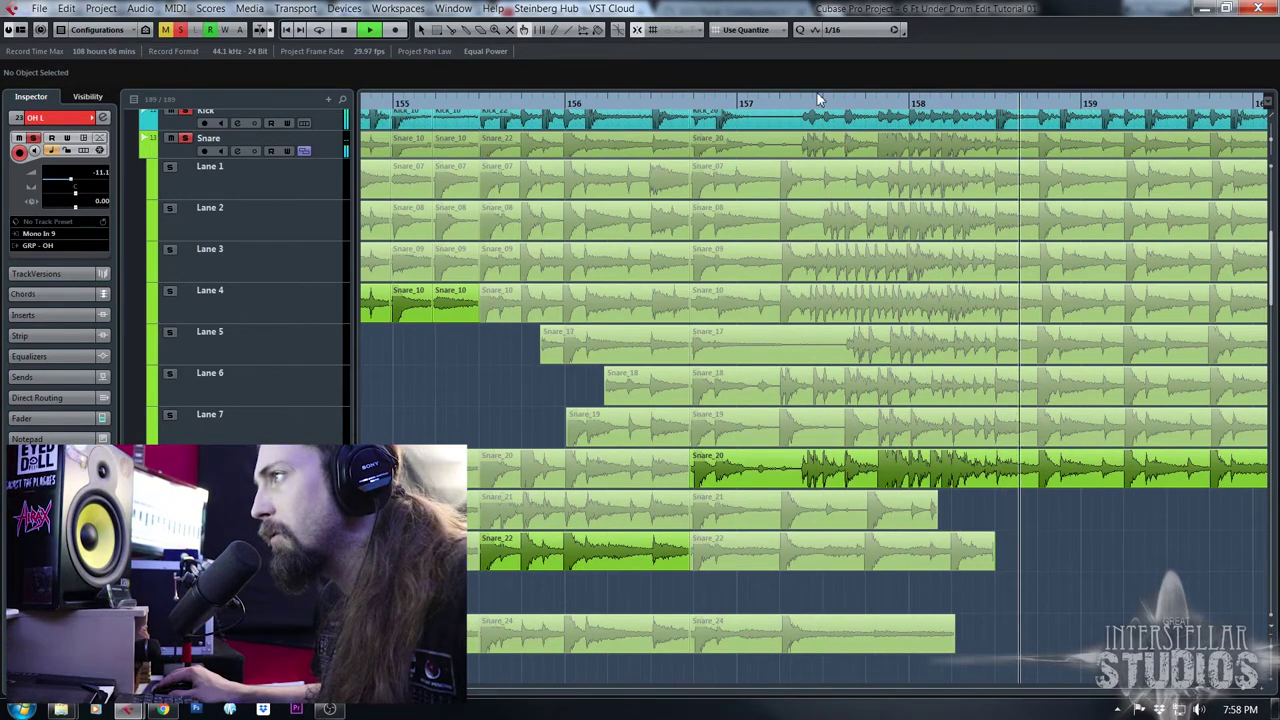
pyautogui.click(817, 102)
pyautogui.press('space')
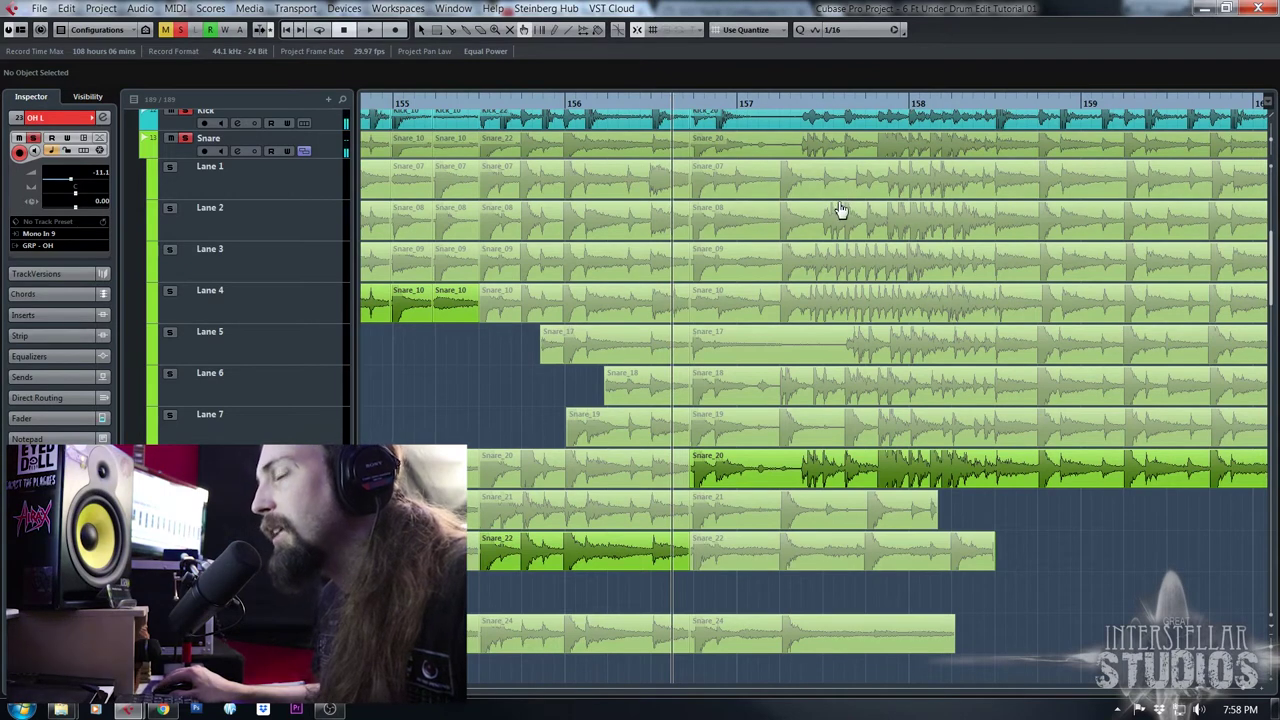
pyautogui.press('space')
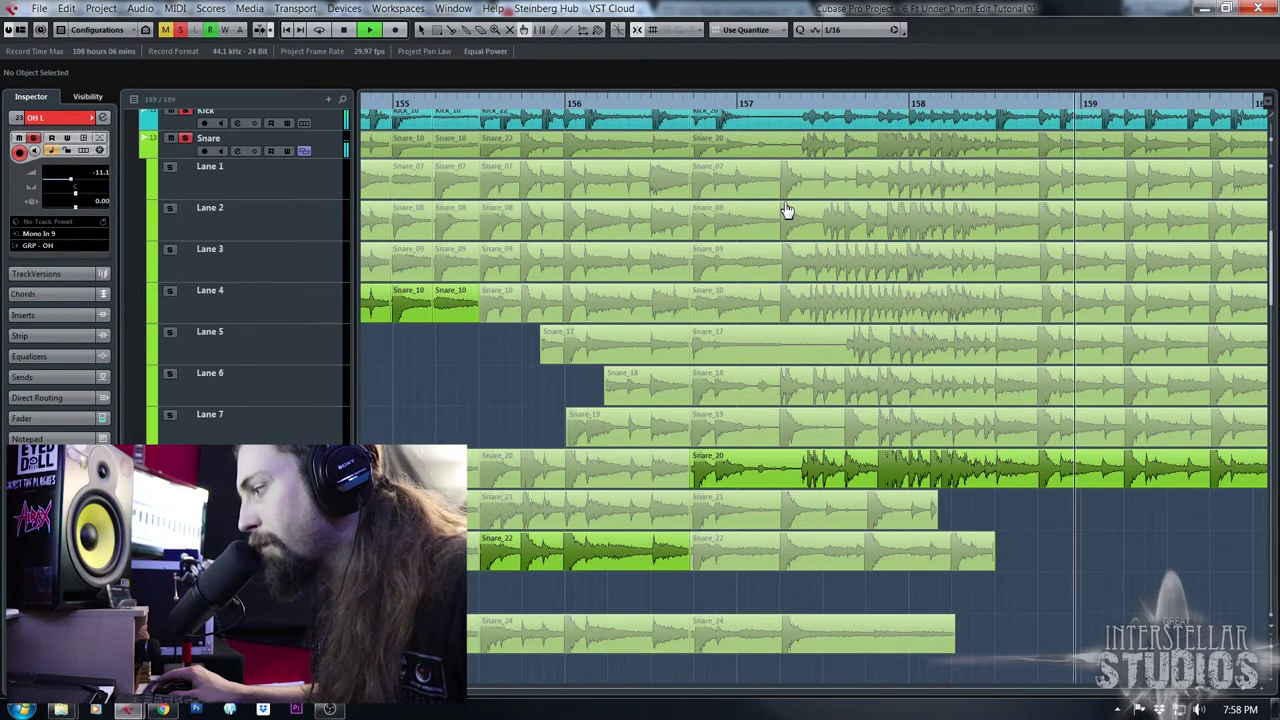
pyautogui.press('space')
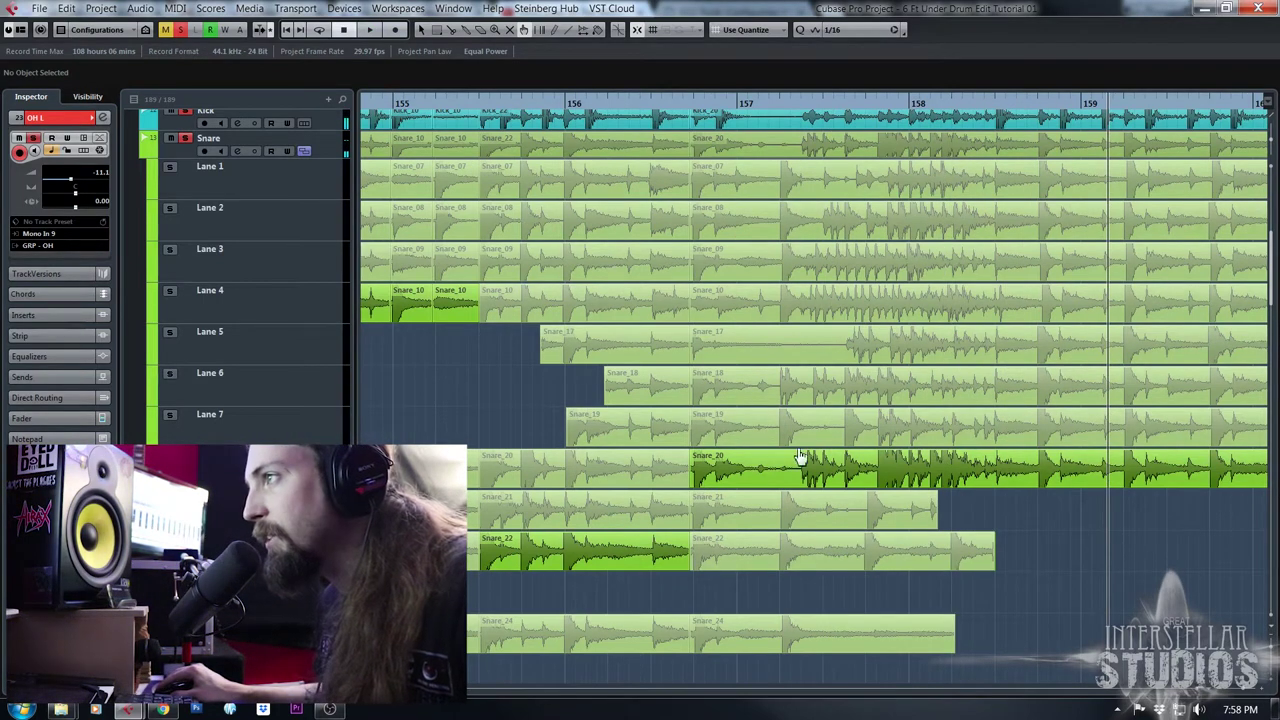
# Listen on through the Lane 8 take from around bar 159 towards bar 162
pyautogui.press('space')
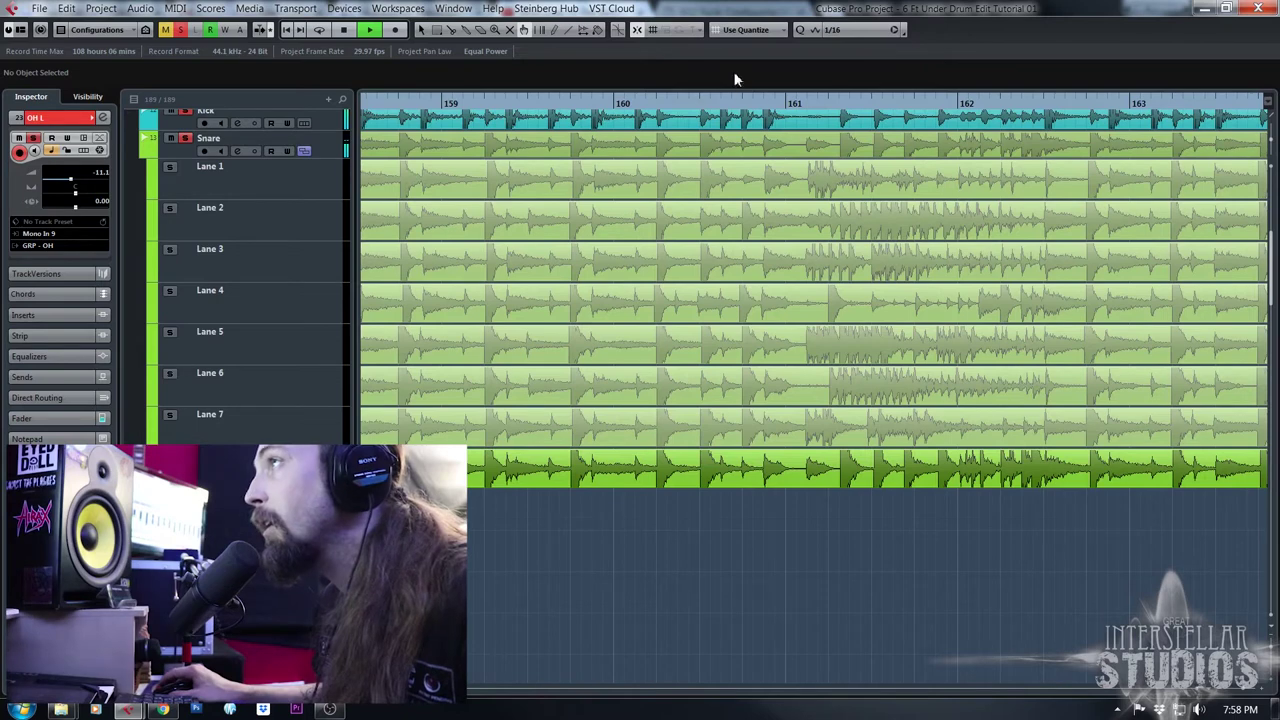
pyautogui.press('space')
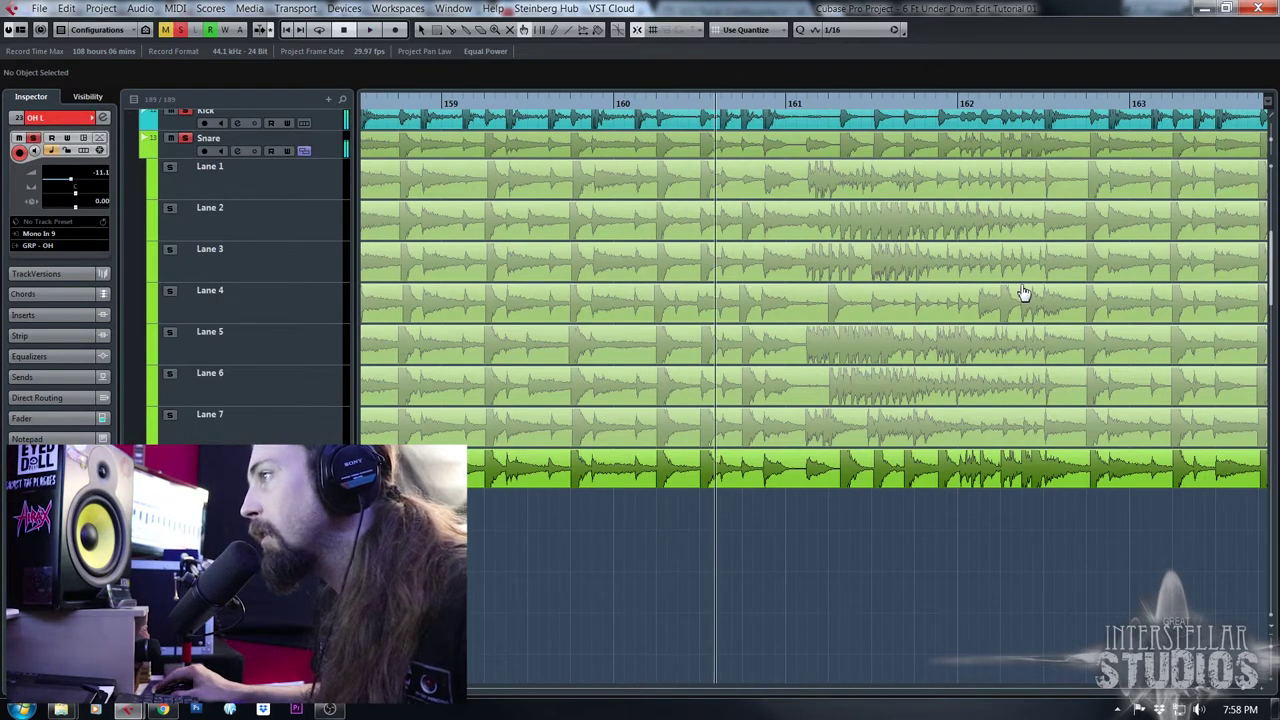
pyautogui.moveTo(742, 104); pyautogui.dragTo(710, 106)
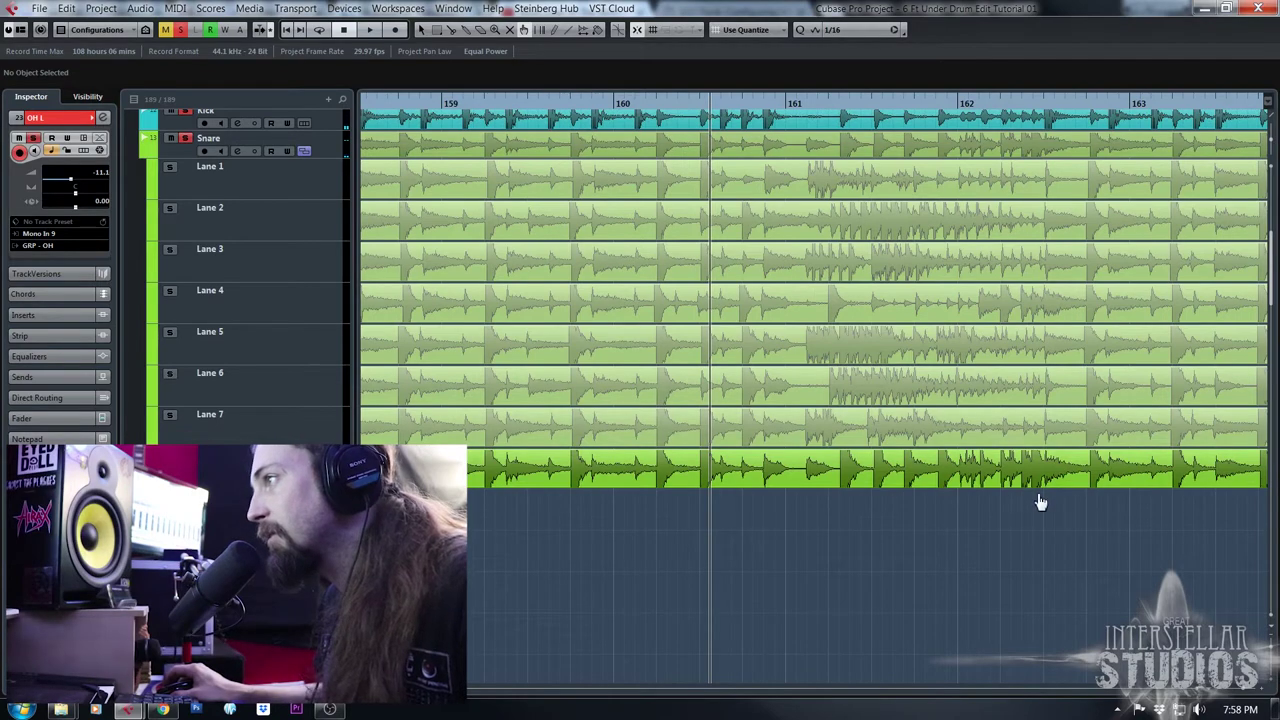
pyautogui.moveTo(782, 105); pyautogui.dragTo(778, 72)
pyautogui.press('space')
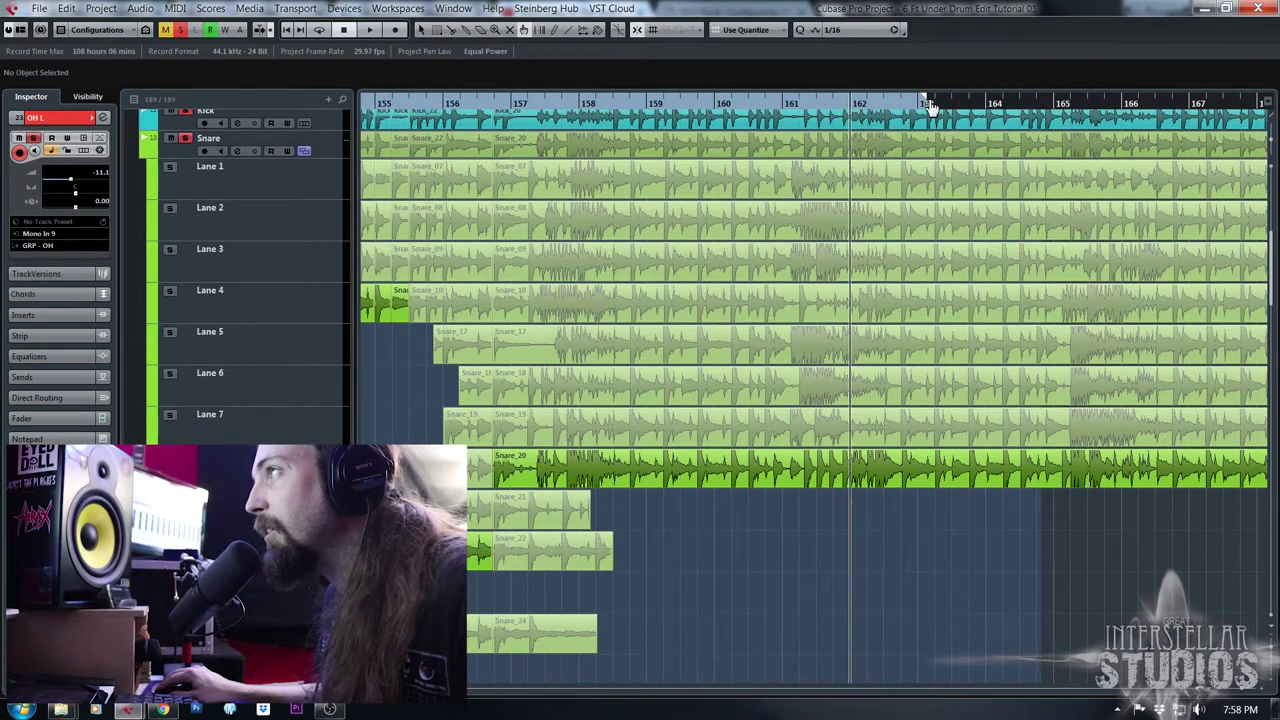
# Set the right locator just before bar 163 and play the Lane 8 take from bar 162 towards it
pyautogui.click(877, 104)
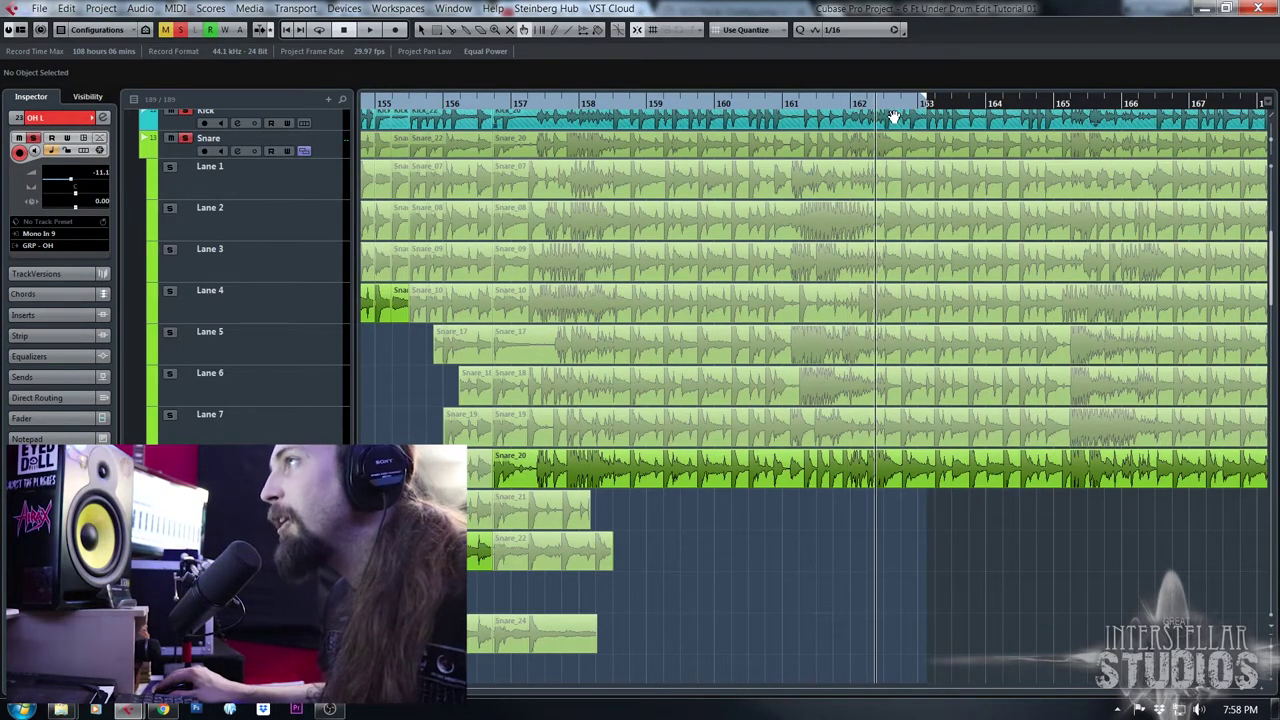
pyautogui.press('h')
pyautogui.press('h')
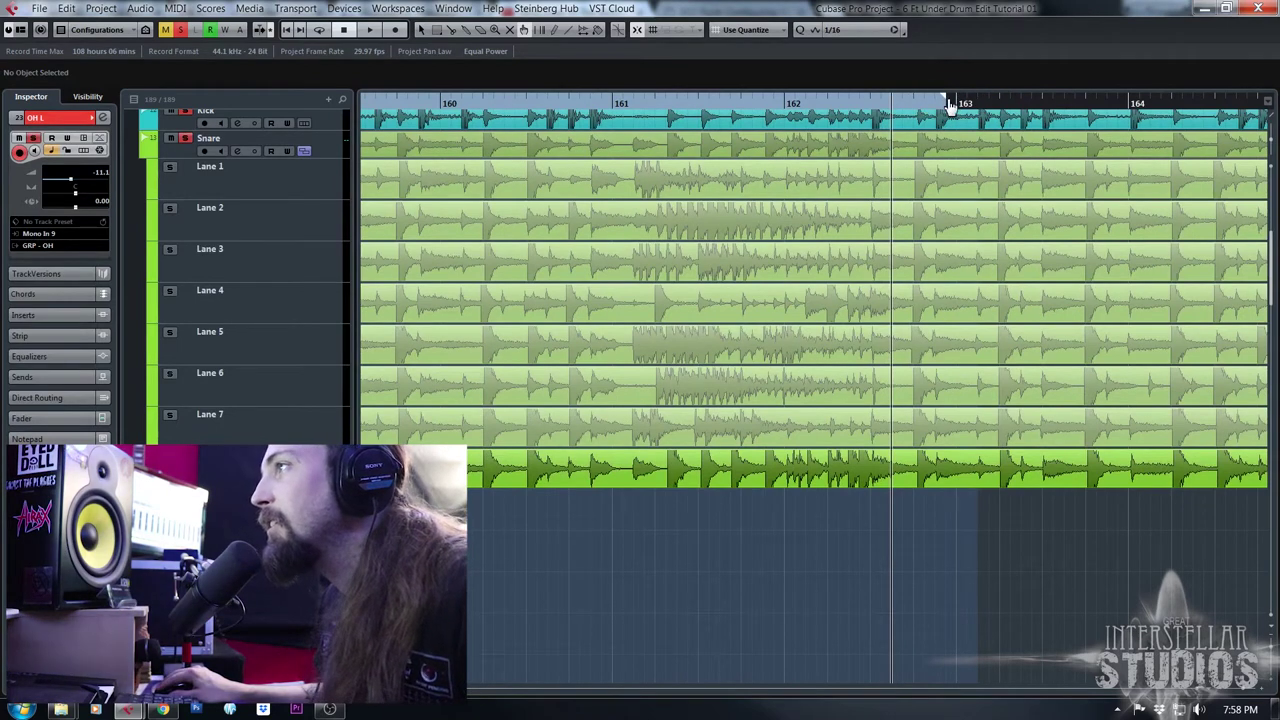
pyautogui.press('KP_0')
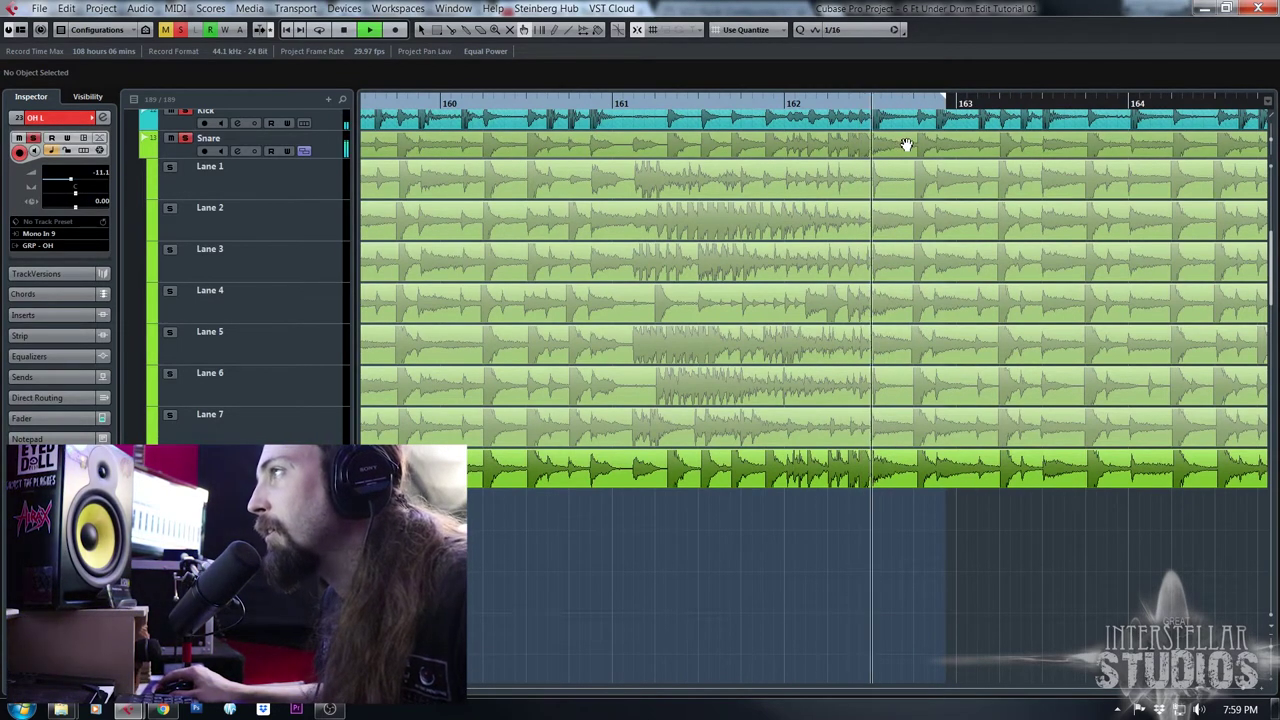
# Split the grouped takes at beat 162.4, just before the snare hit, and place the playhead at beat 162.3
pyautogui.press('h')
pyautogui.press('h')
pyautogui.press('h')
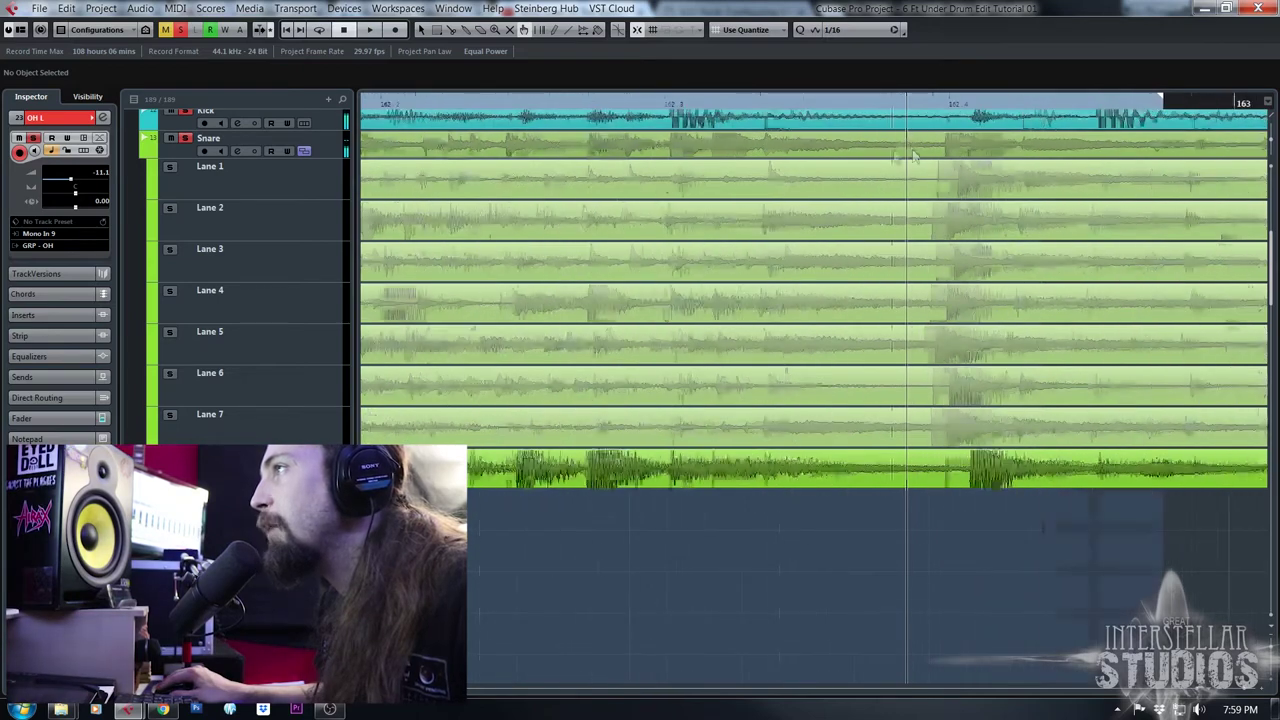
pyautogui.click(942, 436)
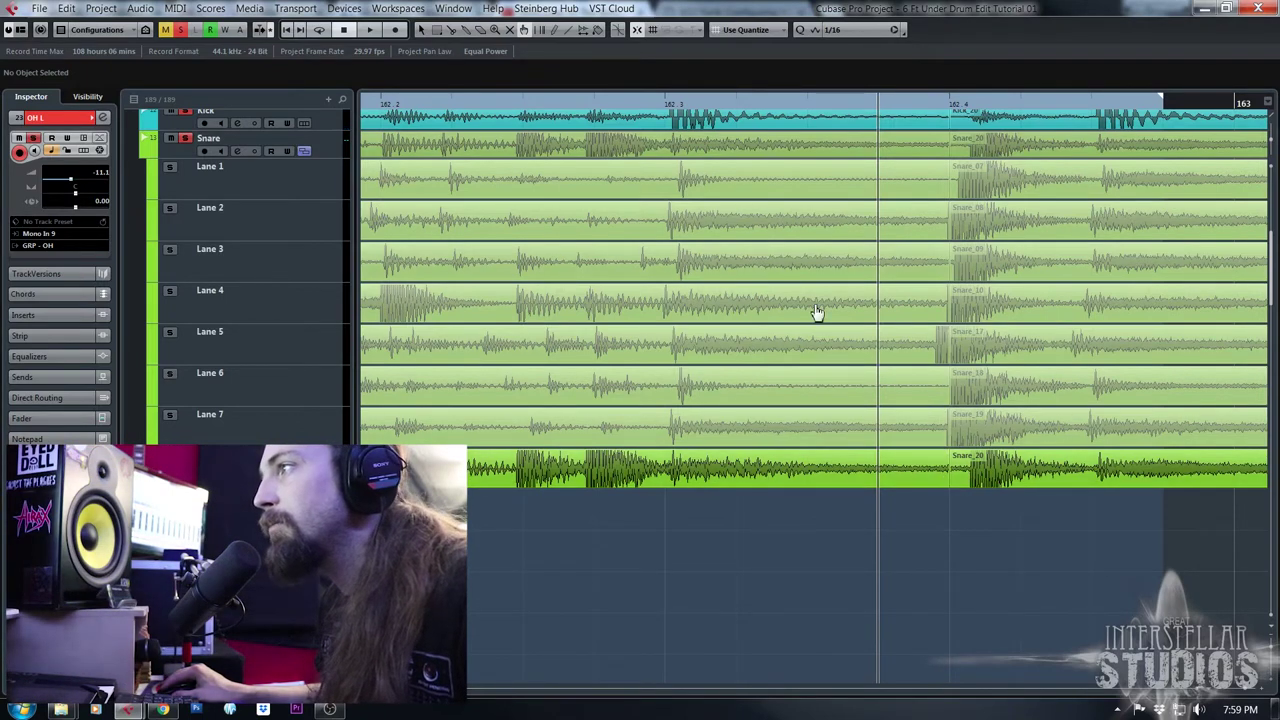
pyautogui.click(667, 101)
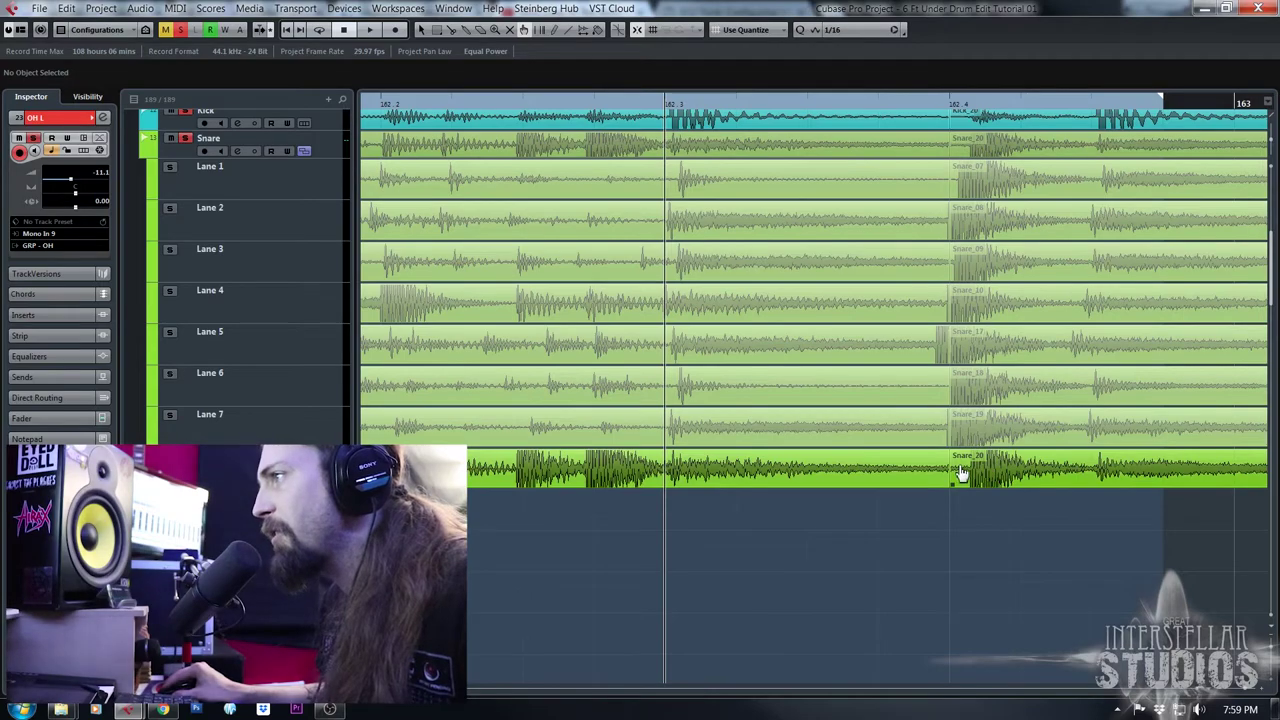
# Set the left locator to bar 130, at the start of the section, and play from there
pyautogui.press('g')
pyautogui.press('g')
pyautogui.press('g')
pyautogui.press('g')
pyautogui.press('g')
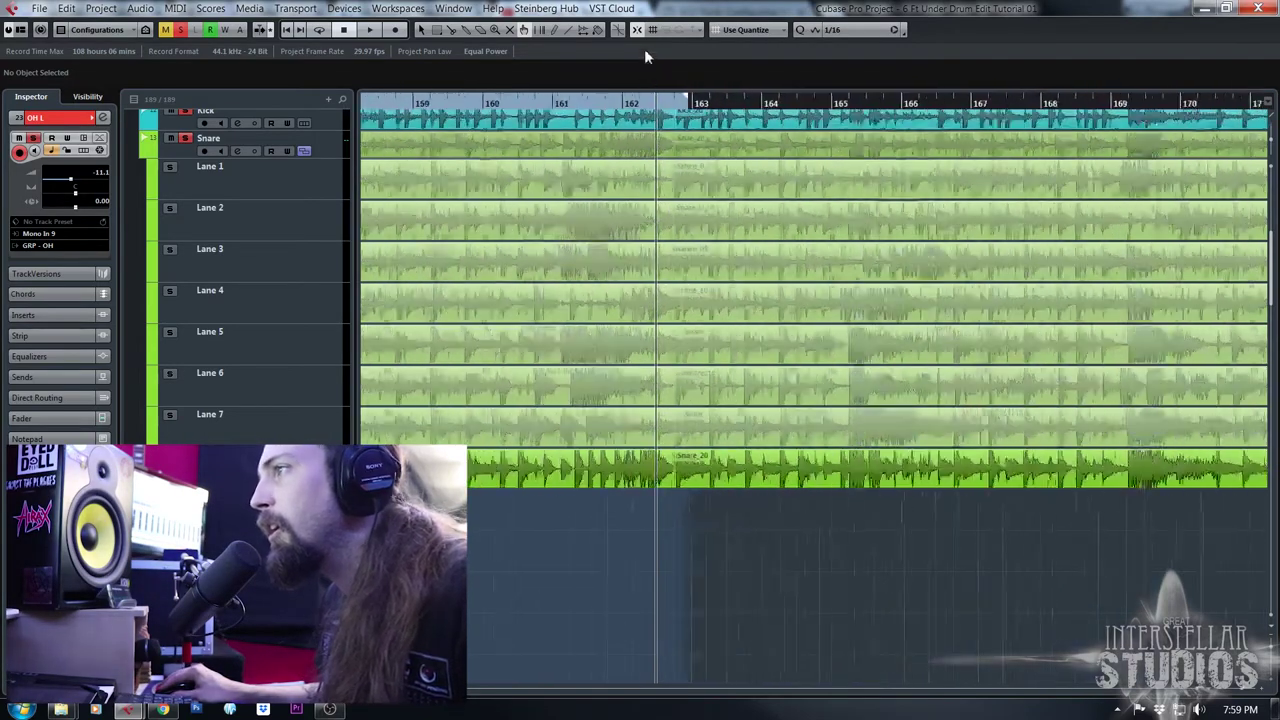
pyautogui.moveTo(612, 39); pyautogui.dragTo(329, 82)
pyautogui.moveTo(665, 101); pyautogui.dragTo(557, 46)
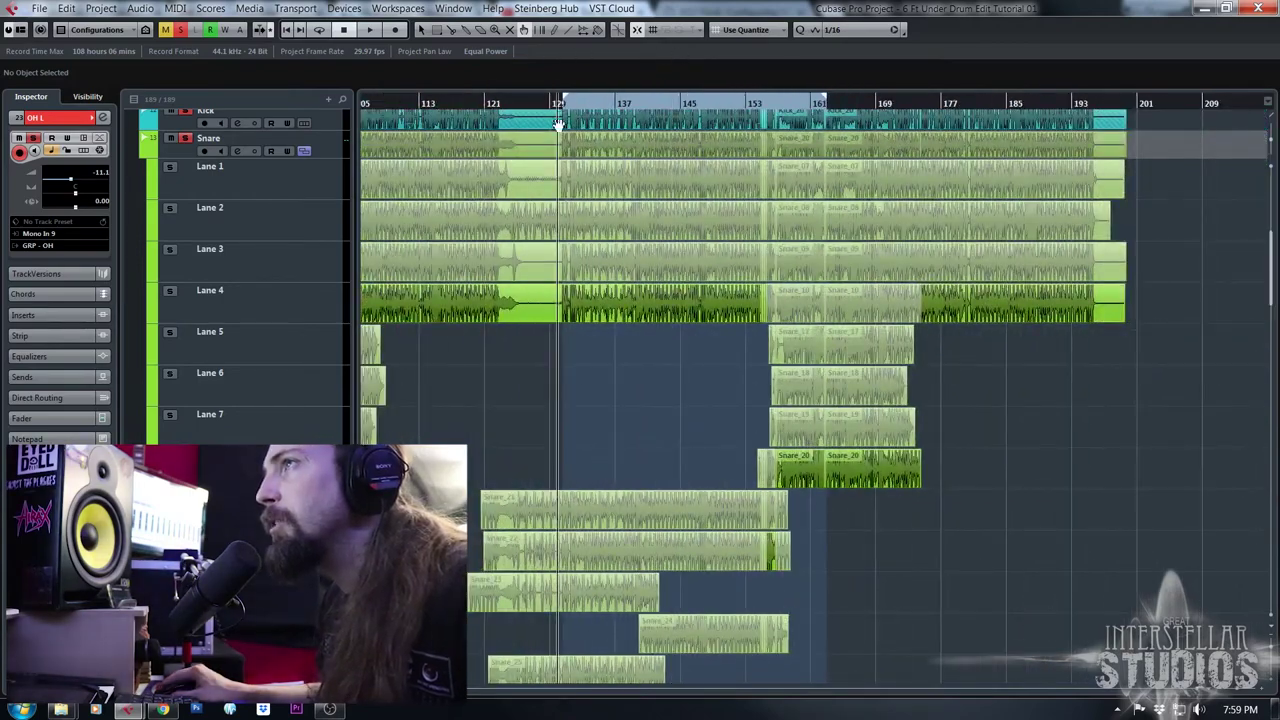
pyautogui.moveTo(562, 108); pyautogui.dragTo(549, 158)
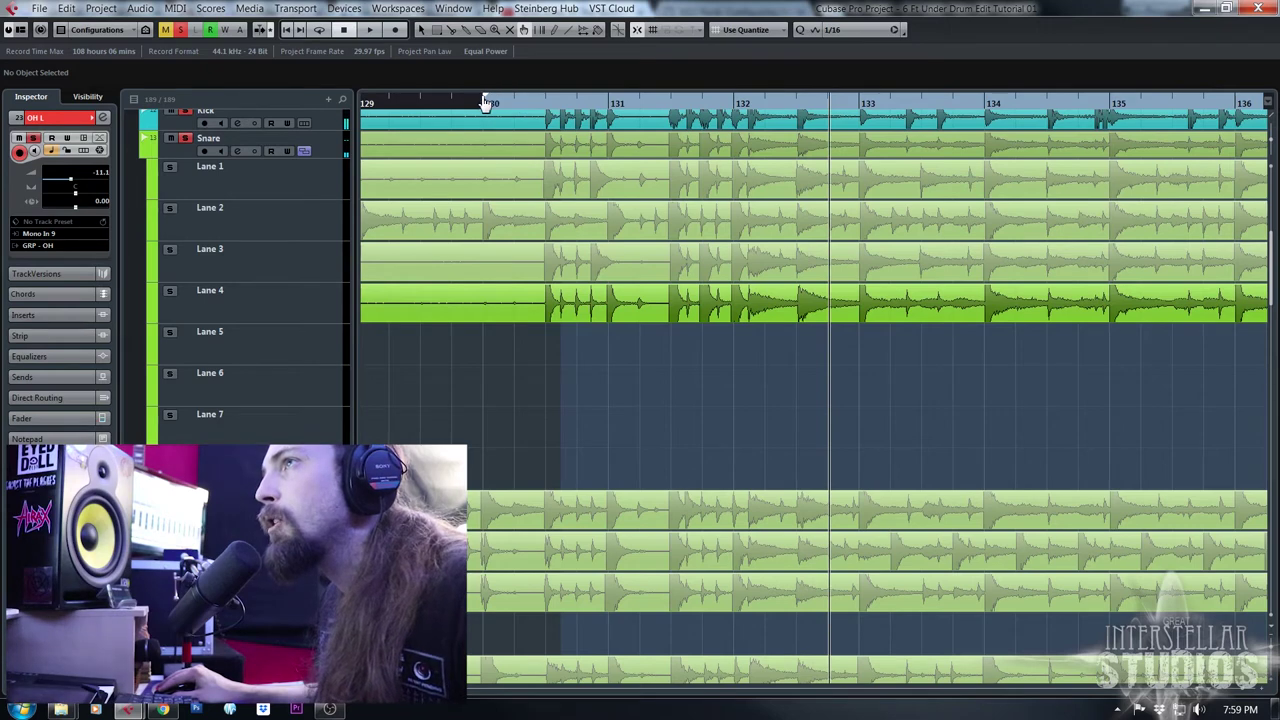
pyautogui.press('KP_1')
pyautogui.press('space')
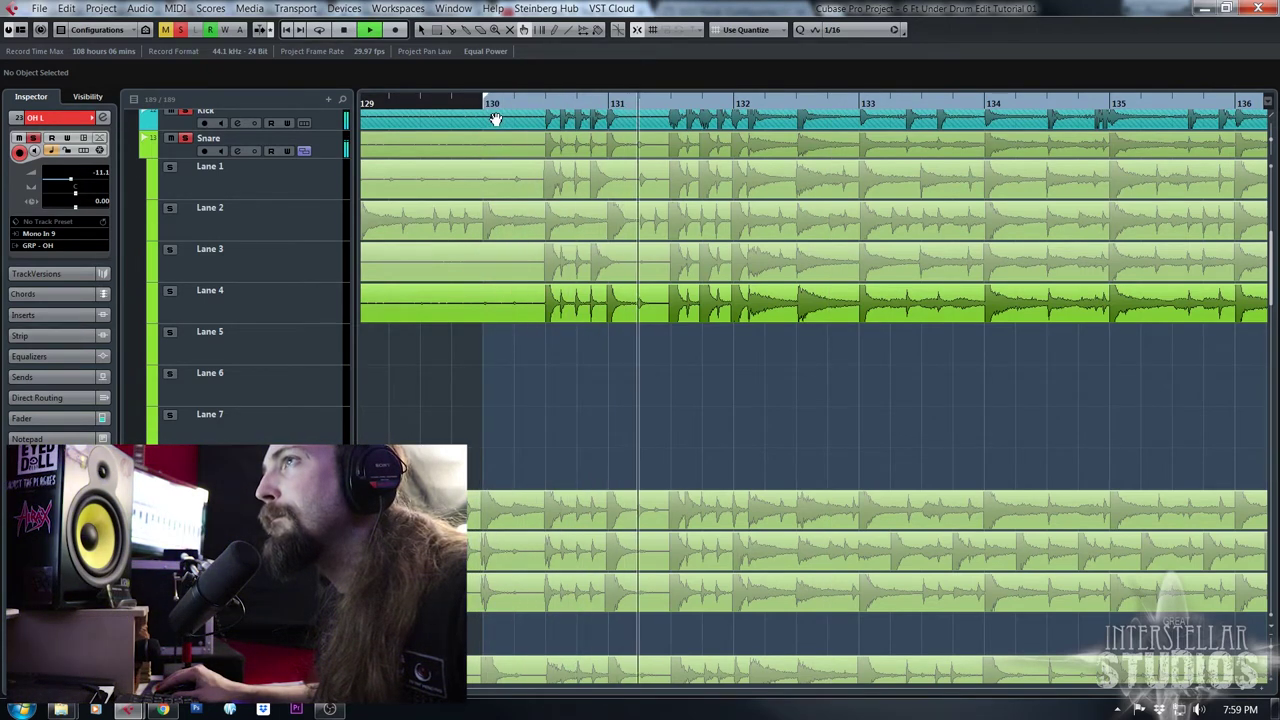
pyautogui.press('space')
pyautogui.moveTo(560, 105); pyautogui.dragTo(551, 69)
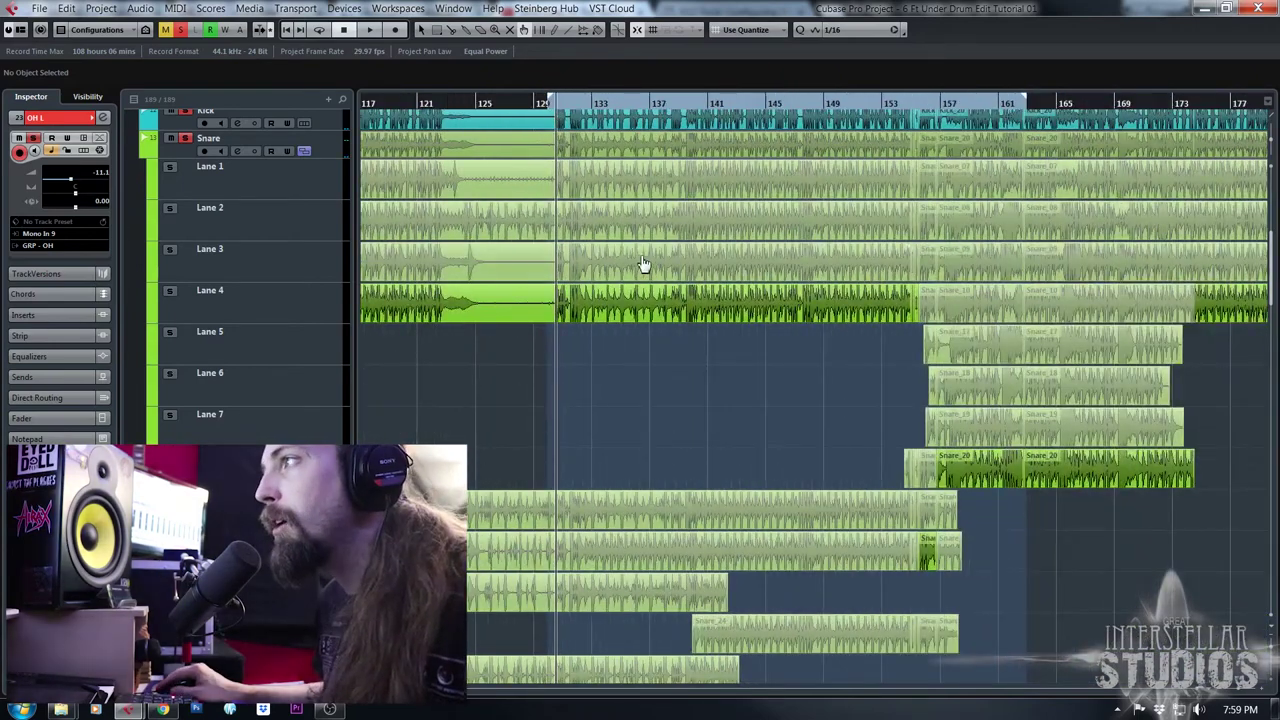
# Split the grouped drum takes at bar 130 and inspect the waveforms around the cut
pyautogui.moveTo(548, 103); pyautogui.dragTo(551, 157)
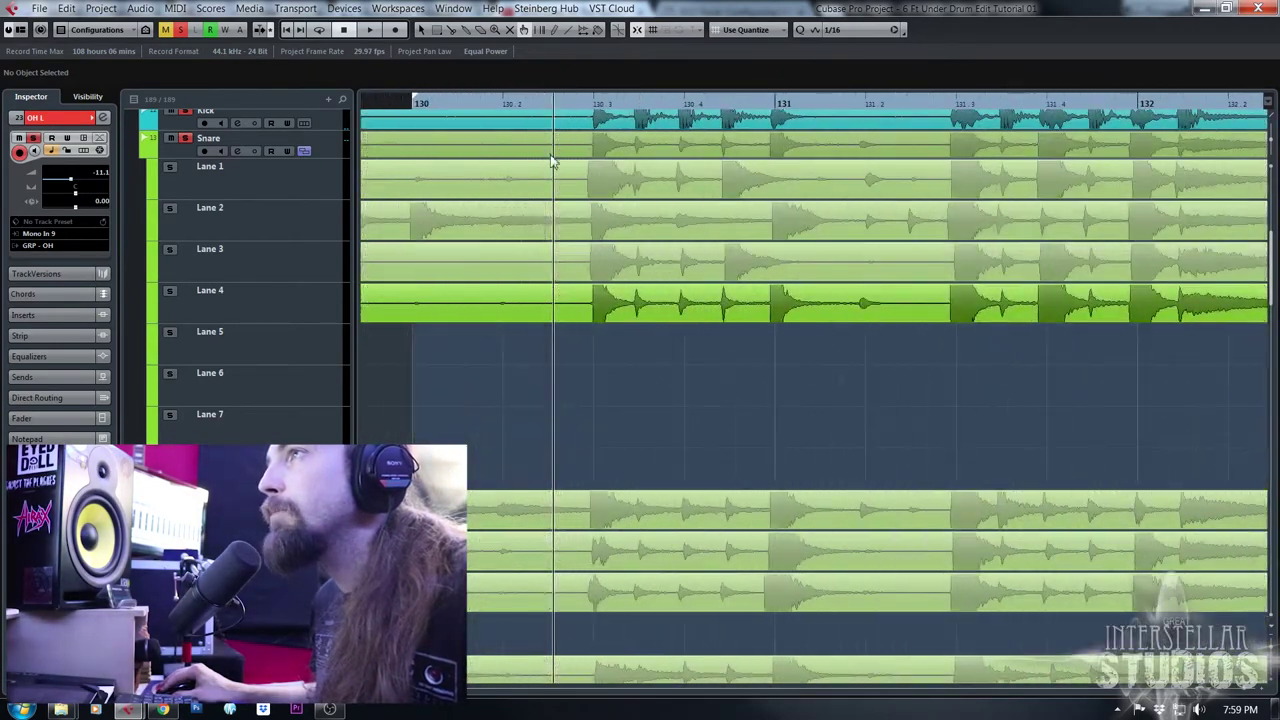
pyautogui.click(413, 157)
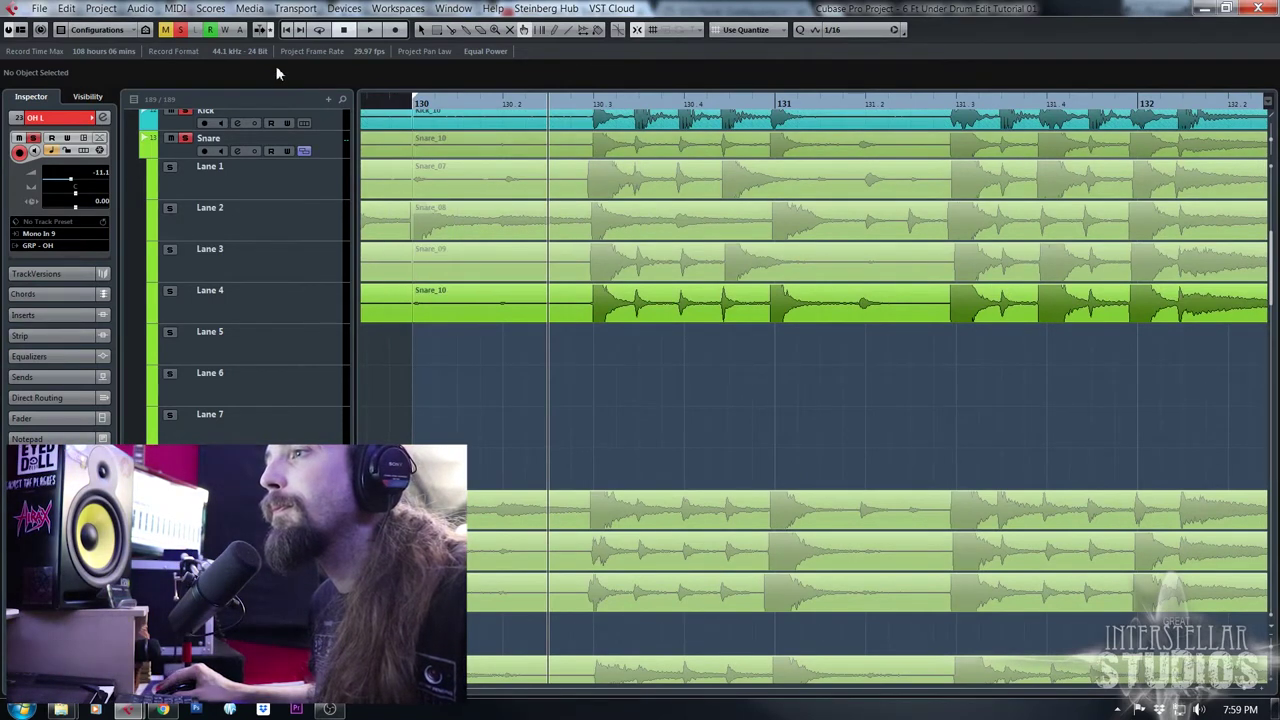
pyautogui.scroll(6, 404, 152)
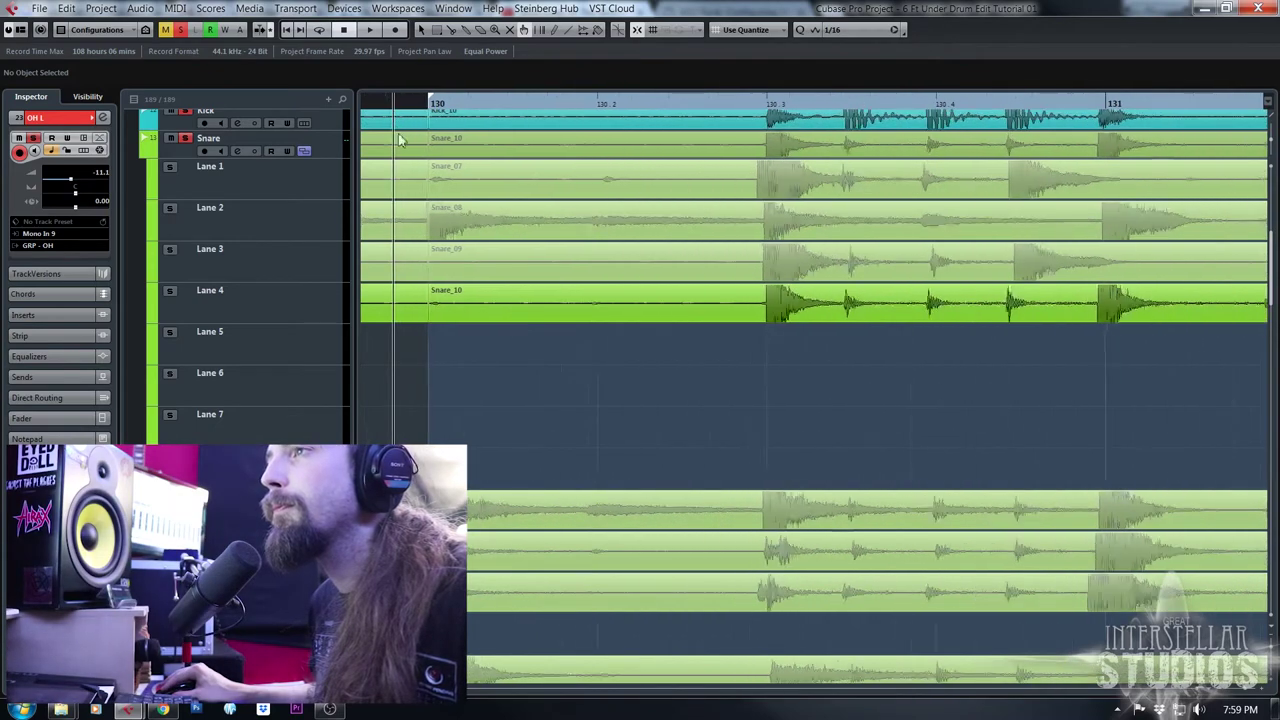
pyautogui.scroll(1, 404, 152)
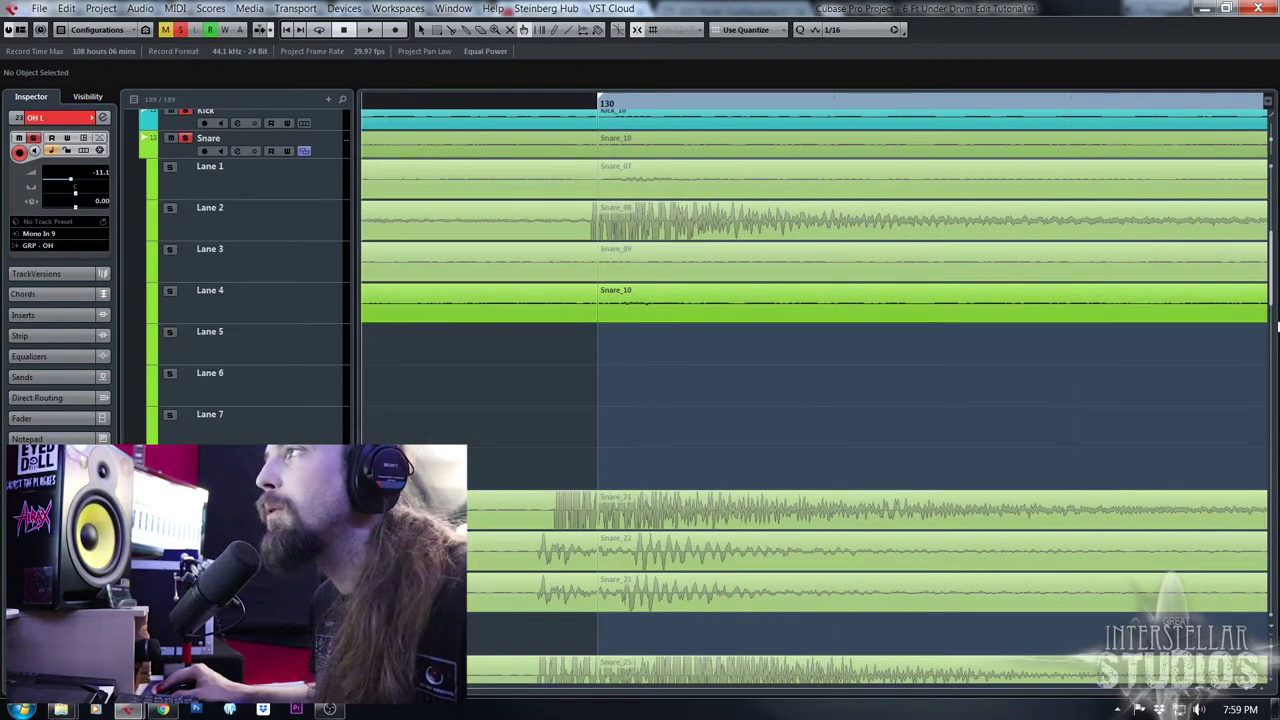
pyautogui.moveTo(1269, 141)
pyautogui.mouseDown()
pyautogui.moveTo(1270, 152)
pyautogui.moveTo(1270, 125)
pyautogui.moveTo(1272, 160)
pyautogui.moveTo(1272, 125)
pyautogui.mouseUp()
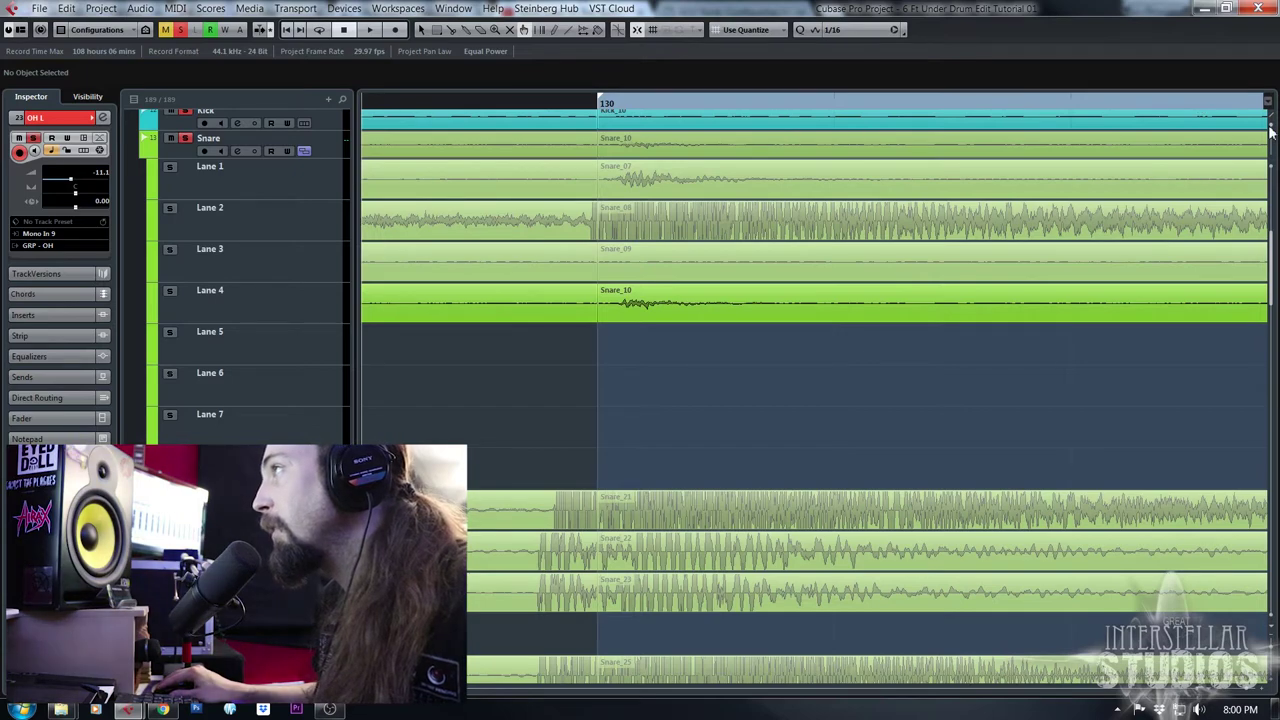
pyautogui.moveTo(1272, 131); pyautogui.dragTo(1275, 148)
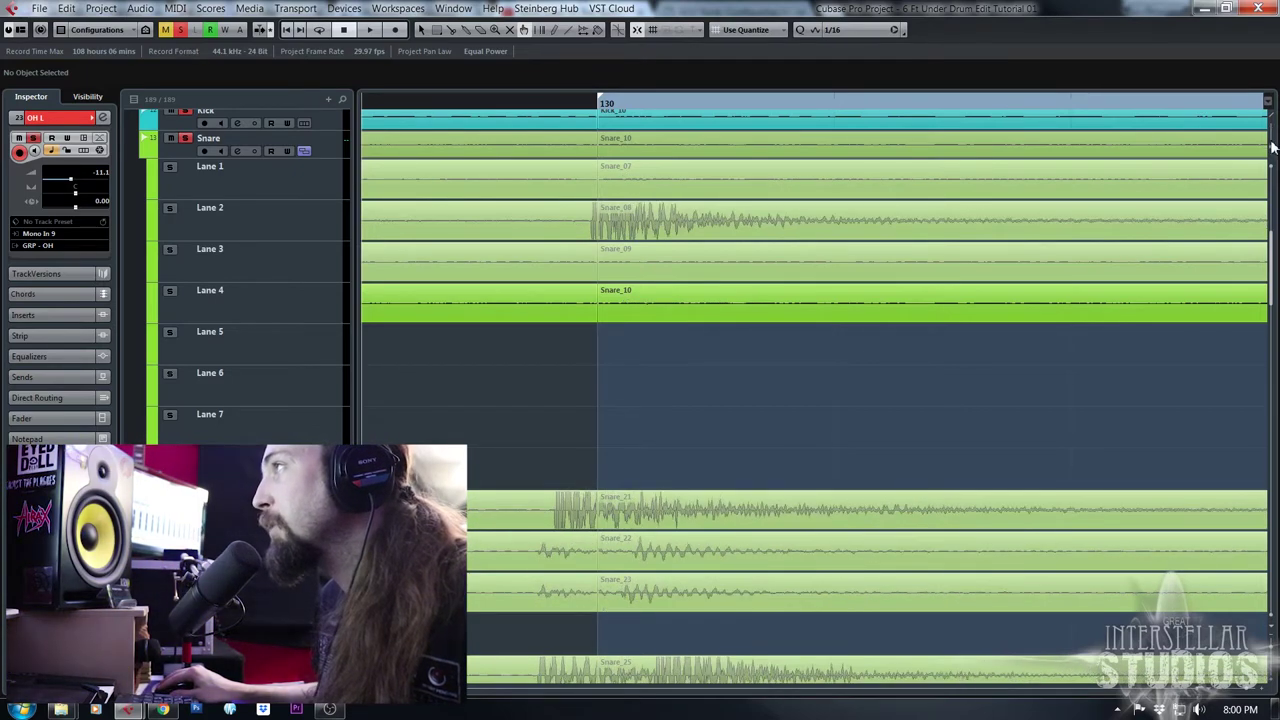
# Hide the Snare track's take lanes so that all the drum tracks are listed together
pyautogui.click(761, 104)
pyautogui.press('g')
pyautogui.press('g')
pyautogui.press('g')
pyautogui.press('g')
pyautogui.press('g')
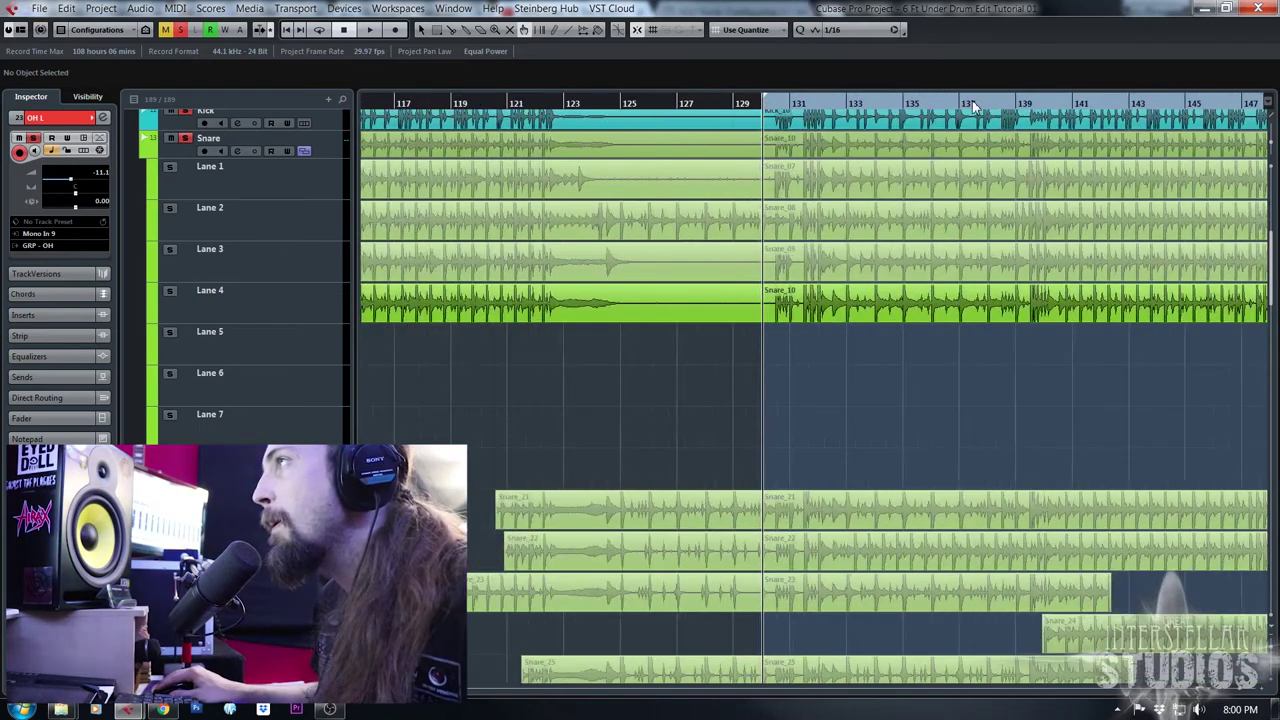
pyautogui.click(968, 104)
pyautogui.press('g')
pyautogui.press('g')
pyautogui.press('g')
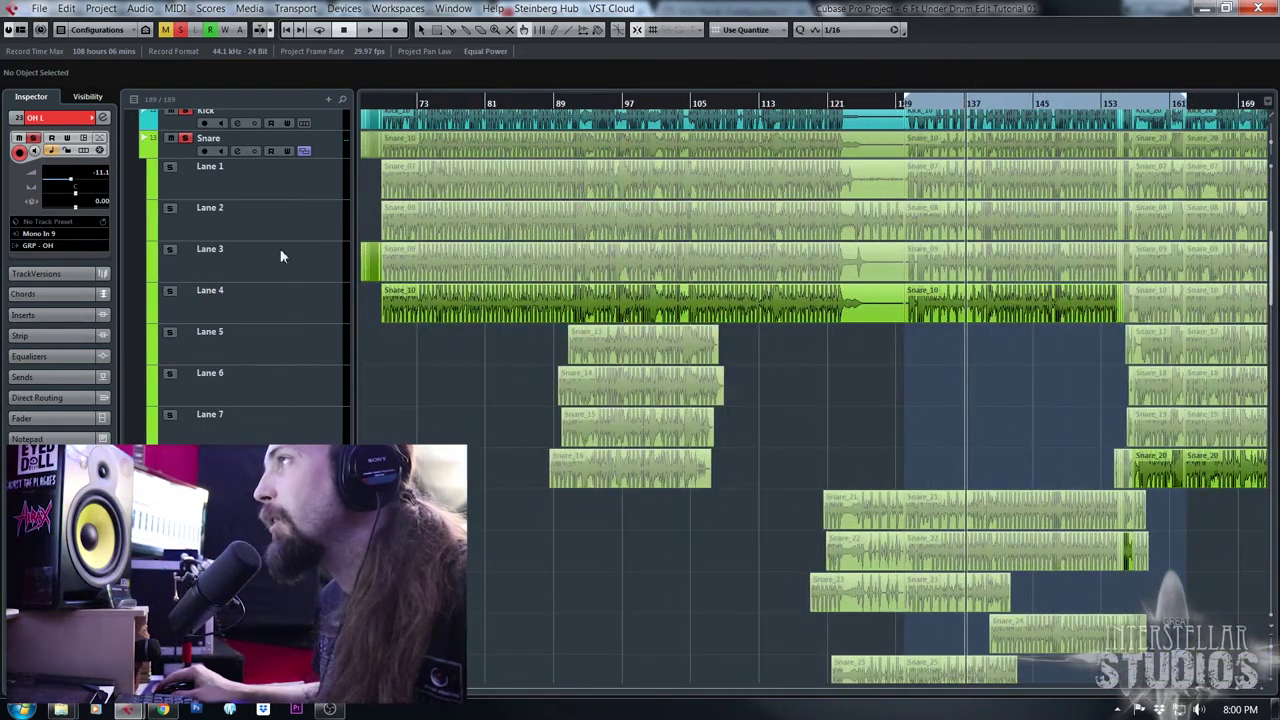
pyautogui.click(304, 152)
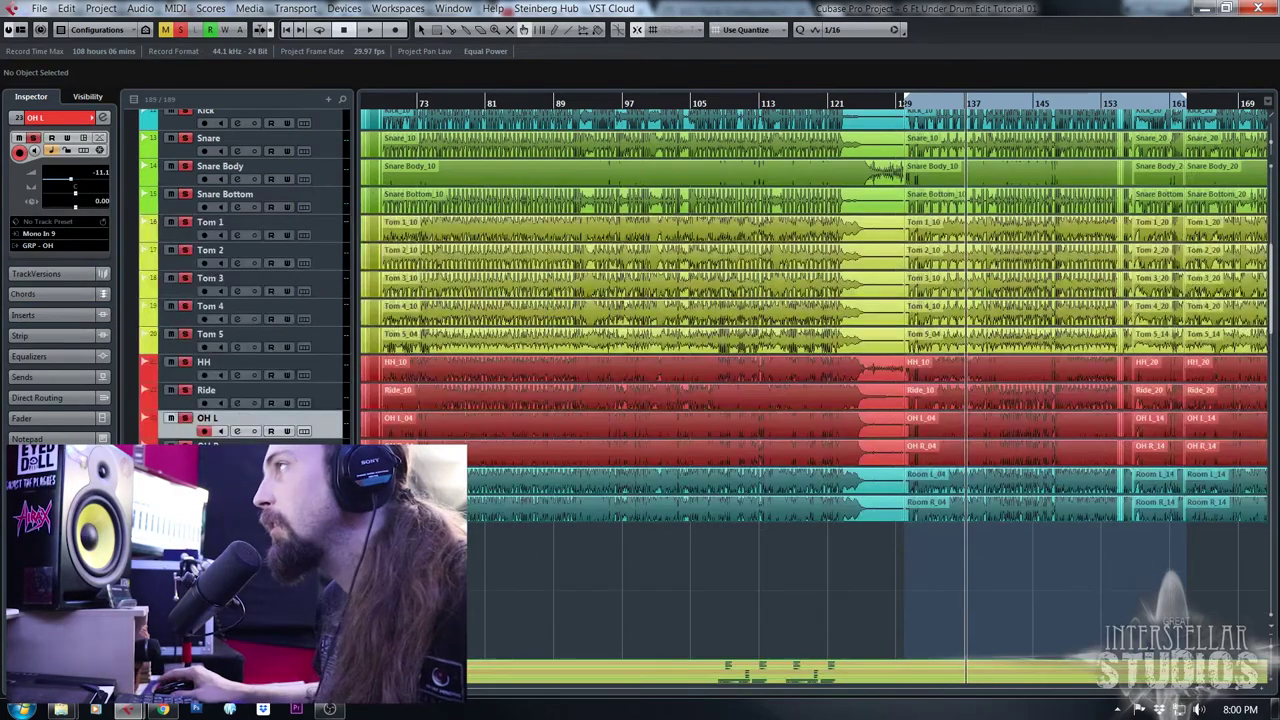
# Select all the comped drum events from bar 130 to just before bar 163 across the Drum Tracking folder
pyautogui.moveTo(930, 107); pyautogui.dragTo(882, 122)
pyautogui.hscroll(3, 1085, 567)
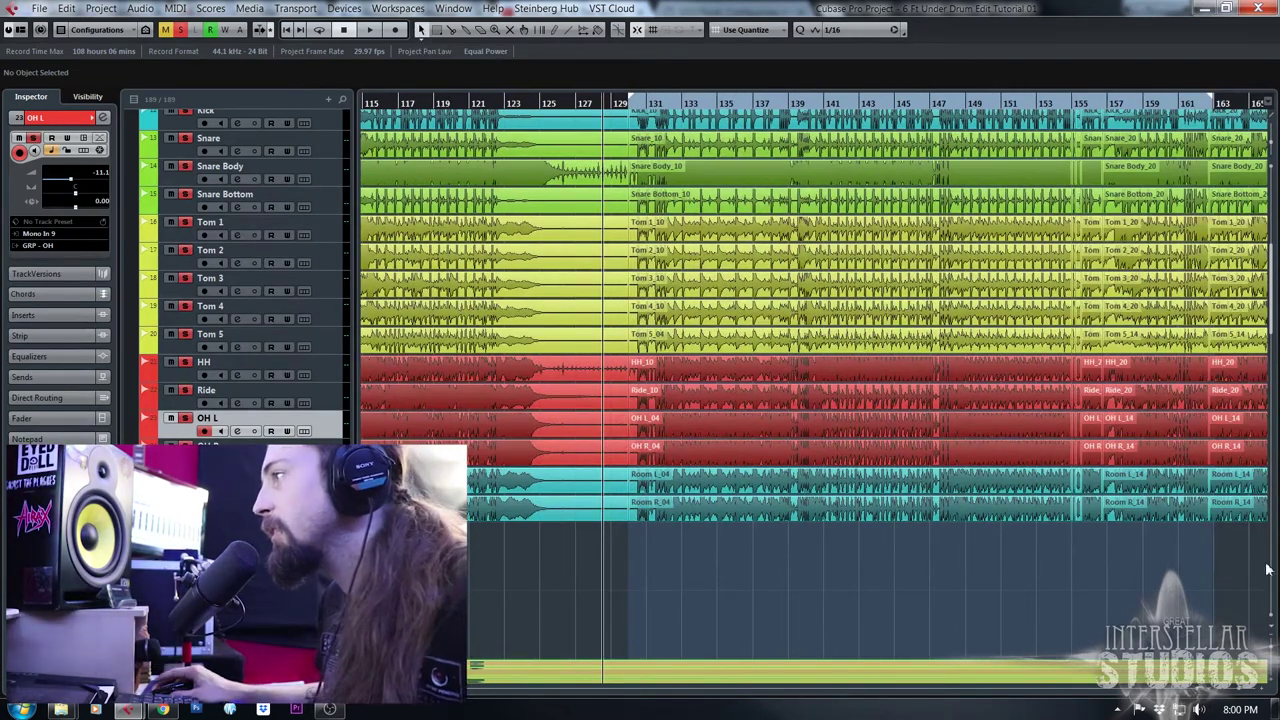
pyautogui.moveTo(1198, 549); pyautogui.dragTo(640, 245)
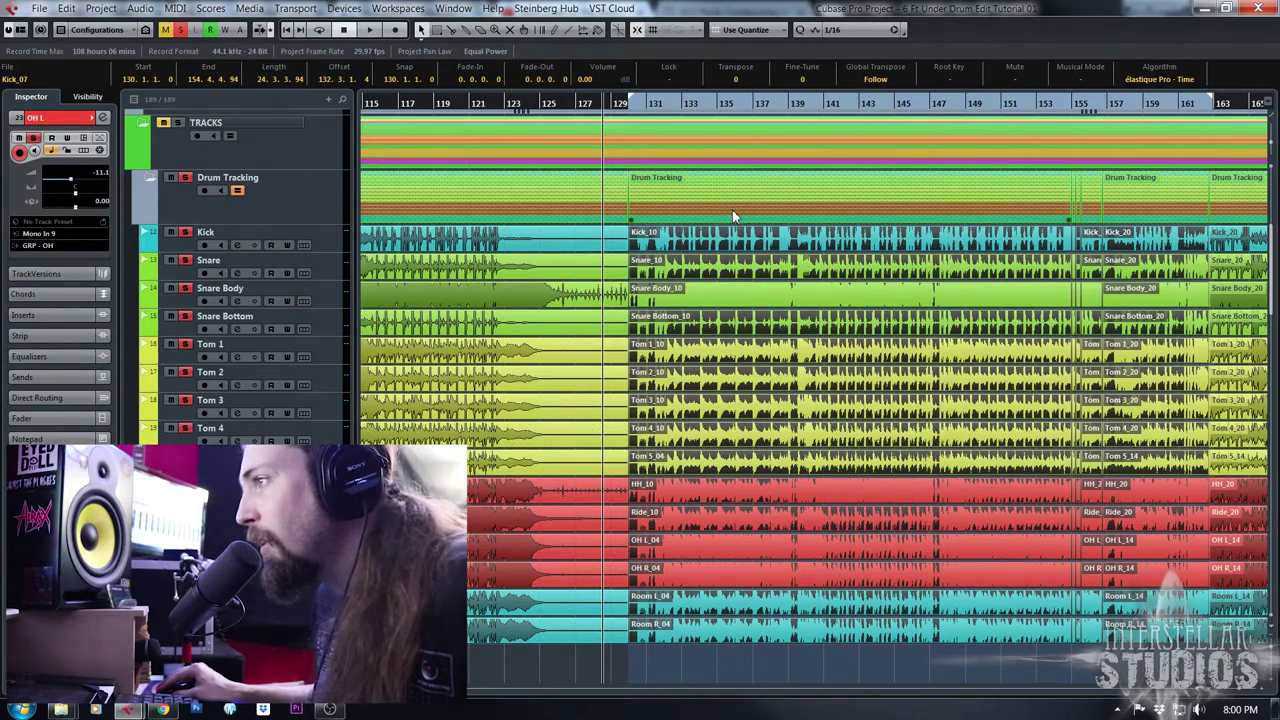
pyautogui.moveTo(724, 112); pyautogui.dragTo(713, 62)
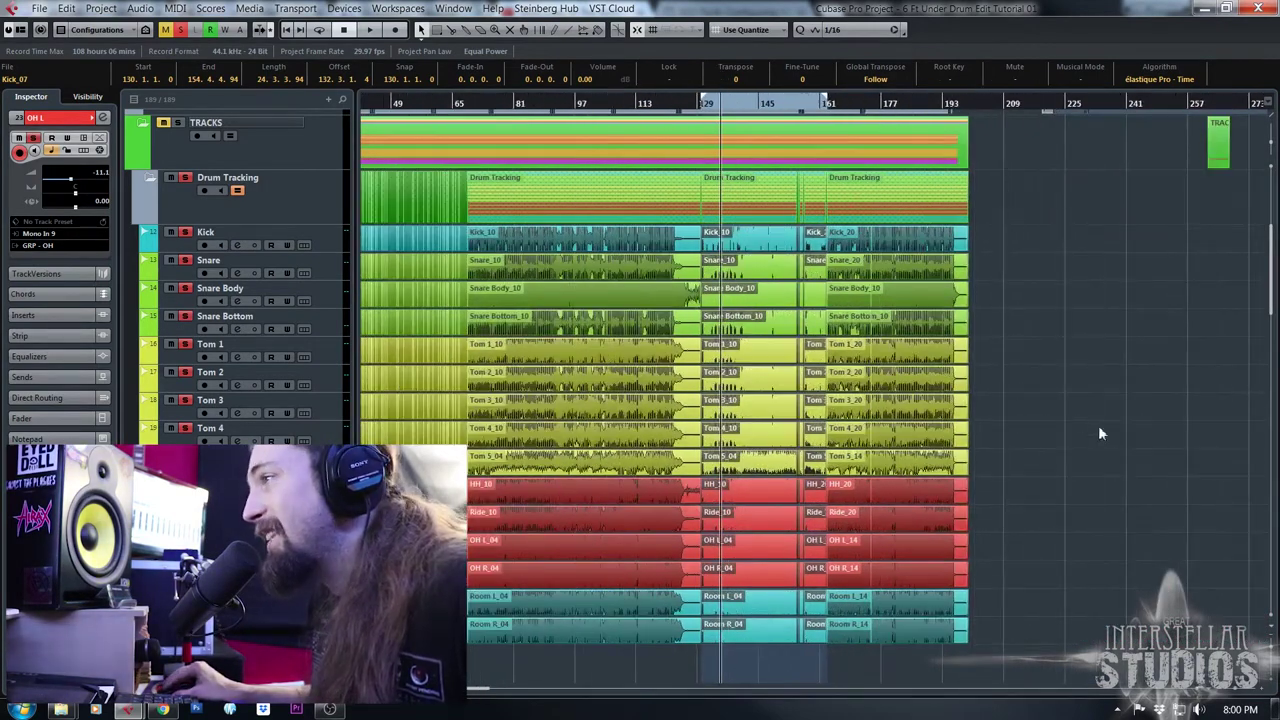
# Save the project under the new name 6 Ft Under Drum Edit Tutorial 02.cpr
pyautogui.click(39, 9)
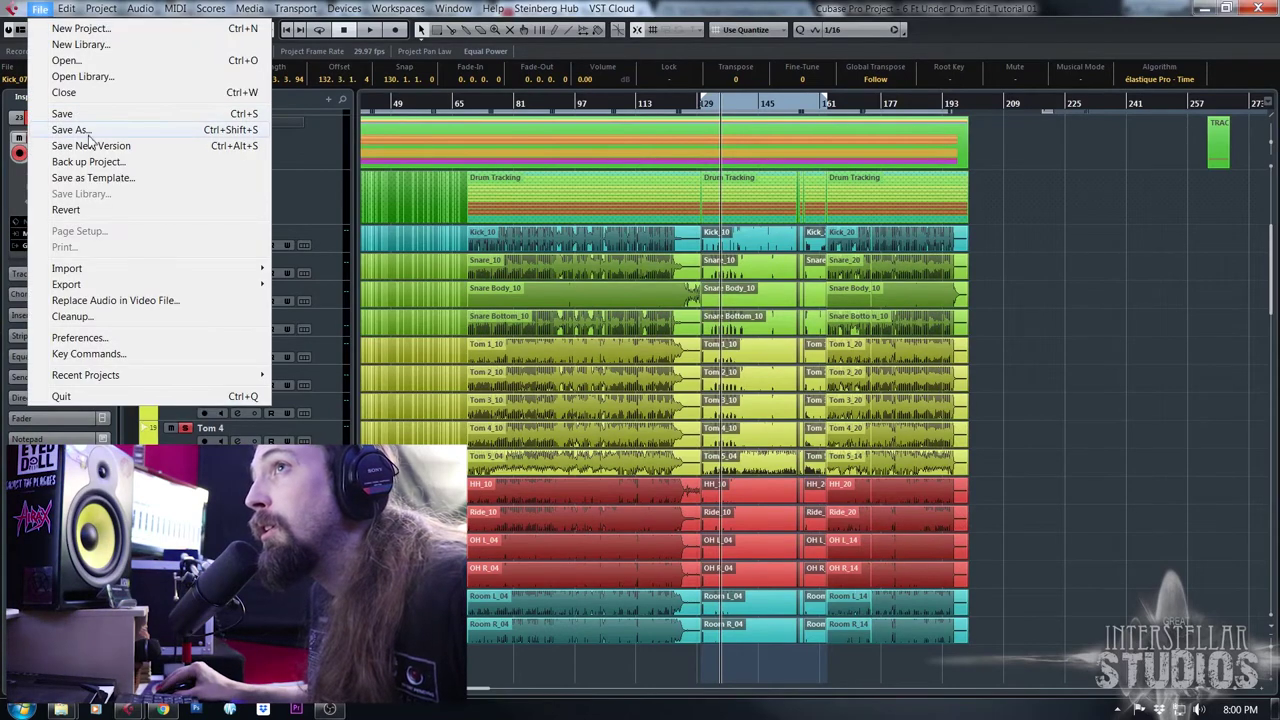
pyautogui.click(87, 133)
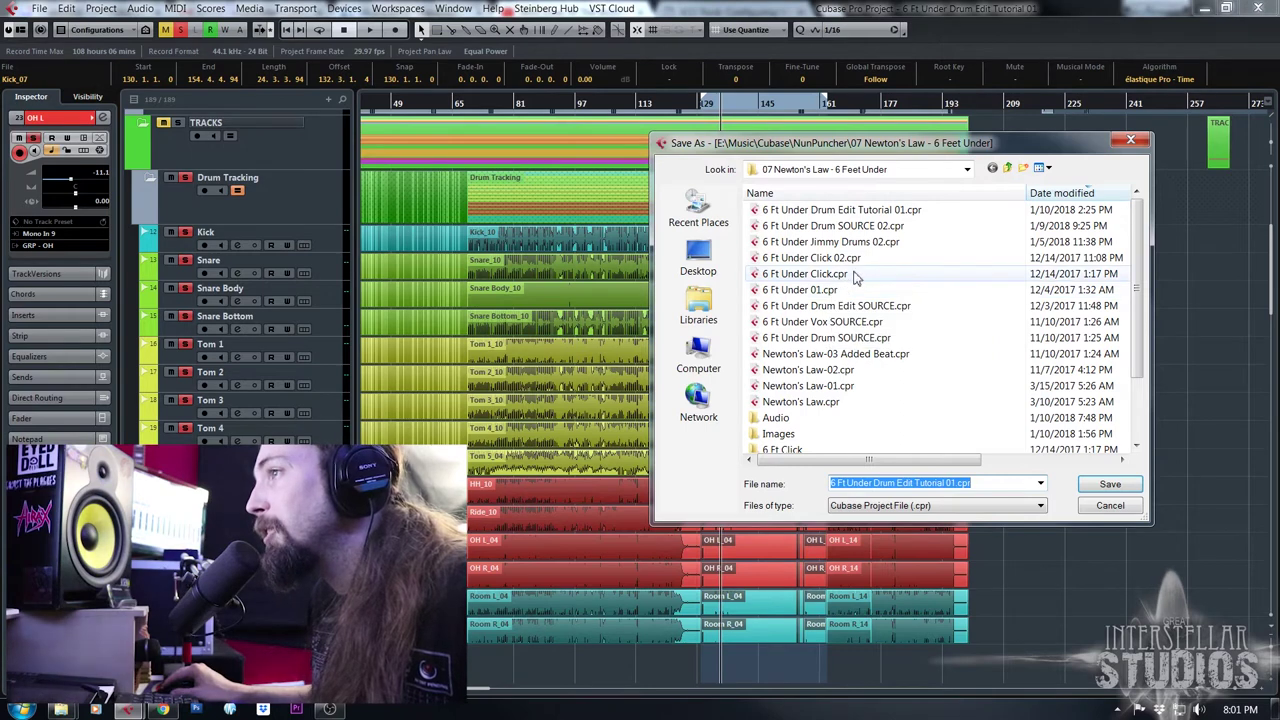
pyautogui.click(959, 484)
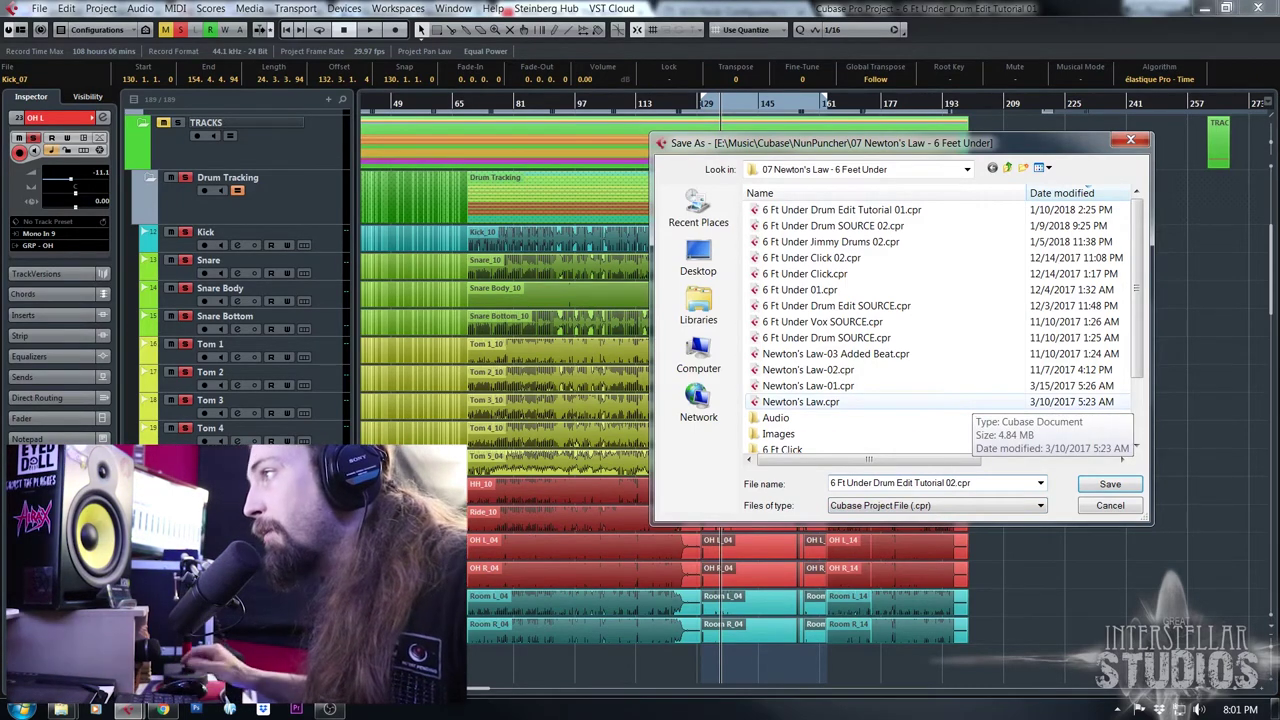
pyautogui.click(1099, 489)
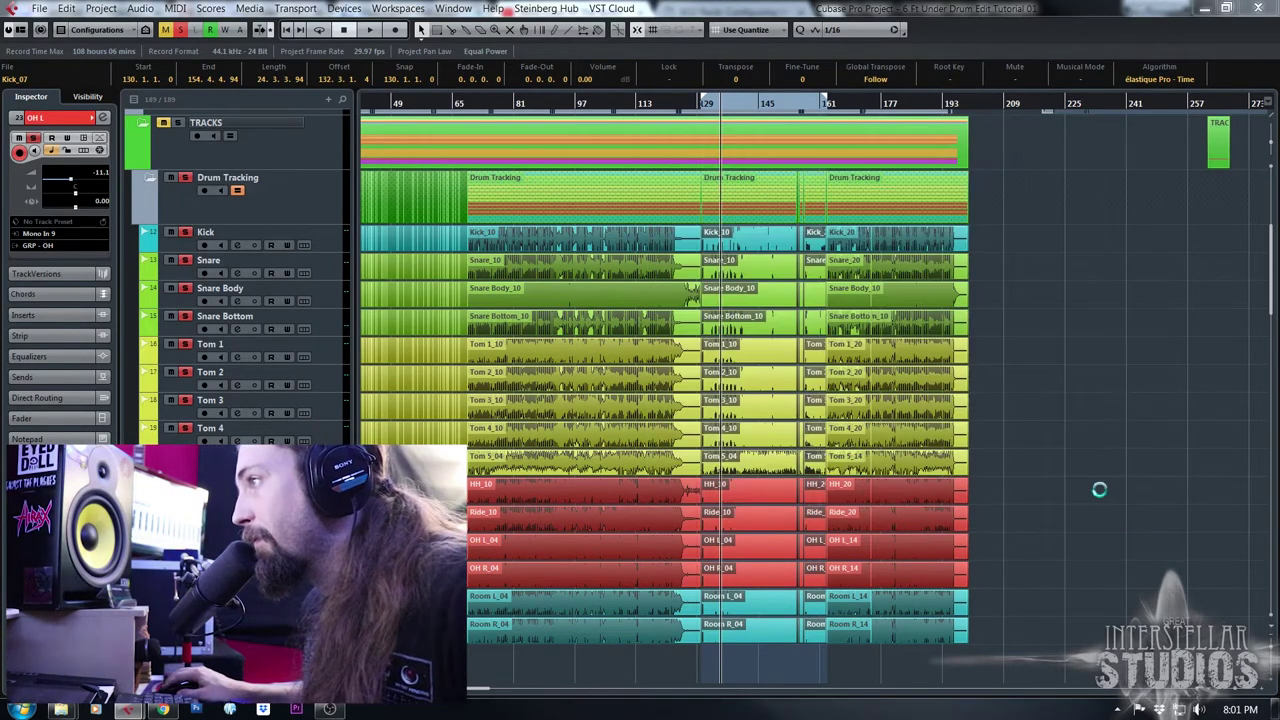
# Bounce the selected drum events from bar 130 to just before bar 163, replacing the original events
pyautogui.moveTo(703, 107); pyautogui.dragTo(637, 118)
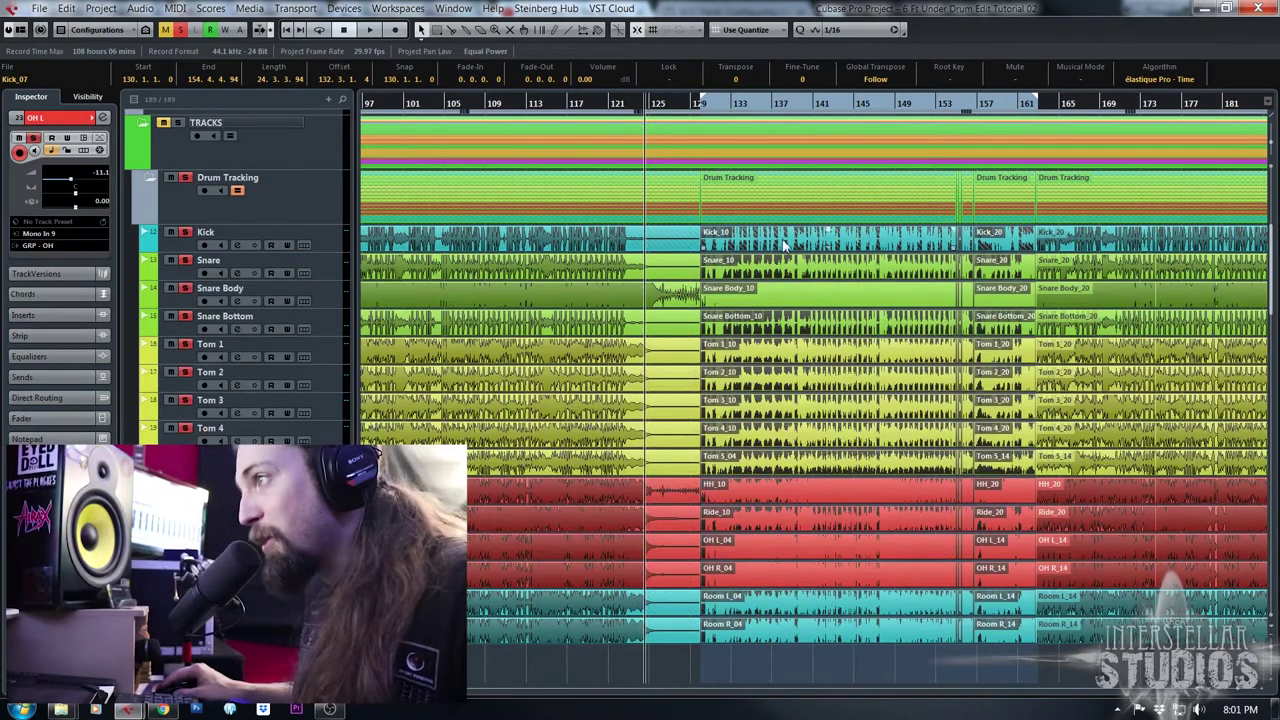
pyautogui.moveTo(717, 106); pyautogui.dragTo(678, 106)
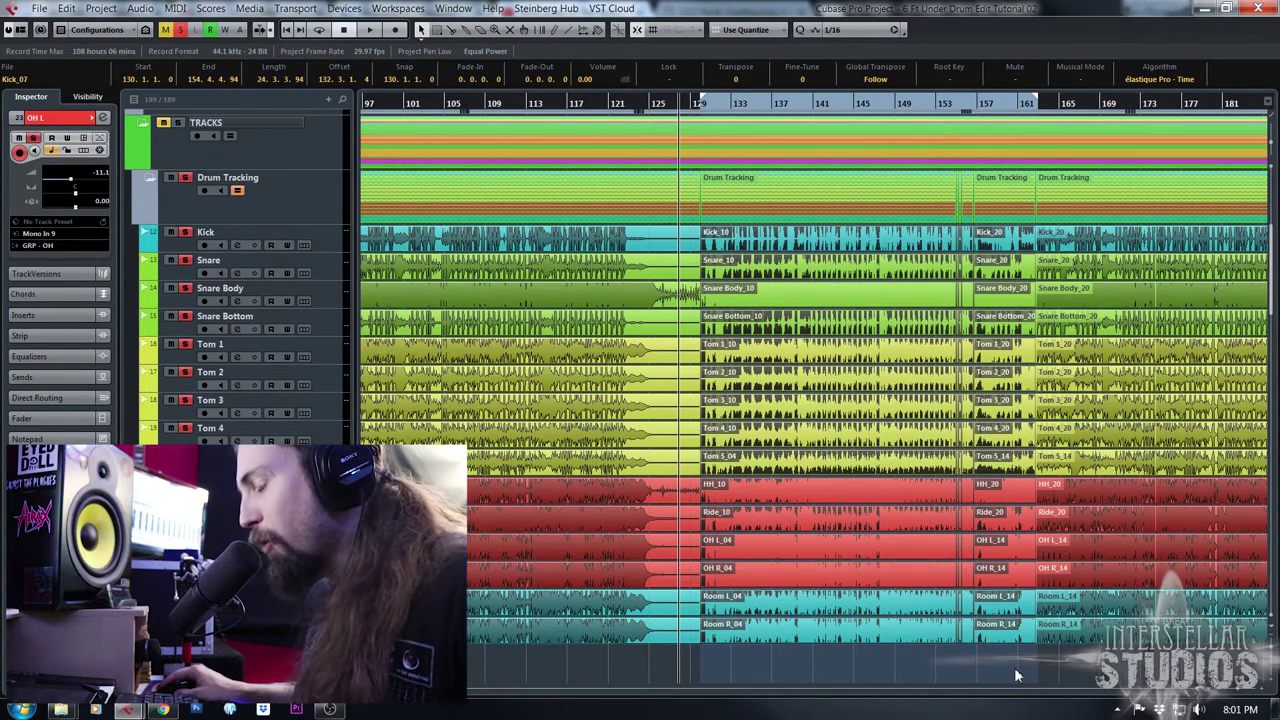
pyautogui.moveTo(1015, 671); pyautogui.dragTo(740, 240)
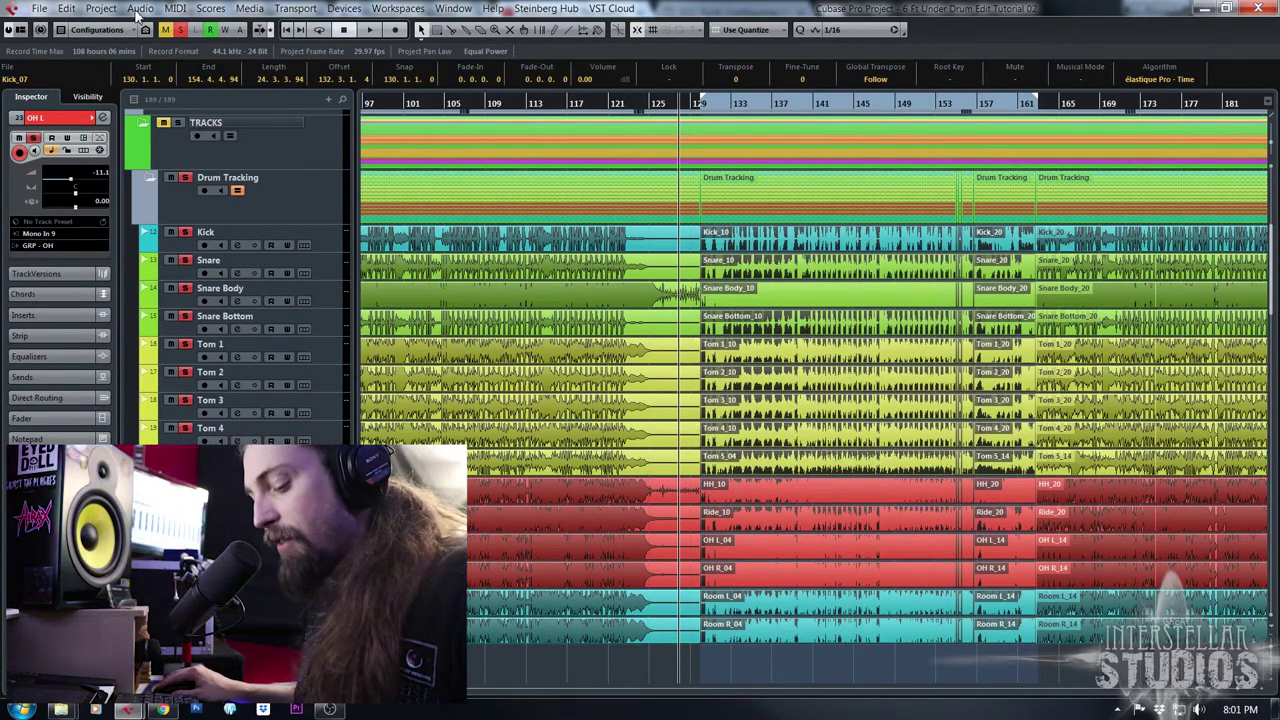
pyautogui.click(112, 8)
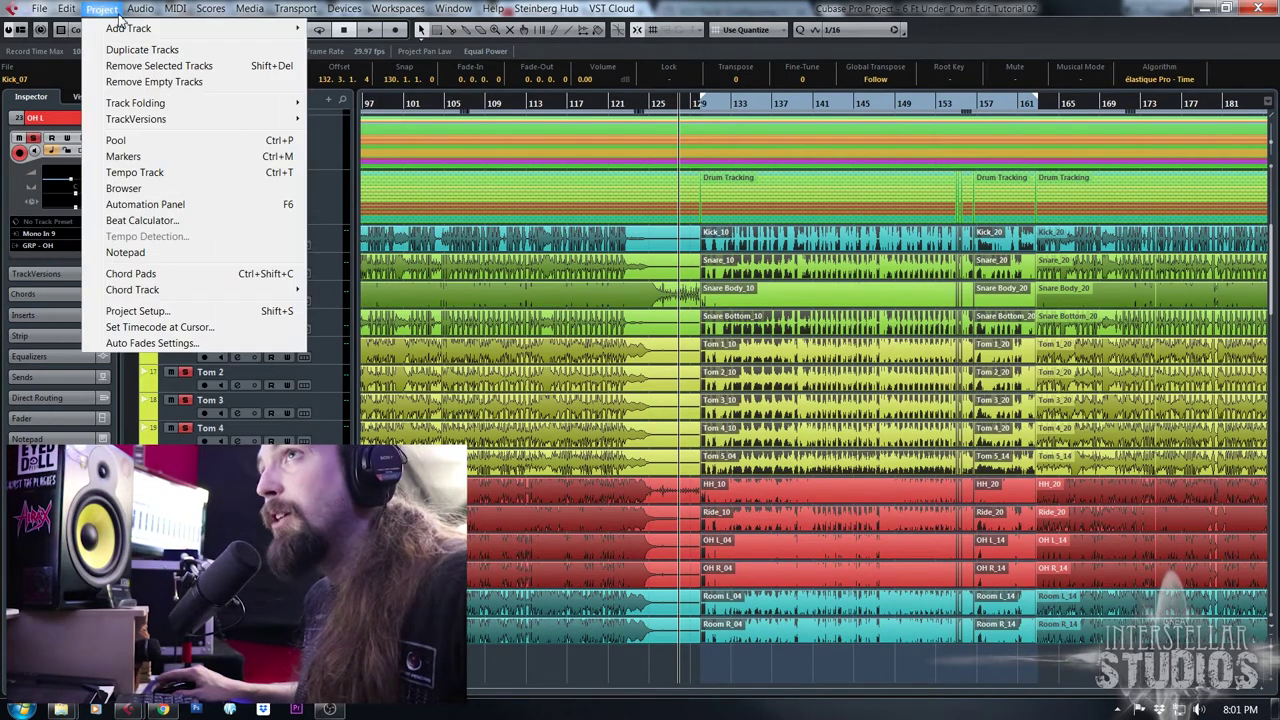
pyautogui.moveTo(75, 14)
pyautogui.moveTo(139, 14)
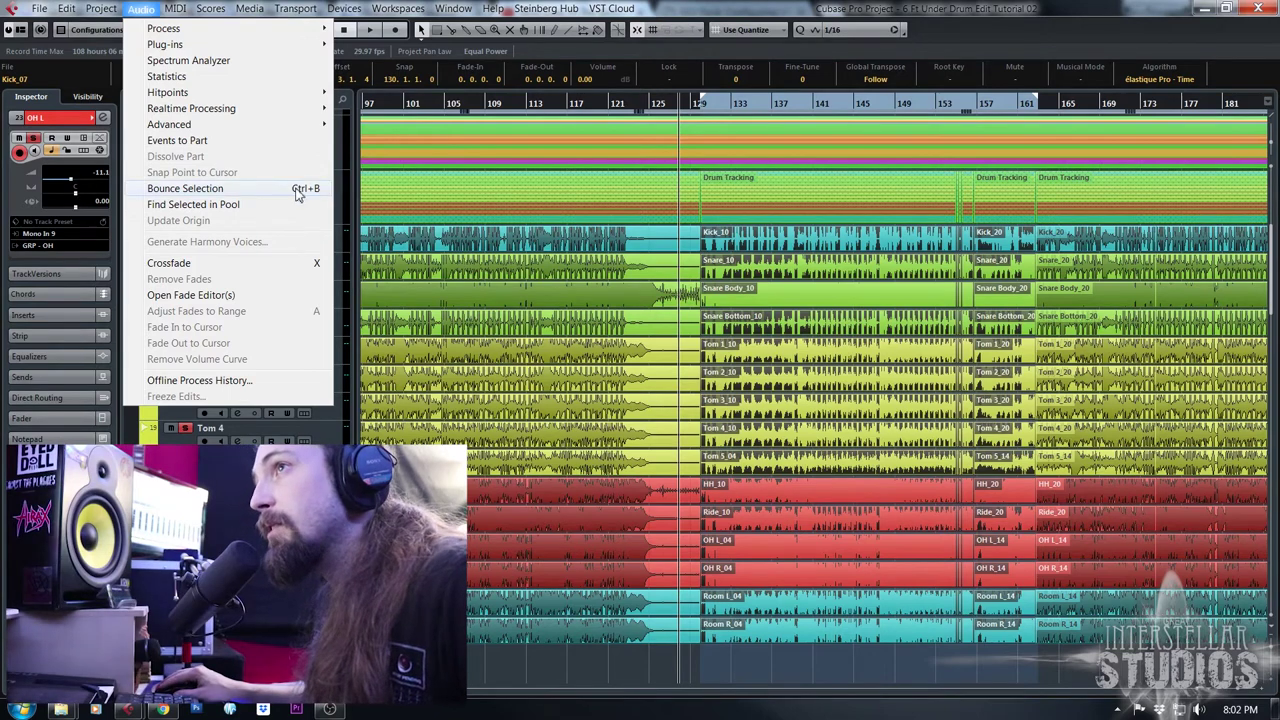
pyautogui.click(725, 108)
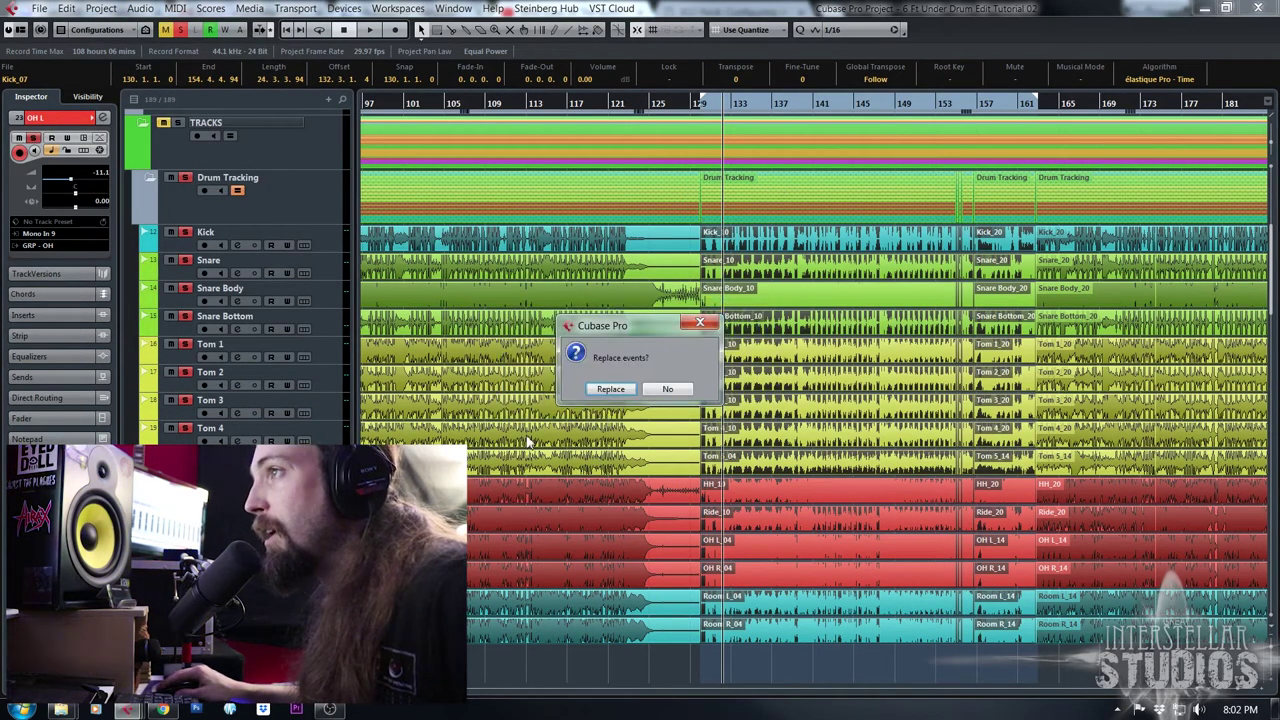
pyautogui.click(613, 390)
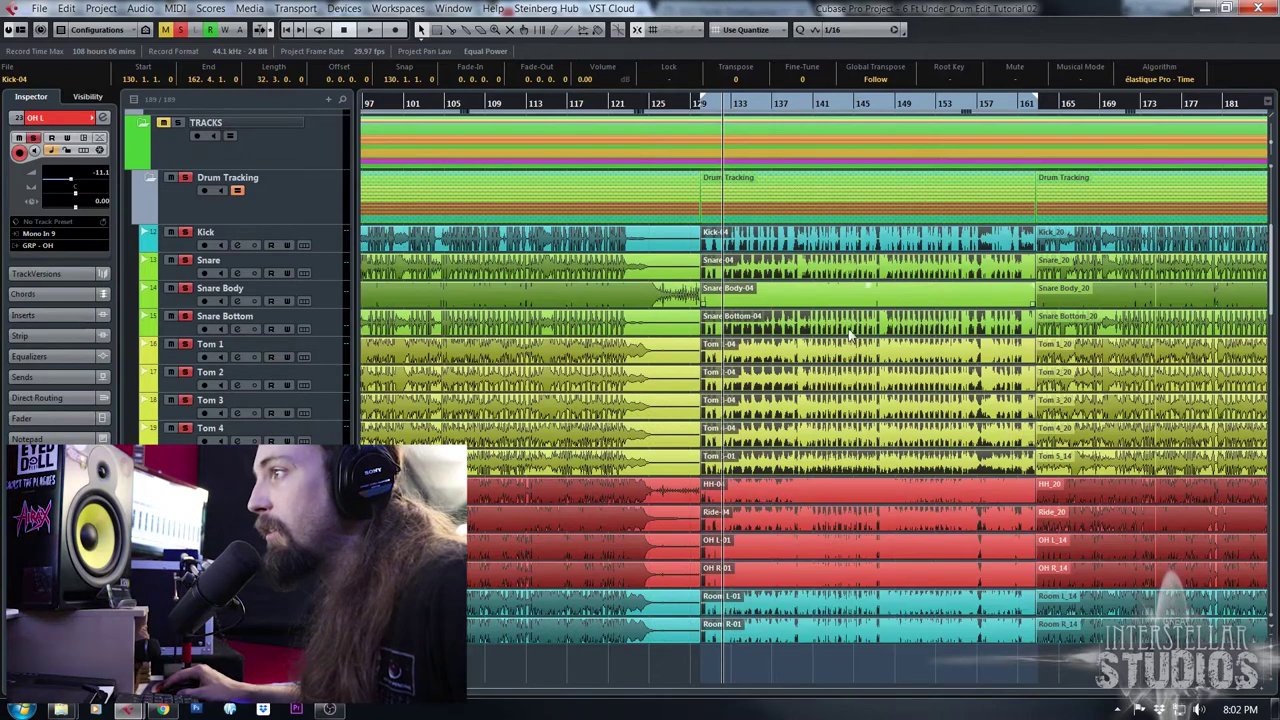
# Show the Kick track's lanes to examine the bounced section from bar 130, and hide them again
pyautogui.click(304, 246)
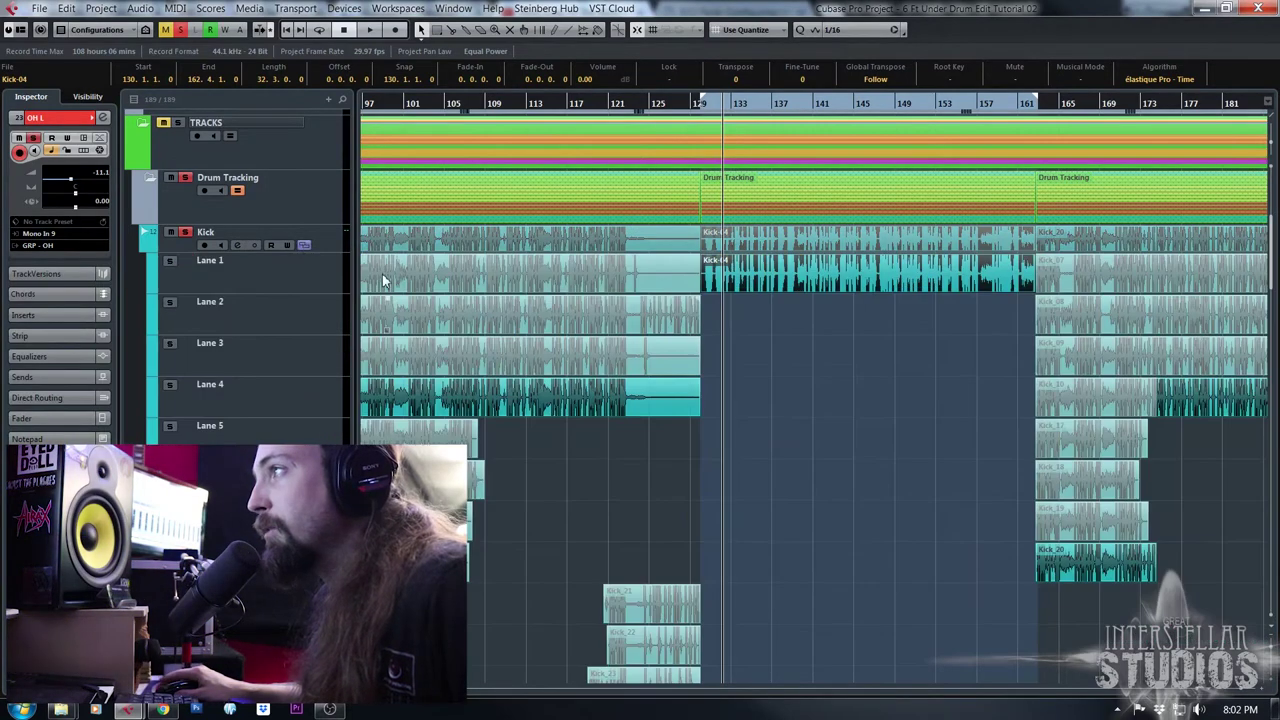
pyautogui.scroll(-3, 966, 368)
pyautogui.scroll(4, 849, 394)
pyautogui.moveTo(697, 92); pyautogui.dragTo(677, 235)
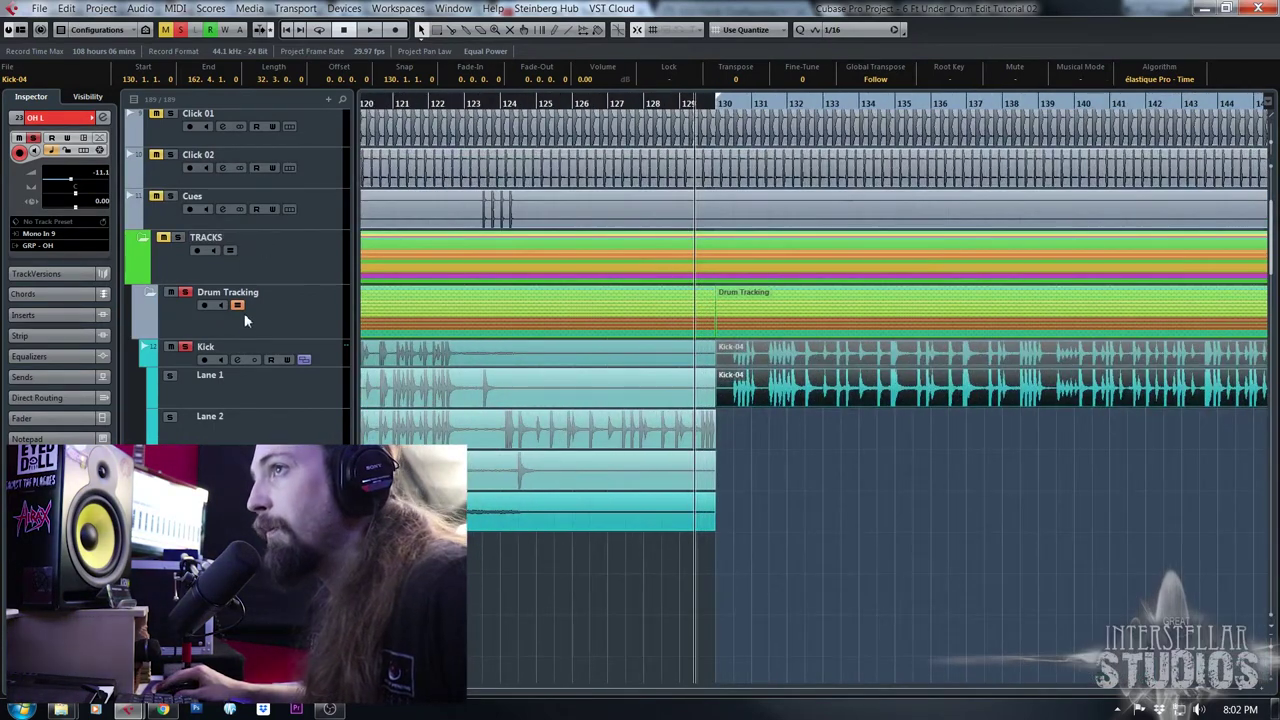
pyautogui.click(303, 358)
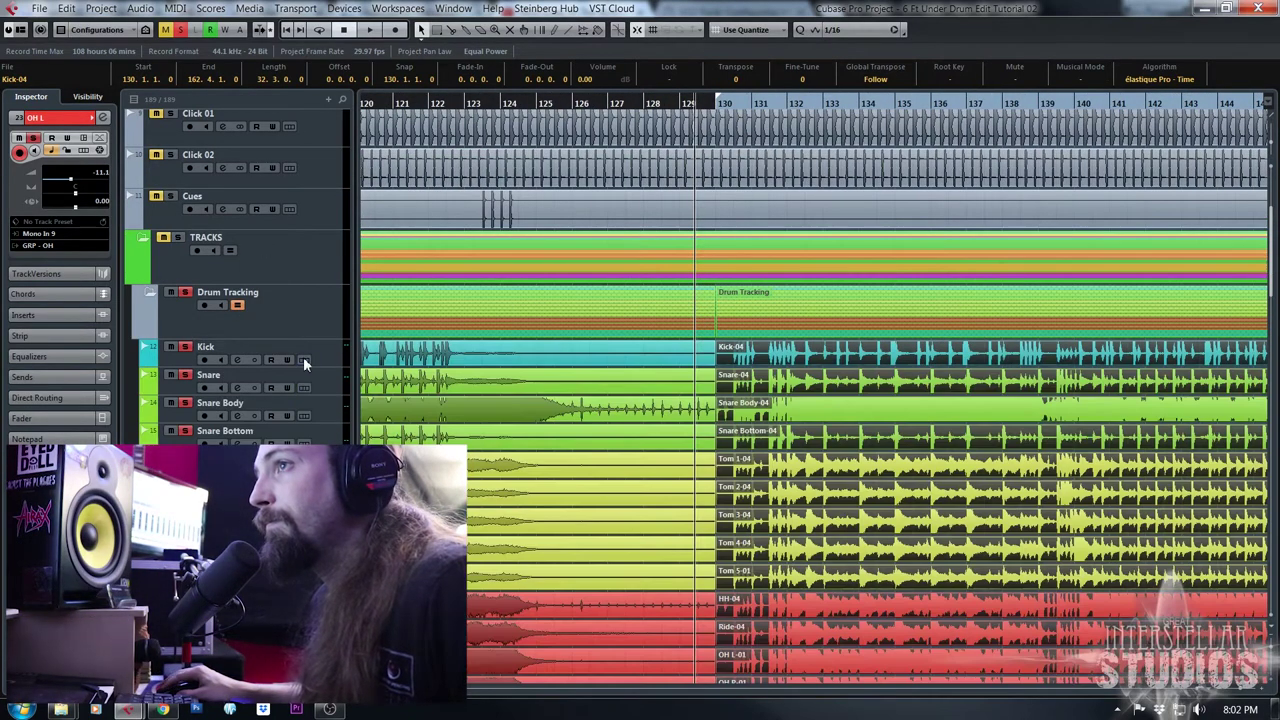
# Turn off group editing on the Drum Tracking folder and open the bounced Kick event in the Sample Editor
pyautogui.moveTo(752, 106); pyautogui.dragTo(732, 110)
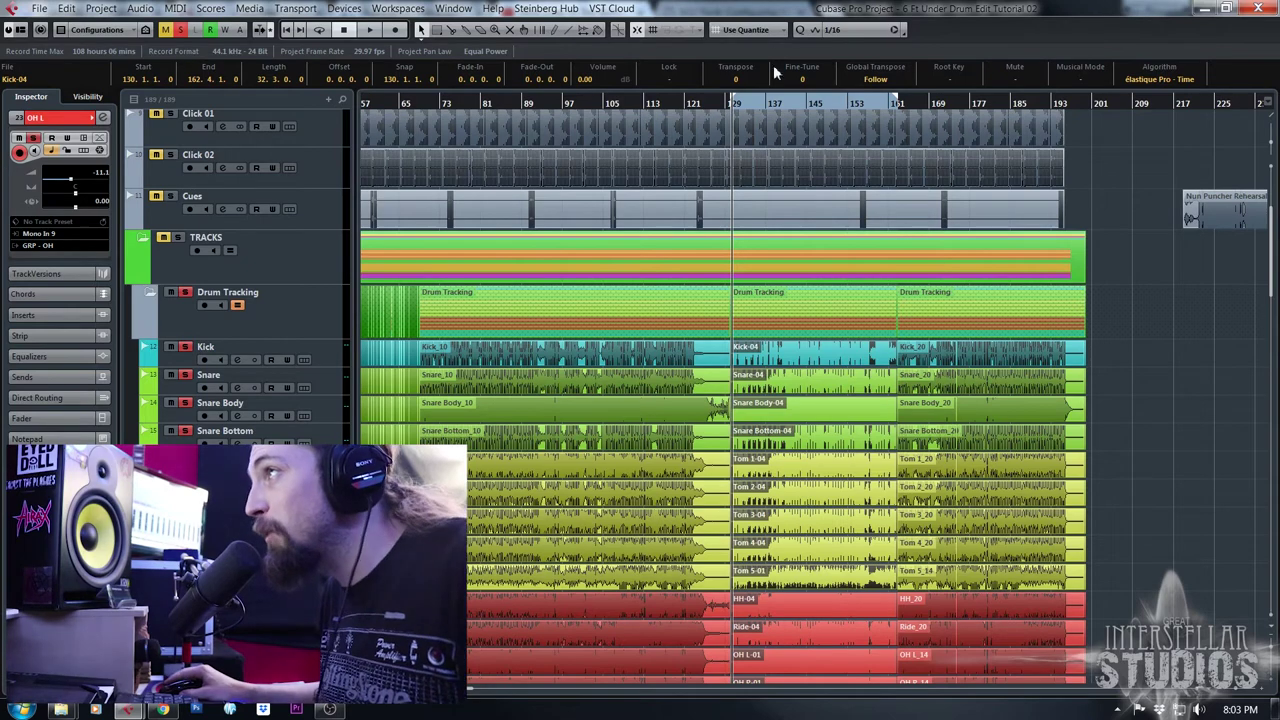
pyautogui.moveTo(776, 106); pyautogui.dragTo(744, 103)
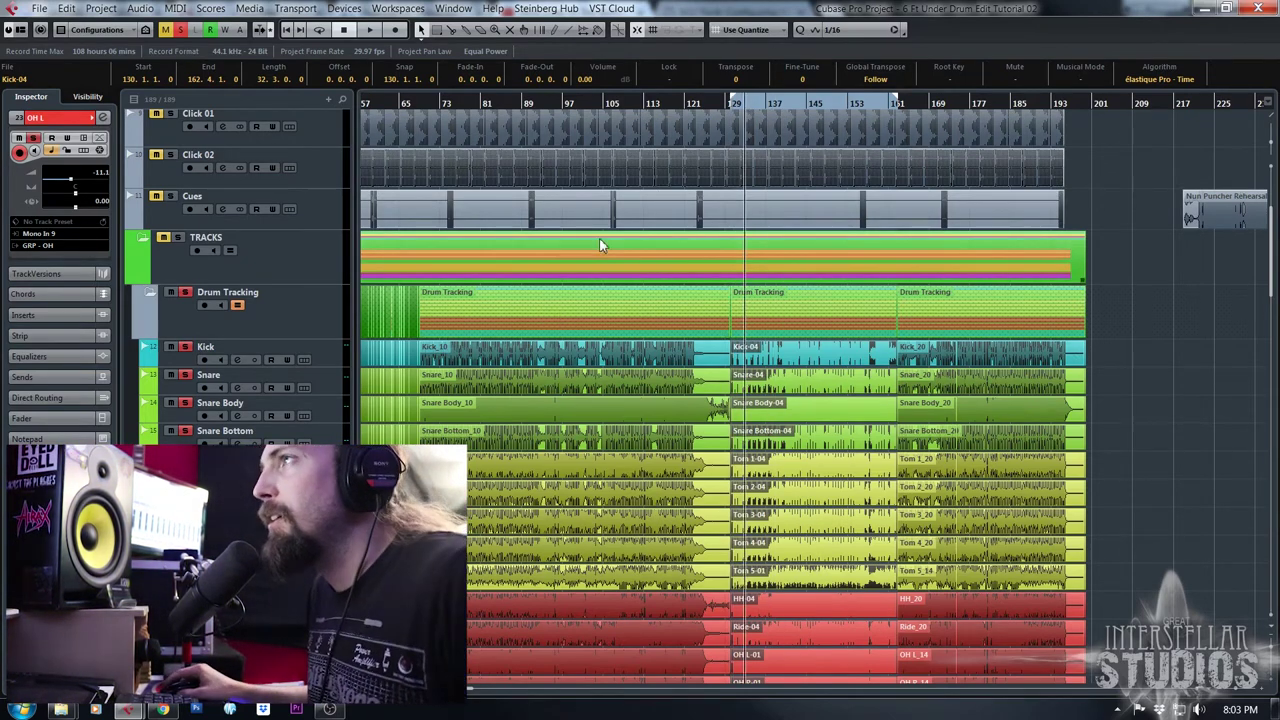
pyautogui.moveTo(723, 106); pyautogui.dragTo(731, 166)
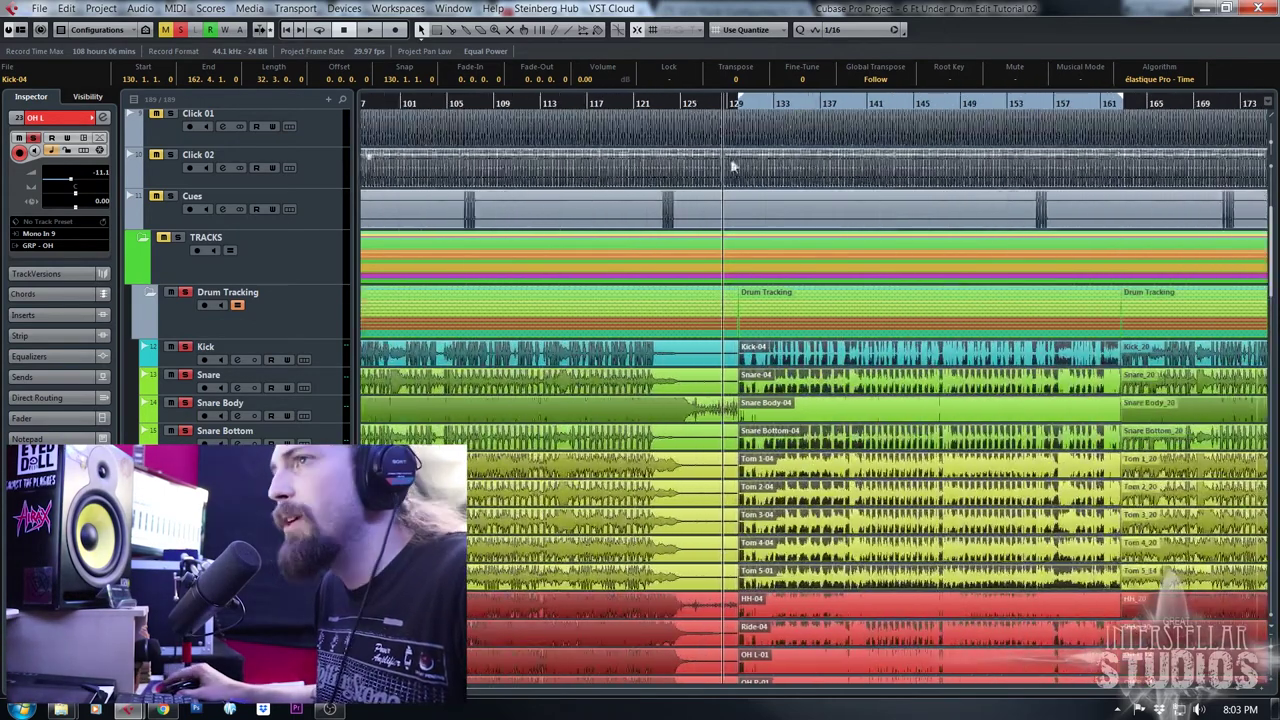
pyautogui.click(237, 305)
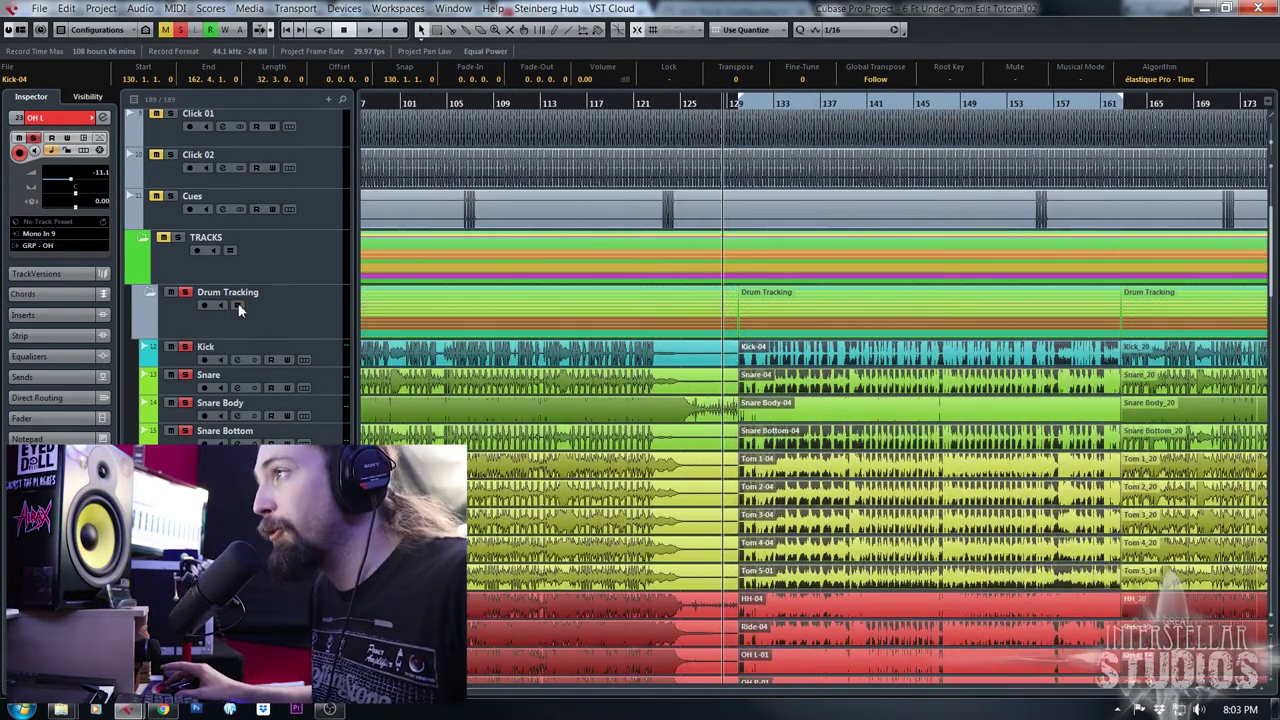
pyautogui.click(848, 392)
pyautogui.click(803, 364)
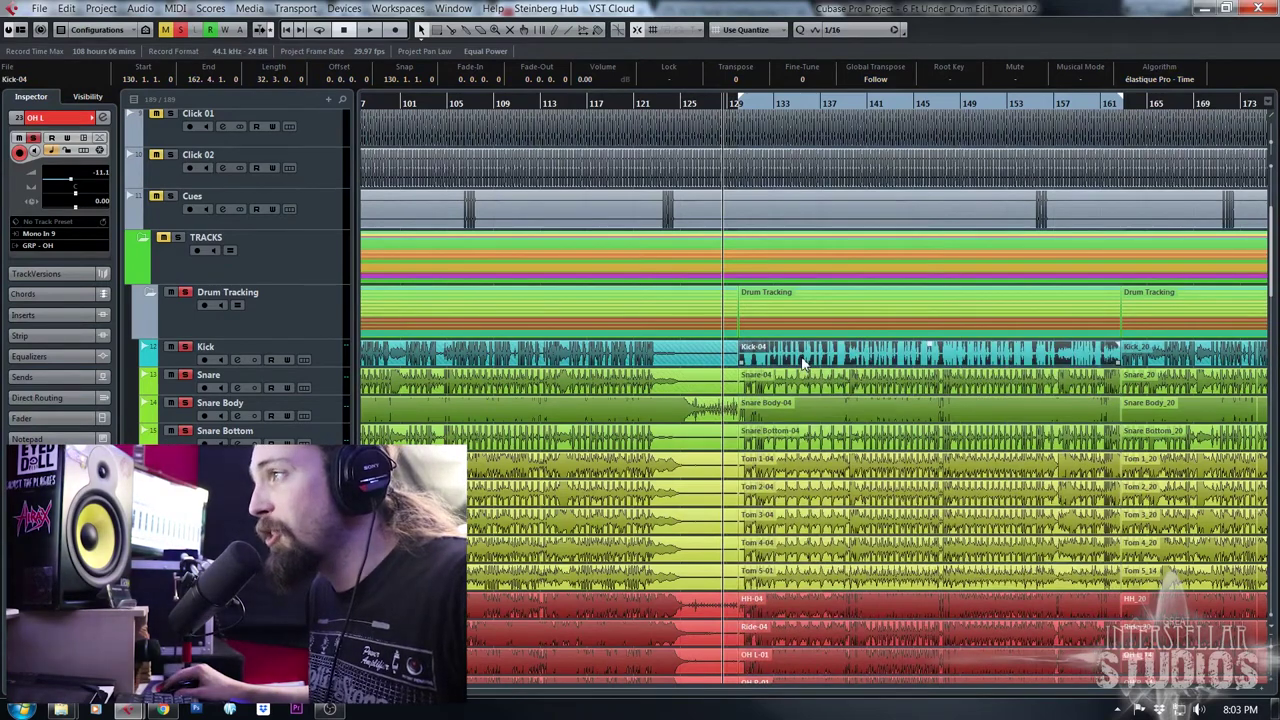
pyautogui.doubleClick(803, 365)
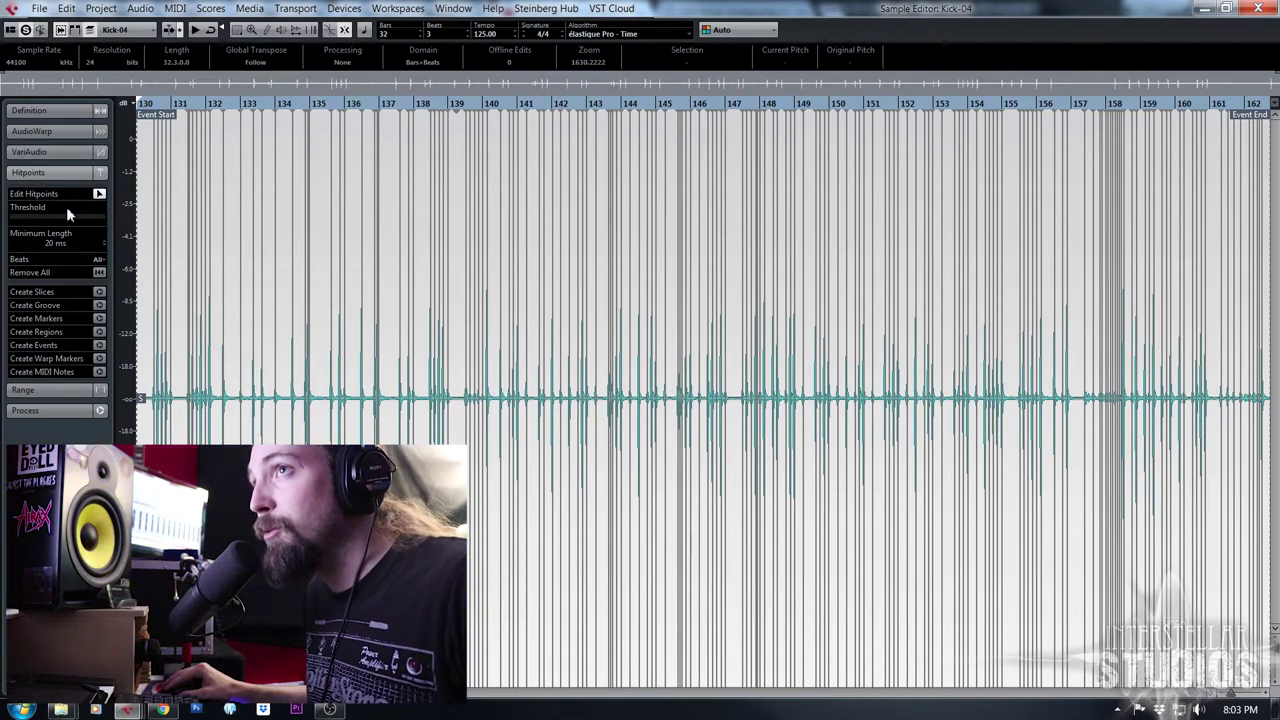
# Adjust the kick's hitpoint threshold to about -18 dB so that only the strong kick hits are marked
pyautogui.moveTo(44, 216); pyautogui.dragTo(22, 174)
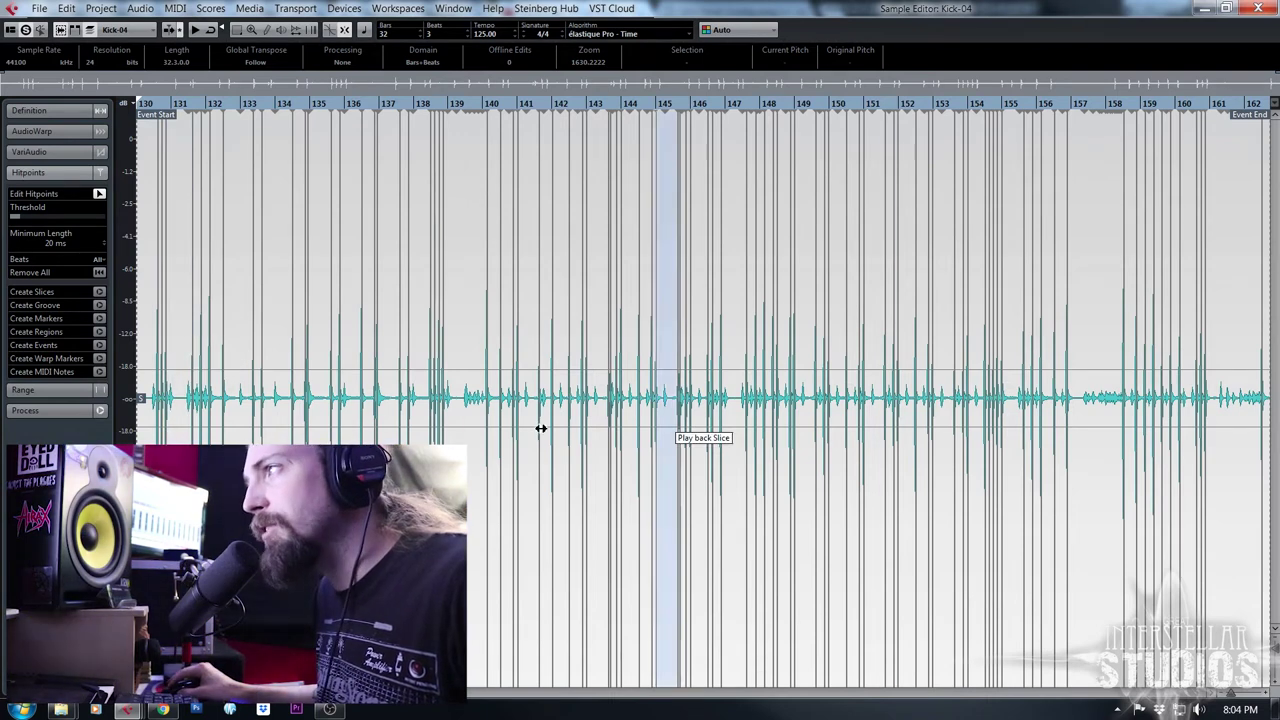
pyautogui.moveTo(22, 216); pyautogui.dragTo(152, 228)
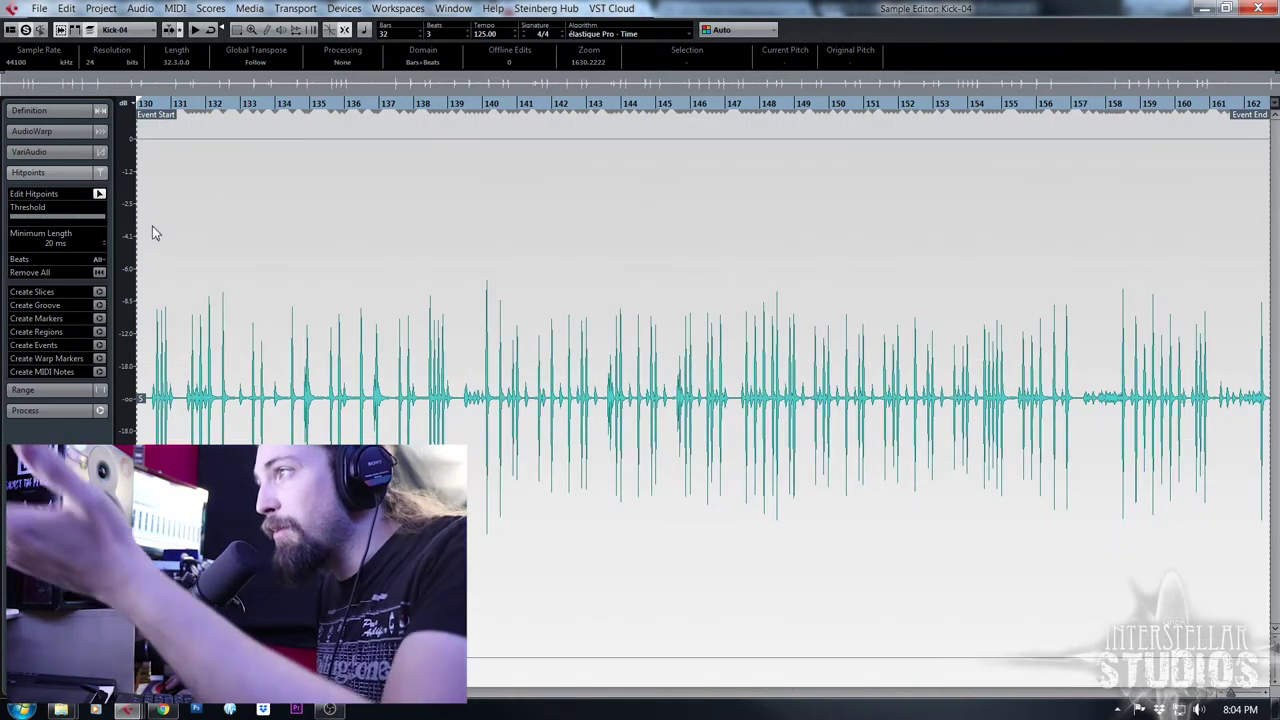
pyautogui.moveTo(104, 226); pyautogui.dragTo(19, 226)
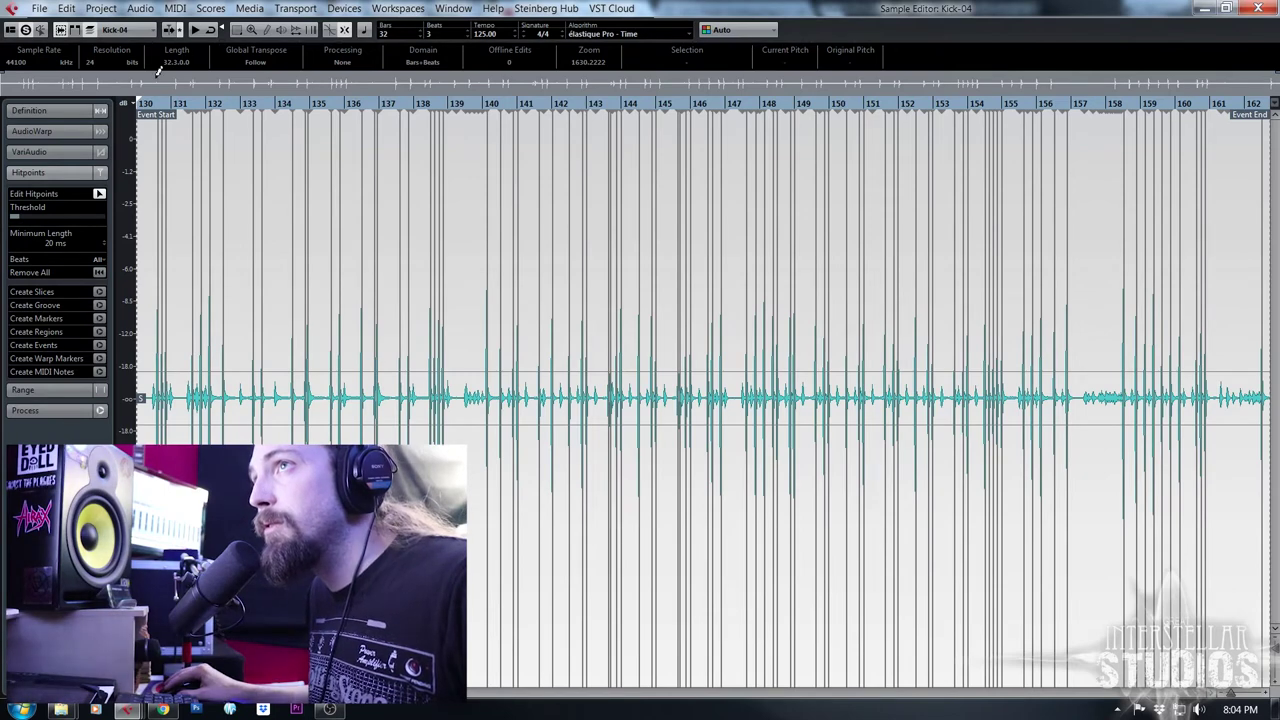
# Play the bounced kick and examine its slices between bars 130 and 137 to check which hits carry hitpoints
pyautogui.moveTo(144, 104); pyautogui.dragTo(170, 205)
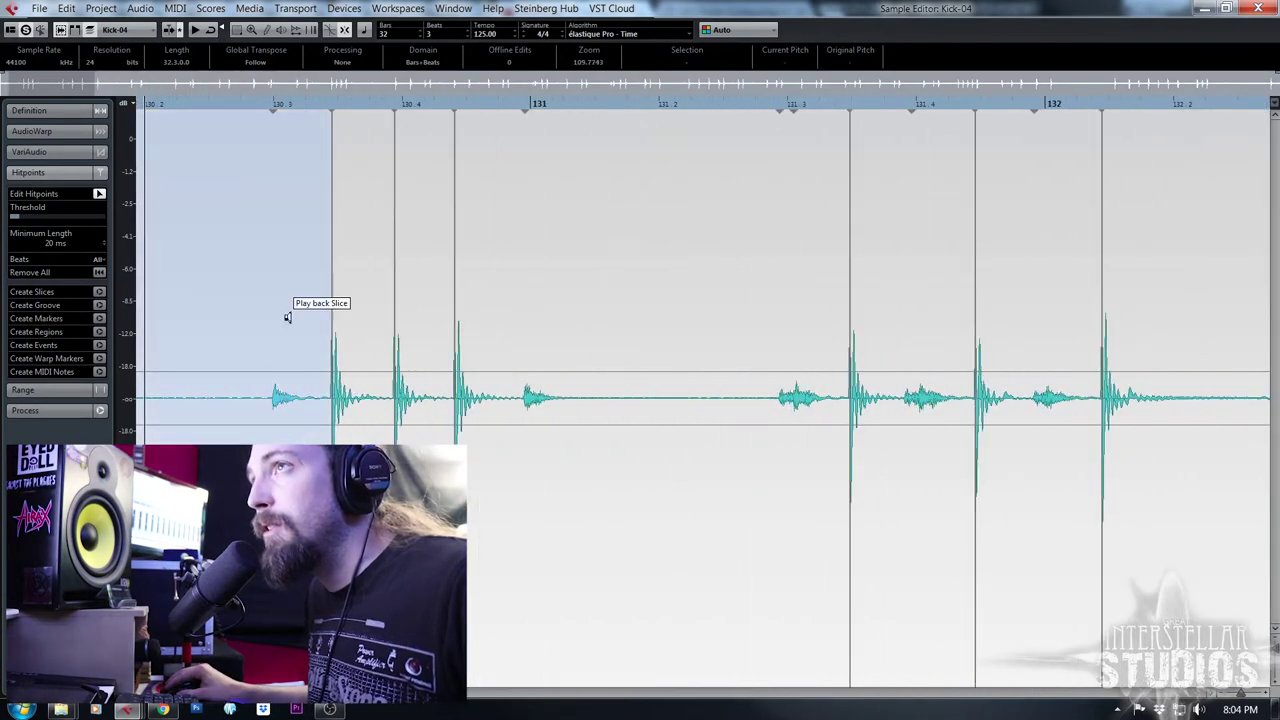
pyautogui.click(221, 118)
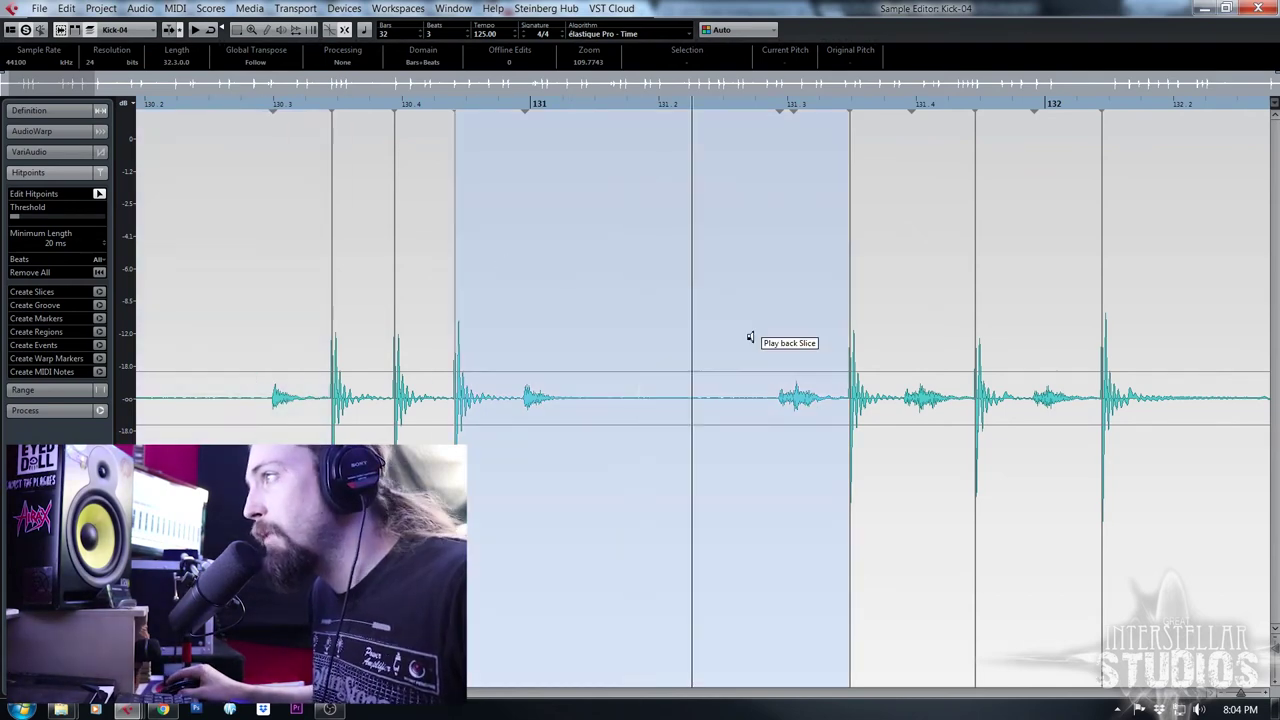
pyautogui.hscroll(-1, 903, 429)
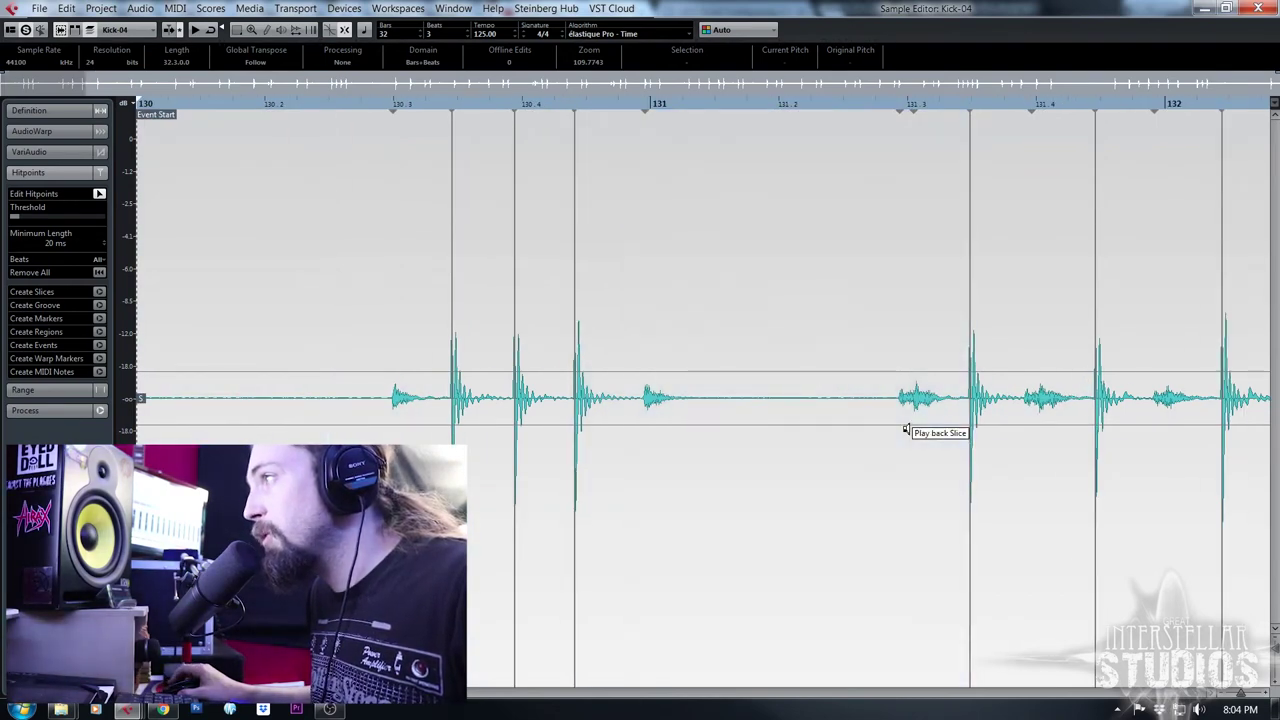
pyautogui.scroll(-3, 905, 428)
pyautogui.click(905, 428)
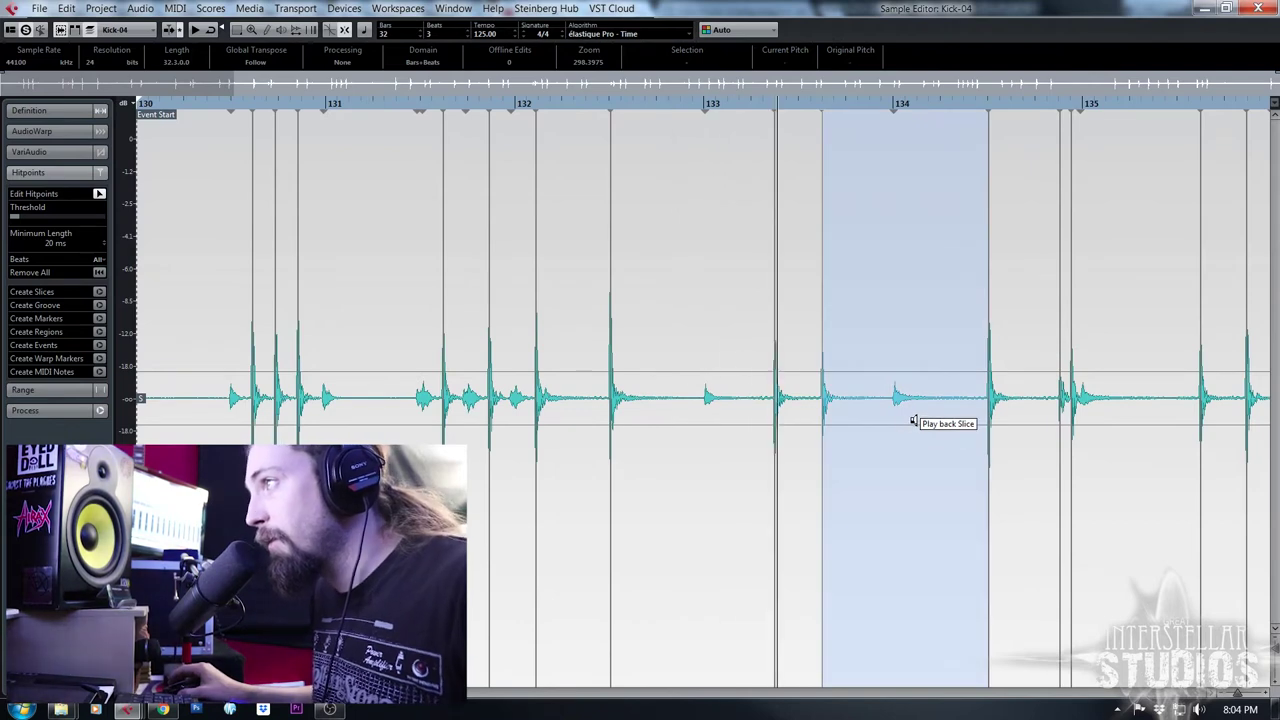
pyautogui.hscroll(4, 918, 408)
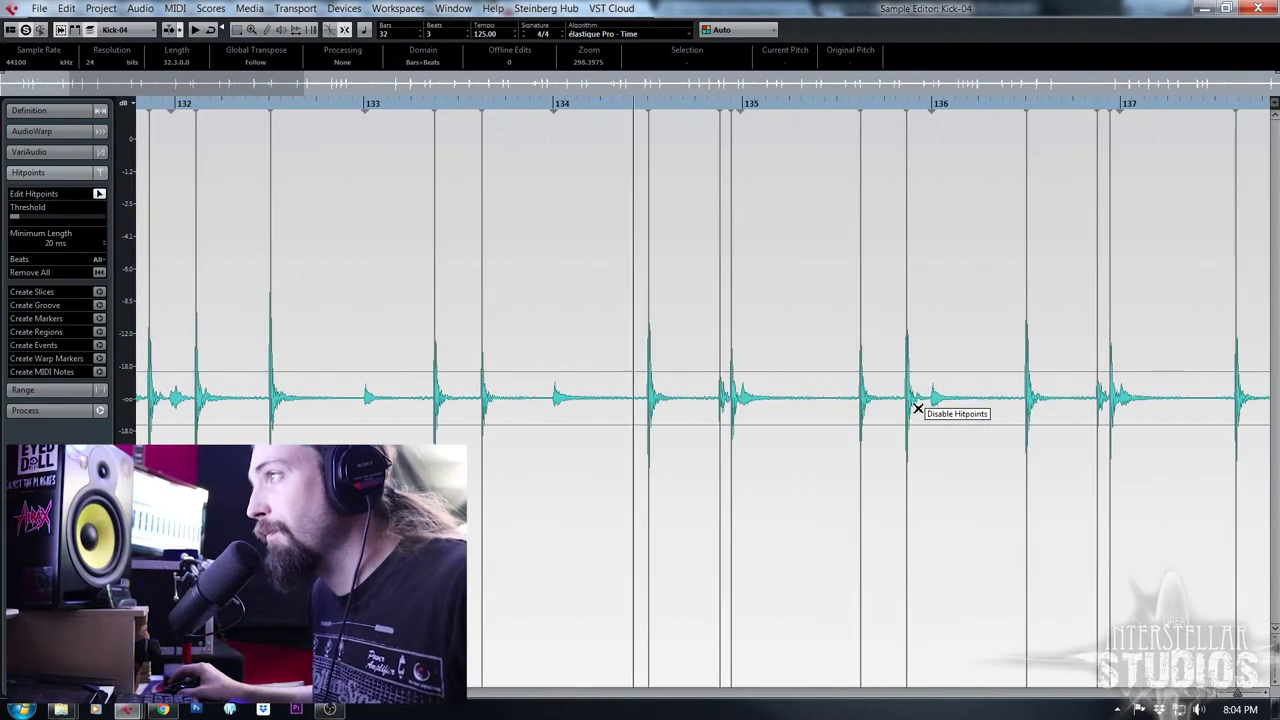
pyautogui.click(918, 408)
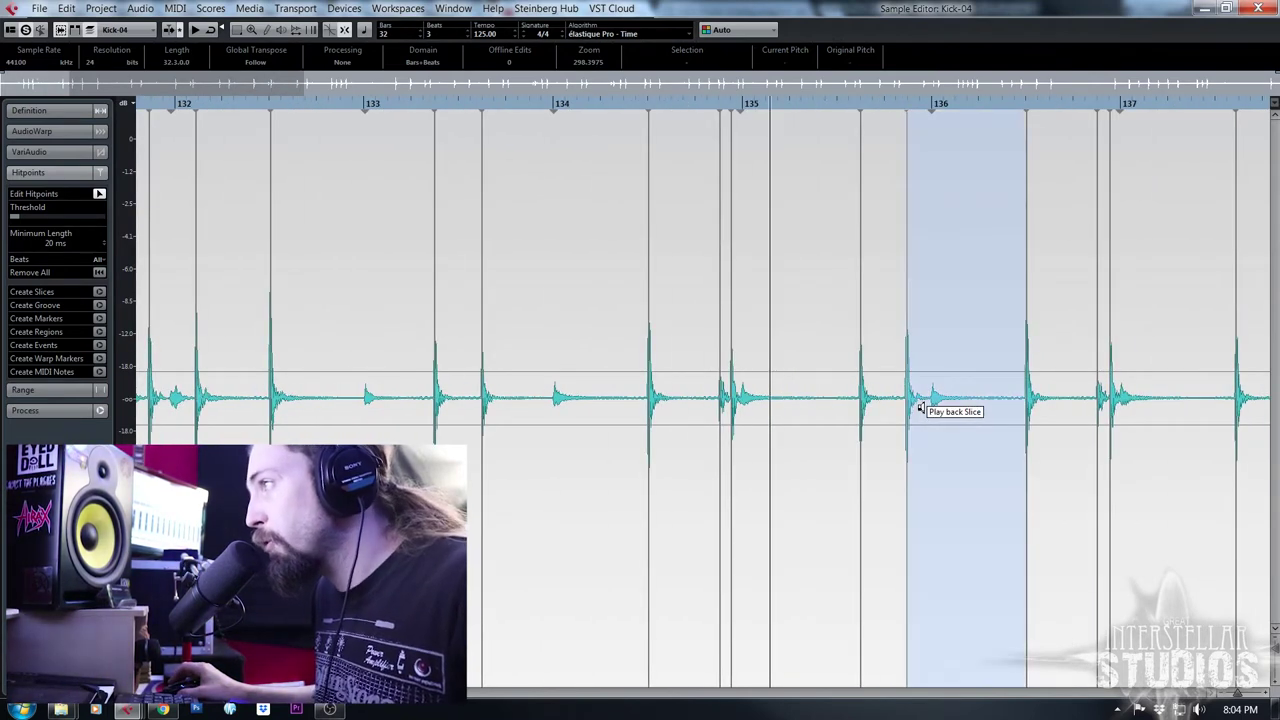
pyautogui.click(855, 345)
pyautogui.click(634, 323)
pyautogui.click(991, 300)
pyautogui.click(1031, 255)
pyautogui.click(1025, 254)
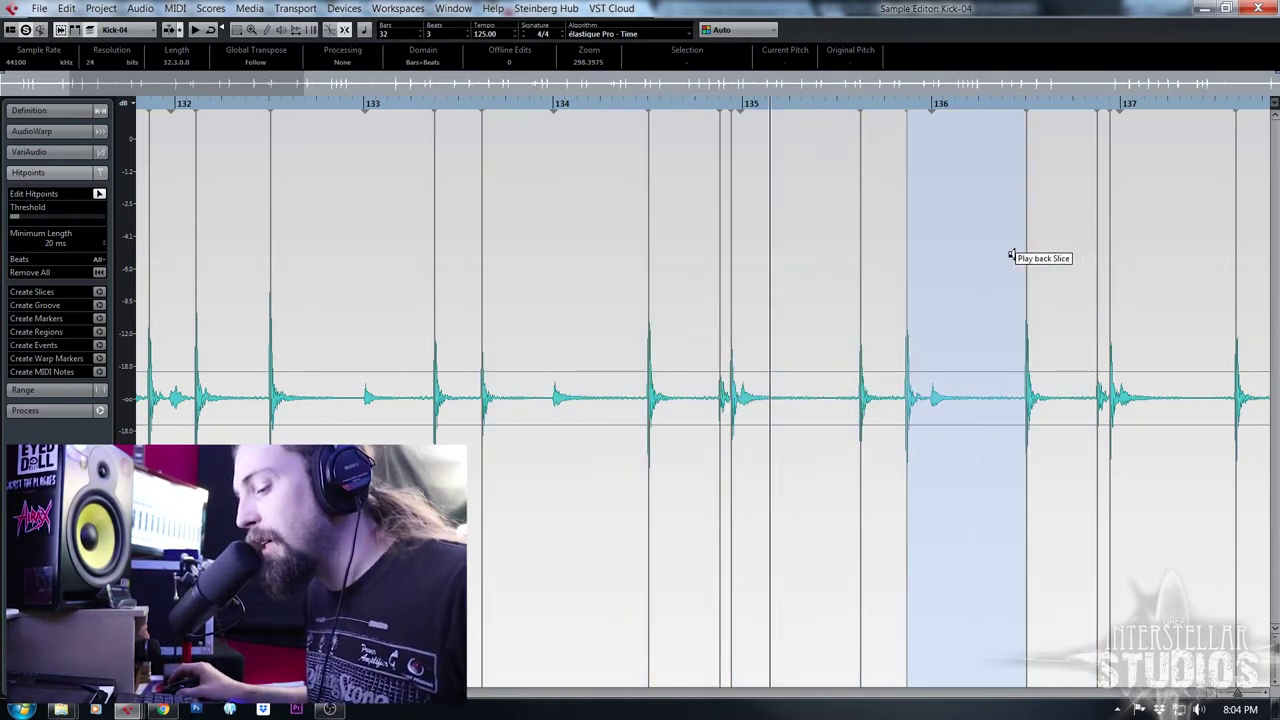
pyautogui.click(760, 354)
pyautogui.click(898, 265)
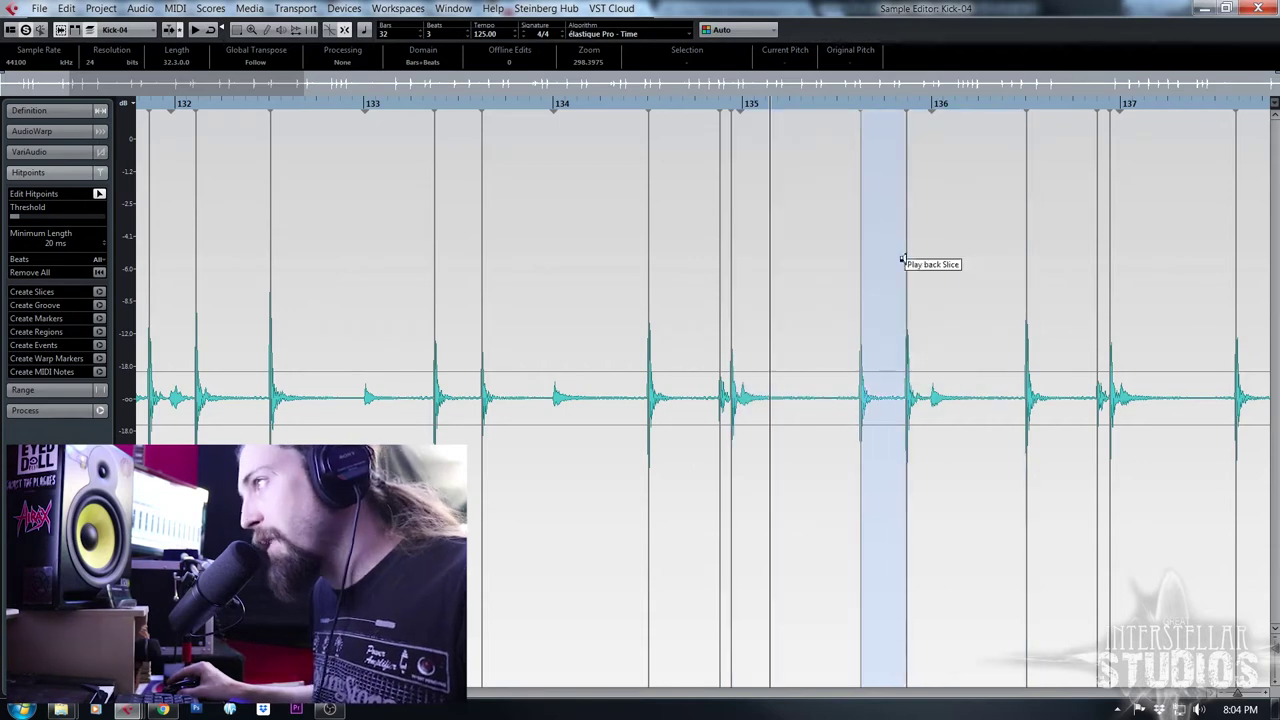
pyautogui.click(853, 352)
pyautogui.click(952, 357)
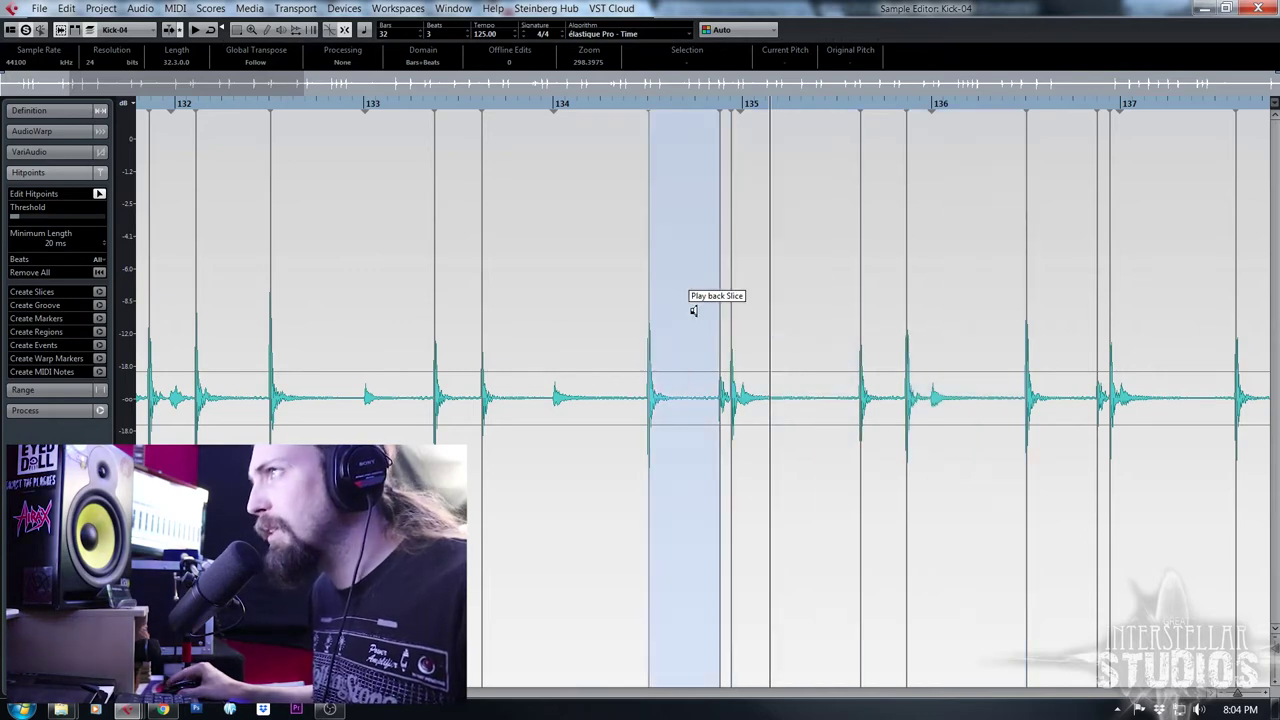
# Shift the strong kick's hitpoint just before bar 135 slightly earlier, ahead of the transient
pyautogui.scroll(6, 714, 337)
pyautogui.scroll(5, 733, 383)
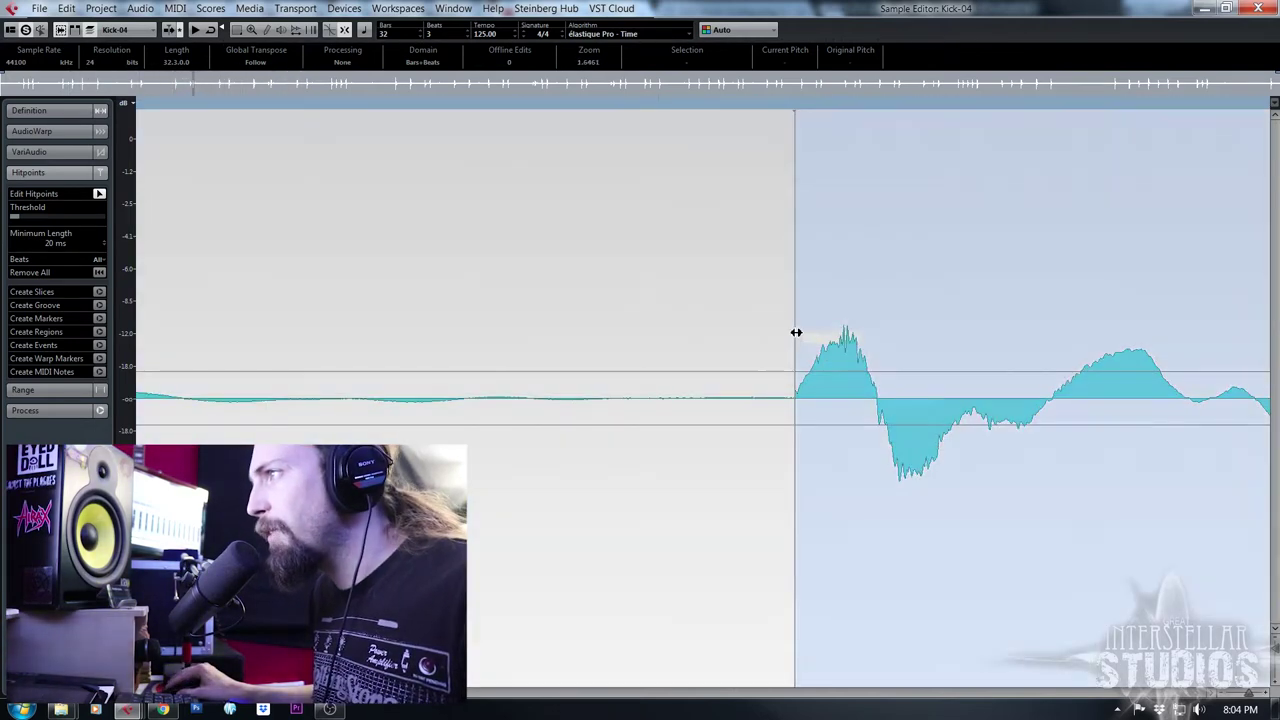
pyautogui.click(782, 354)
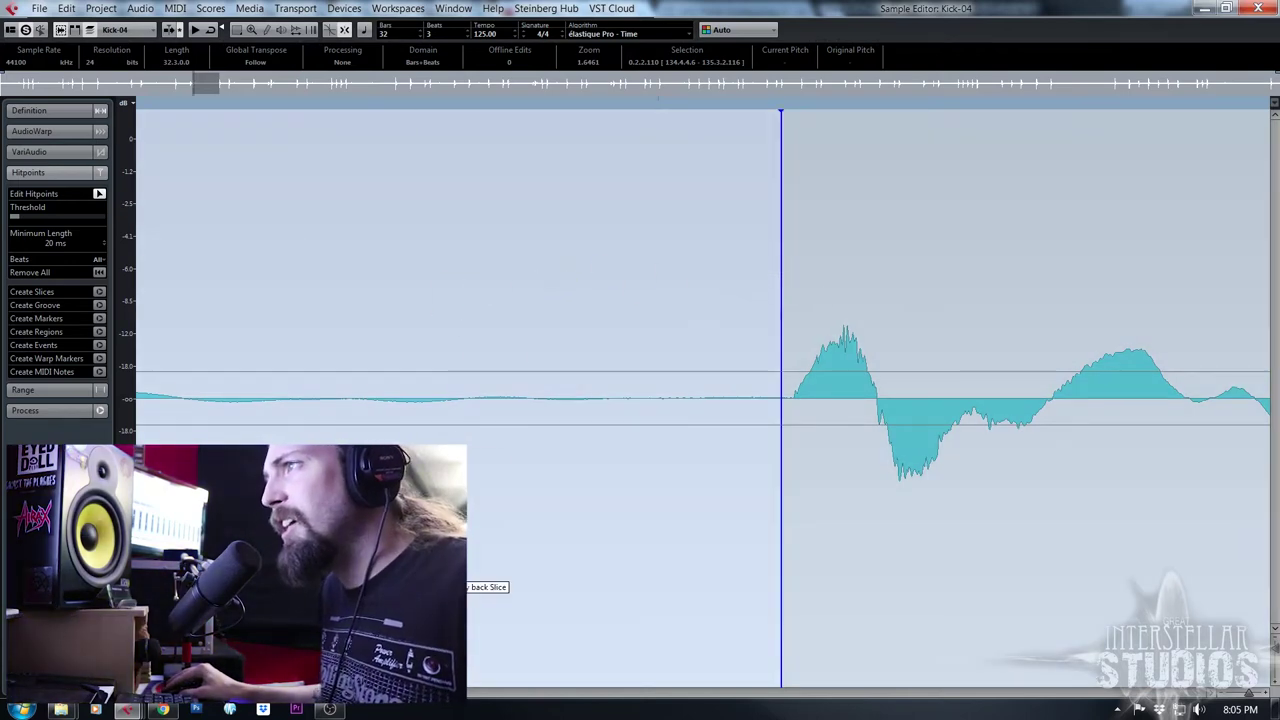
# Audition the kick hits just before bar 135 and check the hitpoints up to bar 142
pyautogui.moveTo(750, 106)
pyautogui.mouseDown()
pyautogui.moveTo(737, 25)
pyautogui.moveTo(530, 18)
pyautogui.mouseUp()
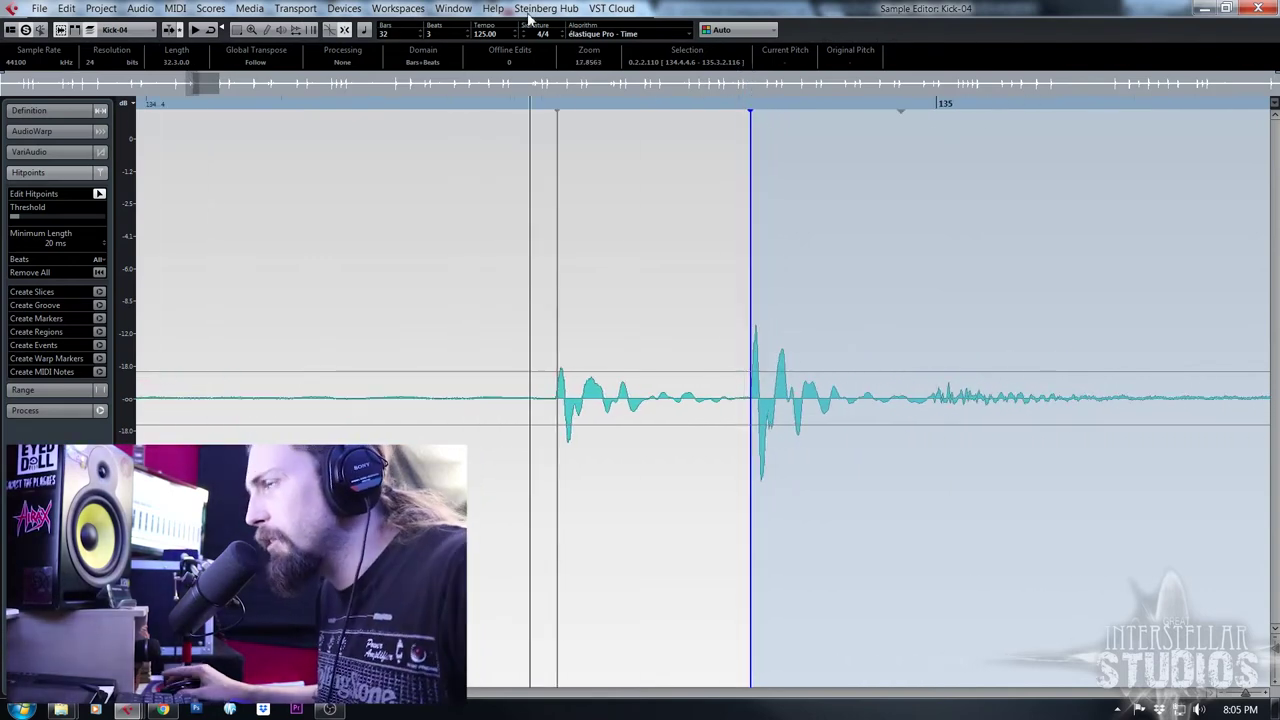
pyautogui.click(738, 106)
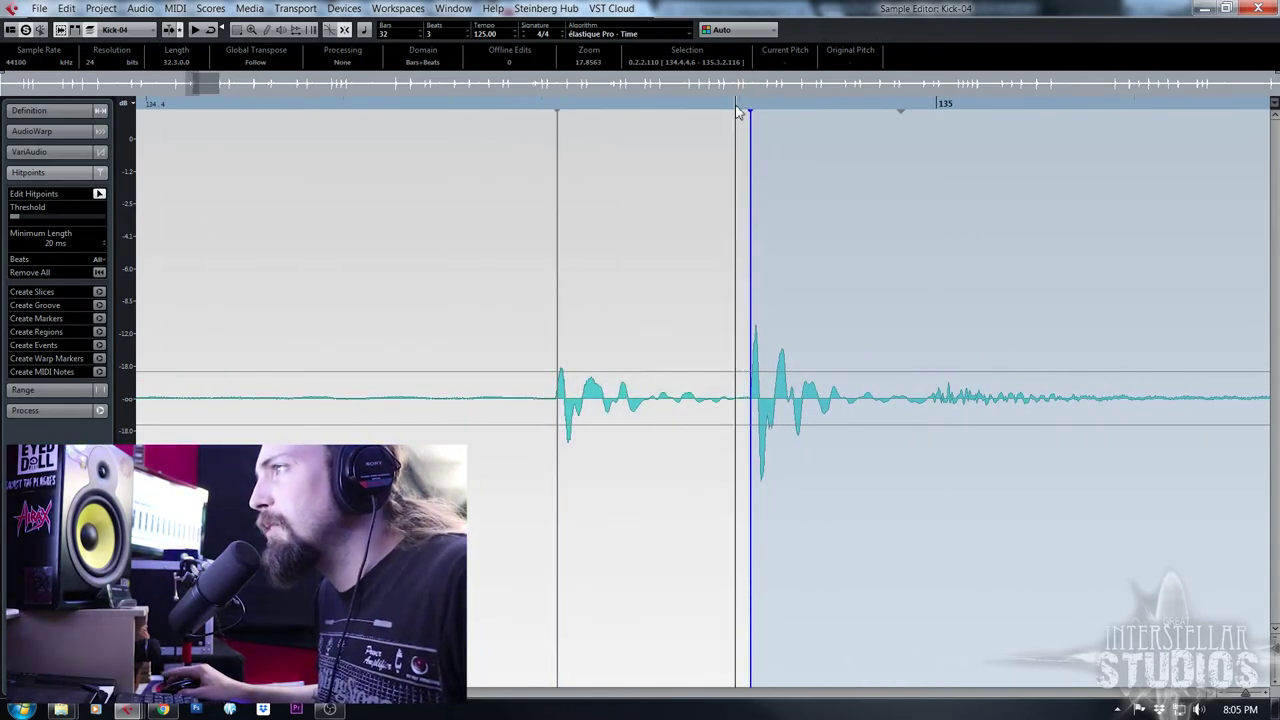
pyautogui.scroll(-3, 895, 367)
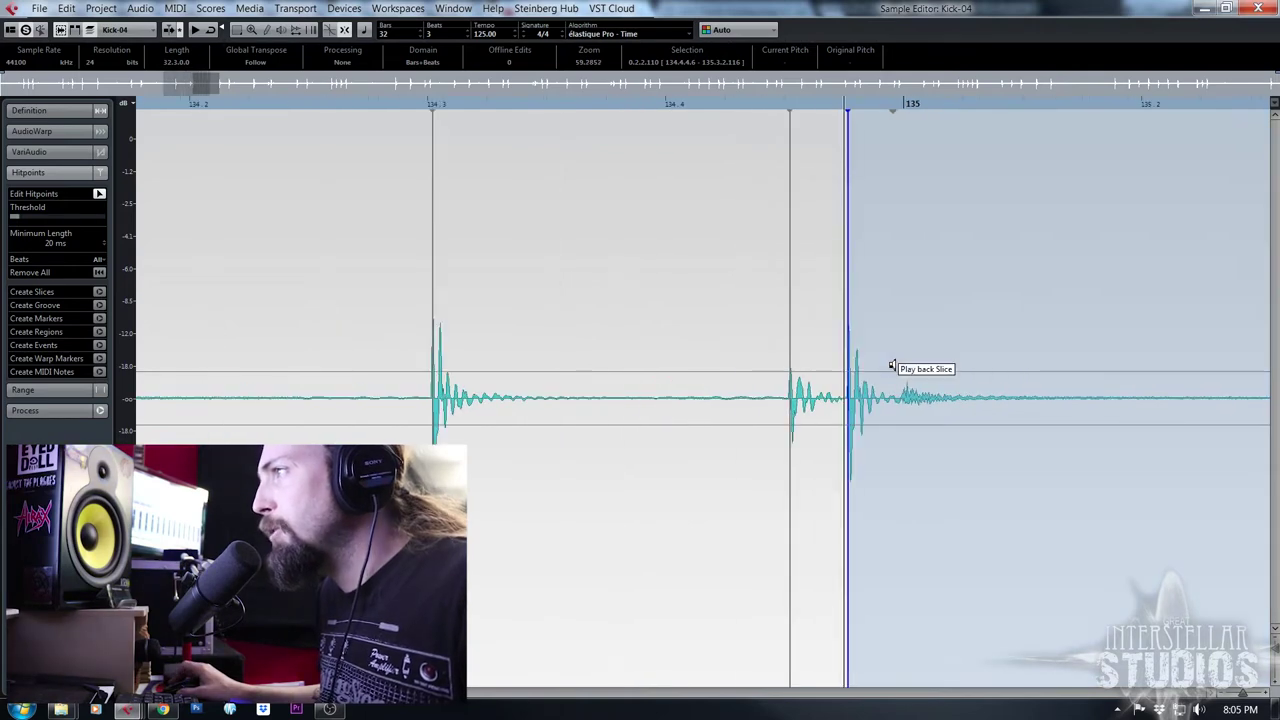
pyautogui.hscroll(3, 992, 364)
pyautogui.hscroll(3, 975, 368)
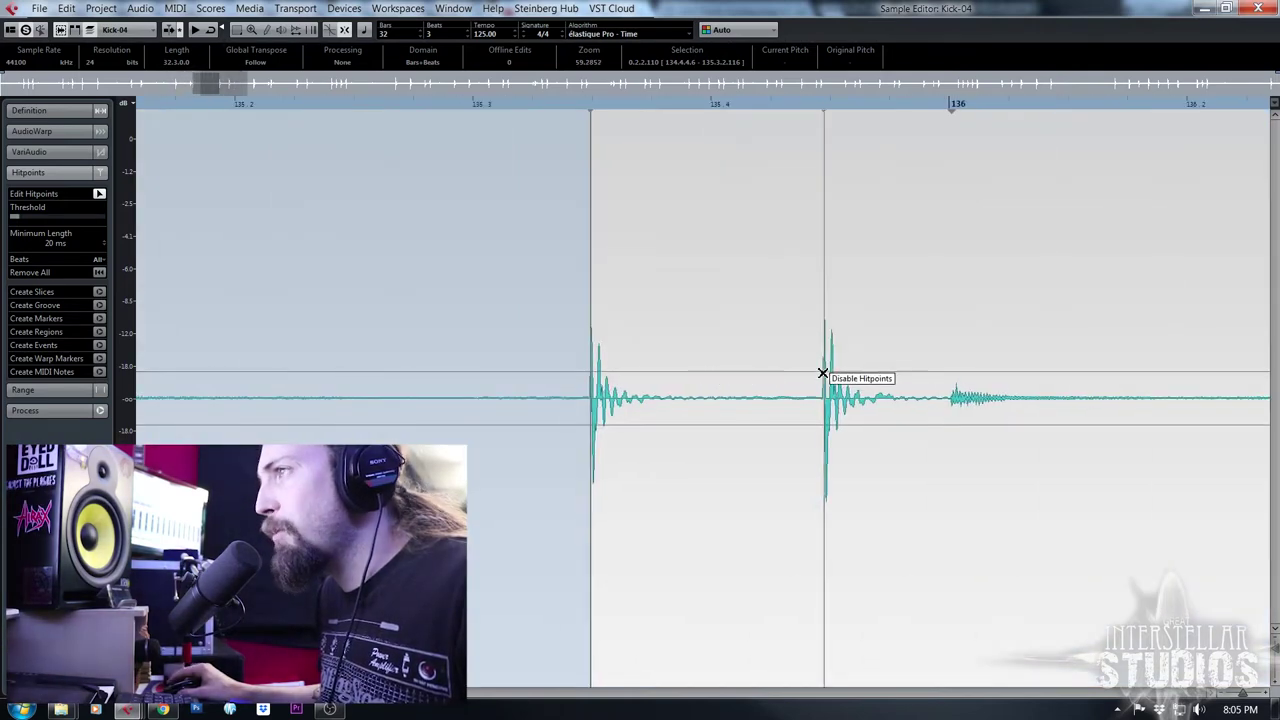
pyautogui.hscroll(3, 756, 381)
pyautogui.hscroll(6, 757, 380)
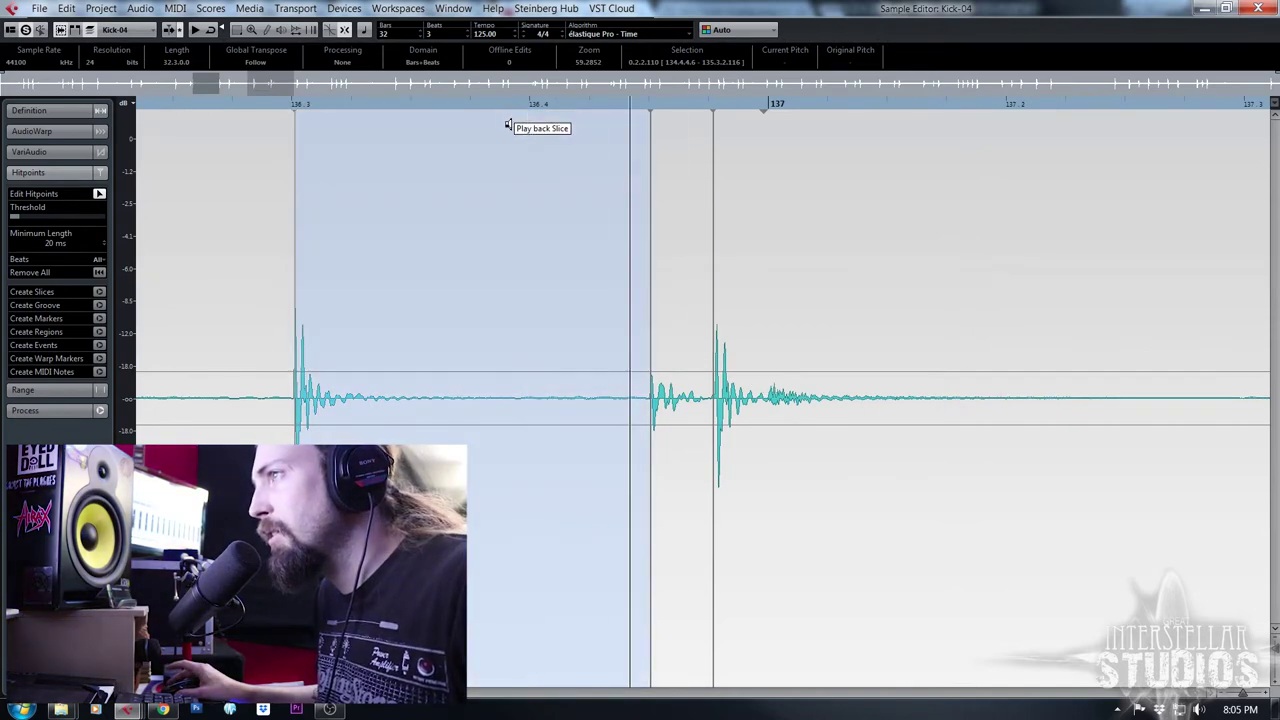
pyautogui.hscroll(12, 1034, 420)
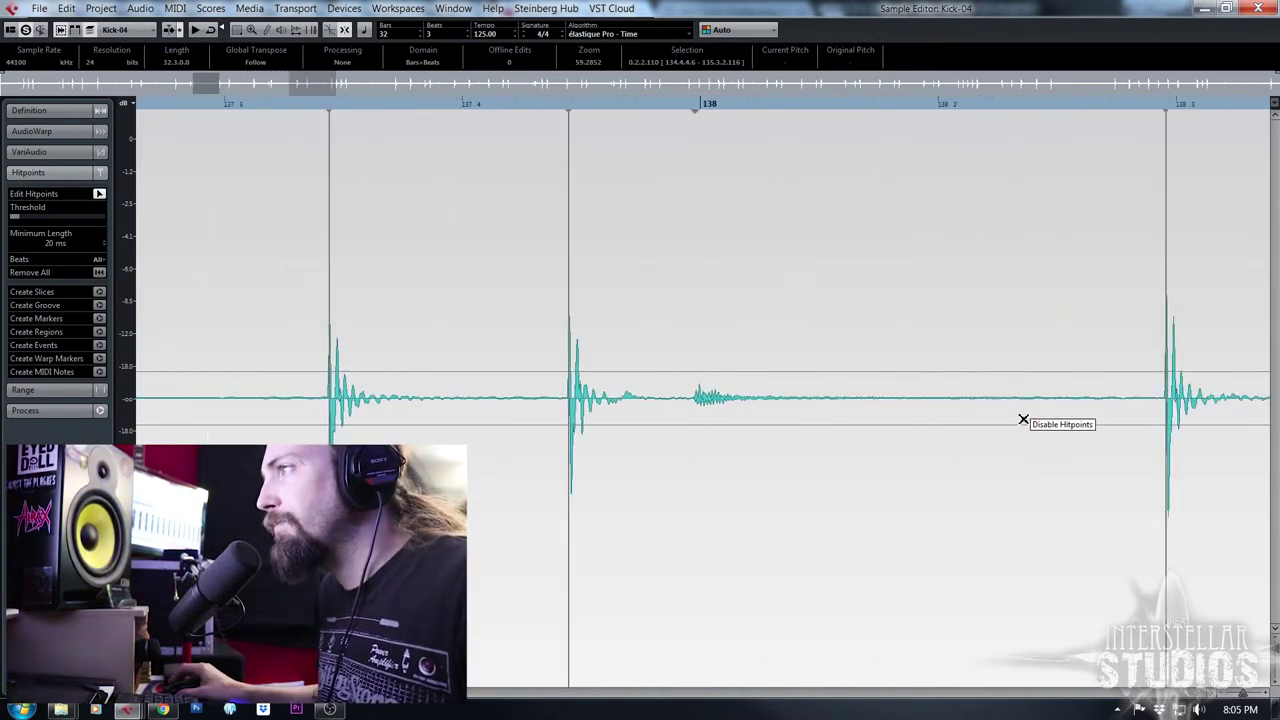
pyautogui.hscroll(20, 1023, 420)
pyautogui.hscroll(10, 1021, 419)
pyautogui.scroll(-4, 1019, 419)
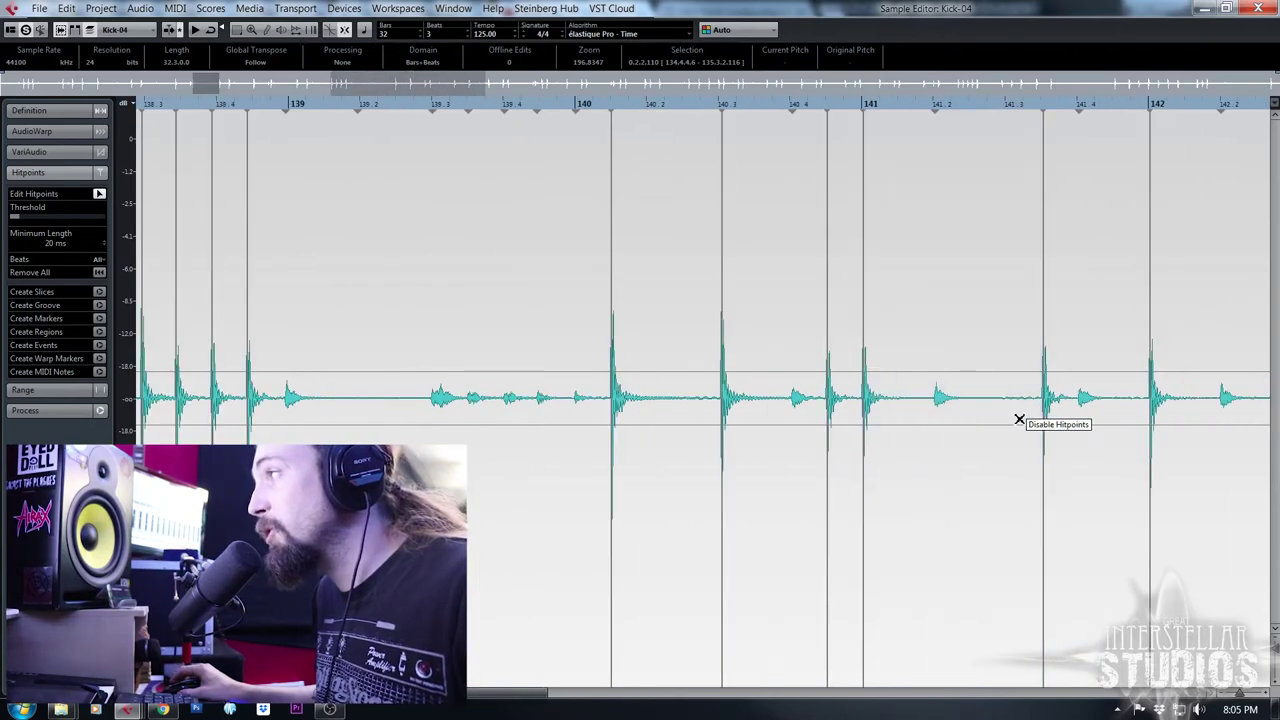
# Play the kick from the middle of bar 143 and check the hitpoints through to the event's end
pyautogui.hscroll(12, 1019, 420)
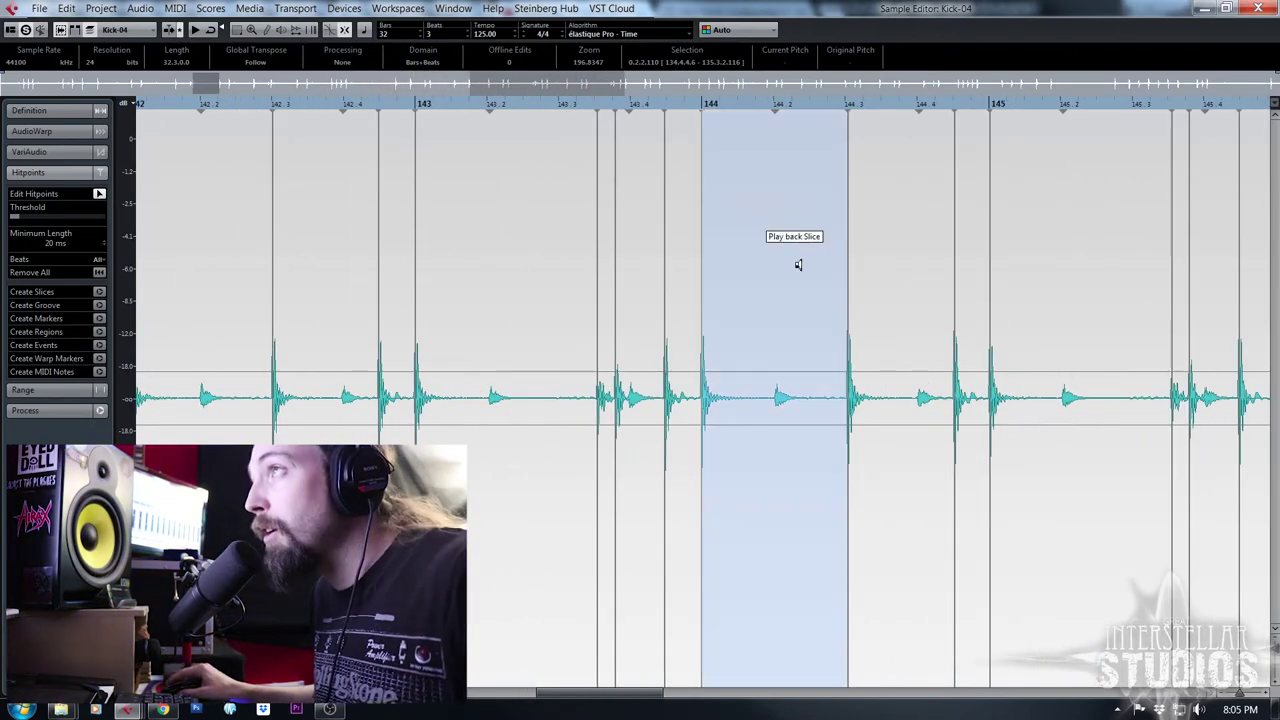
pyautogui.moveTo(600, 105); pyautogui.dragTo(576, 105)
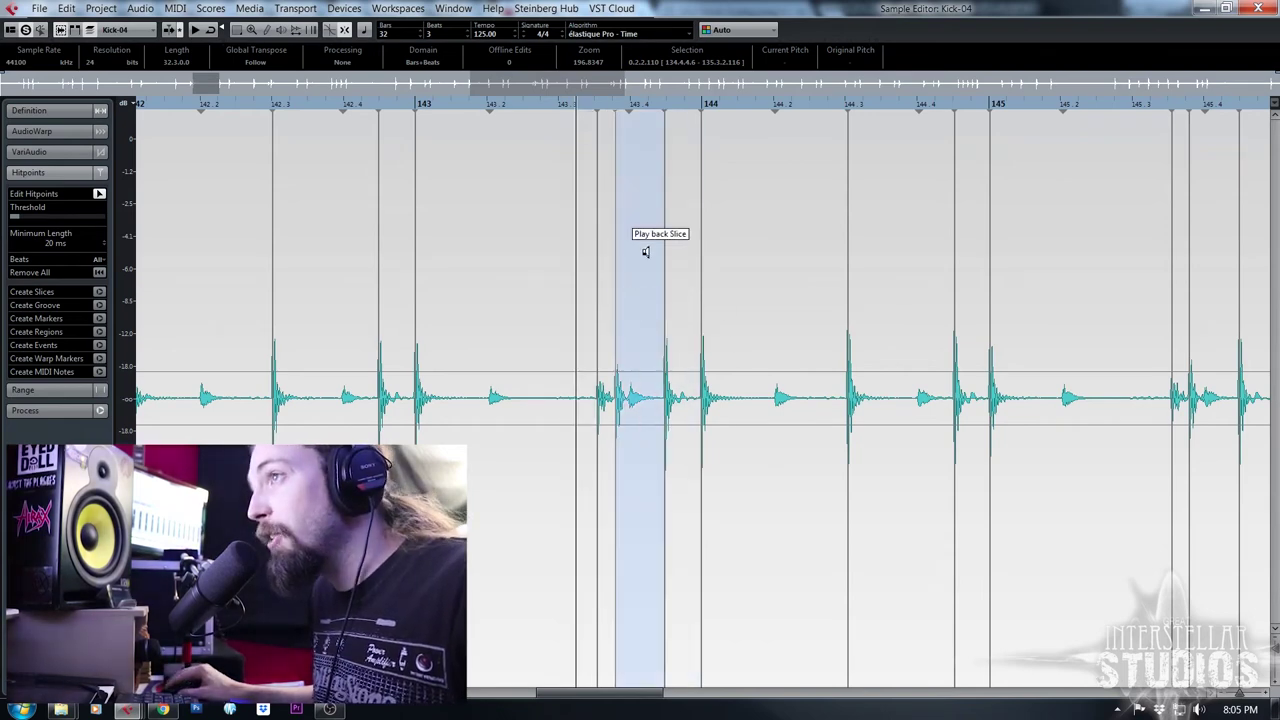
pyautogui.click(521, 104)
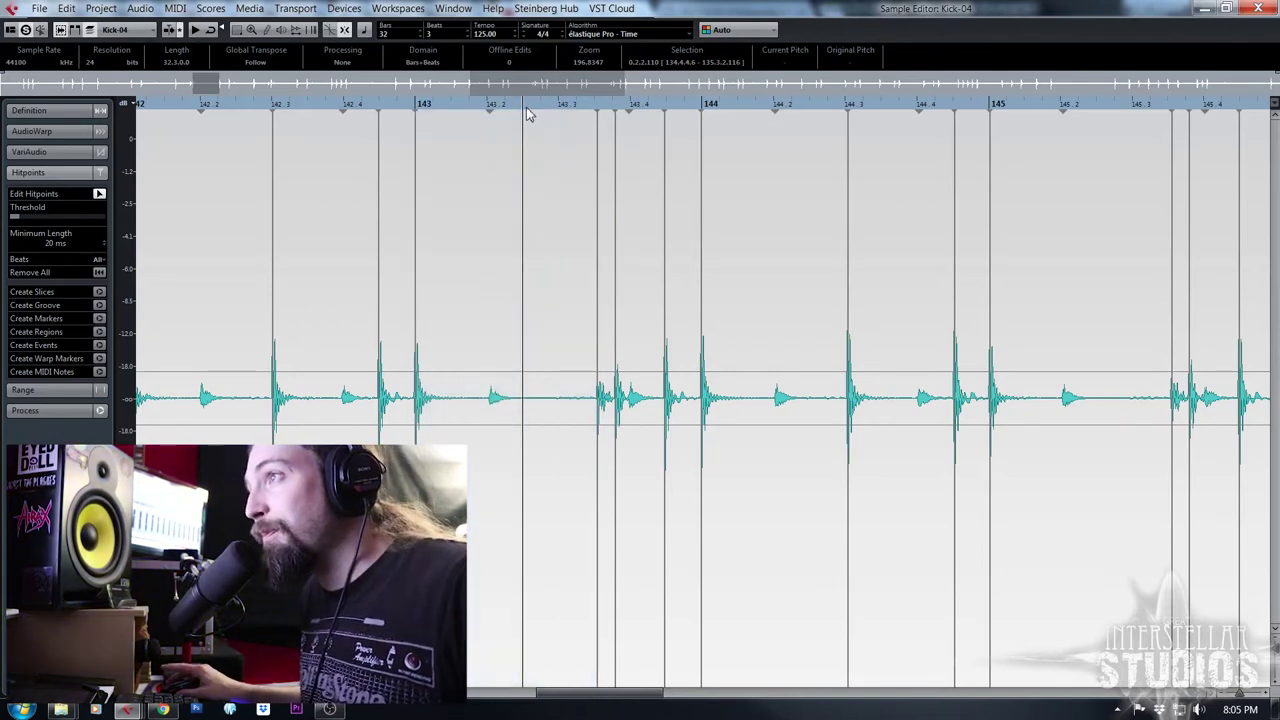
pyautogui.press('space')
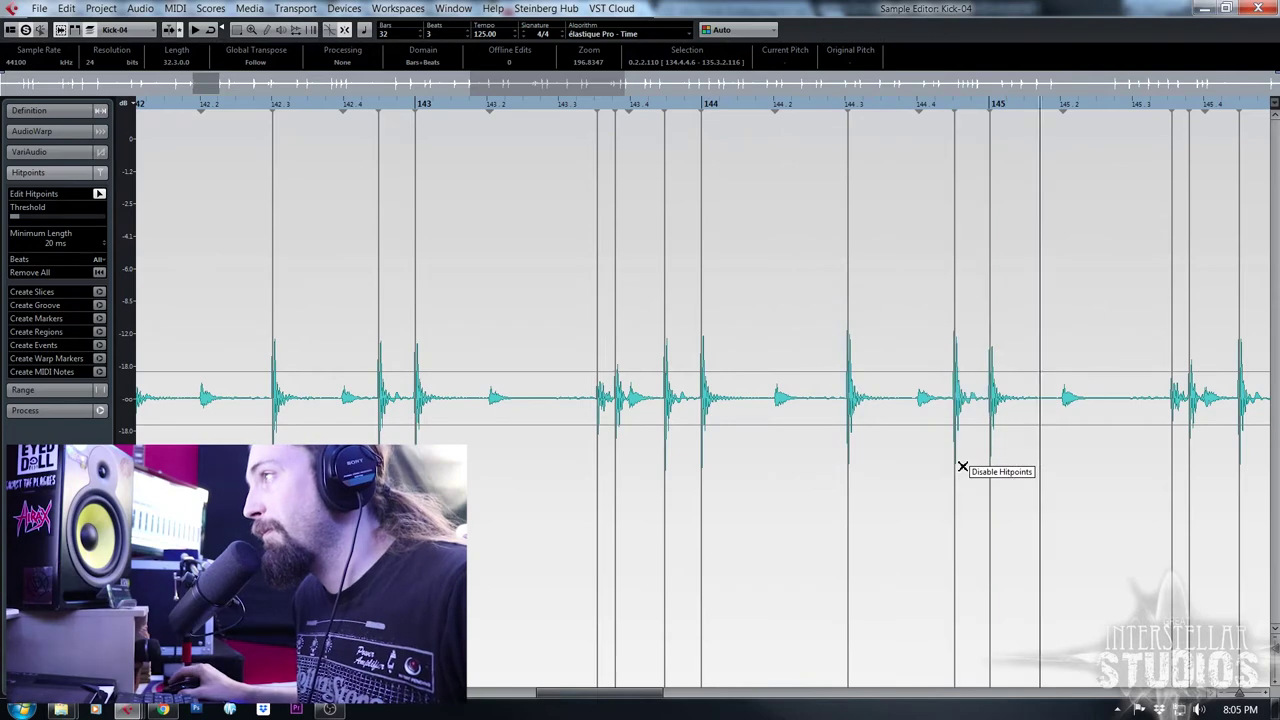
pyautogui.hscroll(2, 963, 466)
pyautogui.hscroll(4, 962, 467)
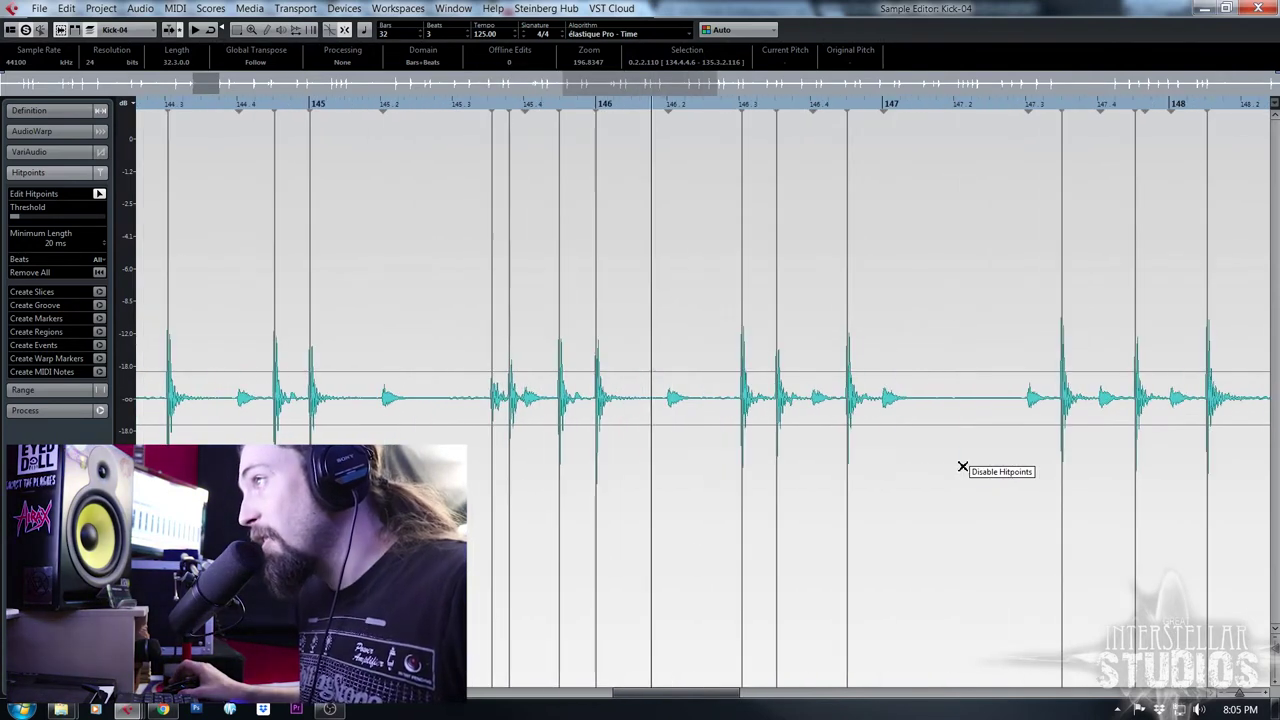
pyautogui.hscroll(2, 962, 467)
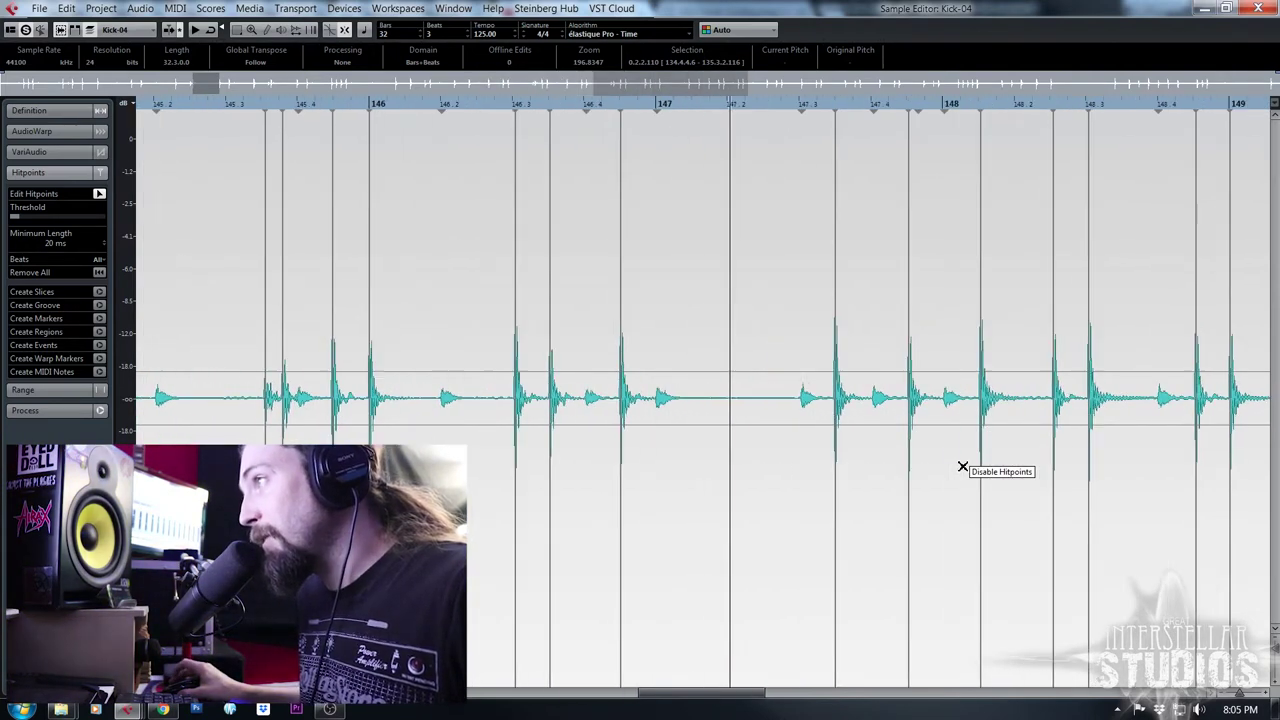
pyautogui.hscroll(2, 962, 467)
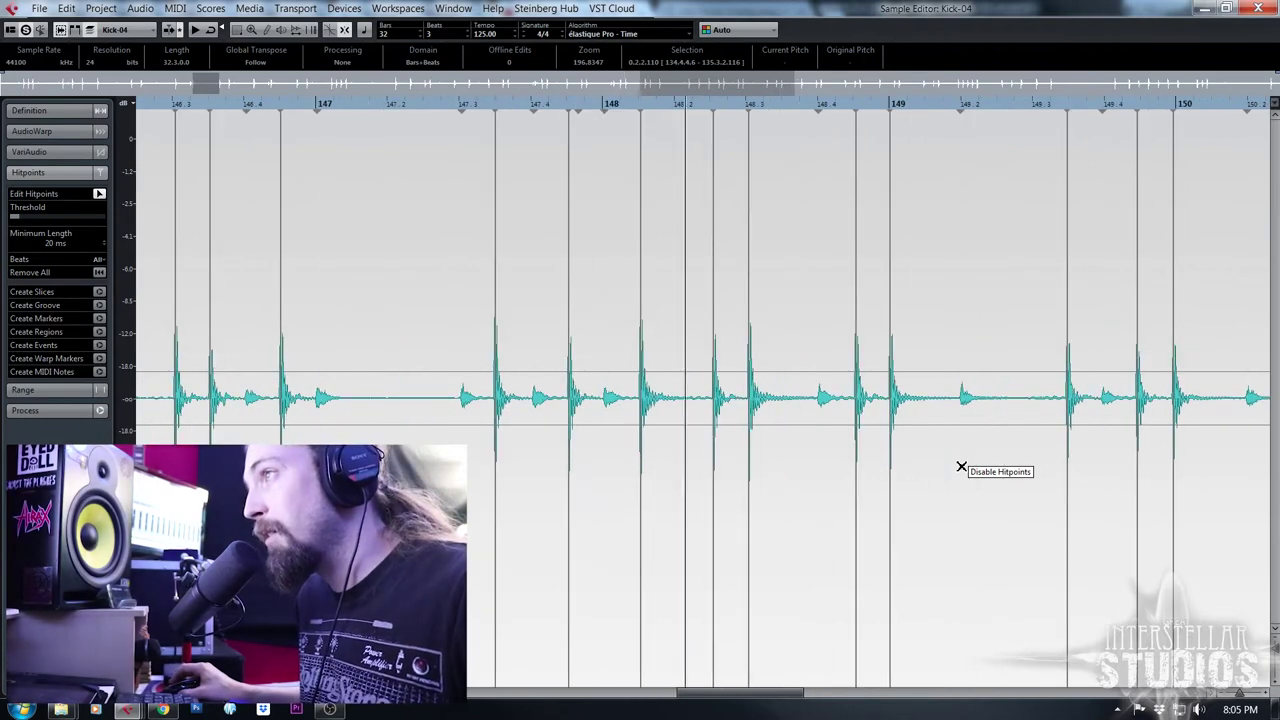
pyautogui.hscroll(3, 962, 467)
pyautogui.hscroll(3, 962, 467)
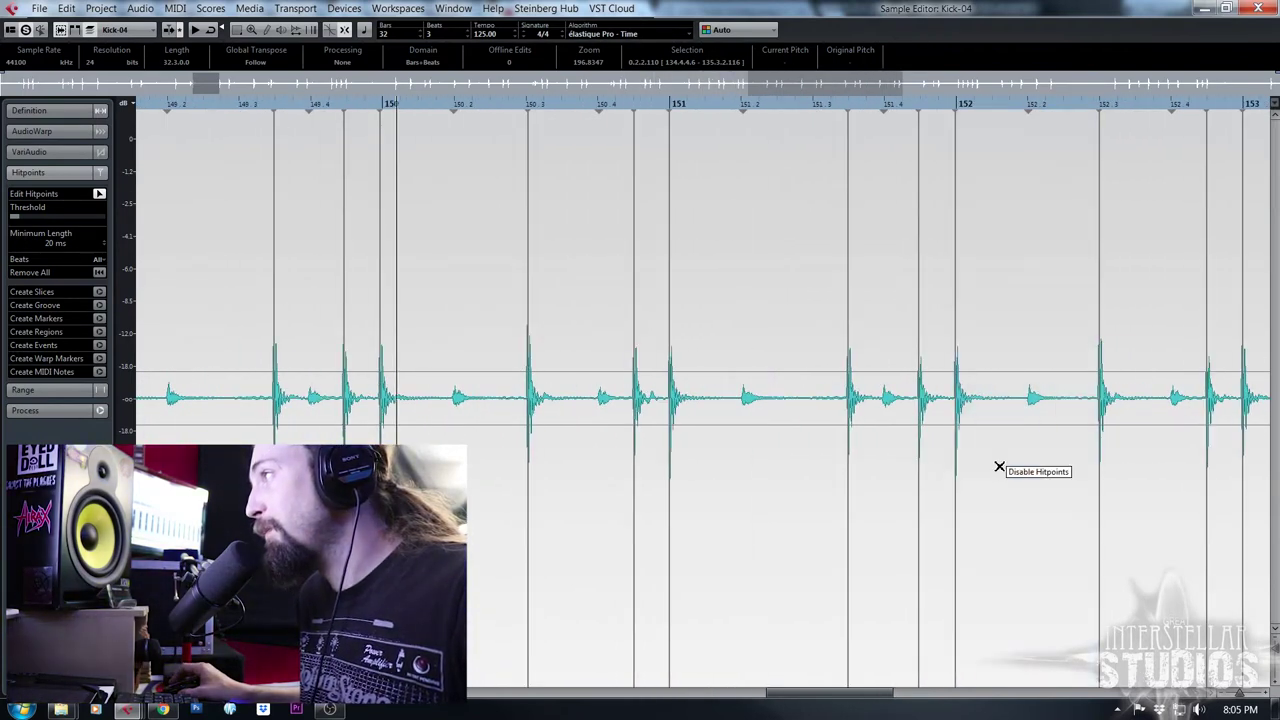
pyautogui.hscroll(6, 999, 467)
pyautogui.hscroll(8, 999, 467)
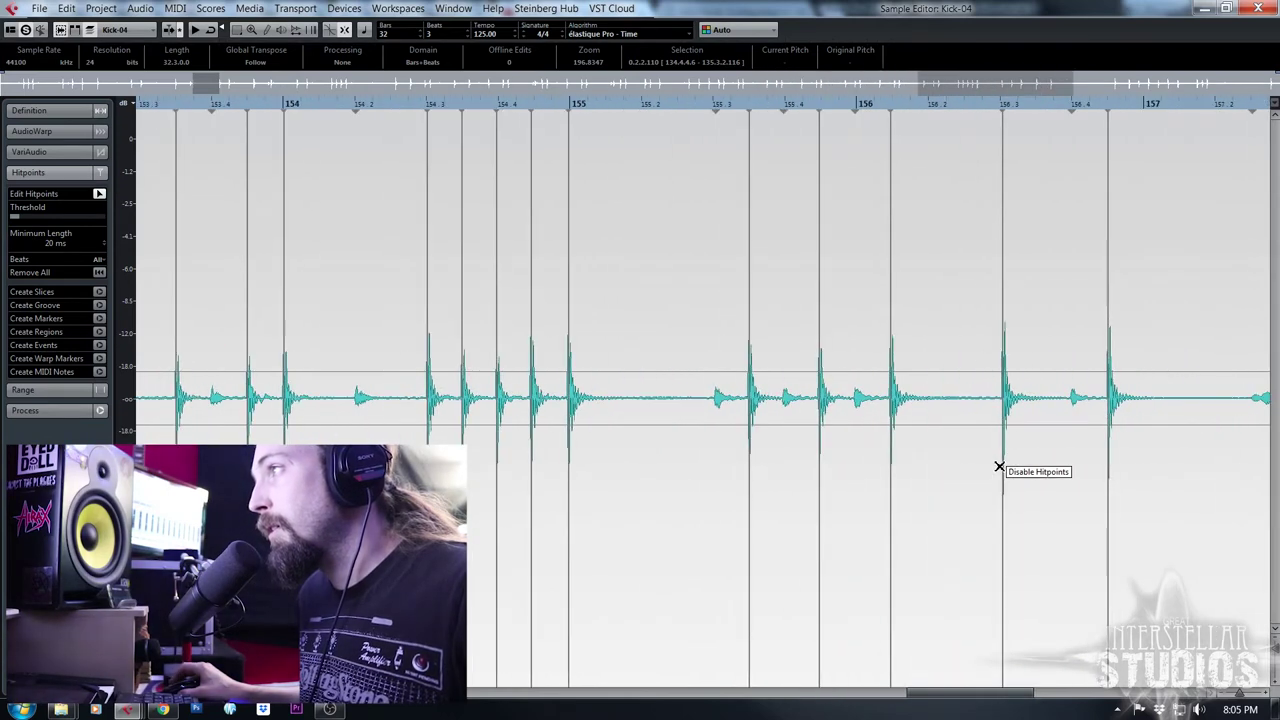
pyautogui.hscroll(10, 999, 467)
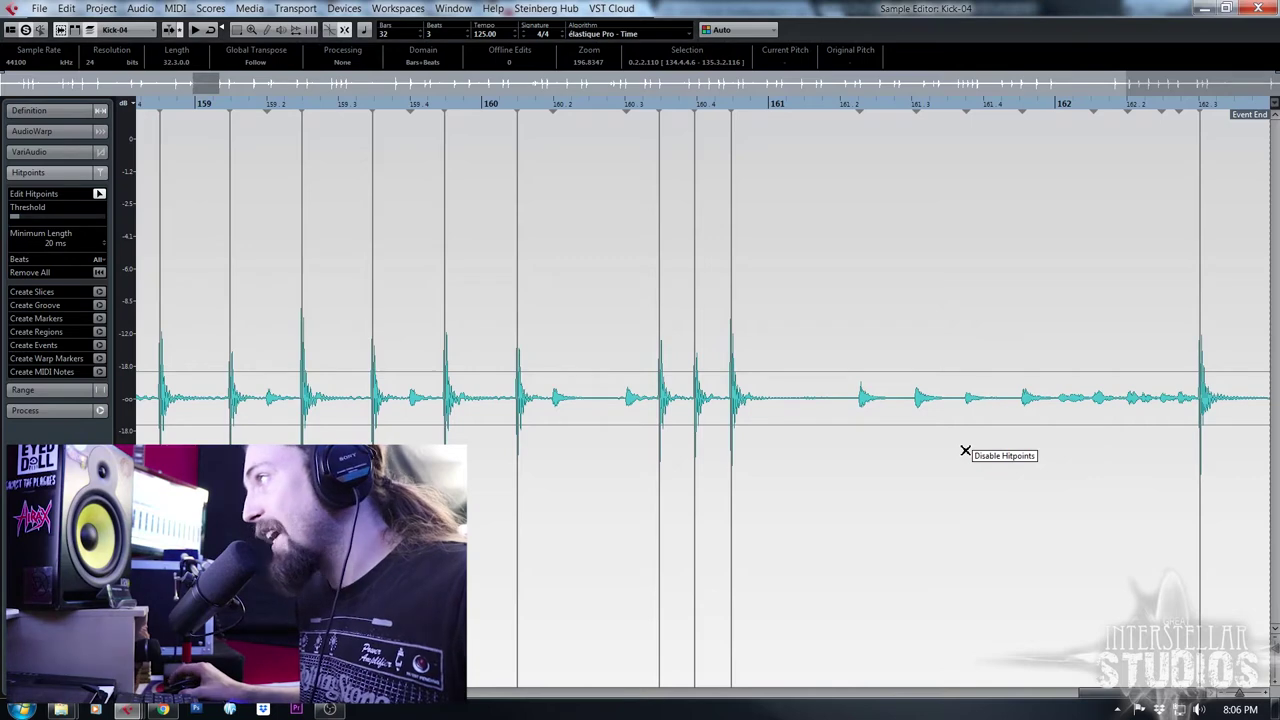
# Open the bounced Snare event in the Sample Editor and set its hitpoint threshold to about -18 dB
pyautogui.click(1258, 8)
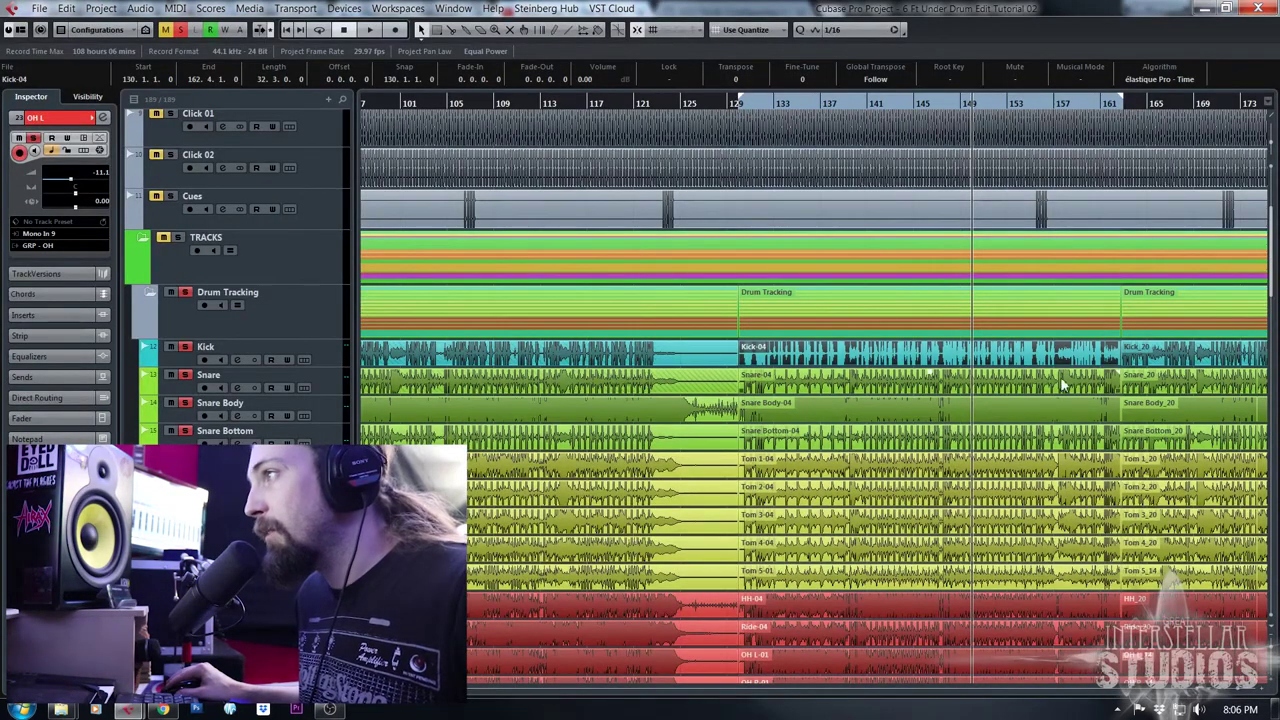
pyautogui.doubleClick(815, 387)
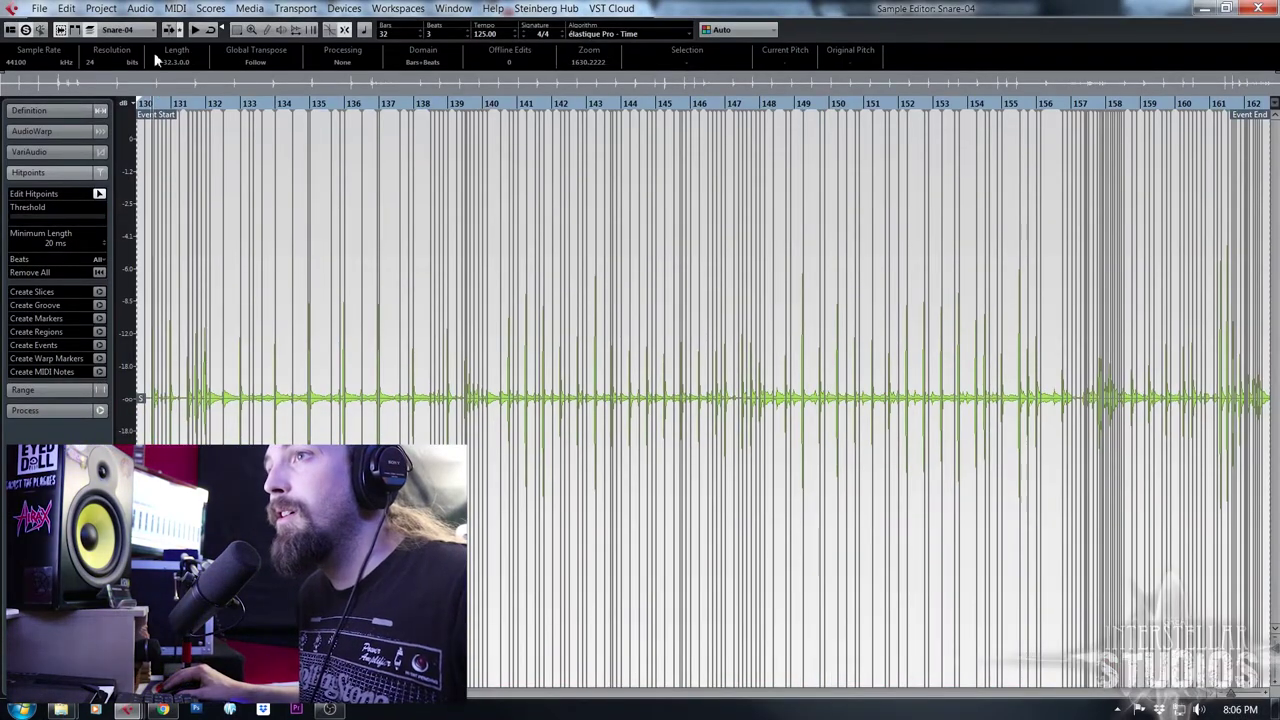
pyautogui.moveTo(25, 218)
pyautogui.mouseDown()
pyautogui.moveTo(58, 211)
pyautogui.moveTo(18, 197)
pyautogui.moveTo(48, 191)
pyautogui.moveTo(22, 193)
pyautogui.mouseUp()
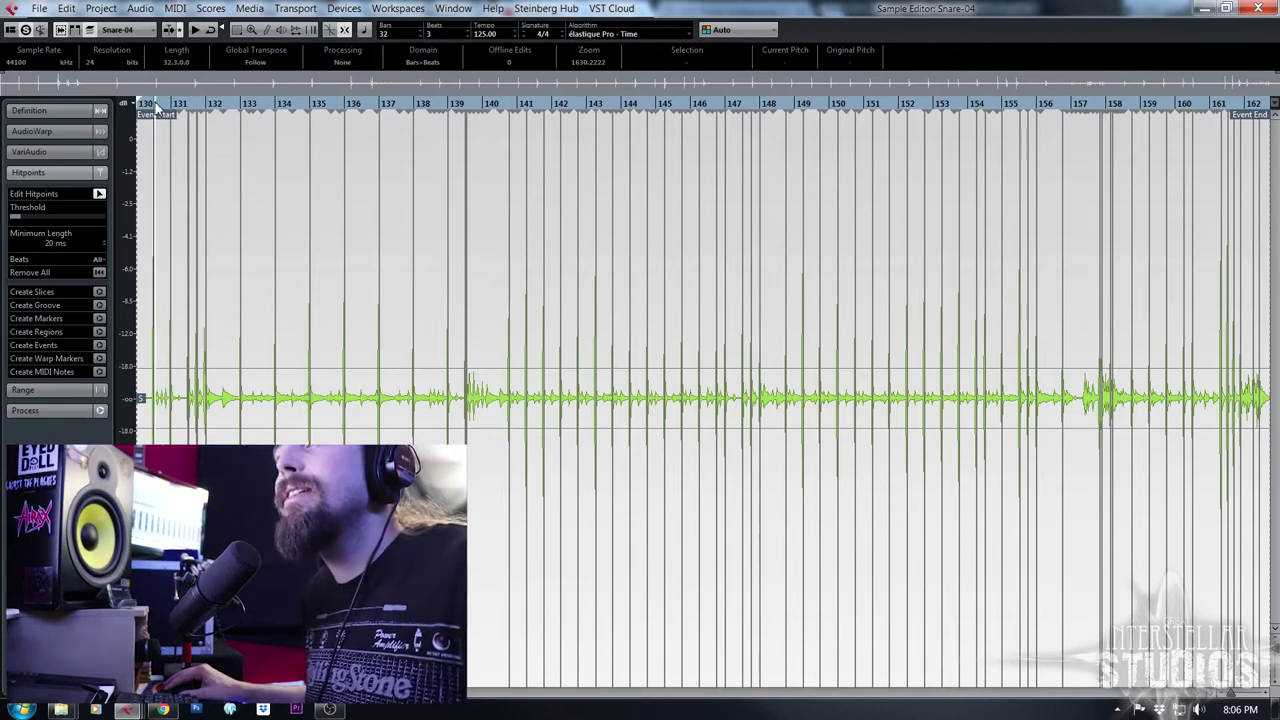
# Examine the snare hitpoints from bar 130 to bar 133, auditioning the closely spaced hits around bars 131 and 132
pyautogui.press('h')
pyautogui.press('h')
pyautogui.press('h')
pyautogui.moveTo(283, 106); pyautogui.dragTo(1, 94)
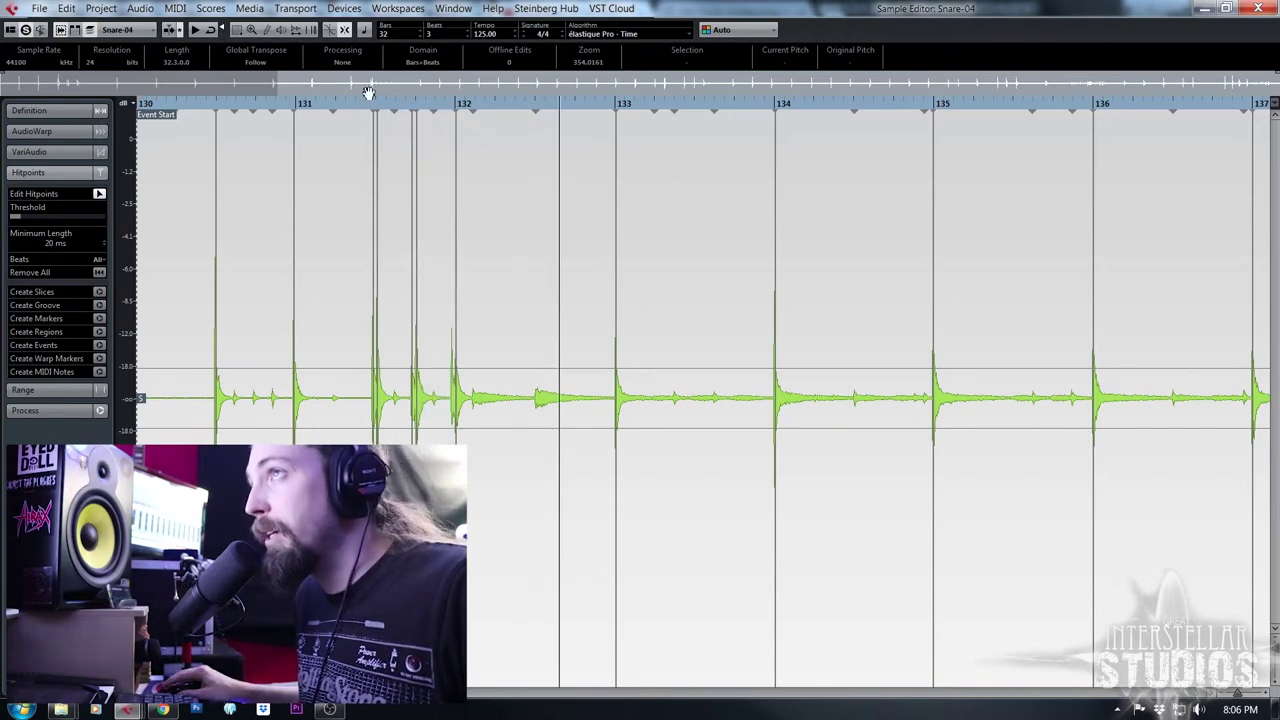
pyautogui.moveTo(376, 108); pyautogui.dragTo(376, 84)
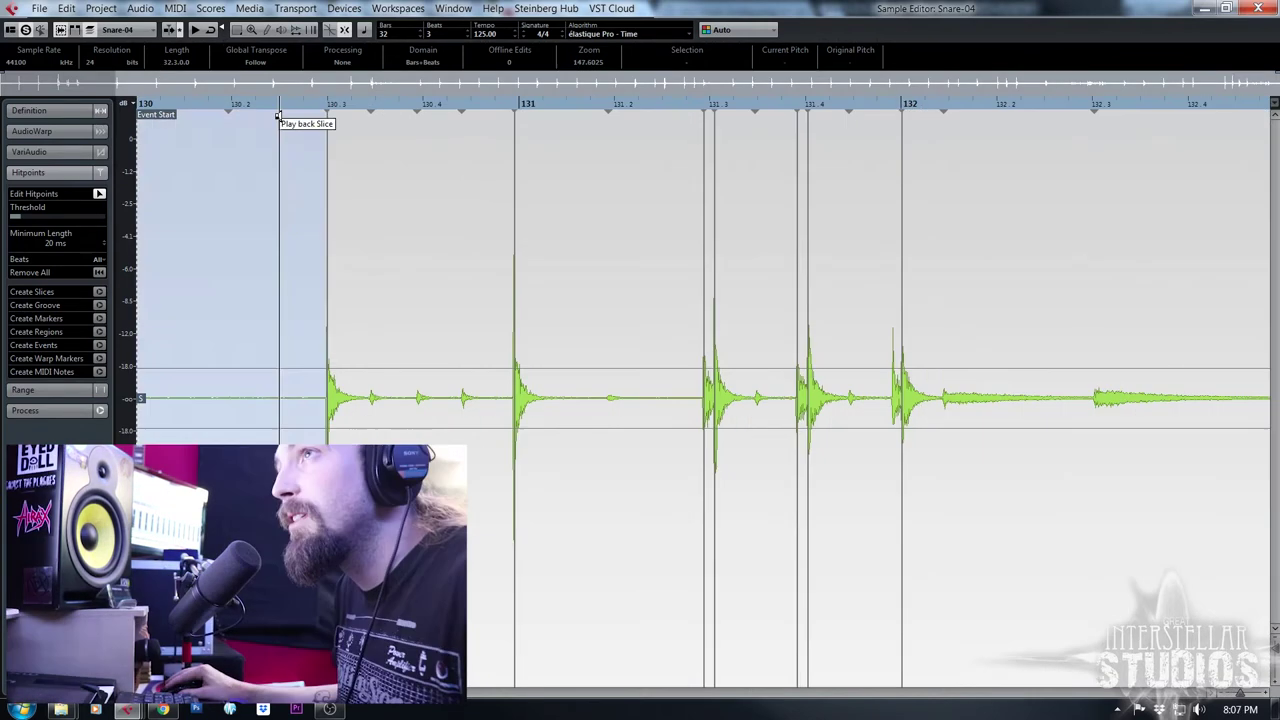
pyautogui.moveTo(280, 113)
pyautogui.mouseDown()
pyautogui.moveTo(315, 110)
pyautogui.moveTo(296, 114)
pyautogui.mouseUp()
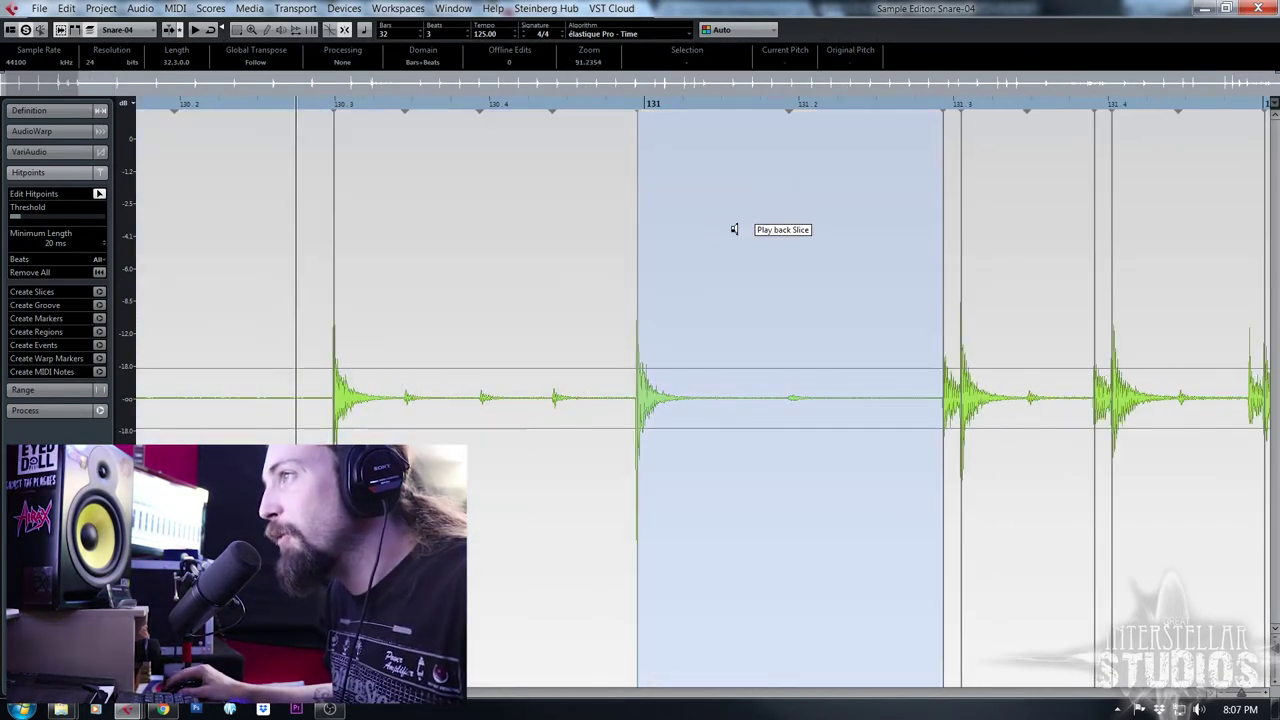
pyautogui.click(916, 105)
pyautogui.press('g')
pyautogui.press('g')
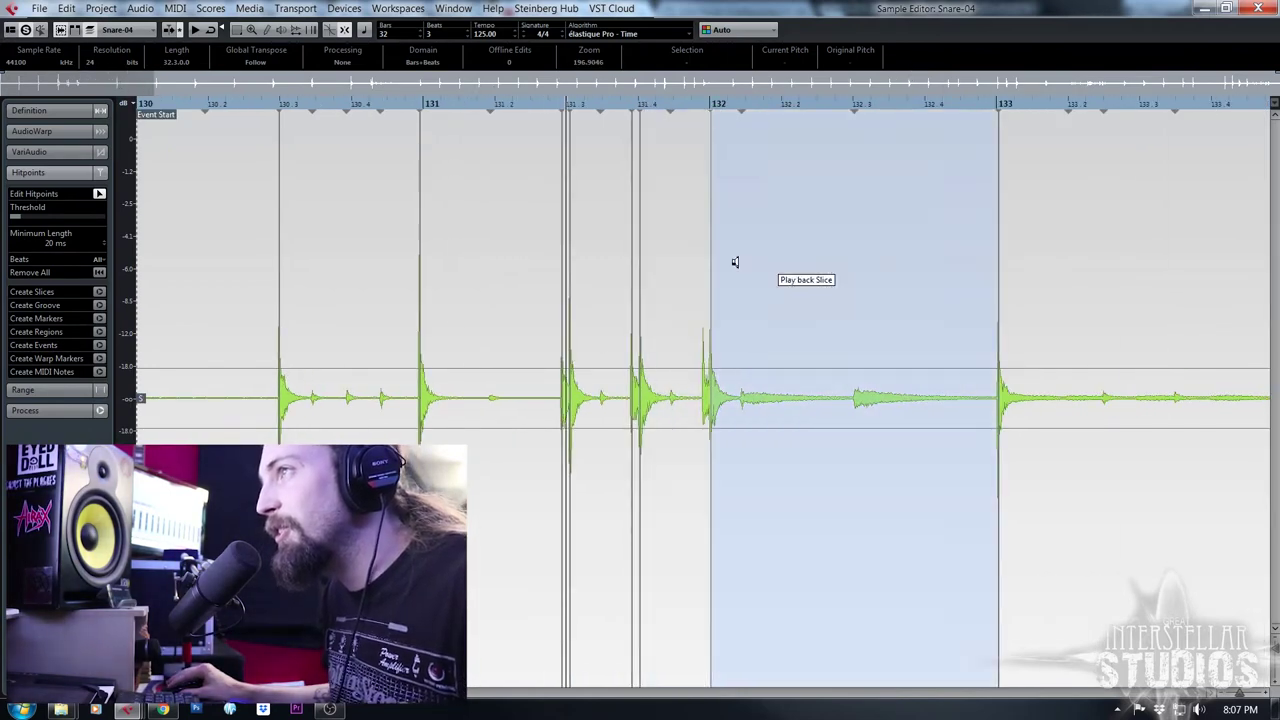
# Disable the snare hitpoints on the closely spaced double hits from beat 131.3 to bar 132
pyautogui.moveTo(562, 110); pyautogui.dragTo(563, 149)
pyautogui.moveTo(547, 193); pyautogui.dragTo(947, 309)
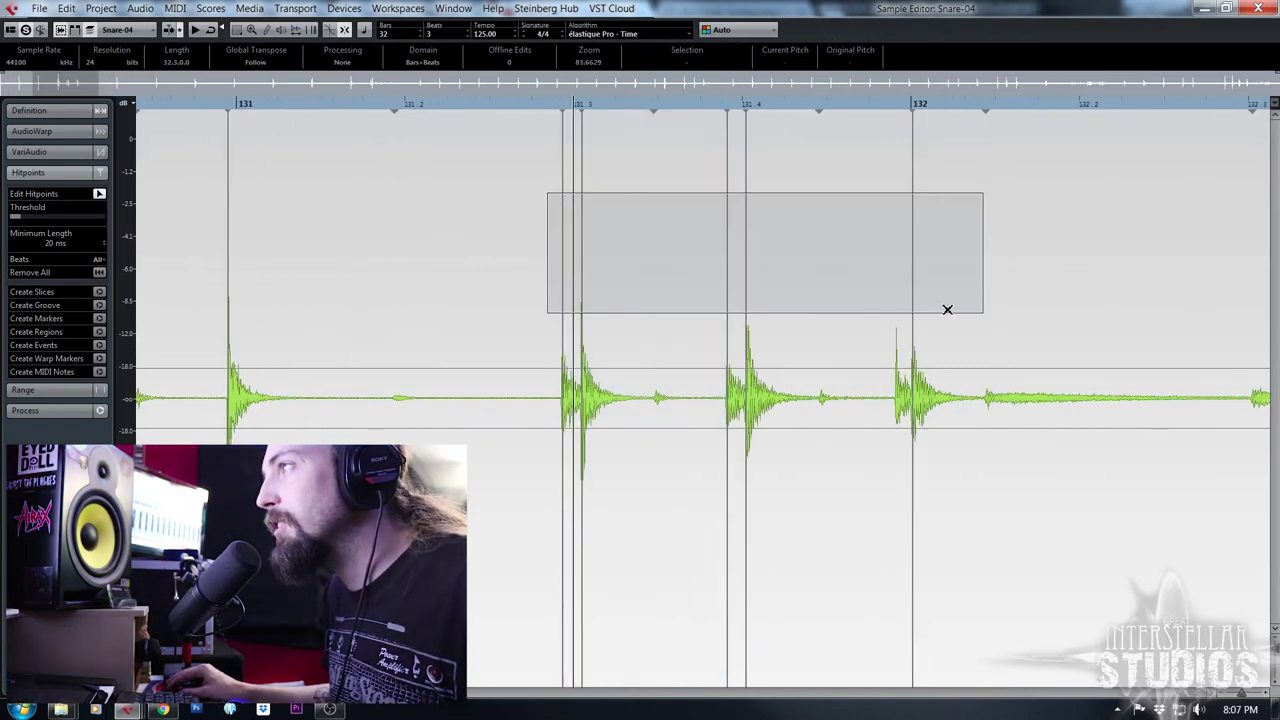
pyautogui.press('Delete')
pyautogui.click(571, 241)
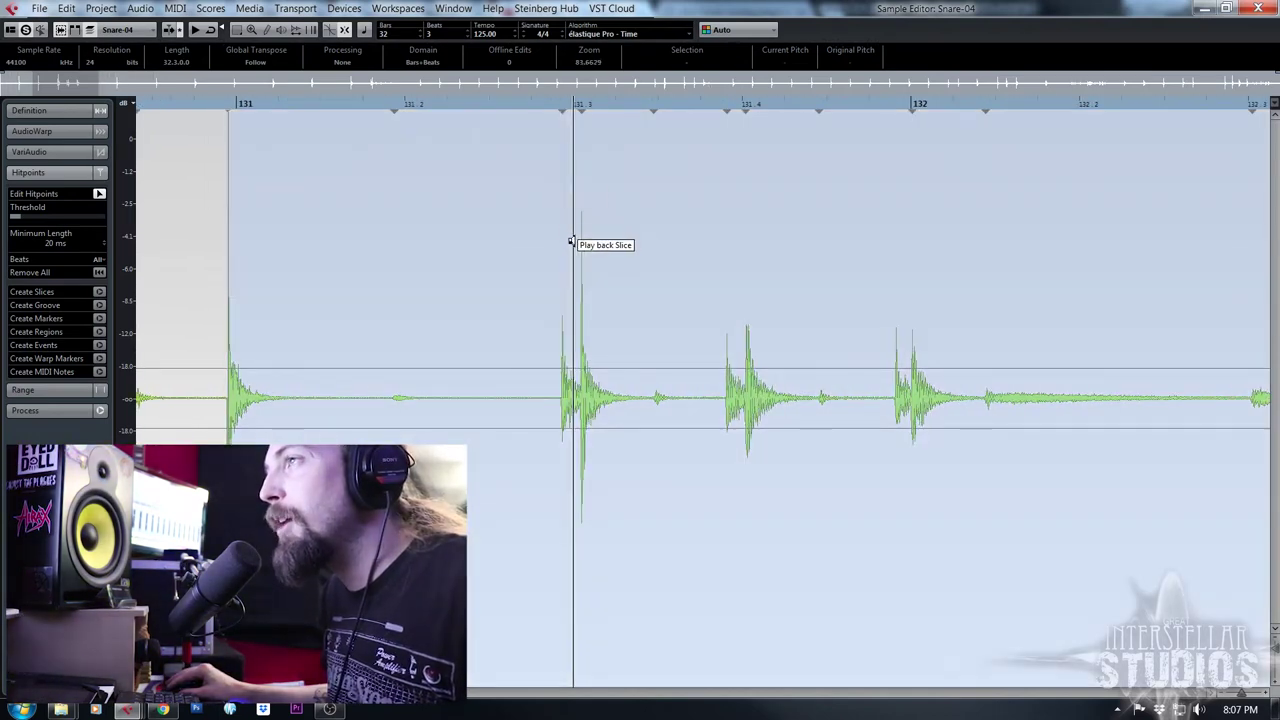
pyautogui.moveTo(494, 106); pyautogui.dragTo(446, 109)
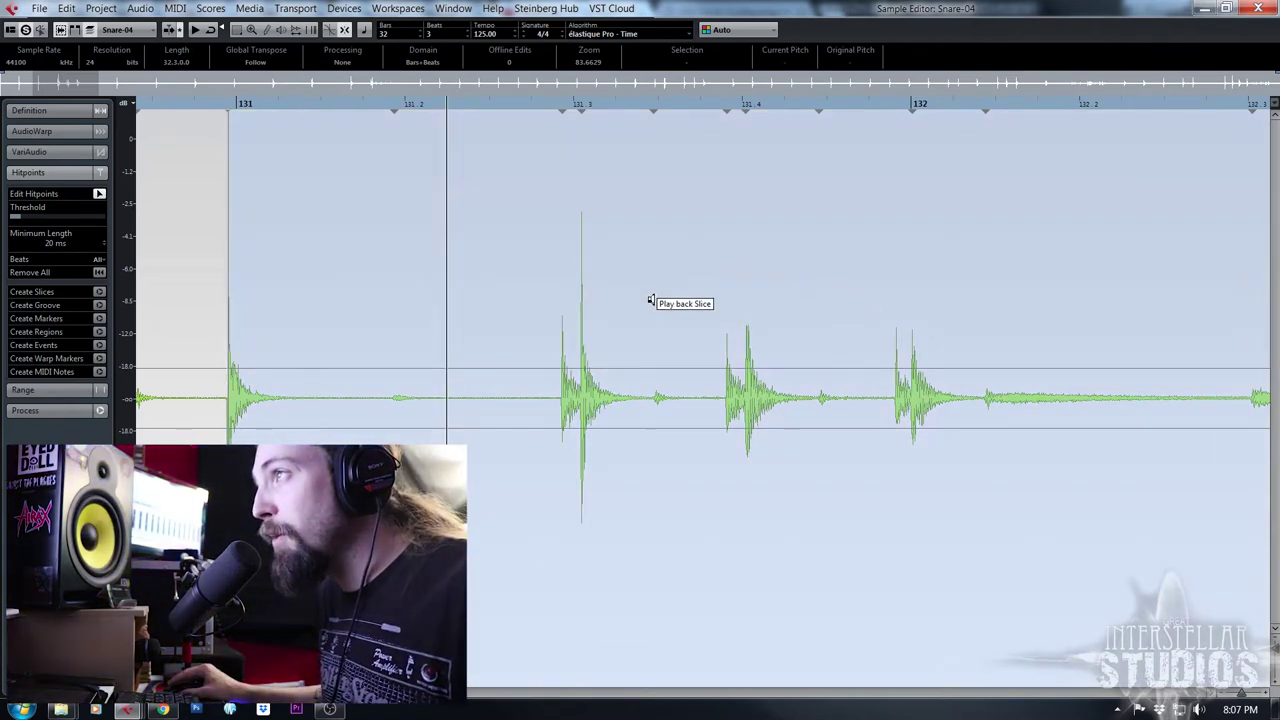
pyautogui.press('alt')
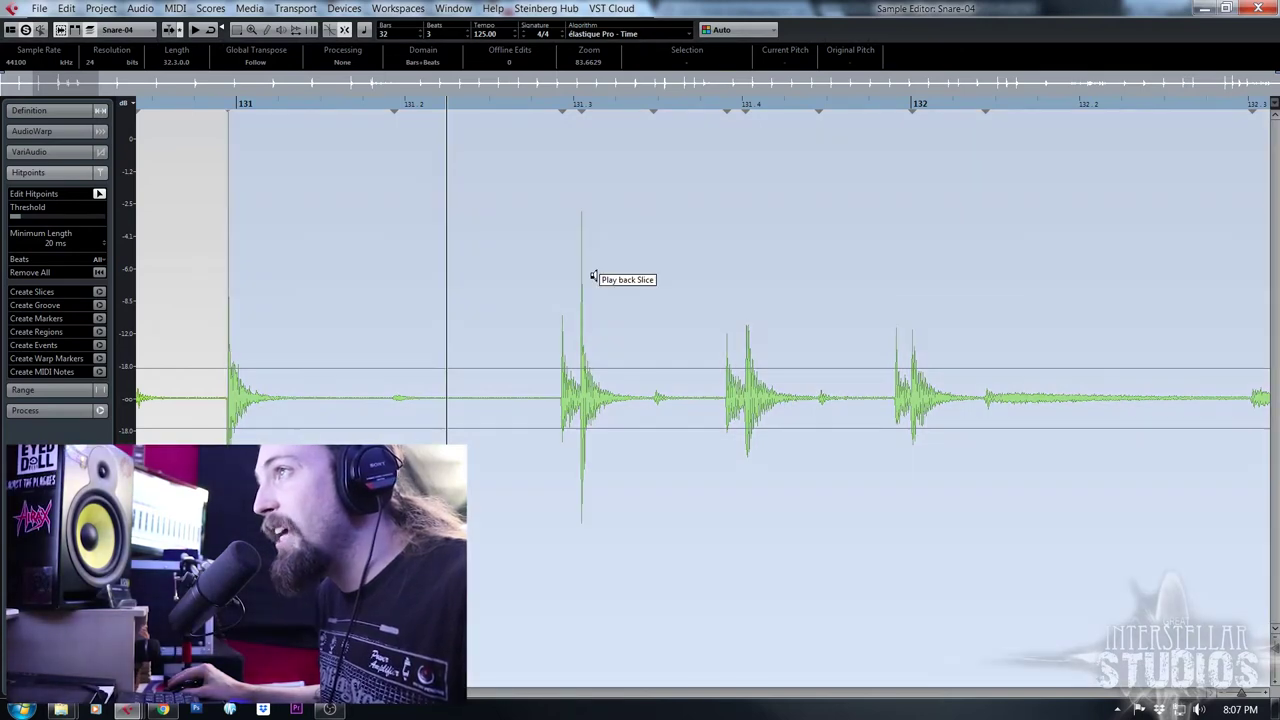
pyautogui.press('shift')
pyautogui.moveTo(602, 216); pyautogui.dragTo(846, 317)
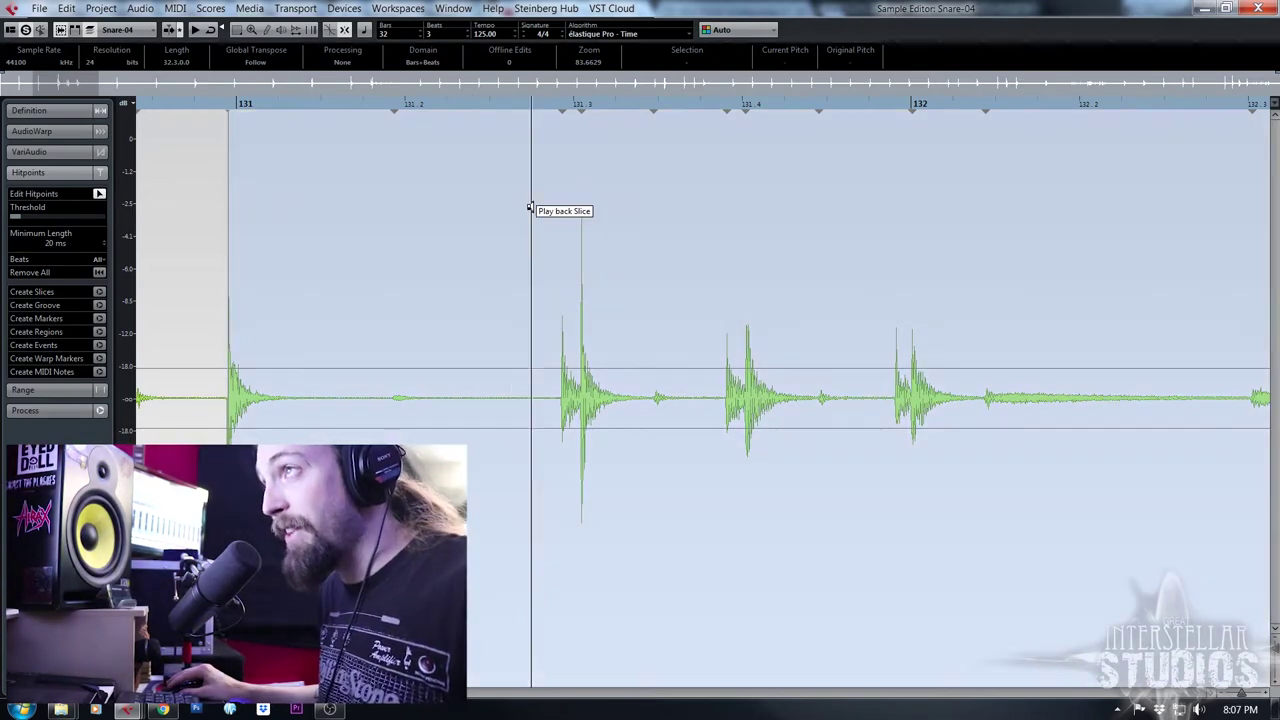
pyautogui.moveTo(520, 202); pyautogui.dragTo(872, 312)
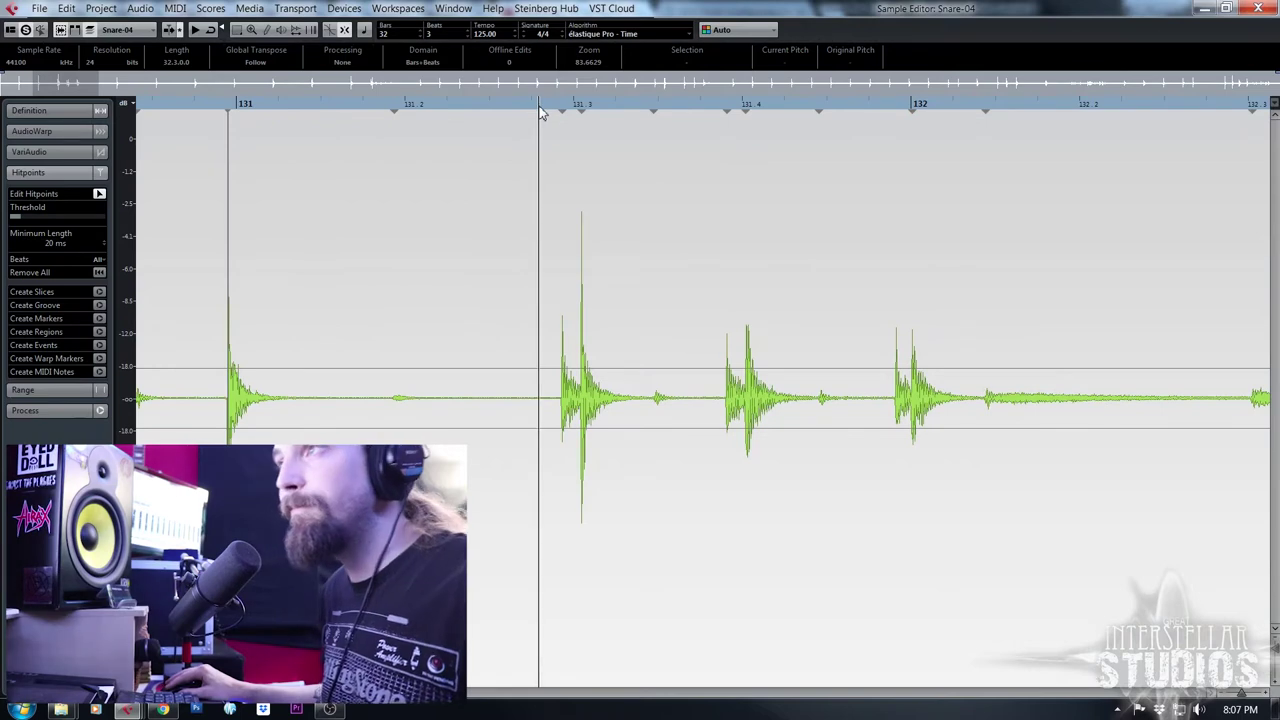
# Insert one hitpoint between the two strokes of each double hit at beats 131.3 and 131.4 and just before bar 132
pyautogui.press('h')
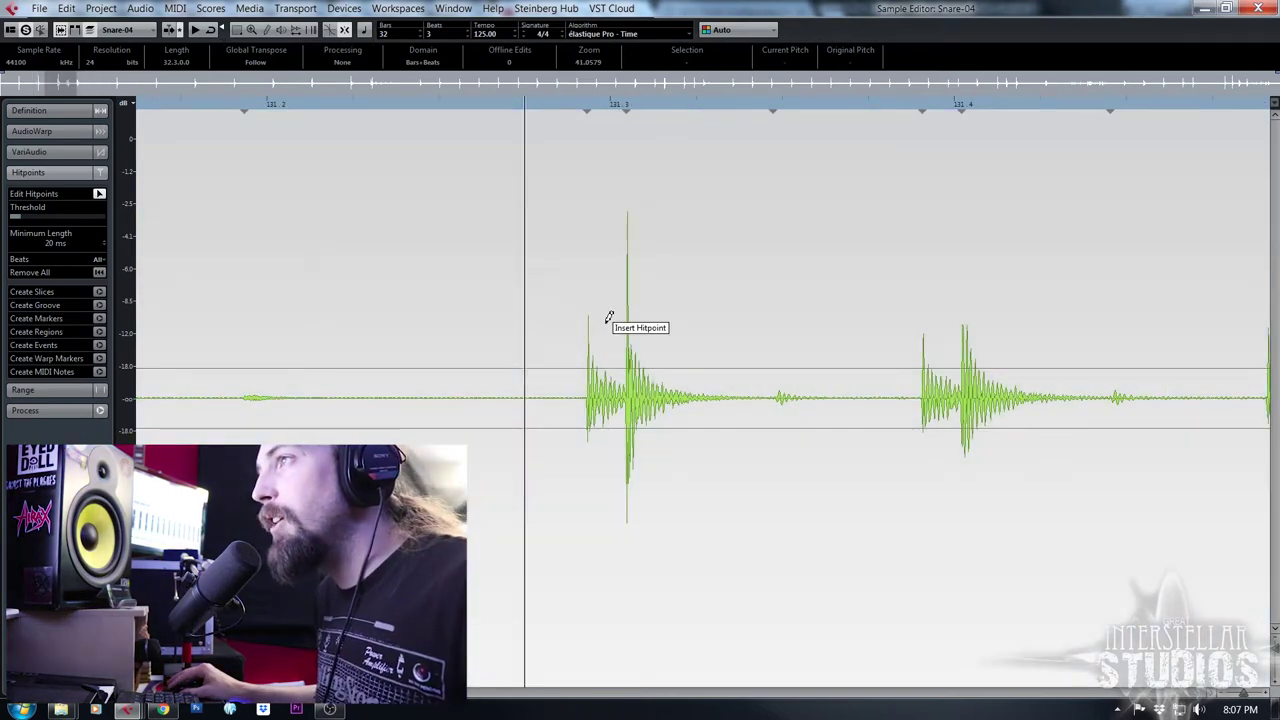
pyautogui.moveTo(606, 323); pyautogui.dragTo(610, 320)
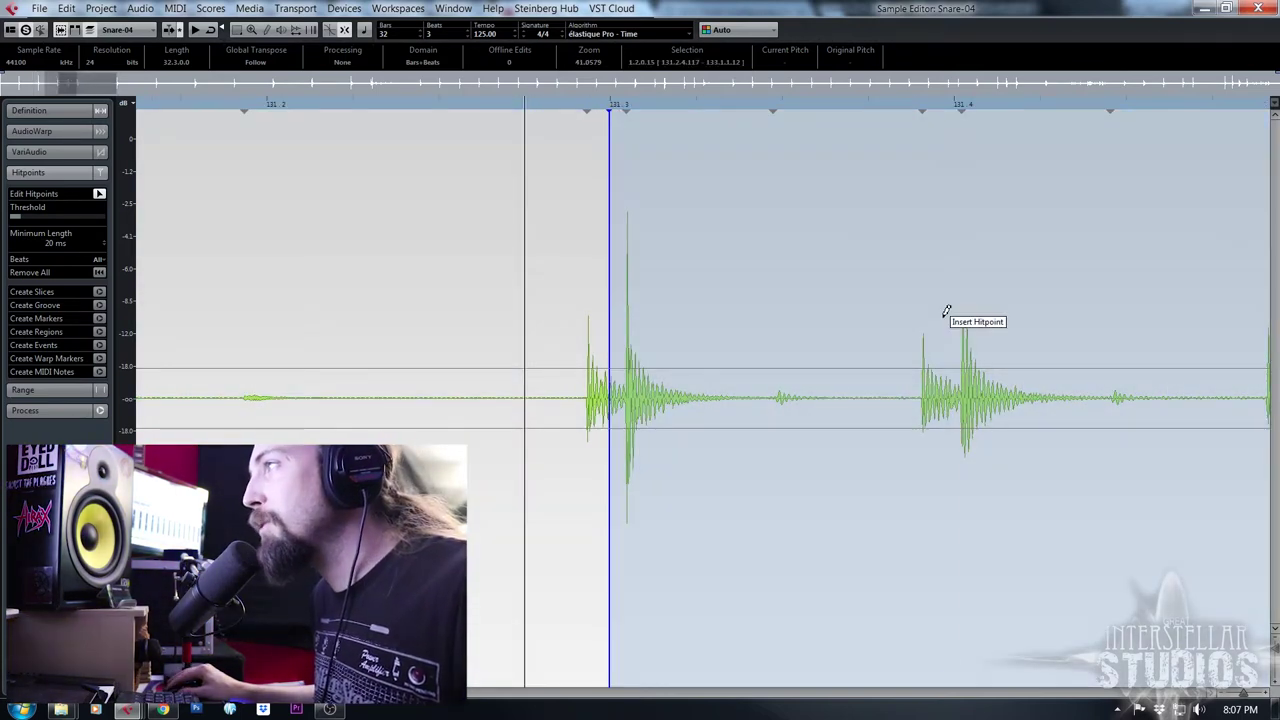
pyautogui.keyDown('alt'); pyautogui.click(944, 318); pyautogui.keyUp('alt')
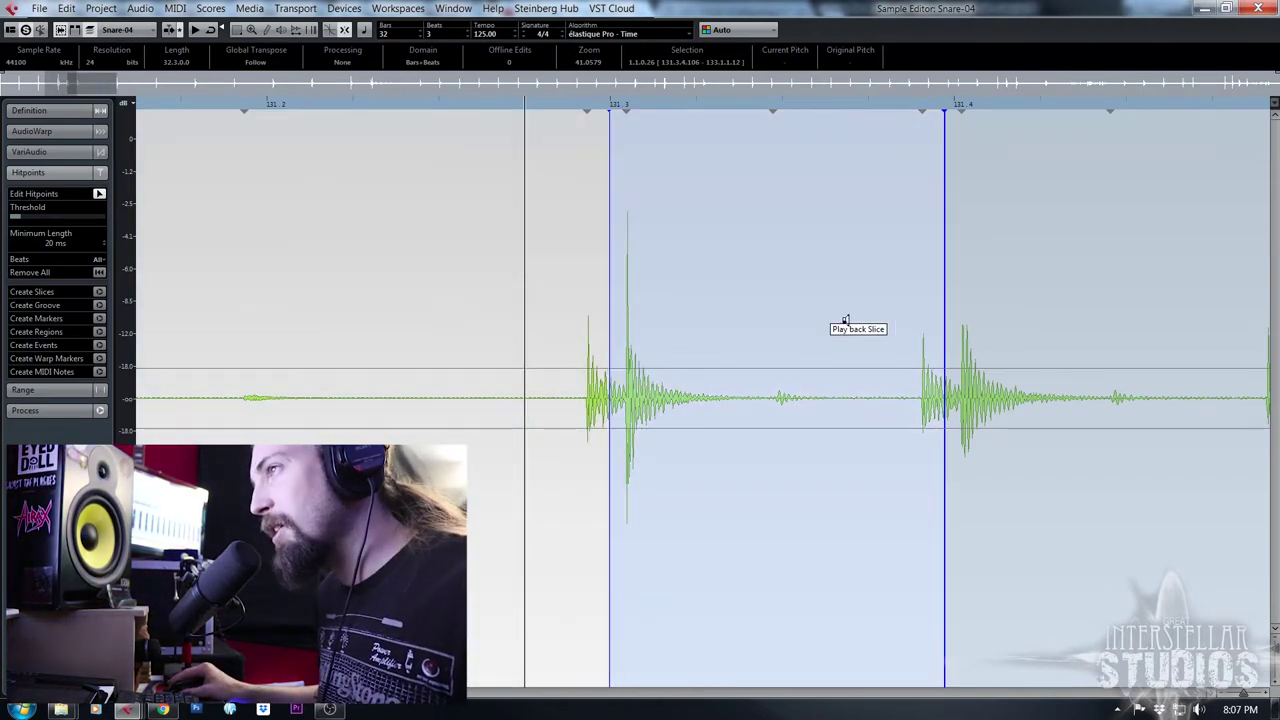
pyautogui.scroll(-3, 817, 338)
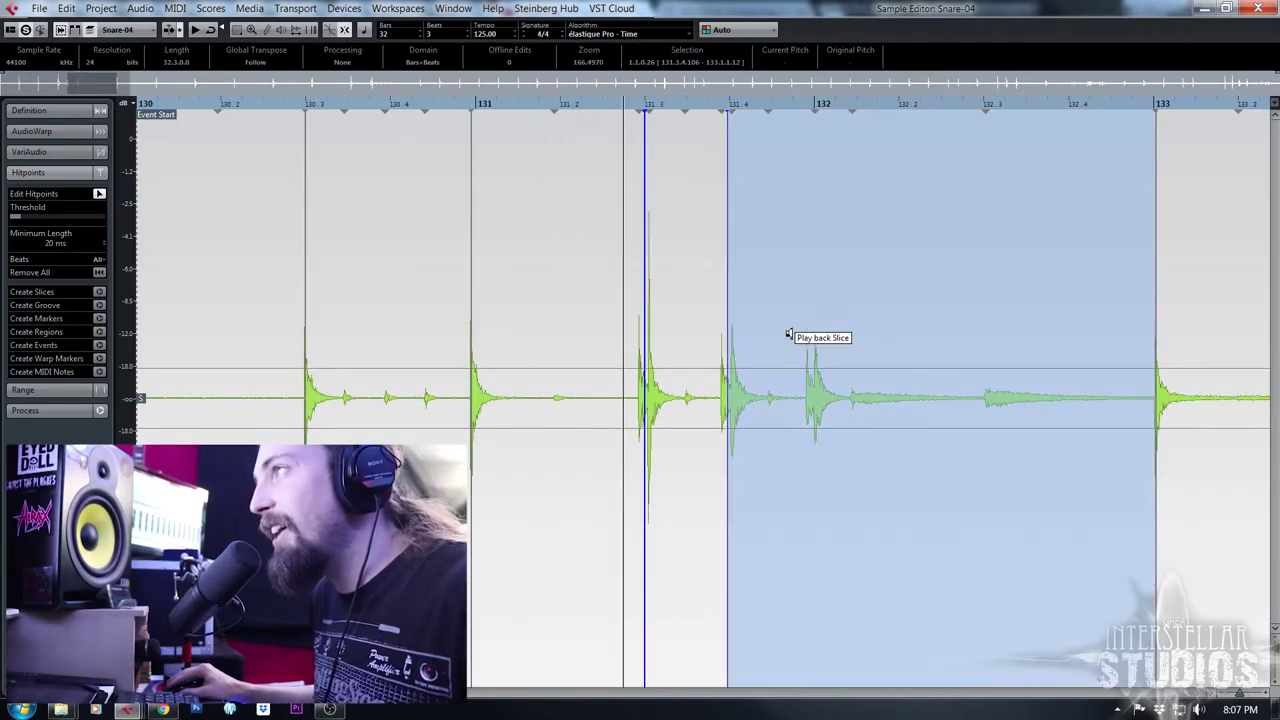
pyautogui.moveTo(800, 106)
pyautogui.mouseDown()
pyautogui.moveTo(814, 156)
pyautogui.moveTo(710, 156)
pyautogui.mouseUp()
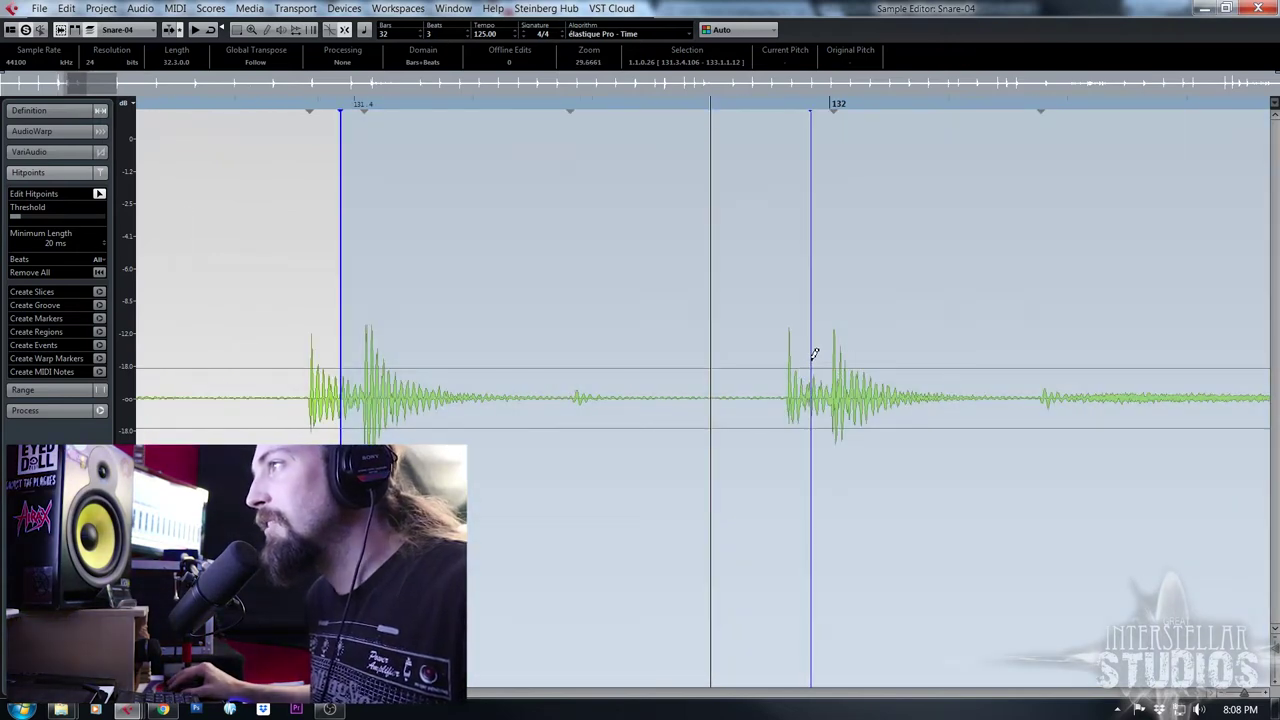
pyautogui.scroll(-2, 835, 311)
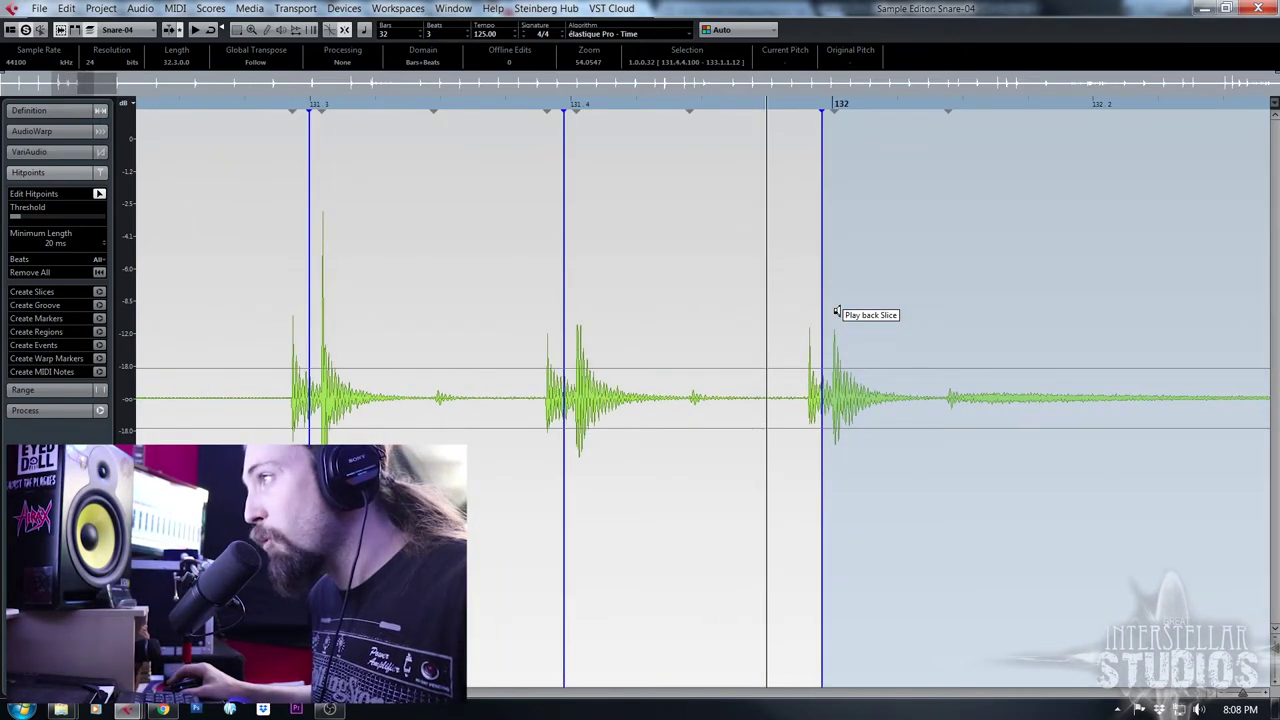
# Keep a single hitpoint on the double snare hit at beat 139.3 and move it between the two strokes
pyautogui.scroll(-5, 835, 311)
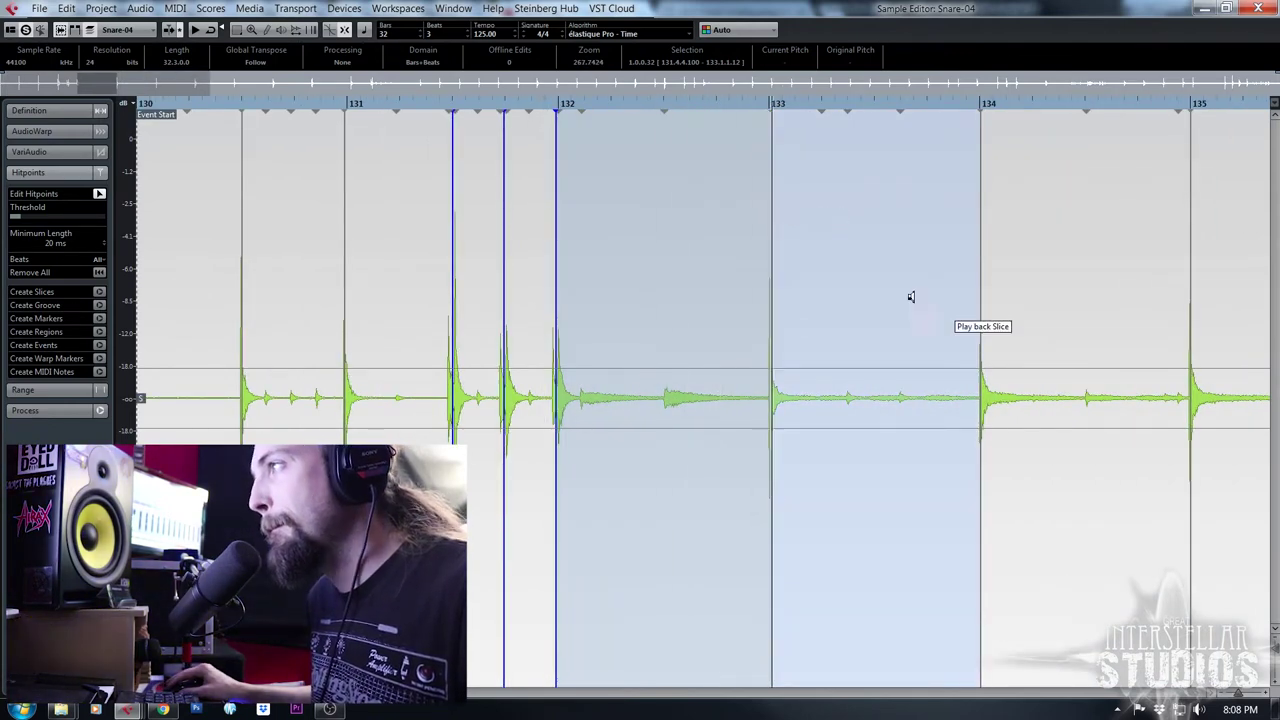
pyautogui.hscroll(6, 1100, 434)
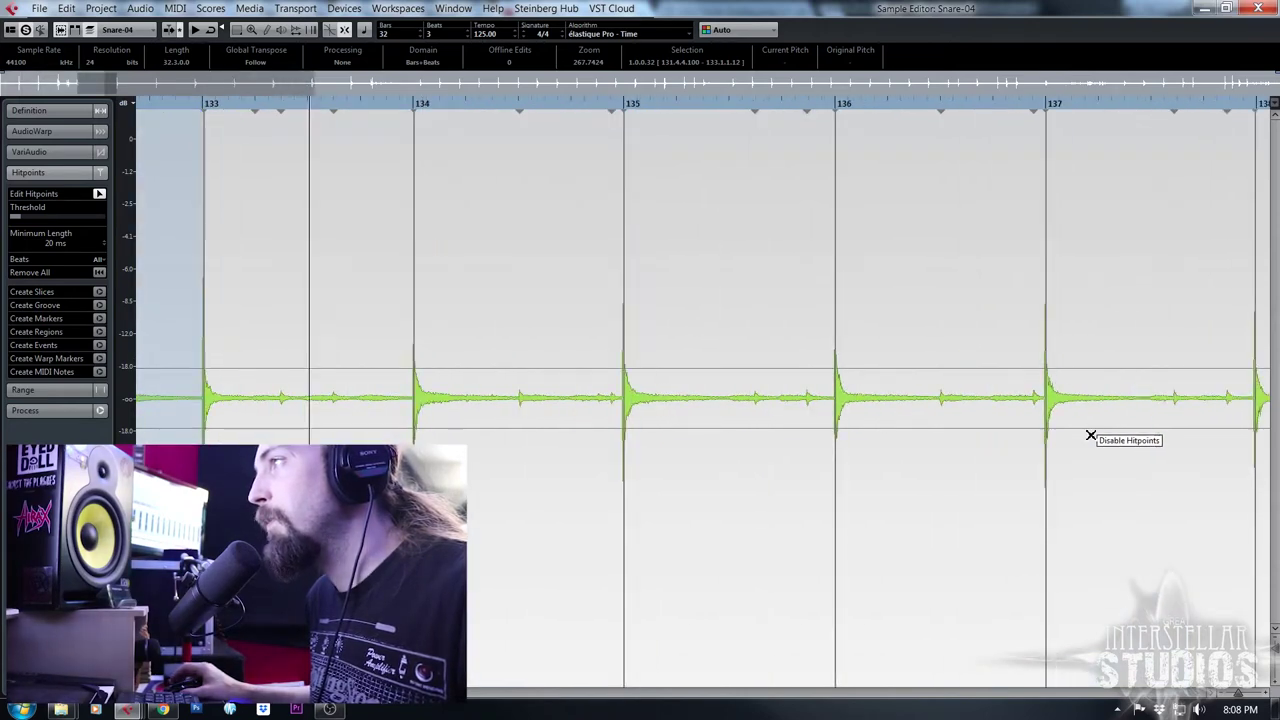
pyautogui.hscroll(2, 1088, 435)
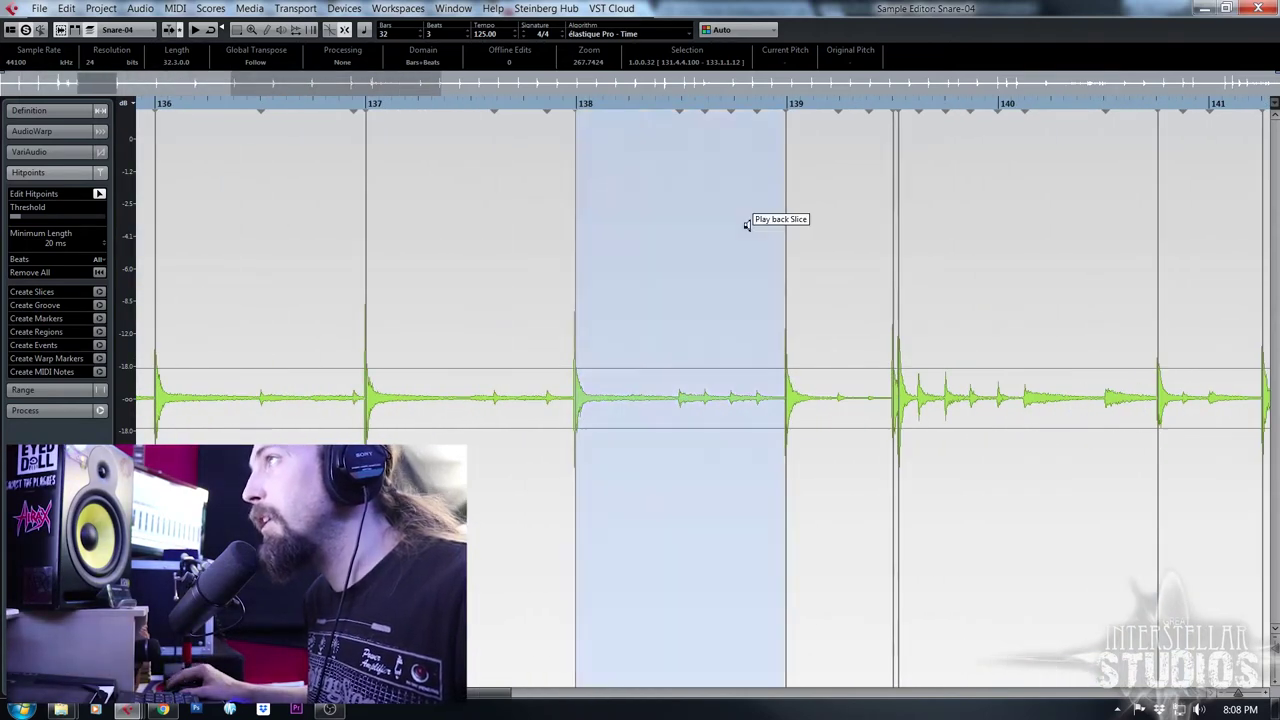
pyautogui.scroll(5, 884, 118)
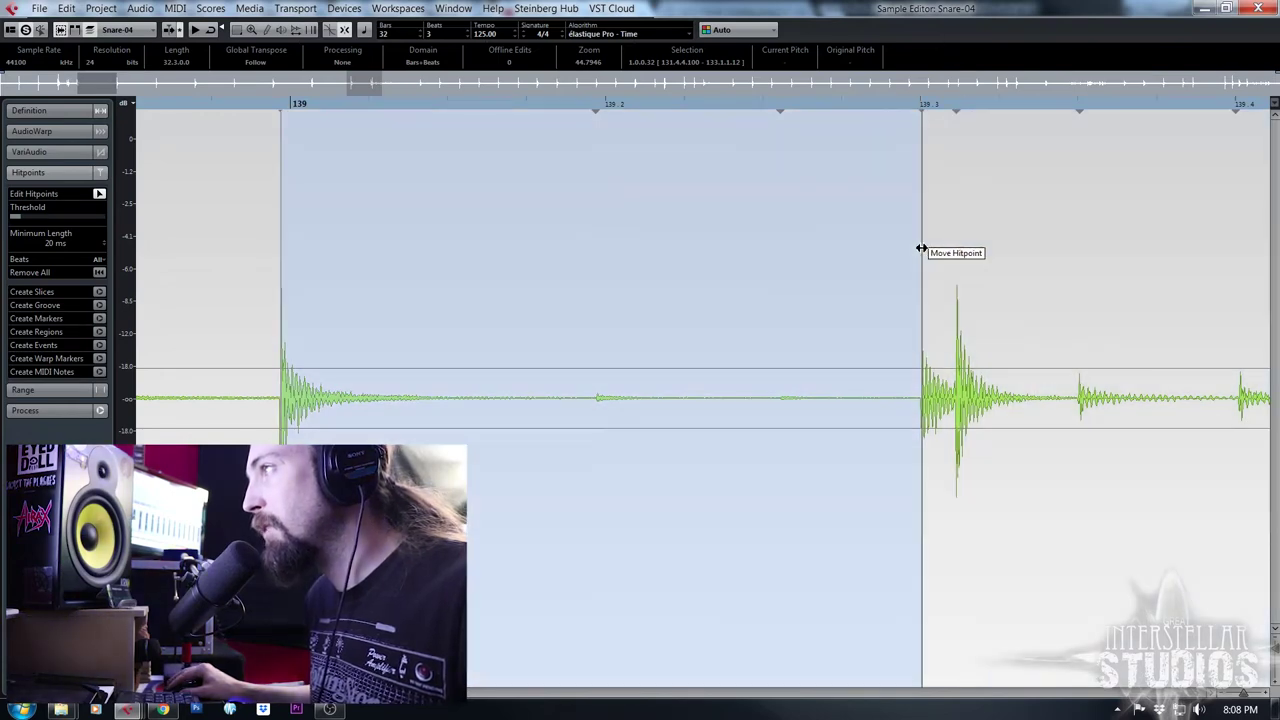
pyautogui.moveTo(921, 249); pyautogui.dragTo(940, 248)
pyautogui.moveTo(912, 106); pyautogui.dragTo(906, 93)
# Align the hitpoint just before bar 139 with the very start of the snare transient
pyautogui.moveTo(667, 187); pyautogui.dragTo(712, 197)
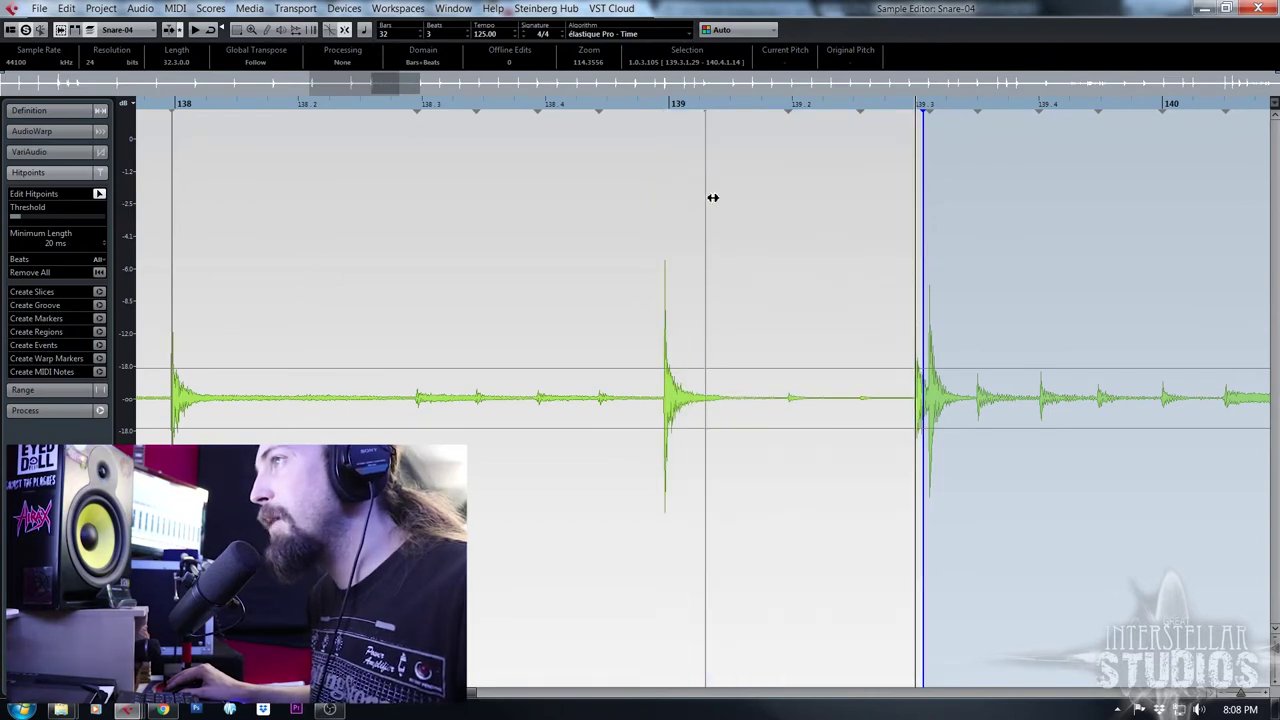
pyautogui.click(668, 188)
pyautogui.moveTo(657, 114); pyautogui.dragTo(709, 222)
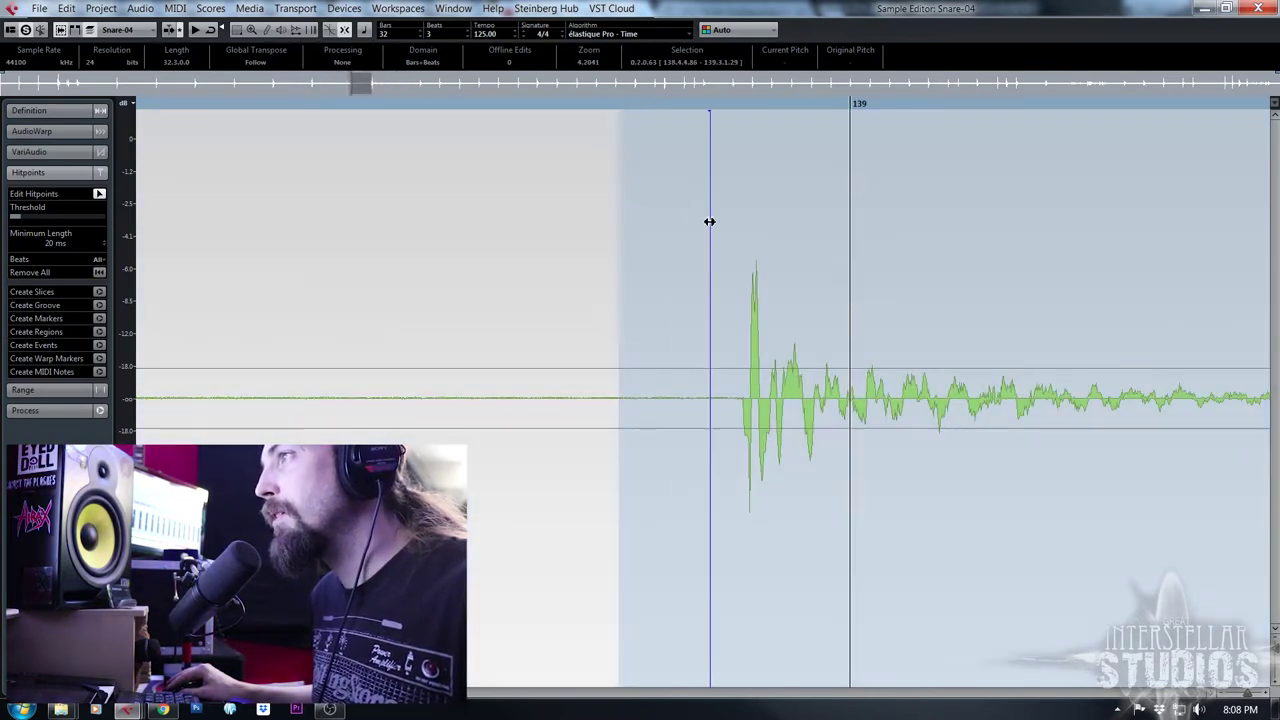
pyautogui.click(742, 226)
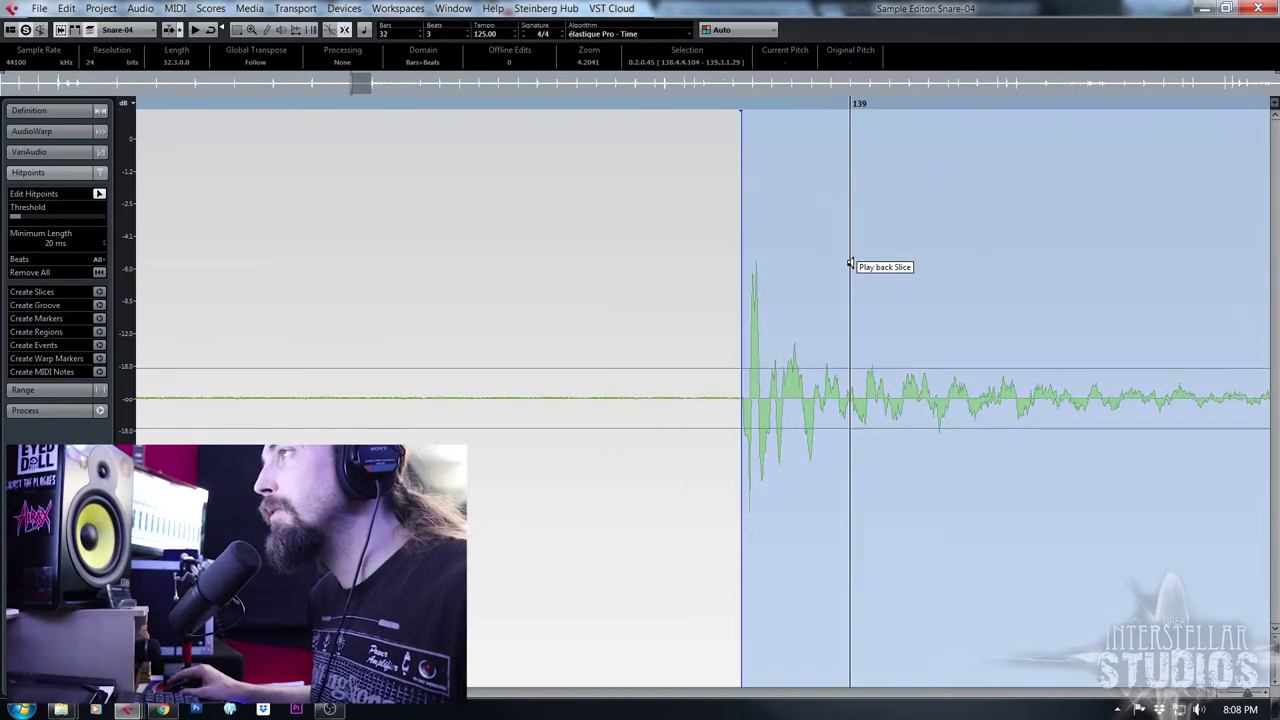
pyautogui.scroll(-2, 848, 263)
pyautogui.scroll(-3, 848, 262)
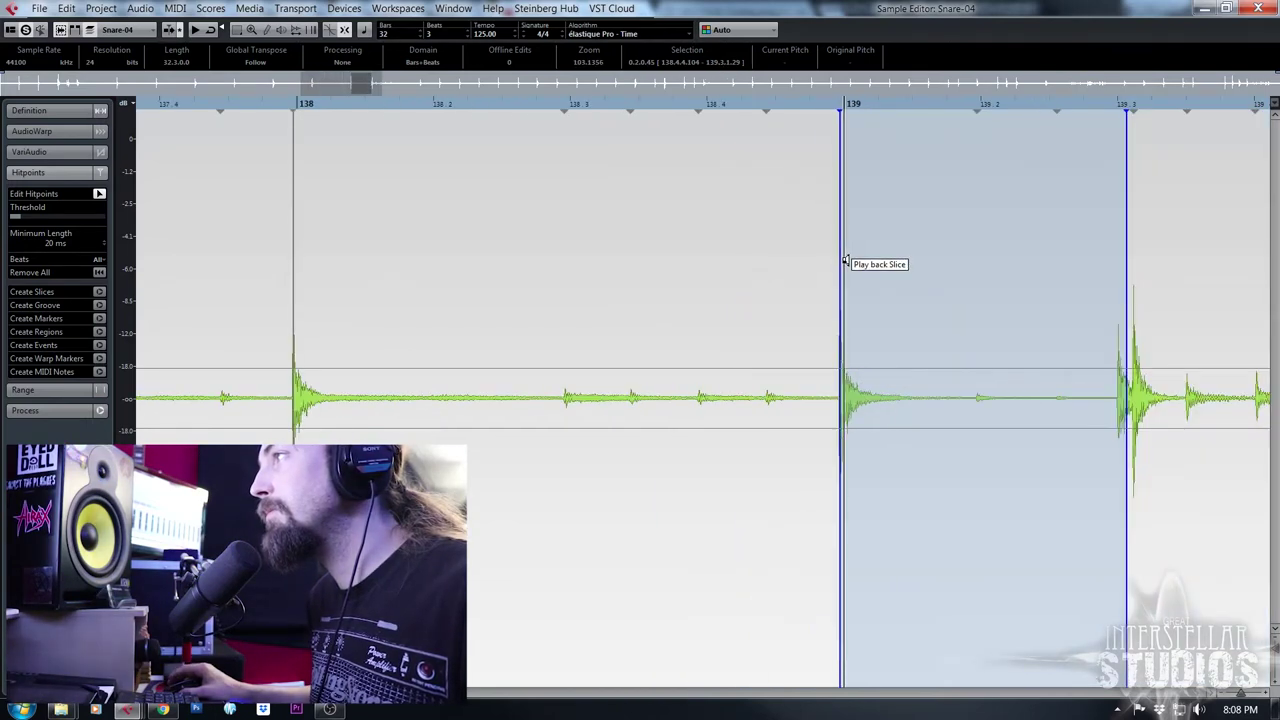
# Check the snare hitpoints from bar 140 through bar 158 against the waveform's transients
pyautogui.hscroll(3, 977, 345)
pyautogui.hscroll(8, 977, 345)
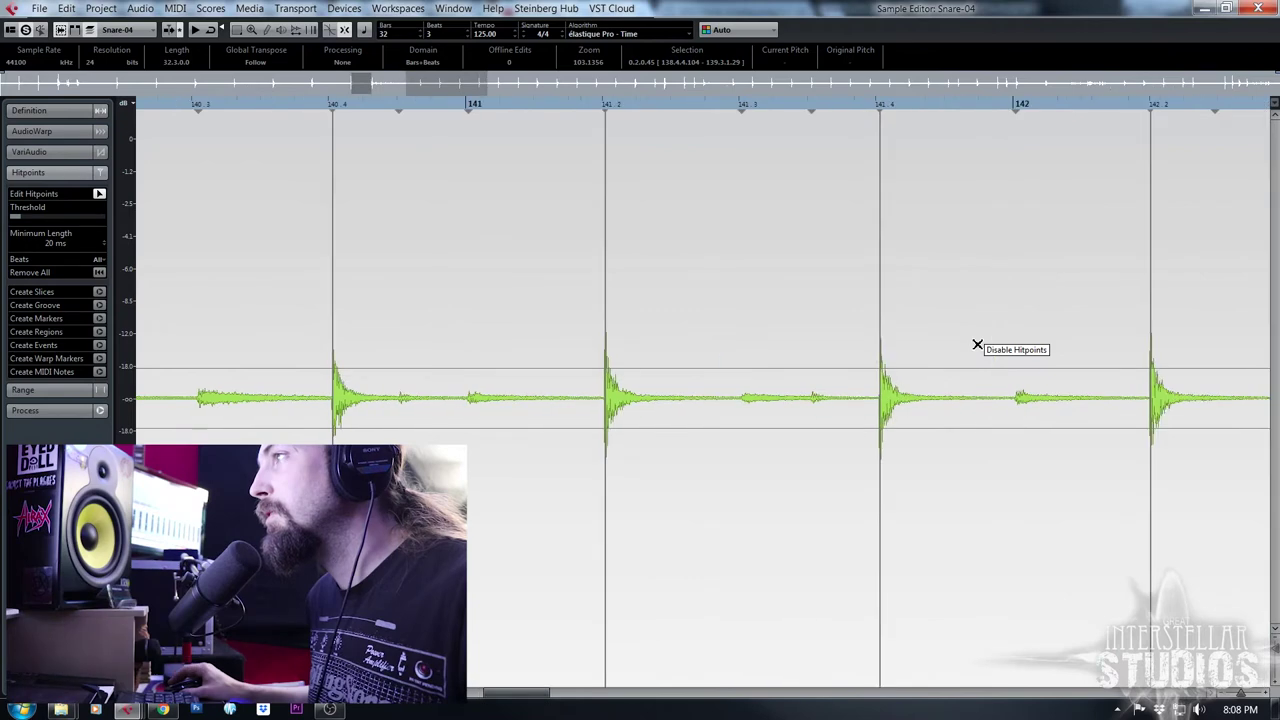
pyautogui.hscroll(6, 977, 345)
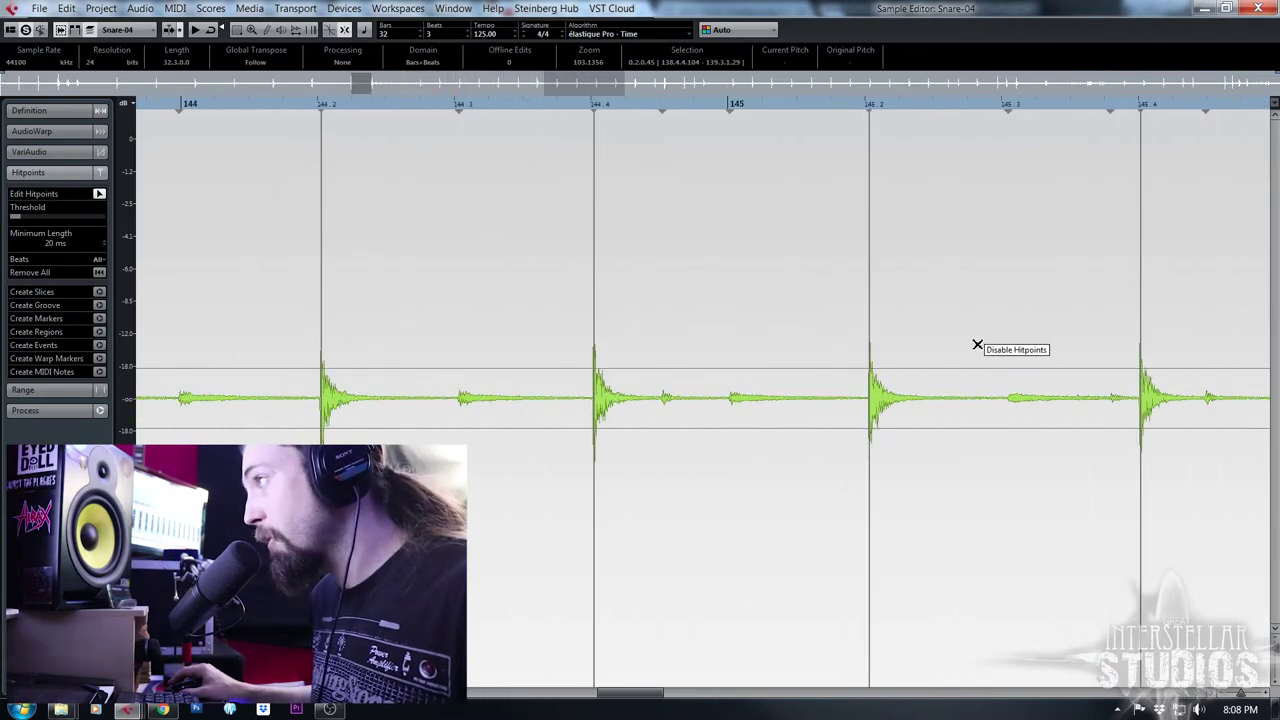
pyautogui.hscroll(8, 977, 345)
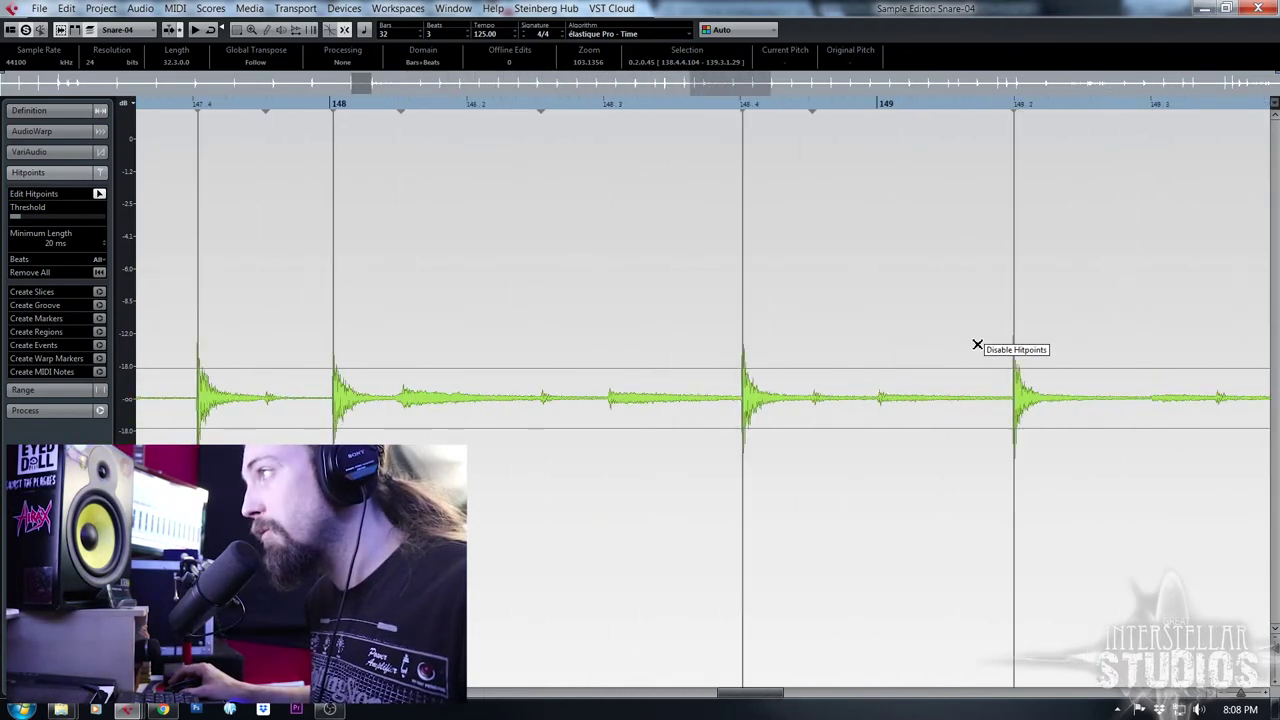
pyautogui.hscroll(8, 977, 345)
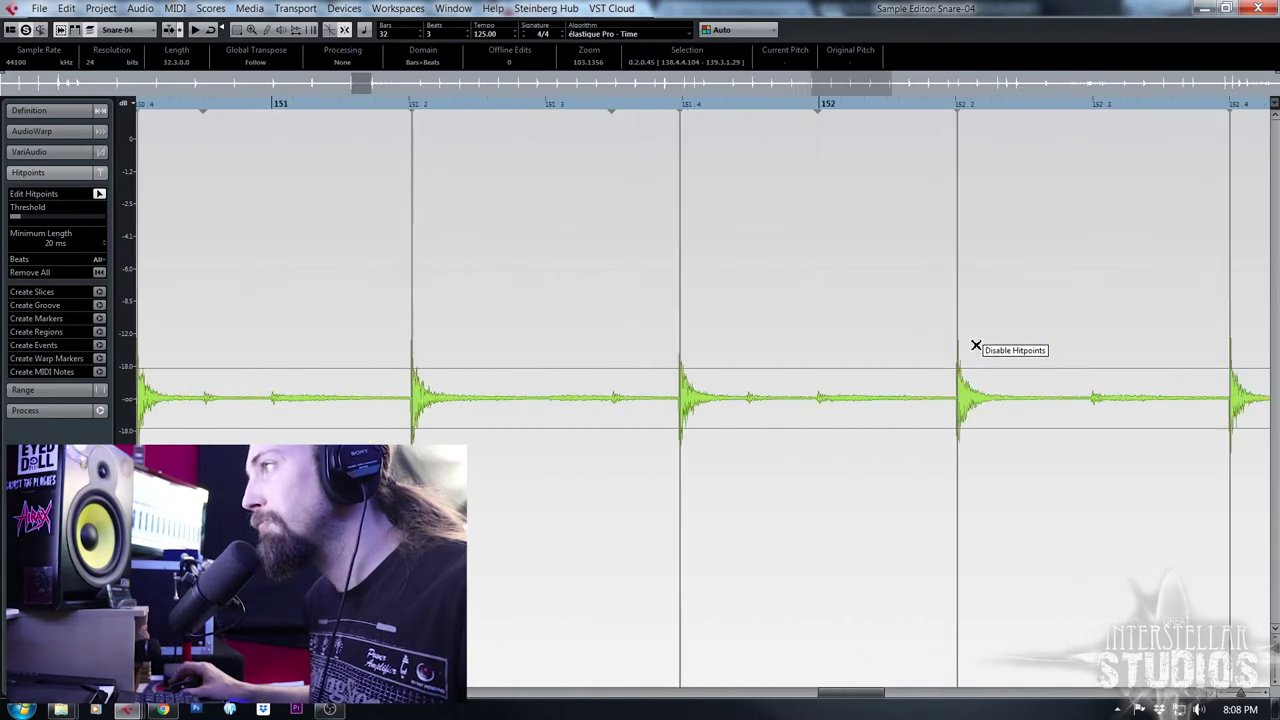
pyautogui.hscroll(5, 974, 345)
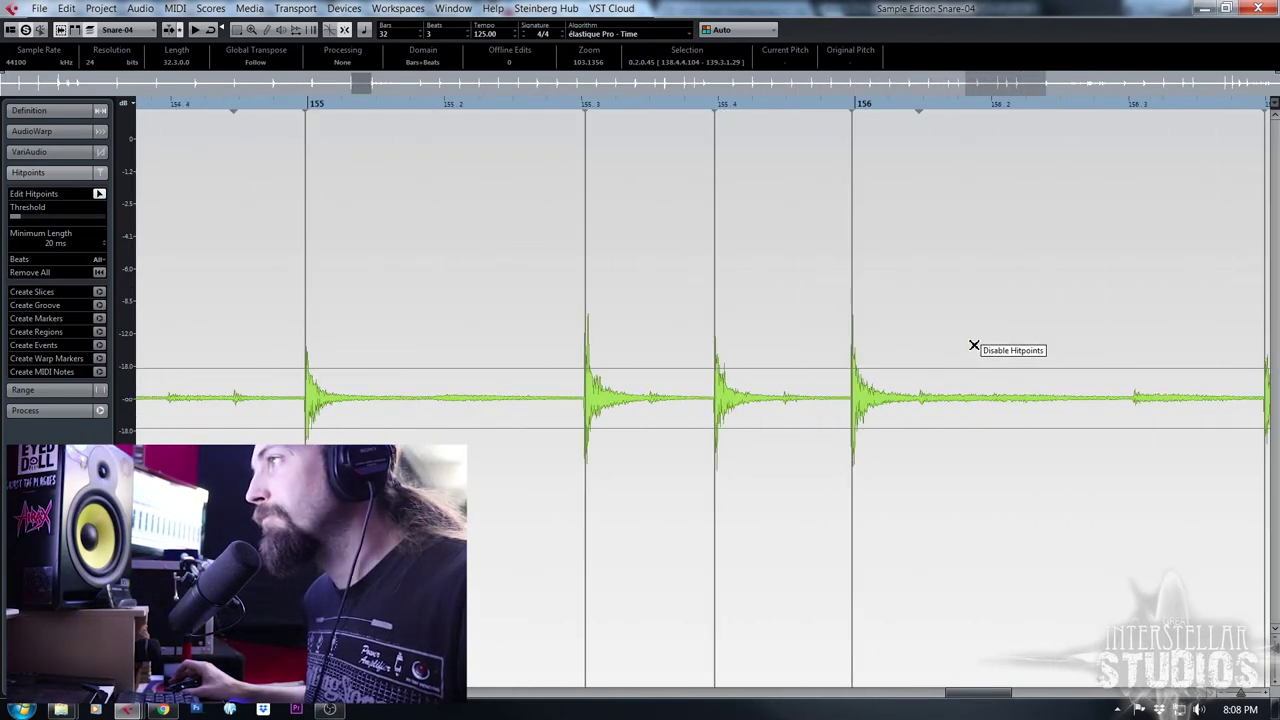
pyautogui.hscroll(3, 974, 345)
pyautogui.hscroll(3, 974, 345)
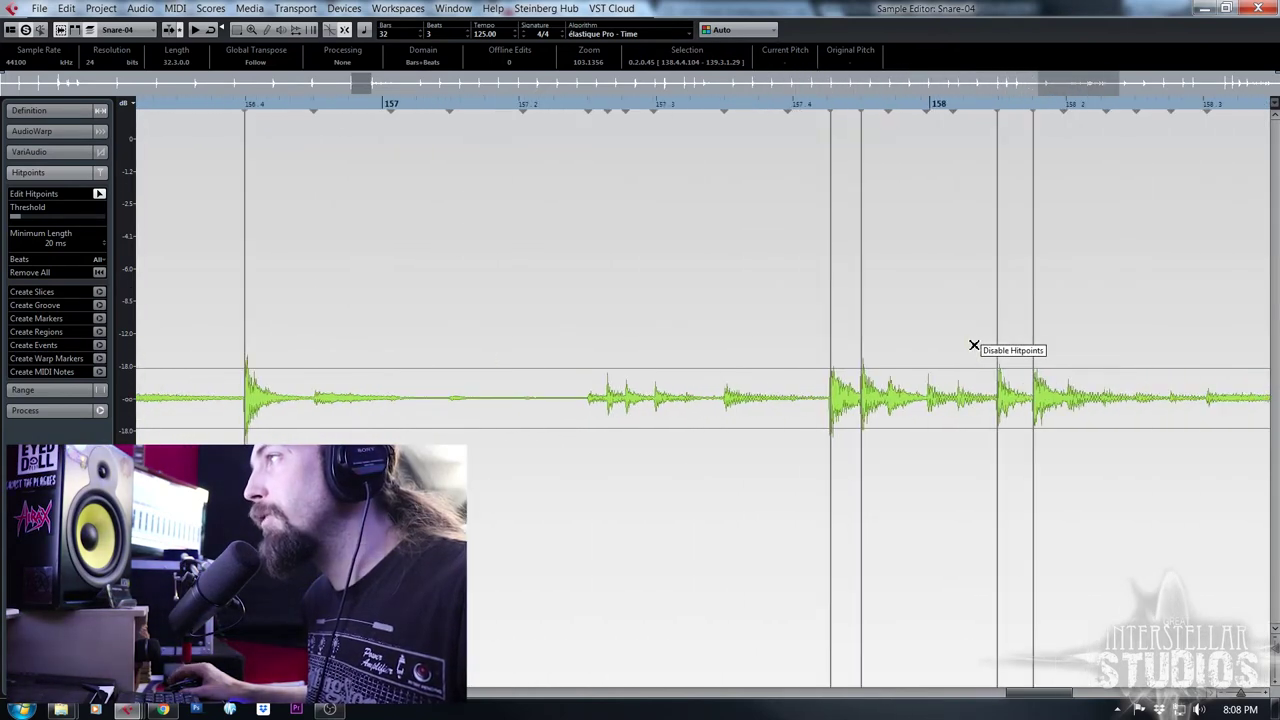
# Audition the closely spaced snare hits between beats 157.4 and 158.2, and close the Sample Editor
pyautogui.click(831, 129)
pyautogui.click(764, 124)
pyautogui.click(909, 321)
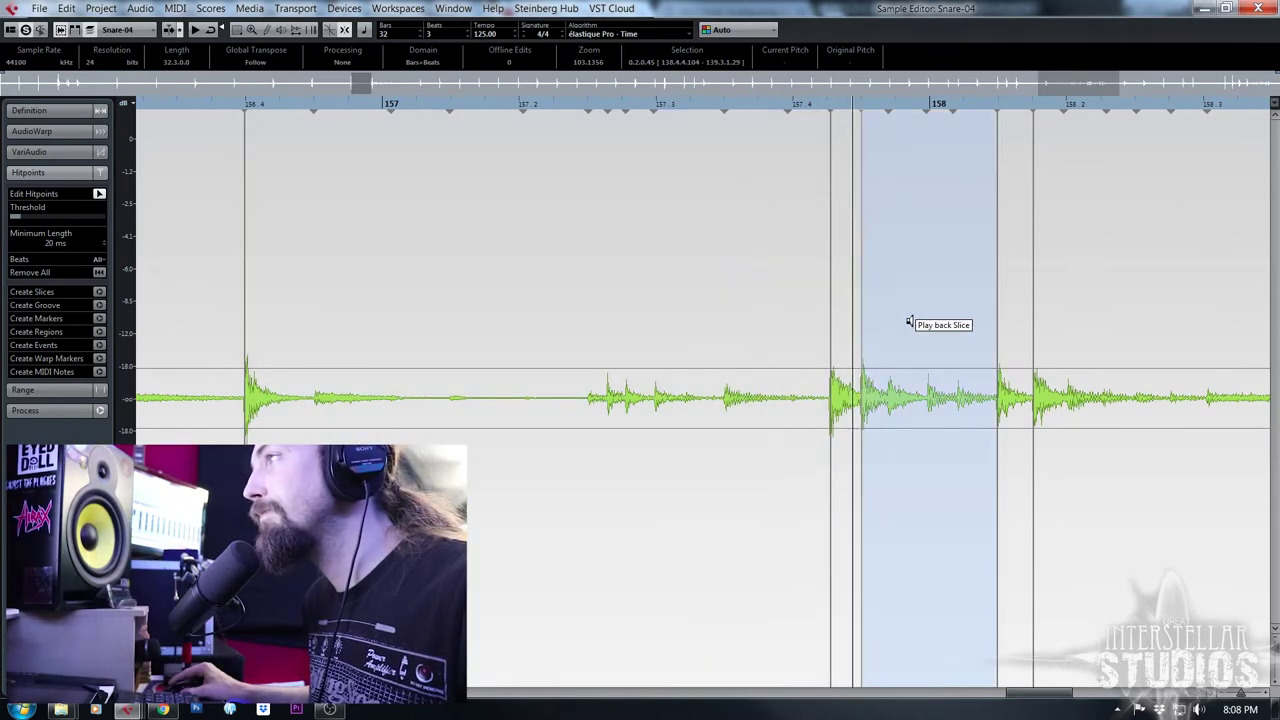
pyautogui.press('space')
pyautogui.click(723, 104)
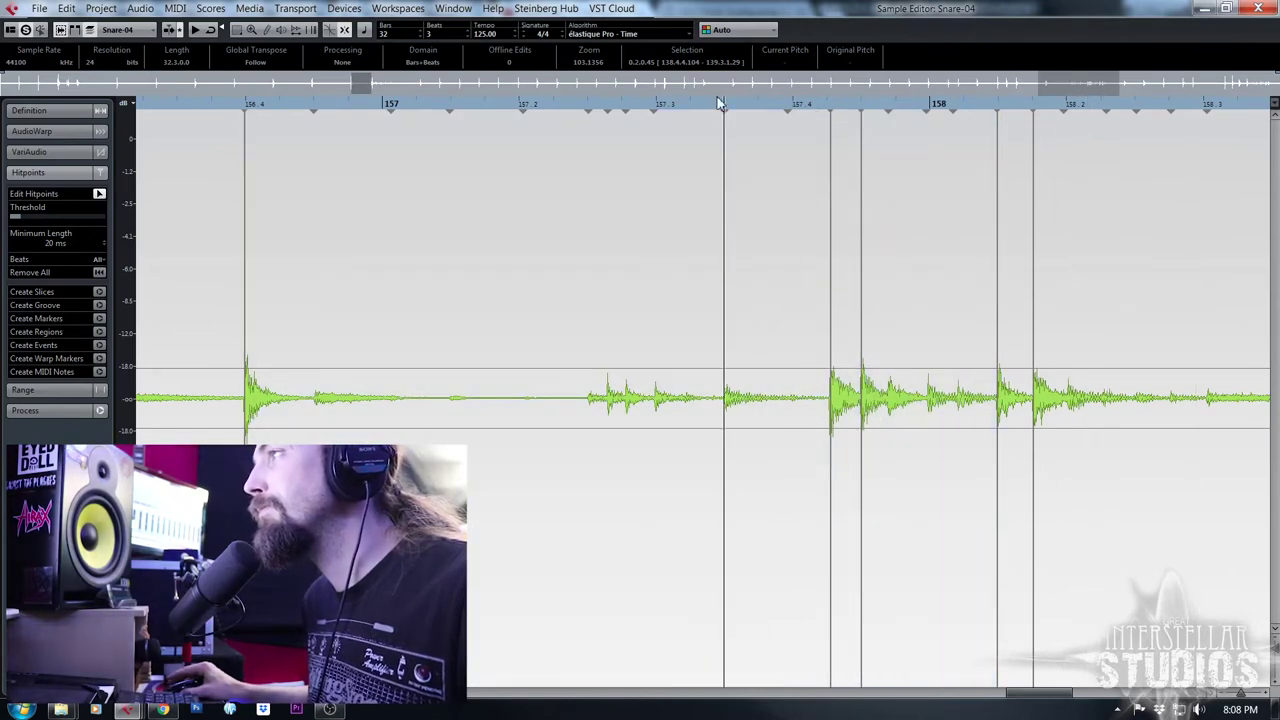
pyautogui.press('space')
pyautogui.click(990, 336)
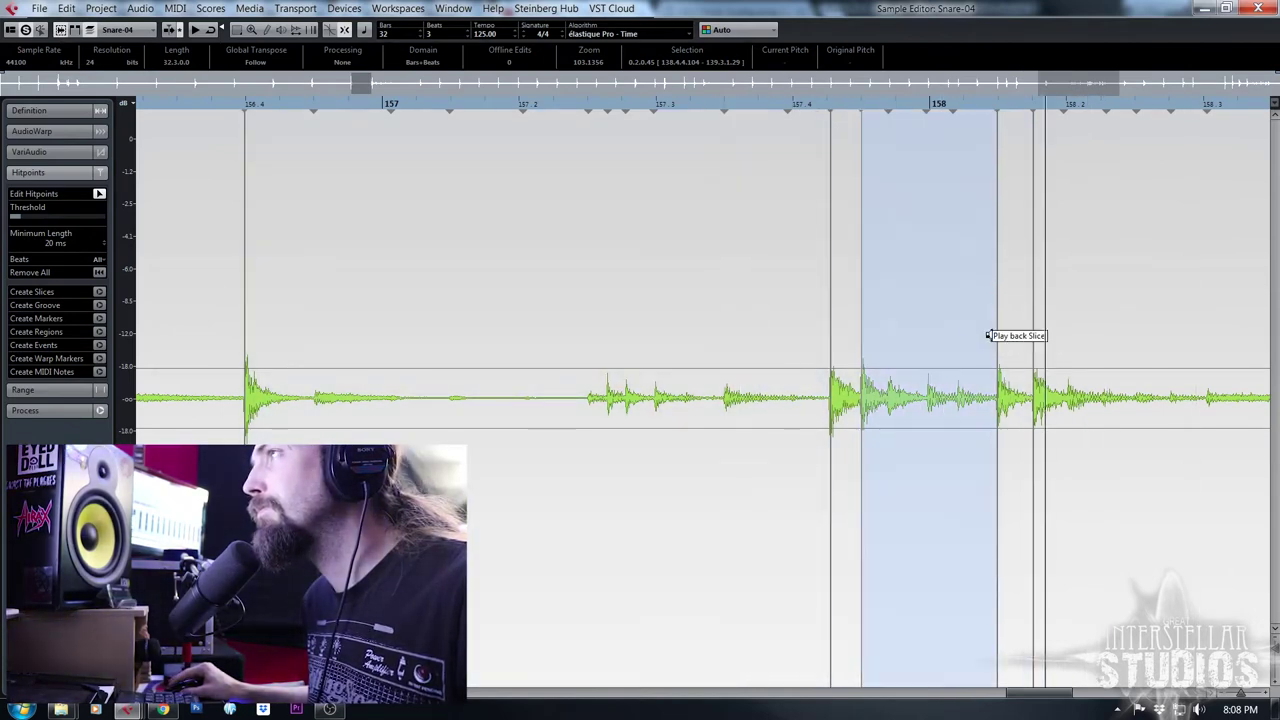
pyautogui.click(885, 110)
pyautogui.click(907, 188)
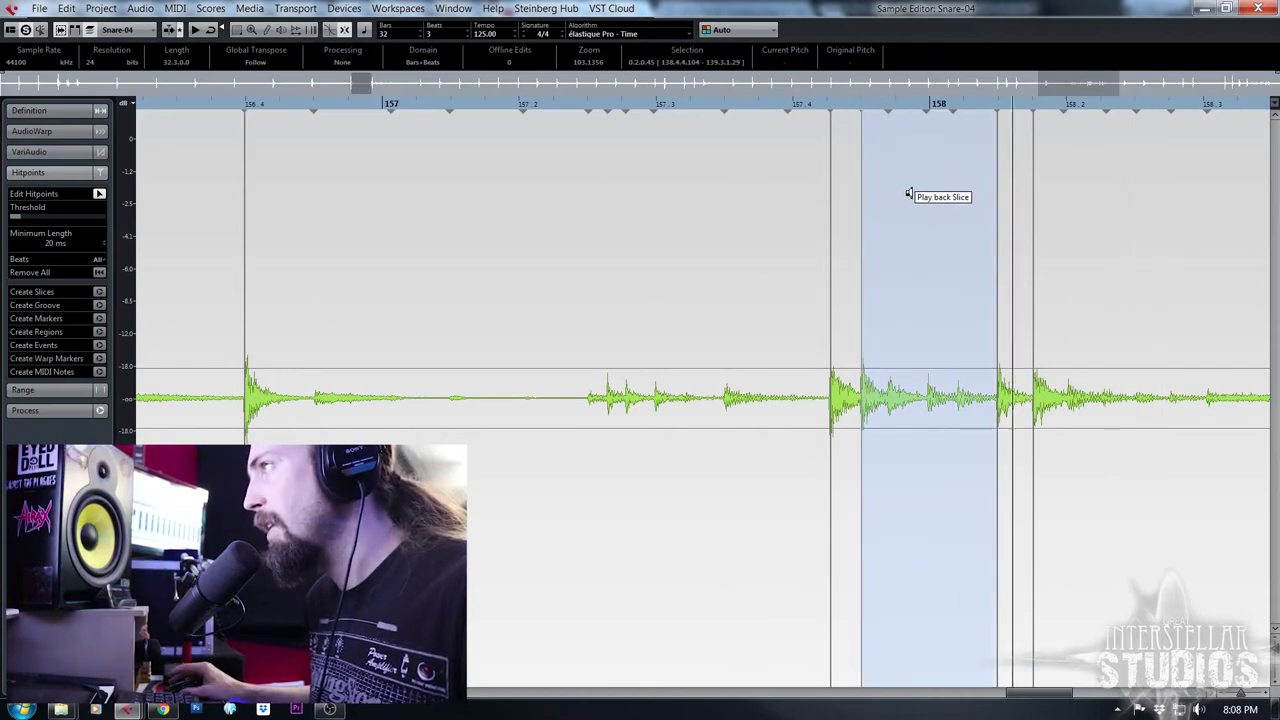
pyautogui.click(1085, 279)
pyautogui.click(985, 334)
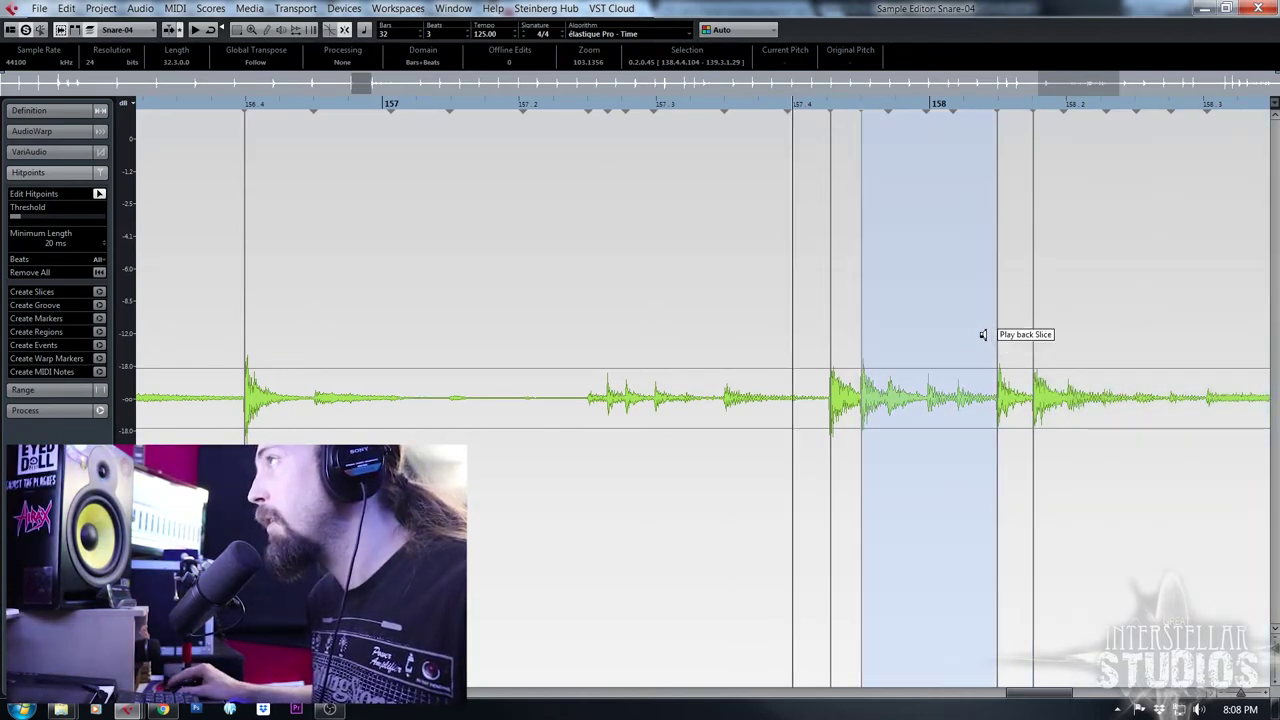
pyautogui.click(1258, 9)
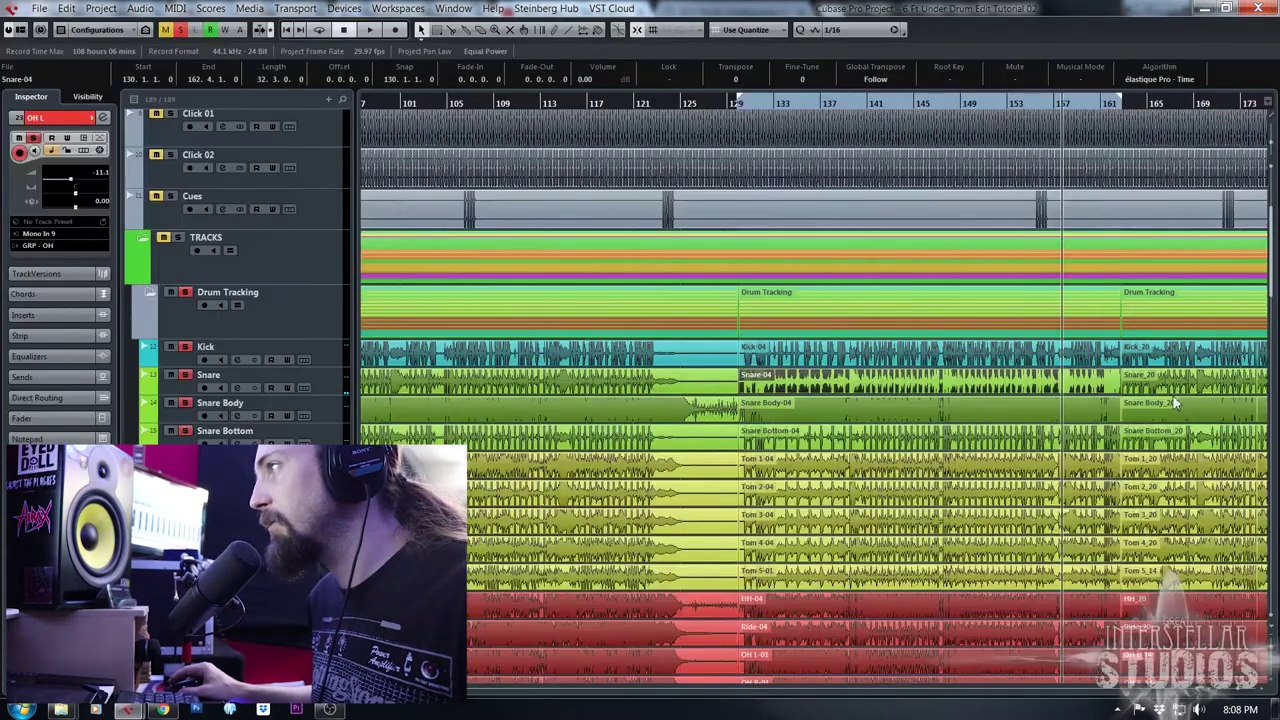
# Listen to the snare fill in bar 157 and place the playback cursor at the hit just after 157.4
pyautogui.press('h')
pyautogui.press('h')
pyautogui.press('h')
pyautogui.press('h')
pyautogui.press('h')
pyautogui.press('h')
pyautogui.press('h')
pyautogui.press('h')
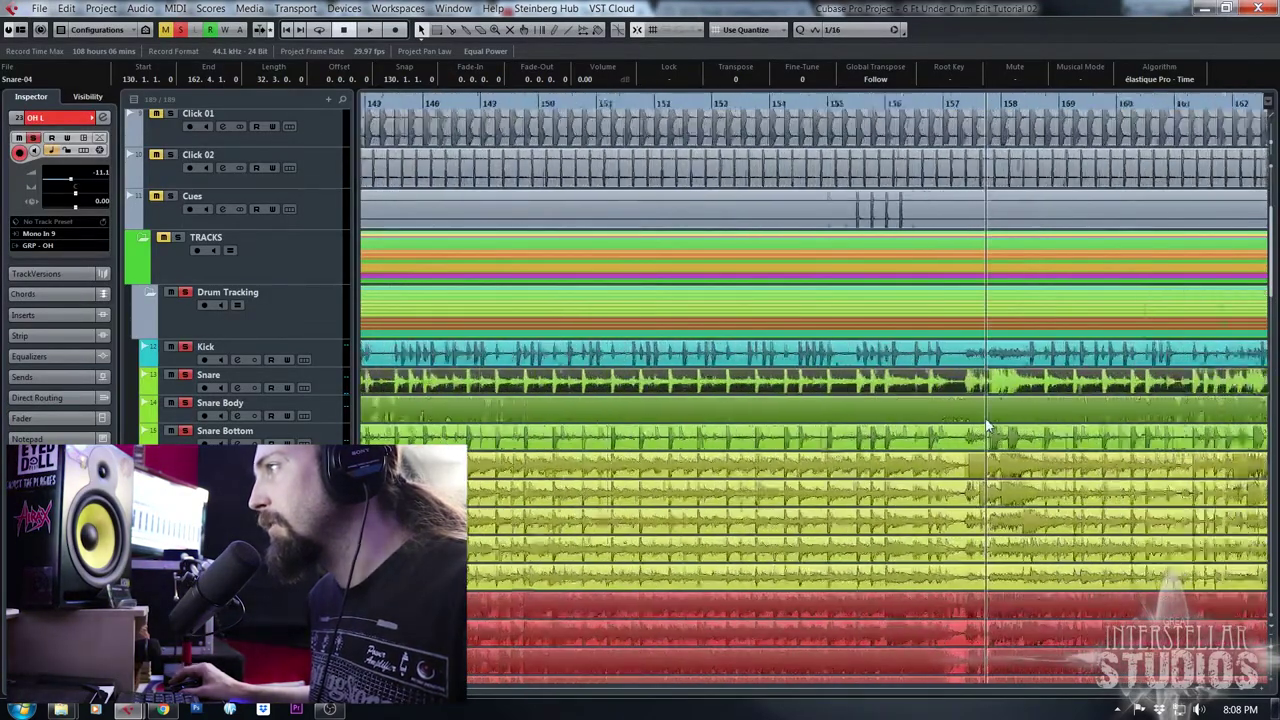
pyautogui.press('h')
pyautogui.press('h')
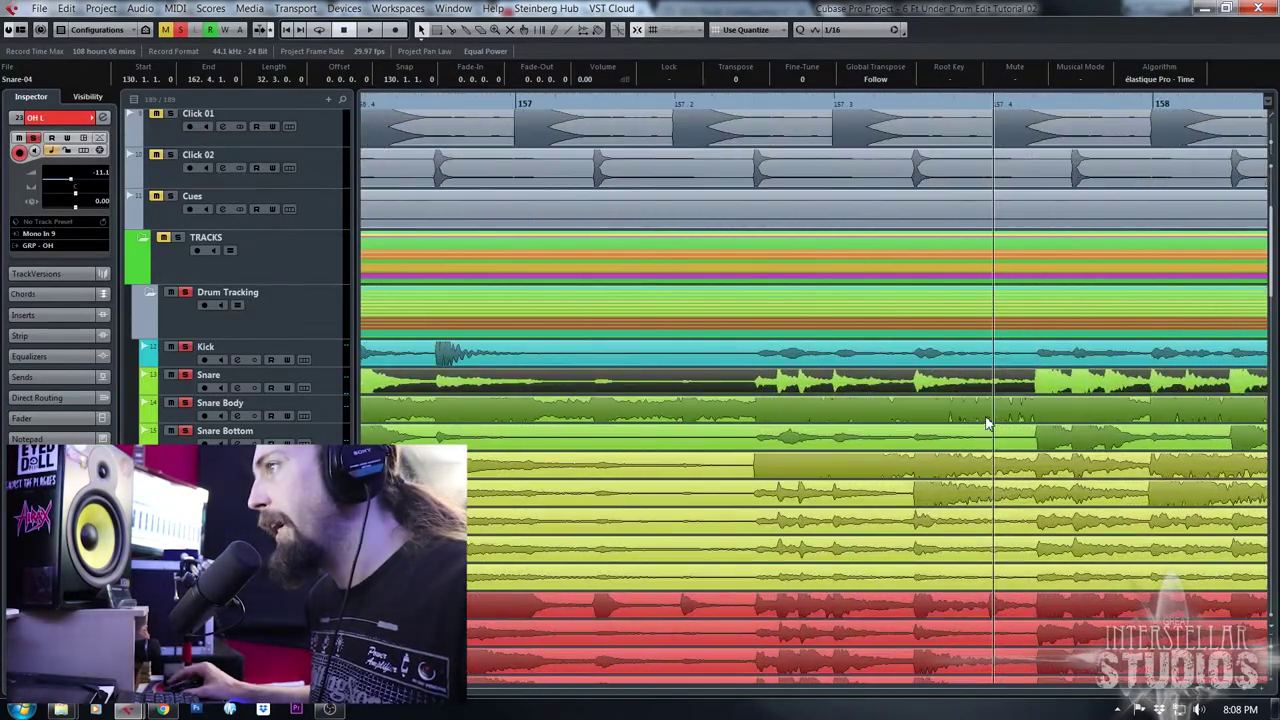
pyautogui.moveTo(545, 104); pyautogui.dragTo(472, 109)
pyautogui.press('space')
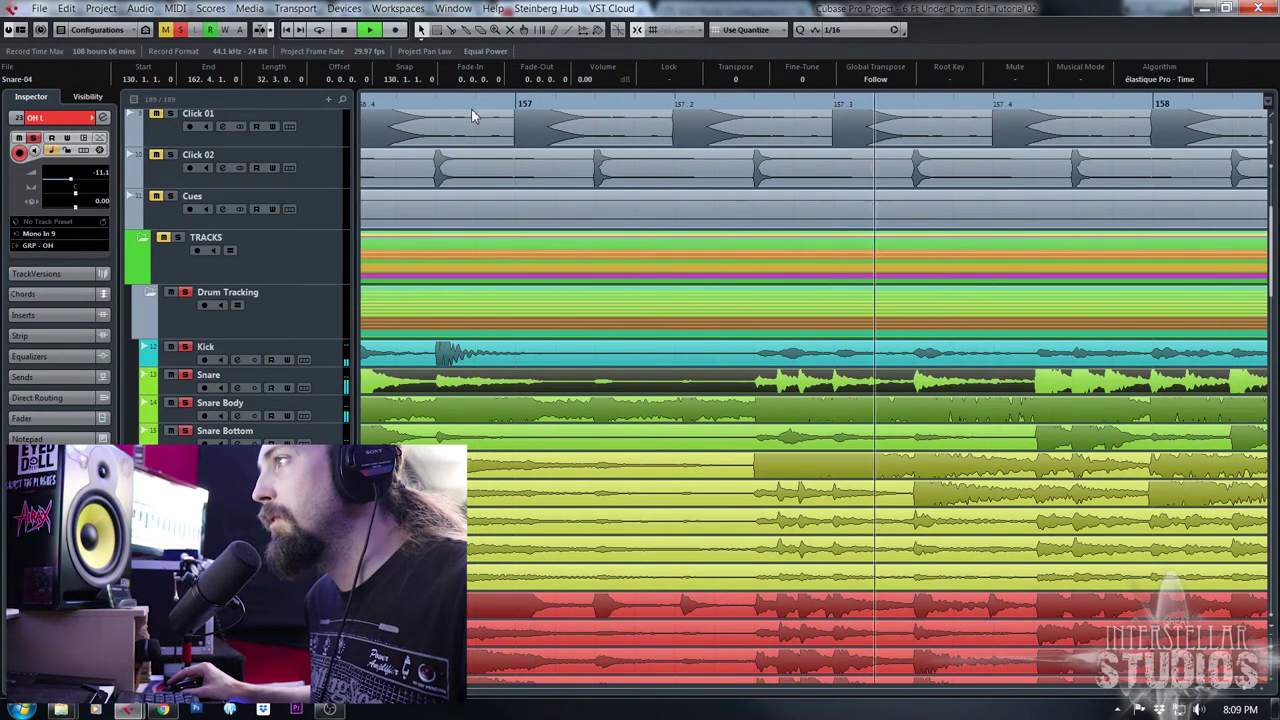
pyautogui.press('space')
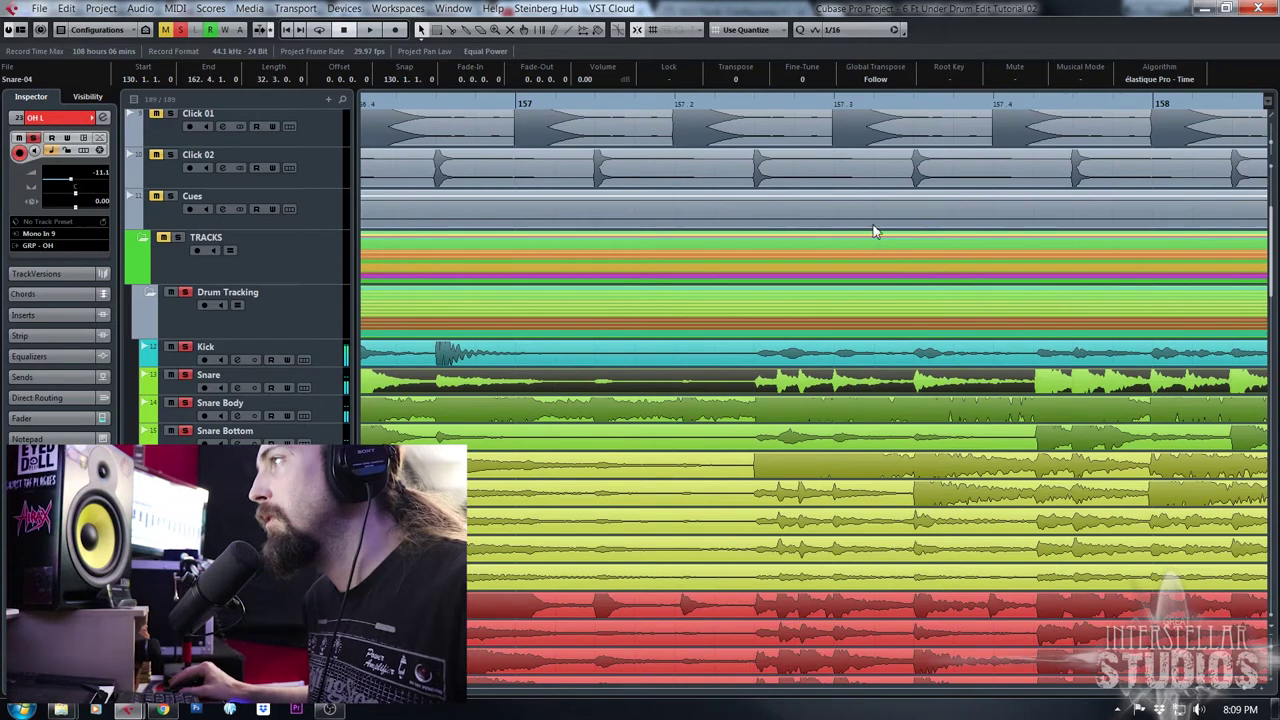
pyautogui.press('space')
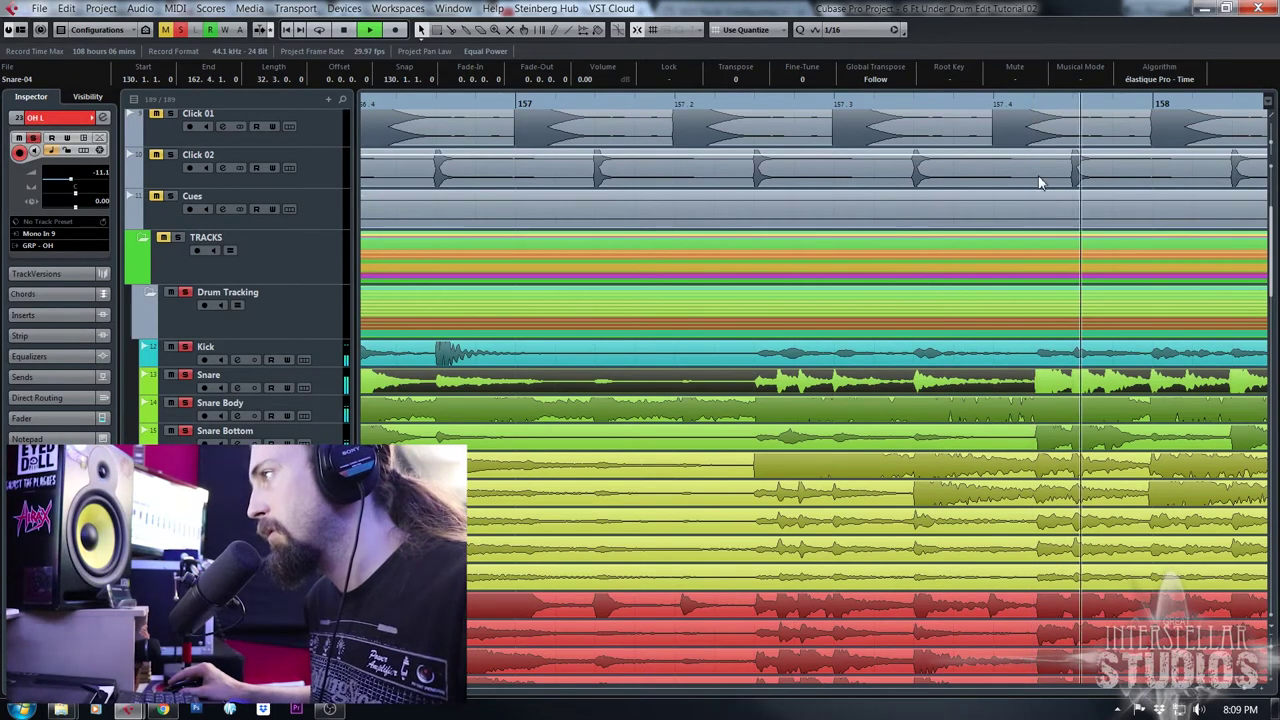
pyautogui.moveTo(996, 106); pyautogui.dragTo(999, 101)
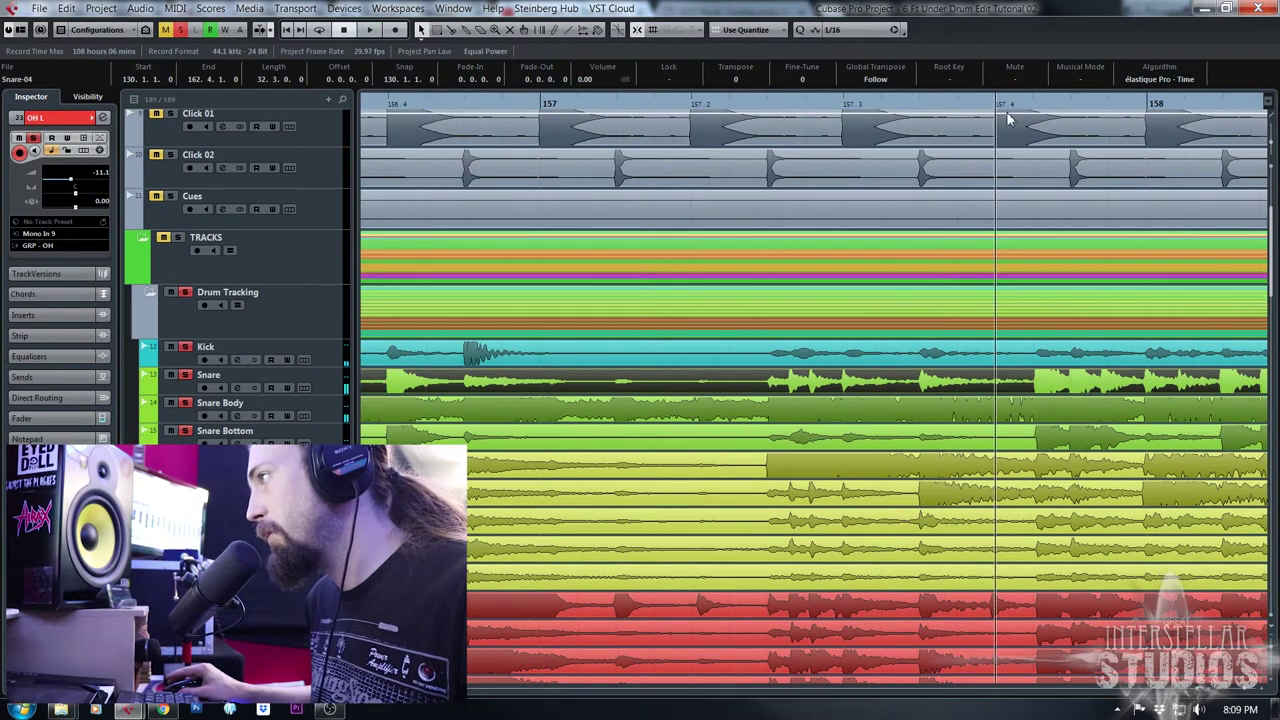
pyautogui.press('space')
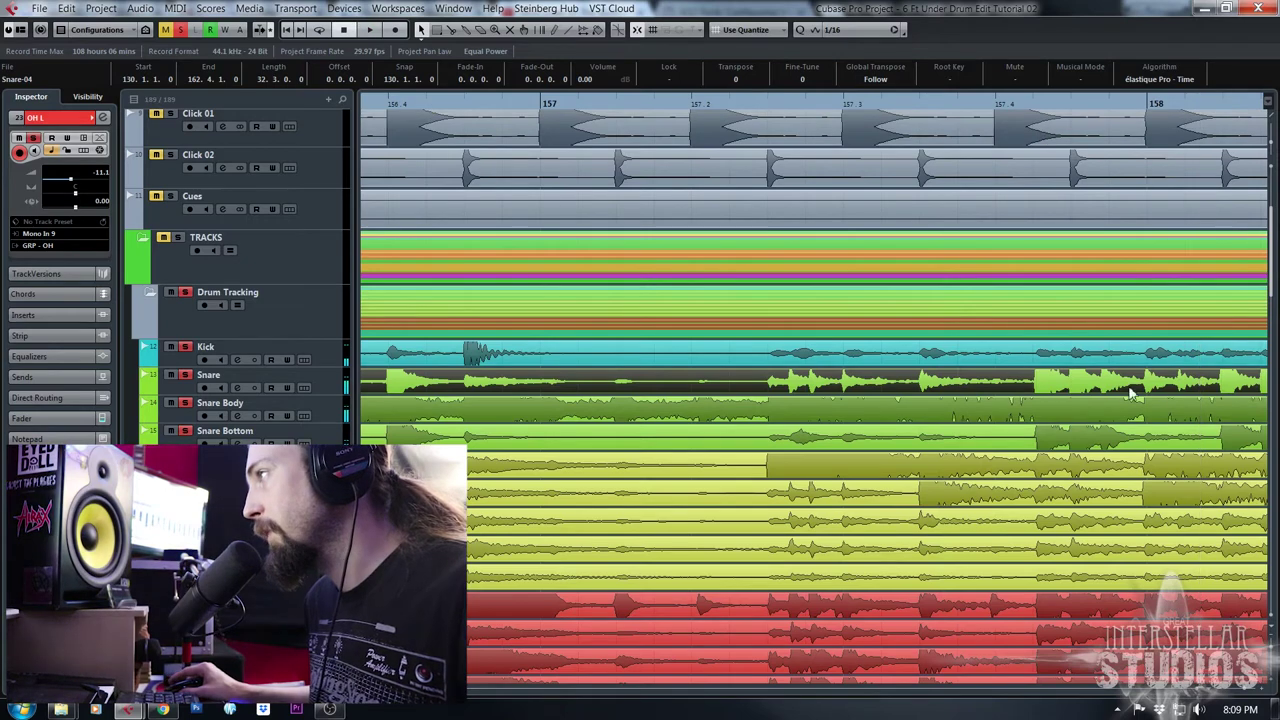
pyautogui.click(1052, 105)
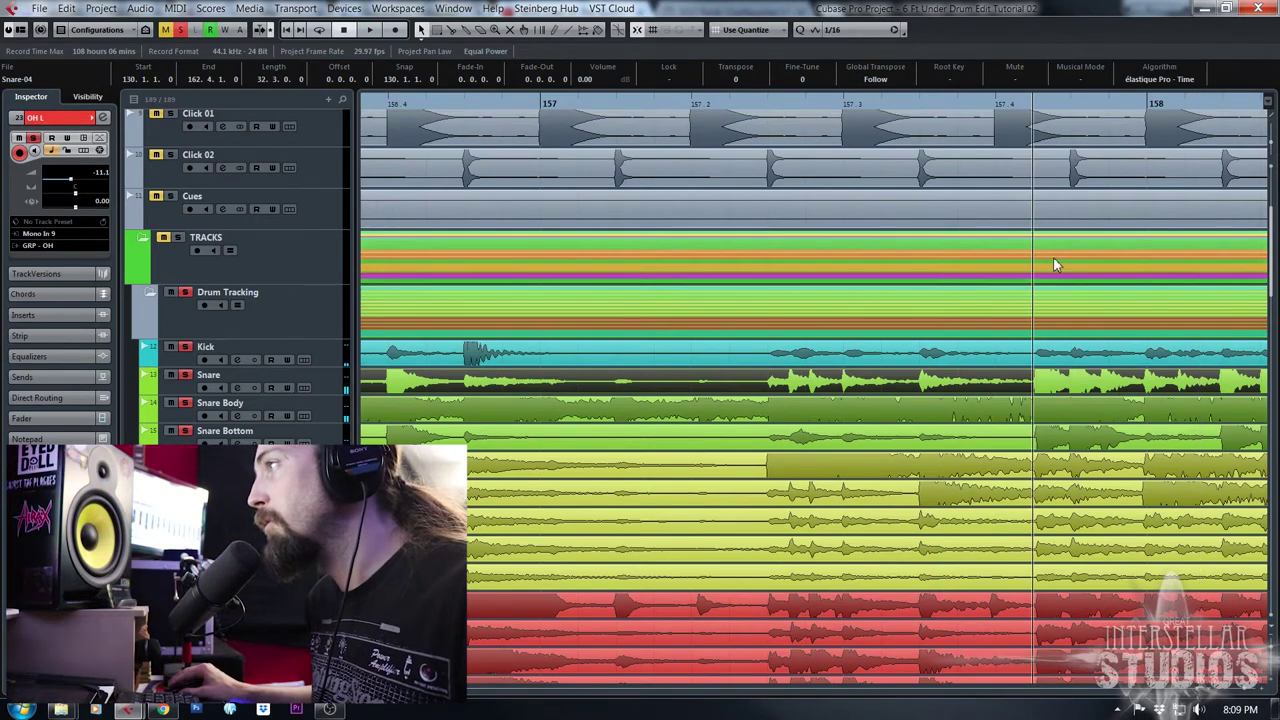
# Open the Snare-04 event for sample editing and insert a hitpoint on the snare hit just before bar 158
pyautogui.doubleClick(1082, 385)
pyautogui.moveTo(829, 107); pyautogui.dragTo(832, 185)
pyautogui.keyDown('alt'); pyautogui.click(968, 336); pyautogui.keyUp('alt')
pyautogui.scroll(-1, 1108, 383)
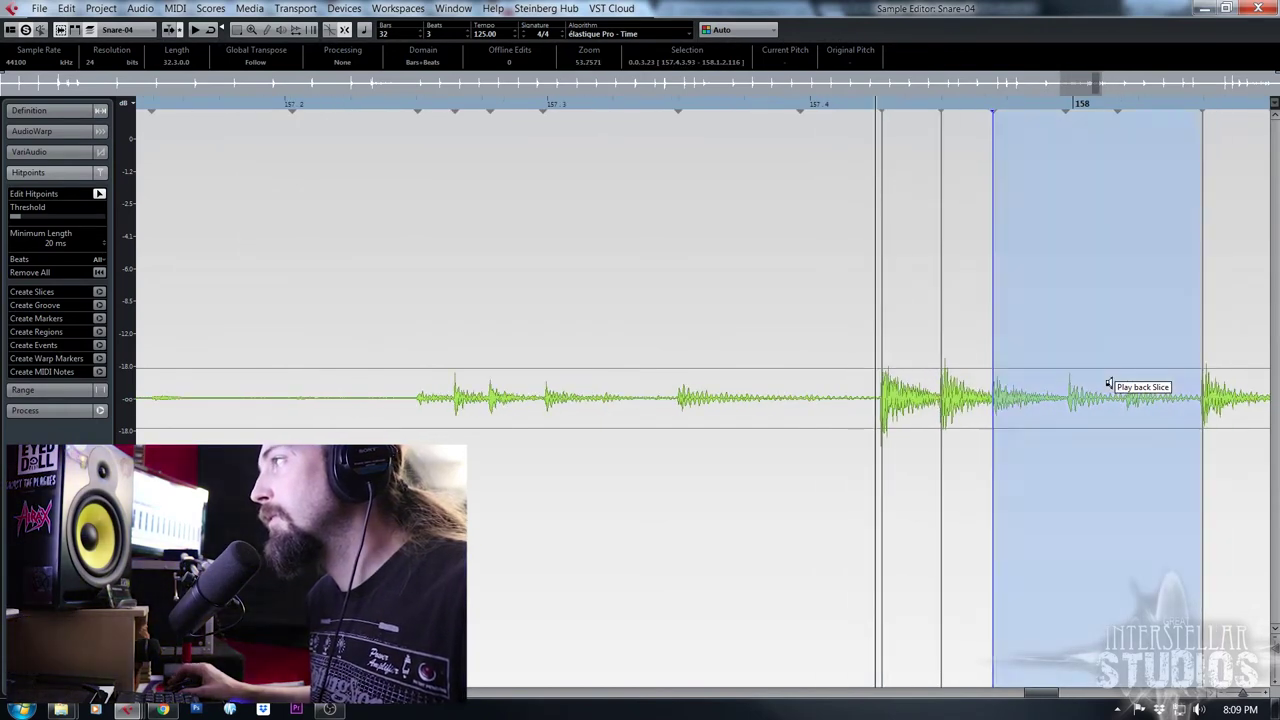
# Disable the snare hitpoint at 162.2 and insert one on the hit at about 162.2.2.107
pyautogui.hscroll(8, 1108, 384)
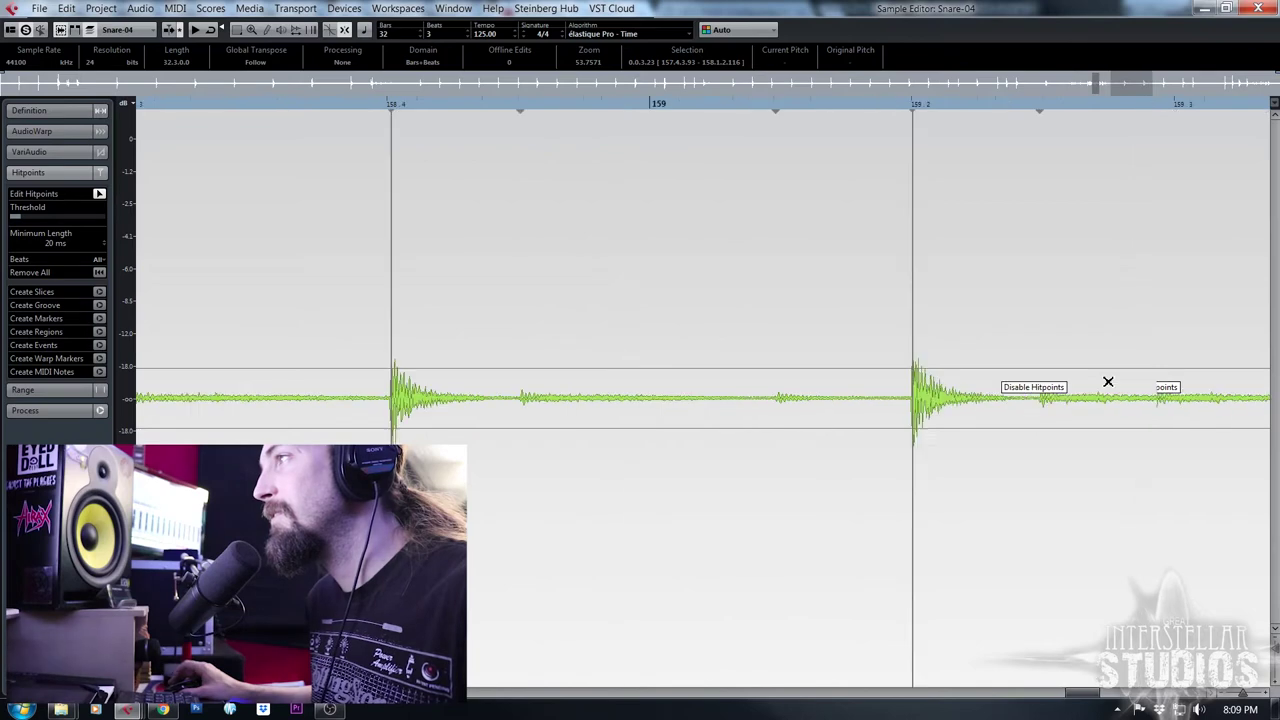
pyautogui.hscroll(8, 1108, 381)
pyautogui.hscroll(6, 1108, 381)
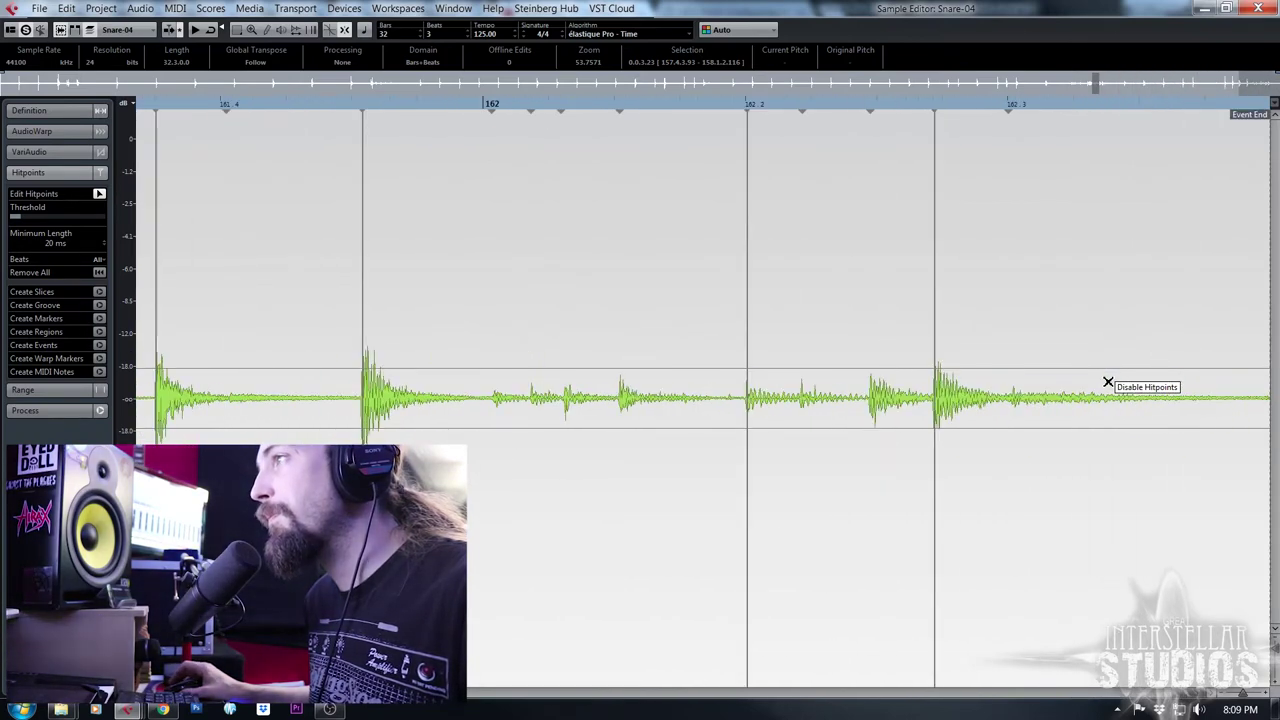
pyautogui.click(569, 103)
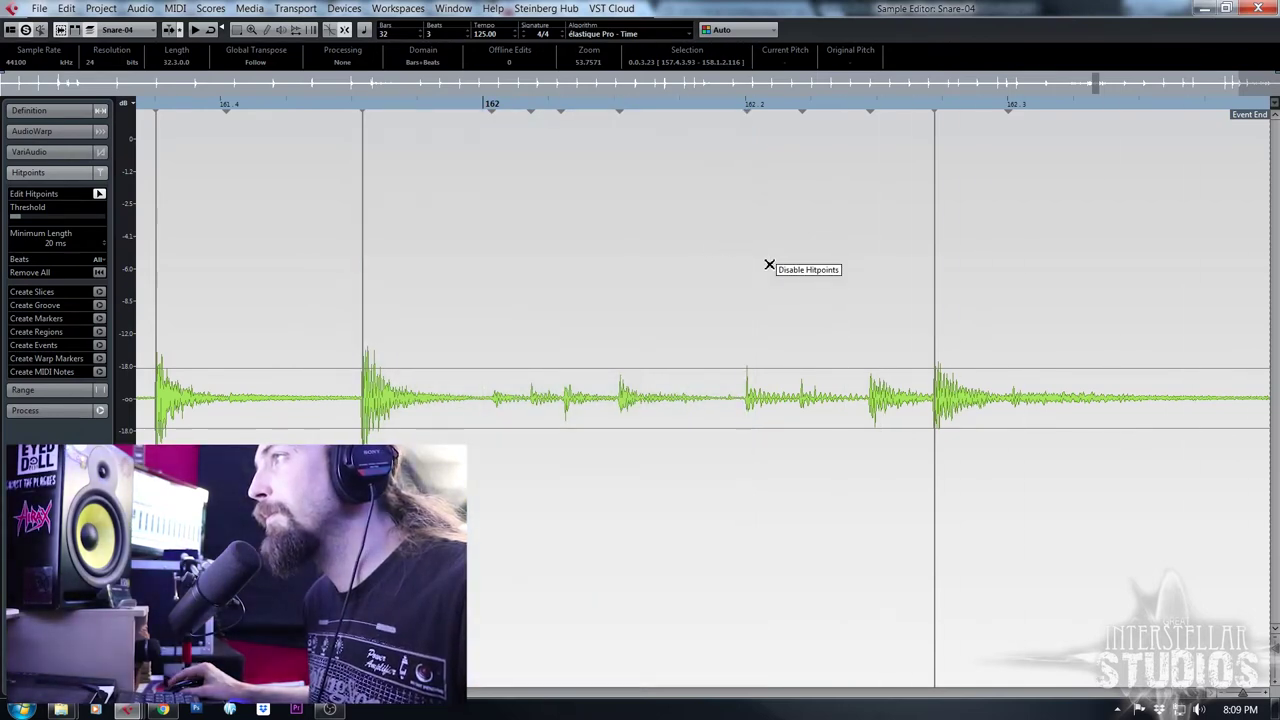
pyautogui.keyDown('alt'); pyautogui.click(870, 217); pyautogui.keyUp('alt')
pyautogui.keyDown('shift'); pyautogui.click(872, 234); pyautogui.keyUp('shift')
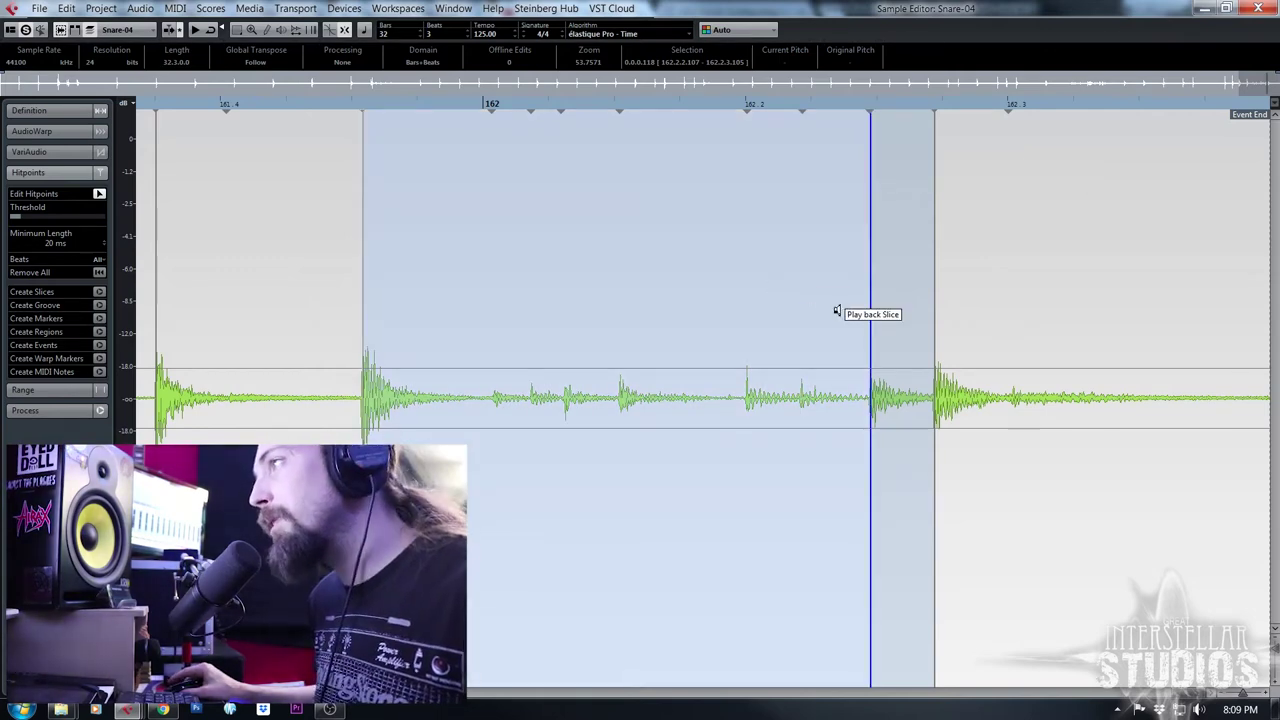
# Review the hitpoints over the whole Snare-04 event and close its editor
pyautogui.press('g')
pyautogui.press('g')
pyautogui.press('g')
pyautogui.press('g')
pyautogui.press('g')
pyautogui.press('g')
pyautogui.press('g')
pyautogui.press('g')
pyautogui.press('g')
pyautogui.press('g')
pyautogui.press('g')
pyautogui.press('g')
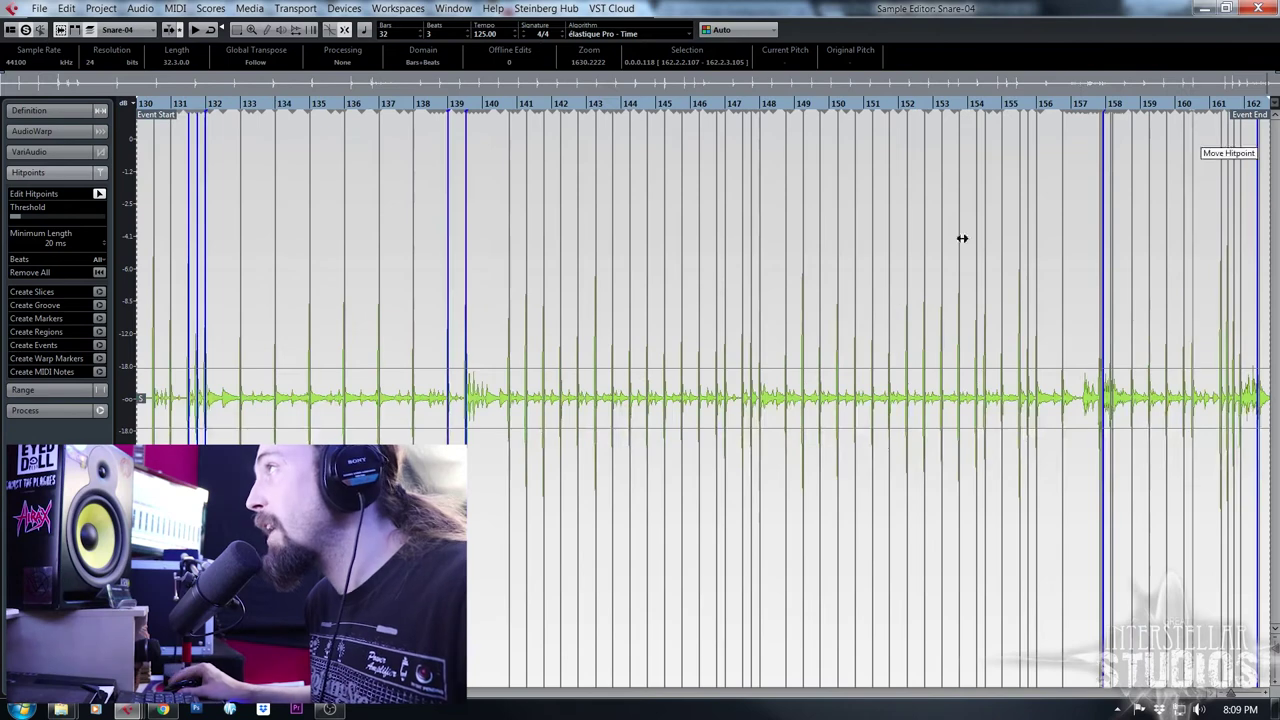
pyautogui.click(1257, 8)
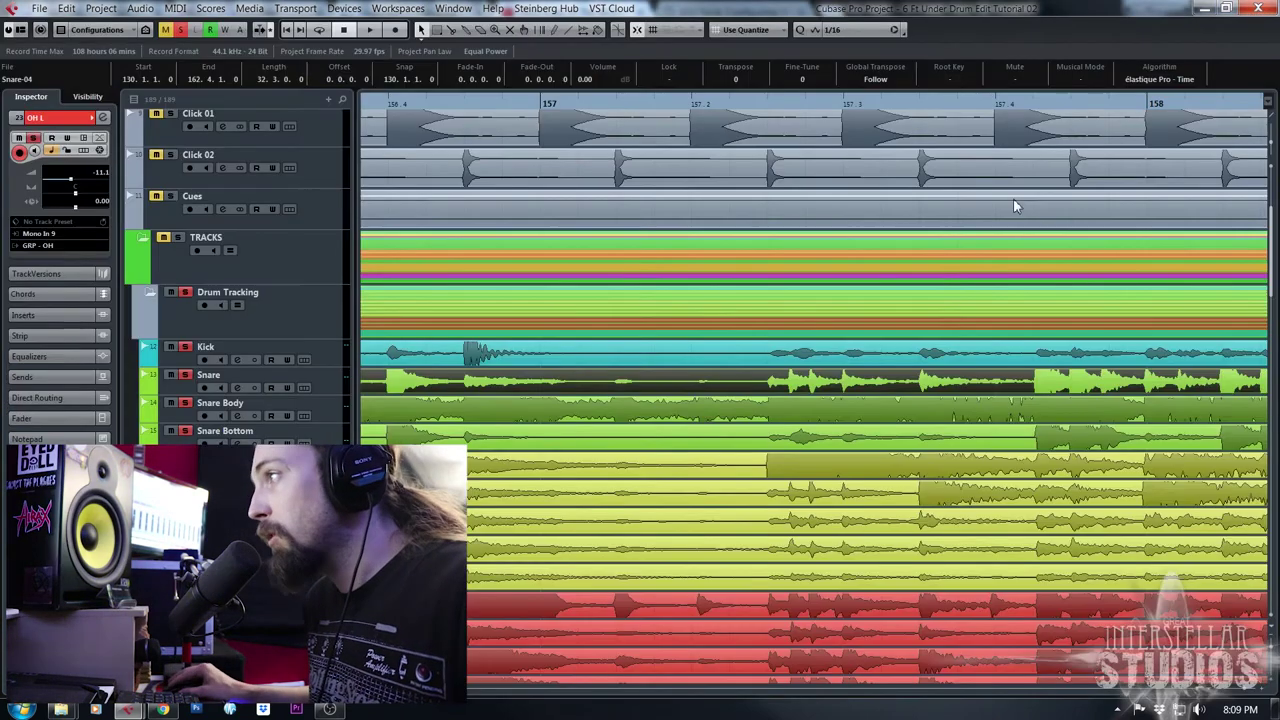
# Look over the drum tracks between bars 130 and 162 to locate the tom fills
pyautogui.click(1051, 104)
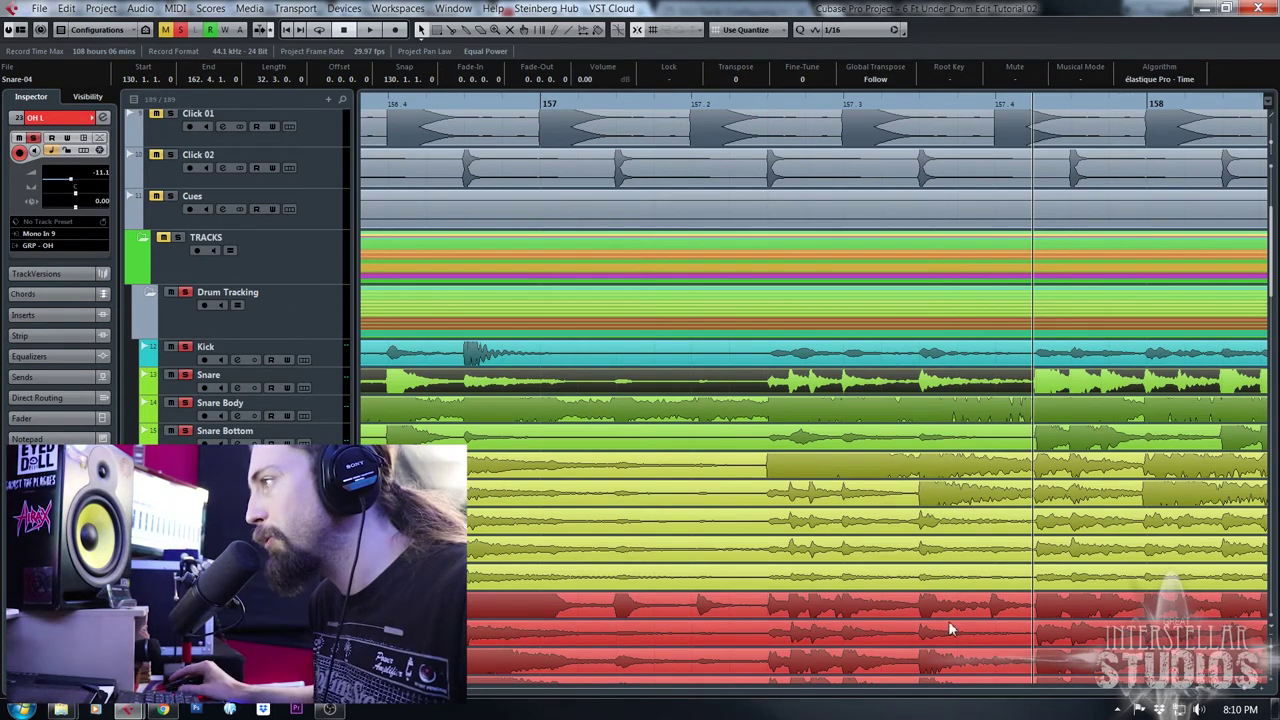
pyautogui.hscroll(4, 1065, 565)
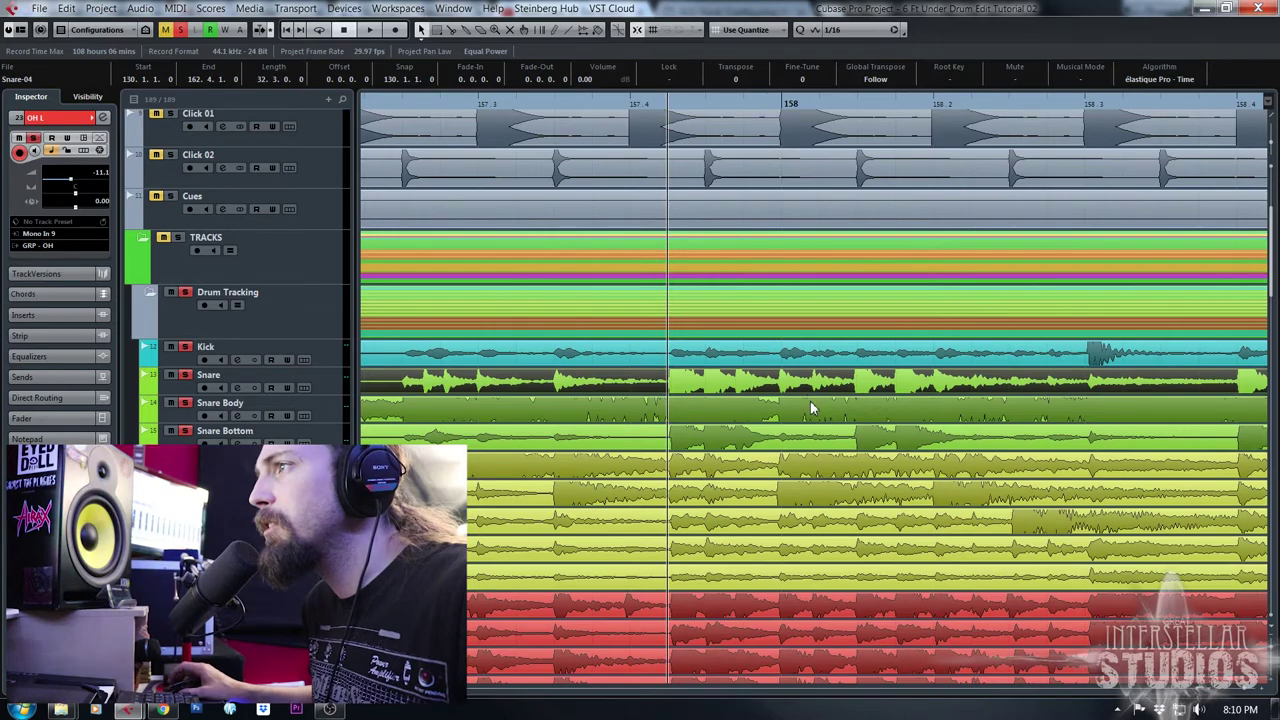
pyautogui.scroll(-8, 810, 401)
pyautogui.scroll(-4, 807, 401)
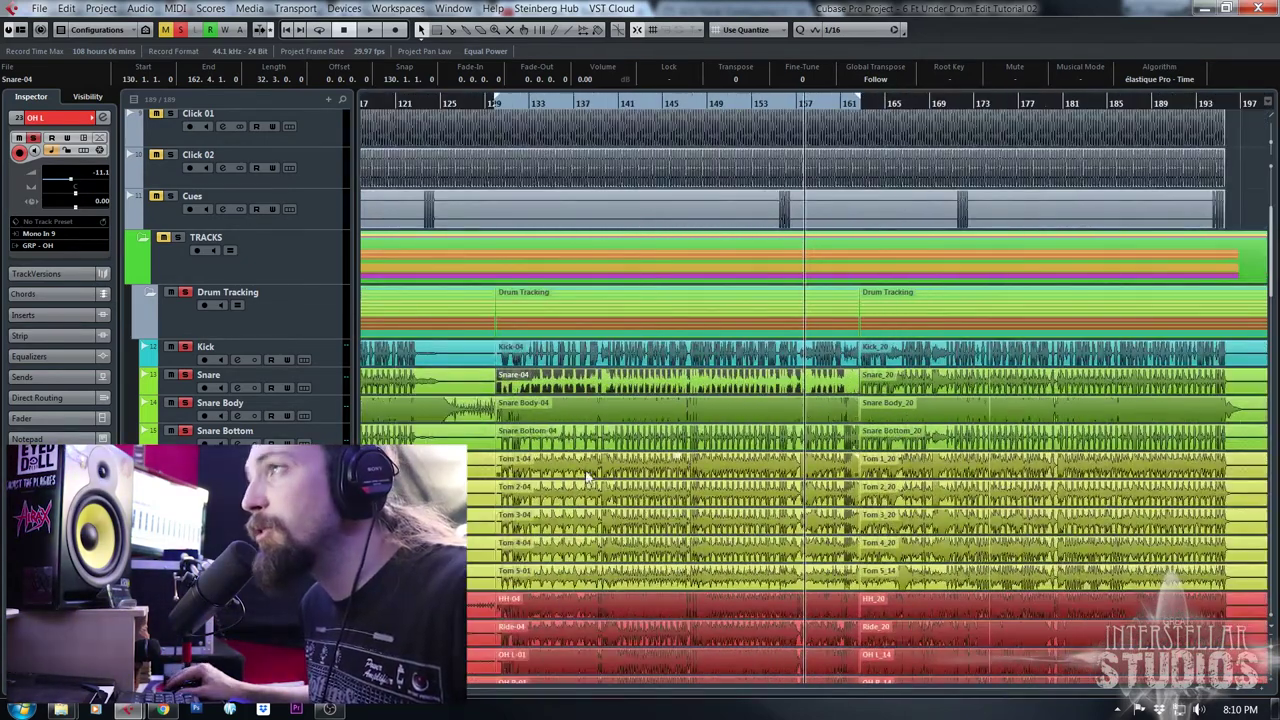
pyautogui.click(571, 104)
pyautogui.scroll(1, 522, 140)
pyautogui.scroll(1, 522, 140)
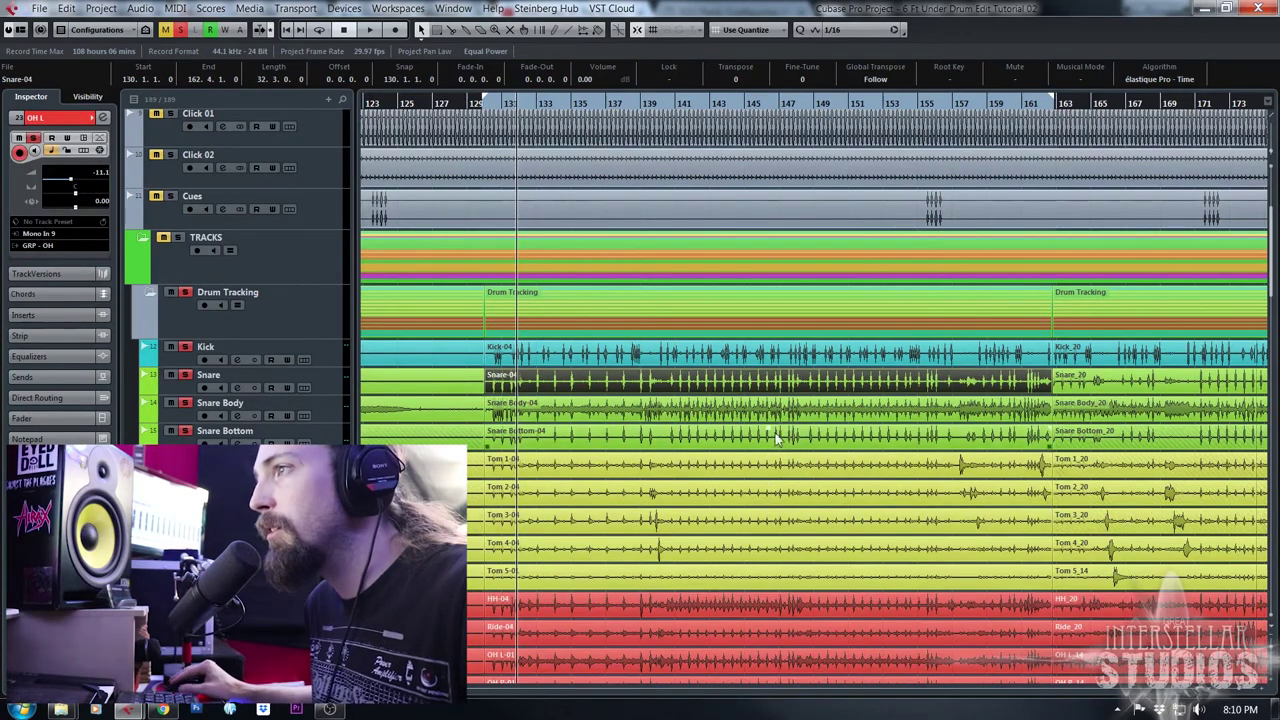
pyautogui.click(617, 103)
pyautogui.click(437, 103)
pyautogui.moveTo(436, 102); pyautogui.dragTo(474, 146)
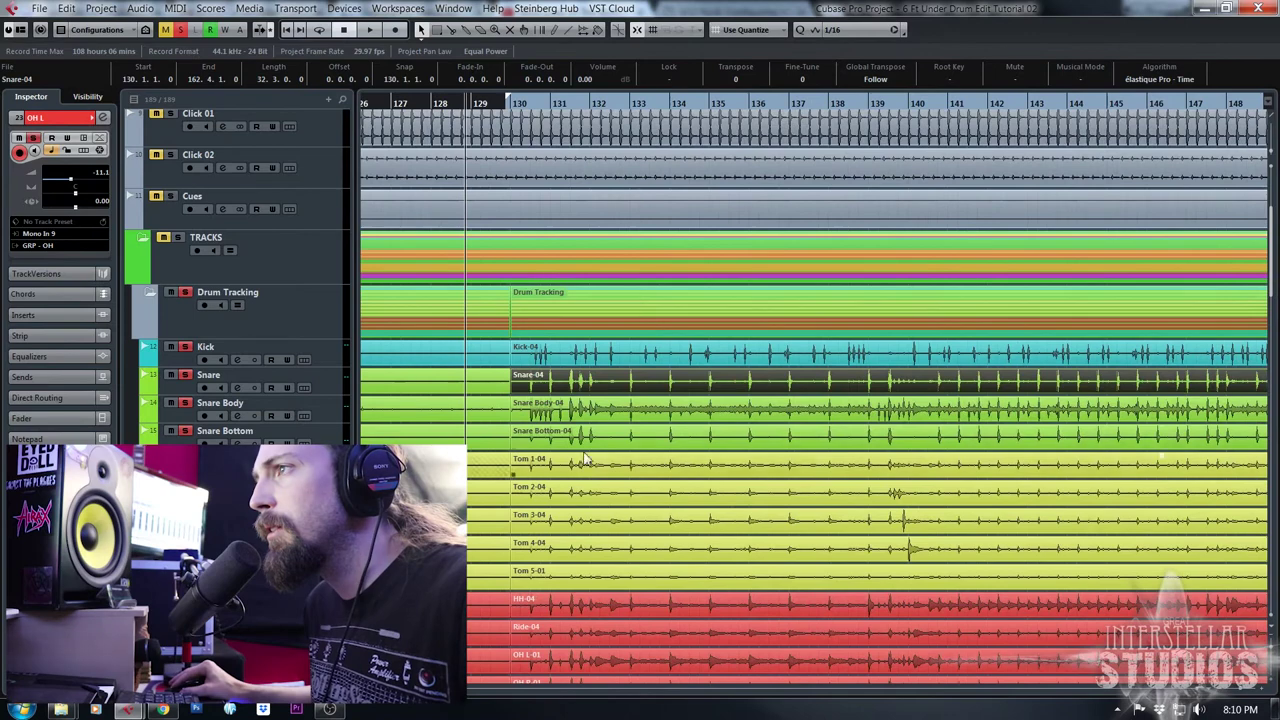
# Listen to the snare and tom fill in bar 139 and examine its waveforms up close
pyautogui.click(886, 108)
pyautogui.press('h')
pyautogui.press('h')
pyautogui.press('space')
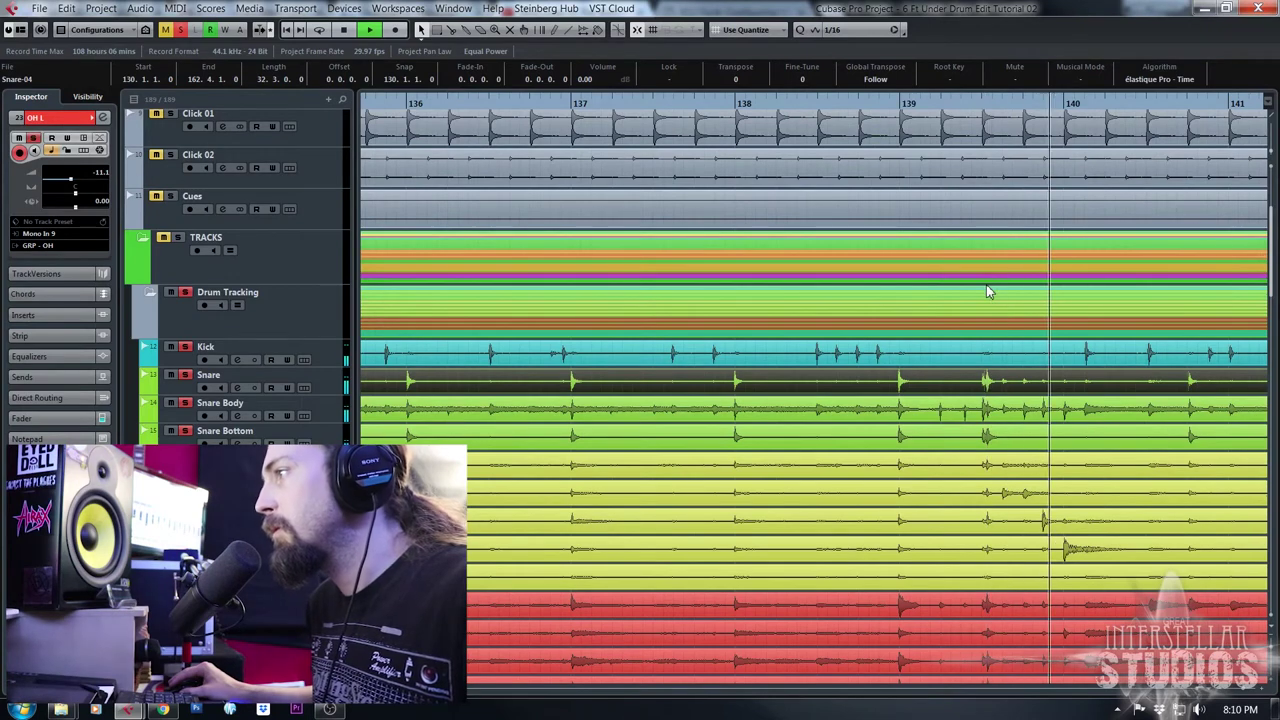
pyautogui.click(983, 107)
pyautogui.press('space')
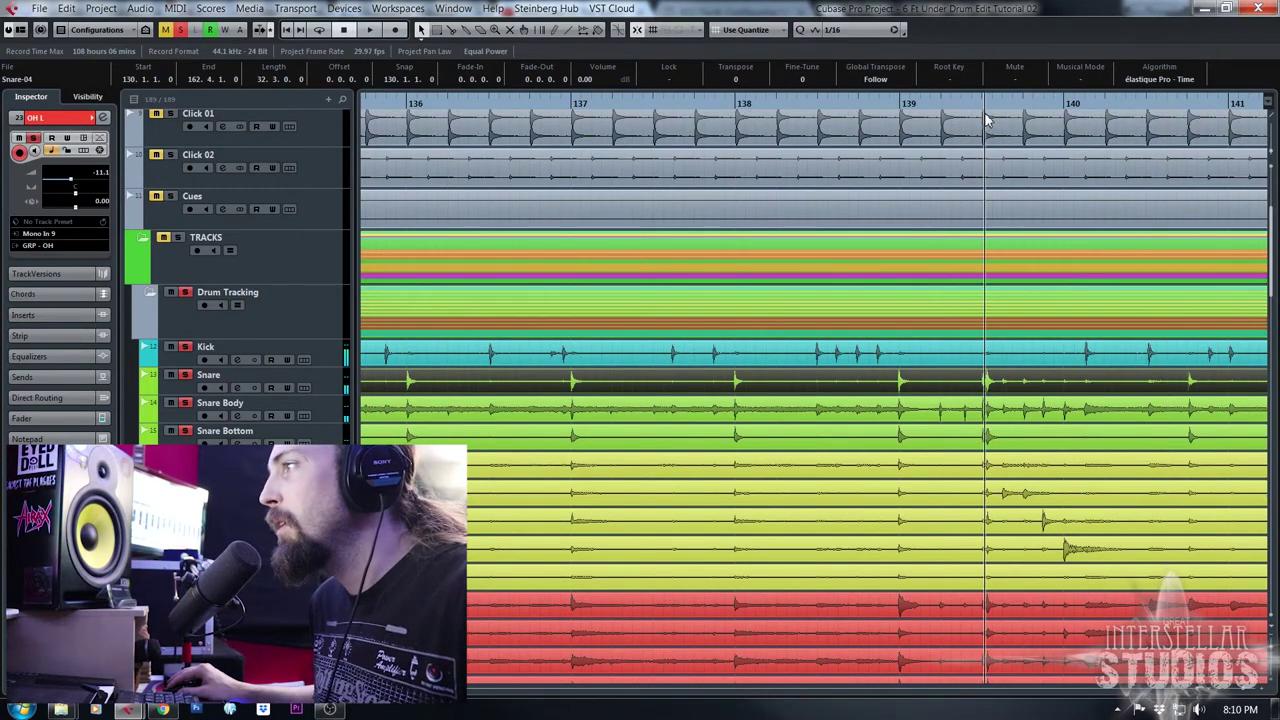
pyautogui.press('h')
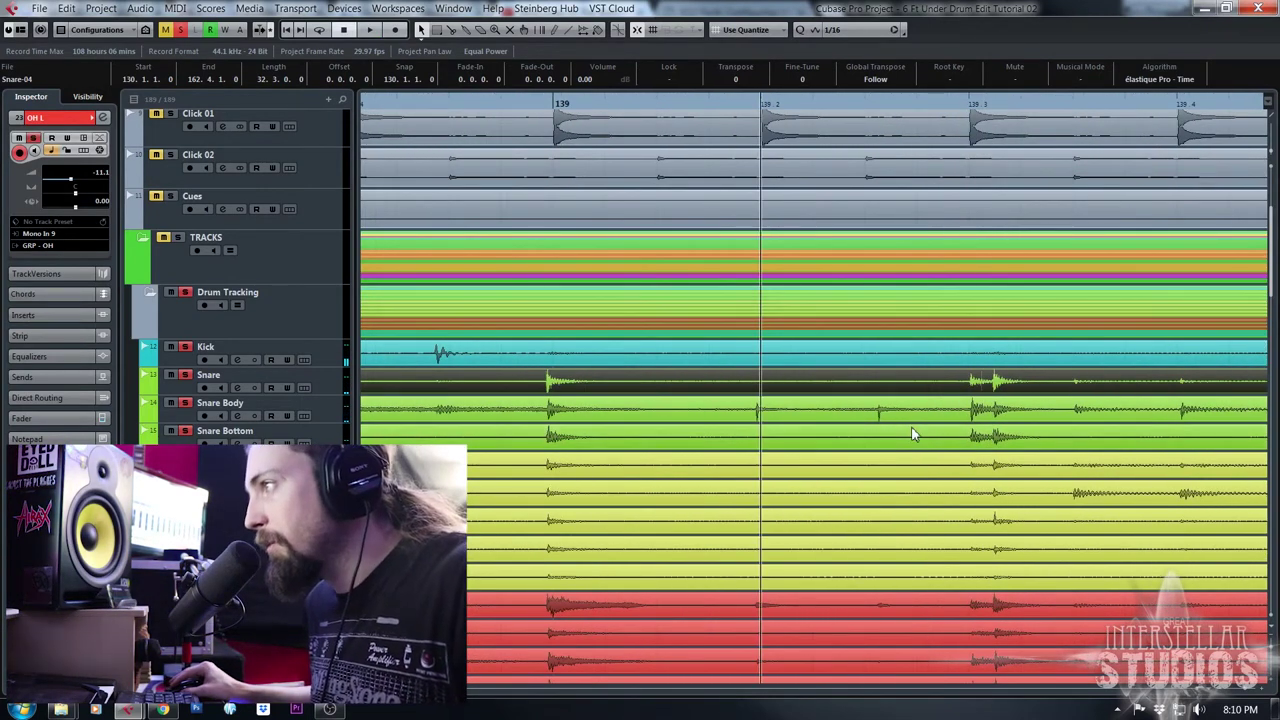
# Split the events on all five tom tracks together at 139.3.2.102, just before the tom fill starts
pyautogui.click(962, 474)
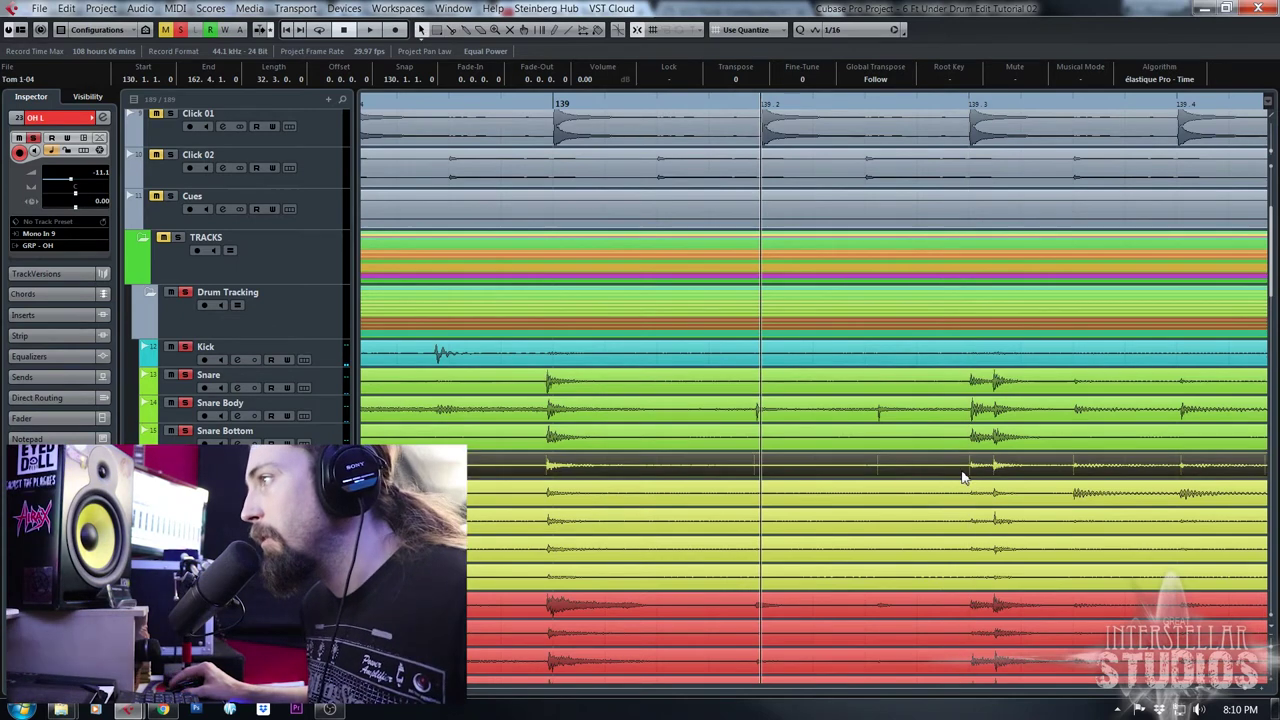
pyautogui.keyDown('shift'); pyautogui.click(975, 494); pyautogui.keyUp('shift')
pyautogui.keyDown('shift'); pyautogui.click(982, 521); pyautogui.keyUp('shift')
pyautogui.keyDown('shift'); pyautogui.click(988, 549); pyautogui.keyUp('shift')
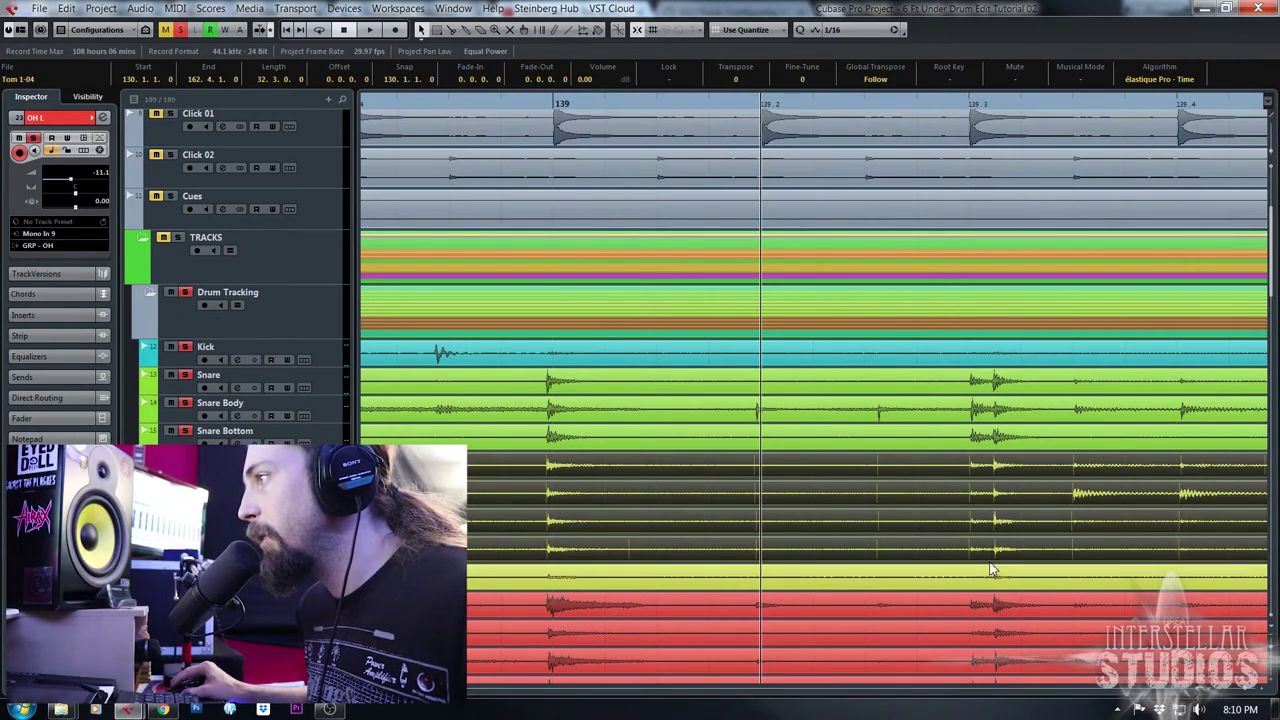
pyautogui.keyDown('shift'); pyautogui.click(988, 578); pyautogui.keyUp('shift')
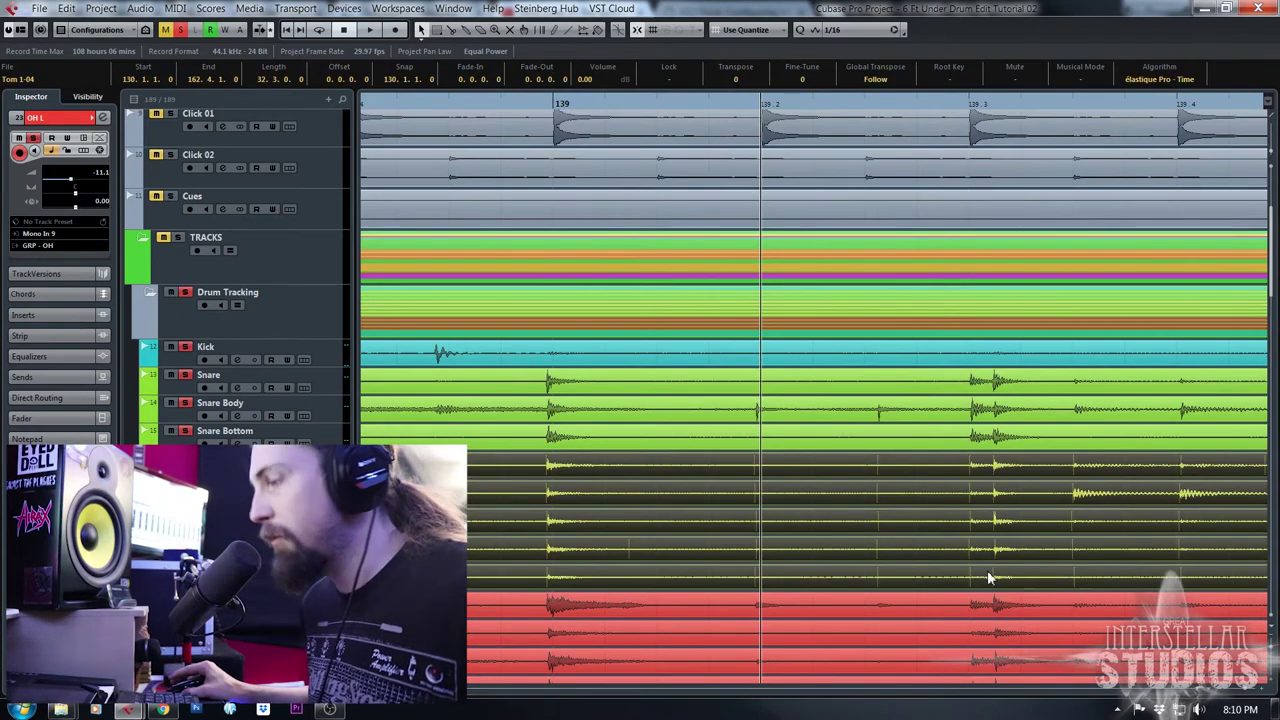
pyautogui.click(1067, 466)
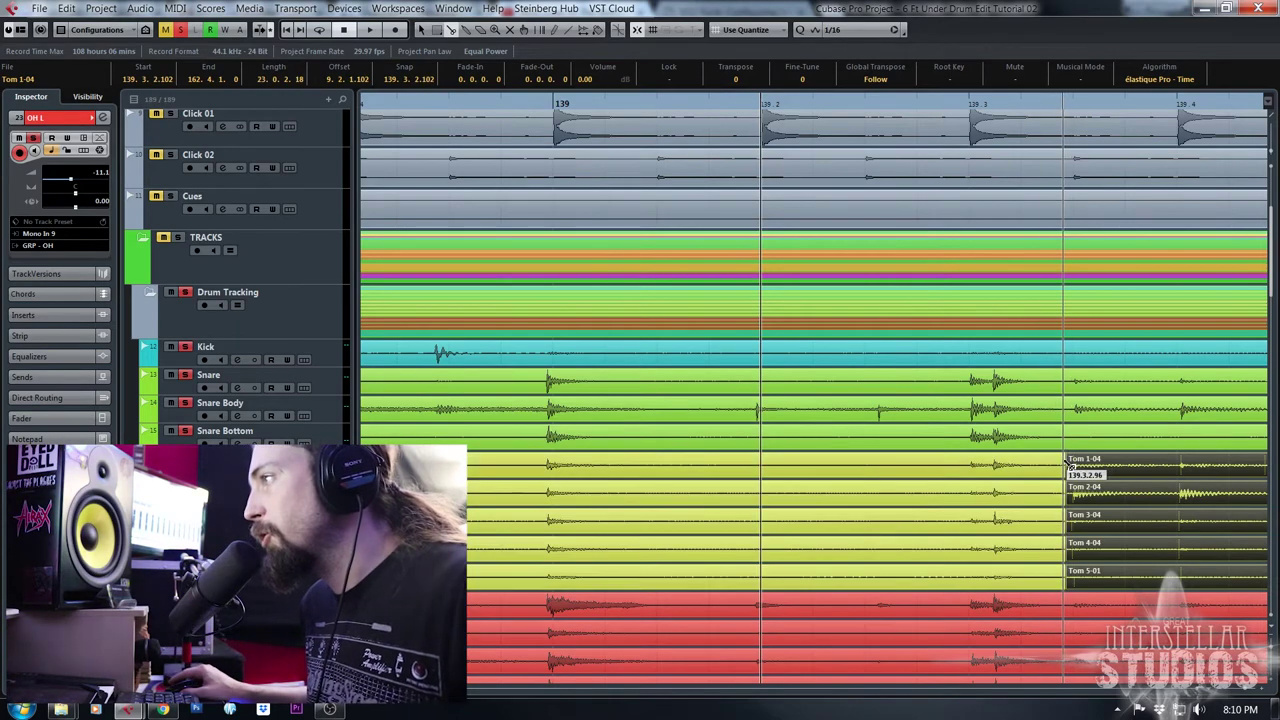
# Audition the end of the fill around bar 140 and split the five tom events at 140.1.2.104
pyautogui.scroll(-2, 1040, 478)
pyautogui.scroll(-2, 1040, 478)
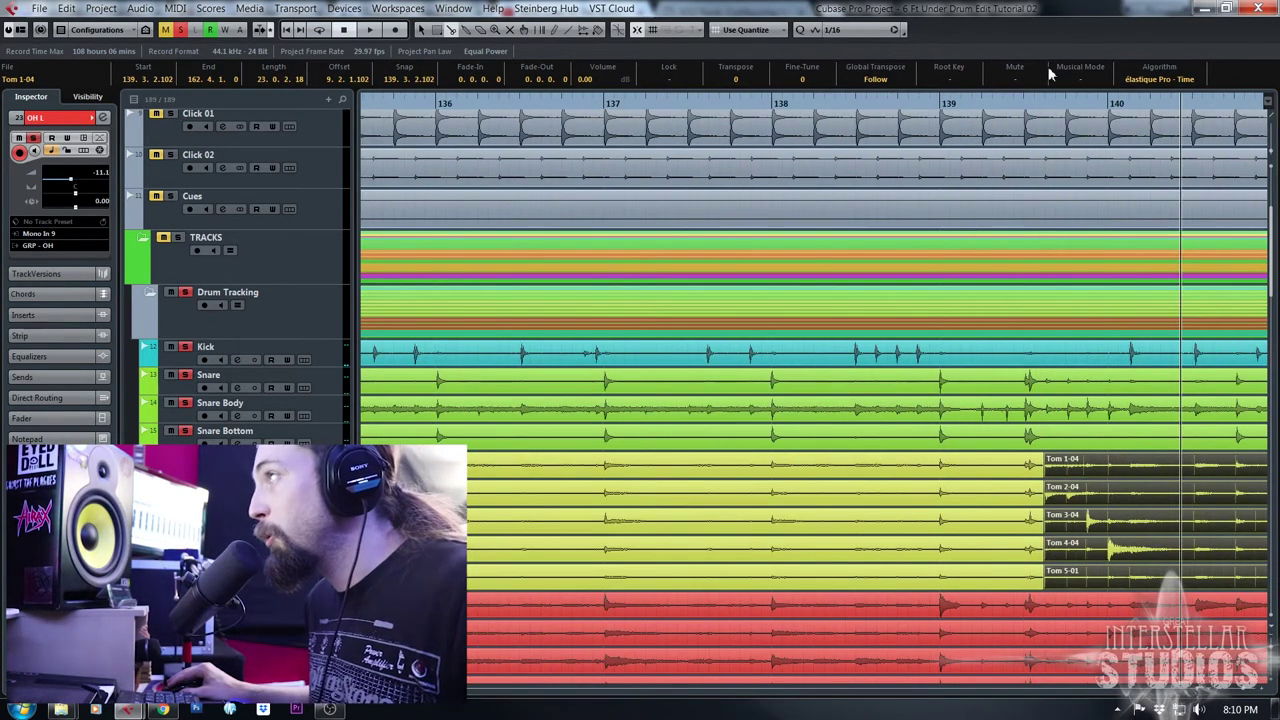
pyautogui.press('space')
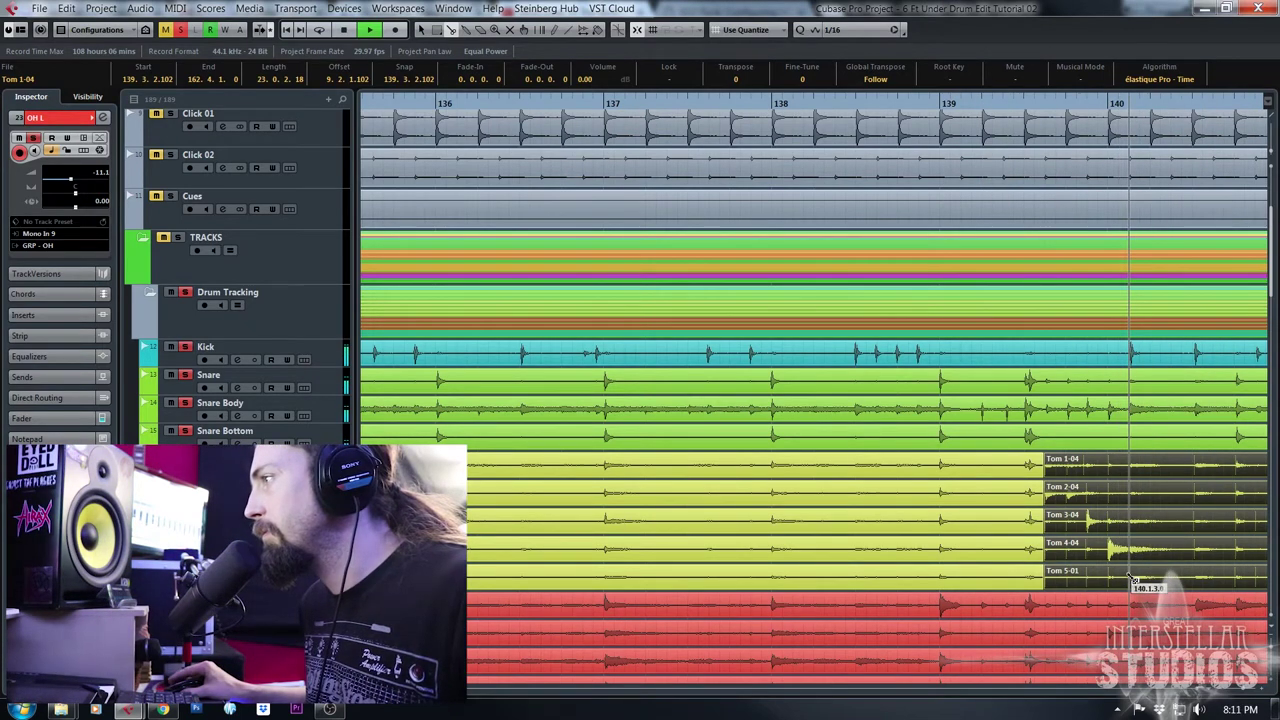
pyautogui.press('super')
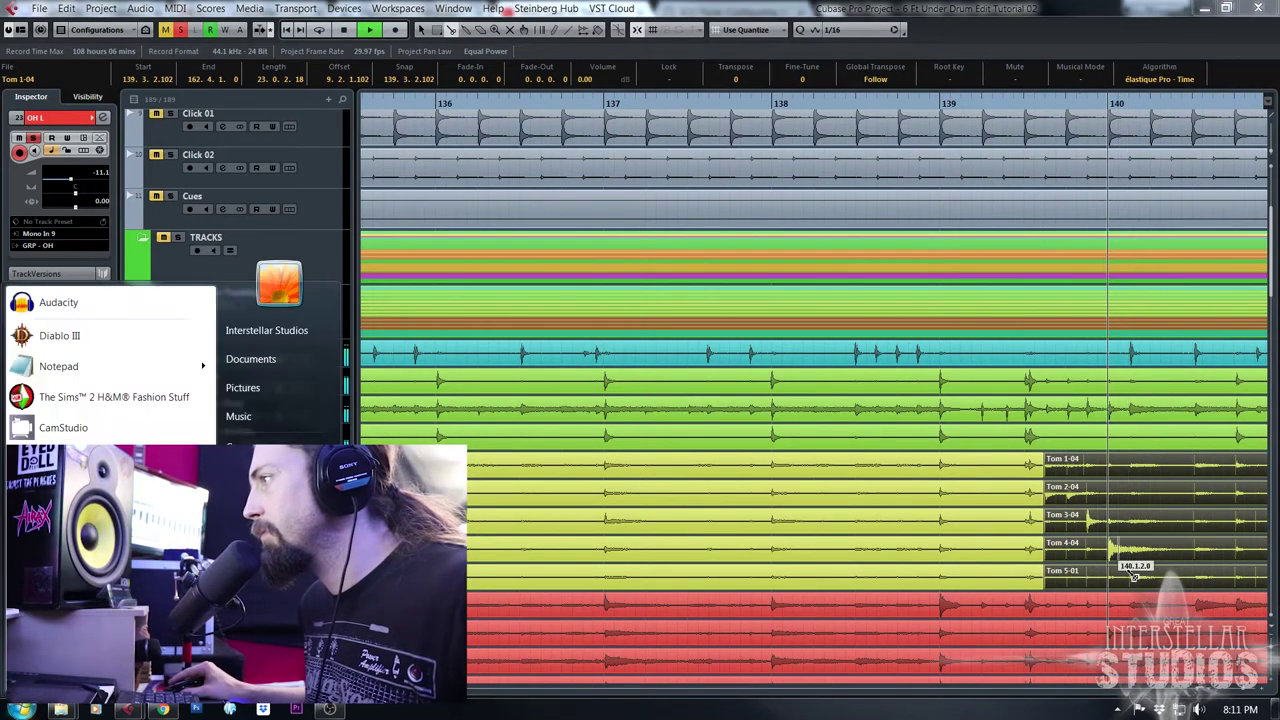
pyautogui.click(1106, 103)
pyautogui.click(1106, 103)
pyautogui.press('space')
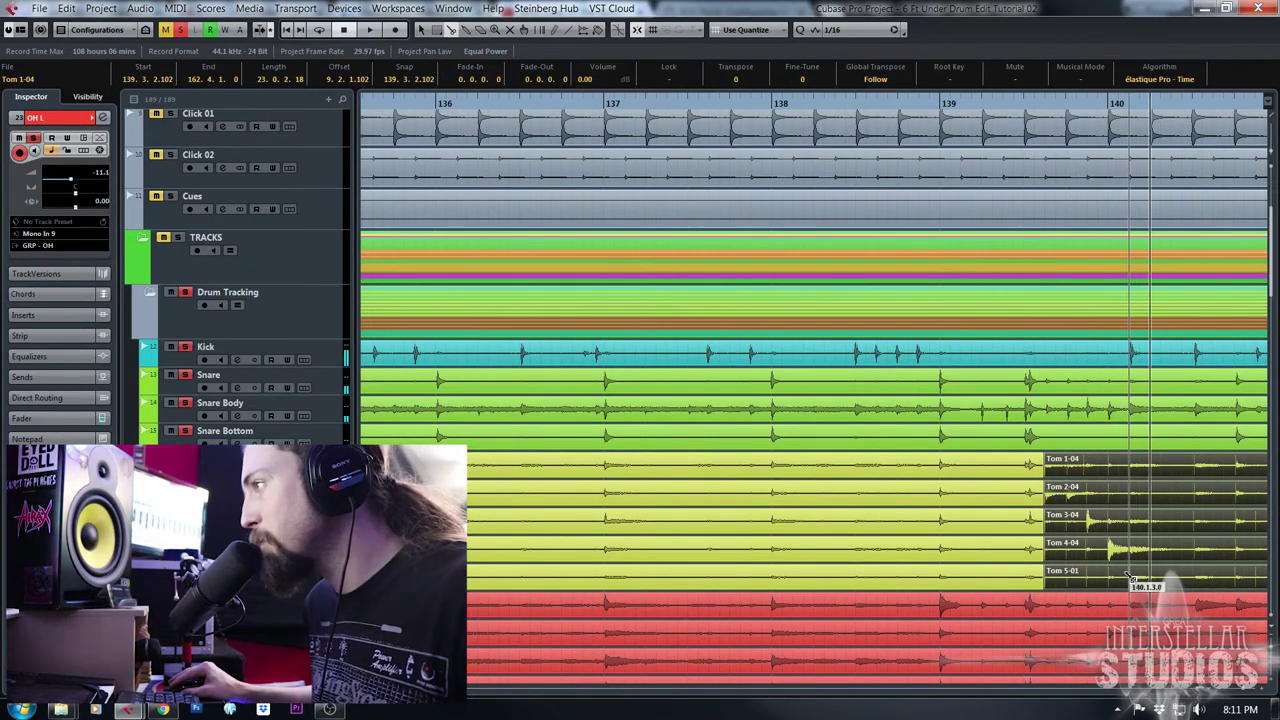
pyautogui.click(1129, 579)
# Play back the isolated tom fill from the second half of bar 139 to check the split positions
pyautogui.moveTo(1080, 103); pyautogui.dragTo(1050, 98)
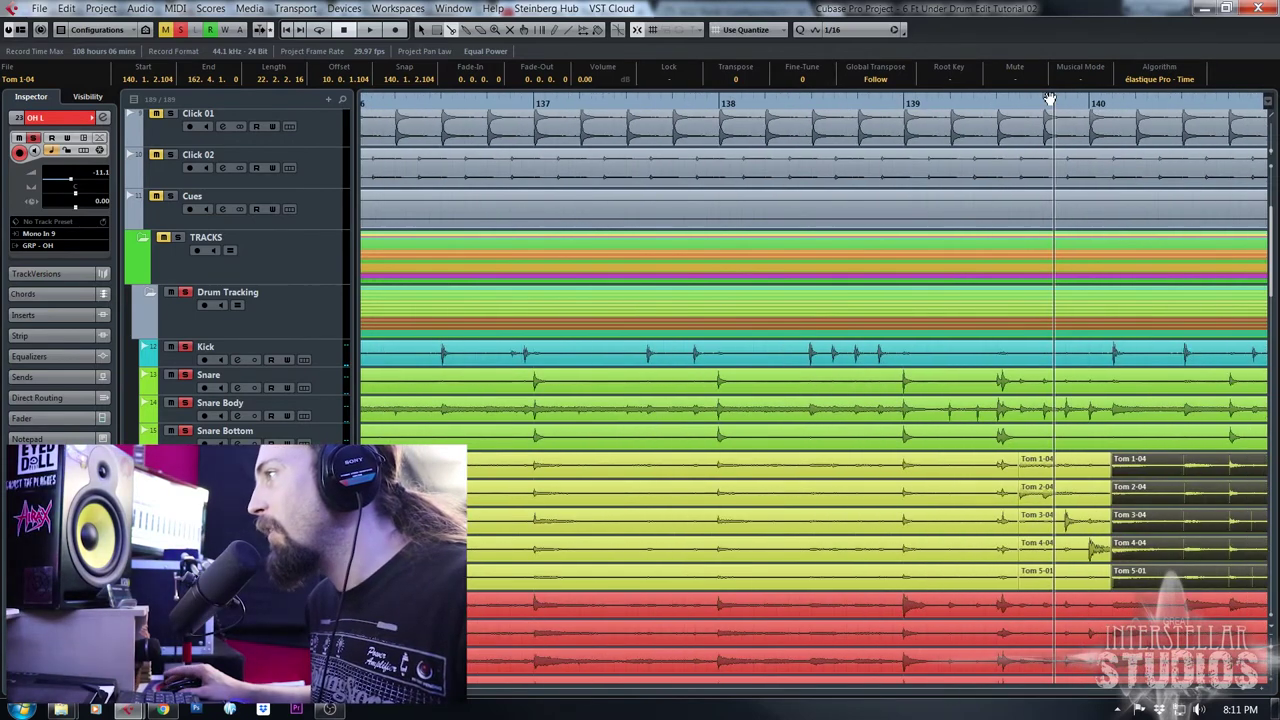
pyautogui.press('space')
pyautogui.press('space')
pyautogui.click(1091, 105)
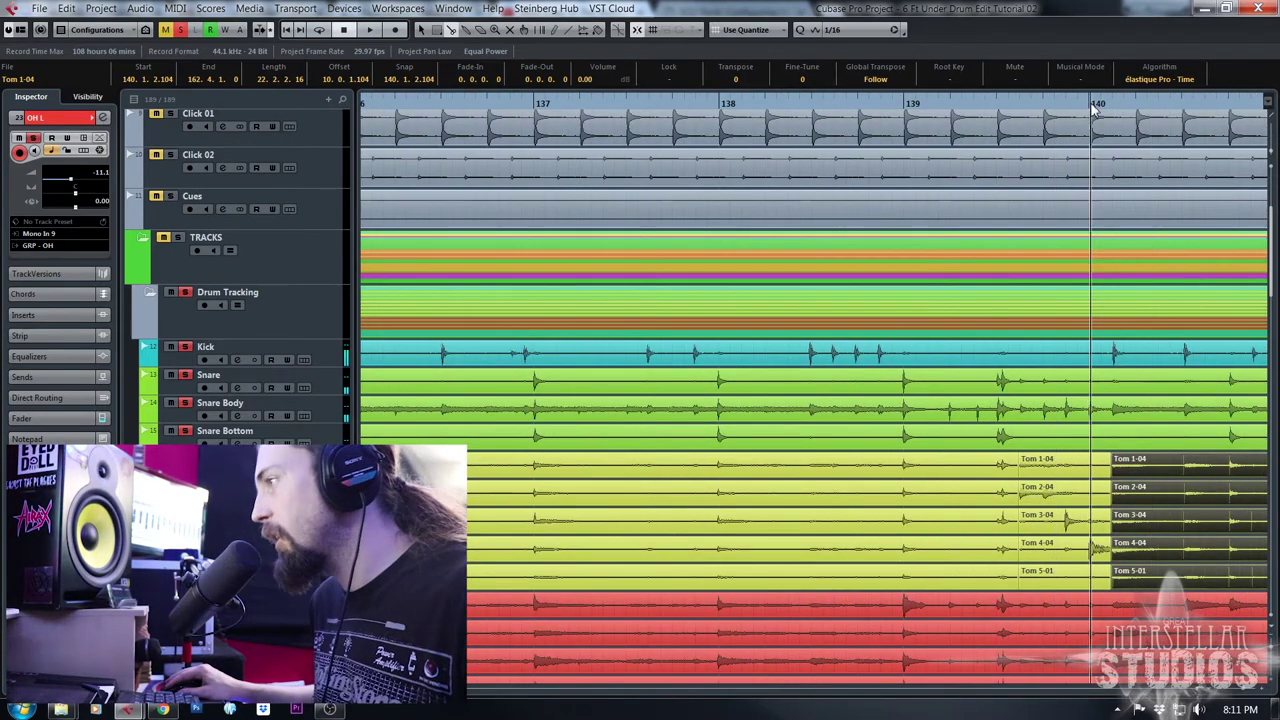
pyautogui.moveTo(1093, 110); pyautogui.dragTo(1108, 153)
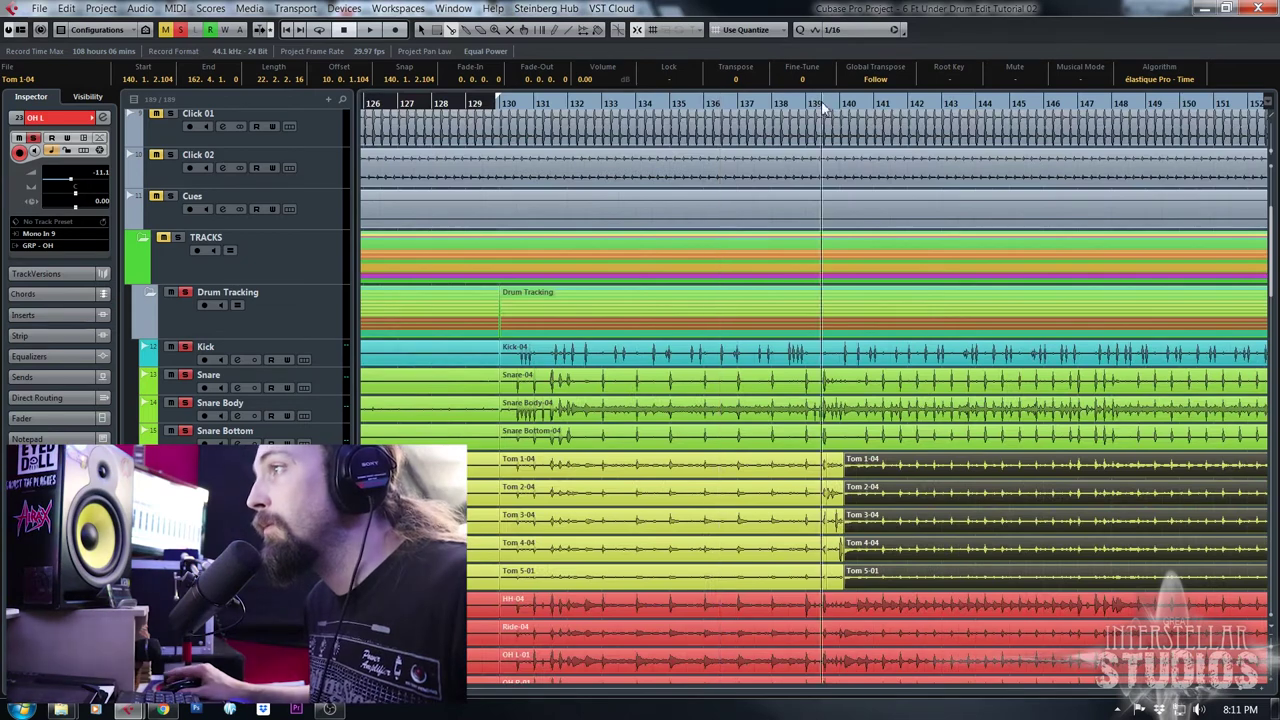
pyautogui.doubleClick(809, 106)
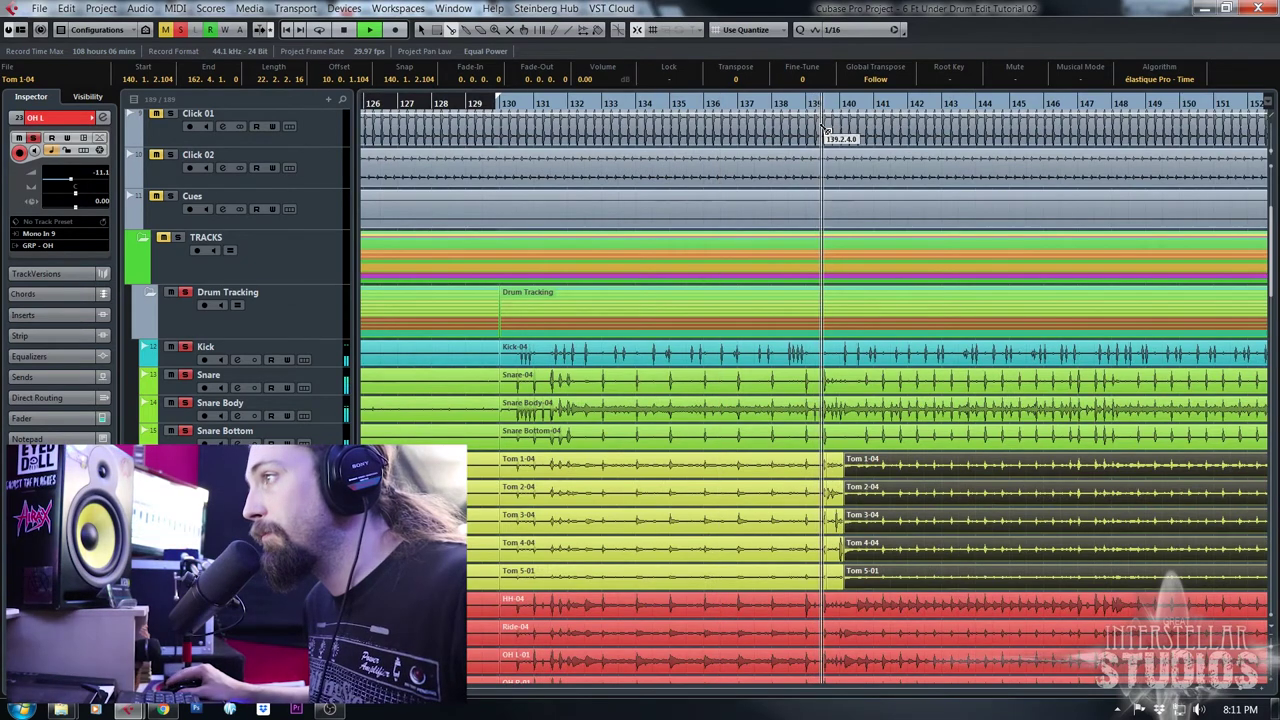
# Stop playback and shift the split after the isolated tom fill to 140.1.3.4 on all five tom tracks
pyautogui.press('space')
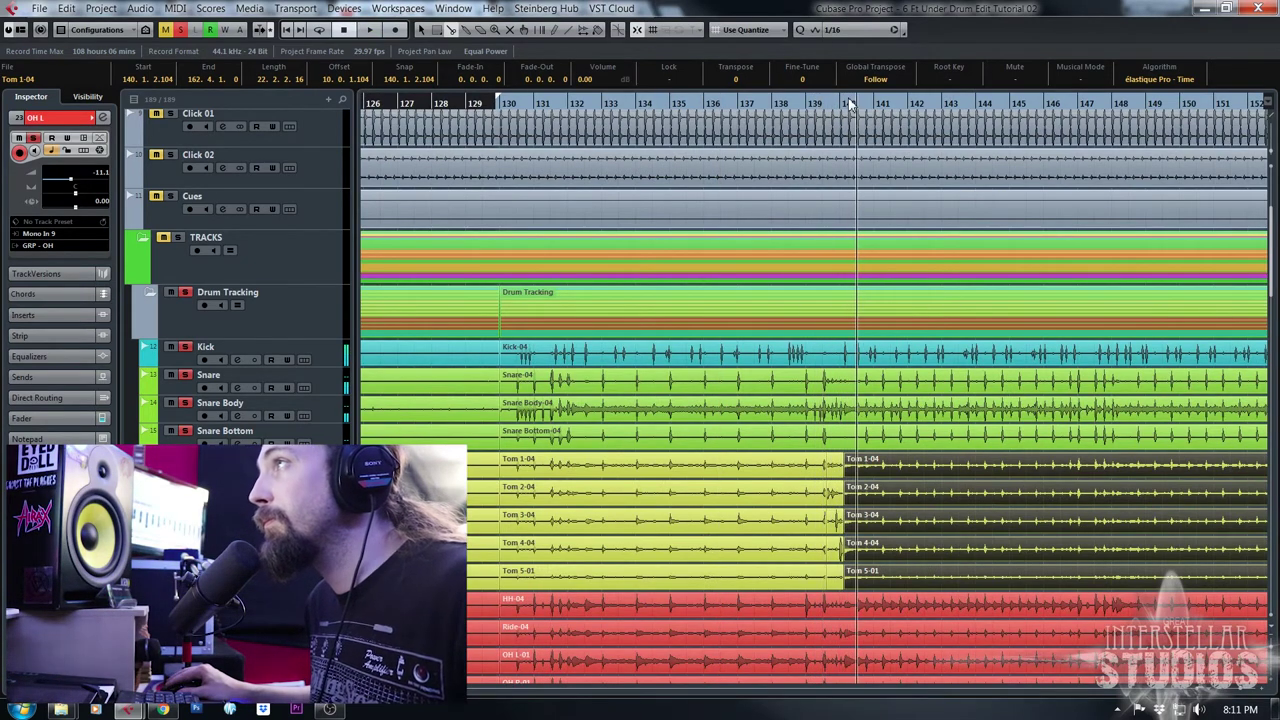
pyautogui.press('h')
pyautogui.press('h')
pyautogui.press('h')
pyautogui.press('h')
pyautogui.press('h')
pyautogui.press('h')
pyautogui.press('h')
pyautogui.press('h')
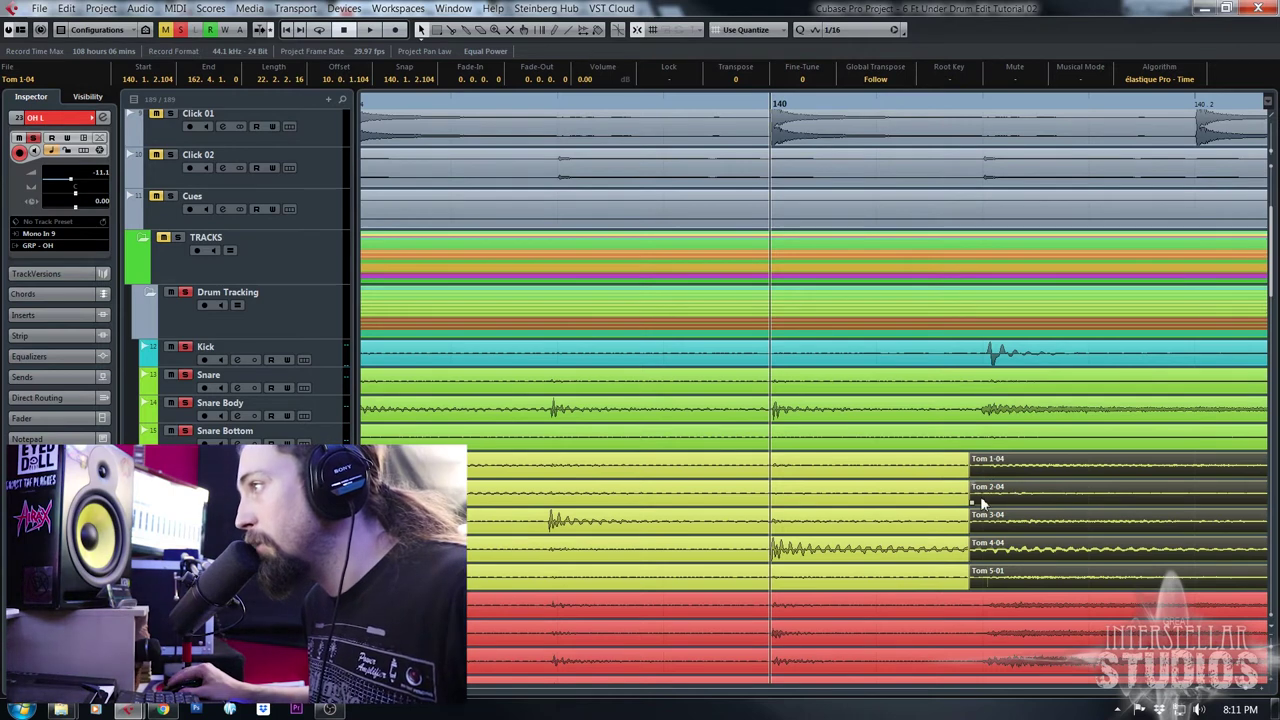
pyautogui.moveTo(975, 500); pyautogui.dragTo(985, 590)
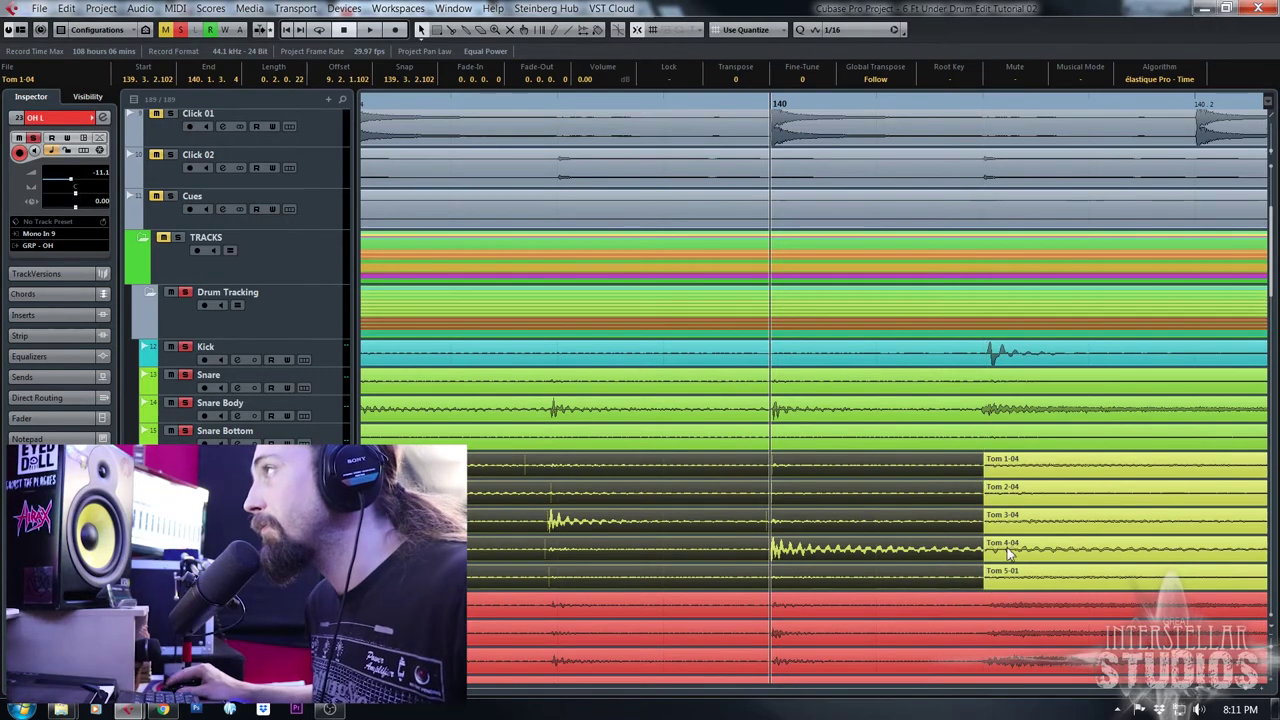
# Enlarge the waveforms and extend the starts of the five tom events following the fill back to 140.1.2.117
pyautogui.moveTo(1271, 154); pyautogui.dragTo(1271, 141)
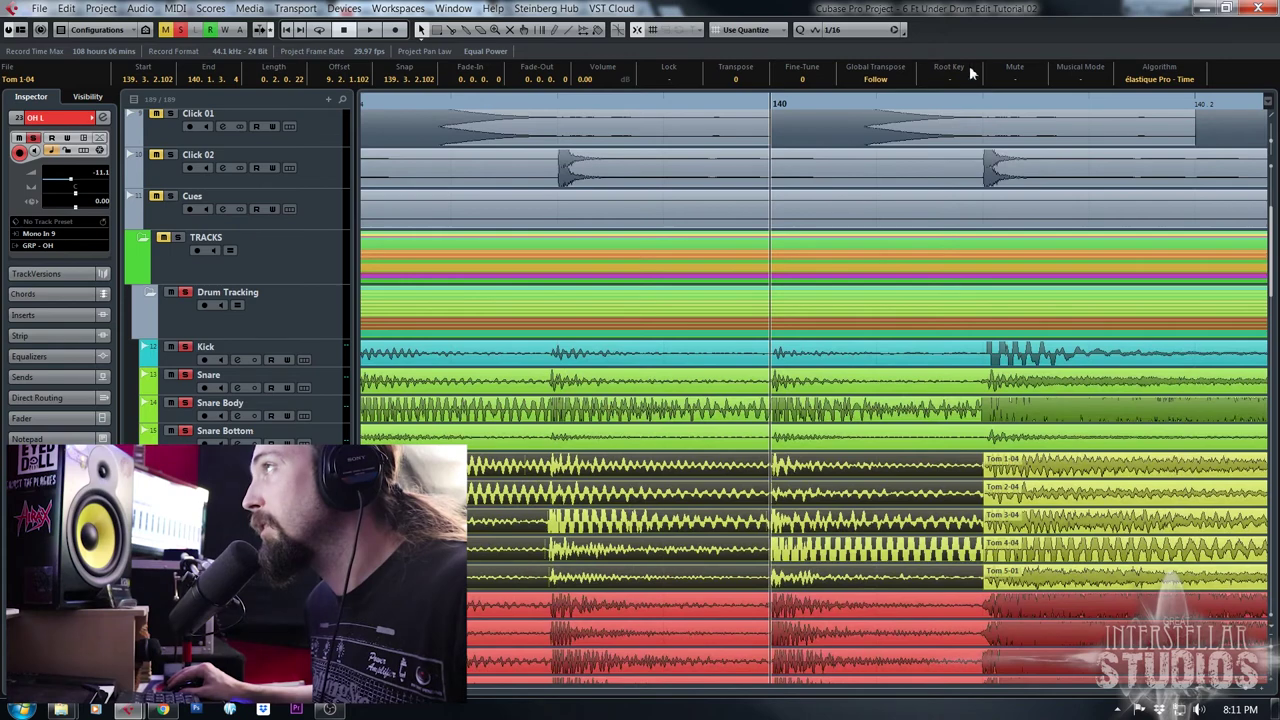
pyautogui.moveTo(987, 101); pyautogui.dragTo(919, 153)
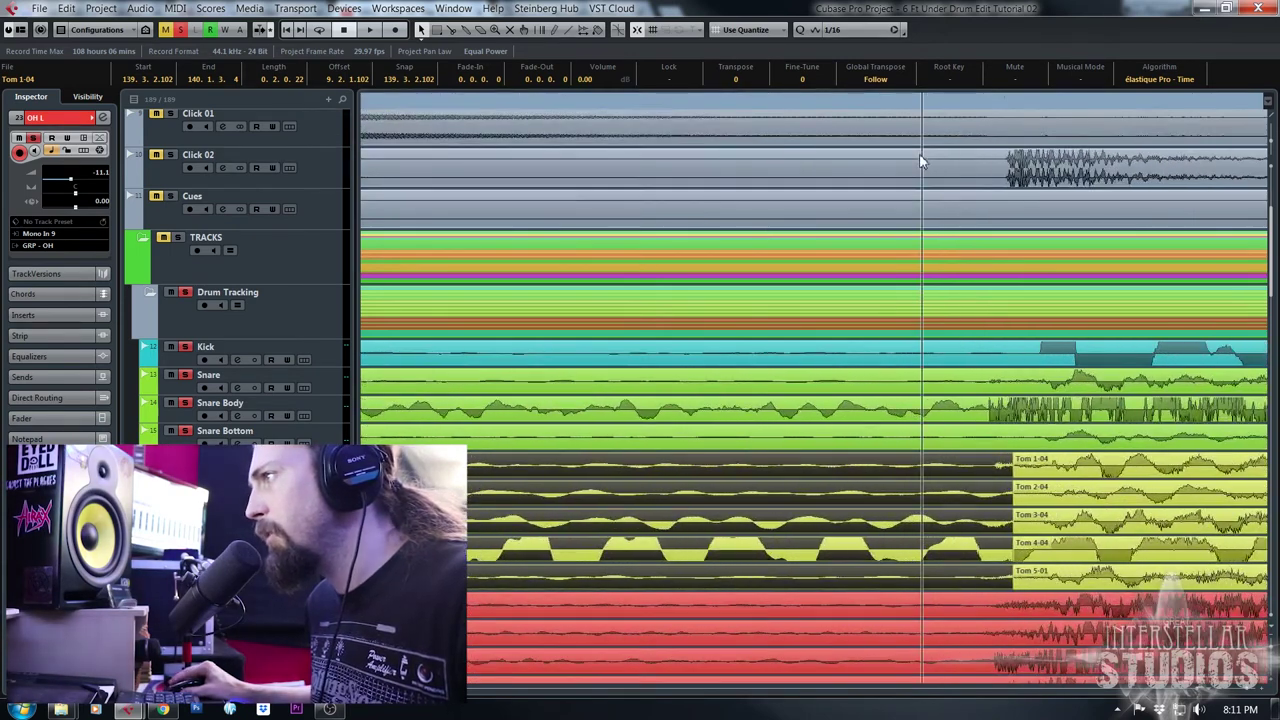
pyautogui.click(1018, 476)
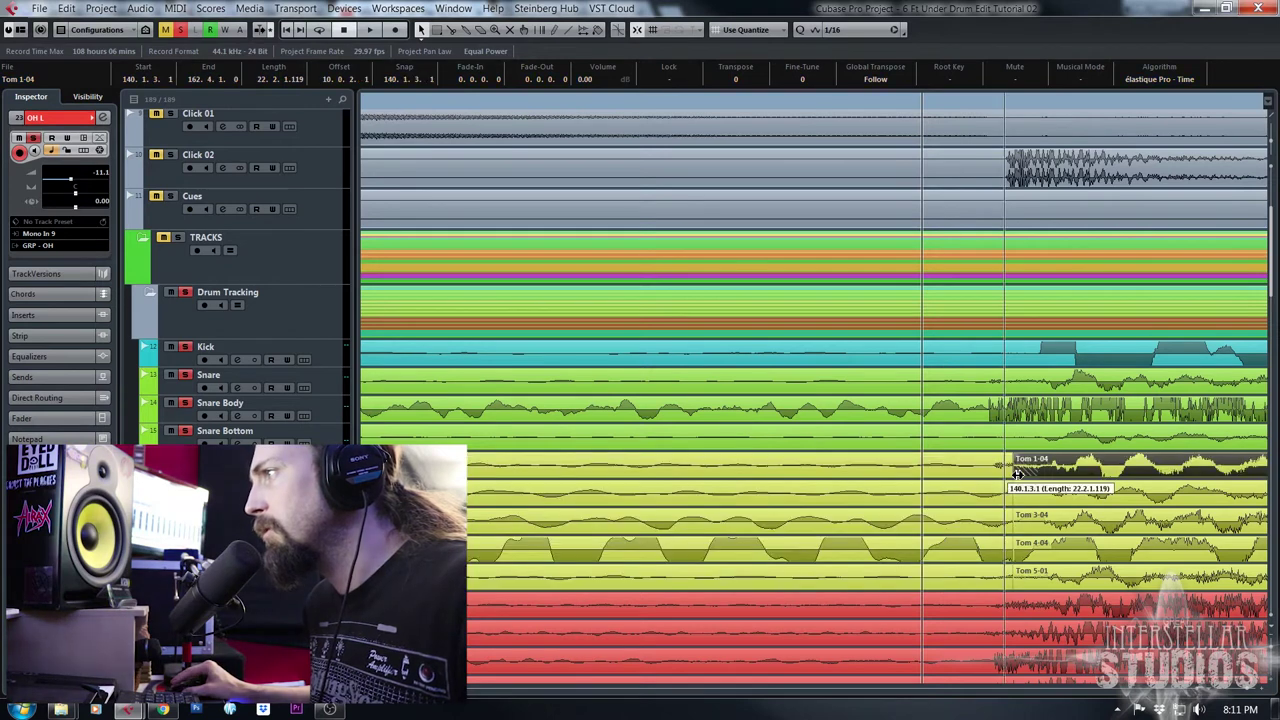
pyautogui.keyDown('shift'); pyautogui.click(1040, 492); pyautogui.keyUp('shift')
pyautogui.keyDown('shift'); pyautogui.click(1072, 522); pyautogui.keyUp('shift')
pyautogui.keyDown('shift'); pyautogui.click(1080, 552); pyautogui.keyUp('shift')
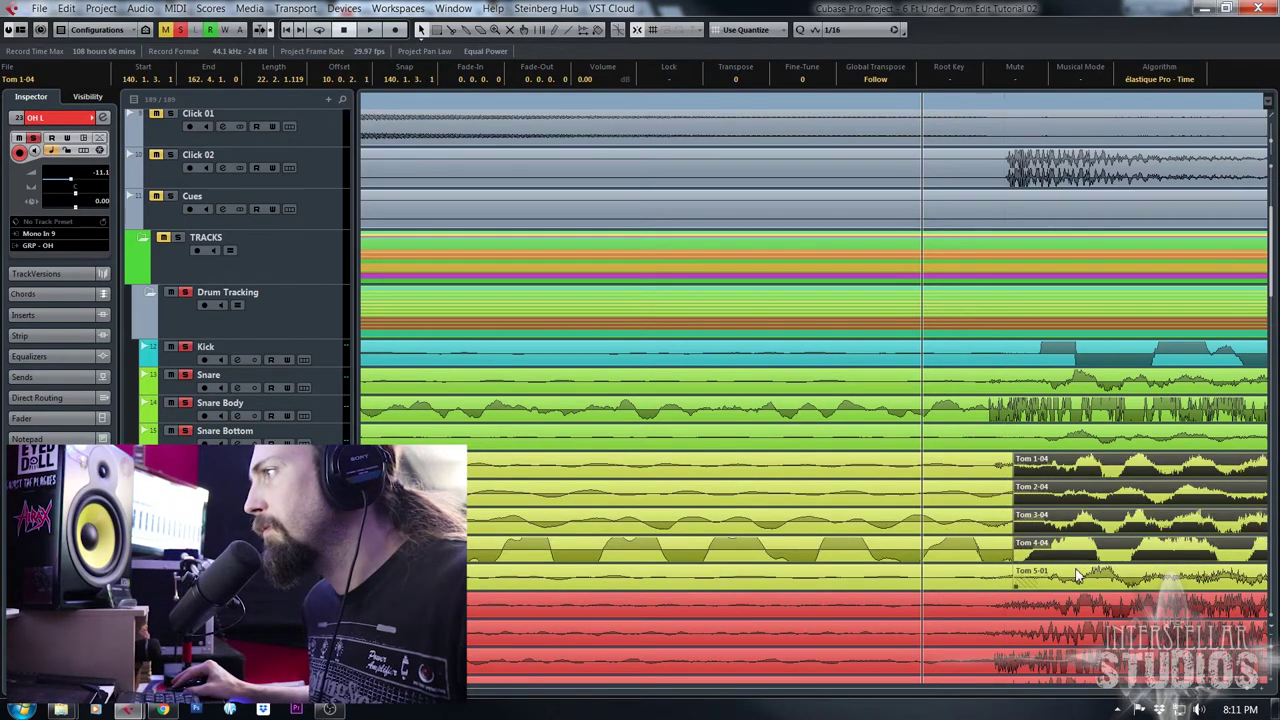
pyautogui.keyDown('shift'); pyautogui.click(1078, 574); pyautogui.keyUp('shift')
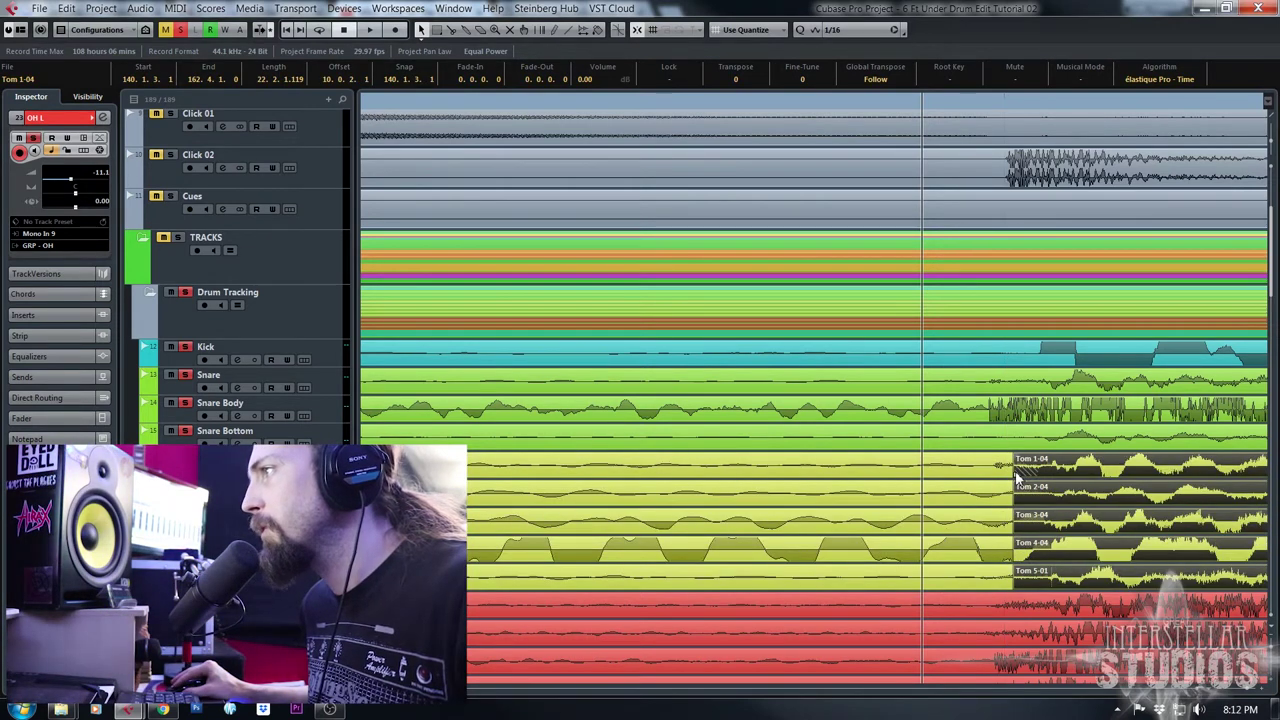
pyautogui.moveTo(1017, 475); pyautogui.dragTo(986, 474)
# Trim the ends of the five tom fill events together to 140.1.2.117, just before the kick hit
pyautogui.click(966, 475)
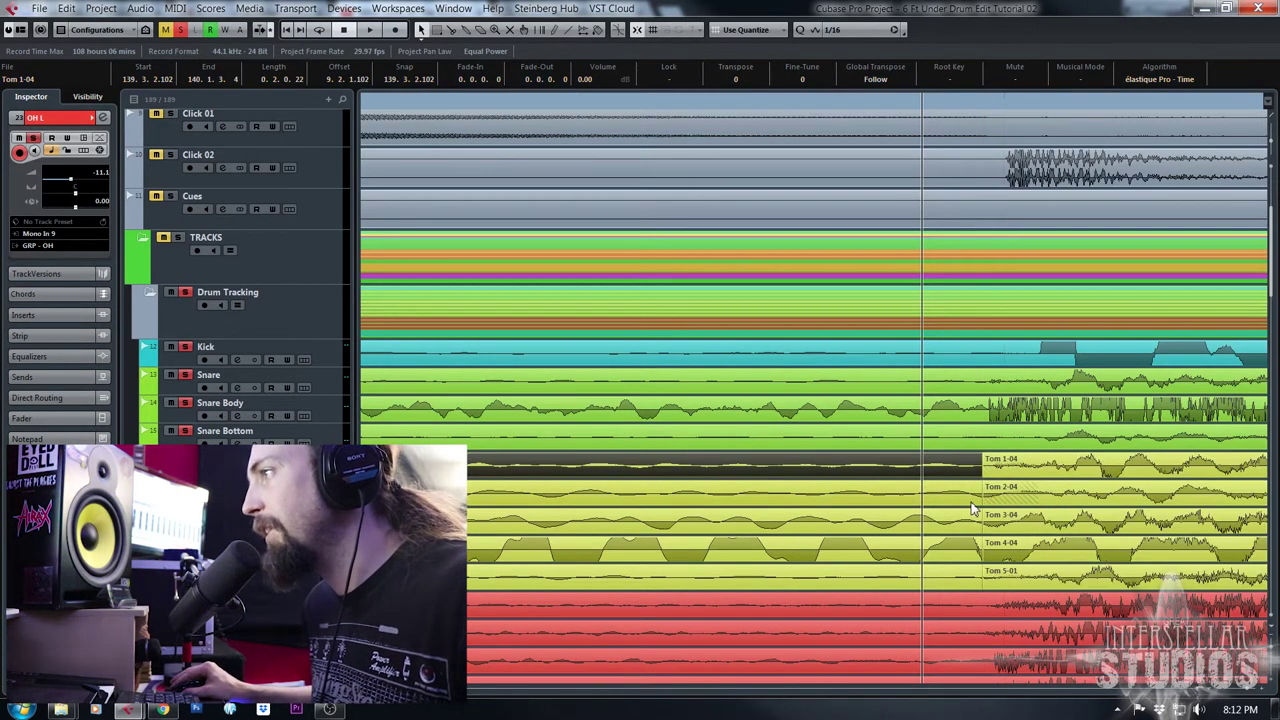
pyautogui.keyDown('shift'); pyautogui.click(975, 496); pyautogui.keyUp('shift')
pyautogui.keyDown('shift'); pyautogui.click(976, 524); pyautogui.keyUp('shift')
pyautogui.keyDown('shift'); pyautogui.click(977, 552); pyautogui.keyUp('shift')
pyautogui.keyDown('shift'); pyautogui.click(980, 582); pyautogui.keyUp('shift')
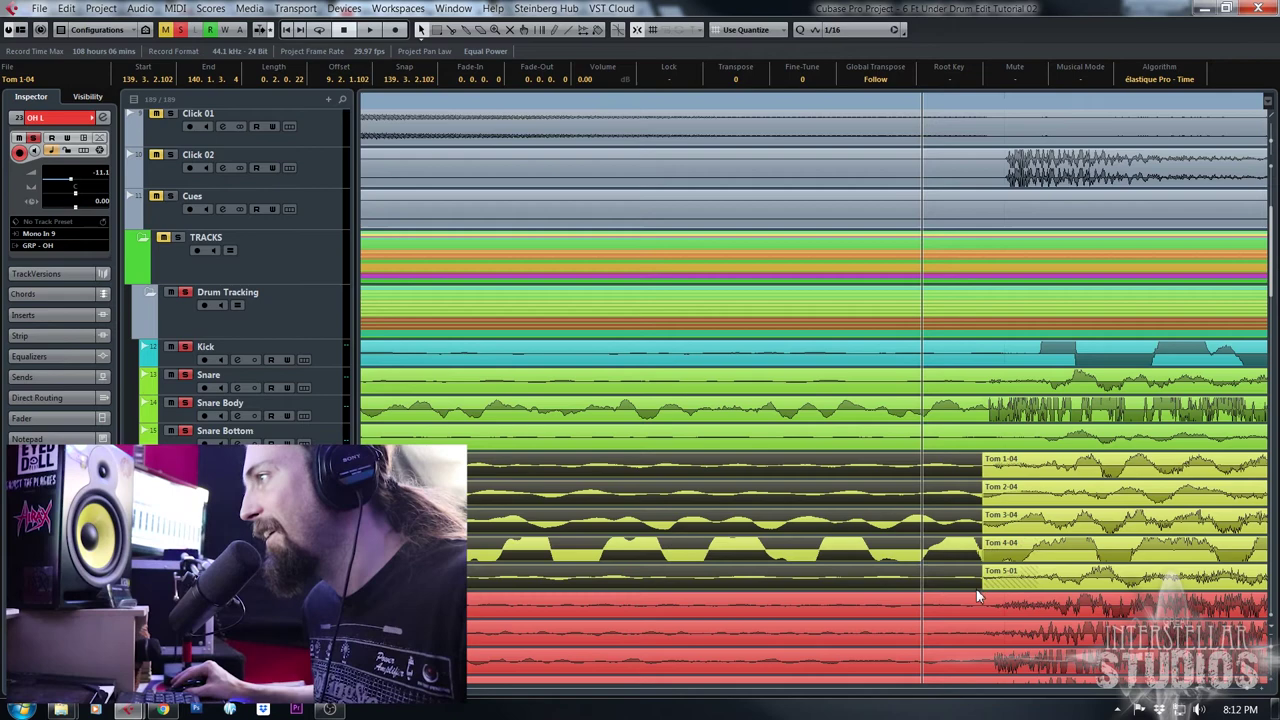
pyautogui.moveTo(980, 590); pyautogui.dragTo(985, 588)
# Move the starts of the five tom events following the fill to 140.1.3.4, leaving a small gap after the fill
pyautogui.moveTo(855, 101); pyautogui.dragTo(747, 30)
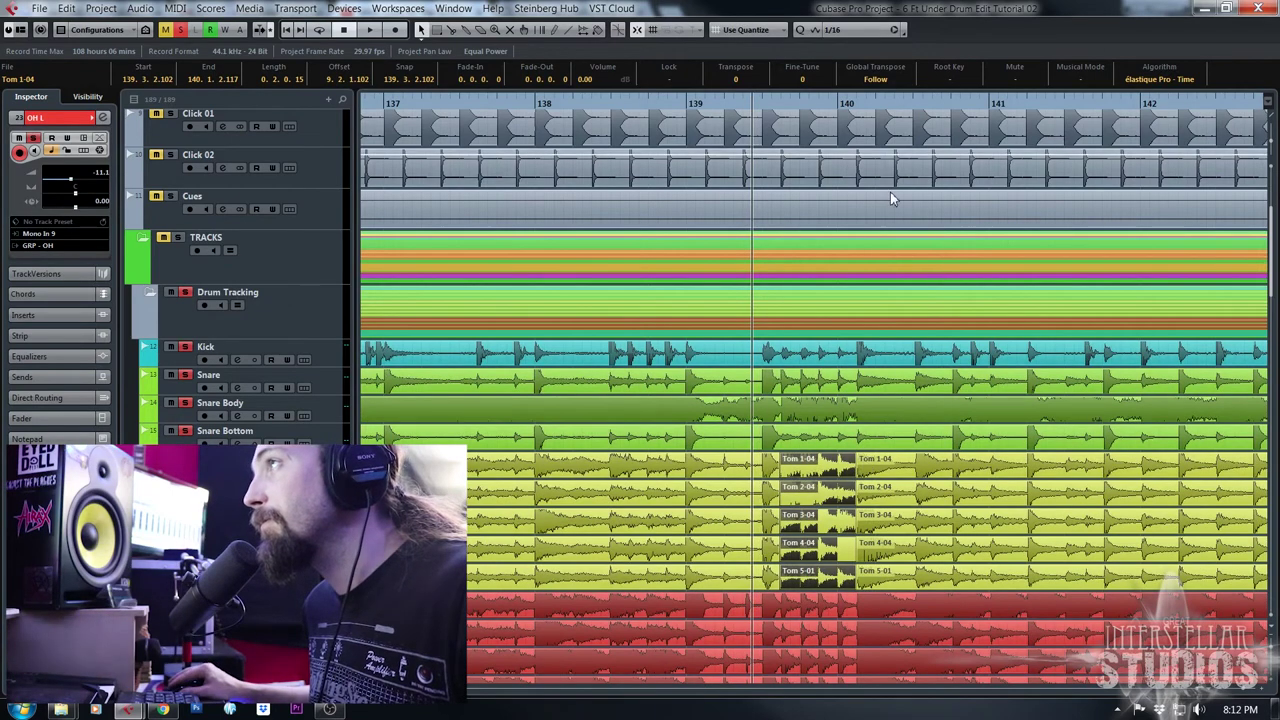
pyautogui.moveTo(849, 104); pyautogui.dragTo(1097, 483)
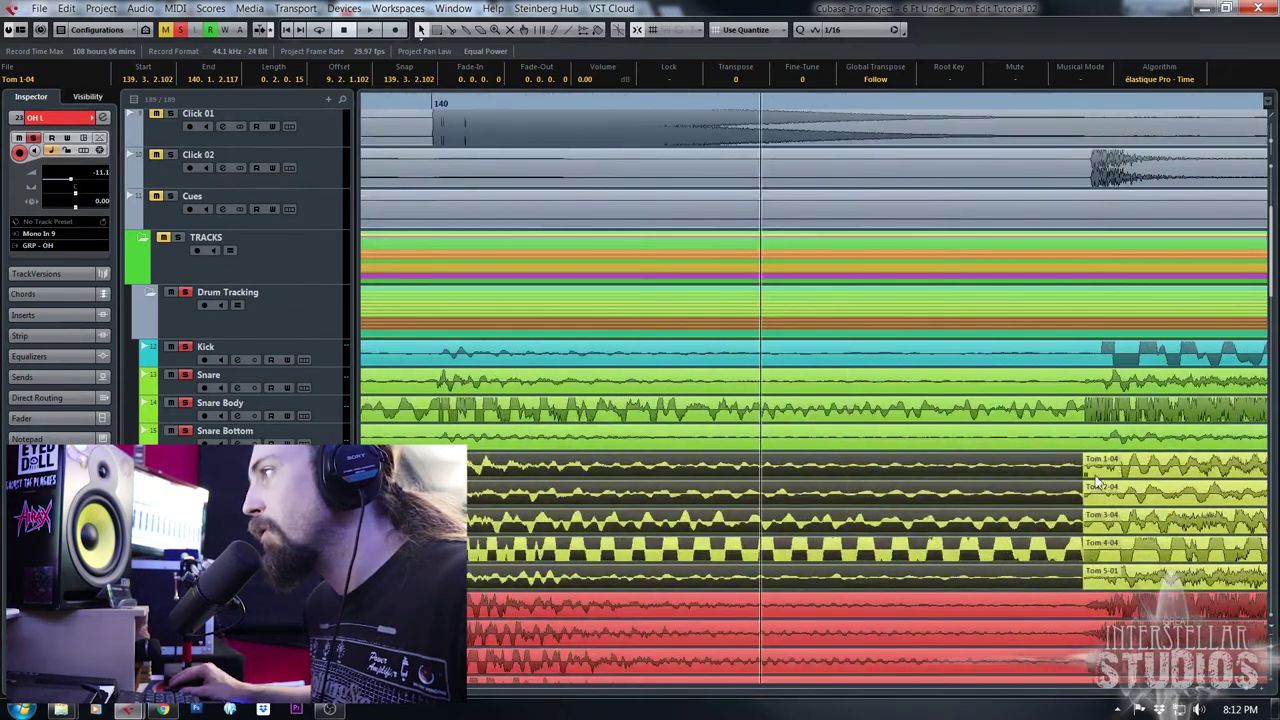
pyautogui.click(1110, 470)
pyautogui.keyDown('shift'); pyautogui.click(1111, 497); pyautogui.keyUp('shift')
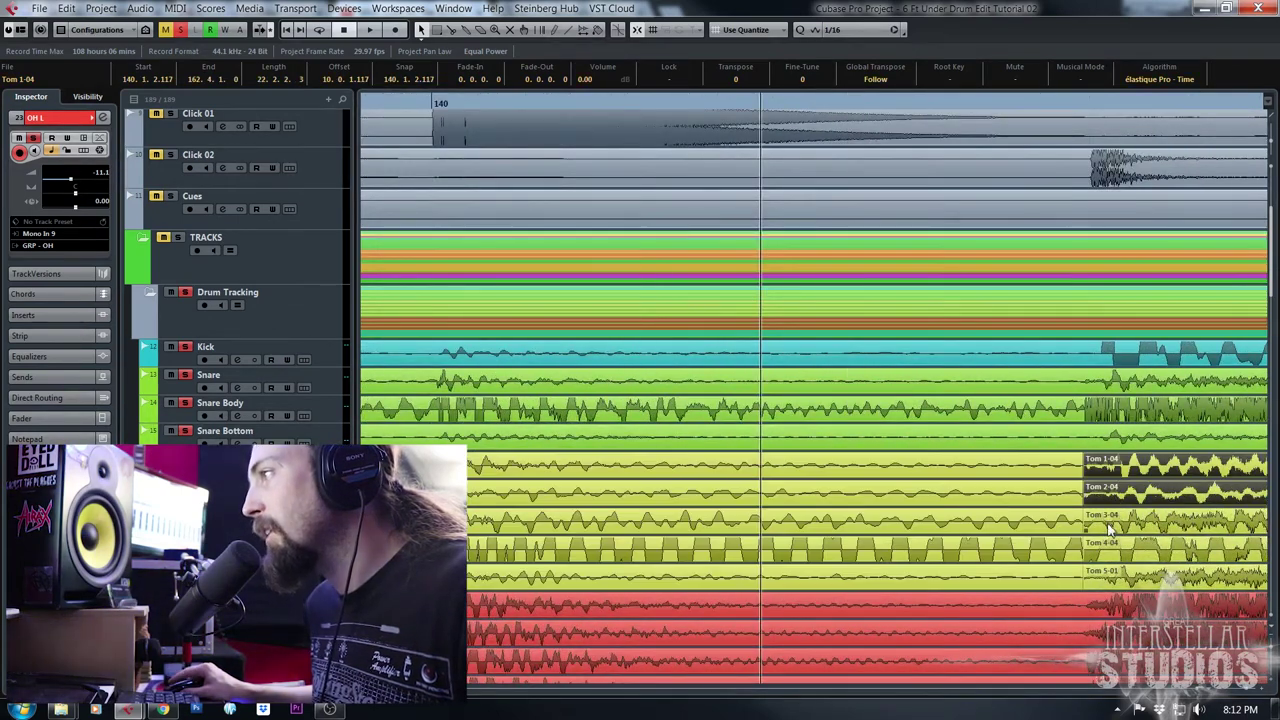
pyautogui.keyDown('shift'); pyautogui.click(1109, 525); pyautogui.keyUp('shift')
pyautogui.keyDown('shift'); pyautogui.click(1107, 549); pyautogui.keyUp('shift')
pyautogui.keyDown('shift'); pyautogui.click(1105, 586); pyautogui.keyUp('shift')
pyautogui.moveTo(1086, 586); pyautogui.dragTo(1101, 586)
# Give the five tom fill events a short fade-out of 0.0.0.4 and check their edges around bar 140
pyautogui.moveTo(1091, 457); pyautogui.dragTo(1076, 585)
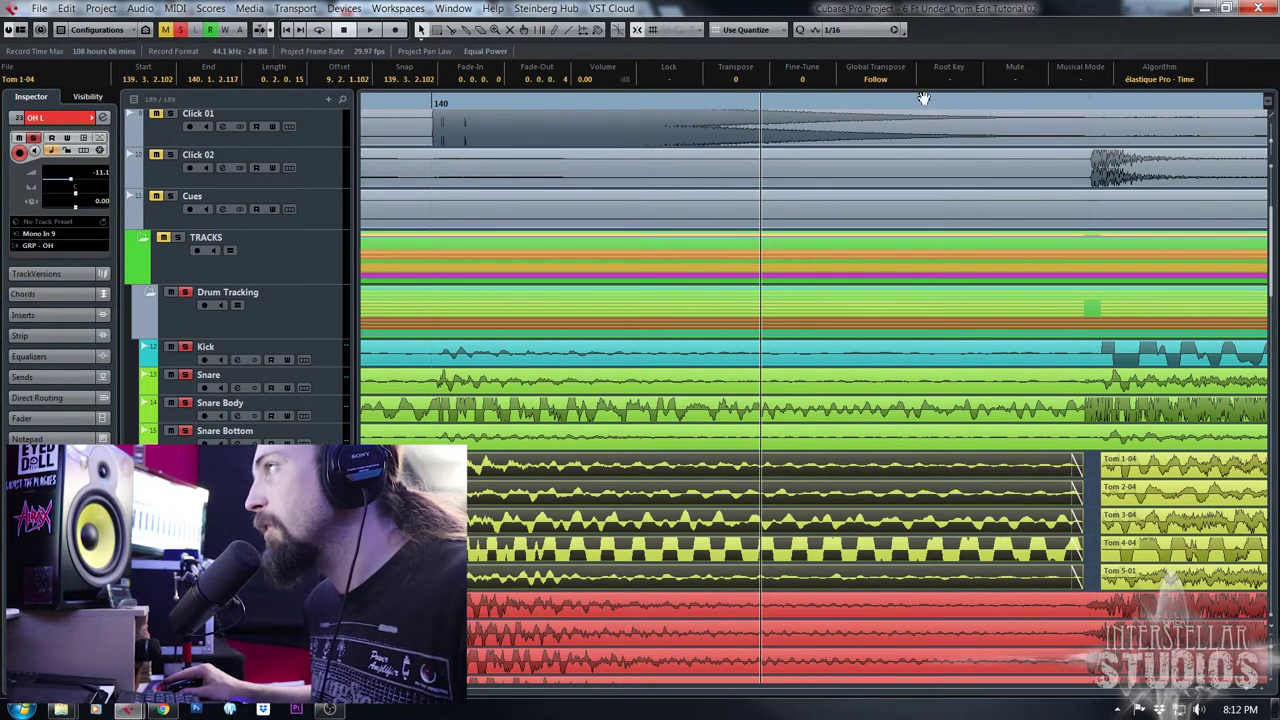
pyautogui.moveTo(919, 100); pyautogui.dragTo(719, 36)
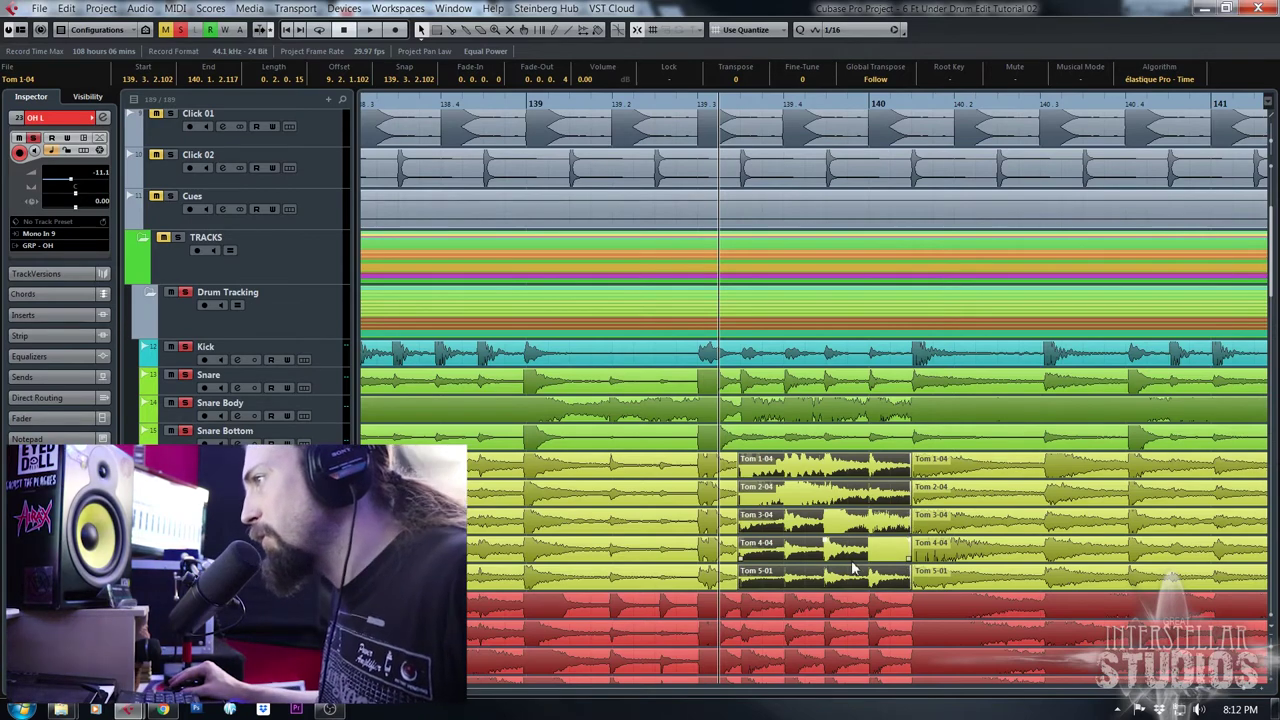
pyautogui.moveTo(886, 110); pyautogui.dragTo(927, 150)
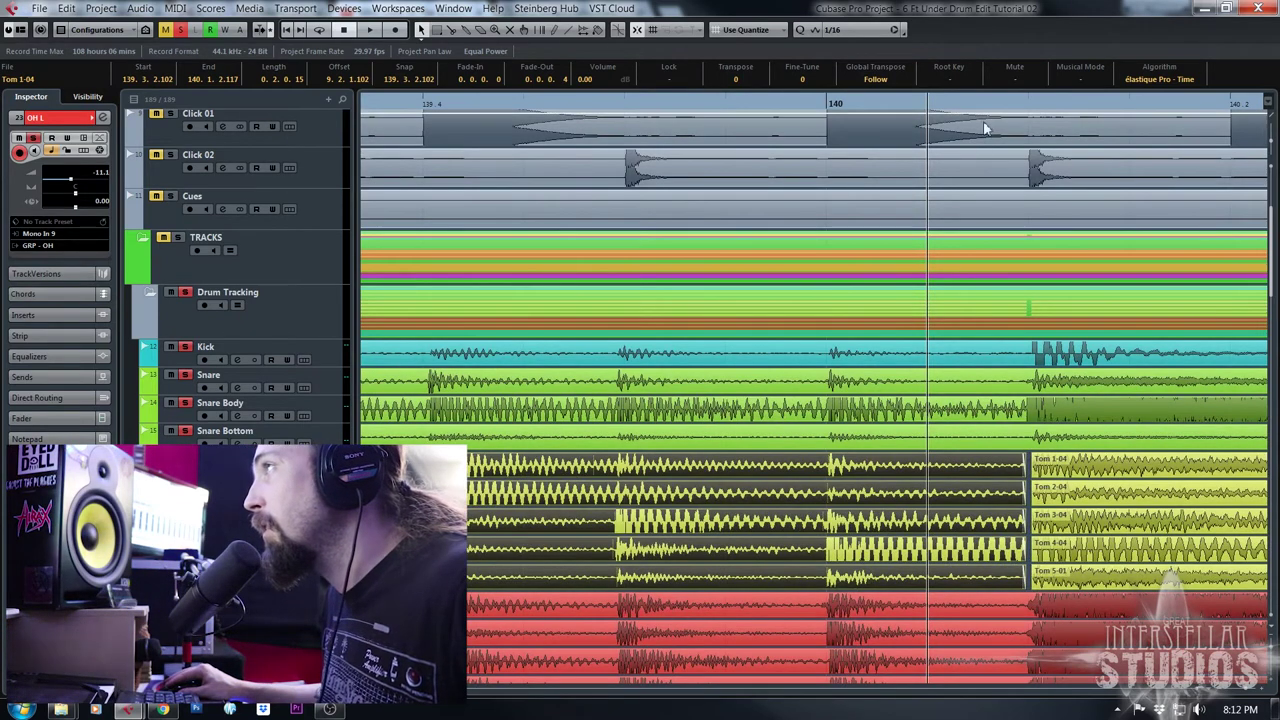
pyautogui.moveTo(982, 102); pyautogui.dragTo(928, 70)
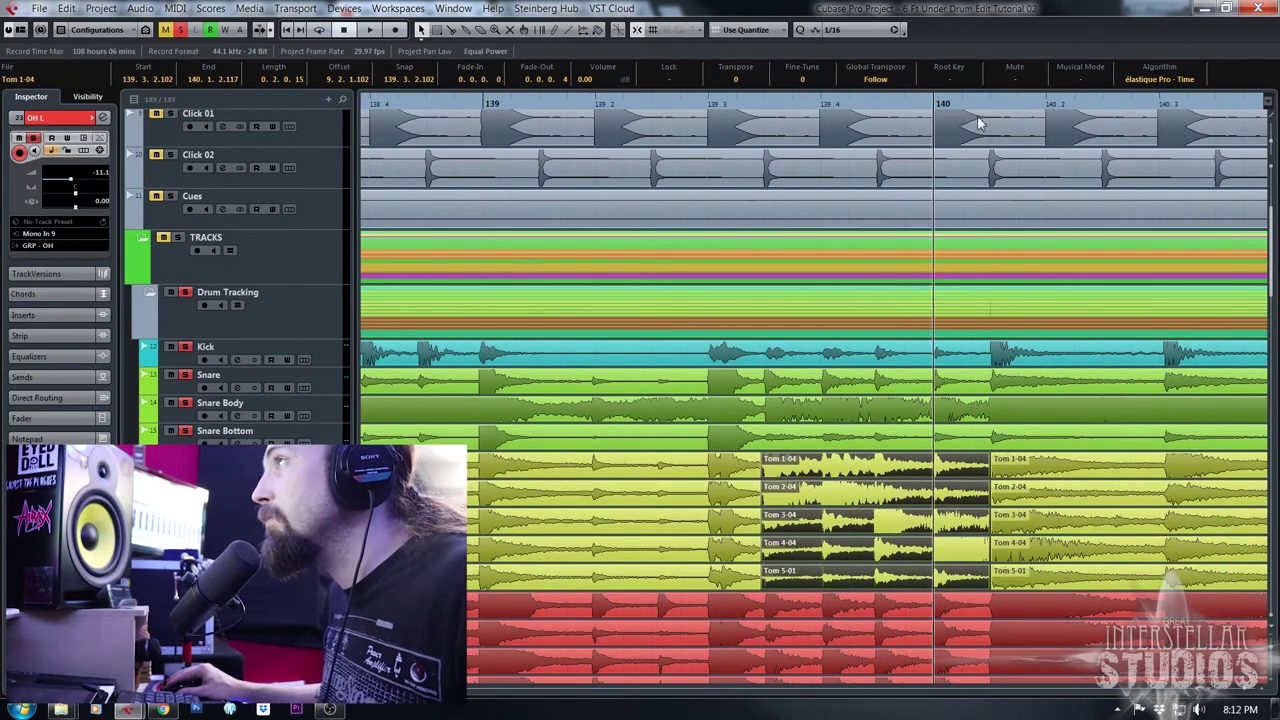
# Look over the tom tracks from bar 130 to 149 for further fills, auditioning around bar 146
pyautogui.press('g')
pyautogui.press('g')
pyautogui.press('g')
pyautogui.press('g')
pyautogui.press('g')
pyautogui.press('g')
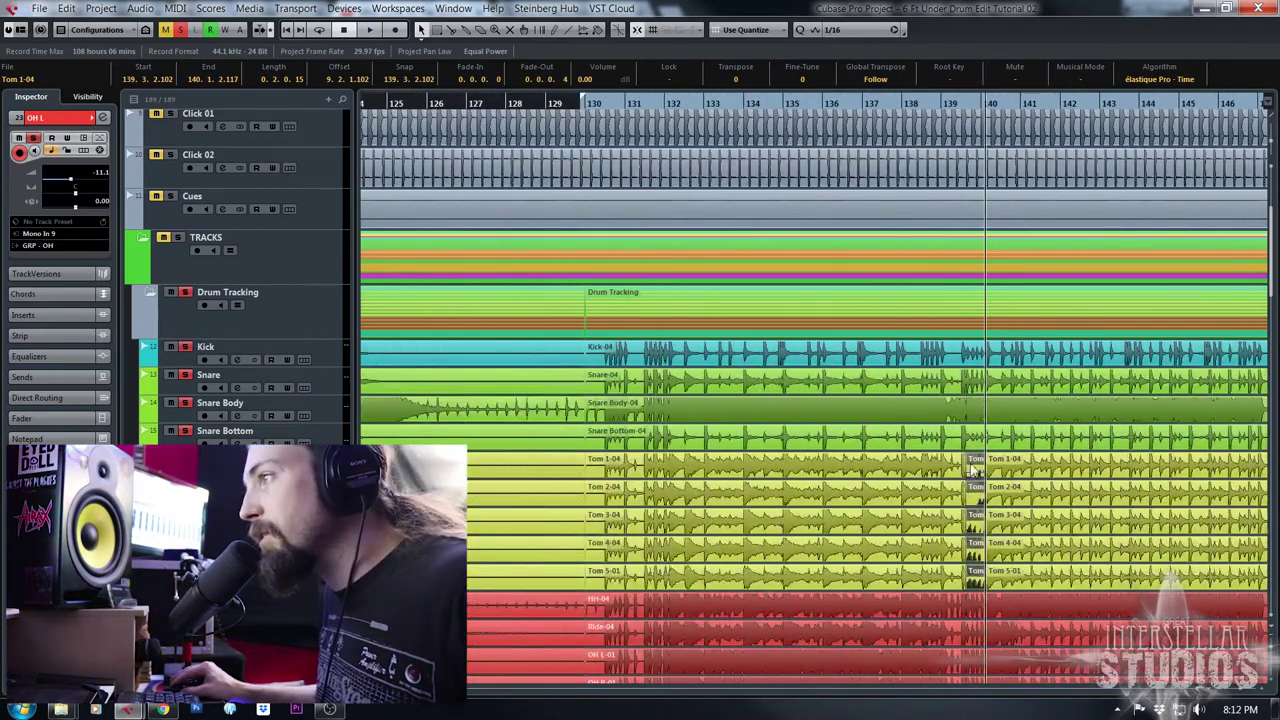
pyautogui.click(594, 110)
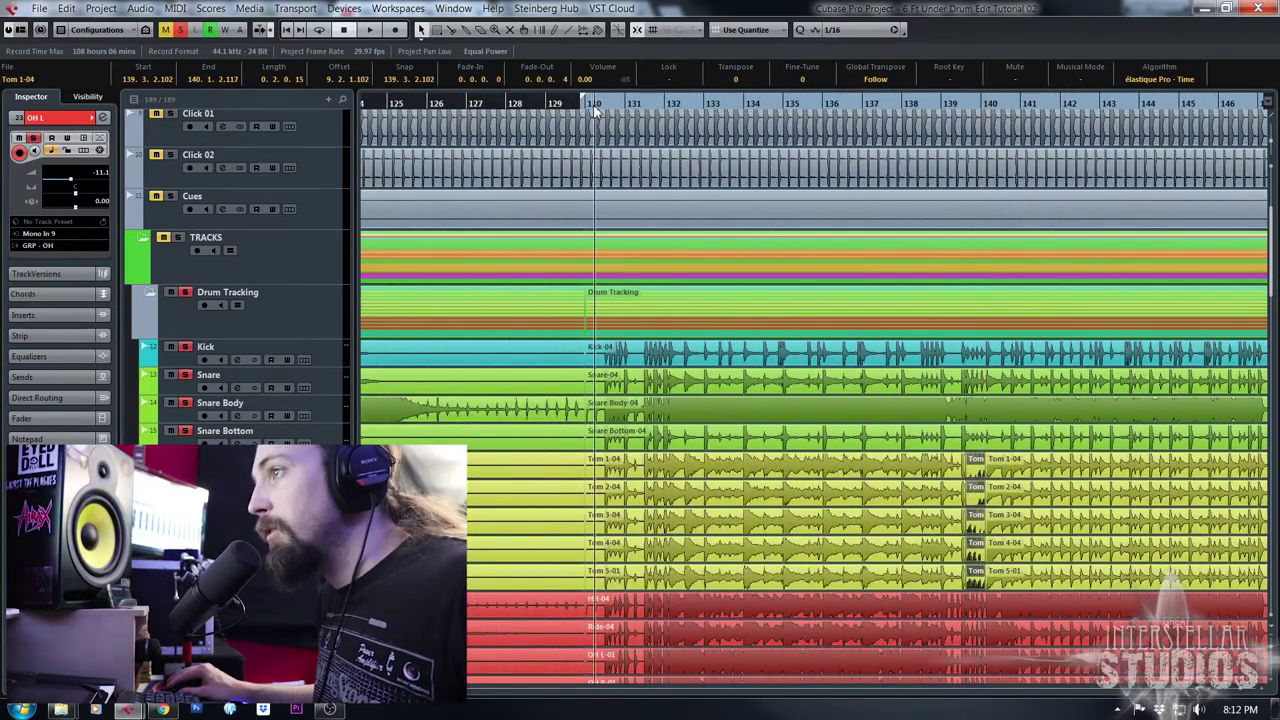
pyautogui.press('h')
pyautogui.press('h')
pyautogui.click(682, 106)
pyautogui.press('g')
pyautogui.press('g')
pyautogui.press('g')
pyautogui.moveTo(983, 103); pyautogui.dragTo(952, 156)
pyautogui.press('space')
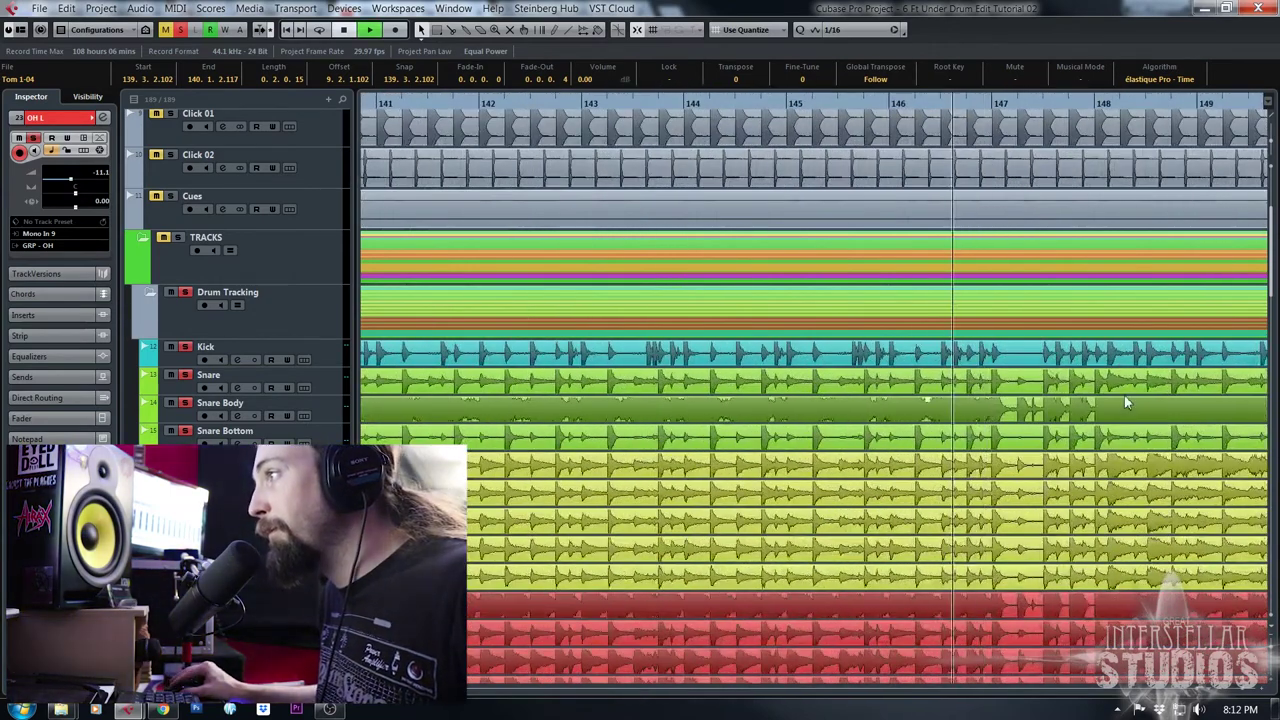
# Locate and audition the tom fill in bar 157, then split the five tom events together at 157.2.2.100
pyautogui.press('g')
pyautogui.click(1085, 101)
pyautogui.press('g')
pyautogui.press('g')
pyautogui.moveTo(1270, 147); pyautogui.dragTo(1273, 160)
pyautogui.hscroll(3, 1164, 490)
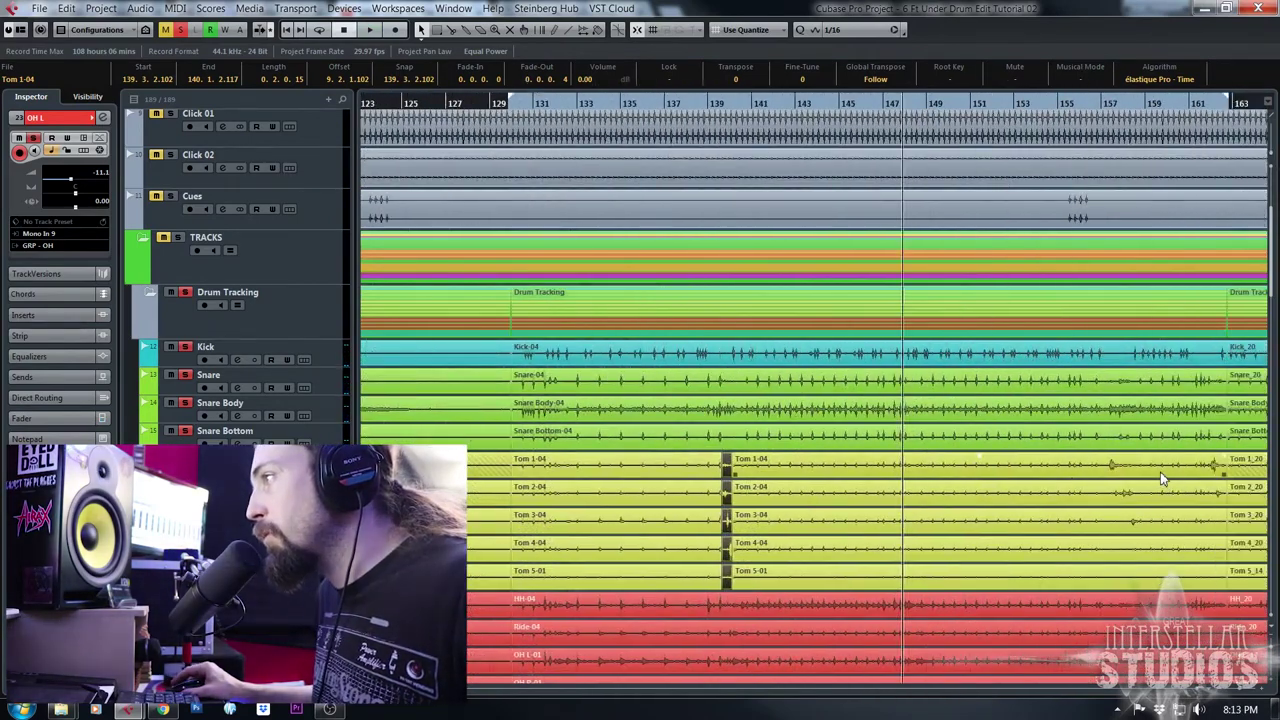
pyautogui.moveTo(928, 110); pyautogui.dragTo(963, 424)
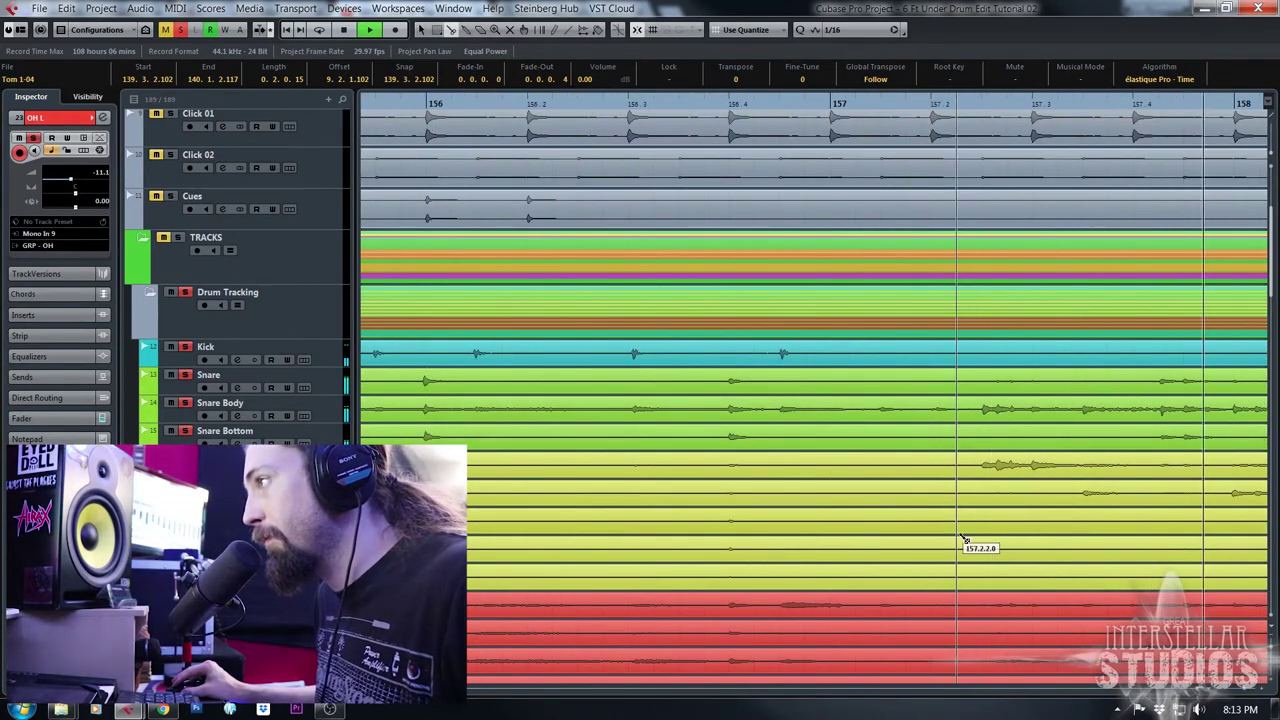
pyautogui.press('space')
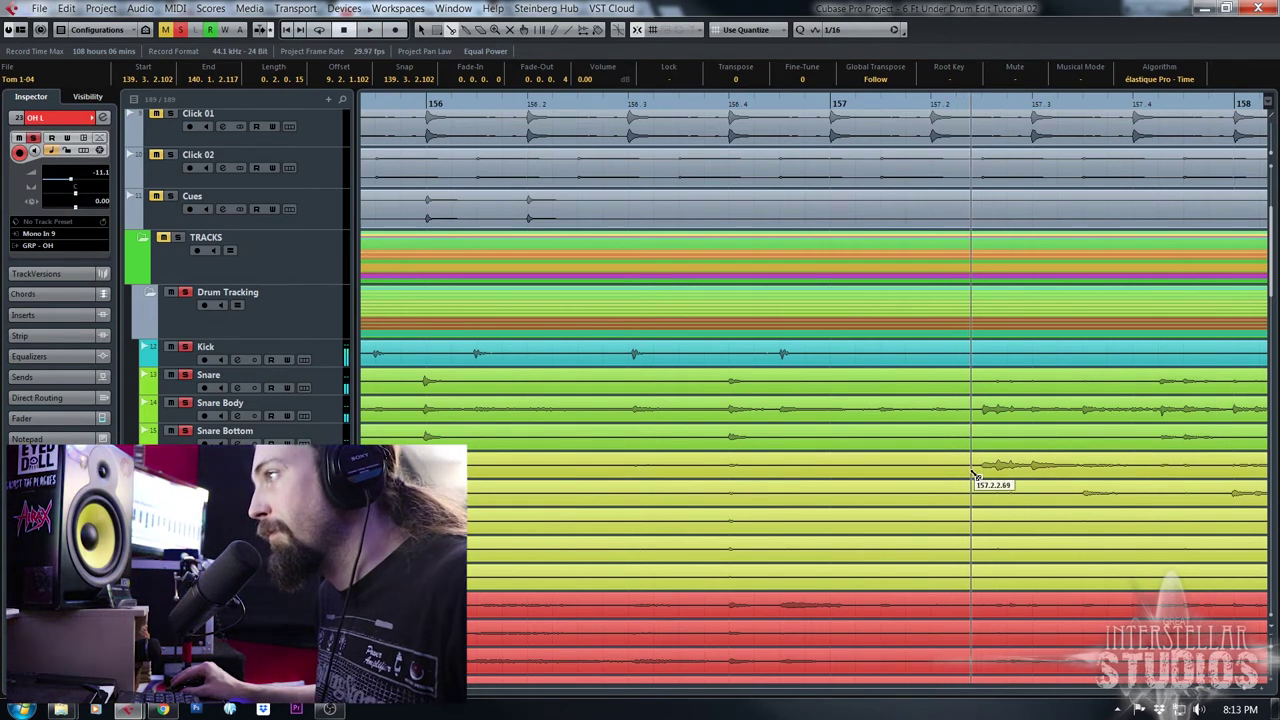
pyautogui.moveTo(977, 478); pyautogui.dragTo(977, 567)
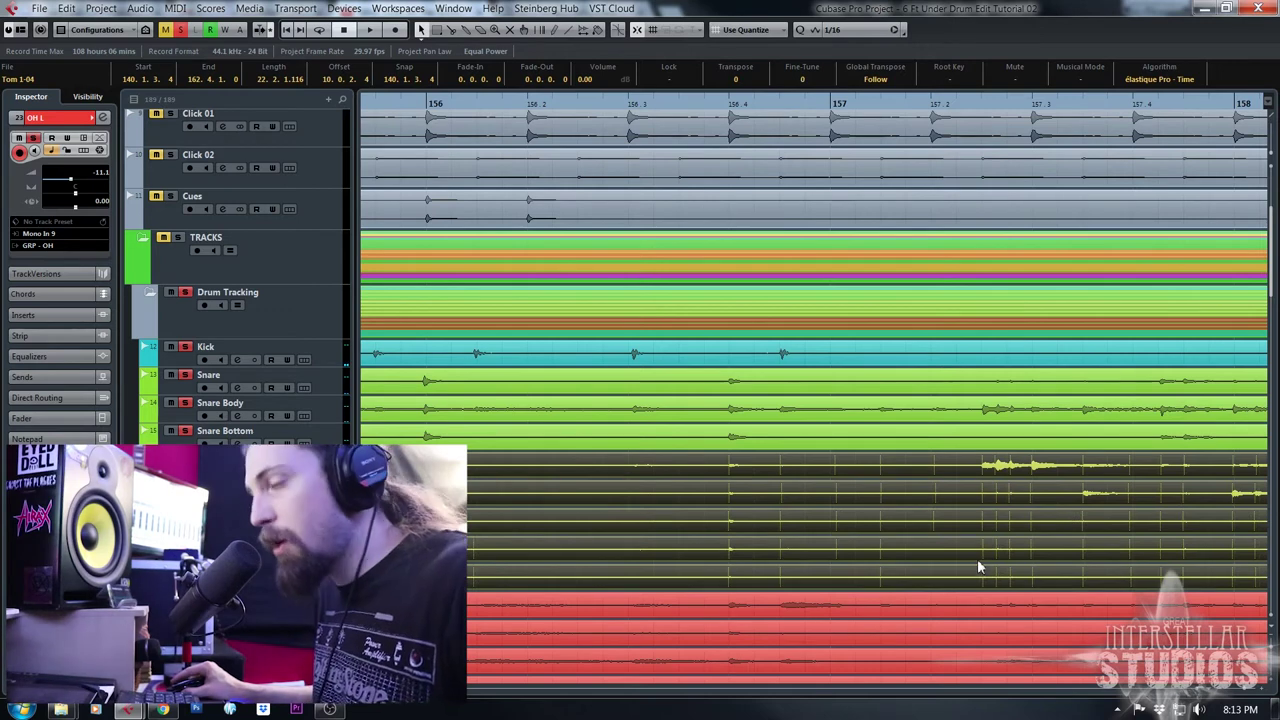
pyautogui.click(982, 488)
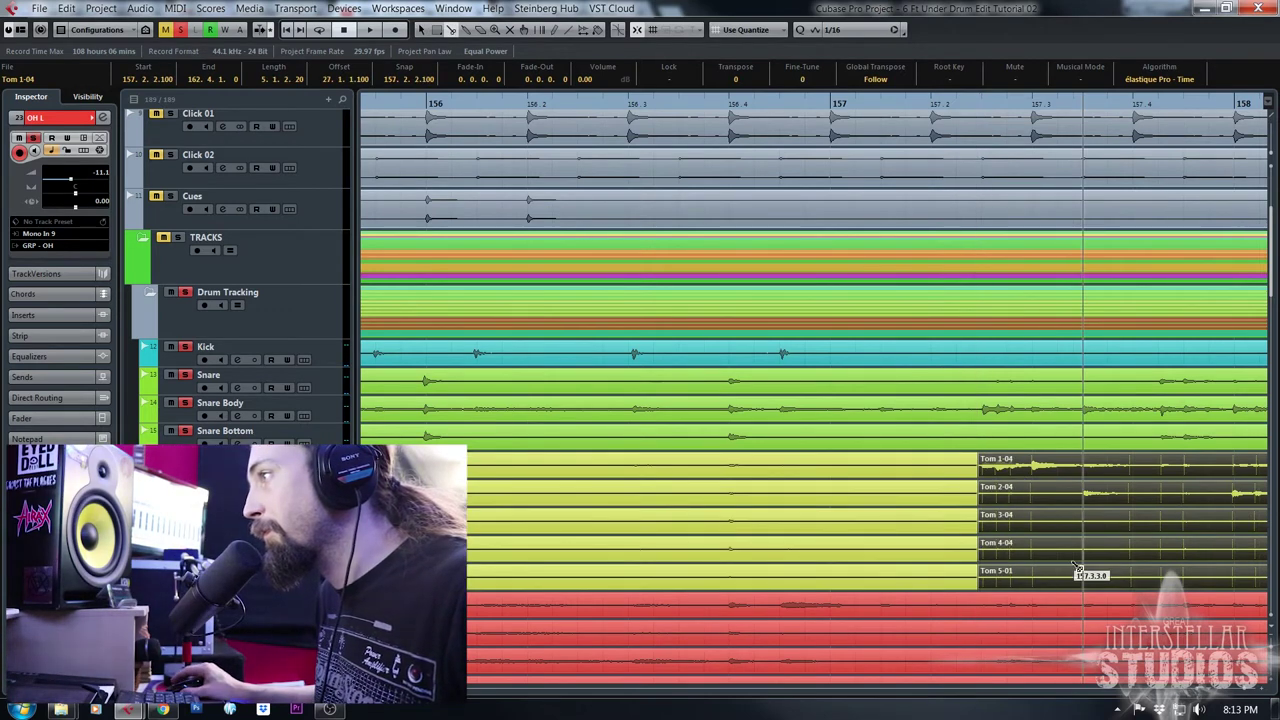
# Listen to the end of the fill in bar 158 and split the five tom events at 158.2.4.114
pyautogui.hscroll(6, 1077, 566)
pyautogui.press('space')
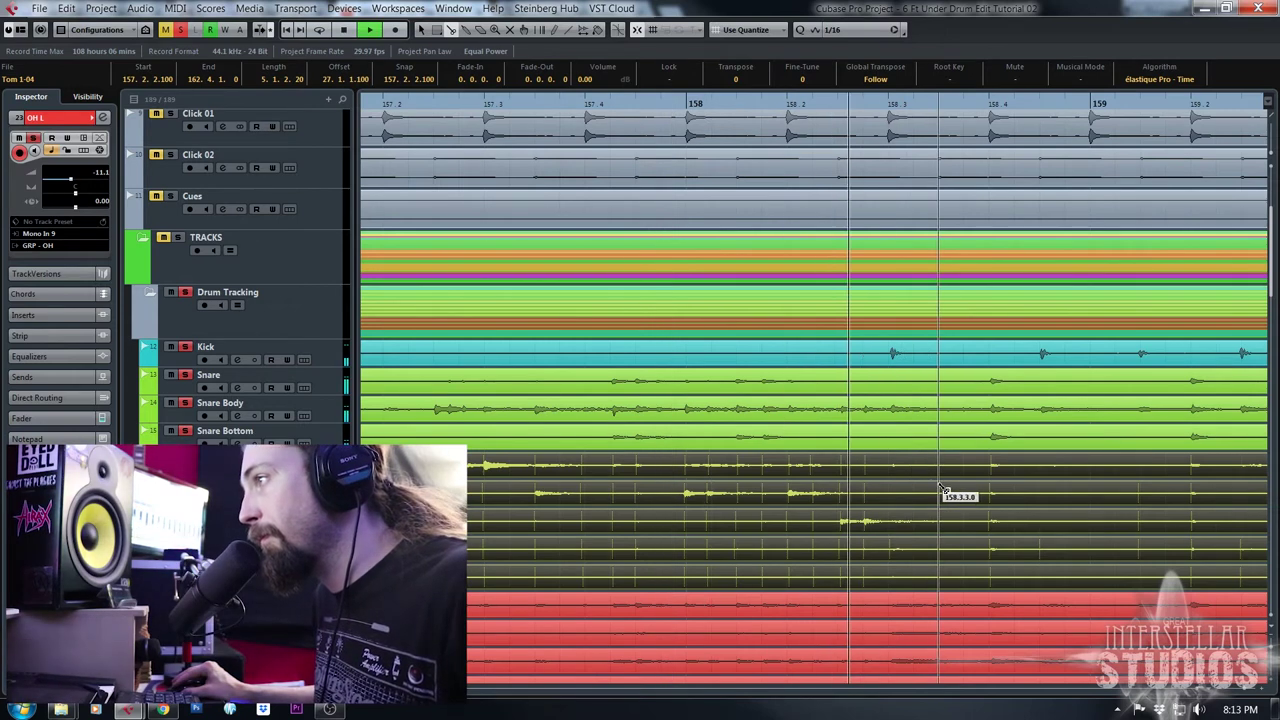
pyautogui.press('space')
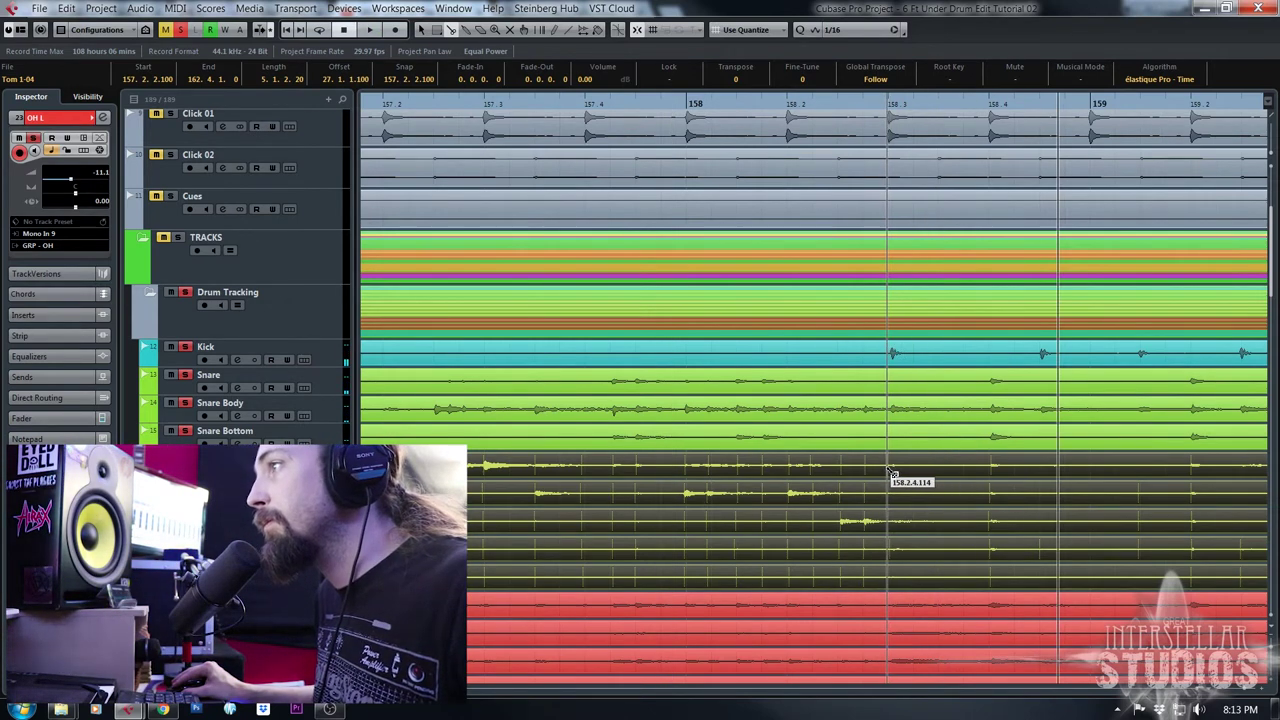
pyautogui.click(890, 471)
# Audition the toms leading into bar 162 and split the five tom events at 162.1.1.6, where the last fill starts
pyautogui.press('g')
pyautogui.press('g')
pyautogui.press('g')
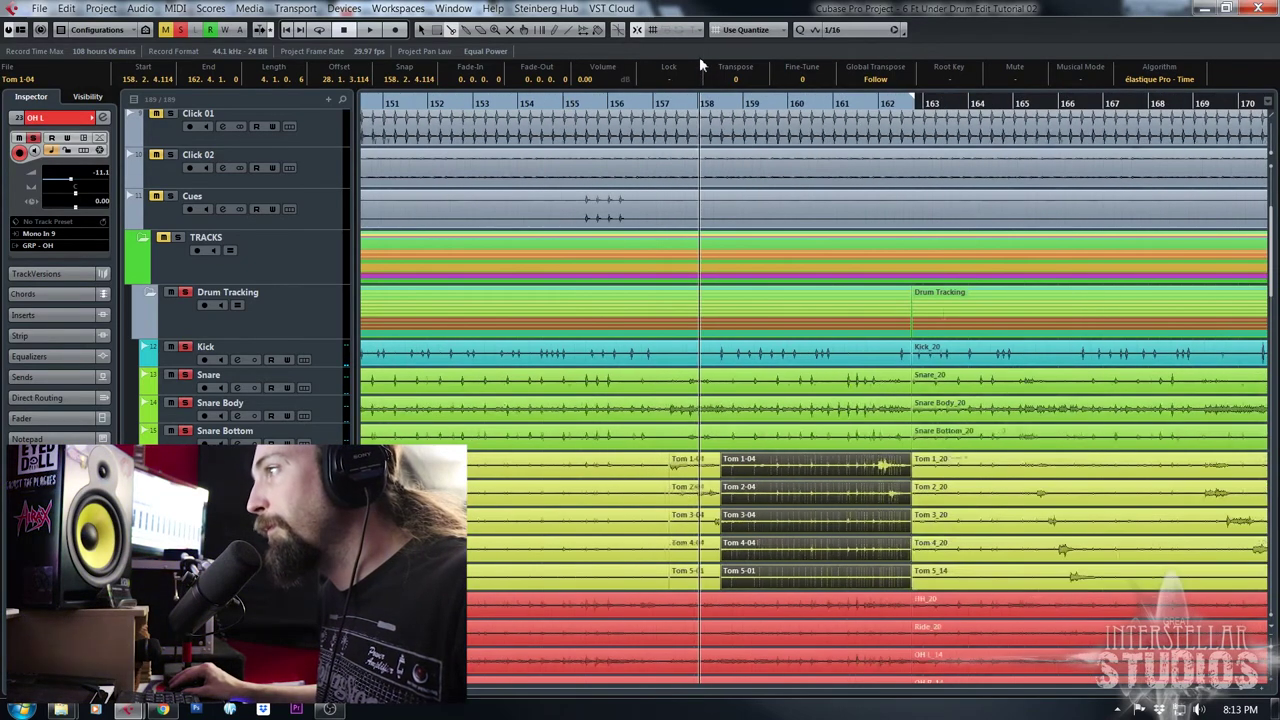
pyautogui.moveTo(878, 106); pyautogui.dragTo(828, 143)
pyautogui.press('space')
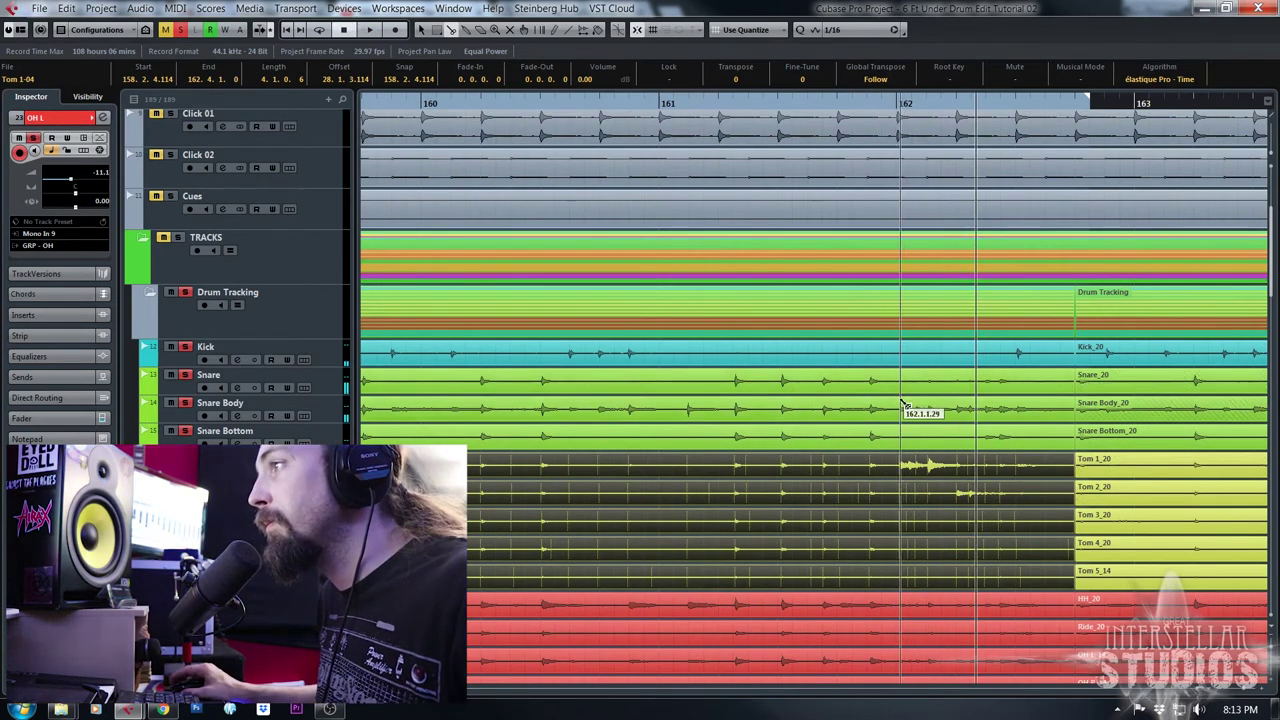
pyautogui.scroll(3, 901, 403)
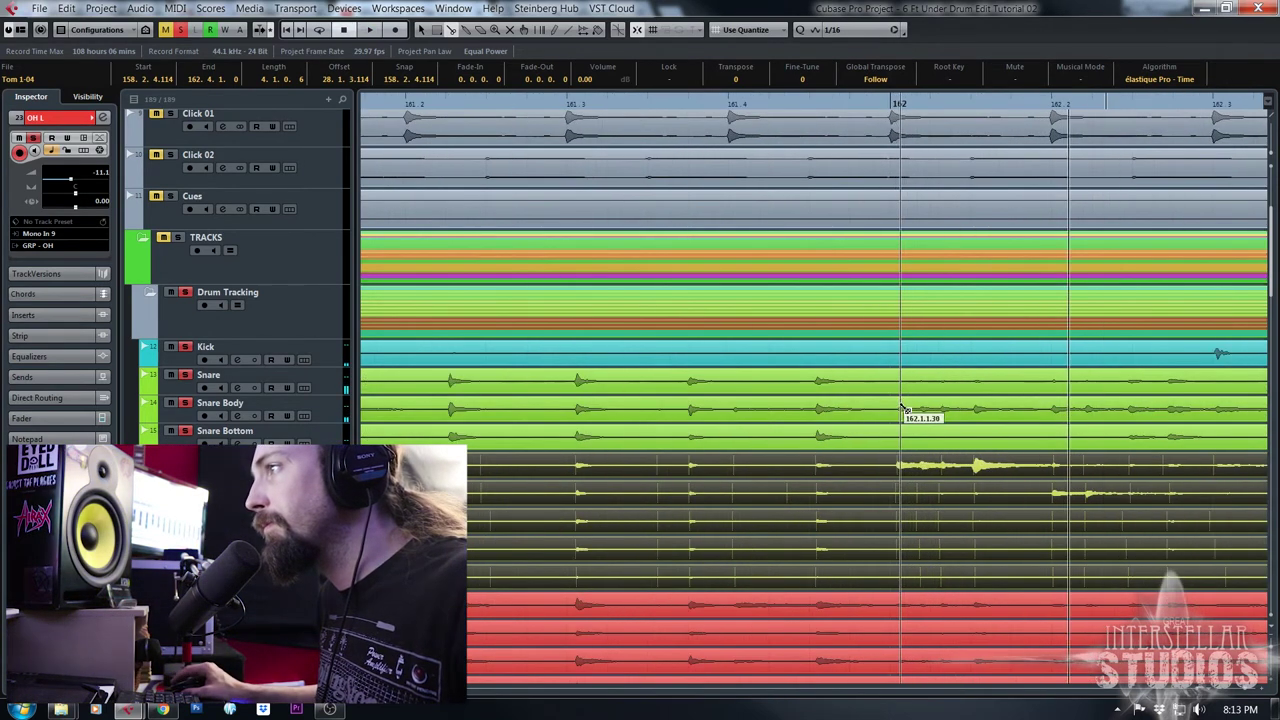
pyautogui.click(897, 470)
# Play back the fill in bar 162 and split the five tom events after it at 162.2.4.114
pyautogui.press('g')
pyautogui.press('g')
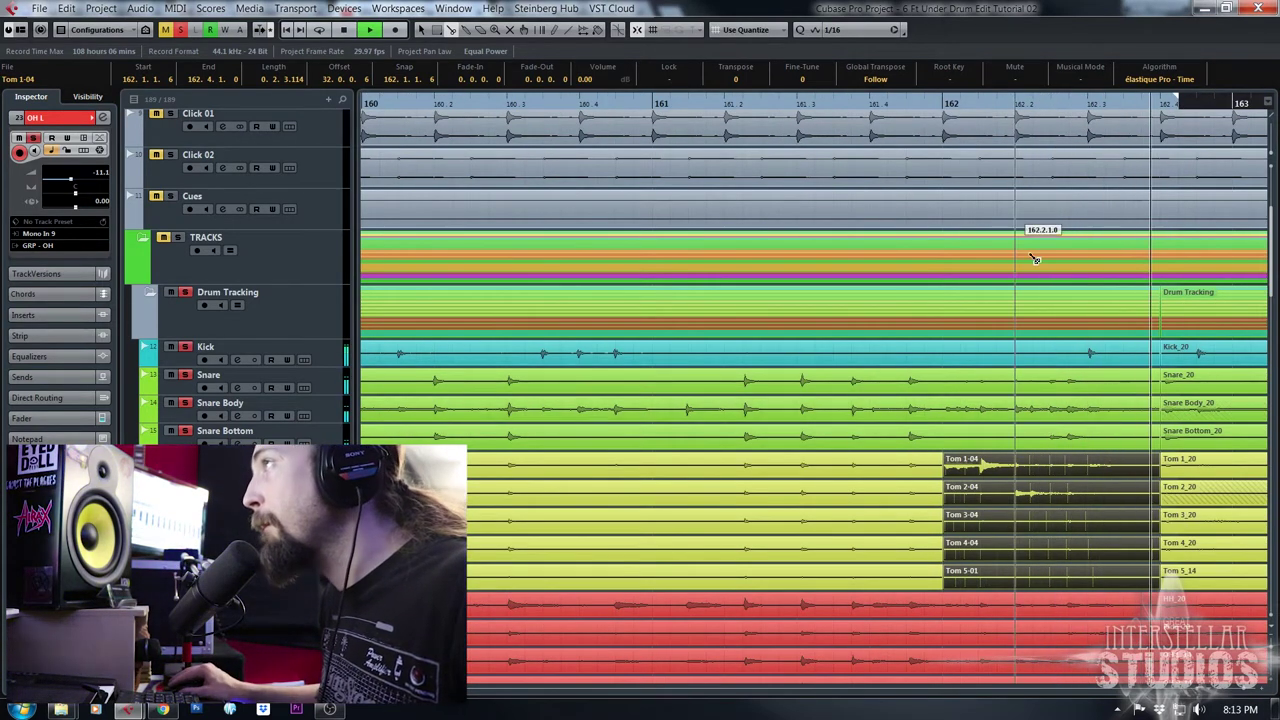
pyautogui.press('space')
pyautogui.click(1017, 105)
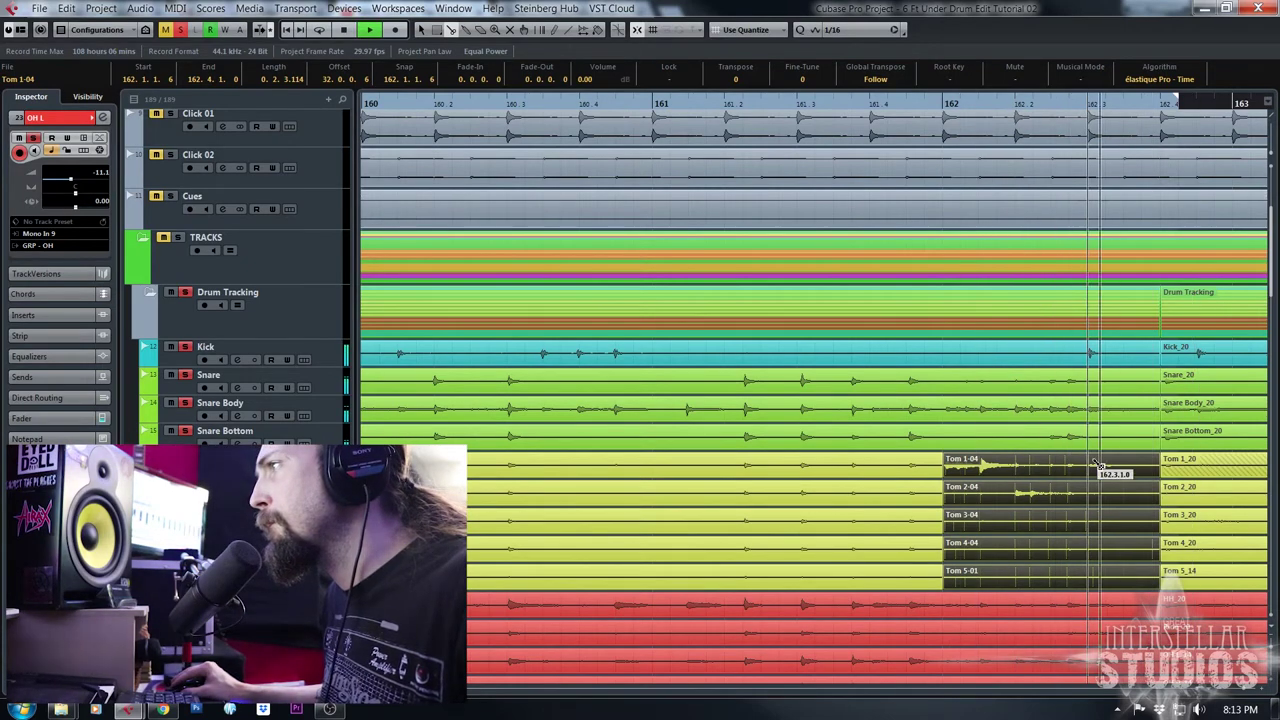
pyautogui.moveTo(1047, 104); pyautogui.dragTo(1019, 142)
pyautogui.click(1162, 493)
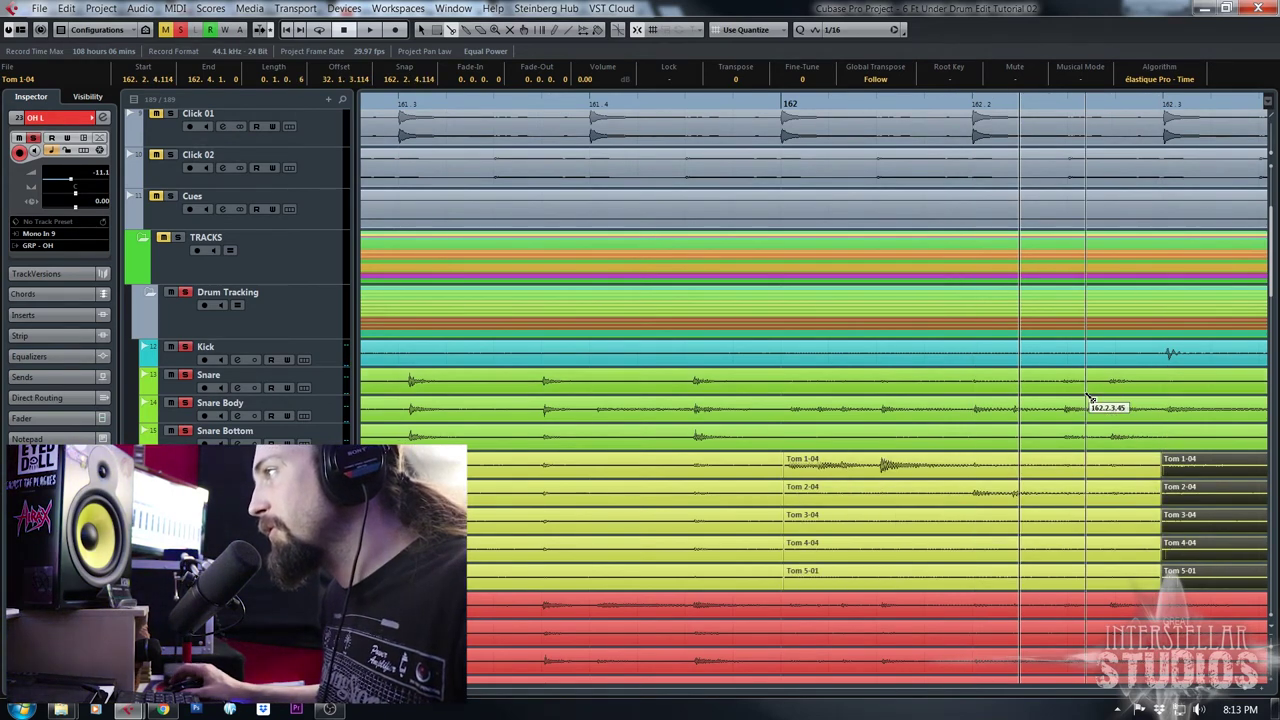
# Mute the tom events without fills on all five tracks, from 162.2.4.114 to 162.4.1.0 and from 158.2.4.114 to 162.1.1.6
pyautogui.scroll(-6, 1095, 403)
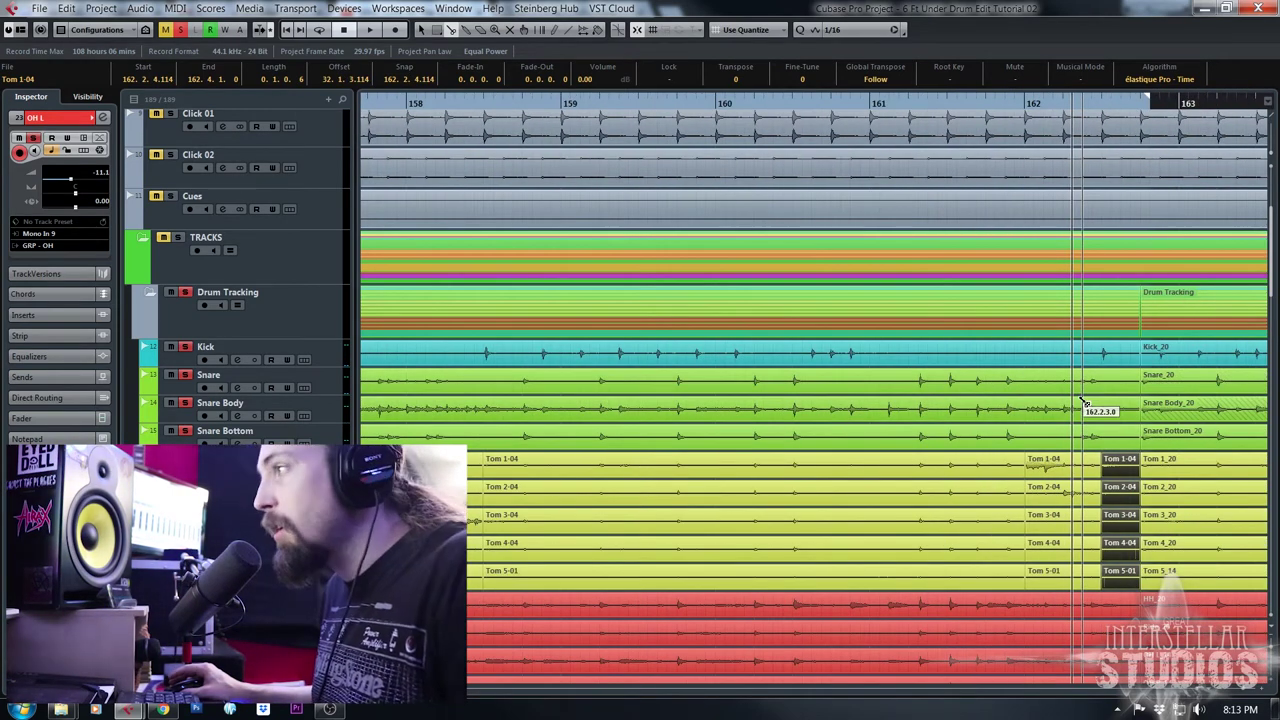
pyautogui.moveTo(1130, 466); pyautogui.dragTo(1120, 577)
pyautogui.moveTo(879, 468); pyautogui.dragTo(903, 581)
pyautogui.scroll(-6, 830, 510)
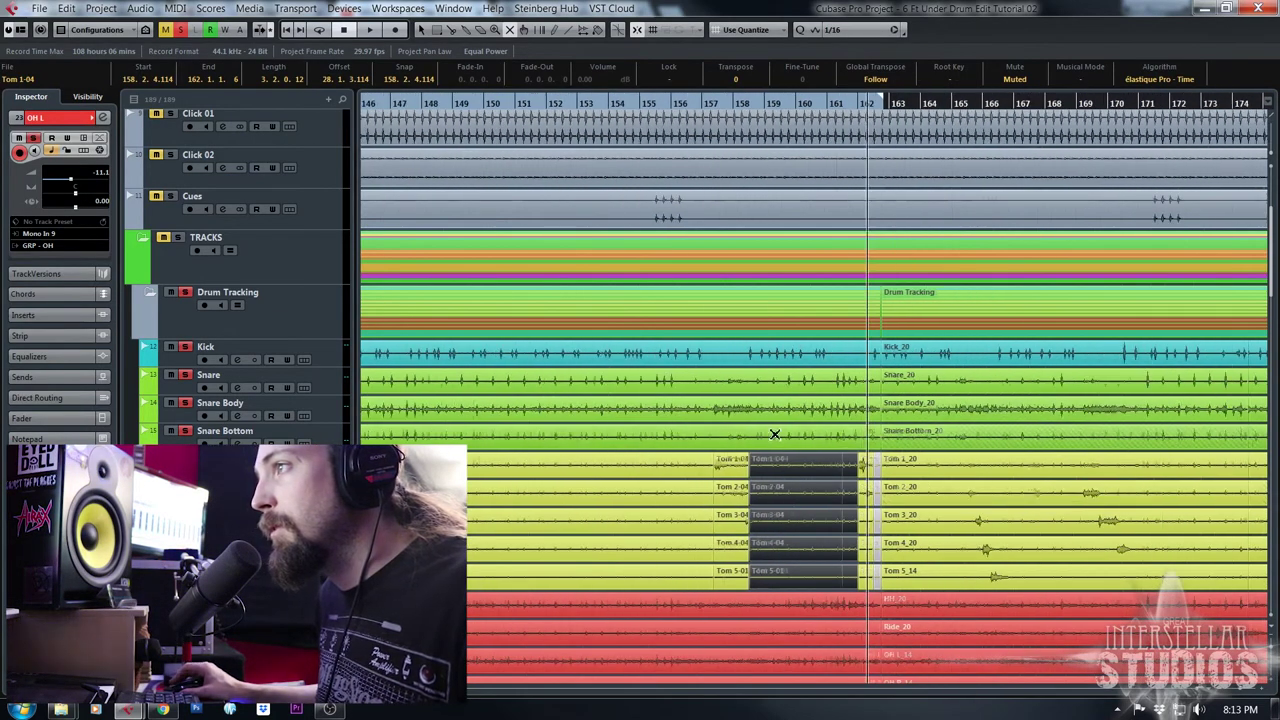
# Mute the events without fills on all five tom tracks, from 140.1.3.4 to 157.2.2.100 and from 130.1.1.0 to 139.3.2.102
pyautogui.scroll(-3, 774, 434)
pyautogui.moveTo(614, 466); pyautogui.dragTo(620, 578)
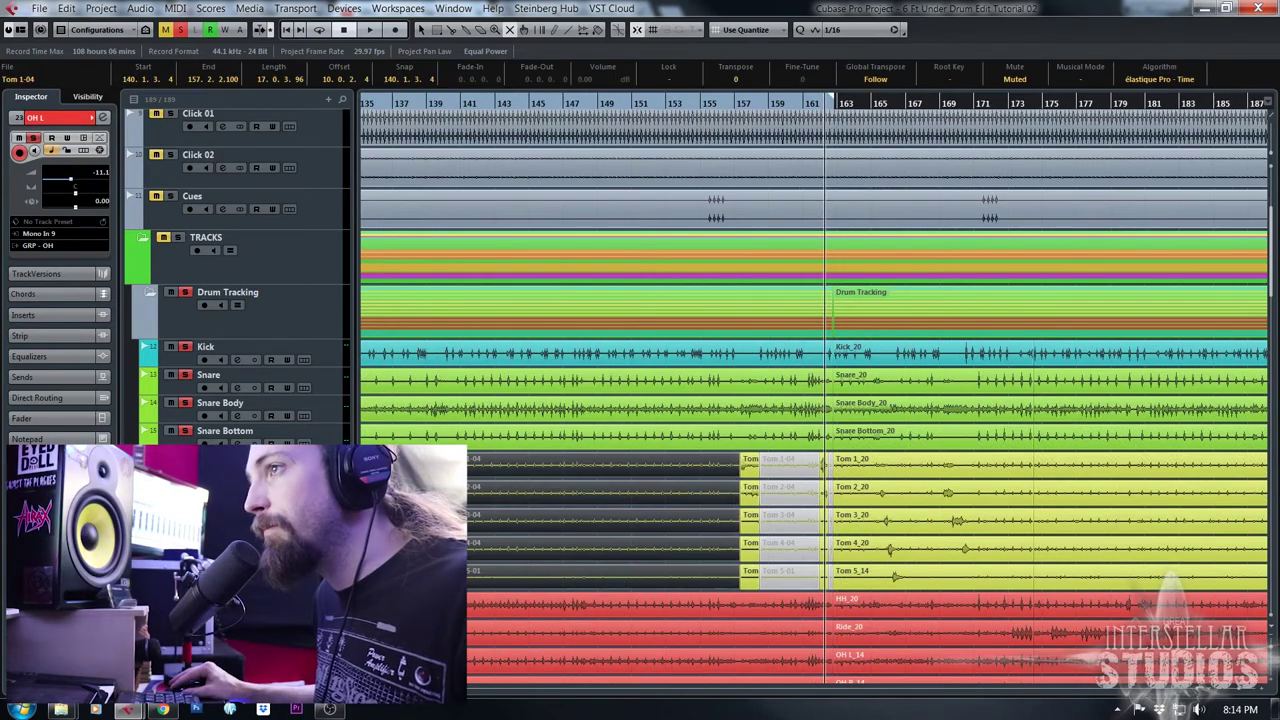
pyautogui.moveTo(420, 466); pyautogui.dragTo(420, 577)
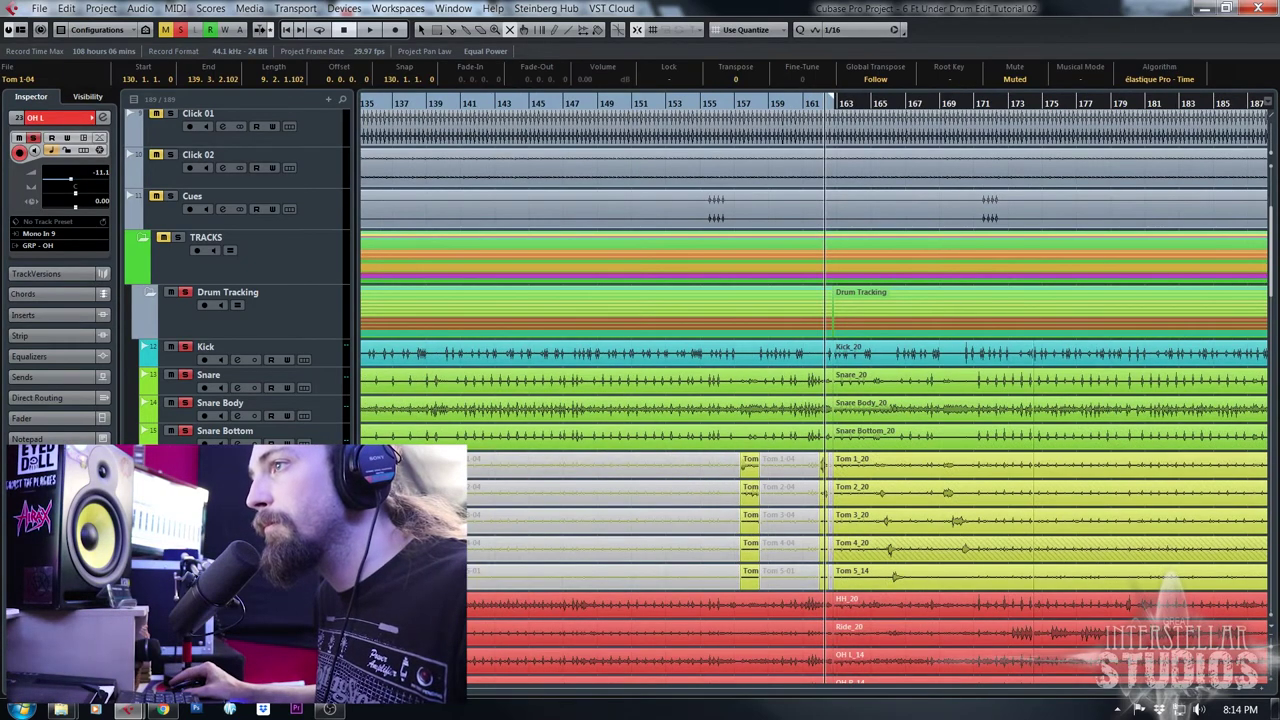
# Bounce the Snare Bottom, tom, HH, Ride, OH and Room events between 130.1.1.0 and 162.4.1.0, replacing the original events
pyautogui.hscroll(-5, 497, 552)
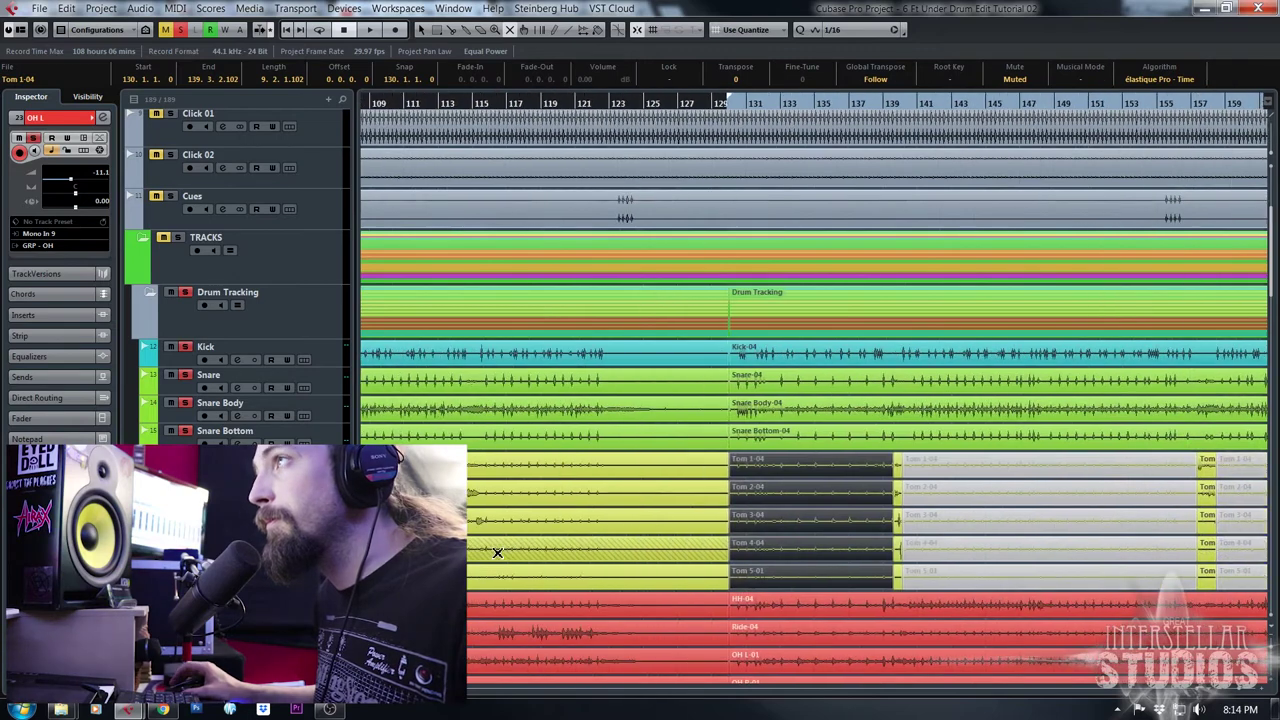
pyautogui.hscroll(3, 1040, 587)
pyautogui.scroll(-5, 1040, 587)
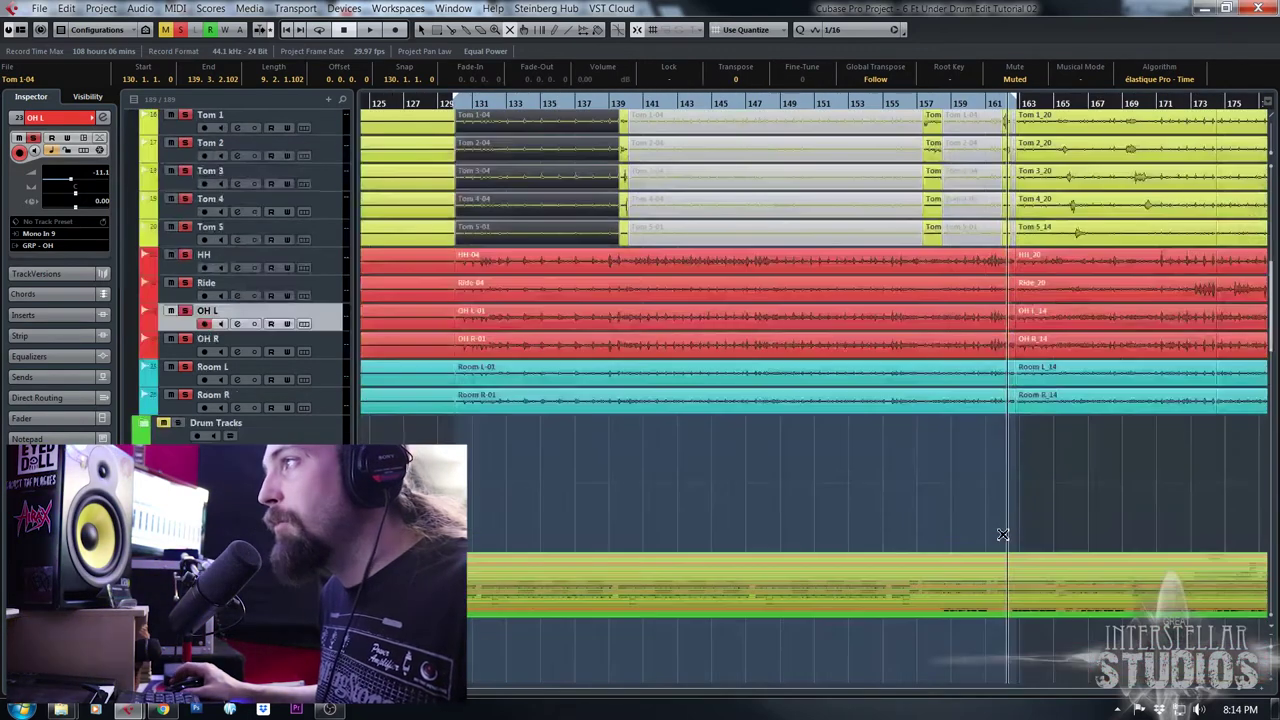
pyautogui.scroll(1, 1003, 535)
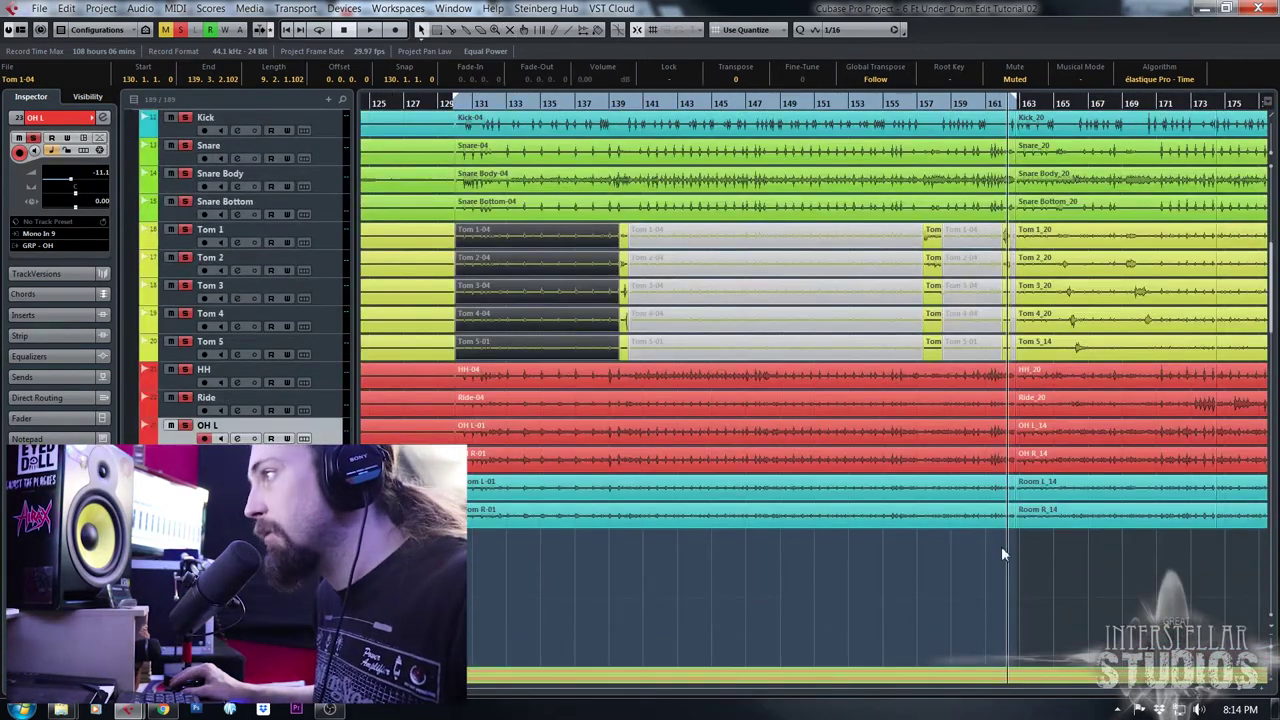
pyautogui.scroll(3, 1003, 553)
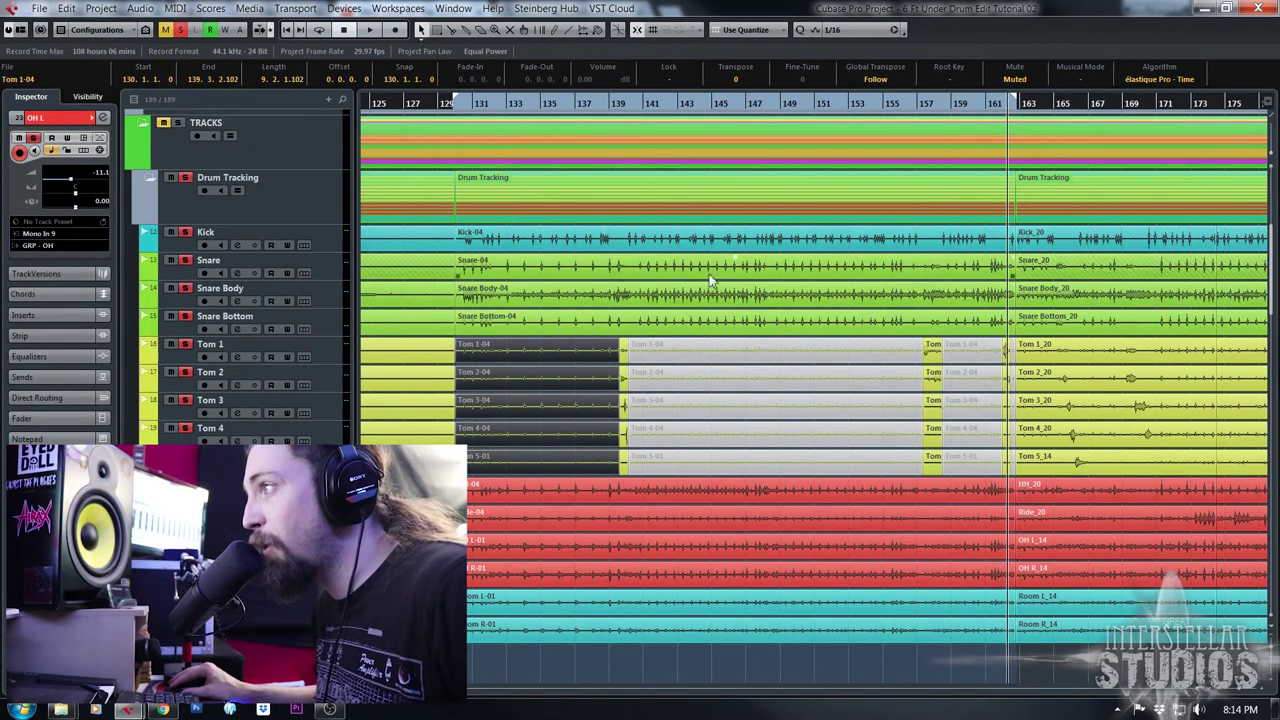
pyautogui.moveTo(1008, 668); pyautogui.dragTo(462, 289)
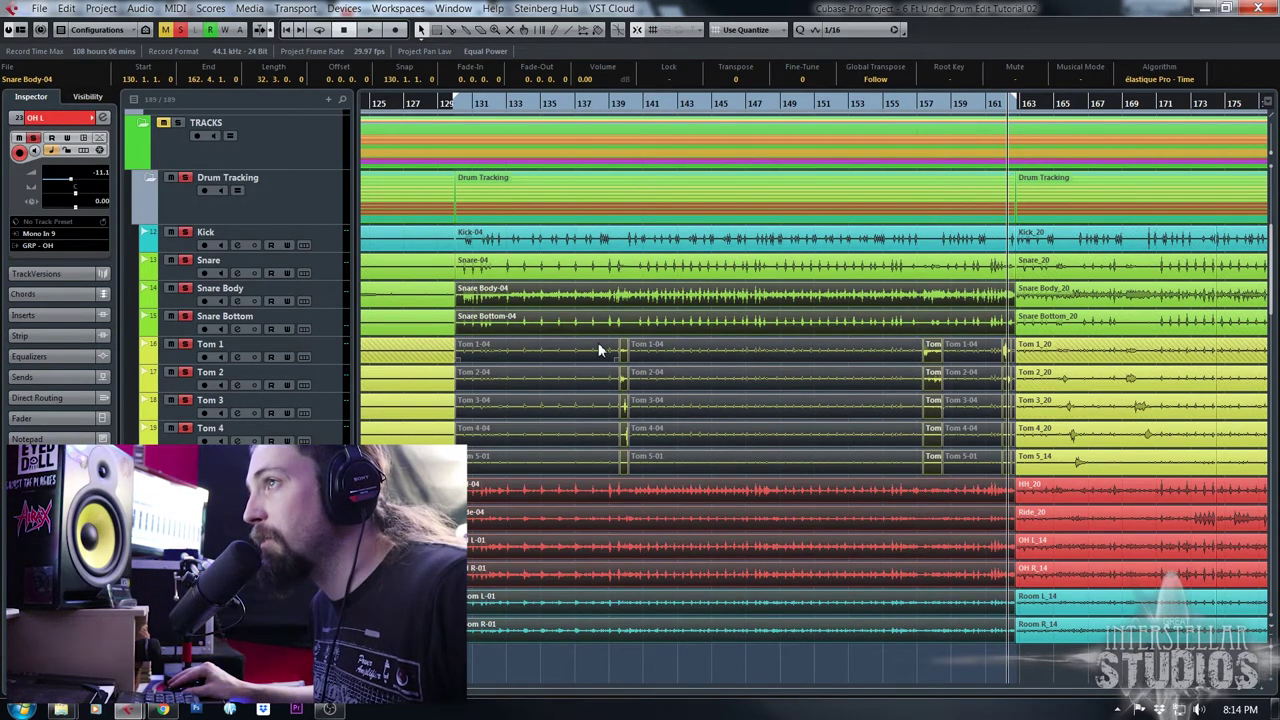
pyautogui.keyDown('ctrl'); pyautogui.click(640, 299); pyautogui.keyUp('ctrl')
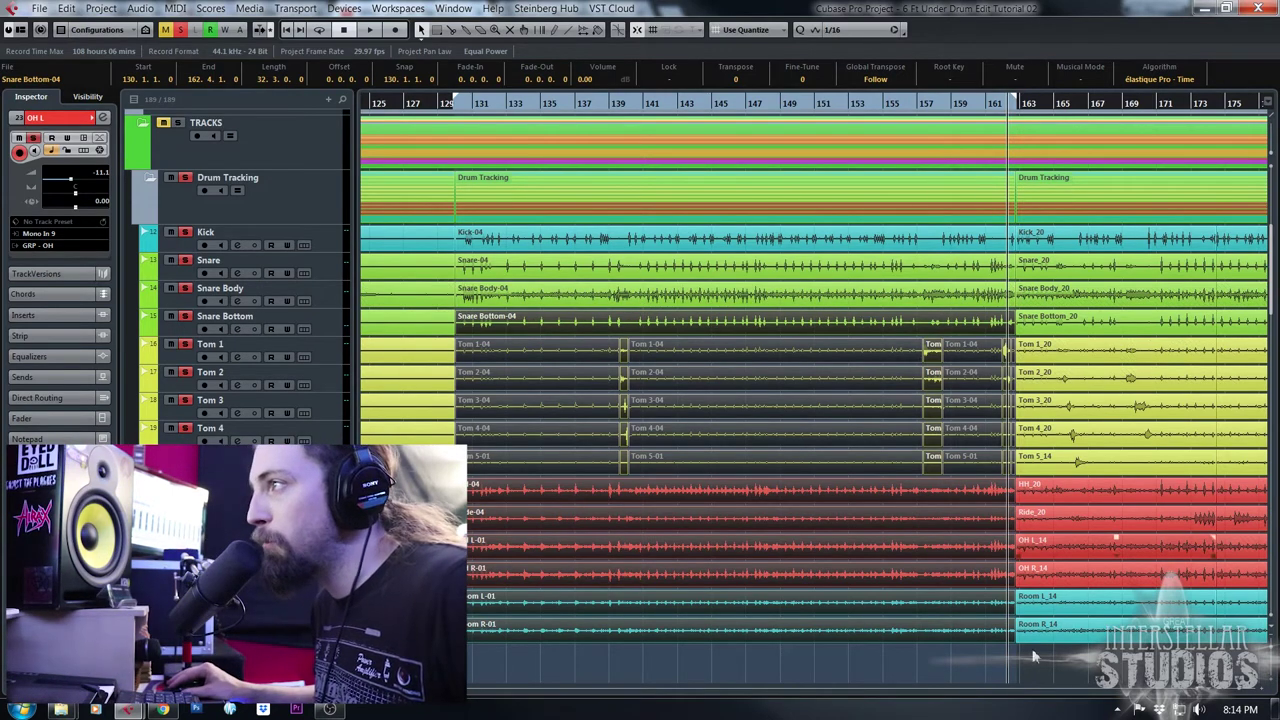
pyautogui.click(138, 10)
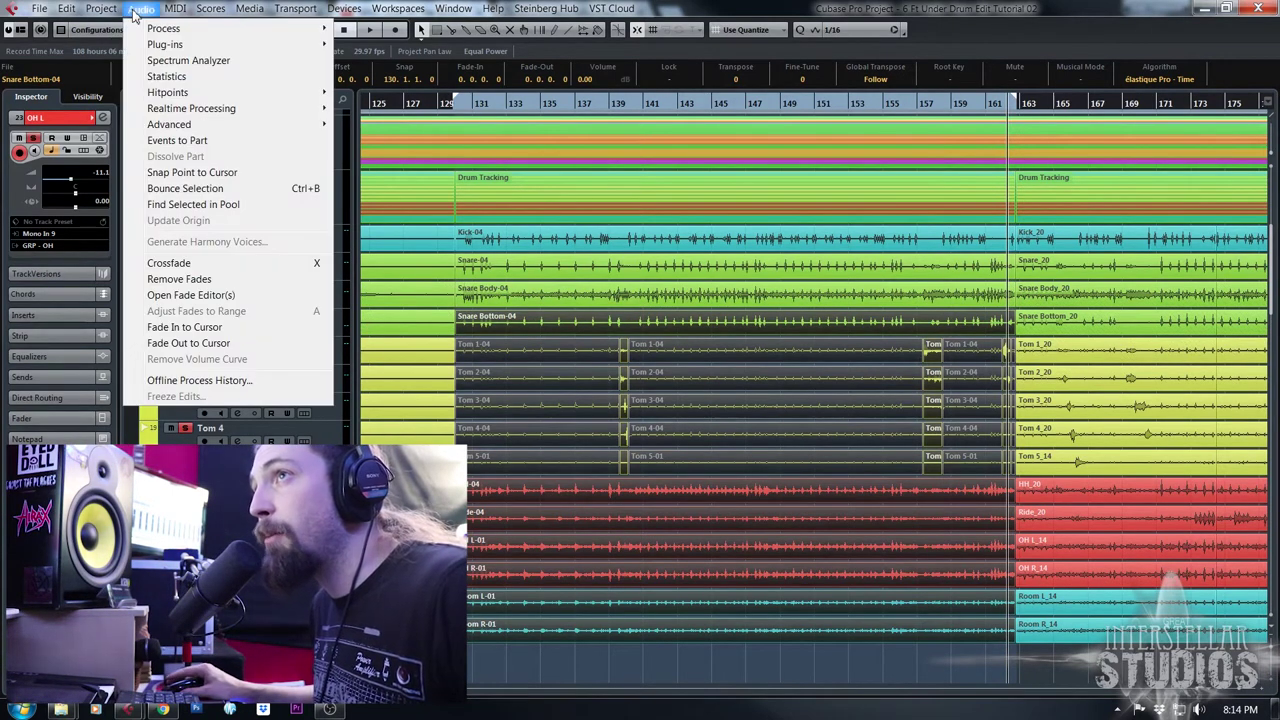
pyautogui.click(185, 190)
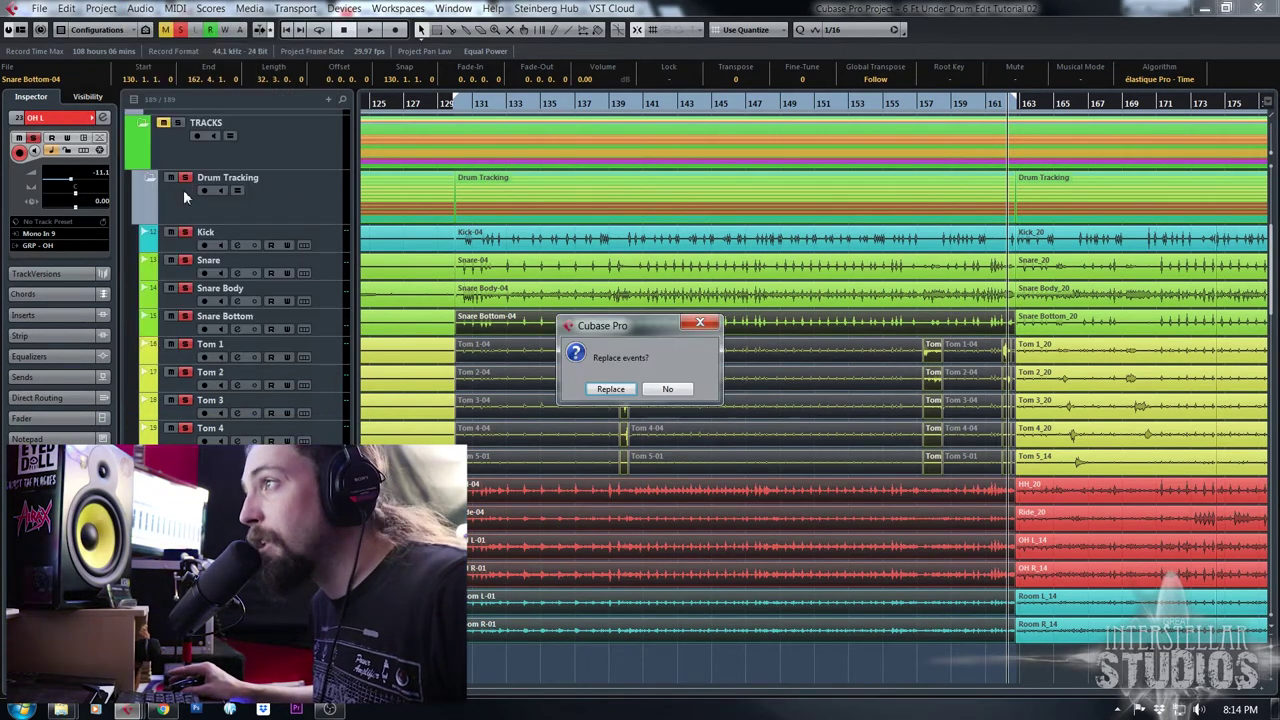
pyautogui.click(596, 389)
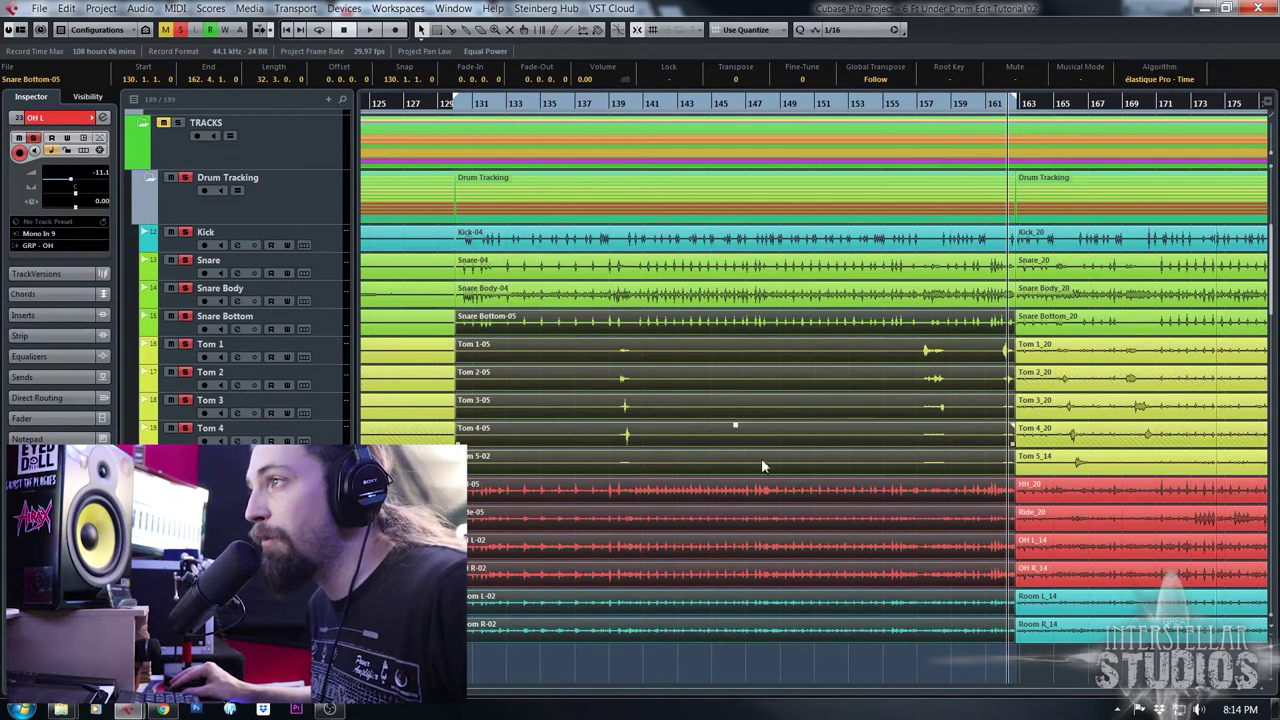
# Play back the bounced drums through the tom fill in bars 157 to 158
pyautogui.moveTo(912, 111); pyautogui.dragTo(945, 192)
pyautogui.press('space')
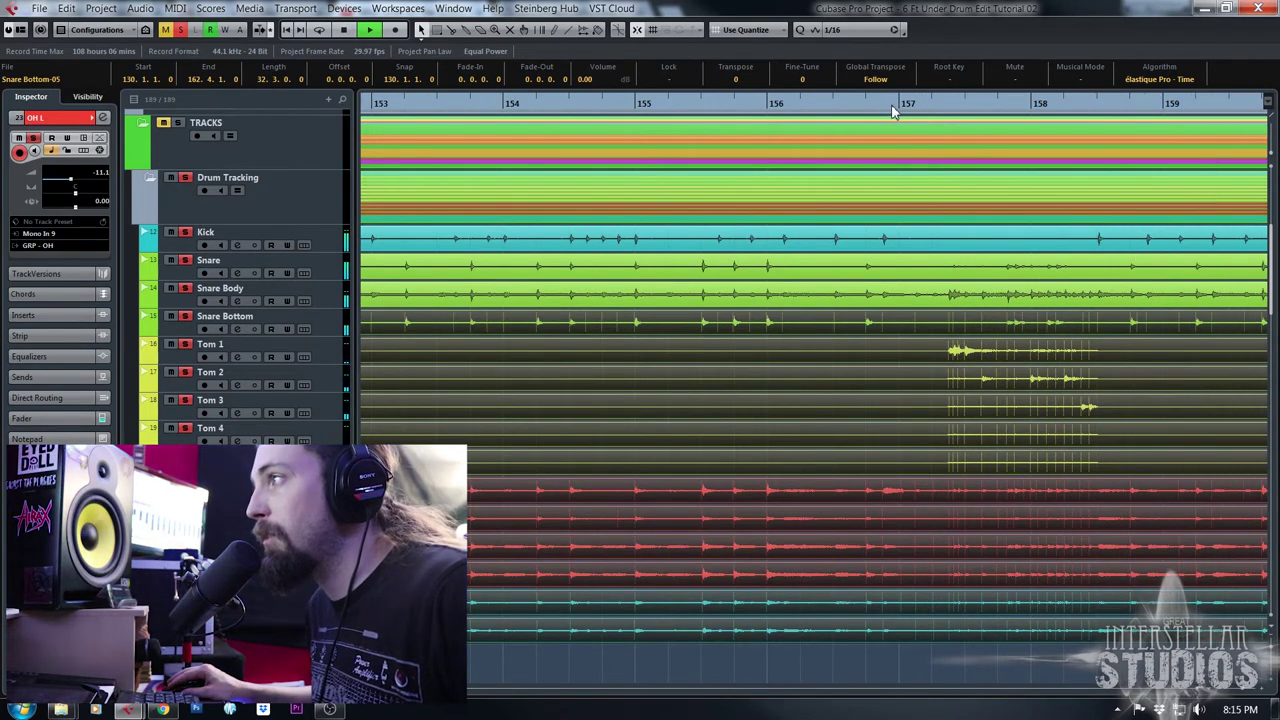
pyautogui.click(929, 104)
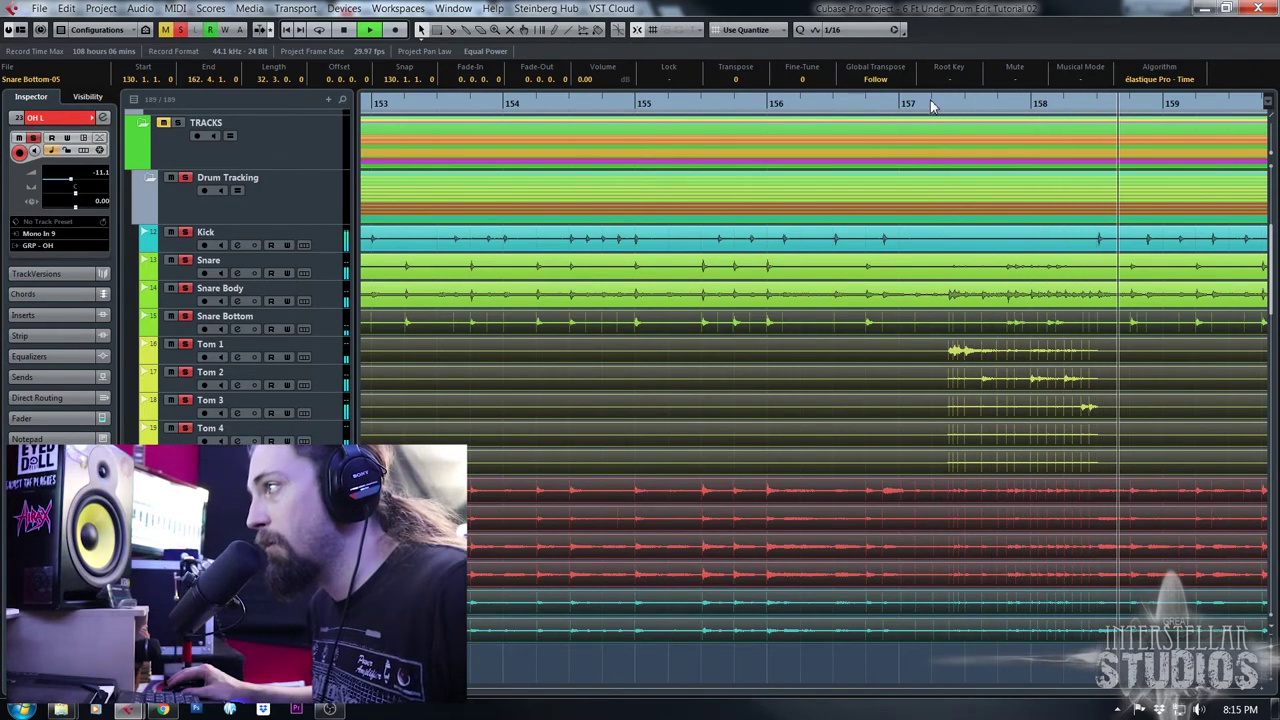
pyautogui.moveTo(933, 100); pyautogui.dragTo(925, 88)
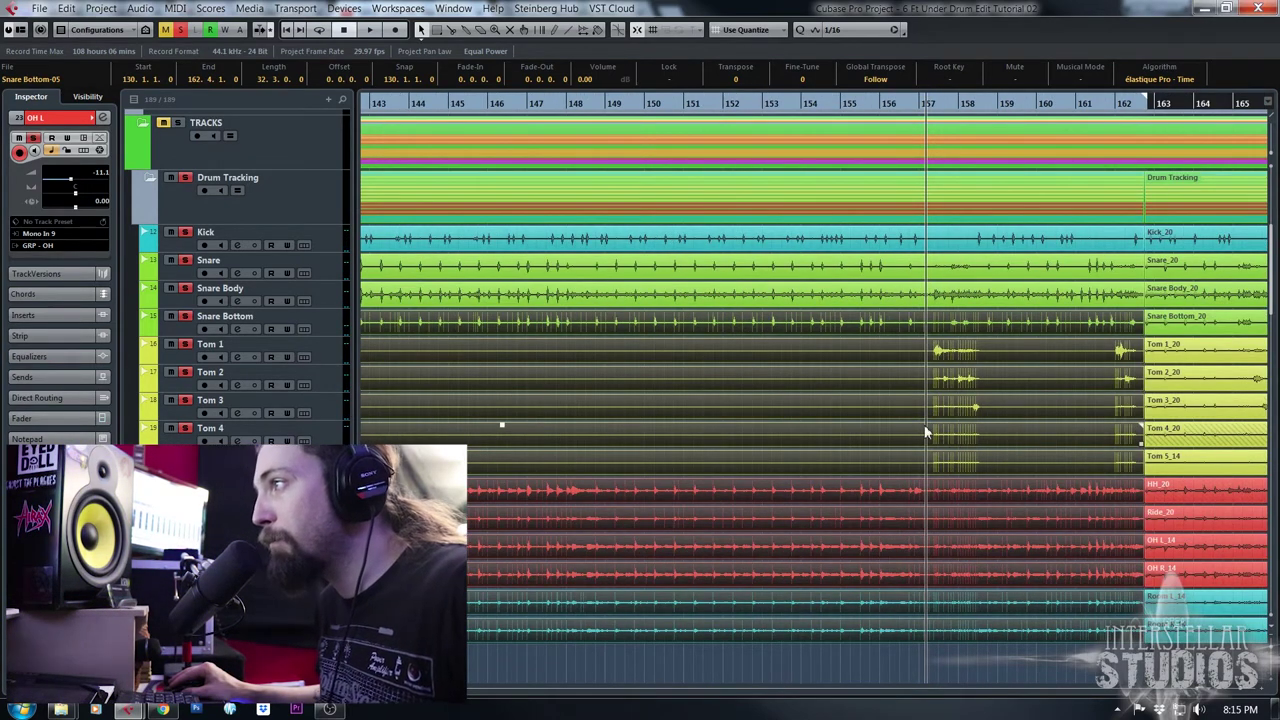
# Examine the bounced tom fill leading from bar 139 into bar 140 up close and listen to it
pyautogui.moveTo(855, 106); pyautogui.dragTo(362, 104)
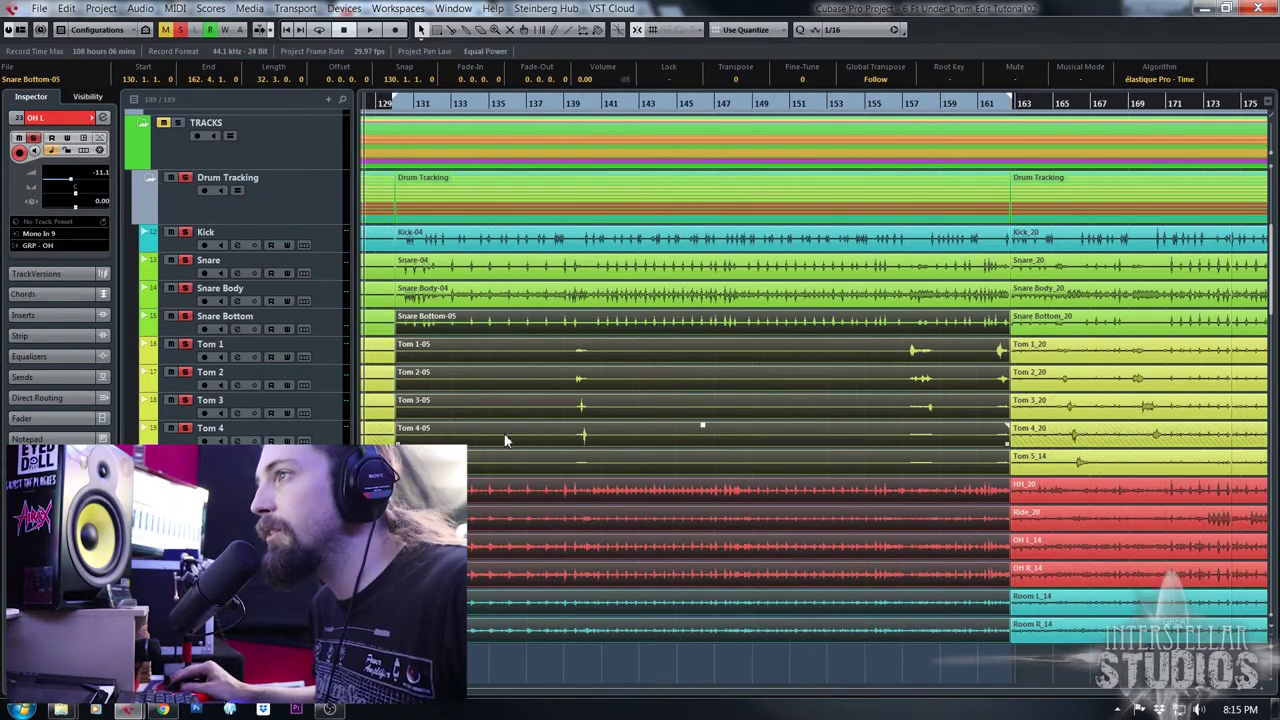
pyautogui.click(560, 106)
pyautogui.press('h')
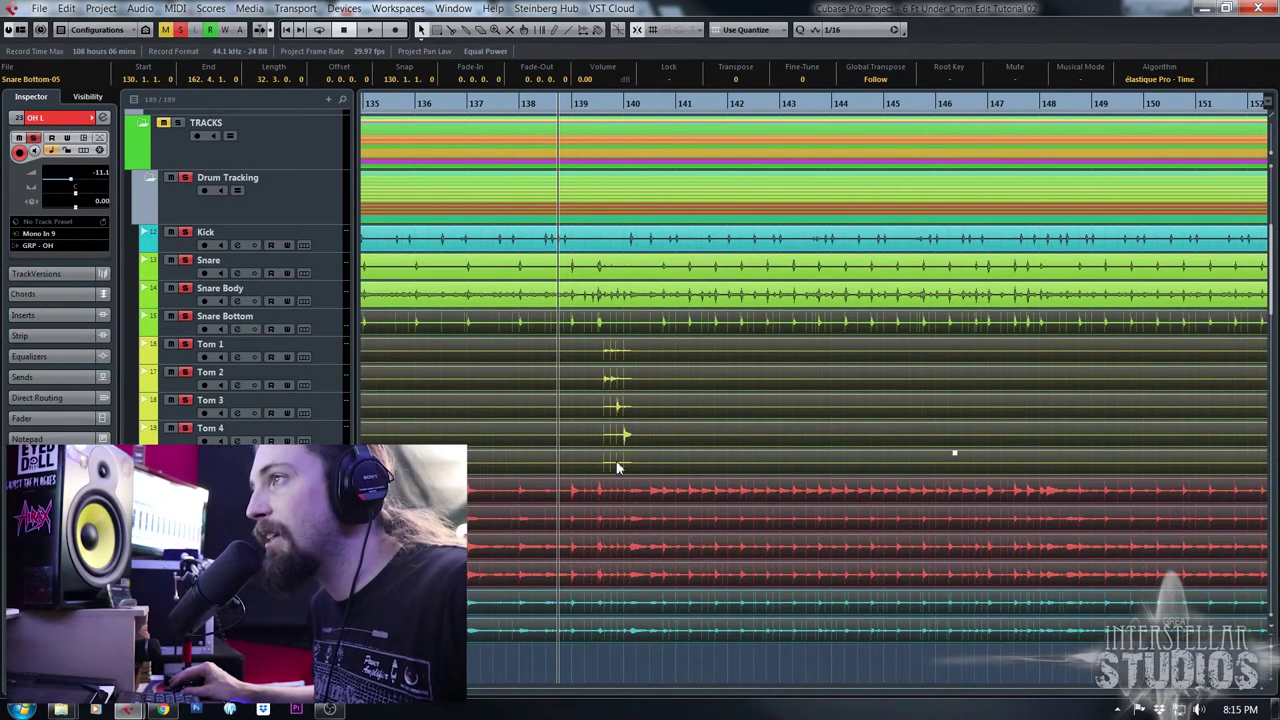
pyautogui.press('h')
pyautogui.press('h')
pyautogui.press('h')
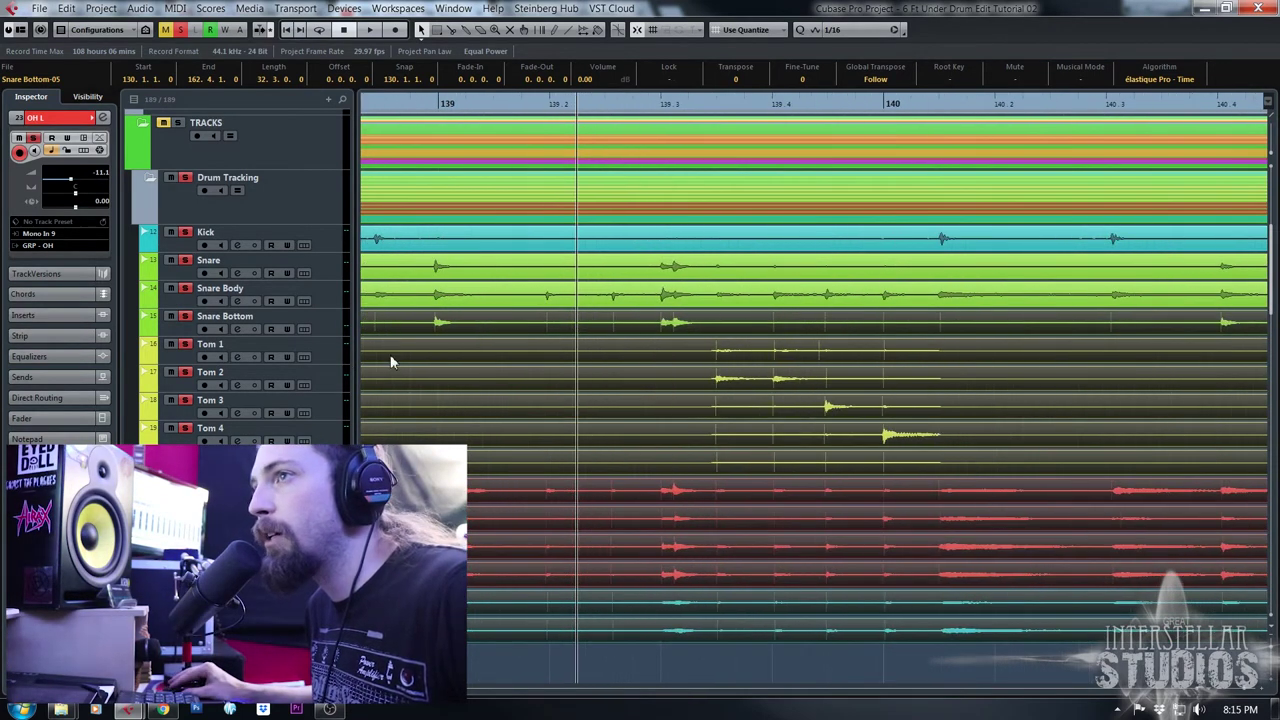
pyautogui.press('space')
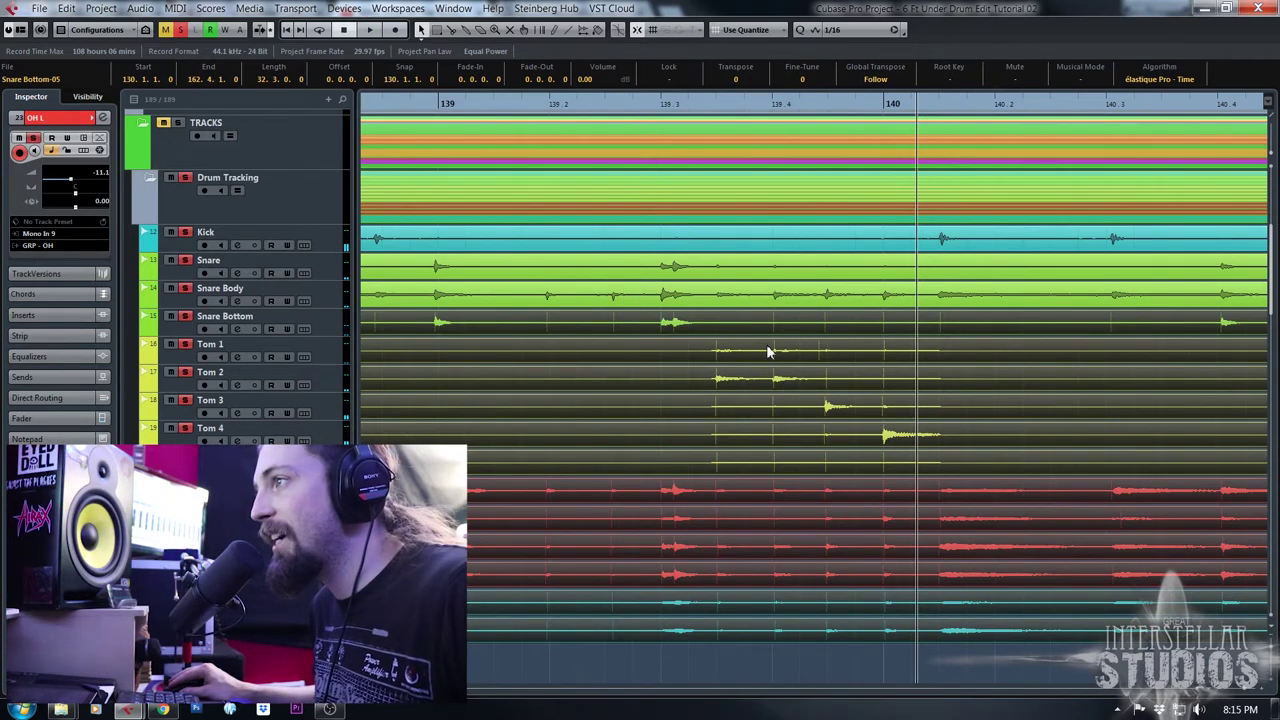
# Return to the tom fill in bars 157 to 158 and play it again
pyautogui.moveTo(845, 103); pyautogui.dragTo(828, 17)
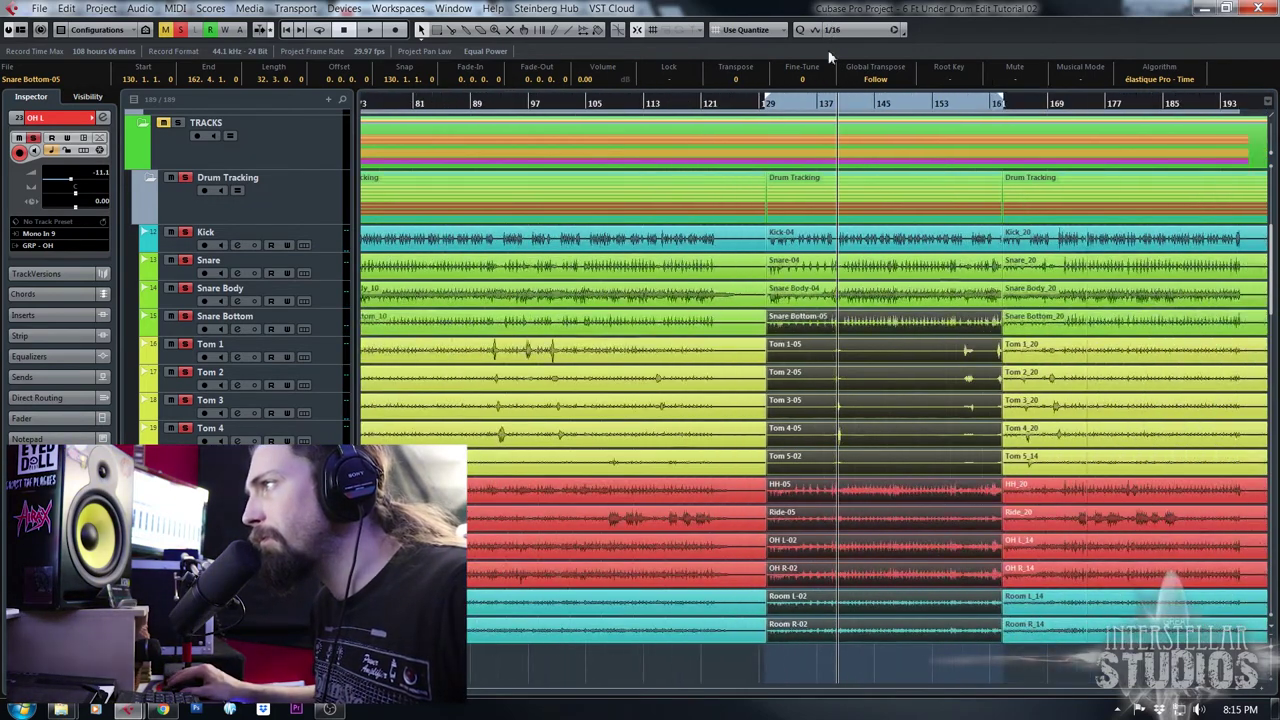
pyautogui.moveTo(958, 110); pyautogui.dragTo(960, 145)
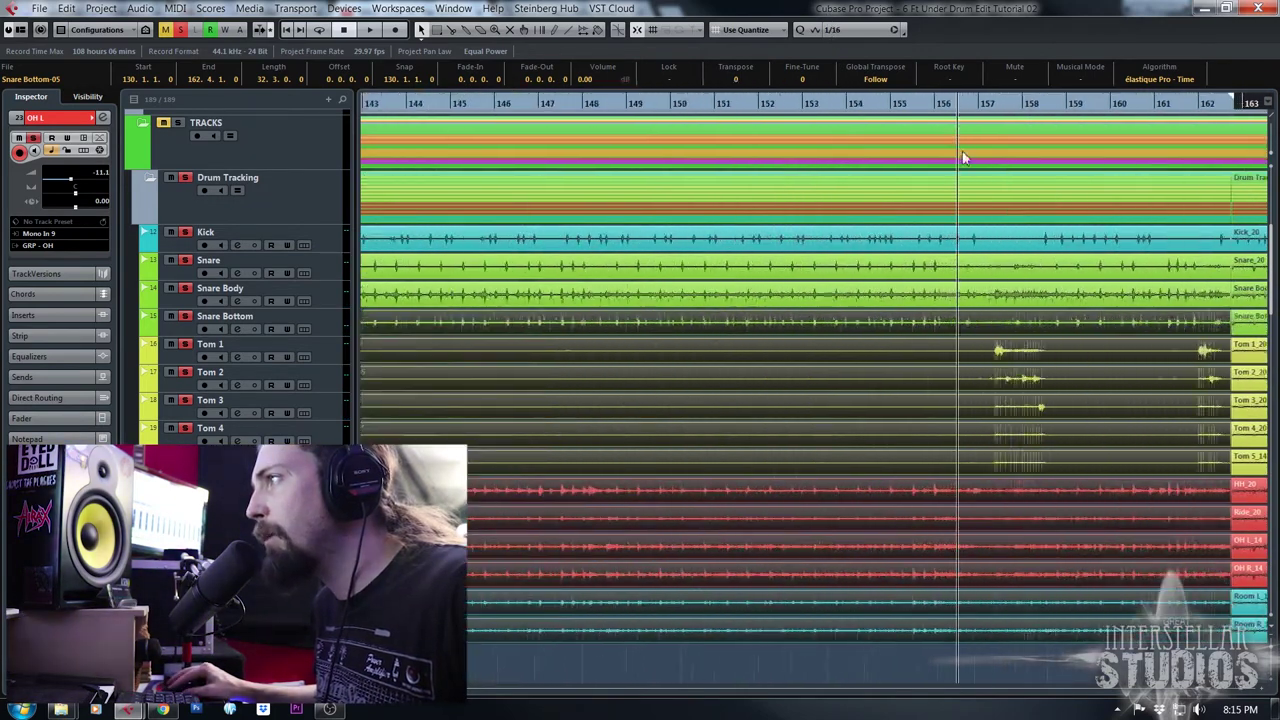
pyautogui.moveTo(1038, 112); pyautogui.dragTo(1006, 113)
pyautogui.press('space')
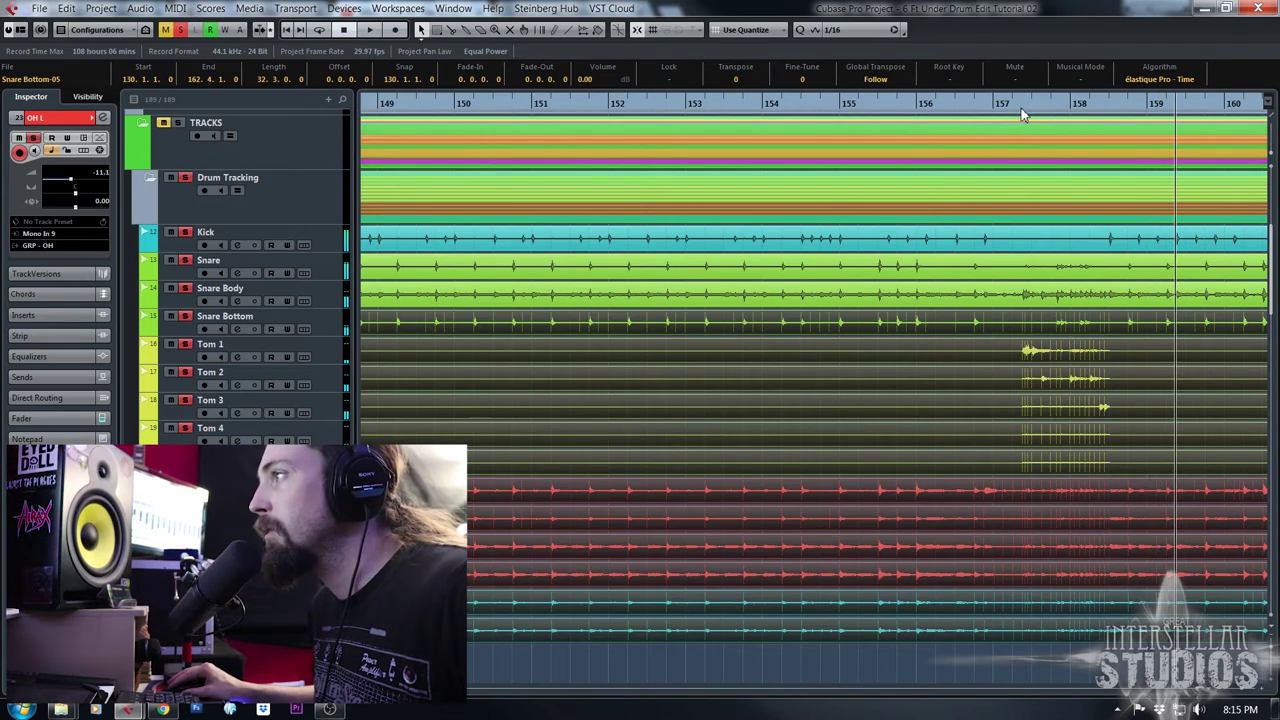
pyautogui.press('space')
pyautogui.moveTo(1022, 110); pyautogui.dragTo(1004, 75)
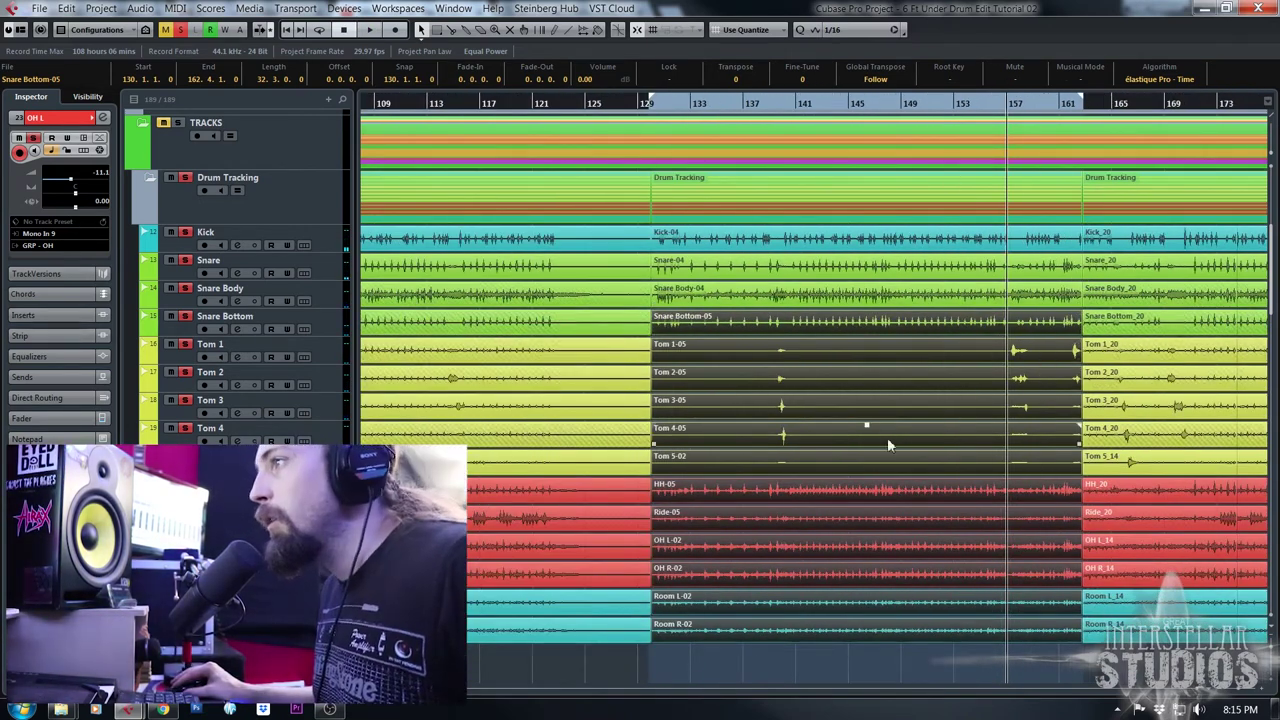
# Open the bounced Tom 1 event in the Sample Editor and place the playback cursor at about bar 138
pyautogui.click(745, 352)
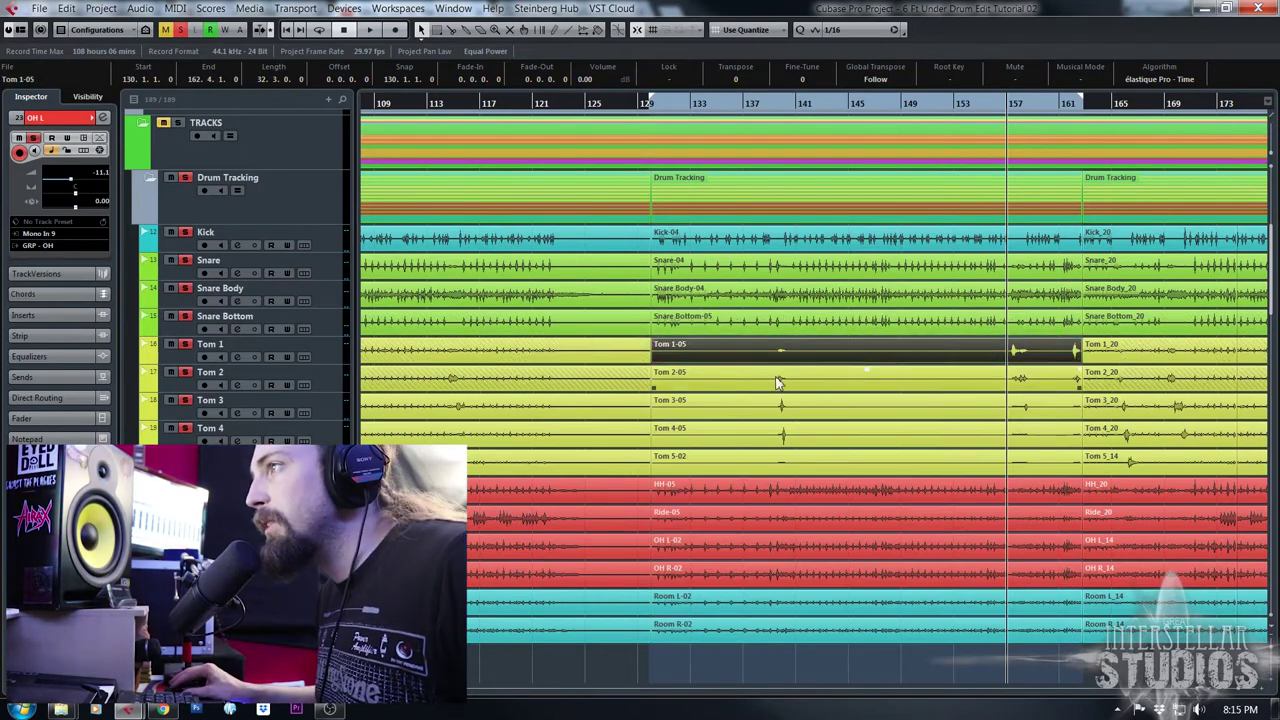
pyautogui.doubleClick(787, 358)
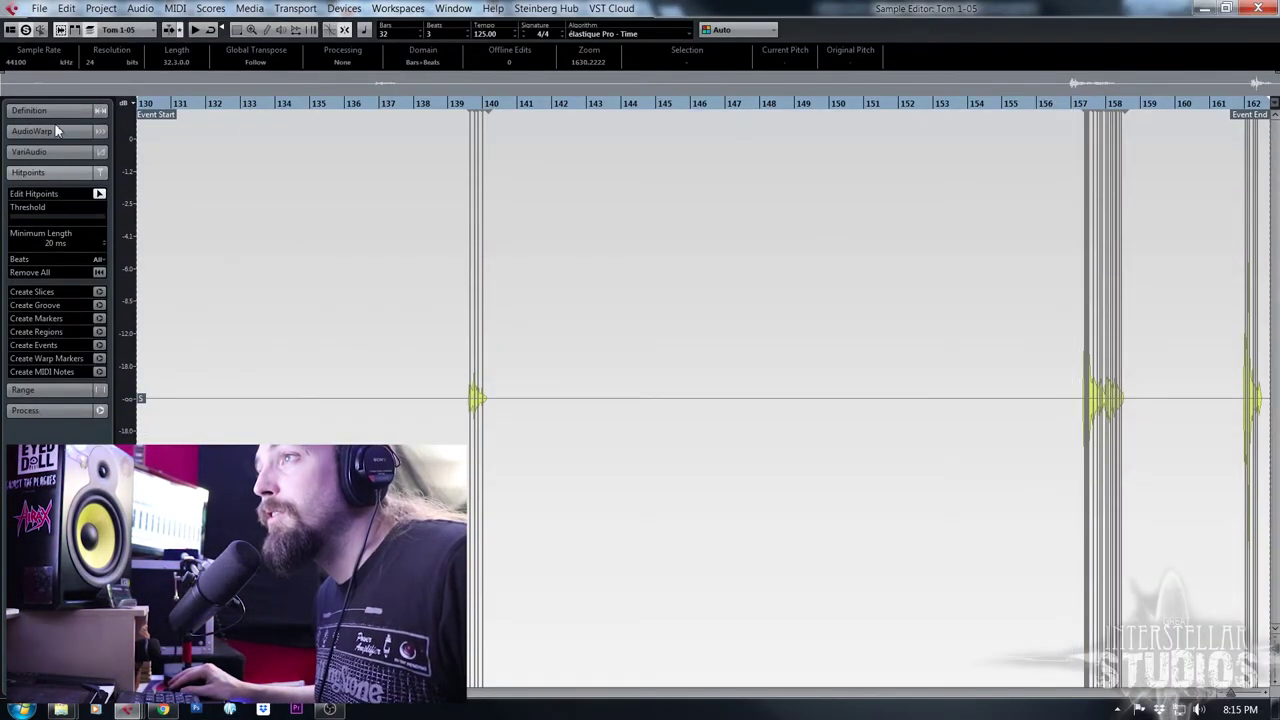
pyautogui.click(415, 126)
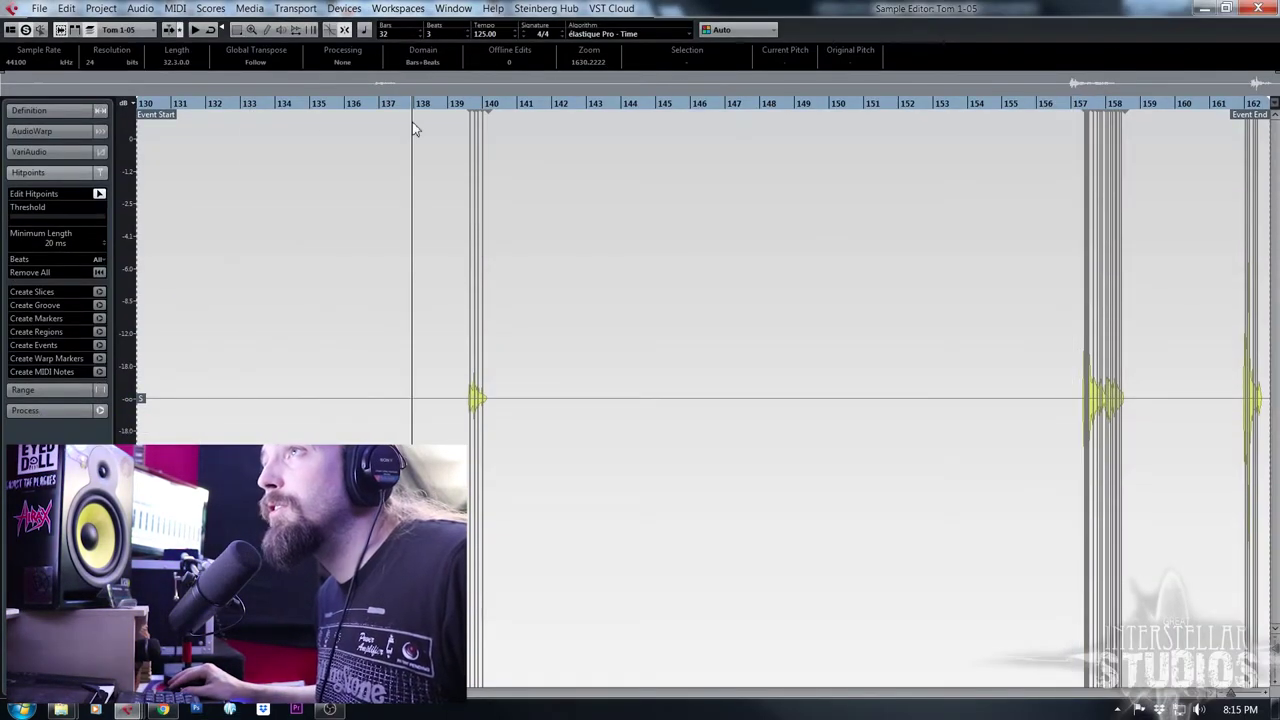
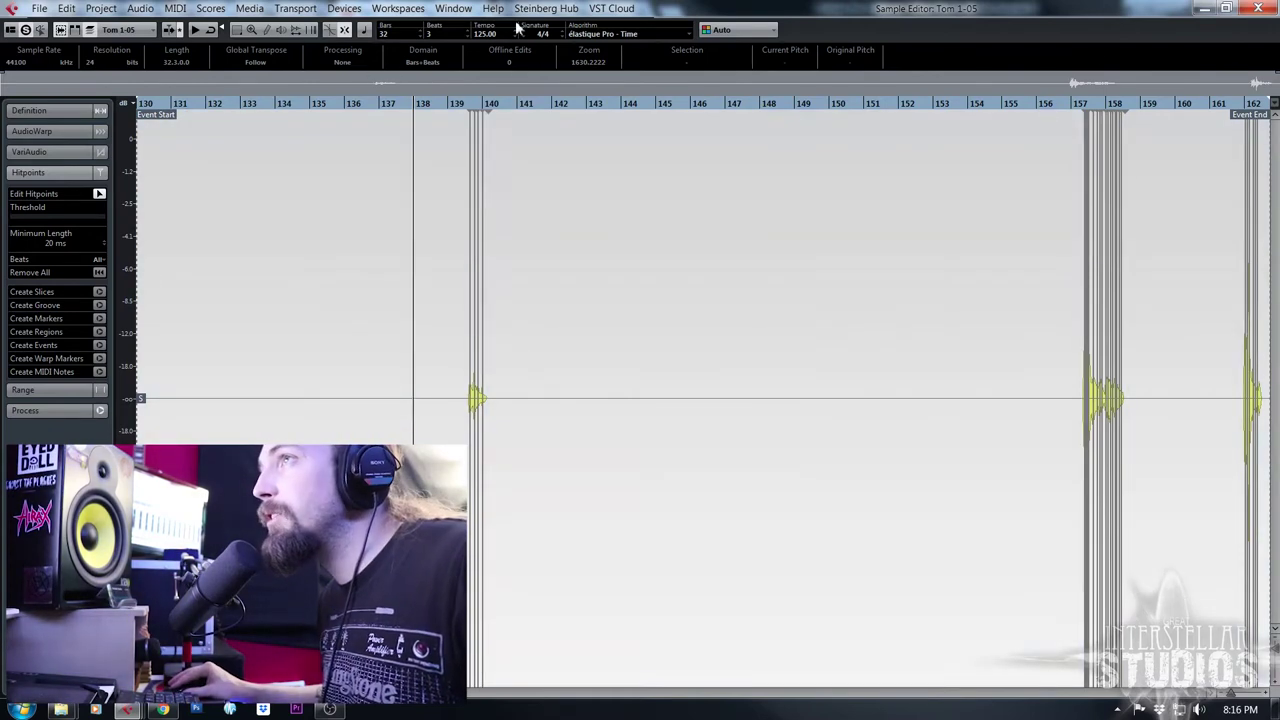
# Examine Tom 1's waveform and hitpoints between bars 139 and 140 and play back that passage from around 139.3
pyautogui.scroll(5, 600, 270)
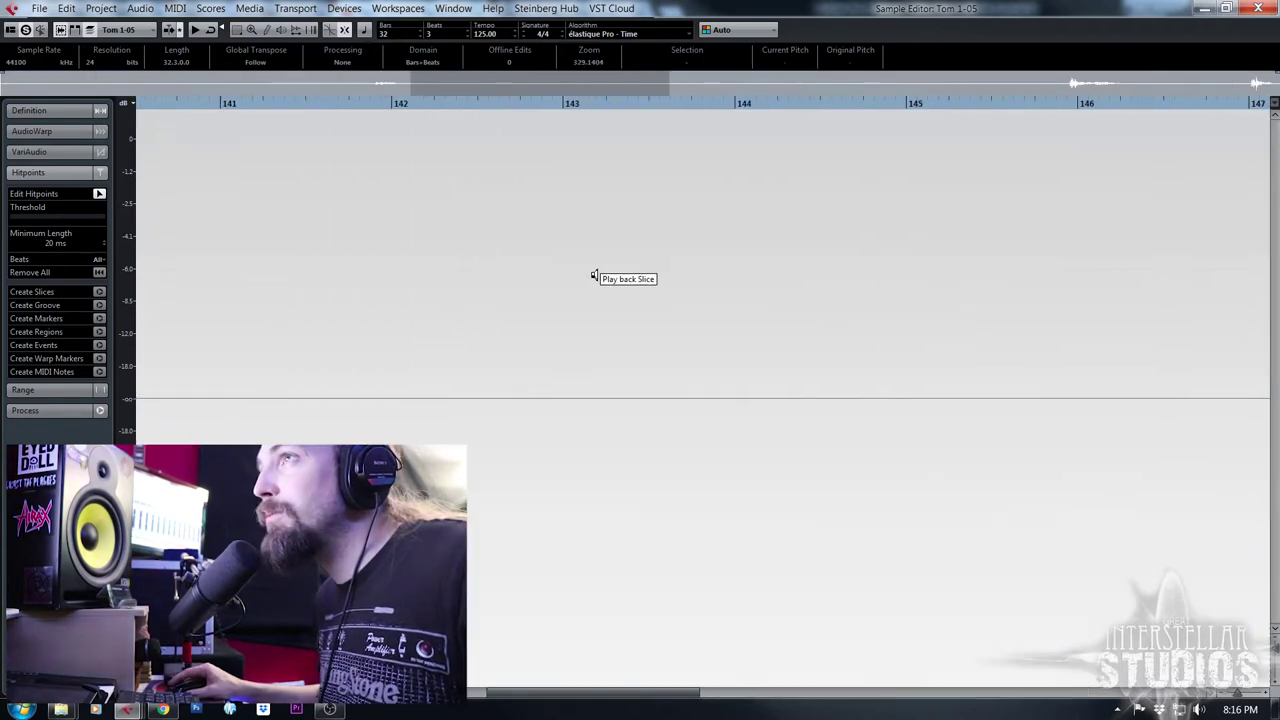
pyautogui.scroll(5, 594, 275)
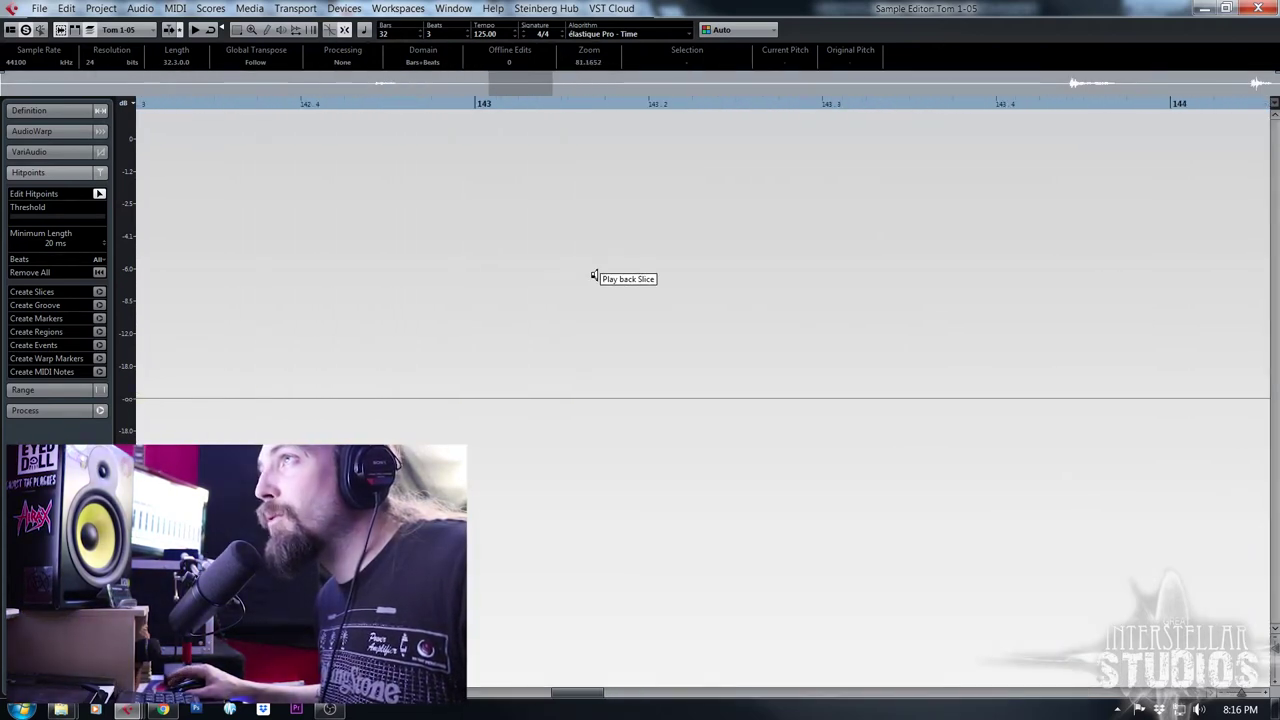
pyautogui.scroll(-6, 594, 275)
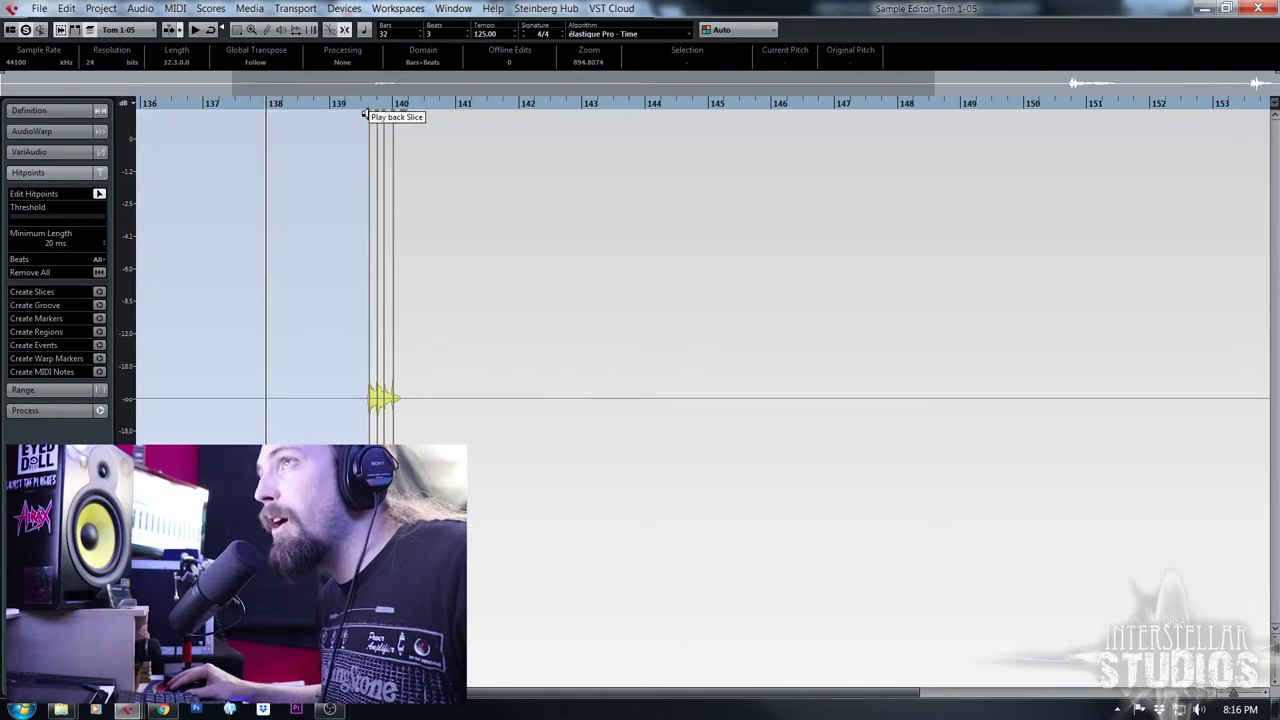
pyautogui.moveTo(358, 104); pyautogui.dragTo(458, 131)
pyautogui.moveTo(597, 105); pyautogui.dragTo(522, 106)
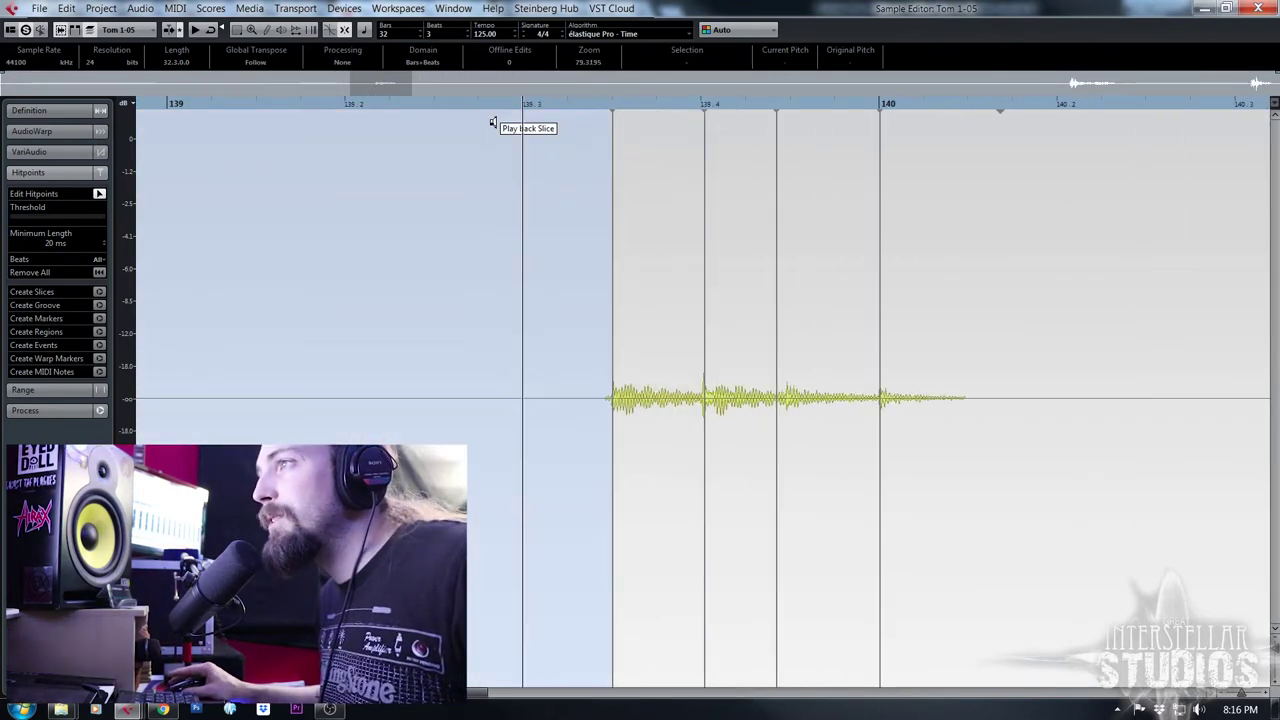
pyautogui.press('space')
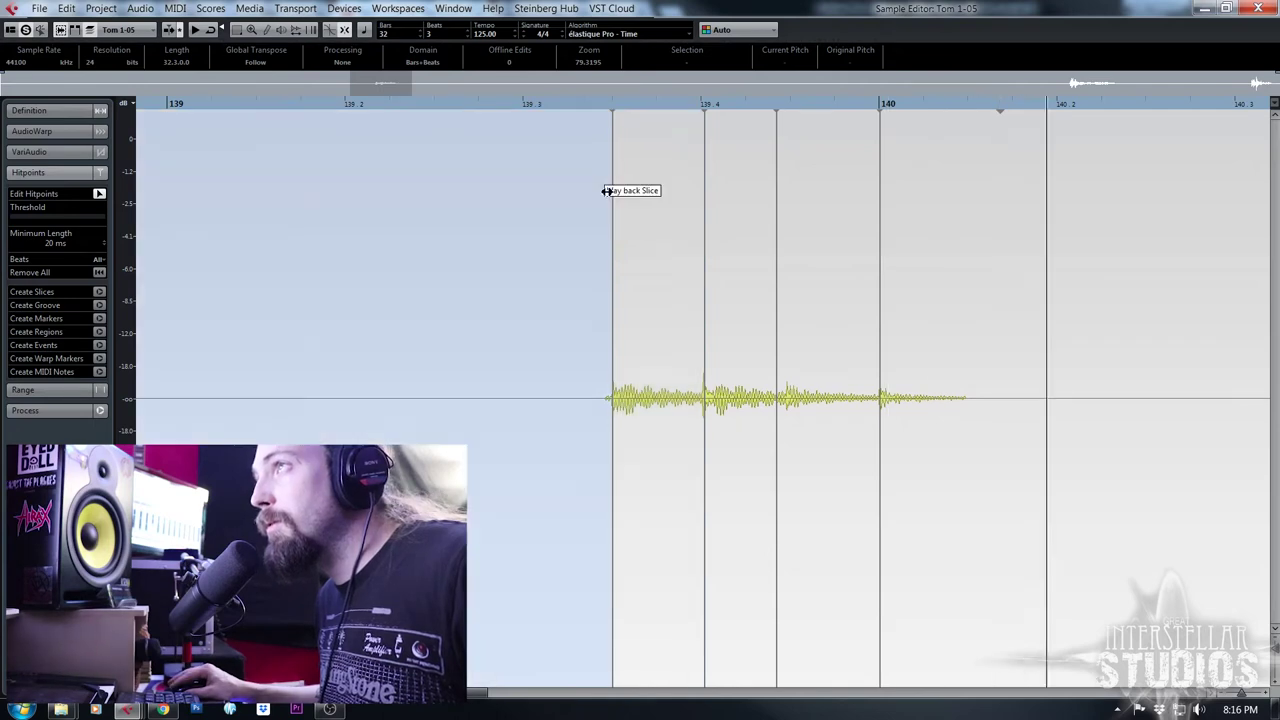
pyautogui.click(477, 104)
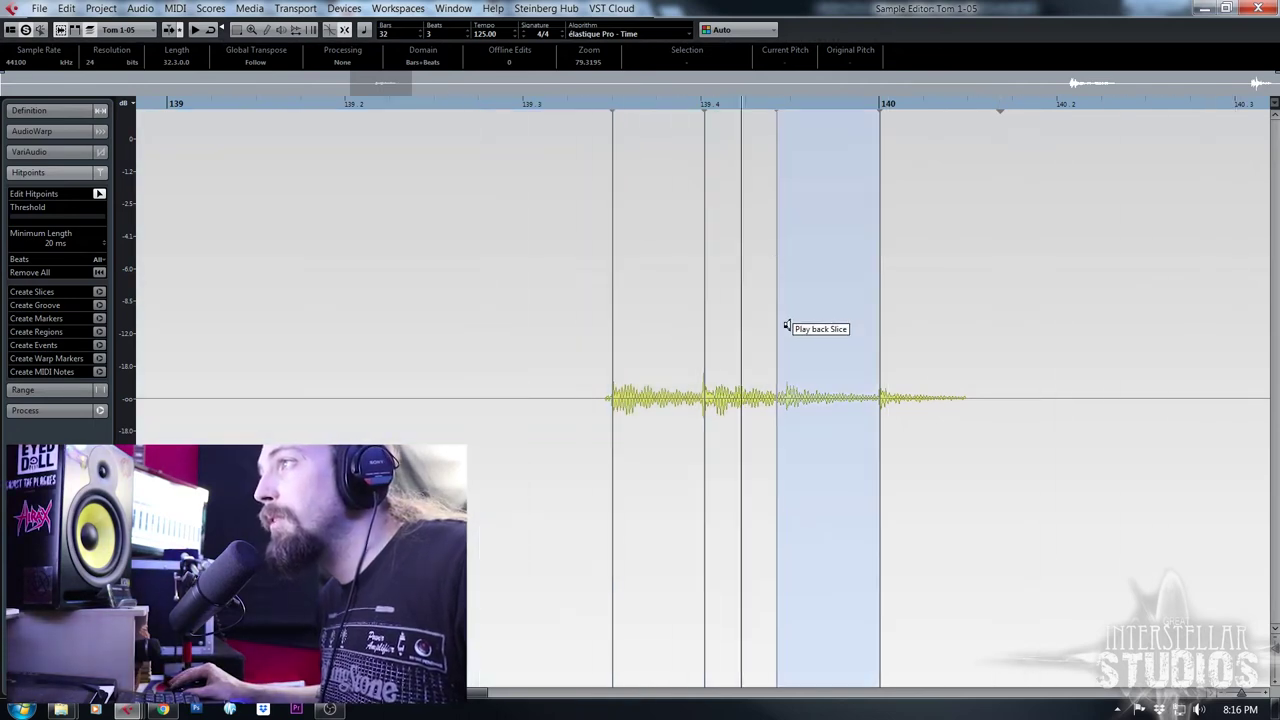
pyautogui.press('space')
# Disable Tom 1's hitpoints in the quiet passage across bars 139 and 140
pyautogui.moveTo(767, 300); pyautogui.dragTo(1006, 297)
pyautogui.moveTo(629, 106); pyautogui.dragTo(622, 60)
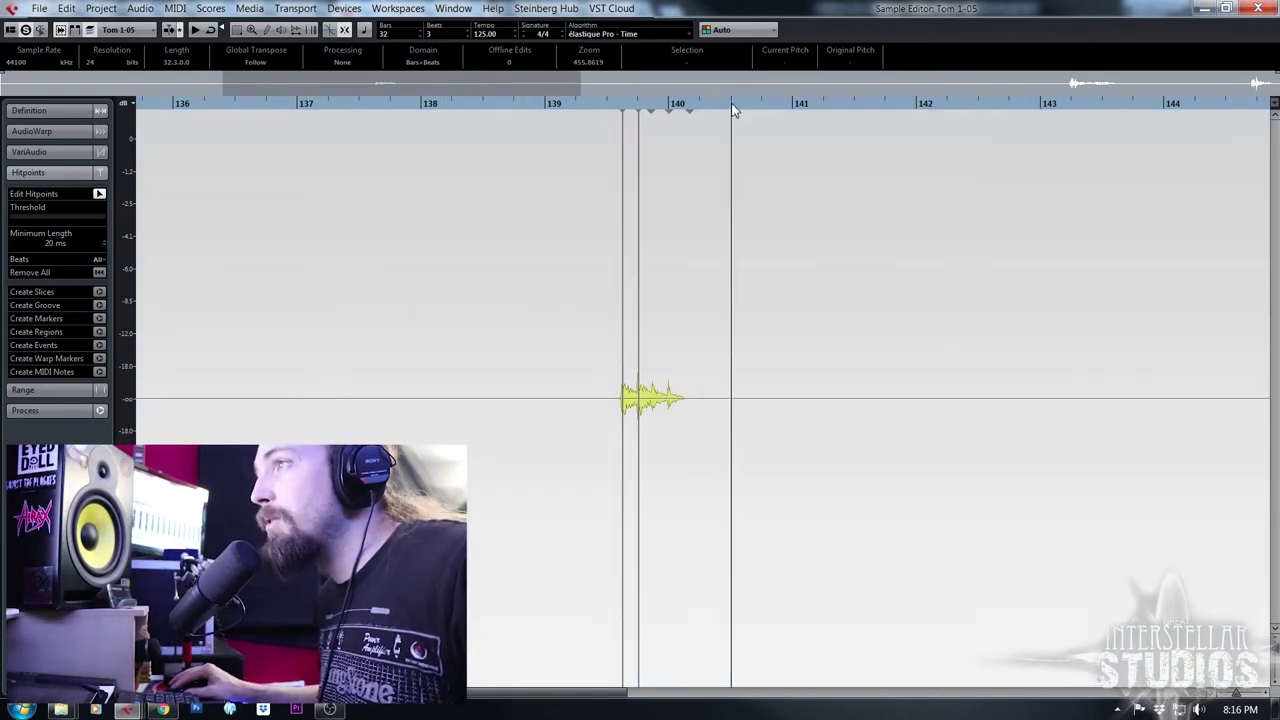
pyautogui.moveTo(732, 112); pyautogui.dragTo(732, 74)
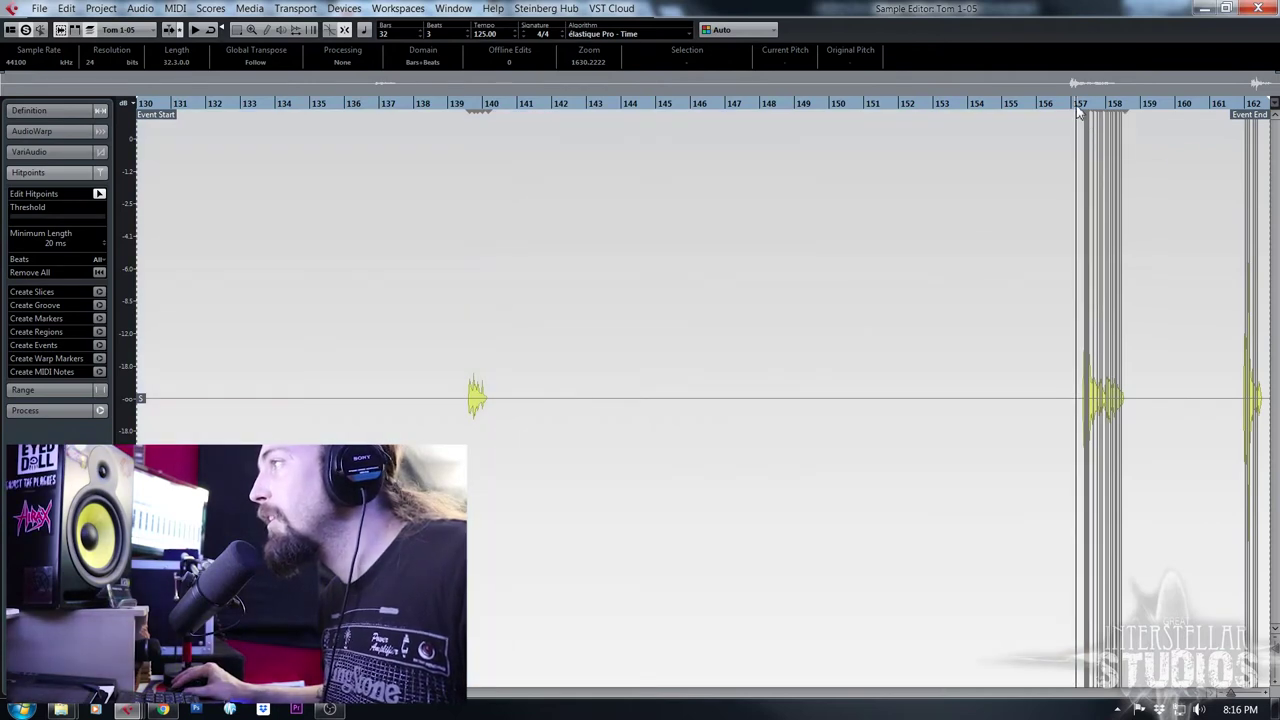
# Play back Tom 1's fill from bar 157 and disable the hitpoints in the decay and quiet bleed after its fourth hit
pyautogui.moveTo(1080, 112); pyautogui.dragTo(1057, 171)
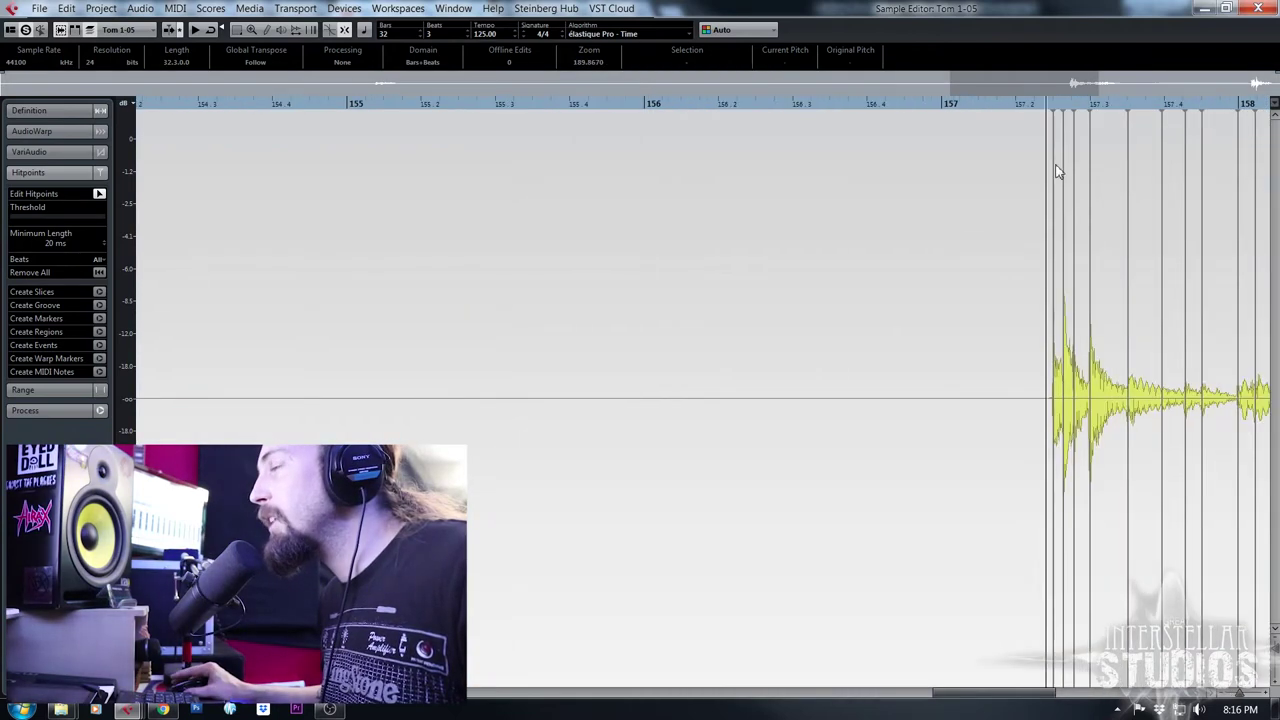
pyautogui.hscroll(6, 1140, 449)
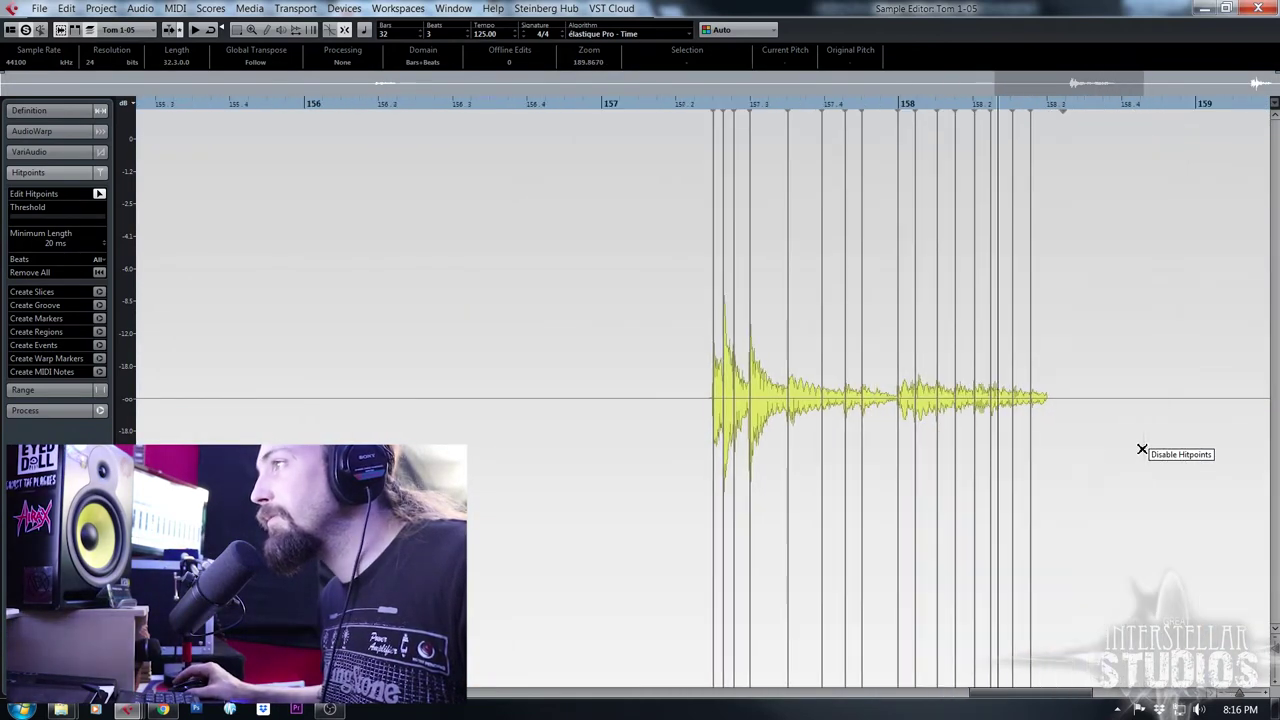
pyautogui.moveTo(600, 104); pyautogui.dragTo(543, 105)
pyautogui.press('space')
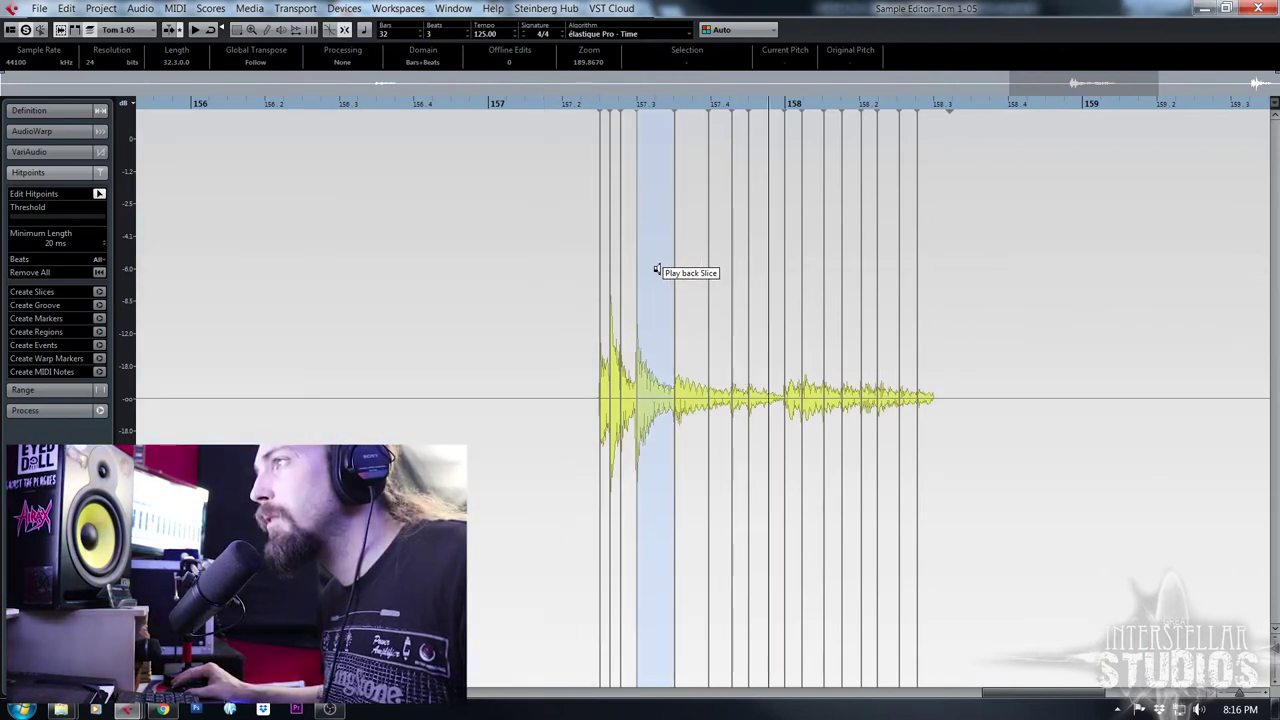
pyautogui.press('space')
pyautogui.moveTo(654, 267); pyautogui.dragTo(1097, 334)
pyautogui.moveTo(580, 106); pyautogui.dragTo(583, 130)
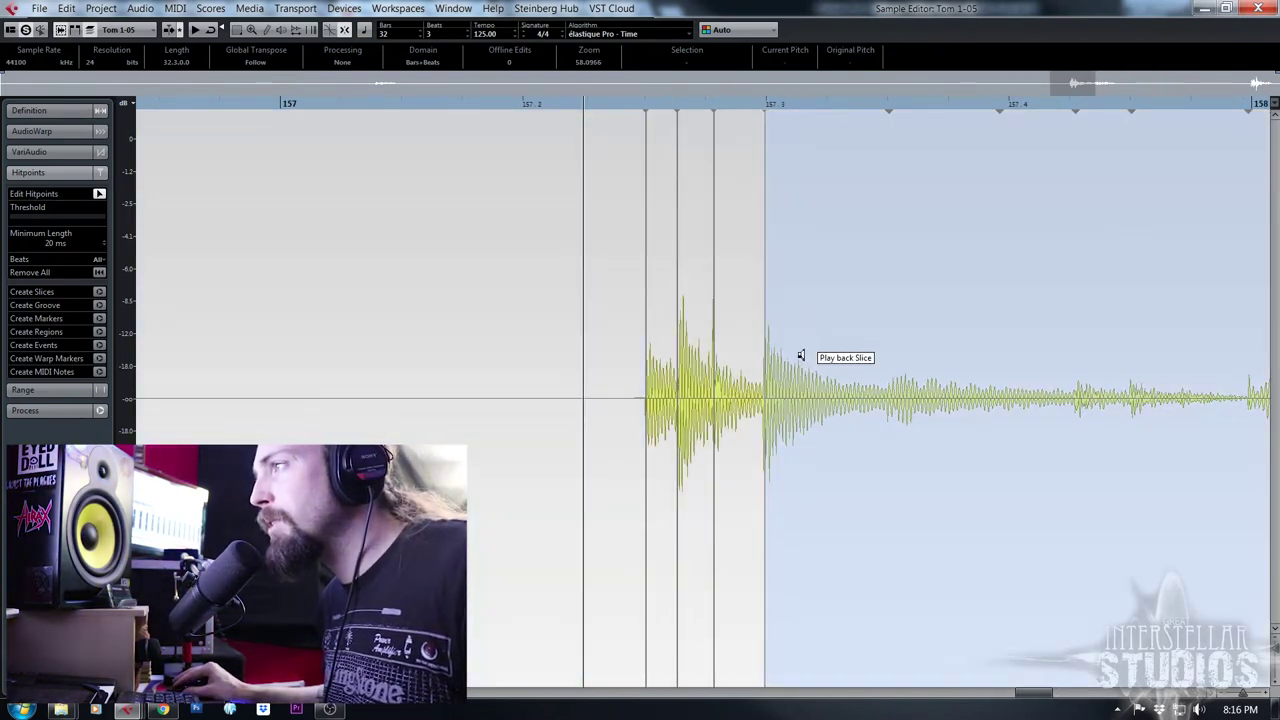
pyautogui.click(977, 438)
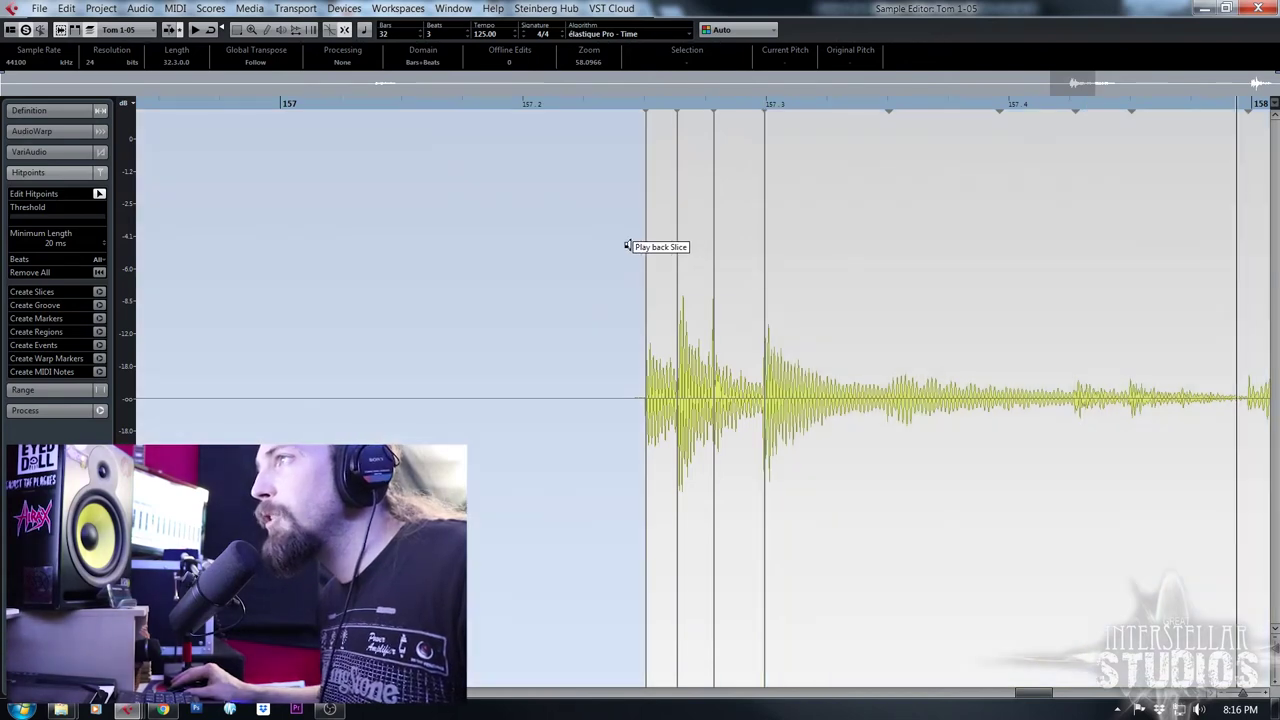
# Disable Tom 1's hitpoints in the decay after the loudest hit of bar 162, keeping those on the main hits
pyautogui.moveTo(707, 102); pyautogui.dragTo(735, 55)
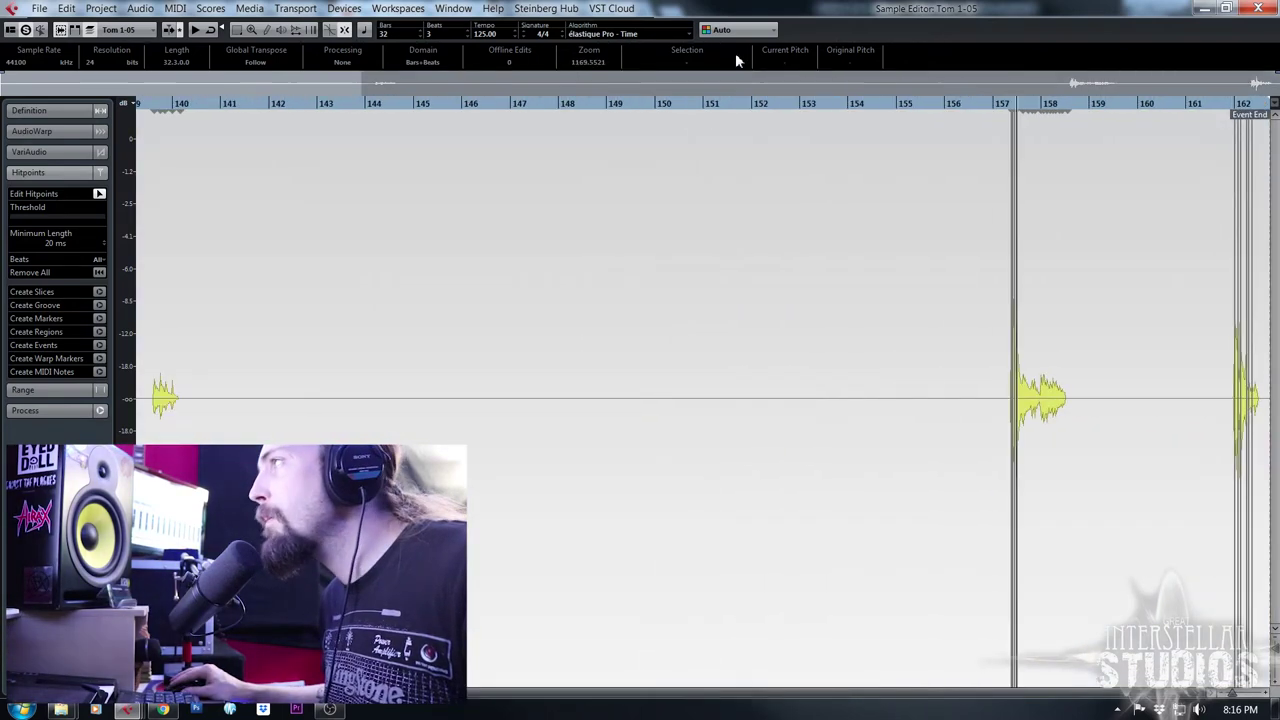
pyautogui.click(1235, 109)
pyautogui.scroll(5, 1224, 316)
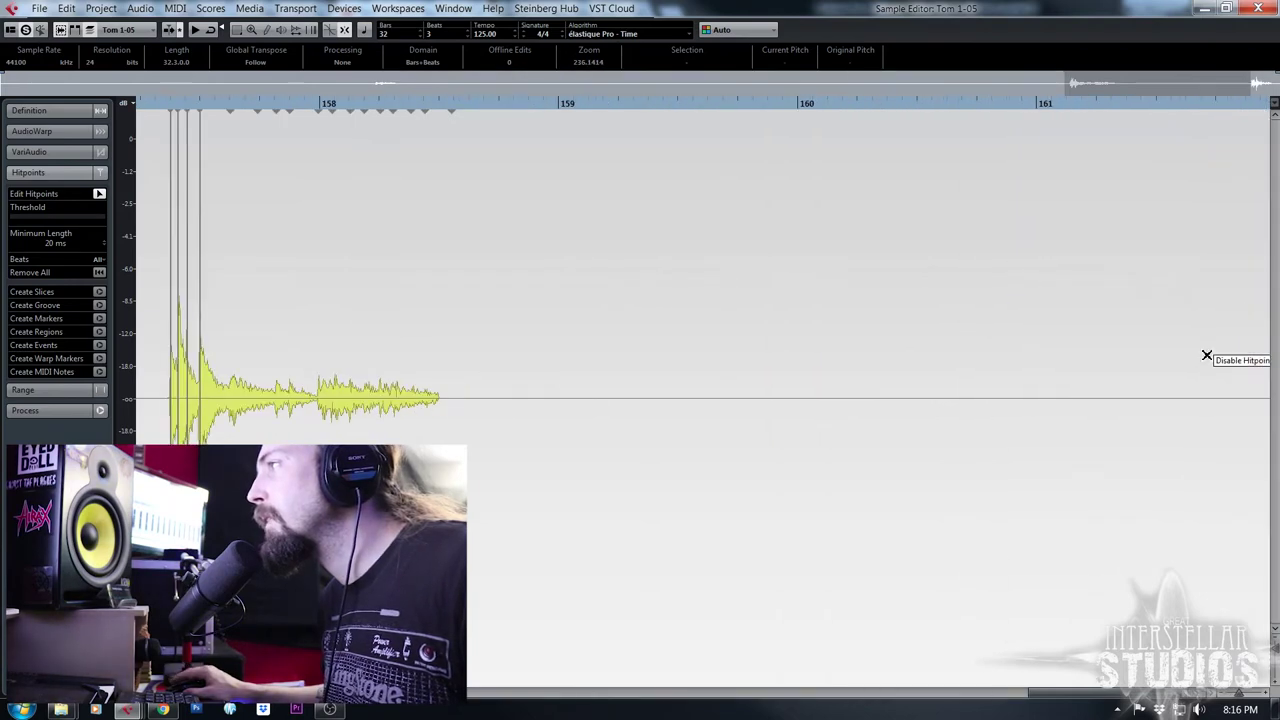
pyautogui.hscroll(1, 1207, 355)
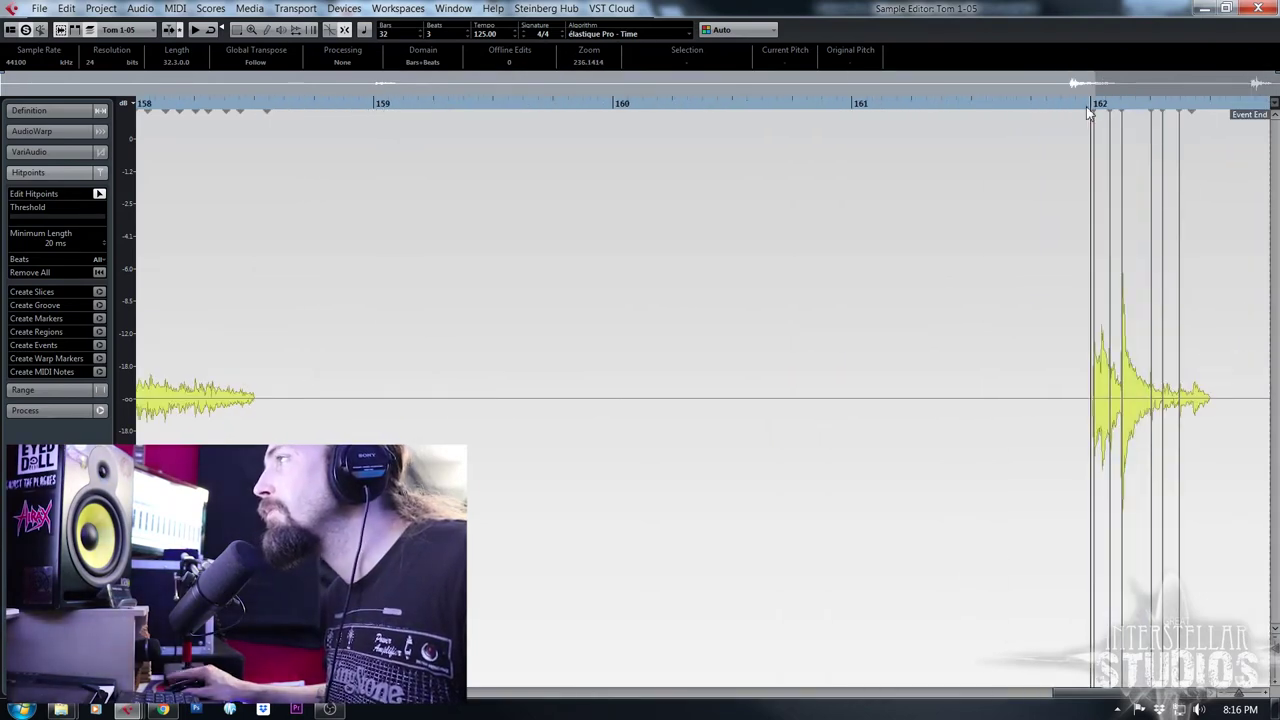
pyautogui.click(1046, 104)
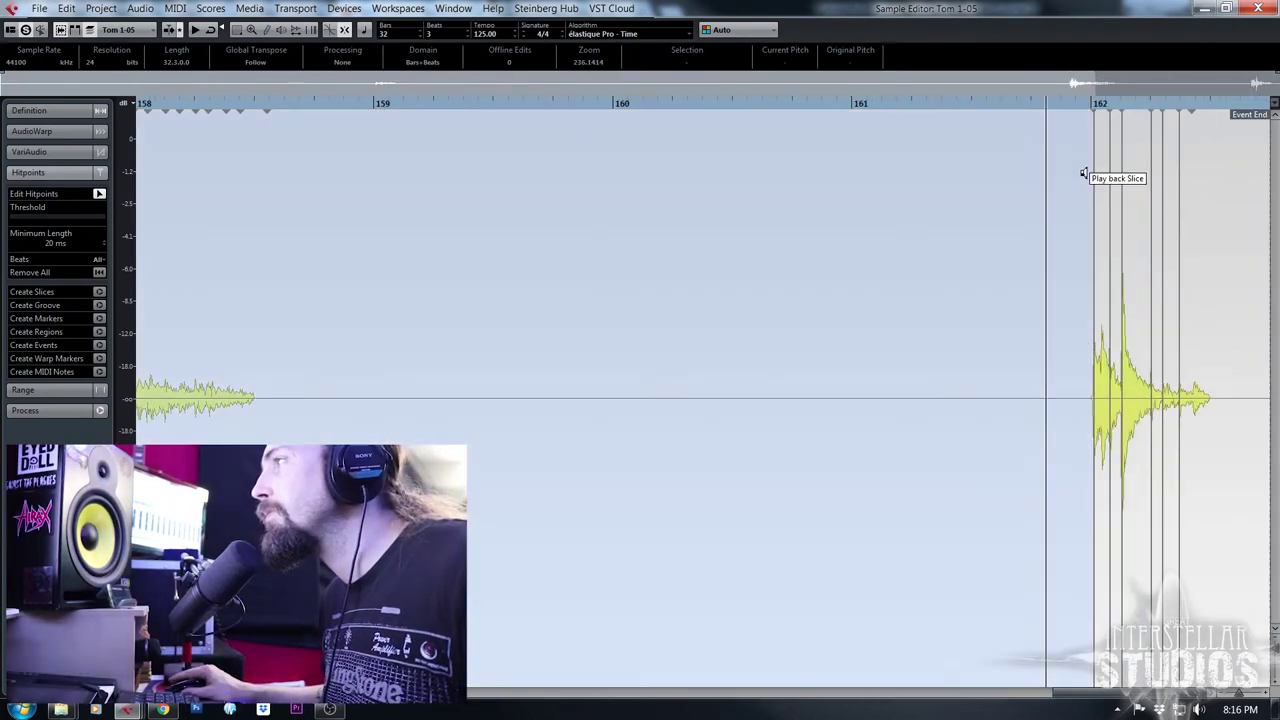
pyautogui.moveTo(1098, 106); pyautogui.dragTo(1060, 129)
# Insert a hitpoint on Tom 1's second hit in bar 162, play back its slice and close the Sample Editor
pyautogui.keyDown('alt'); pyautogui.click(1116, 281); pyautogui.keyUp('alt')
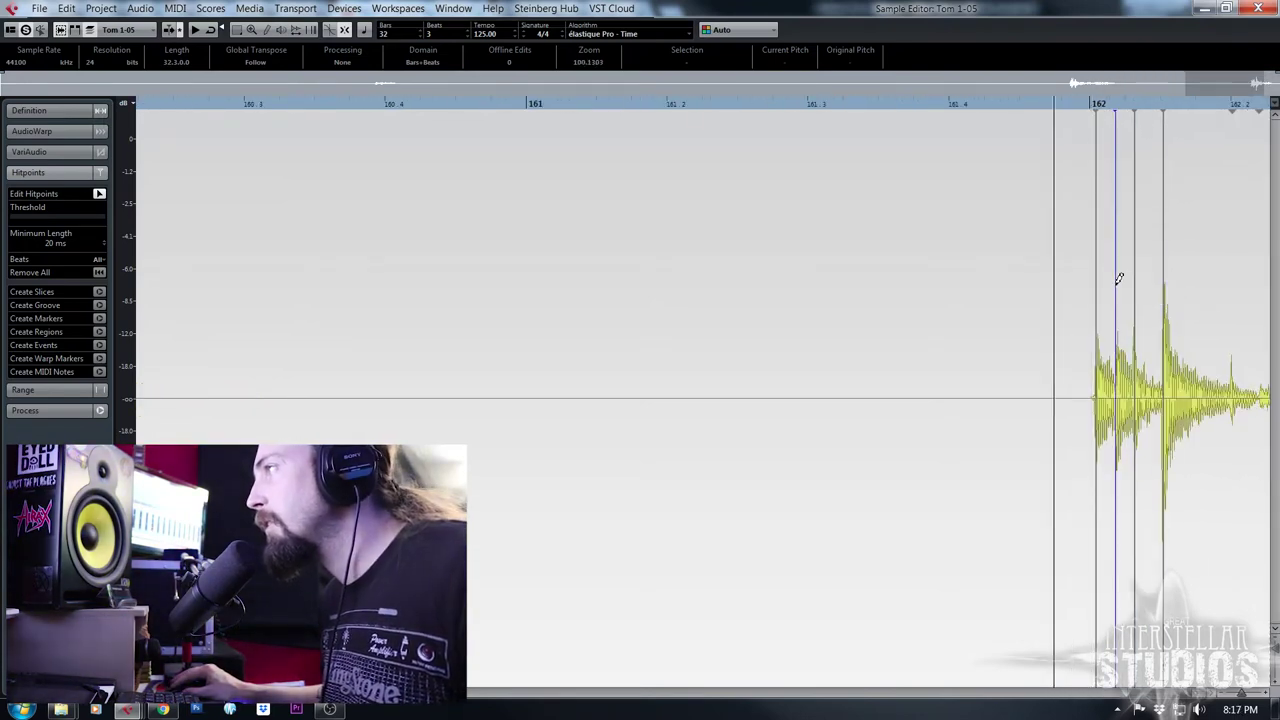
pyautogui.click(1120, 349)
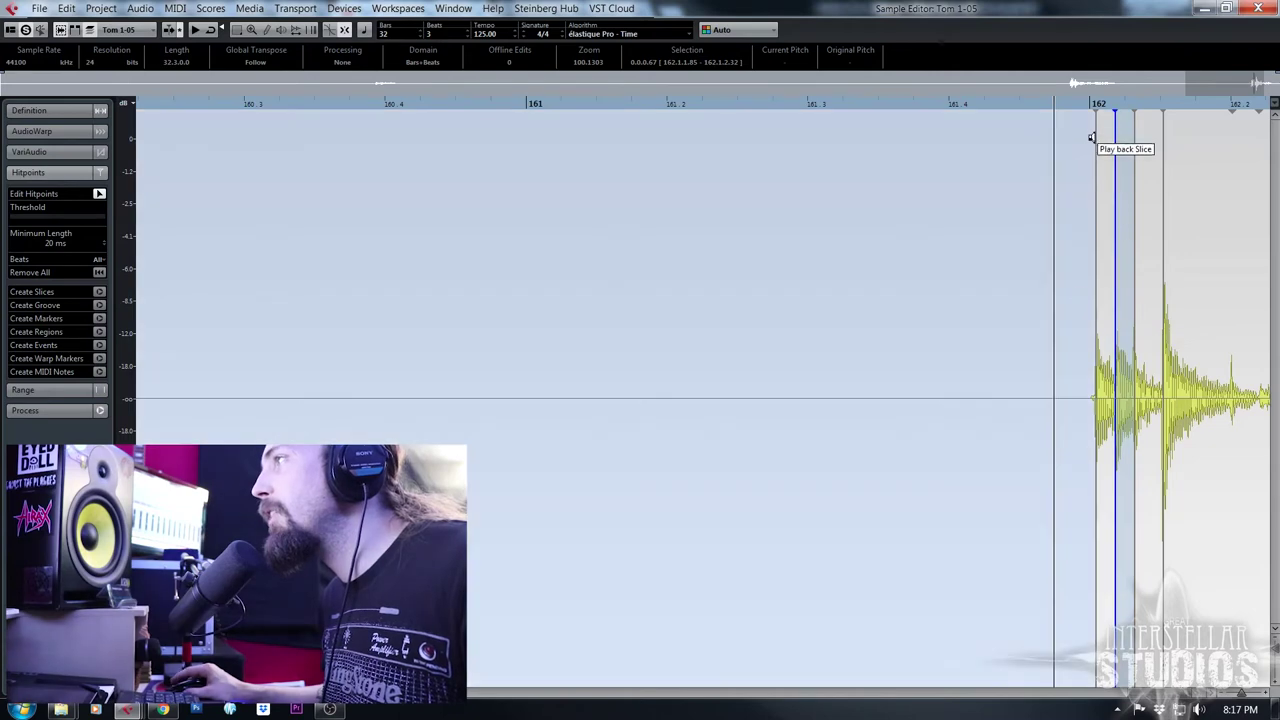
pyautogui.scroll(-1, 1078, 326)
pyautogui.scroll(-2, 1078, 326)
pyautogui.click(1258, 9)
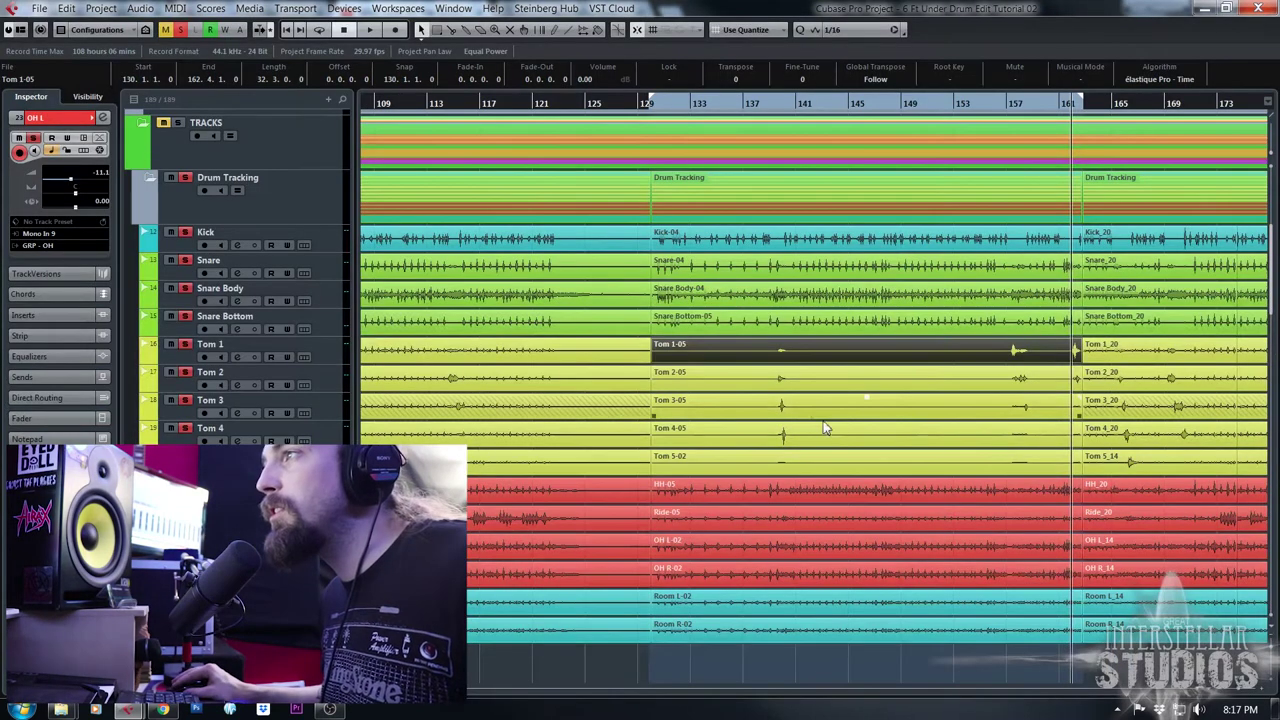
# Open the bounced Tom 2 event in the Sample Editor and disable the hitpoints in the decay after its 139.4 hit
pyautogui.click(800, 386)
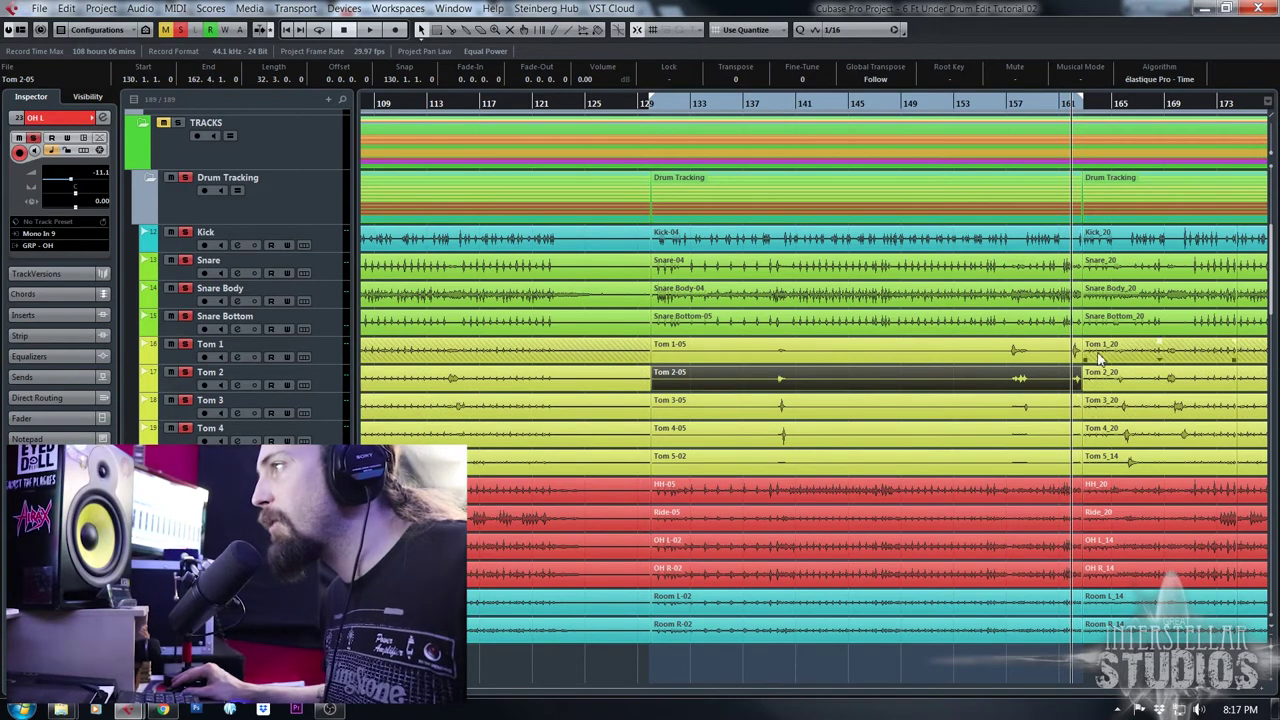
pyautogui.doubleClick(792, 384)
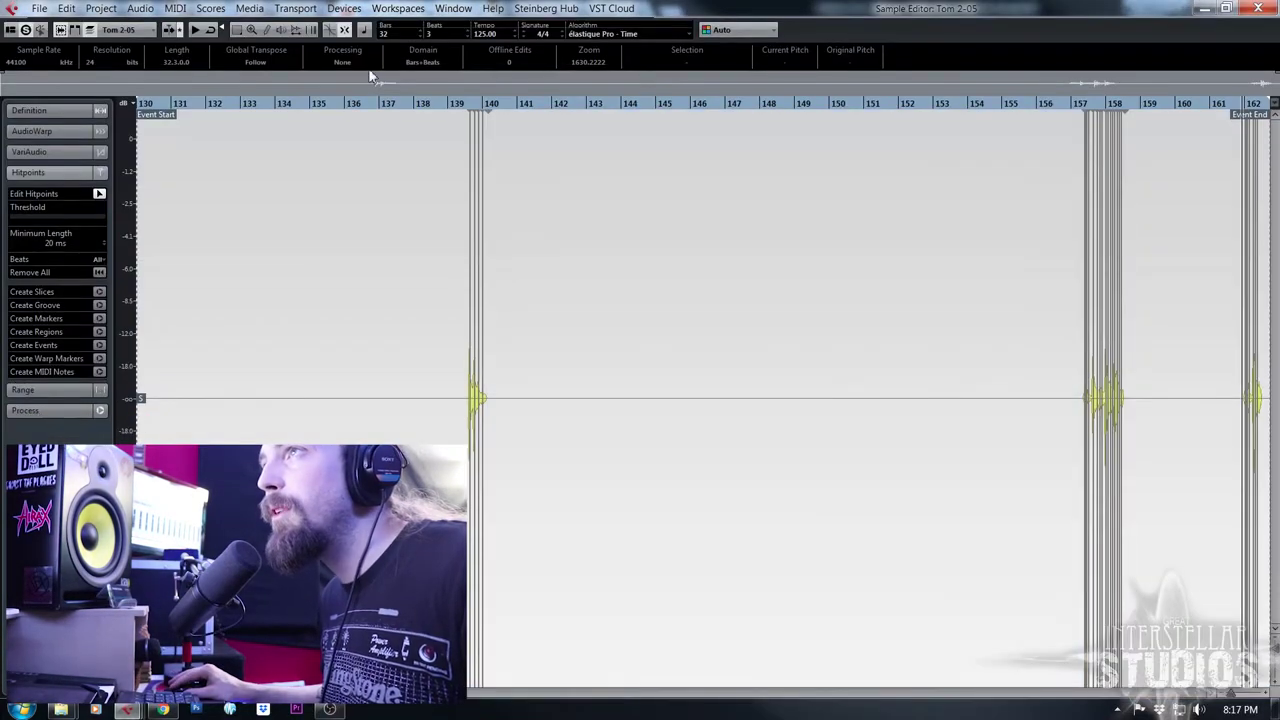
pyautogui.moveTo(476, 135); pyautogui.dragTo(404, 192)
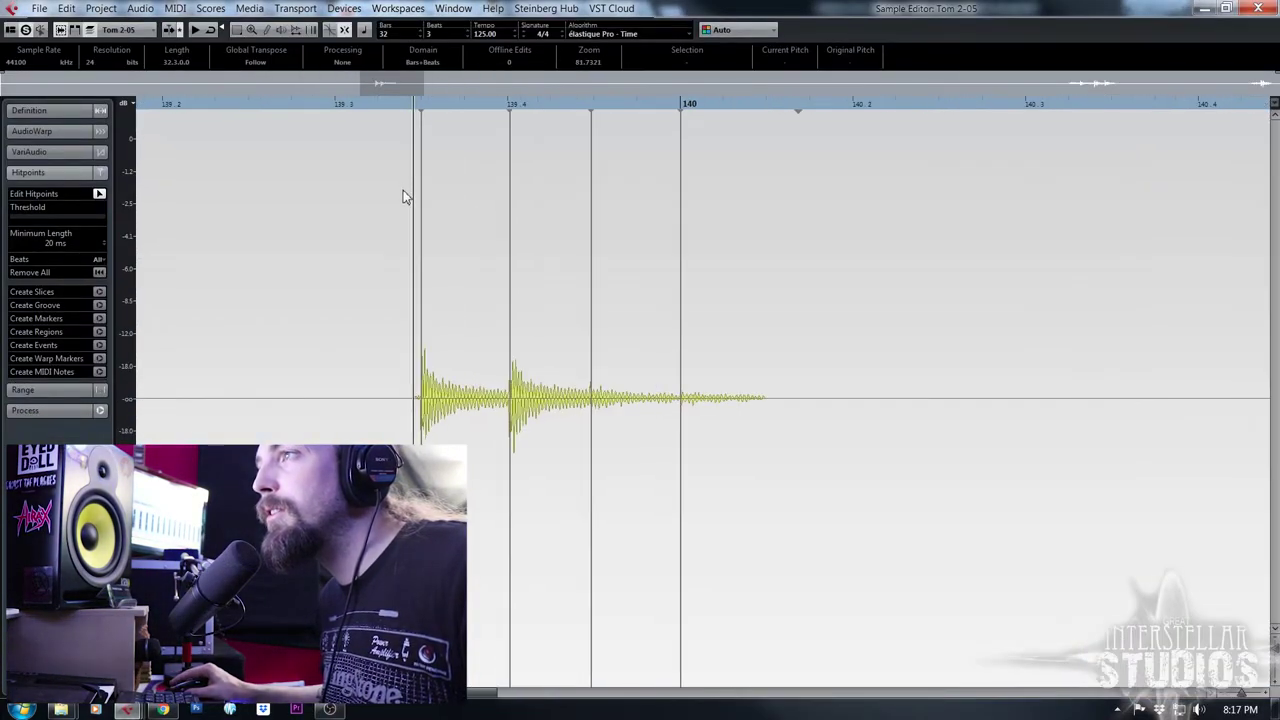
pyautogui.click(631, 274)
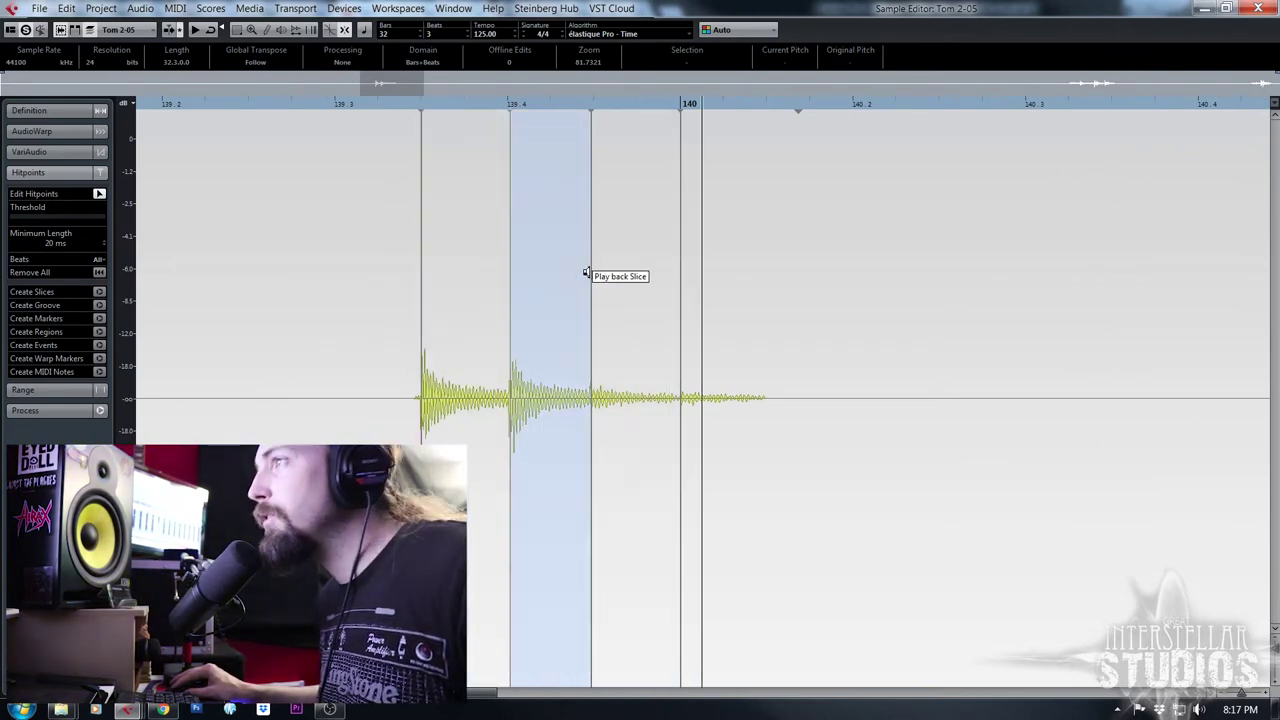
pyautogui.keyDown('shift'); pyautogui.moveTo(583, 275); pyautogui.dragTo(717, 286); pyautogui.keyUp('shift')
# Disable Tom 2's bleed and decay hitpoints in the bars 157 to 158 fill and in bar 162, then close the Sample Editor
pyautogui.scroll(-4, 777, 352)
pyautogui.hscroll(7, 928, 426)
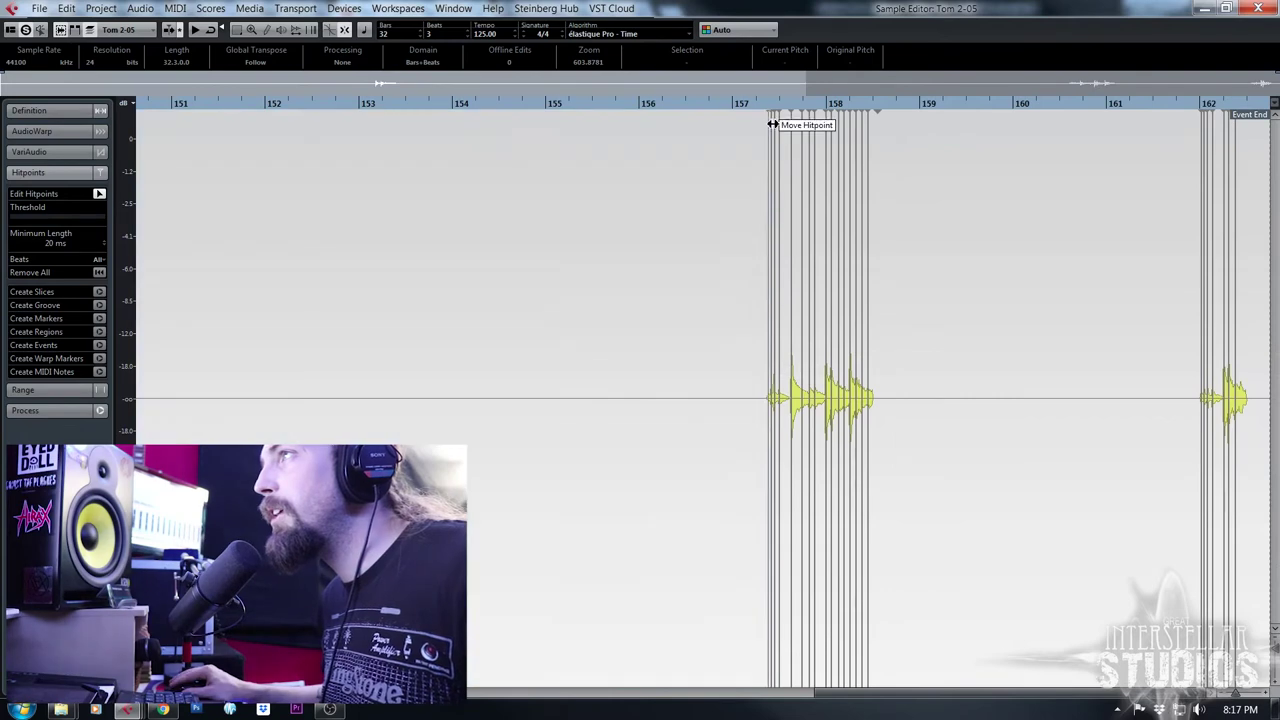
pyautogui.scroll(3, 764, 132)
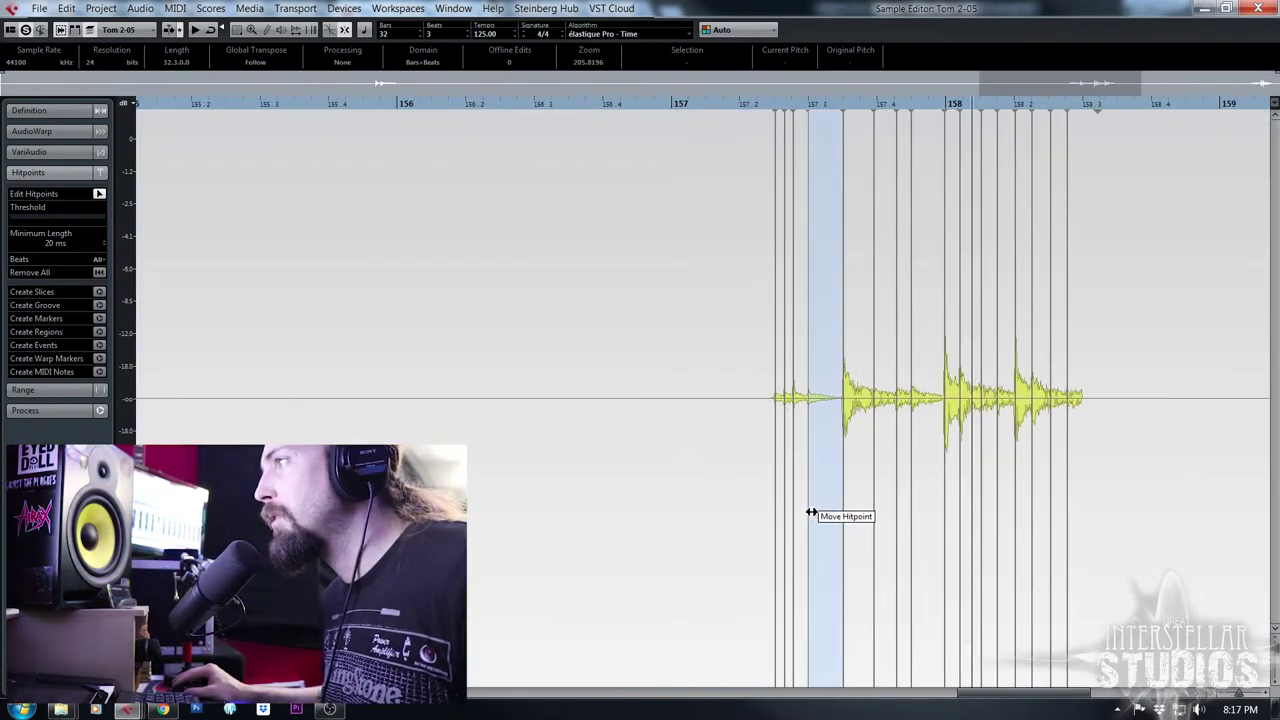
pyautogui.moveTo(749, 300); pyautogui.dragTo(919, 352)
pyautogui.click(976, 343)
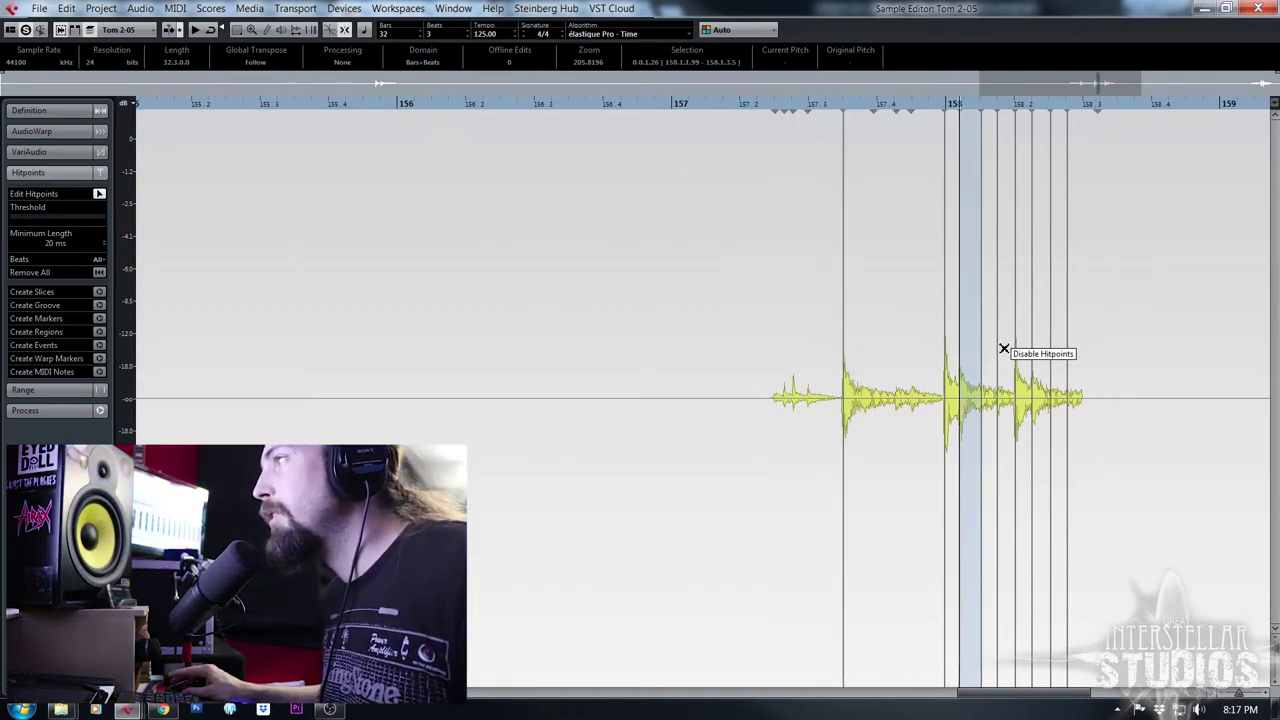
pyautogui.moveTo(1002, 349); pyautogui.dragTo(1106, 363)
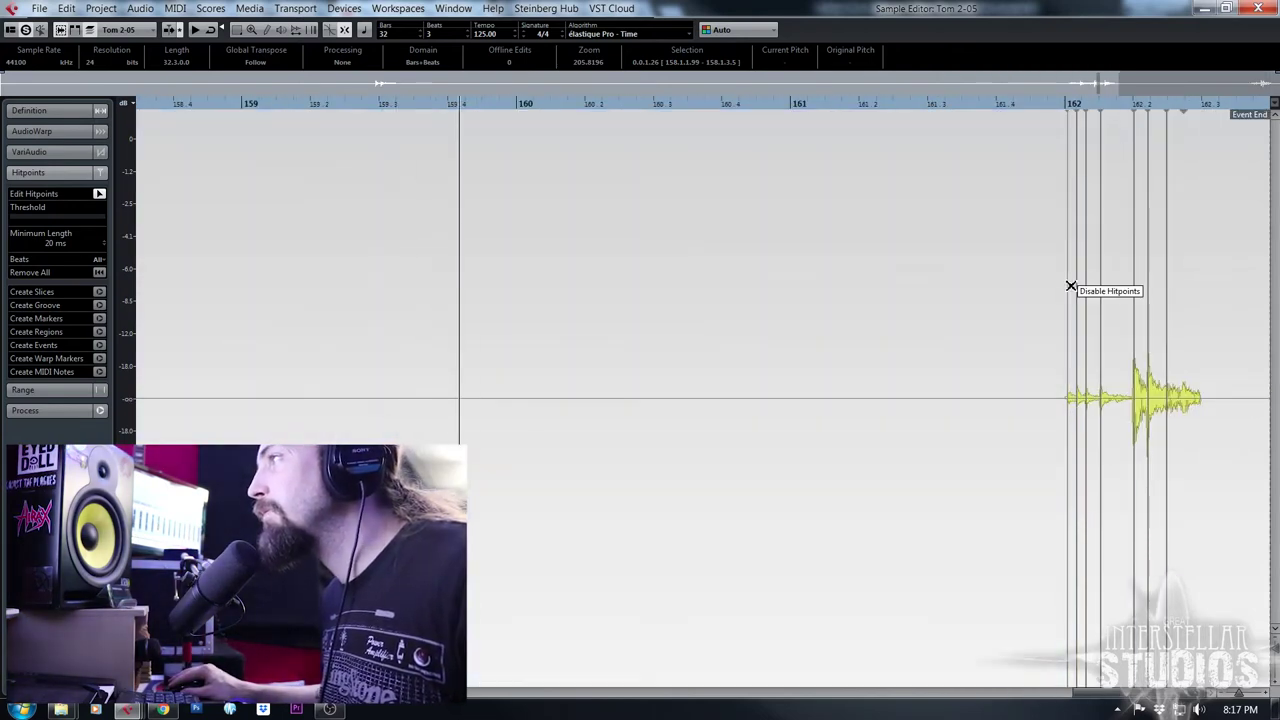
pyautogui.moveTo(1057, 286); pyautogui.dragTo(1110, 311)
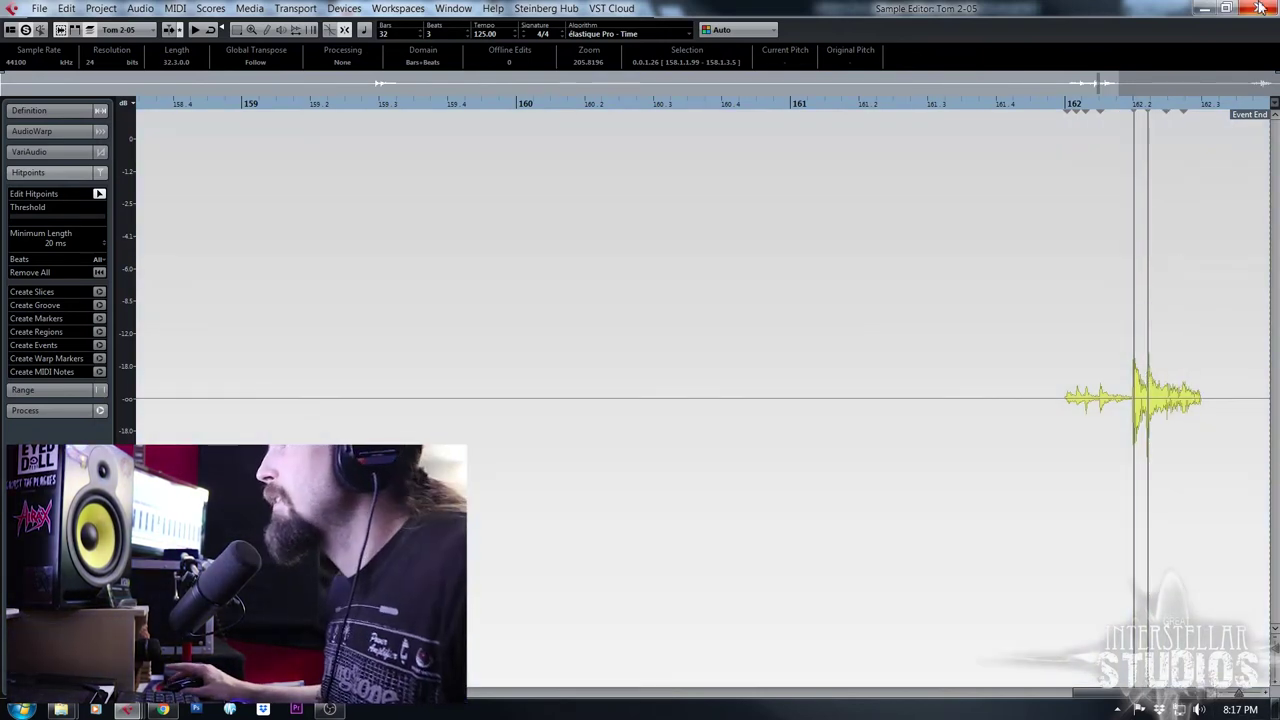
pyautogui.click(1258, 8)
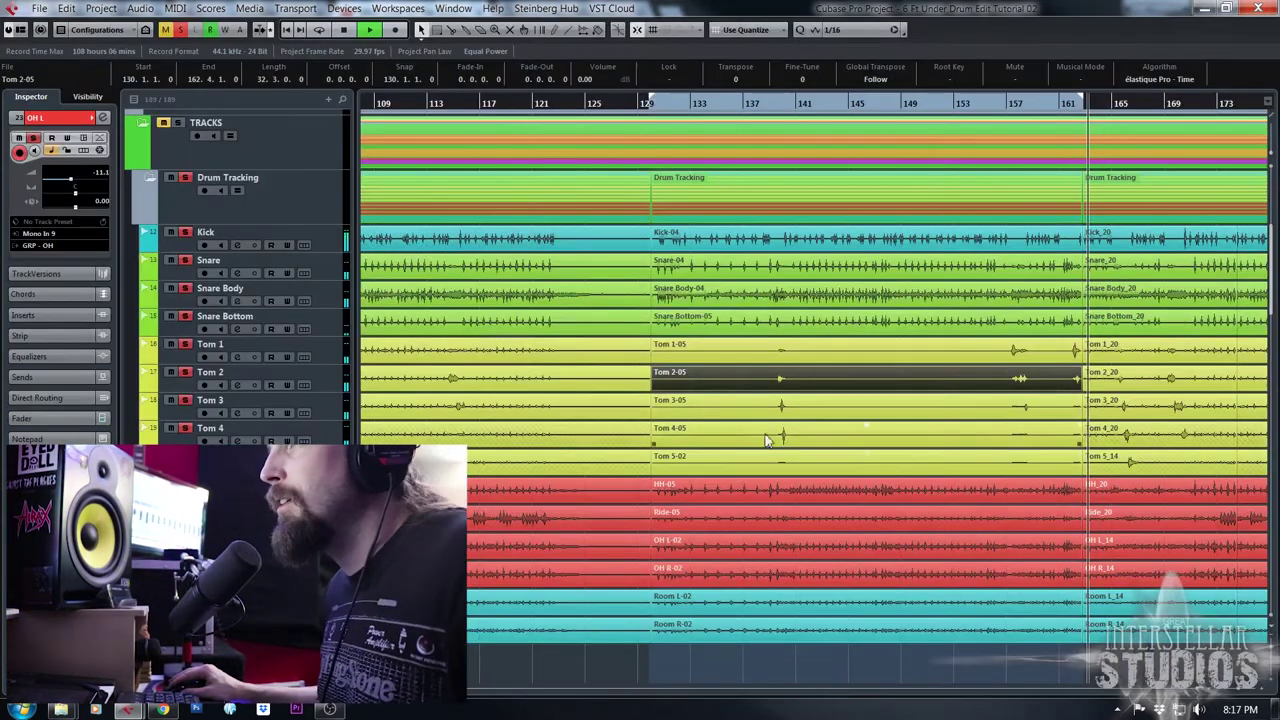
# Open the bounced Tom 3 event and disable its hitpoints around bars 139 to 140, keeping only the loud hit before bar 140
pyautogui.doubleClick(817, 412)
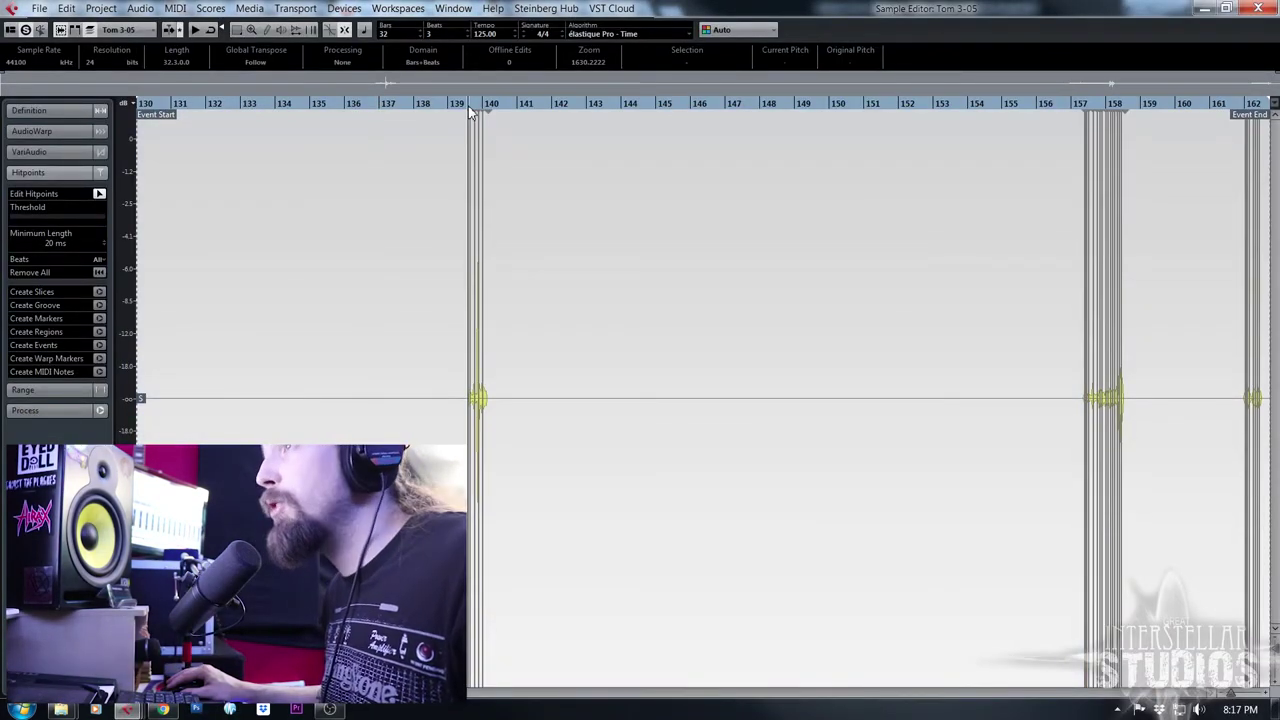
pyautogui.moveTo(469, 108); pyautogui.dragTo(470, 150)
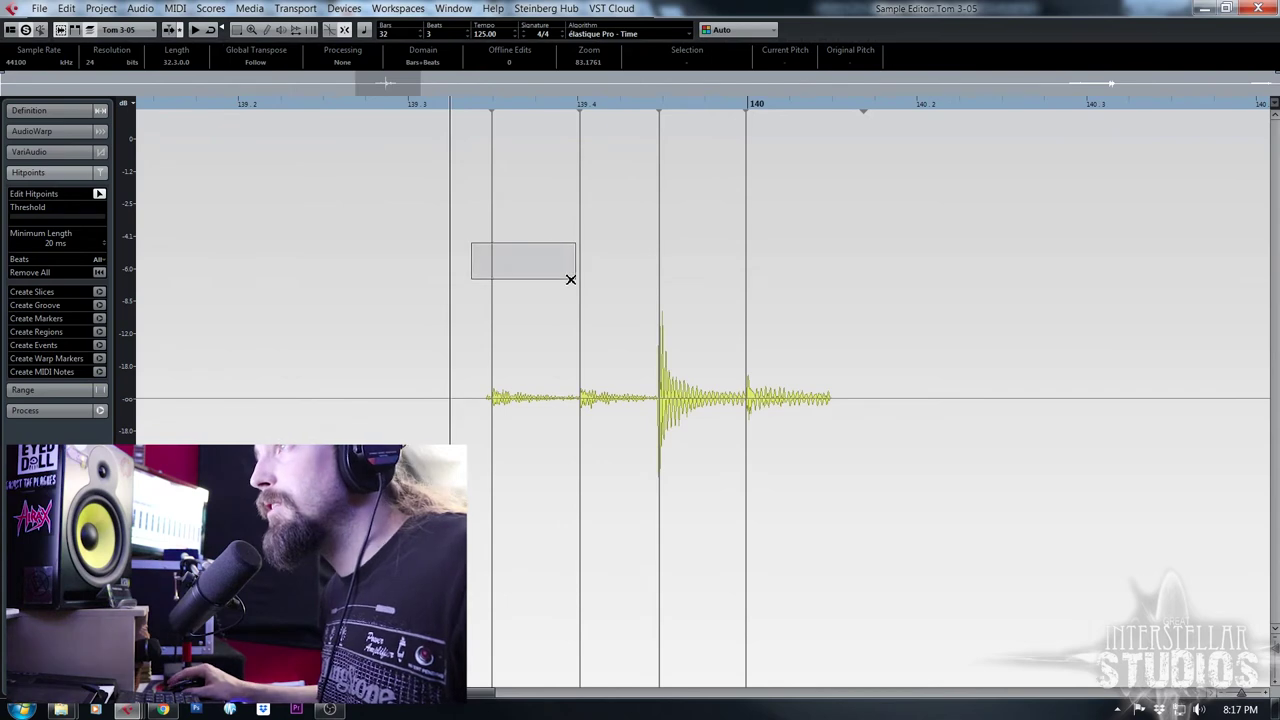
pyautogui.moveTo(571, 279); pyautogui.dragTo(590, 286)
pyautogui.moveTo(728, 300); pyautogui.dragTo(808, 322)
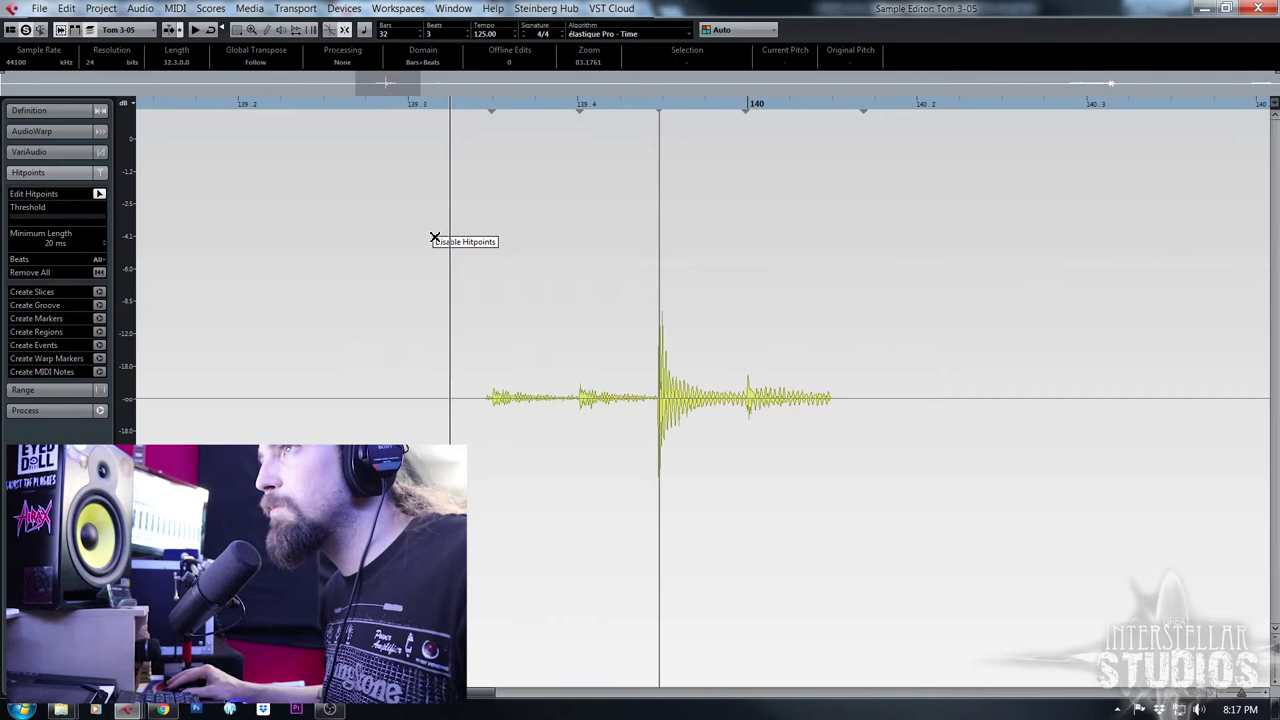
pyautogui.moveTo(360, 215)
pyautogui.mouseDown()
pyautogui.moveTo(512, 304)
pyautogui.moveTo(310, 298)
pyautogui.moveTo(490, 344)
pyautogui.moveTo(574, 340)
pyautogui.mouseUp()
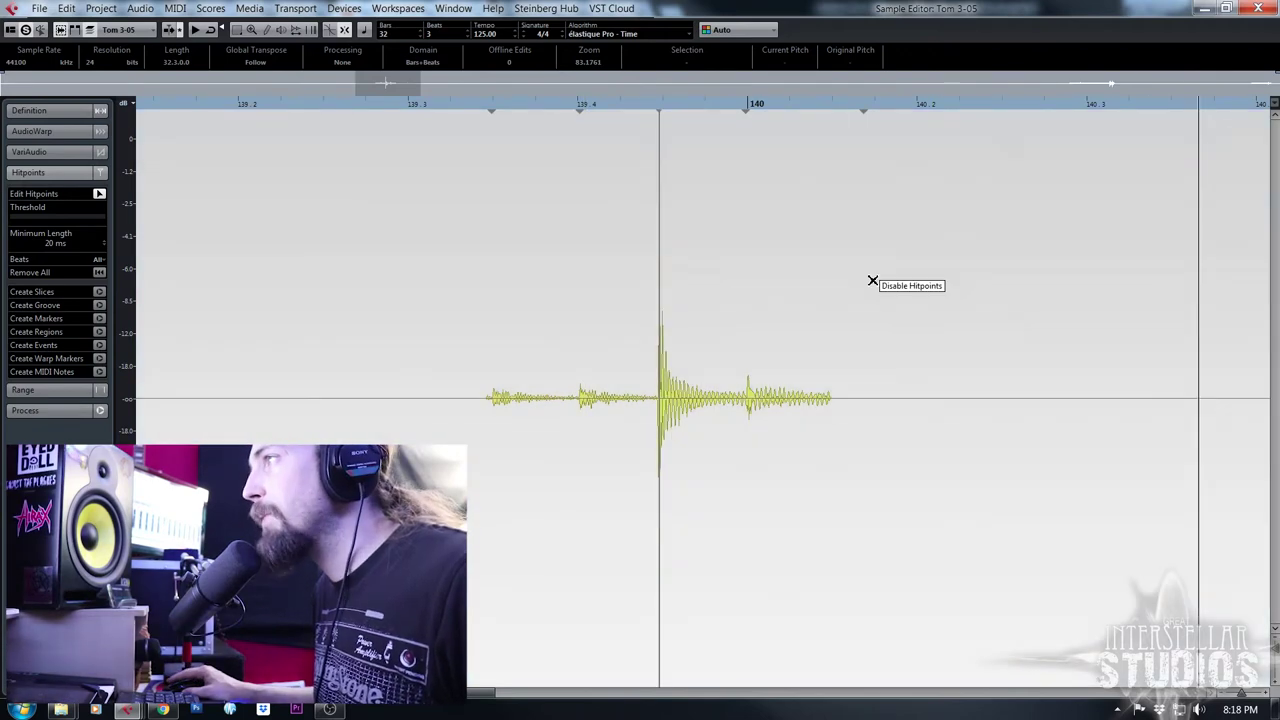
# Disable Tom 3's hitpoints from bar 157 up to the two loud hits near the end of the fill in bar 158
pyautogui.scroll(-4, 871, 283)
pyautogui.hscroll(2, 859, 314)
pyautogui.hscroll(5, 859, 314)
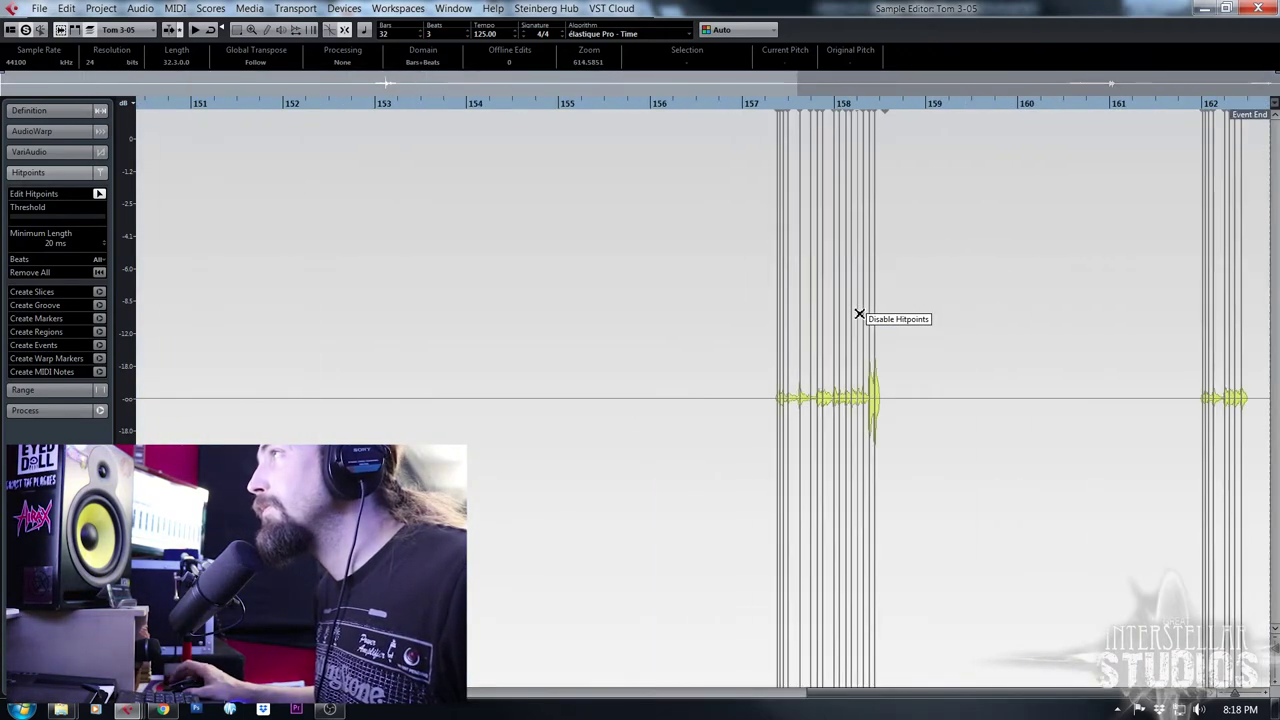
pyautogui.moveTo(748, 220); pyautogui.dragTo(863, 293)
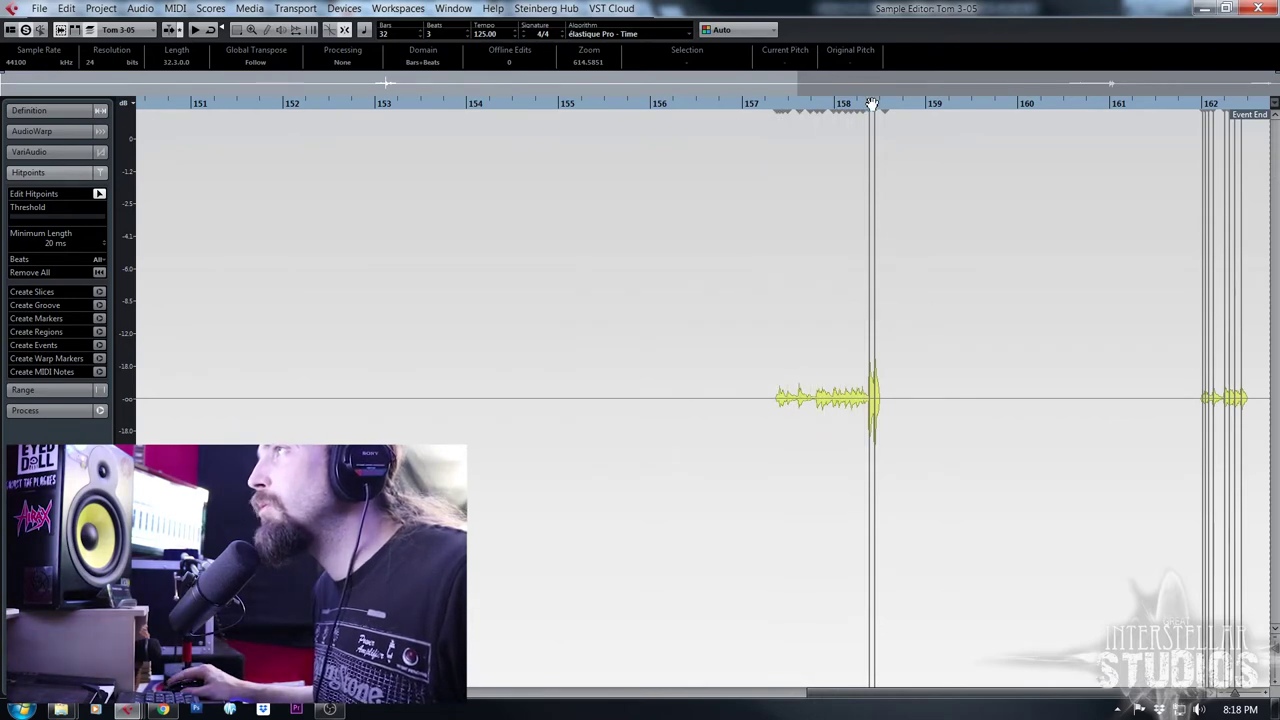
pyautogui.moveTo(868, 111); pyautogui.dragTo(870, 172)
pyautogui.moveTo(862, 111); pyautogui.dragTo(854, 60)
pyautogui.scroll(-2, 940, 381)
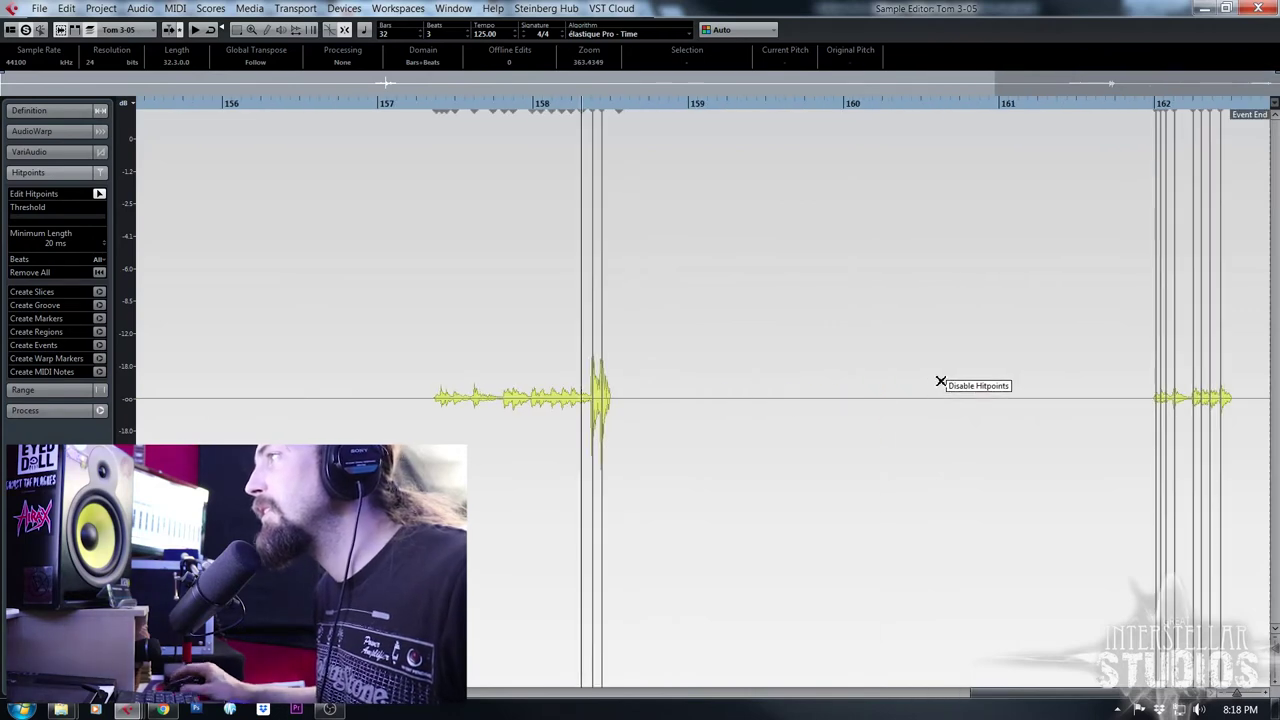
# Play back Tom 3 from just before bar 162, disable all its hitpoints in bar 162 and close the Sample Editor
pyautogui.moveTo(1136, 105); pyautogui.dragTo(1114, 106)
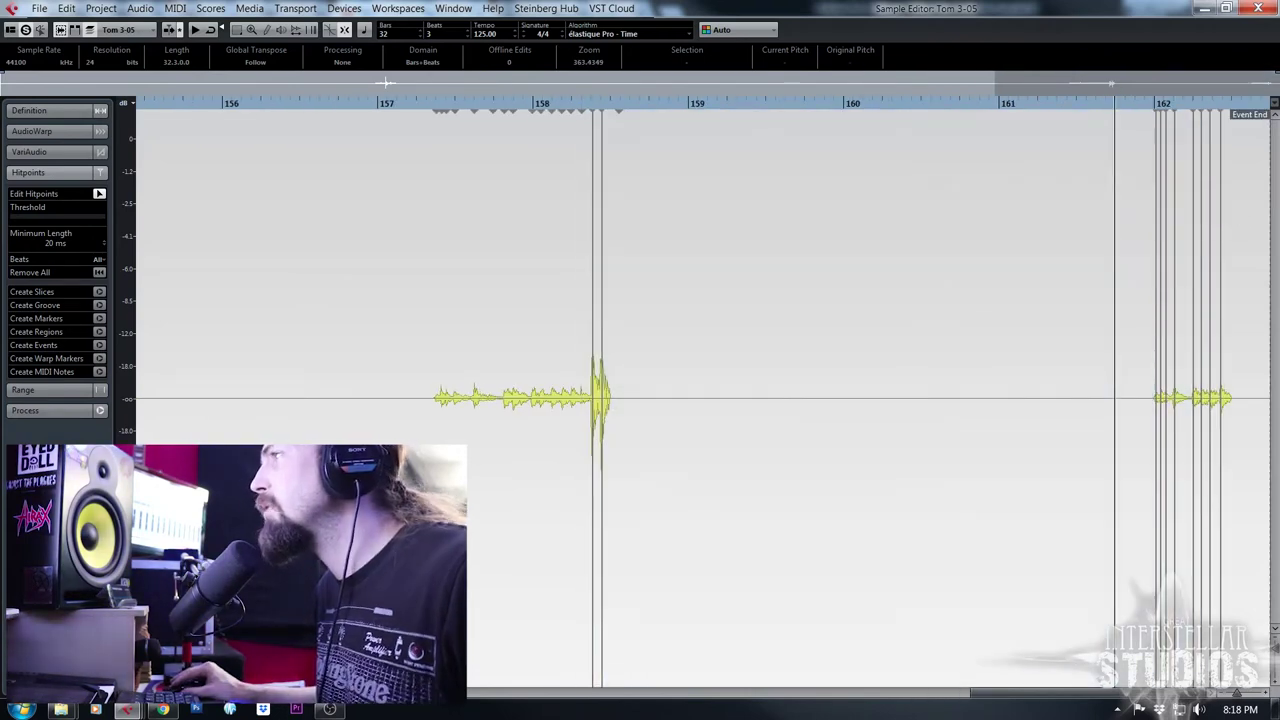
pyautogui.press('space')
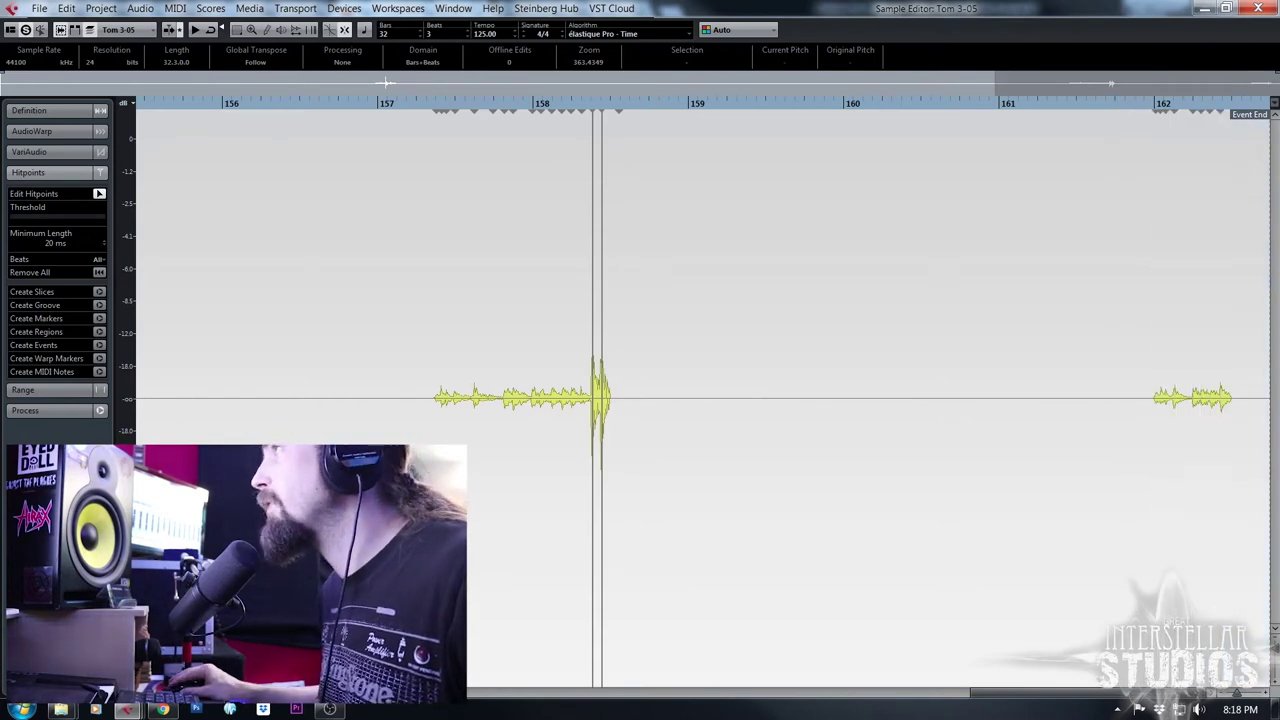
pyautogui.click(1257, 9)
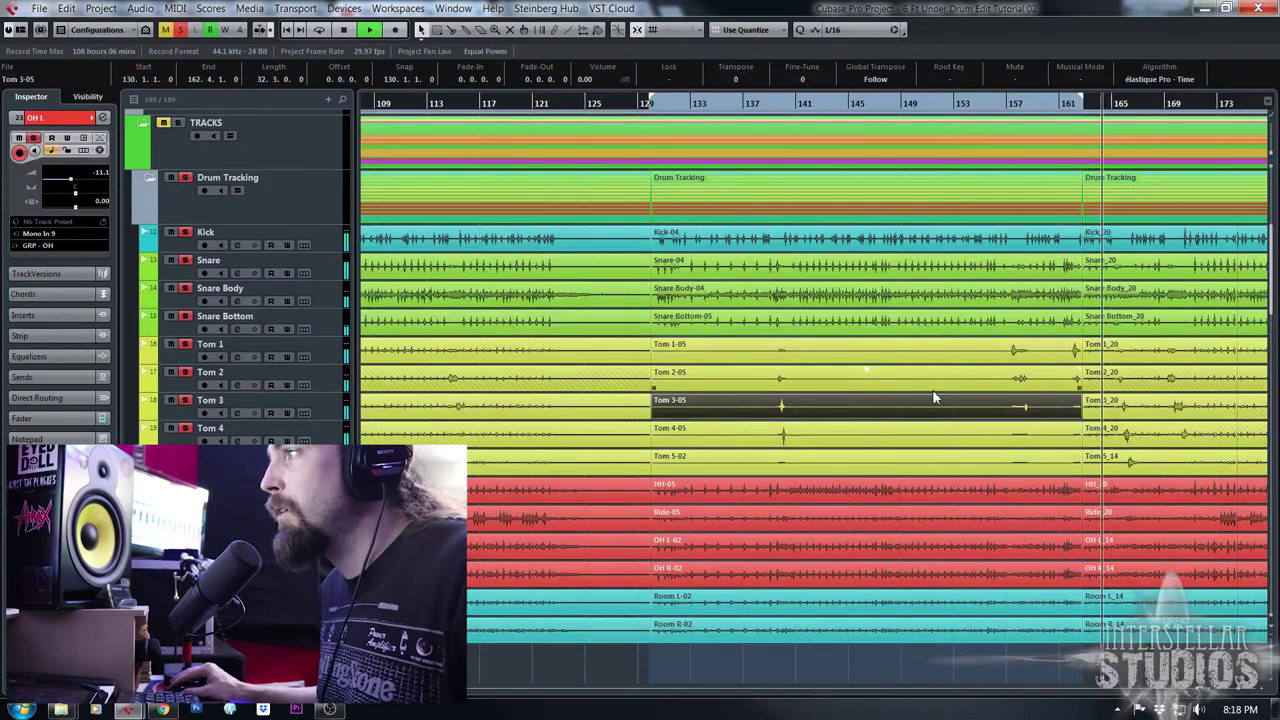
# Open the bounced Tom 4 event, disable all its hitpoints and restore one on the loud hit at bar 140
pyautogui.doubleClick(792, 443)
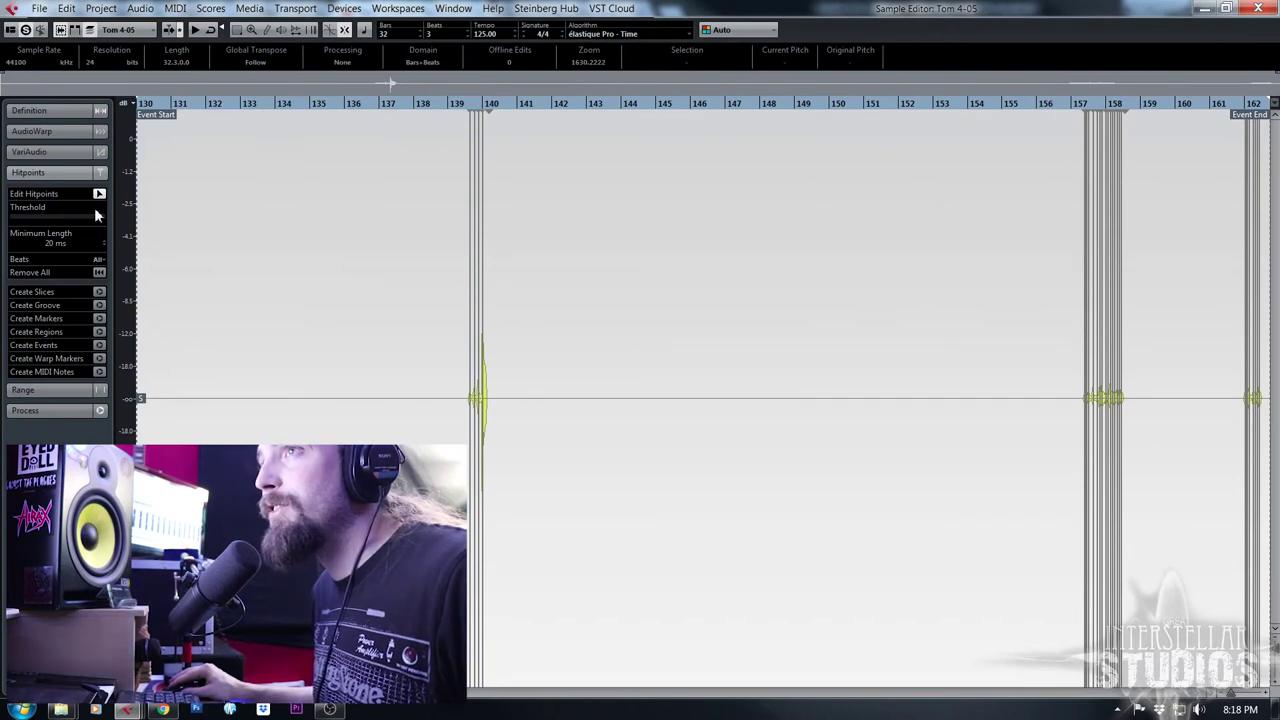
pyautogui.moveTo(143, 195); pyautogui.dragTo(1268, 388)
pyautogui.scroll(2, 491, 247)
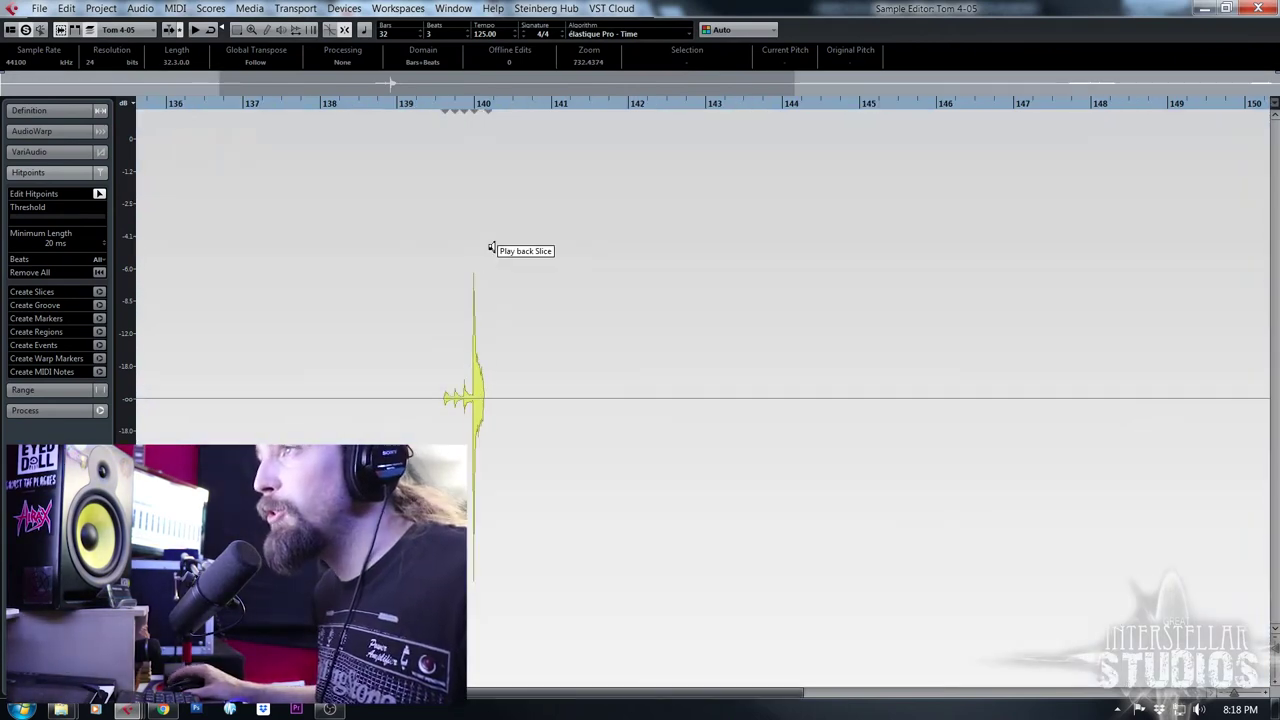
pyautogui.scroll(3, 491, 247)
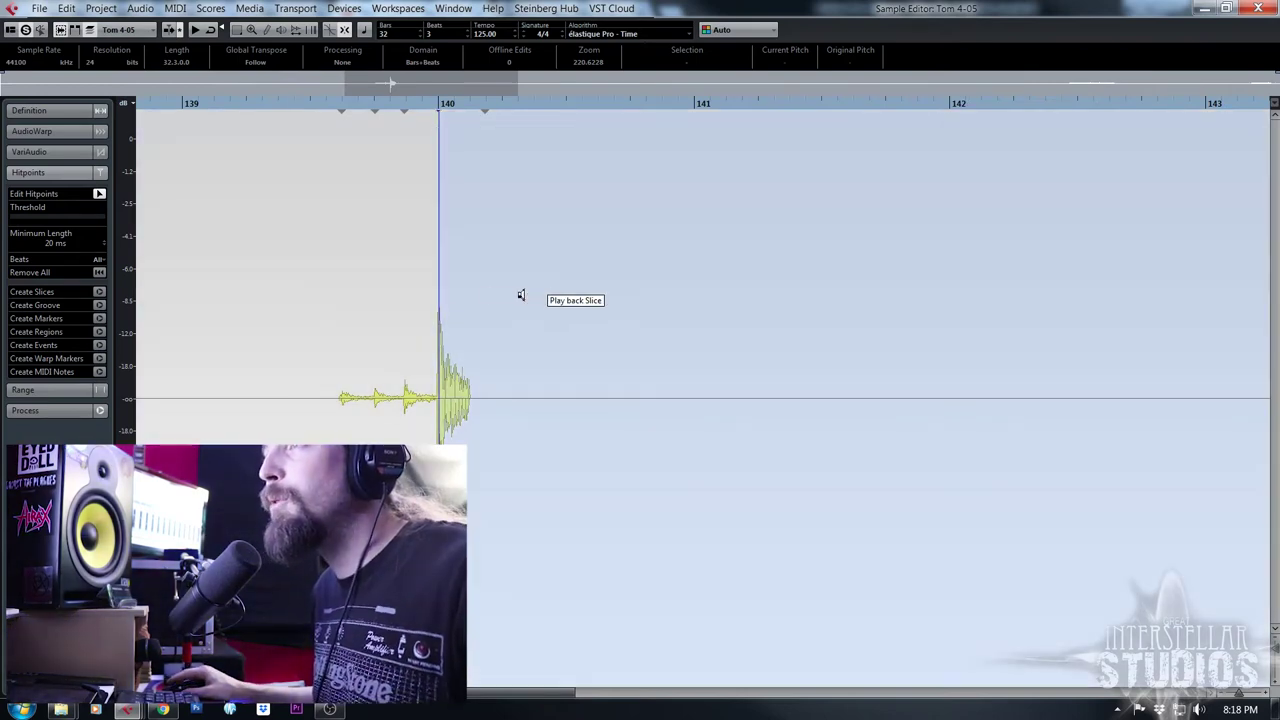
# Close the Sample Editor of the bounced Tom 4 event
pyautogui.scroll(-4, 668, 348)
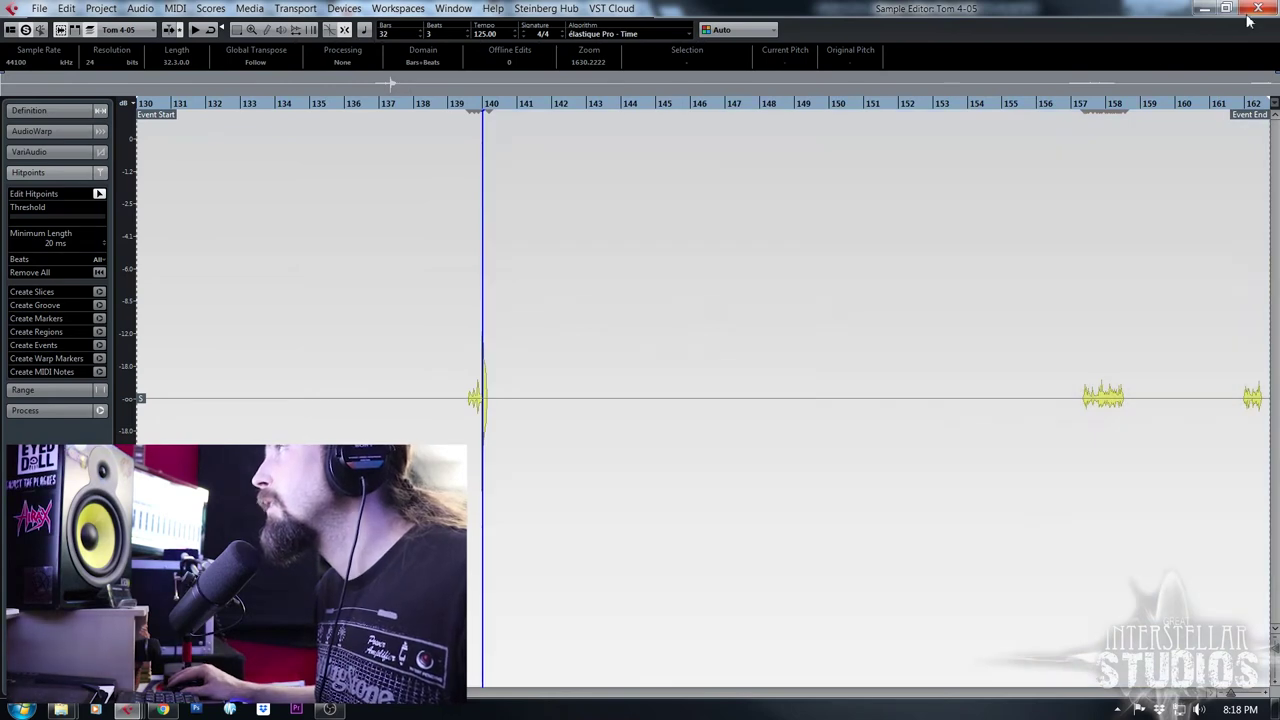
pyautogui.click(1257, 8)
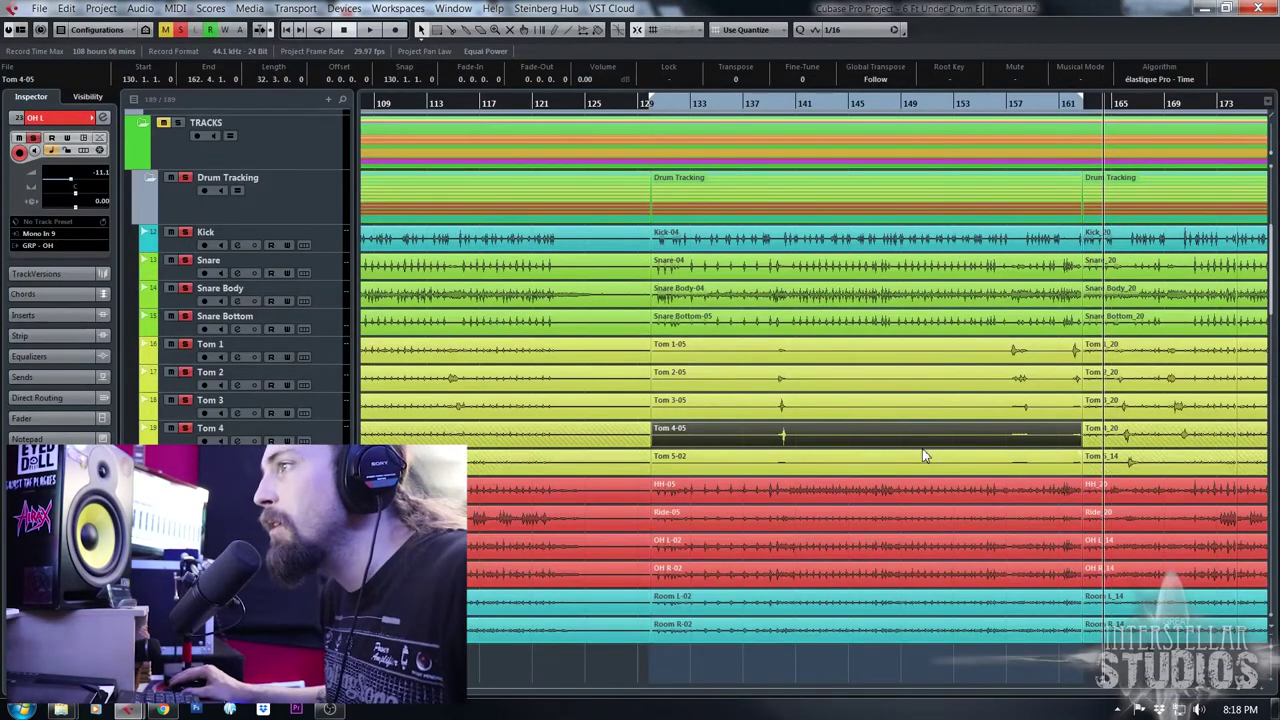
pyautogui.click(878, 485)
pyautogui.click(881, 512)
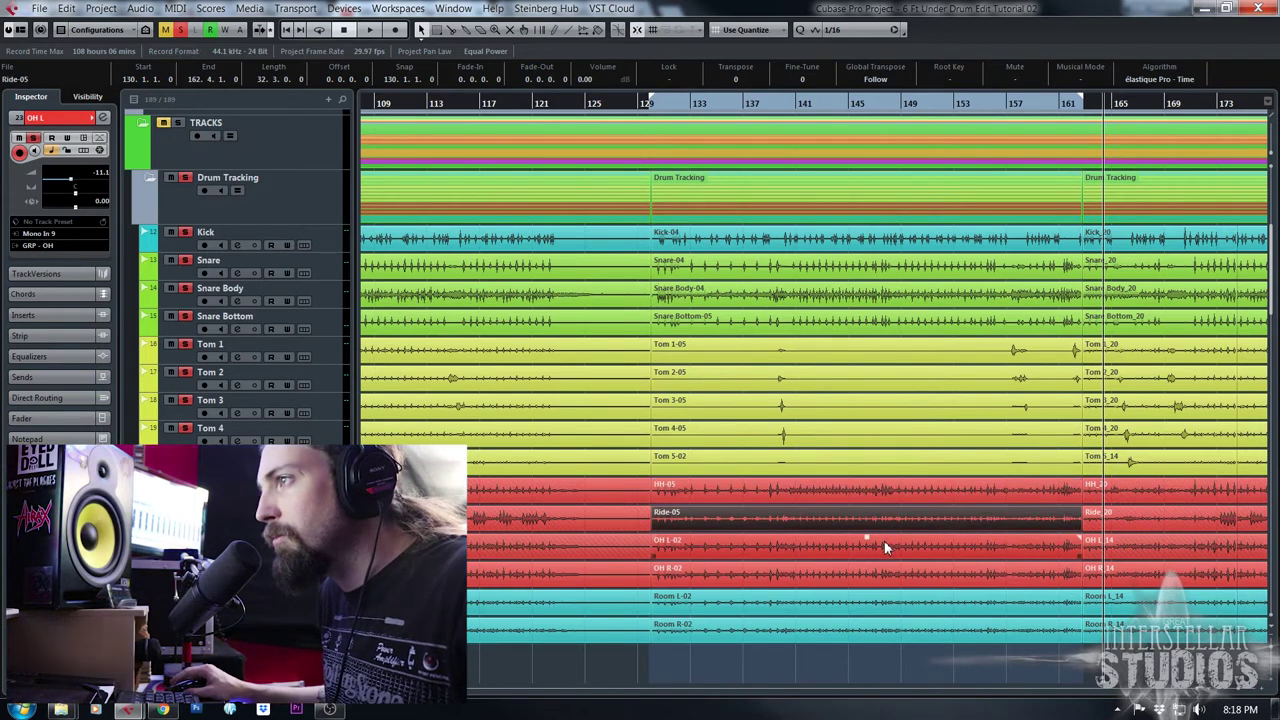
pyautogui.click(884, 542)
pyautogui.click(885, 494)
pyautogui.click(888, 514)
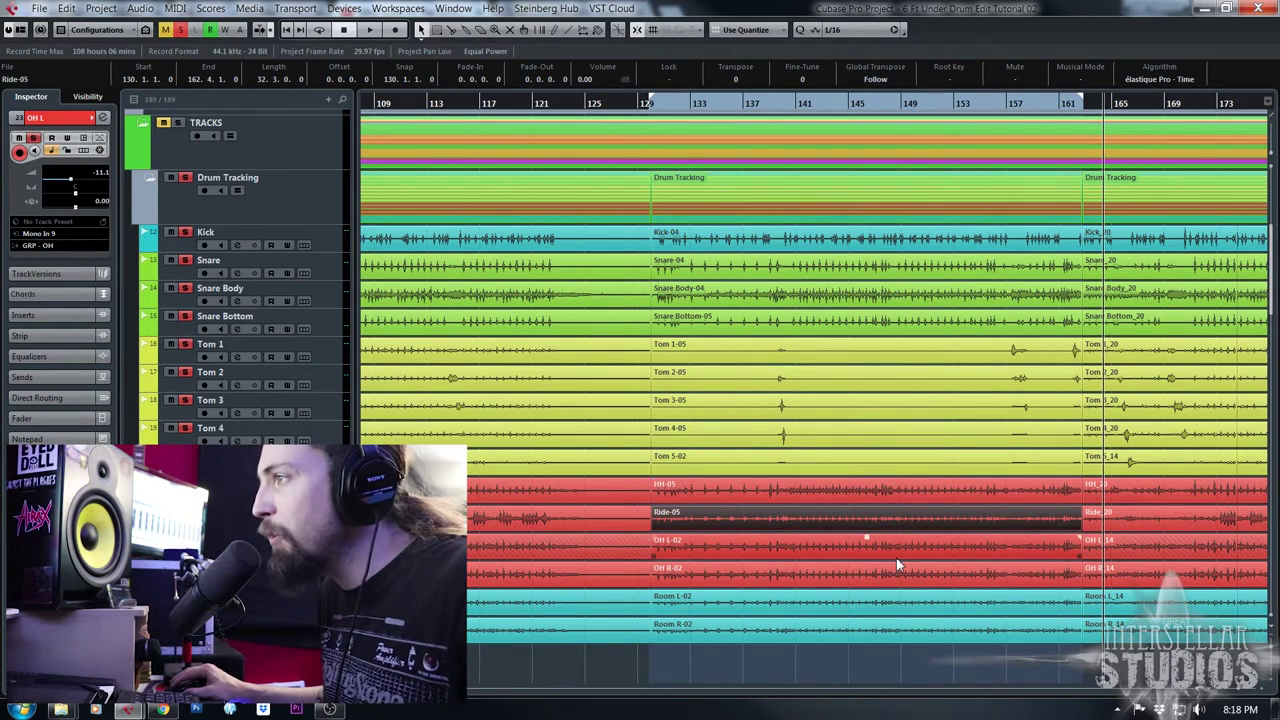
pyautogui.click(896, 557)
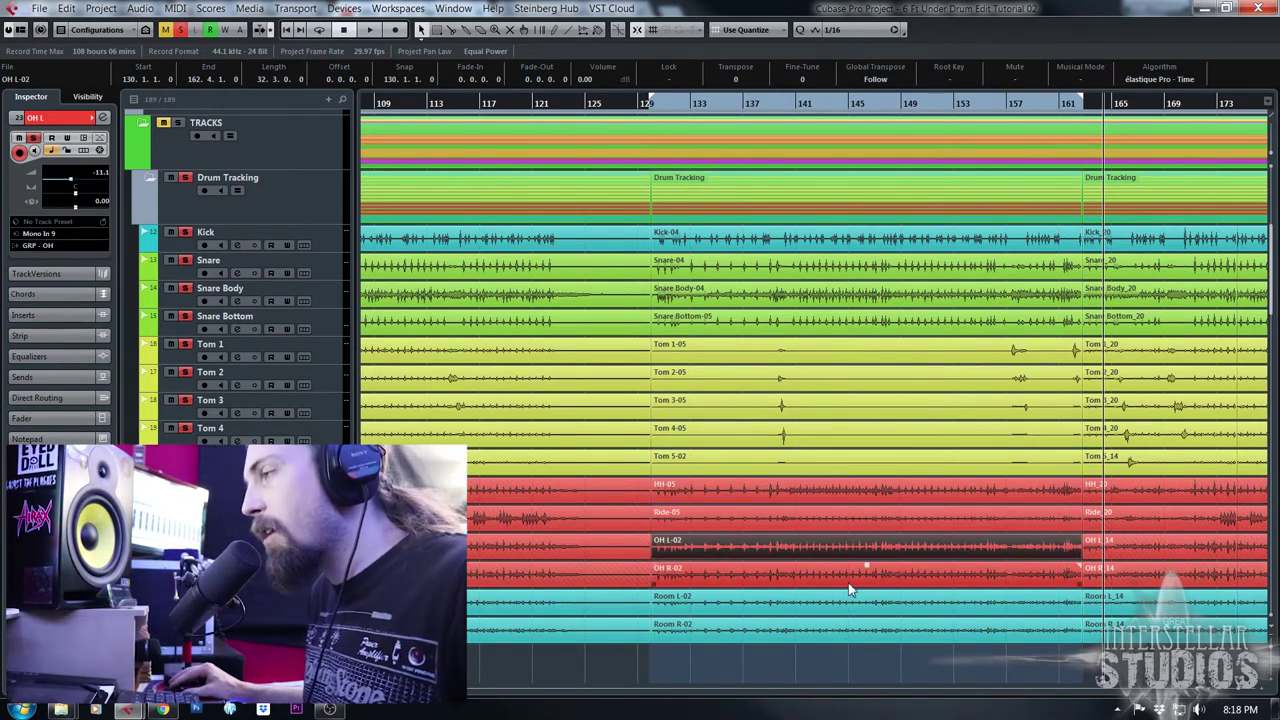
pyautogui.click(847, 584)
pyautogui.click(860, 593)
pyautogui.click(871, 637)
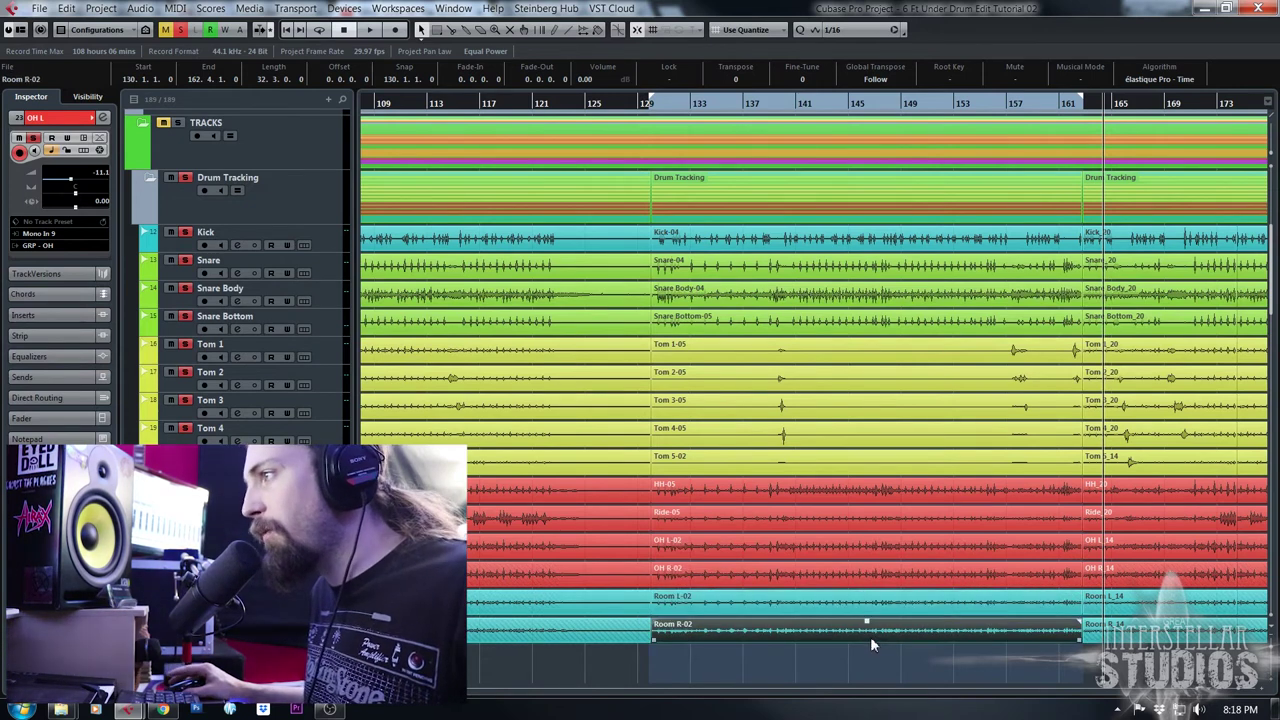
pyautogui.click(872, 611)
pyautogui.click(880, 582)
pyautogui.click(896, 540)
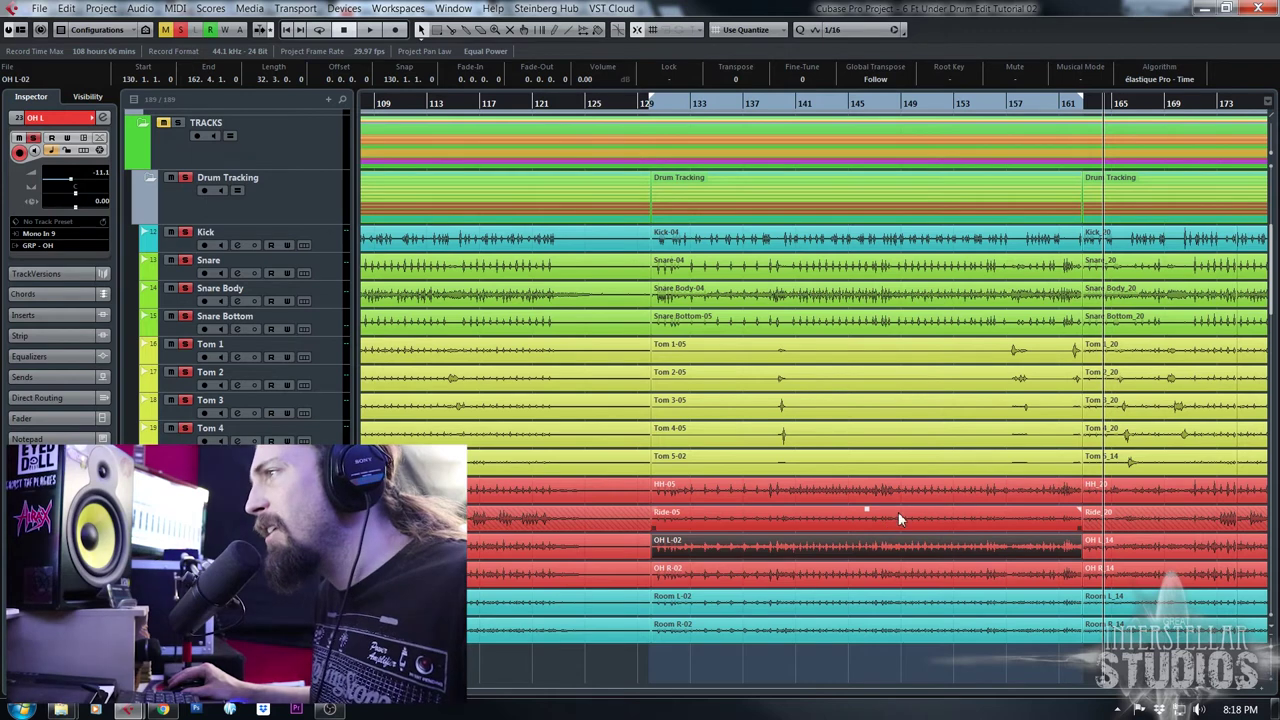
pyautogui.click(899, 516)
pyautogui.click(903, 488)
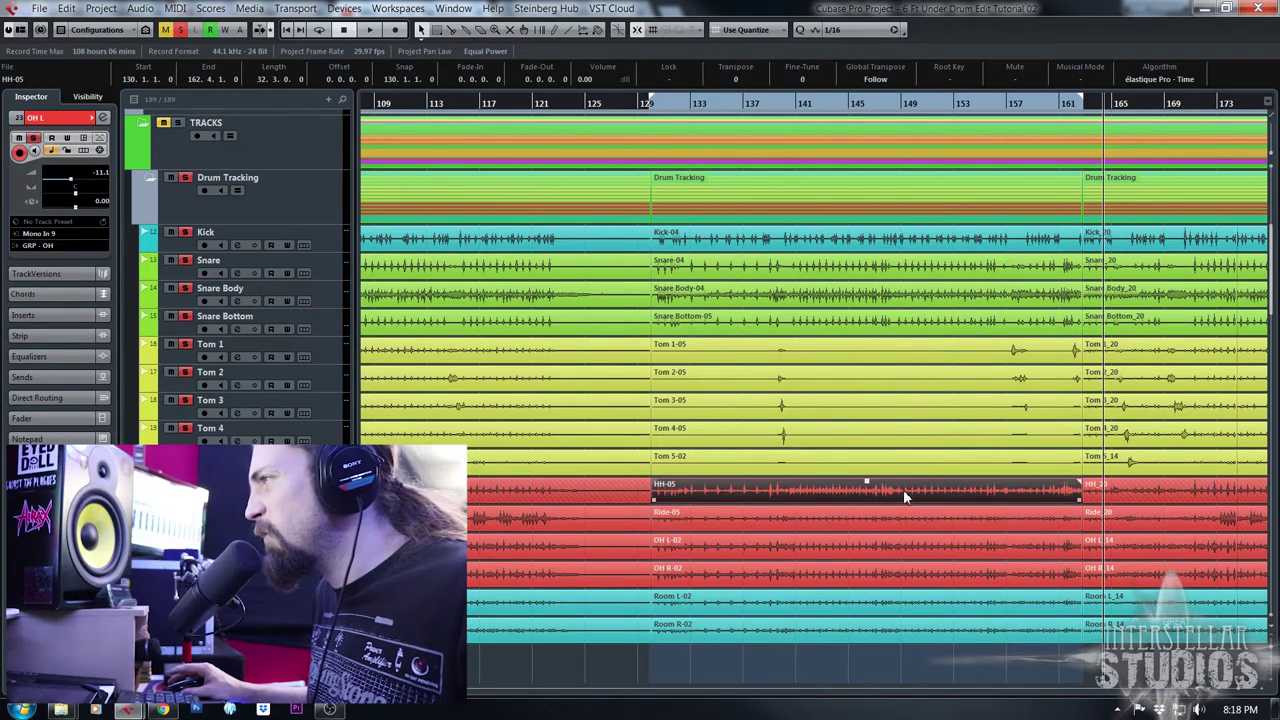
pyautogui.click(800, 405)
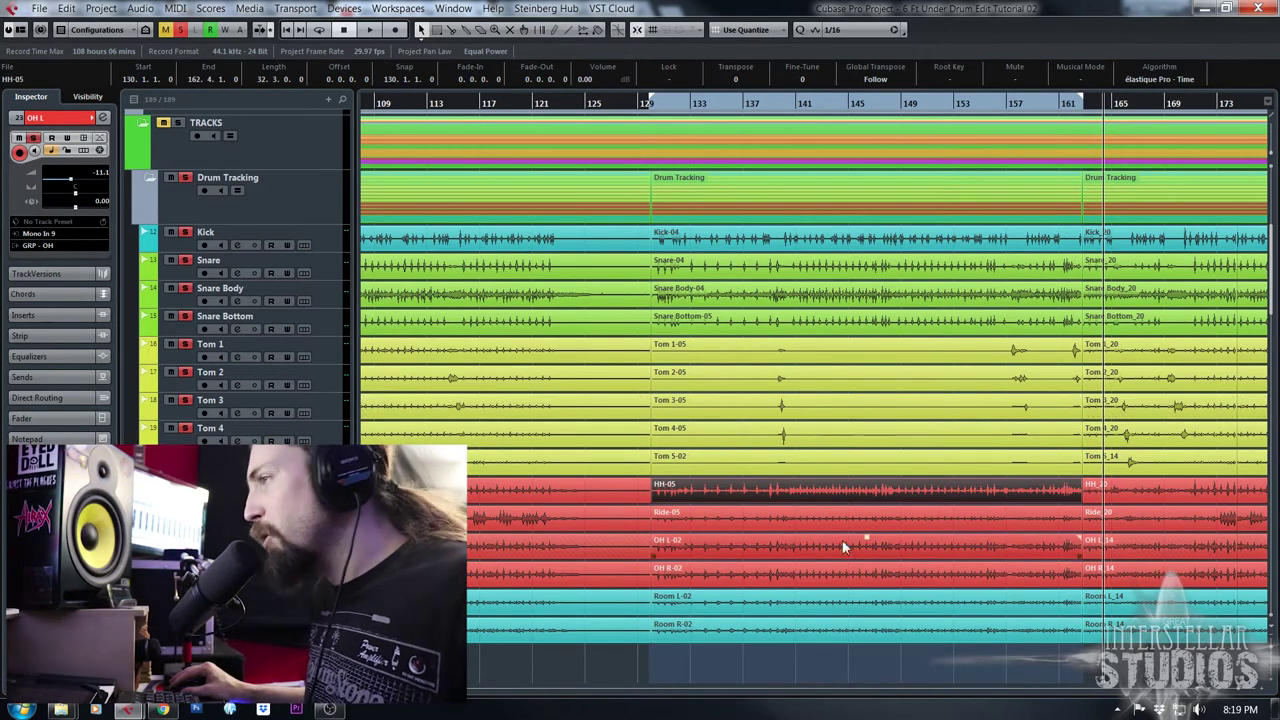
pyautogui.click(716, 245)
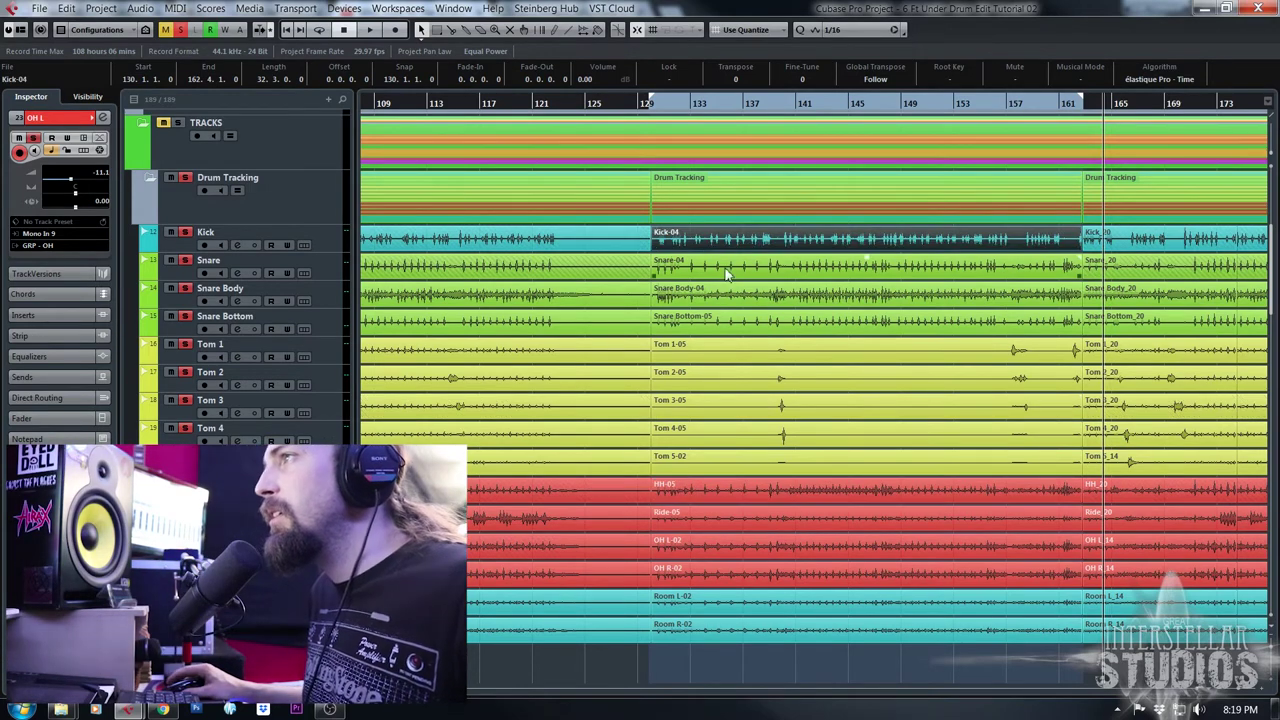
pyautogui.click(725, 276)
pyautogui.click(741, 302)
pyautogui.click(765, 326)
pyautogui.click(790, 350)
pyautogui.click(815, 404)
pyautogui.click(828, 375)
pyautogui.click(830, 432)
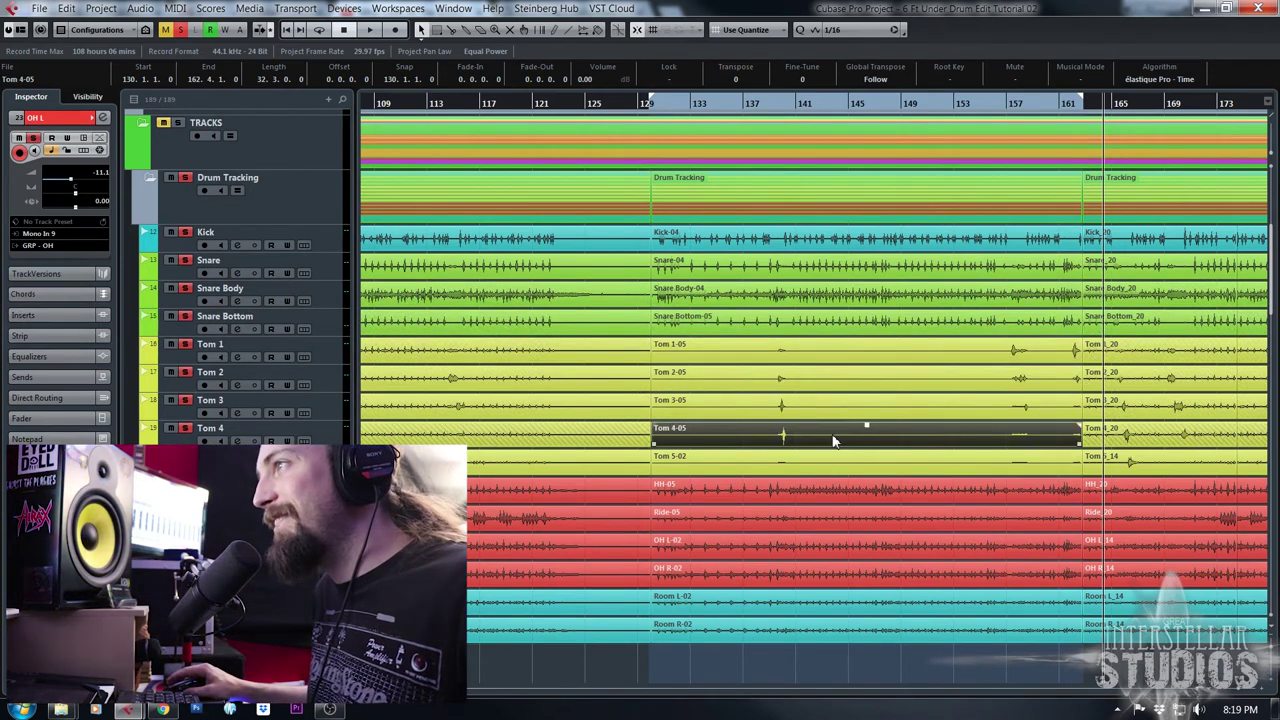
pyautogui.click(830, 400)
pyautogui.click(826, 465)
pyautogui.click(822, 494)
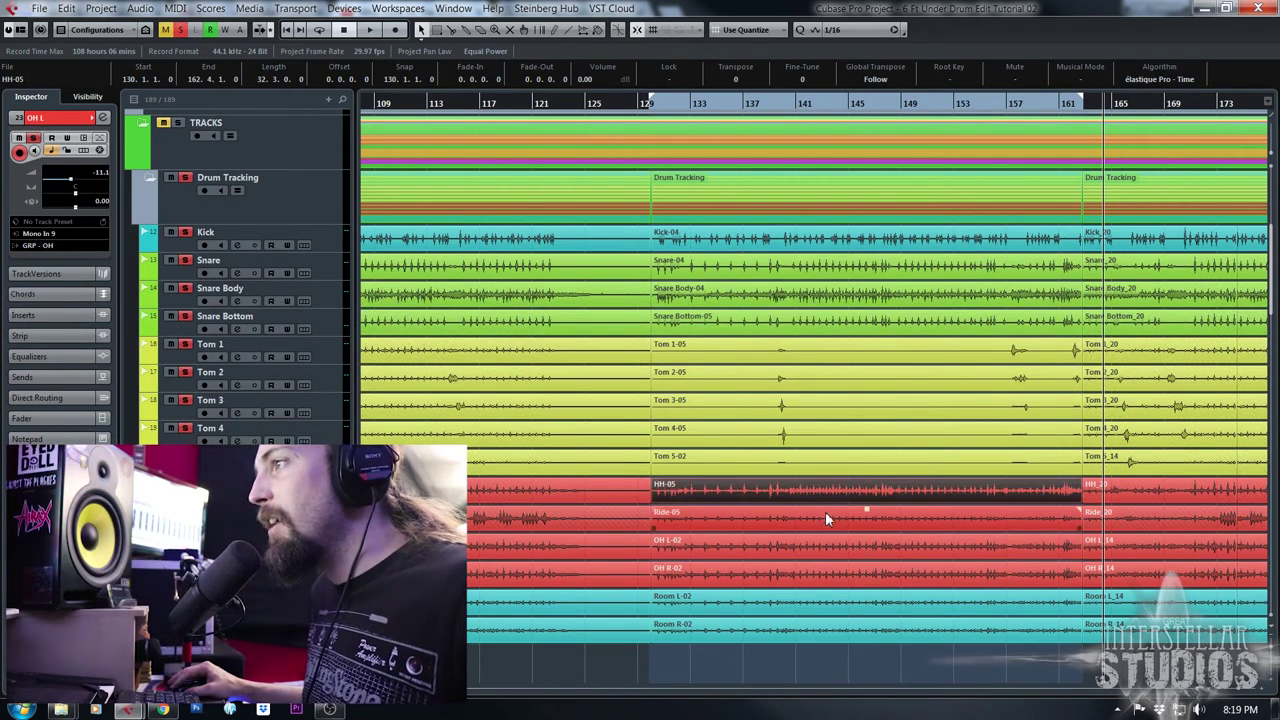
pyautogui.click(825, 512)
pyautogui.click(827, 542)
pyautogui.click(824, 586)
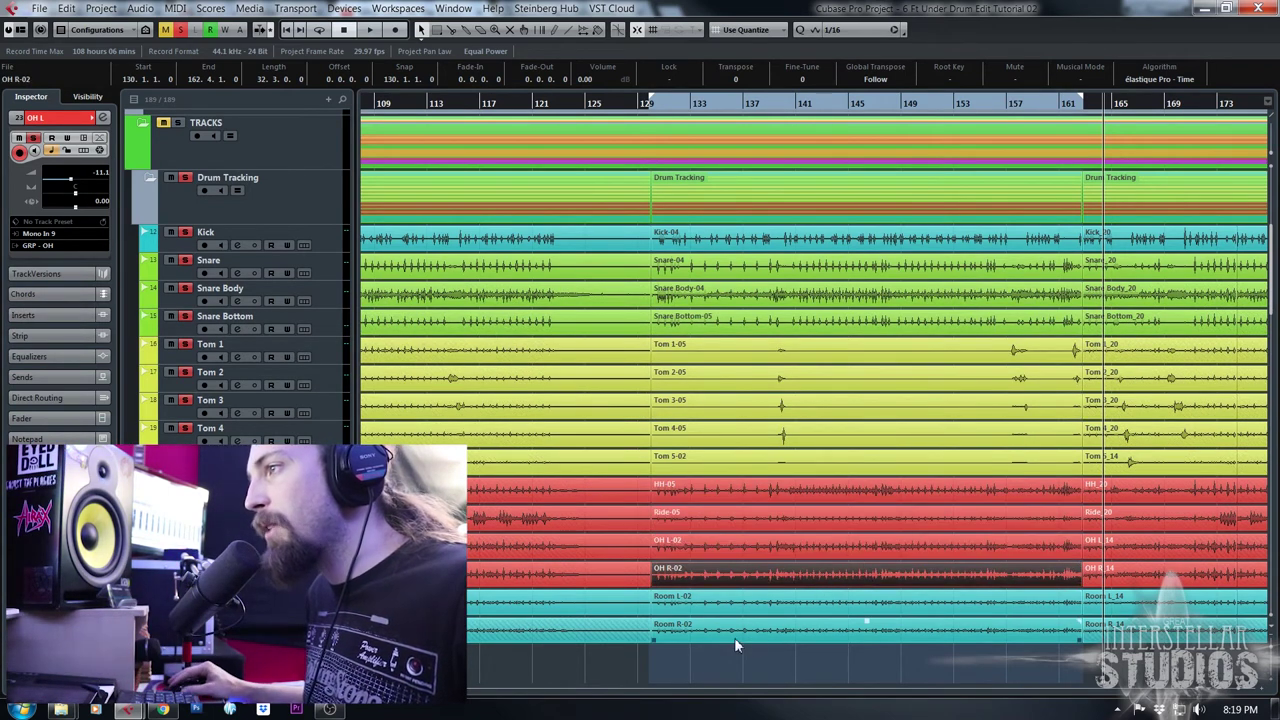
pyautogui.click(790, 602)
pyautogui.click(801, 632)
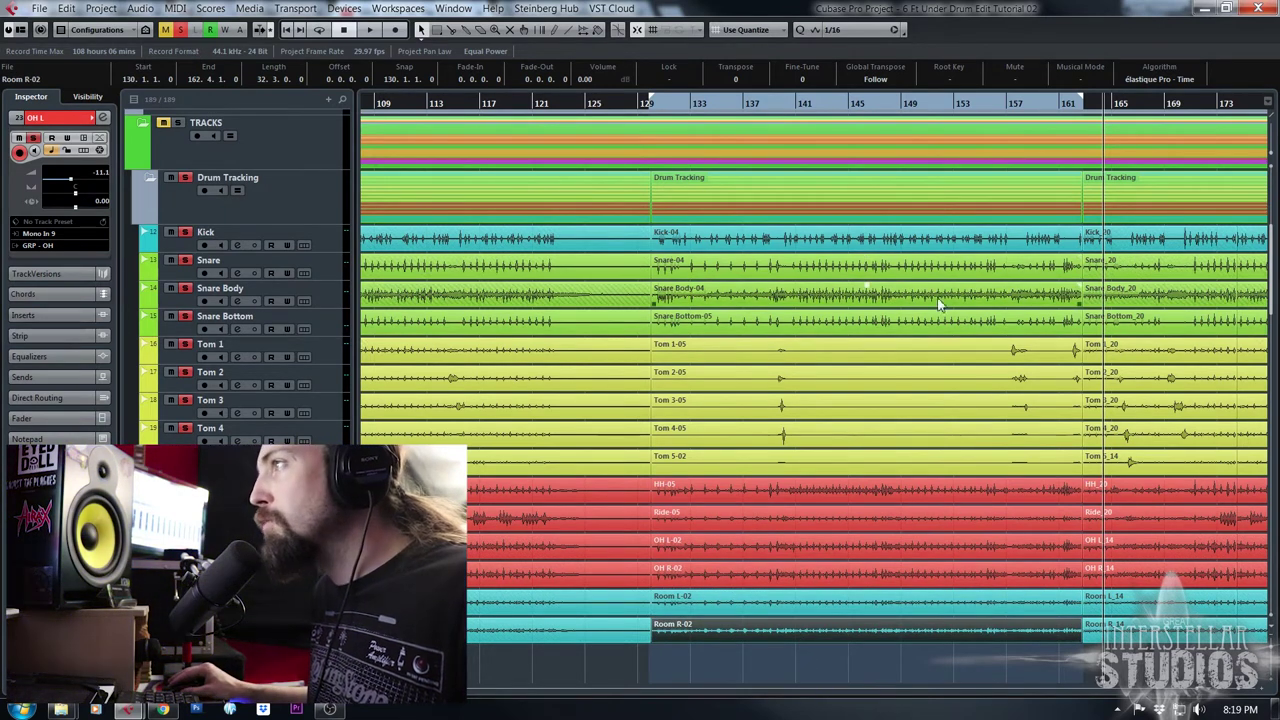
# Move the playhead to about bar 130, select the Kick event there and enable group editing on the Drum Tracking folder
pyautogui.click(664, 106)
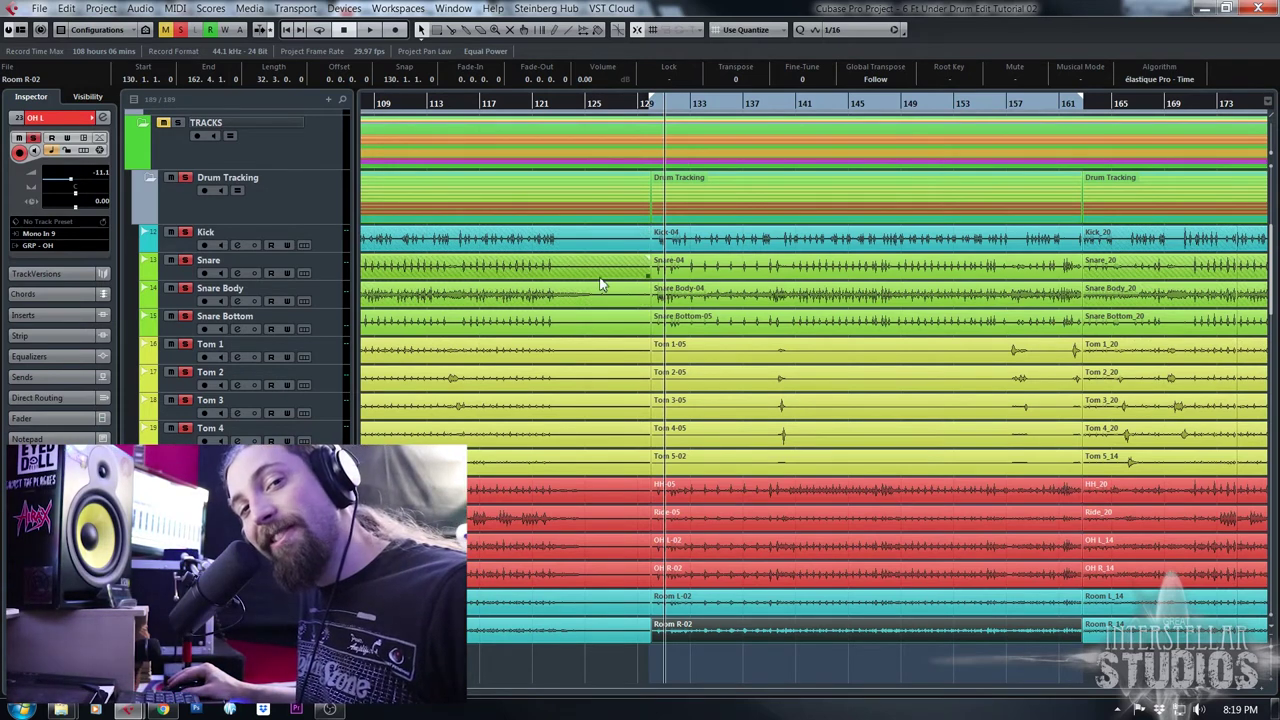
pyautogui.click(651, 104)
pyautogui.click(723, 234)
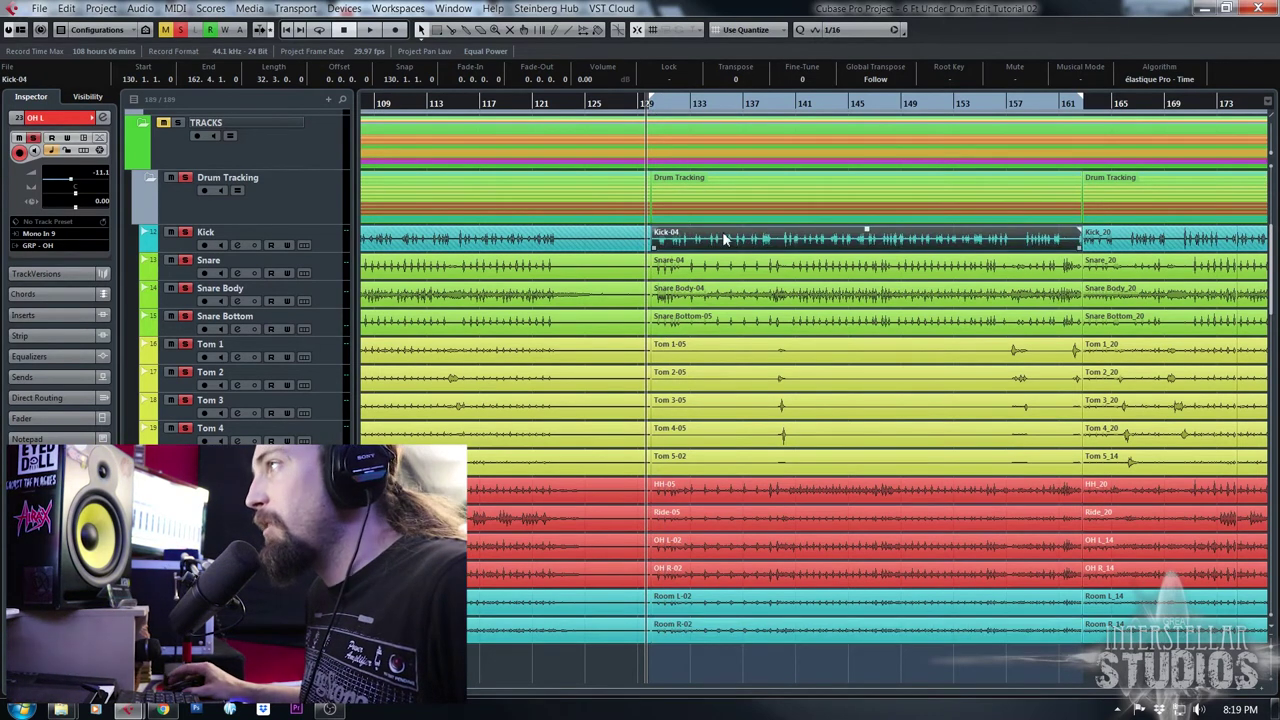
pyautogui.click(236, 192)
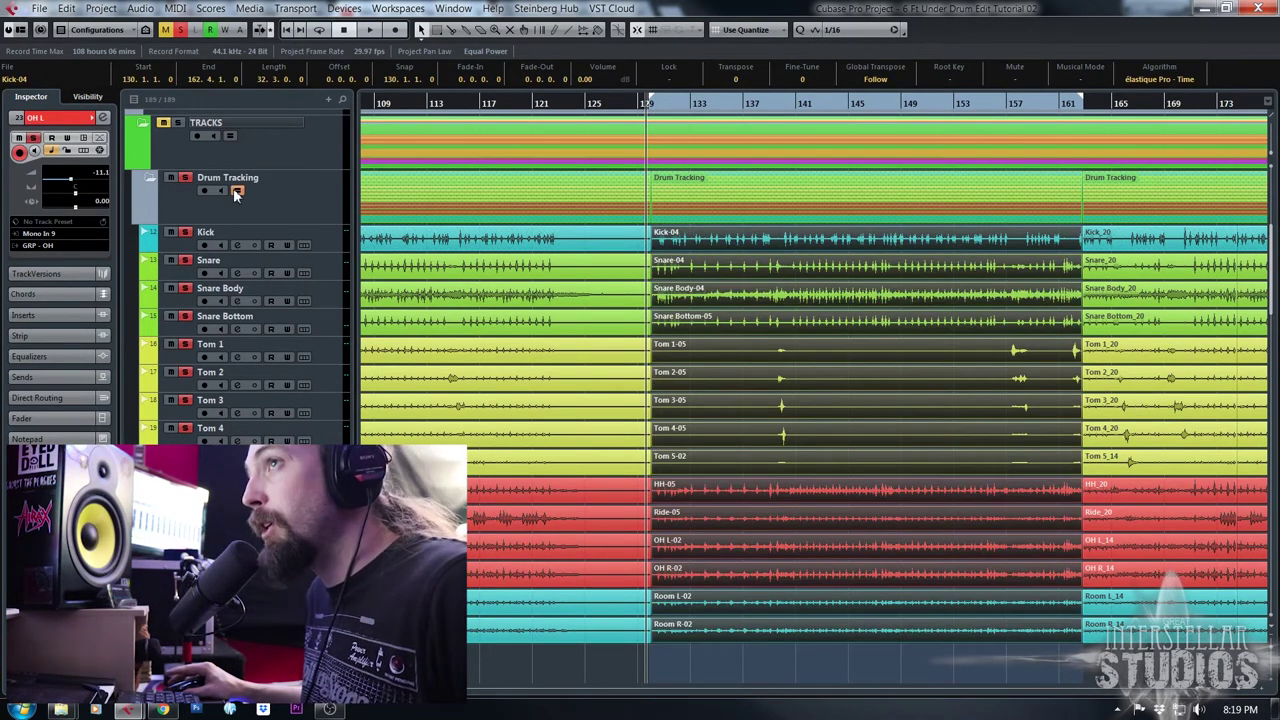
# Open the Quantize Panel and clear the slice priorities of Kick and Snare Body, leaving Snare as the only hitpoint track
pyautogui.click(903, 34)
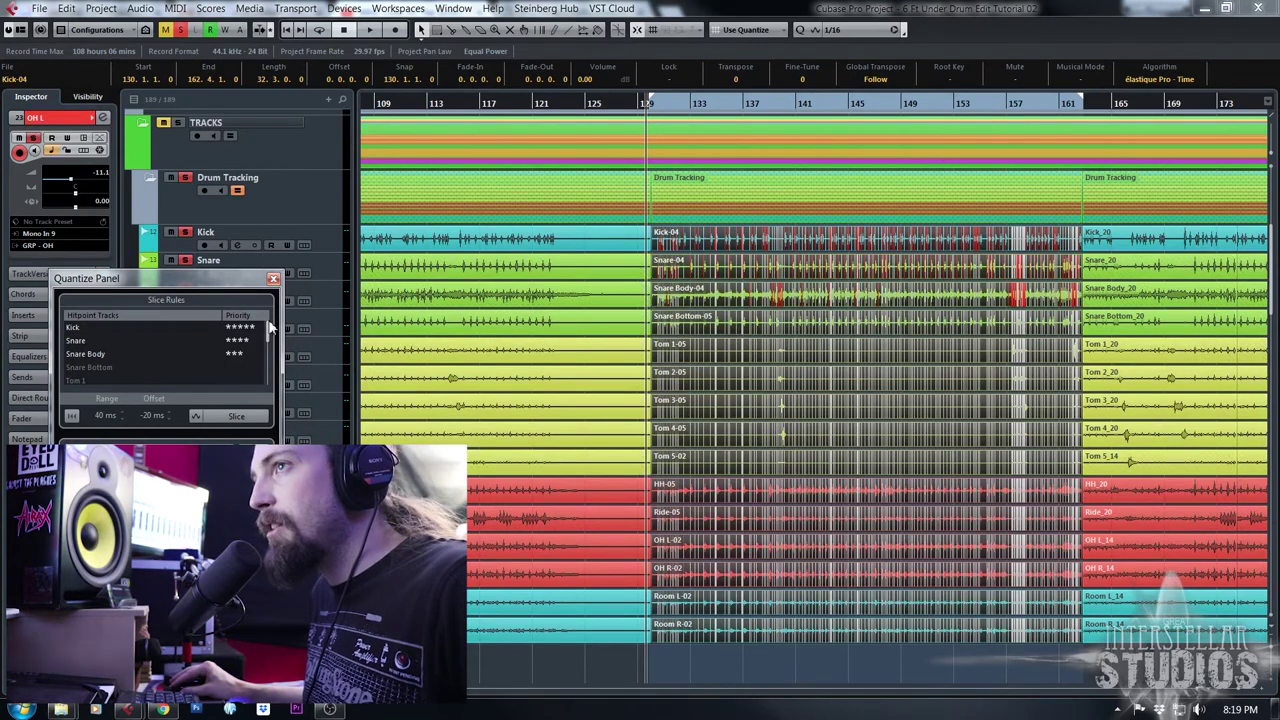
pyautogui.moveTo(255, 326); pyautogui.dragTo(178, 333)
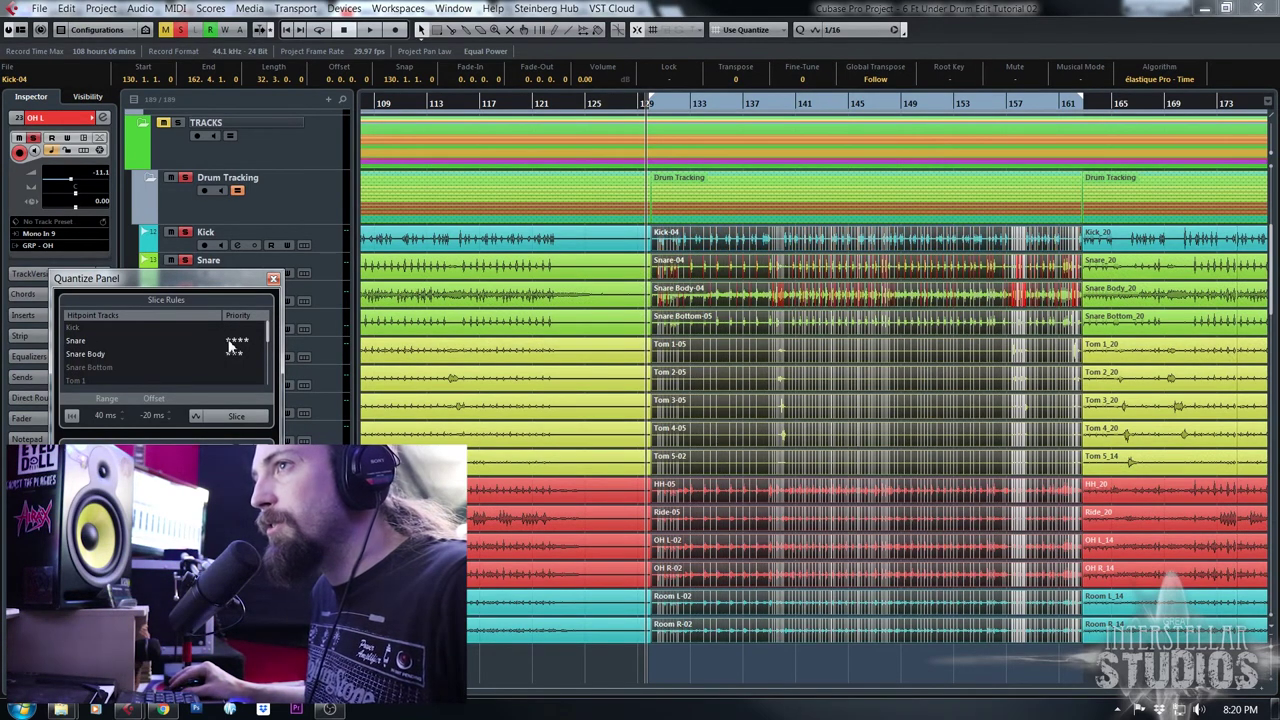
pyautogui.moveTo(241, 352); pyautogui.dragTo(179, 356)
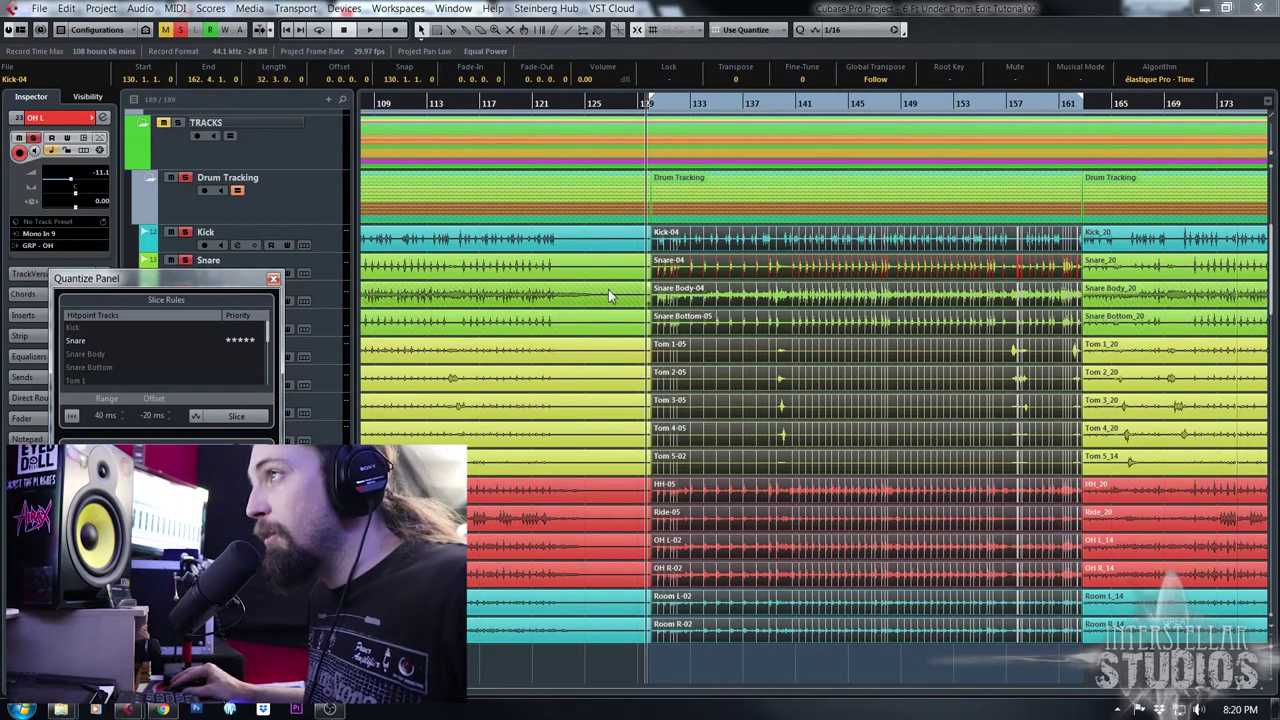
pyautogui.click(838, 288)
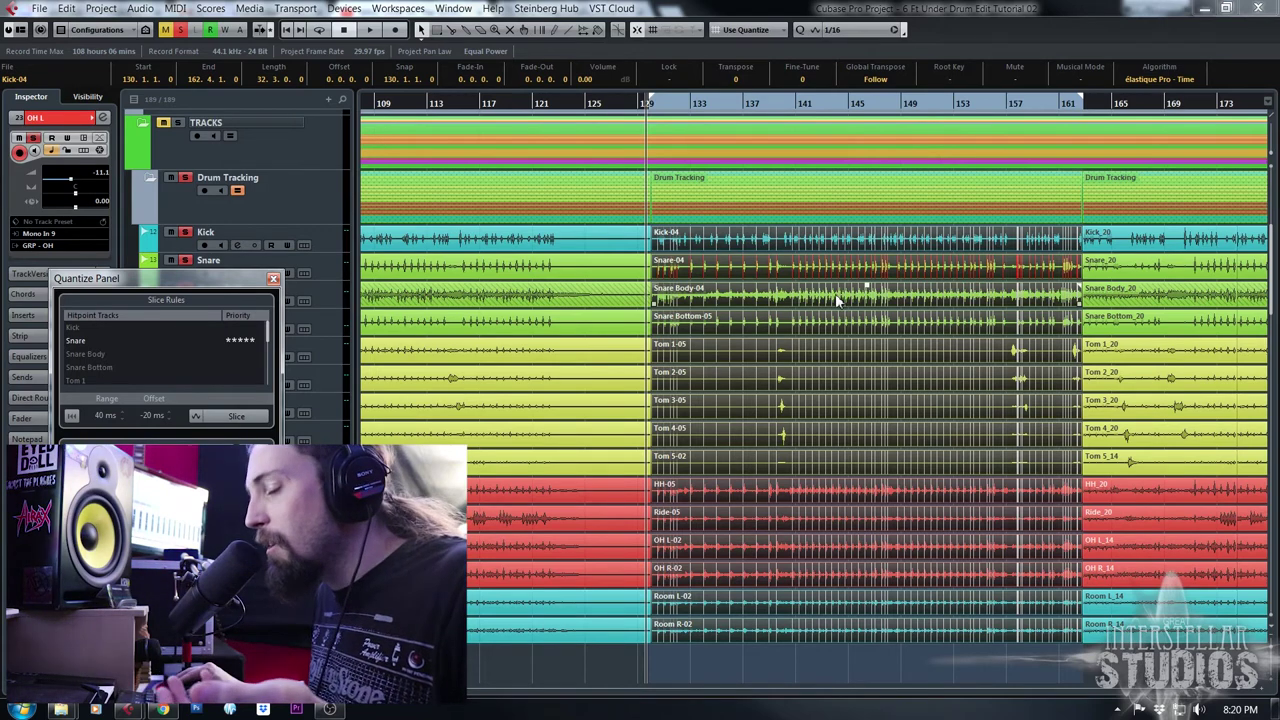
pyautogui.click(812, 278)
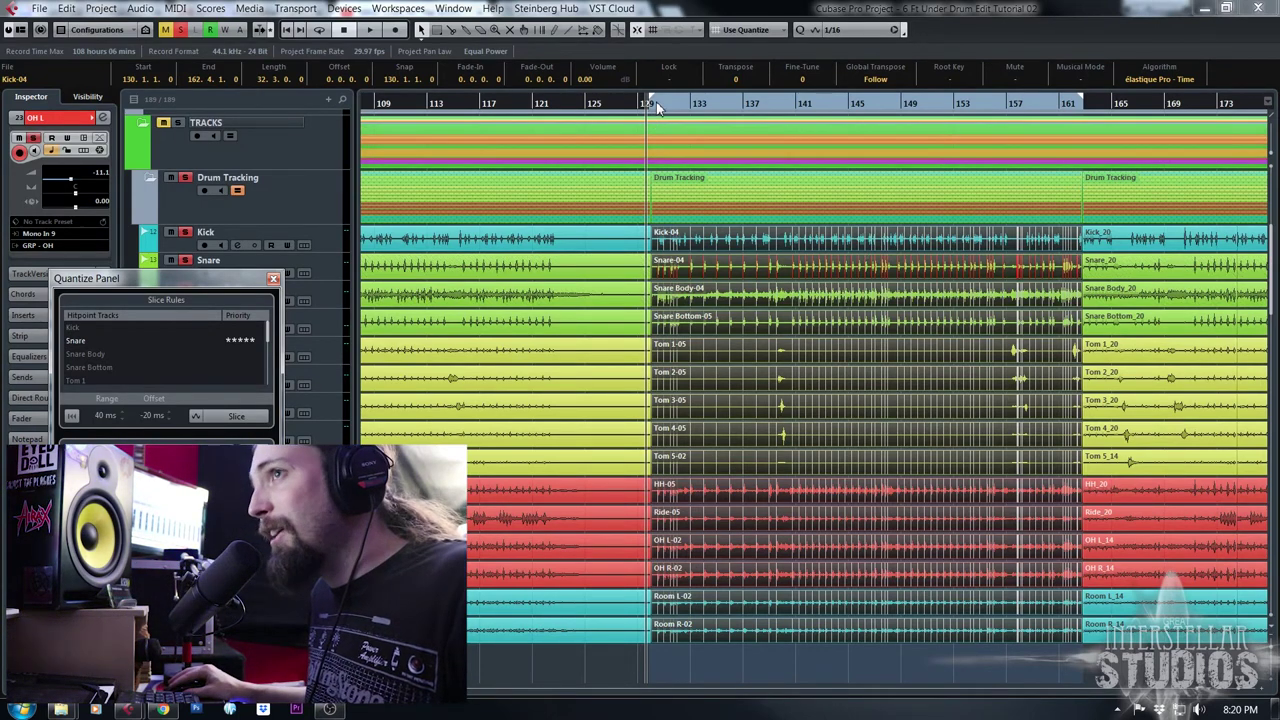
# Set the slice rule priorities to four stars for Kick, five for Snare and three for each of Toms 1 to 5
pyautogui.click(229, 331)
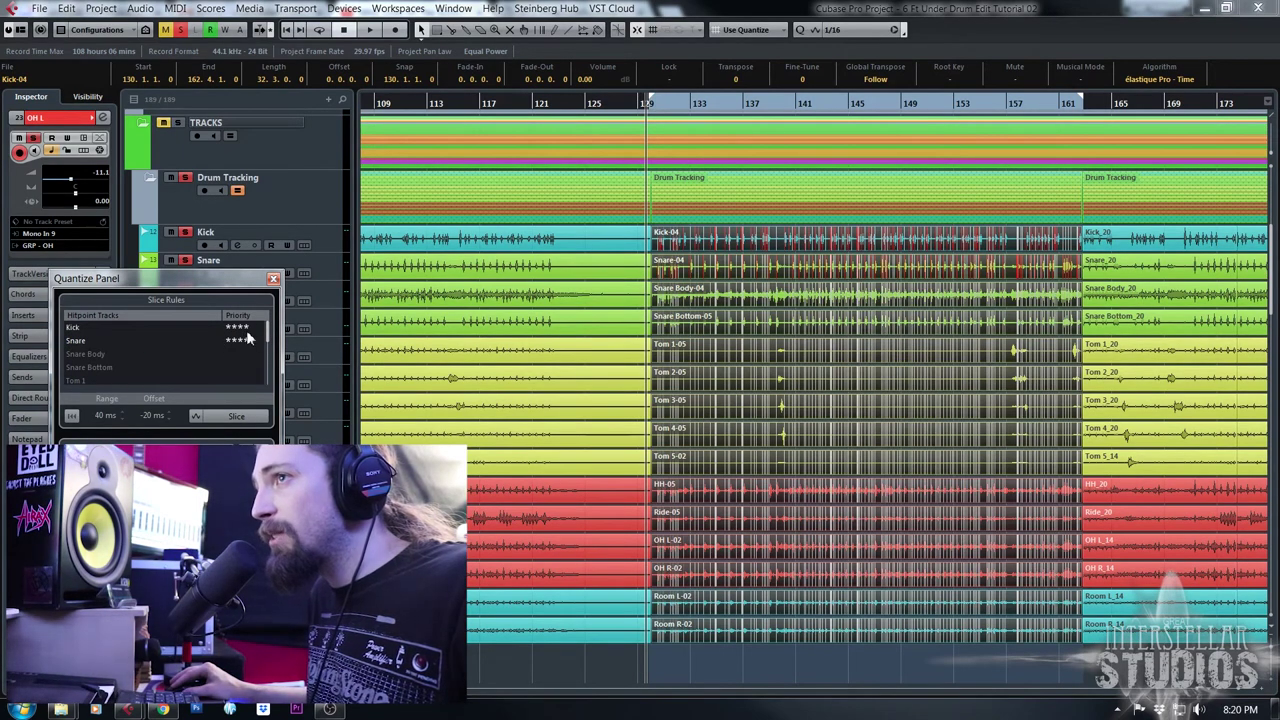
pyautogui.click(249, 340)
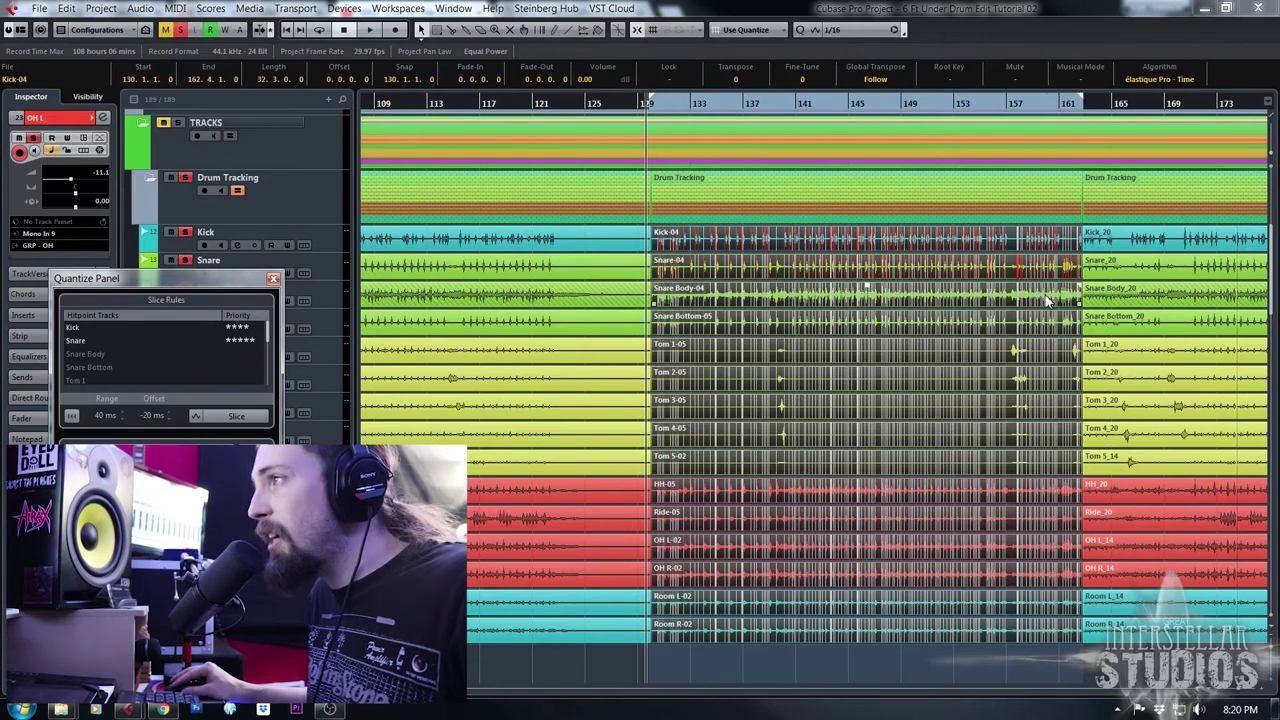
pyautogui.click(234, 368)
pyautogui.click(236, 382)
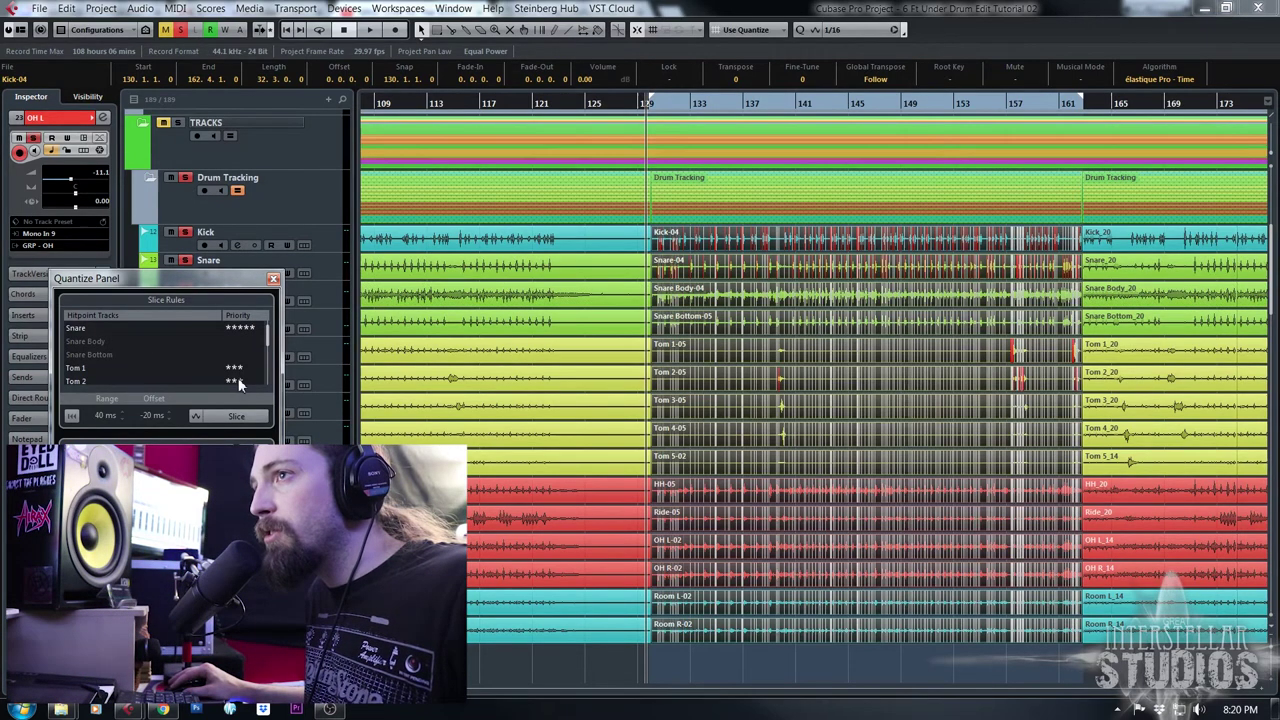
pyautogui.click(236, 368)
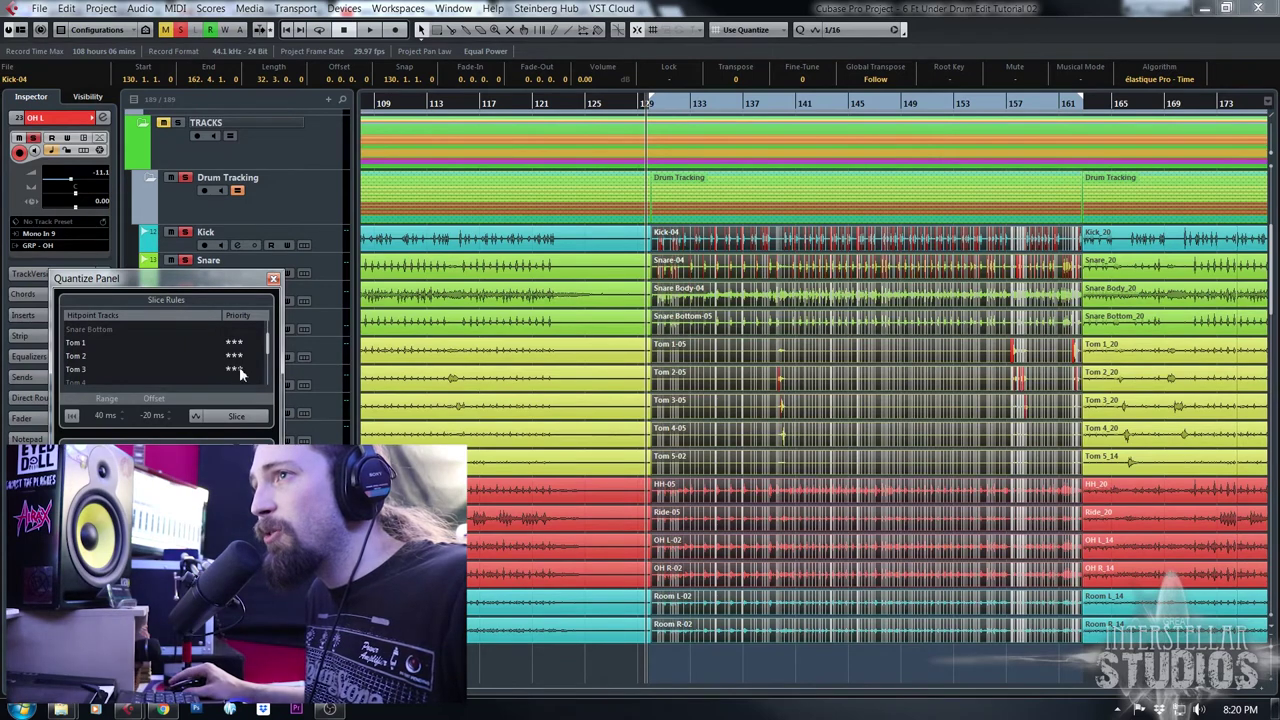
pyautogui.scroll(-2, 239, 379)
pyautogui.click(229, 356)
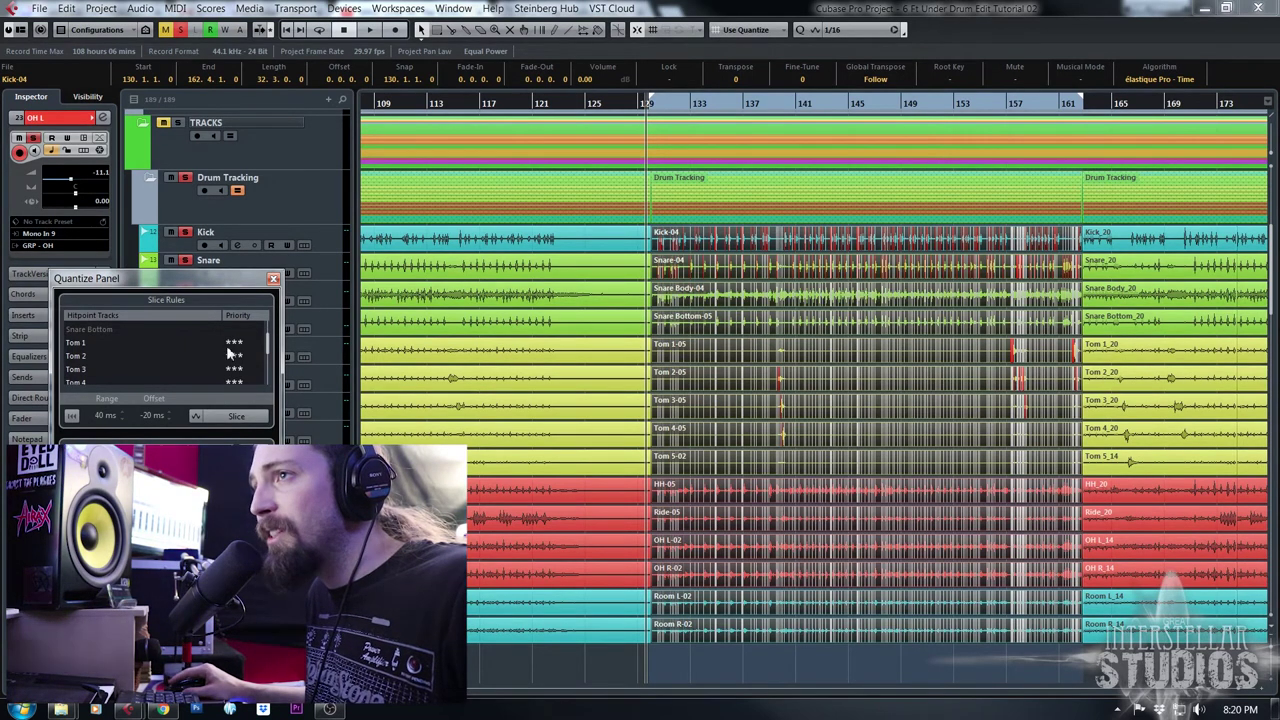
pyautogui.click(228, 371)
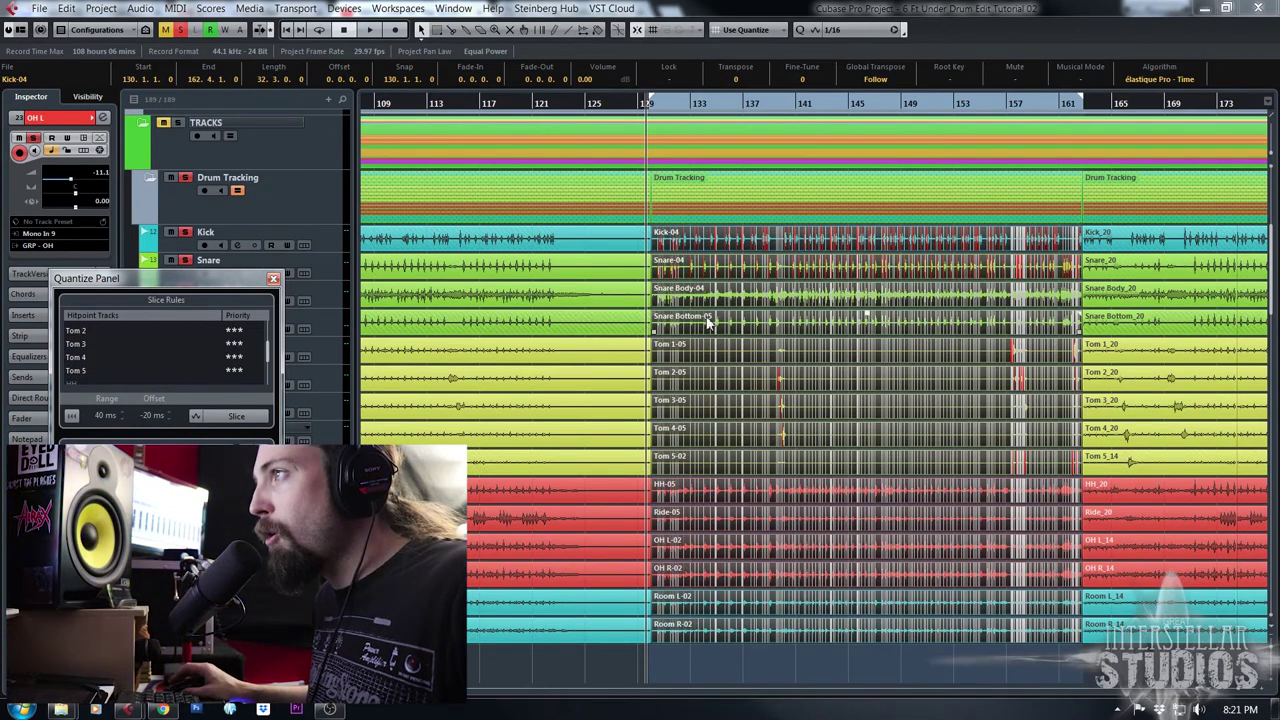
# Play back the drum tracks from about bar 134 to check the grouped section before slicing
pyautogui.scroll(2, 741, 377)
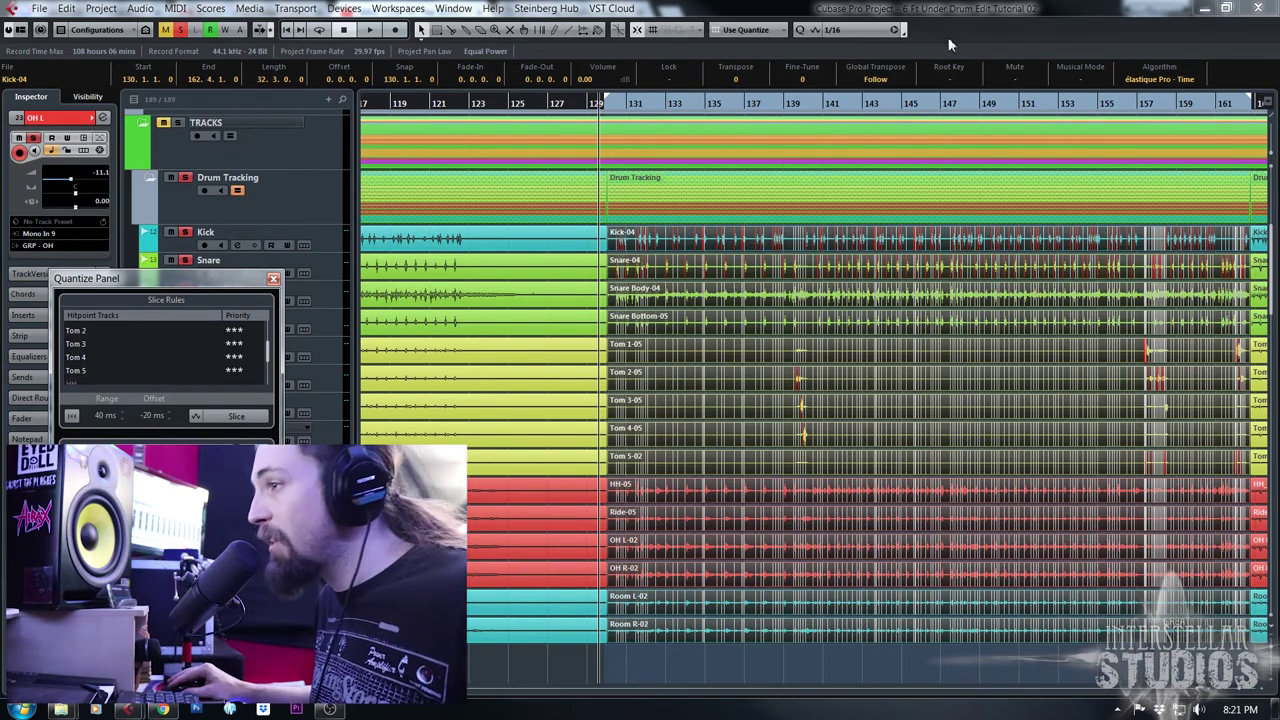
pyautogui.click(700, 120)
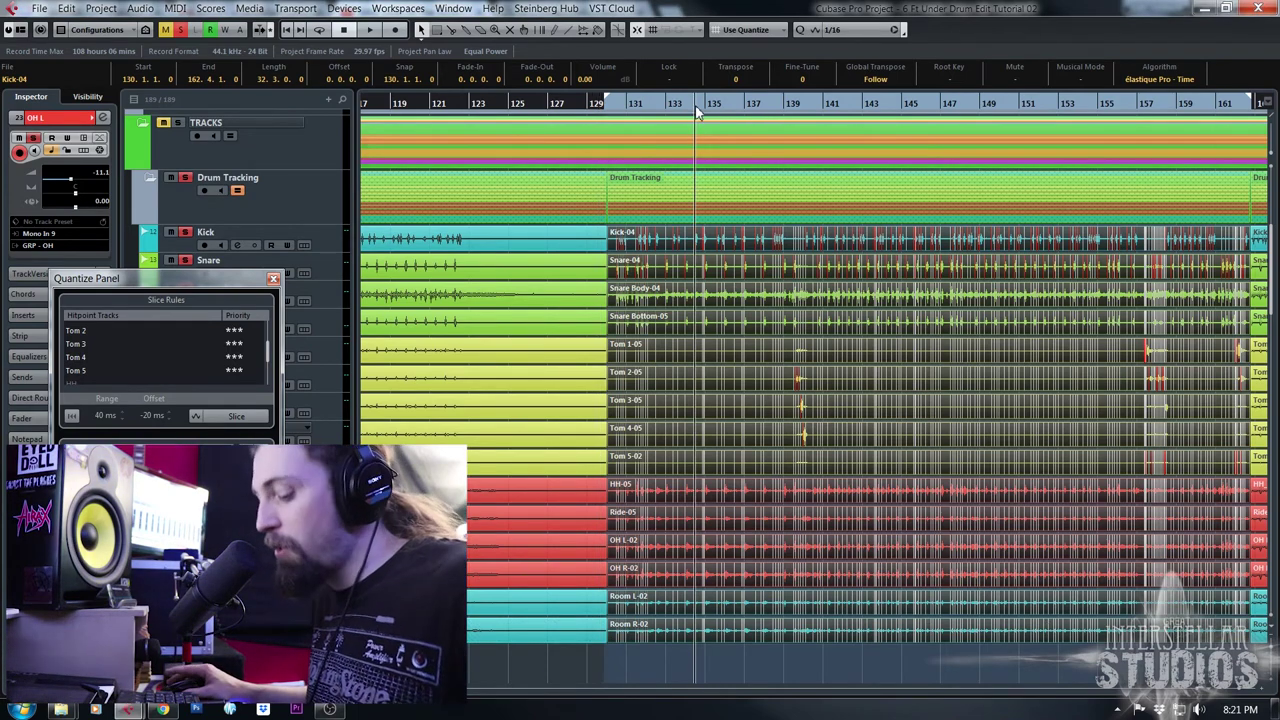
pyautogui.press('space')
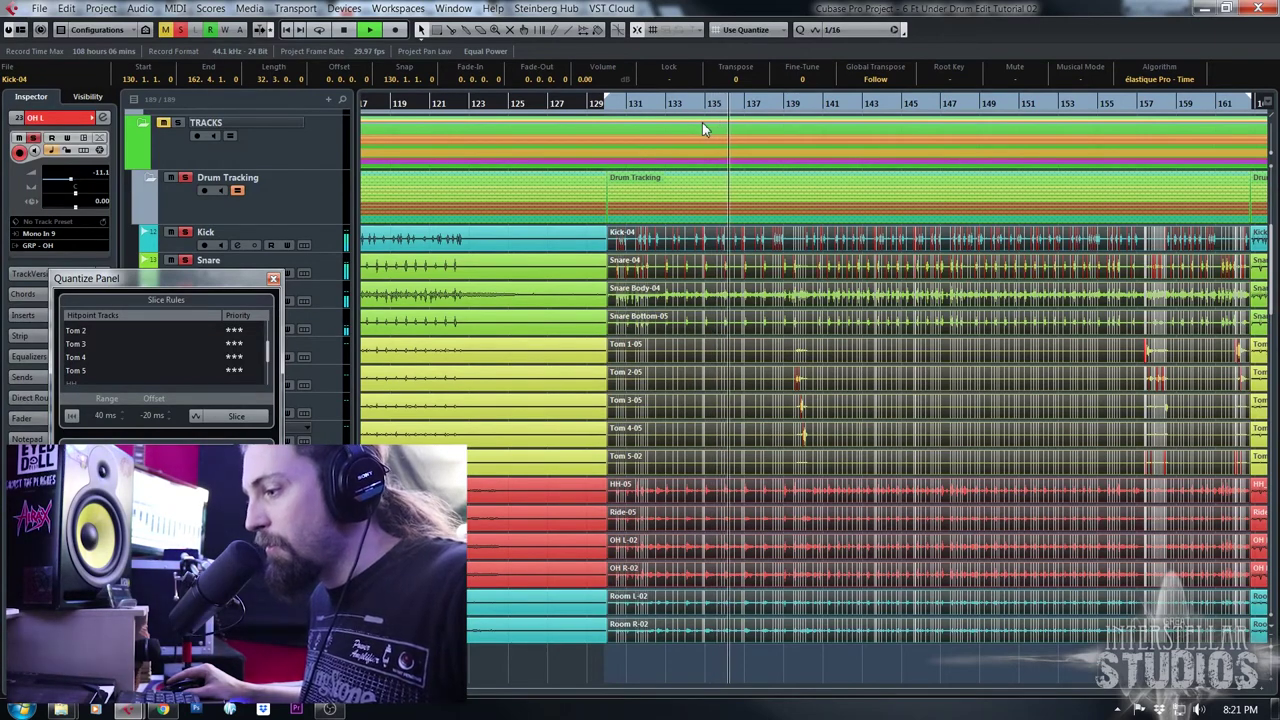
pyautogui.press('space')
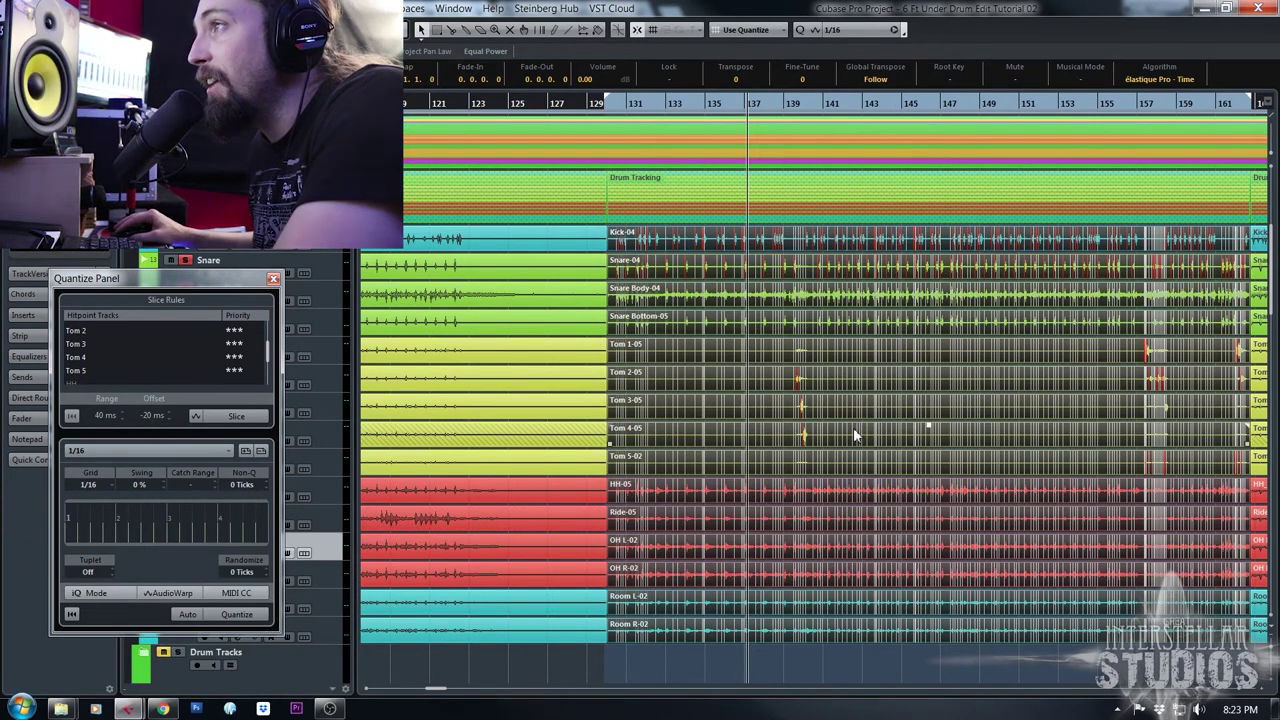
# Slice the grouped drum events at their hitpoints with a 40 ms range and -20 ms offset, and quantize the slices to 1/16
pyautogui.click(655, 108)
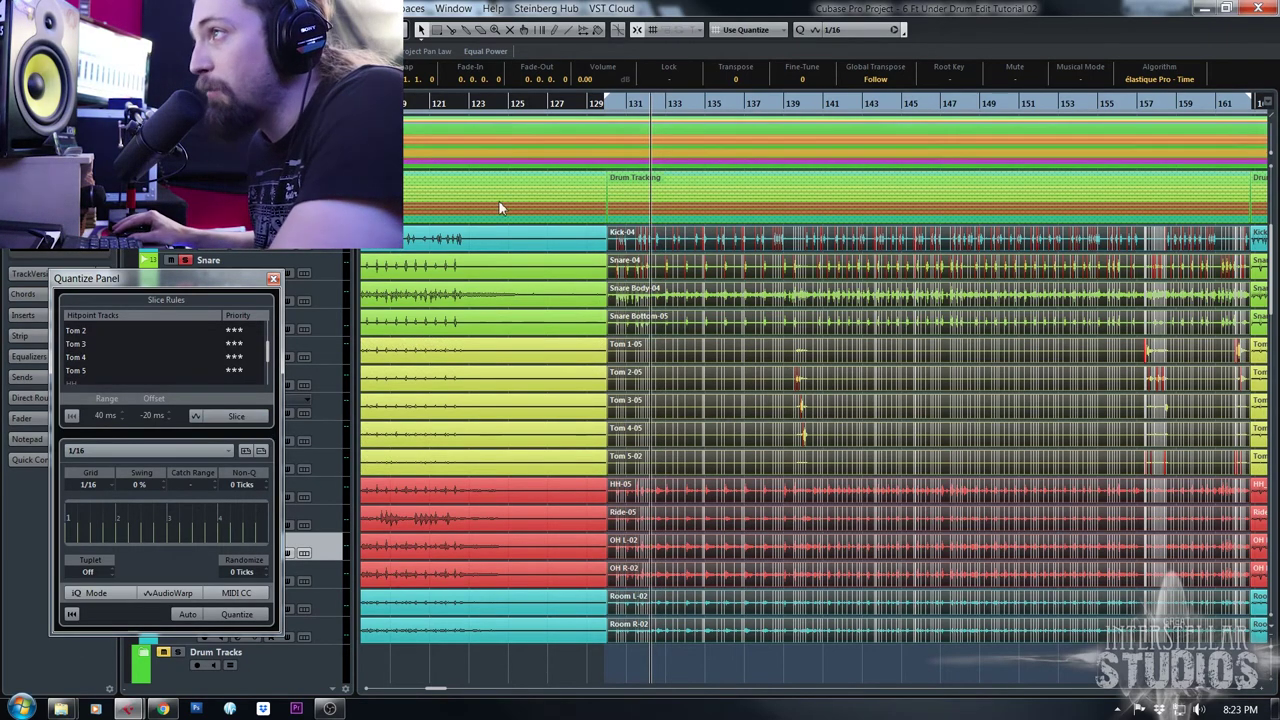
pyautogui.click(232, 414)
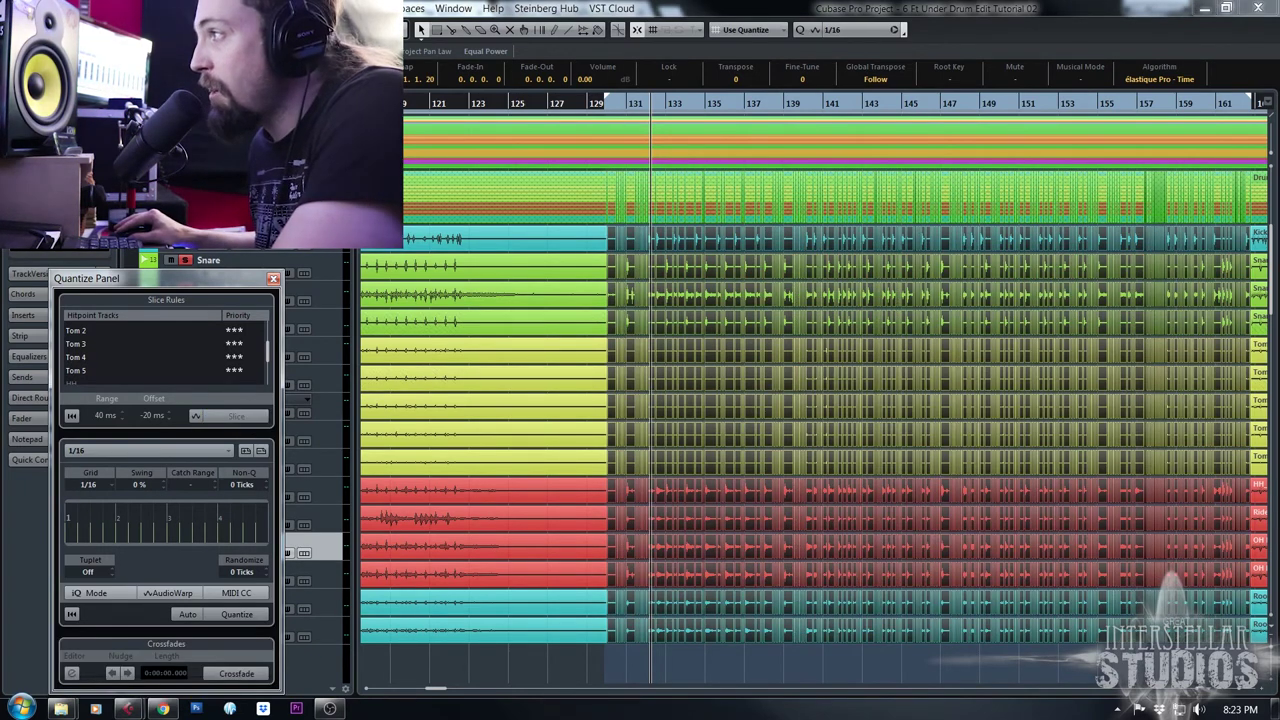
pyautogui.click(255, 624)
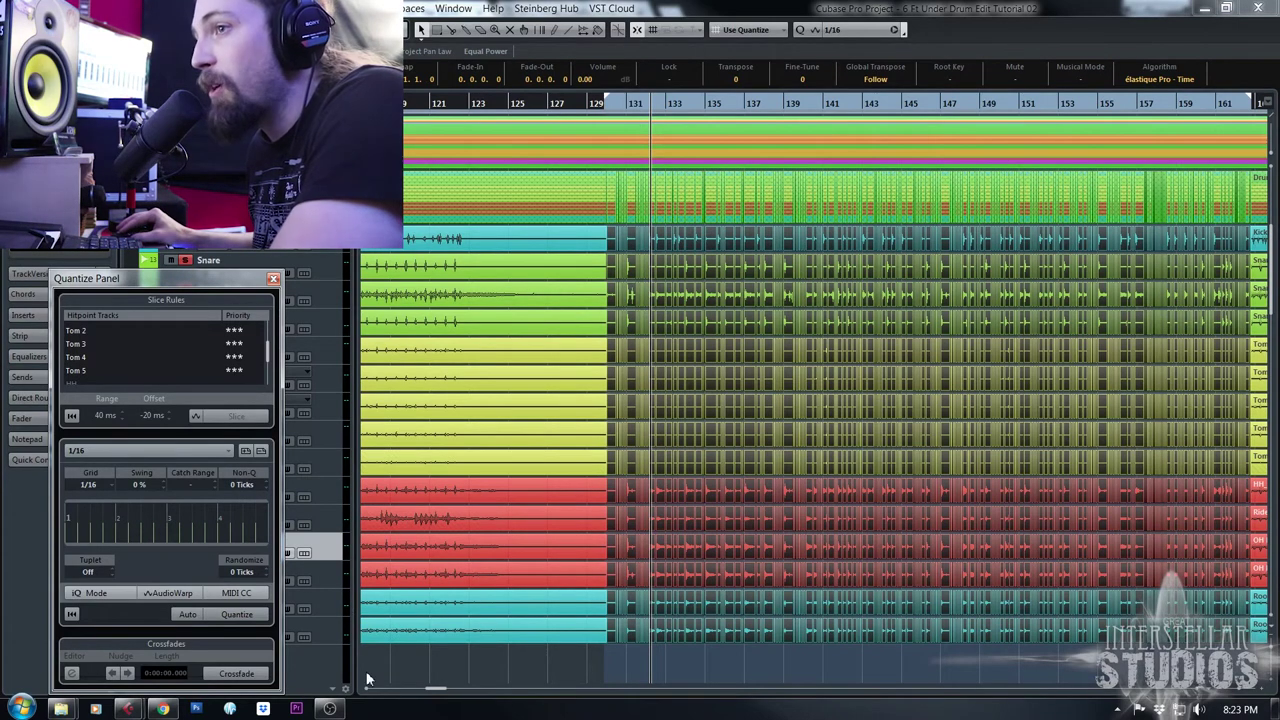
# Close the gaps between the quantized drum slices and crossfade them, then place the playhead at about bar 139
pyautogui.click(251, 676)
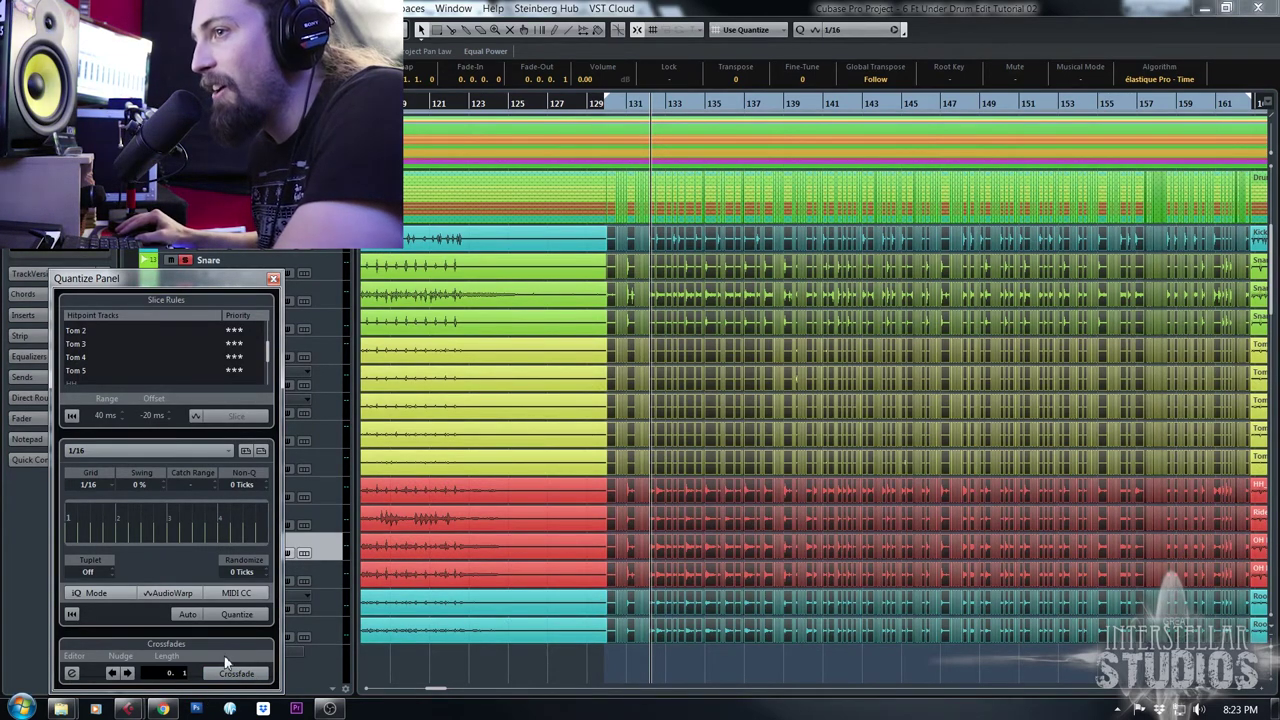
pyautogui.click(557, 584)
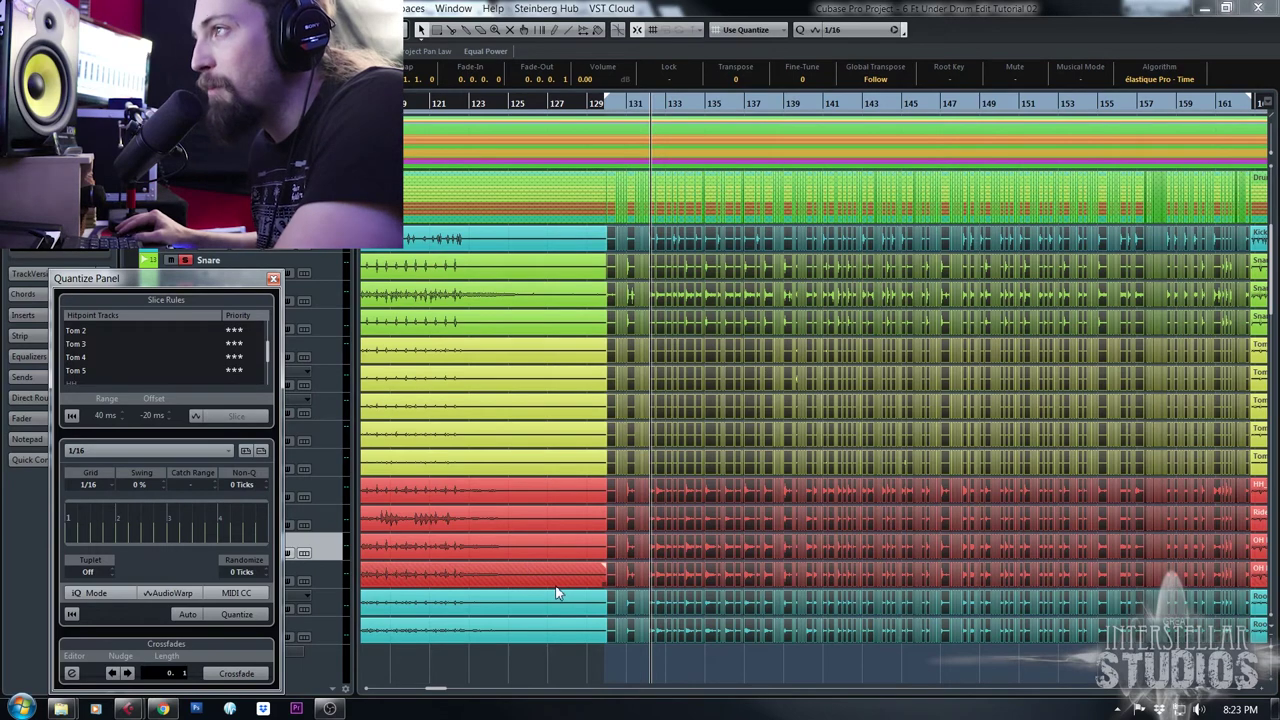
pyautogui.click(845, 113)
pyautogui.click(783, 106)
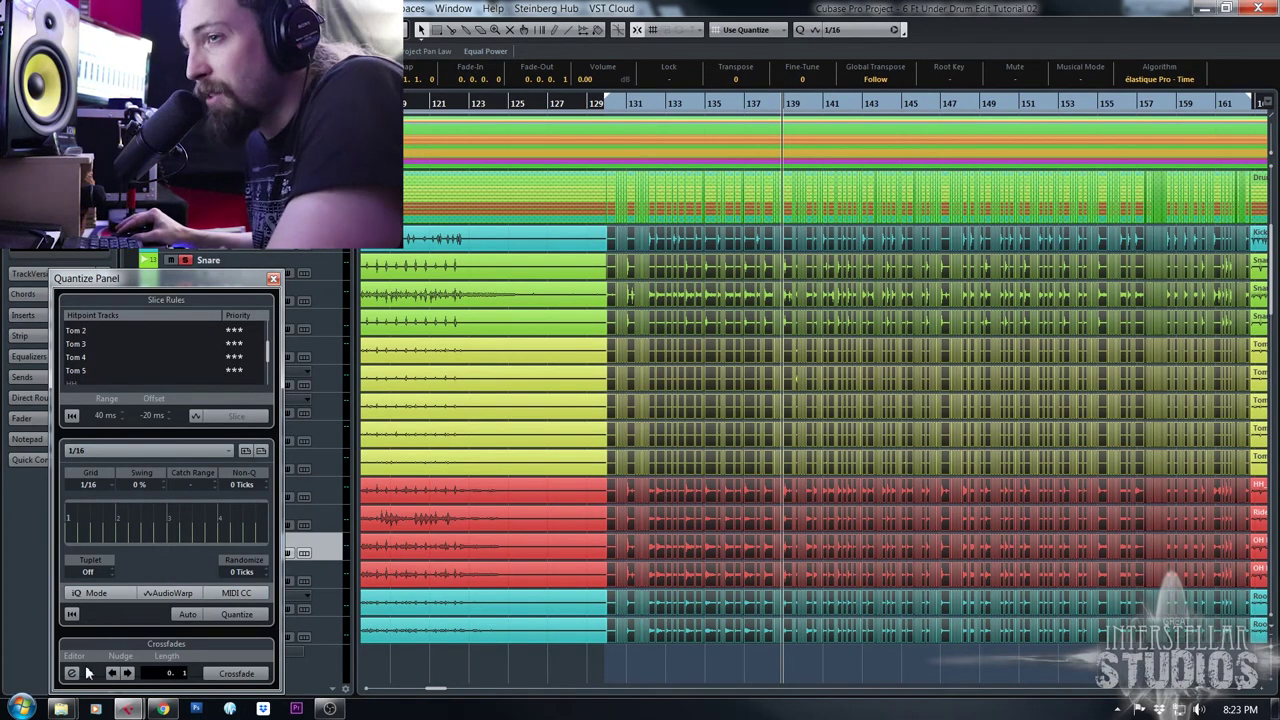
# Set the crossfades of all the drum slices to a length of 3 with Equal Power curves and apply them
pyautogui.click(72, 673)
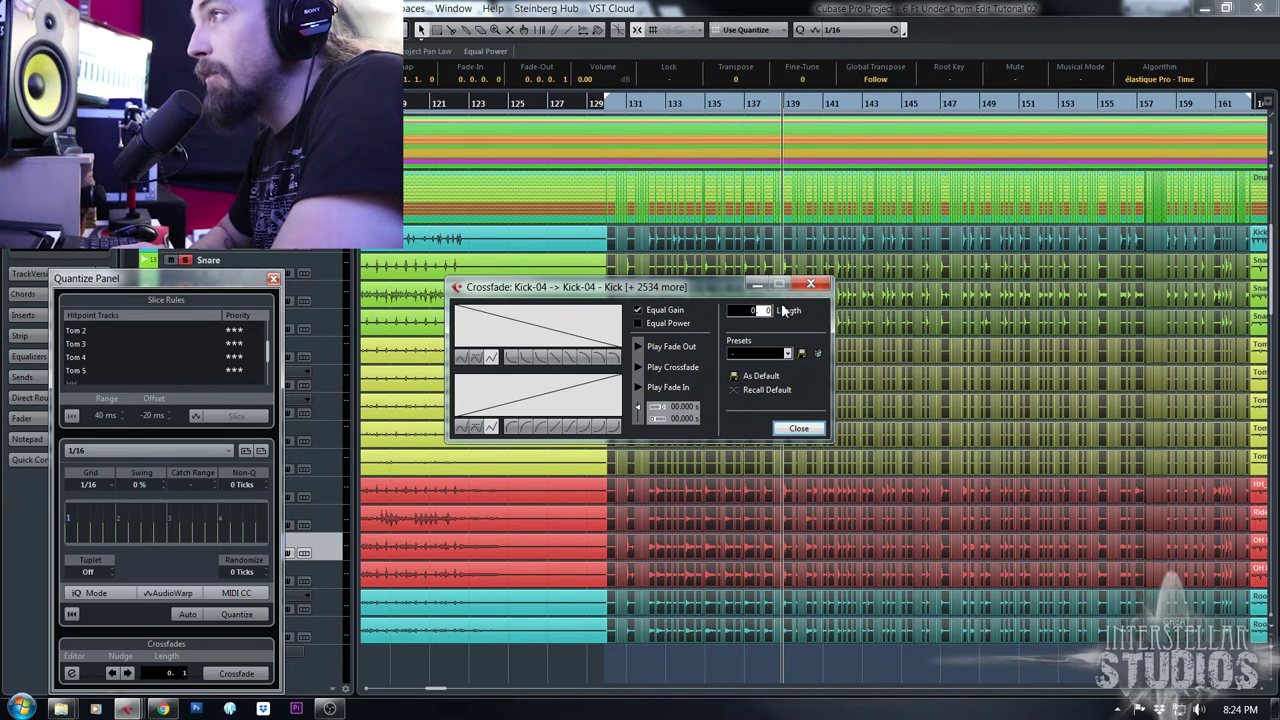
pyautogui.write('2')
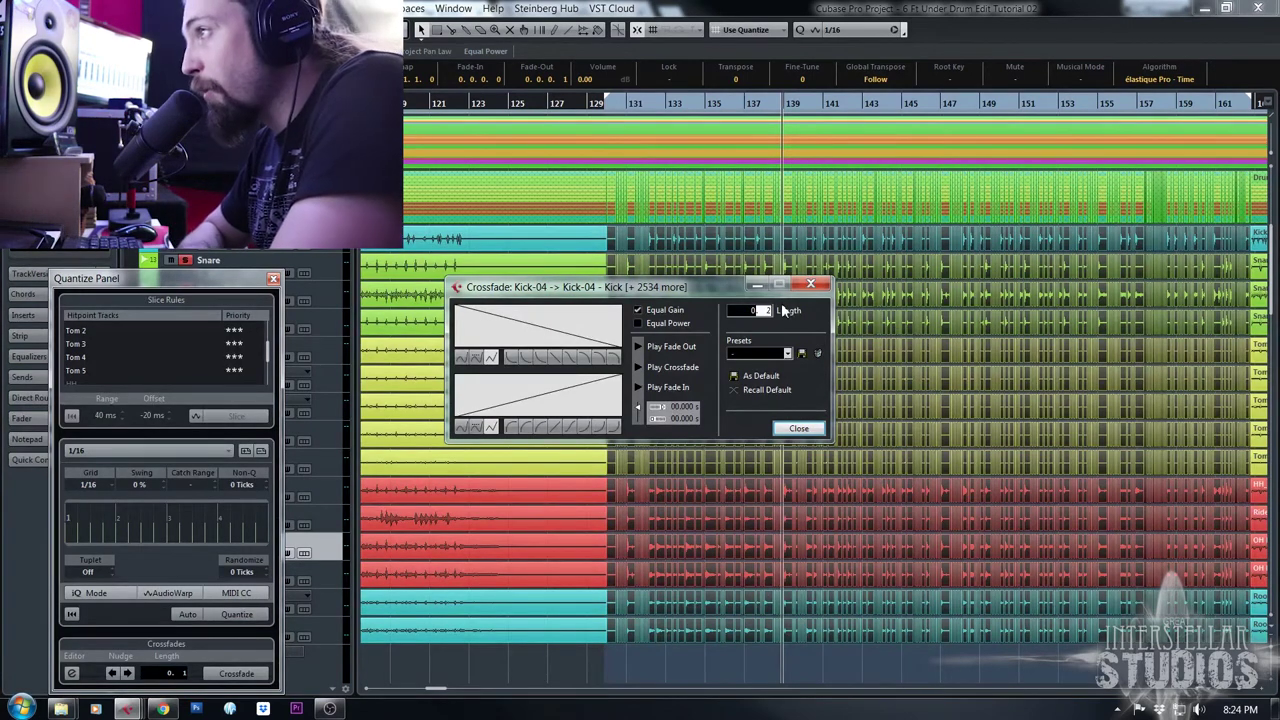
pyautogui.write('0')
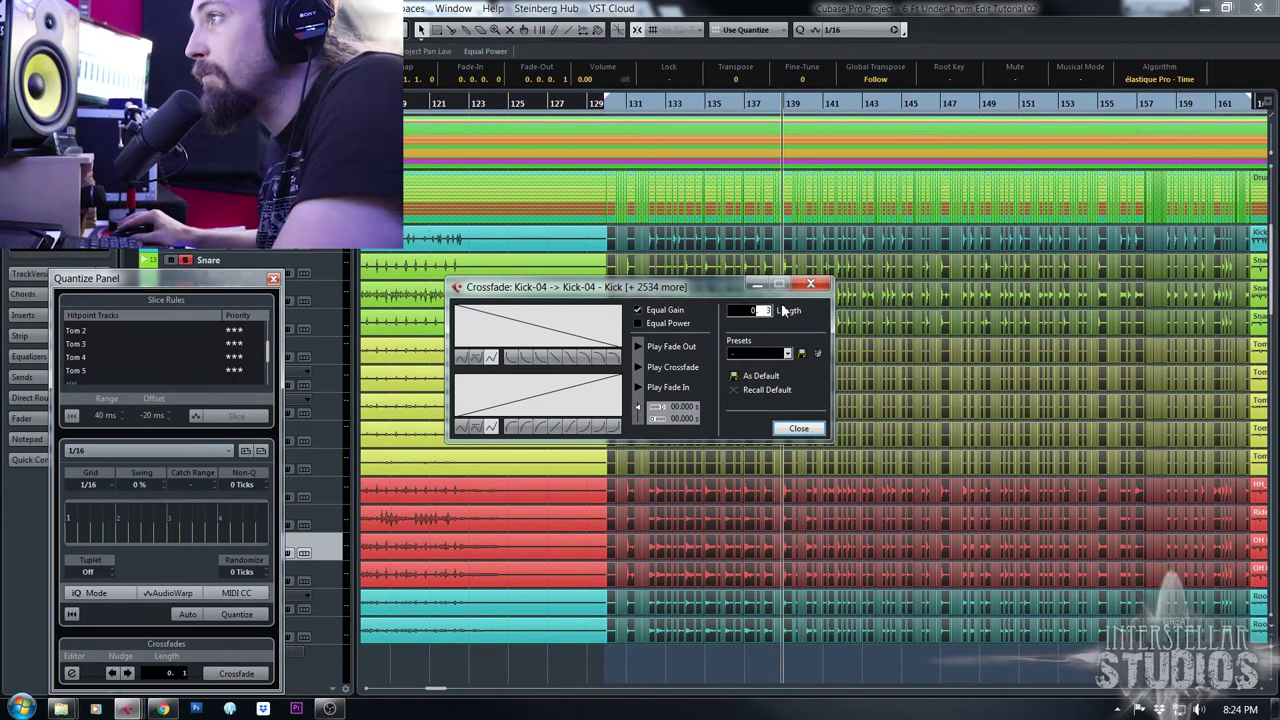
pyautogui.press('Return')
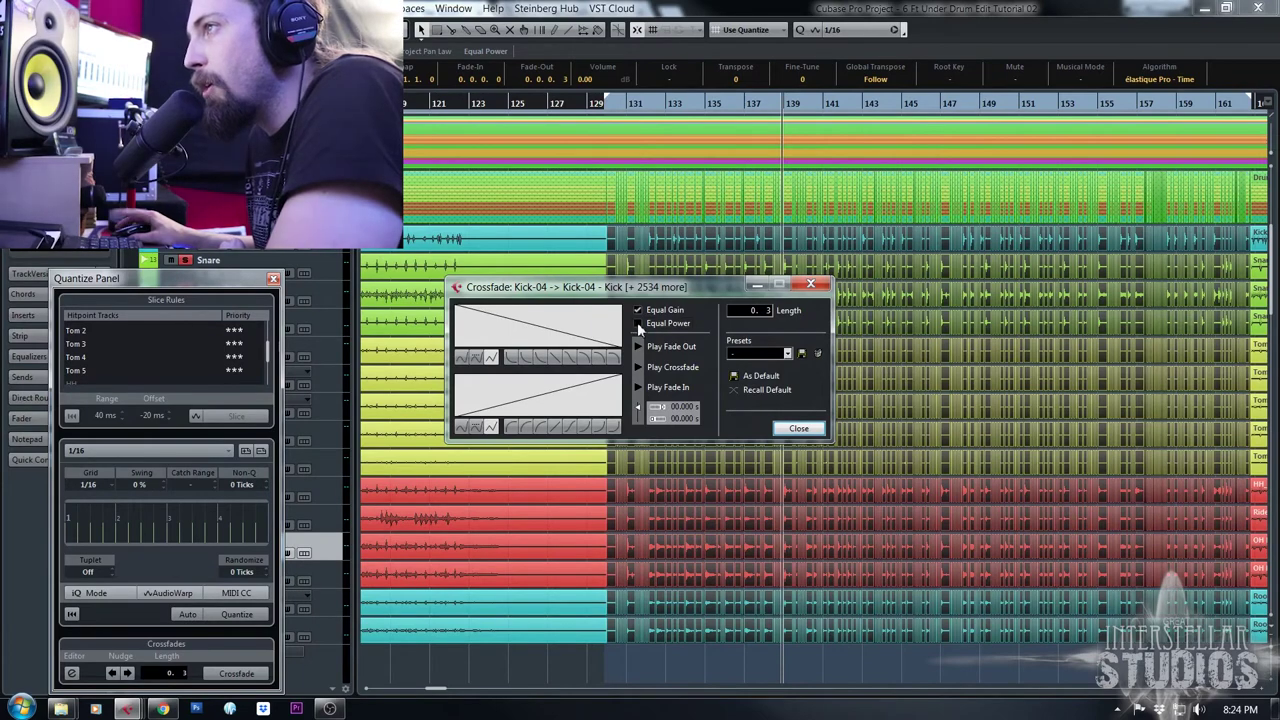
pyautogui.click(637, 322)
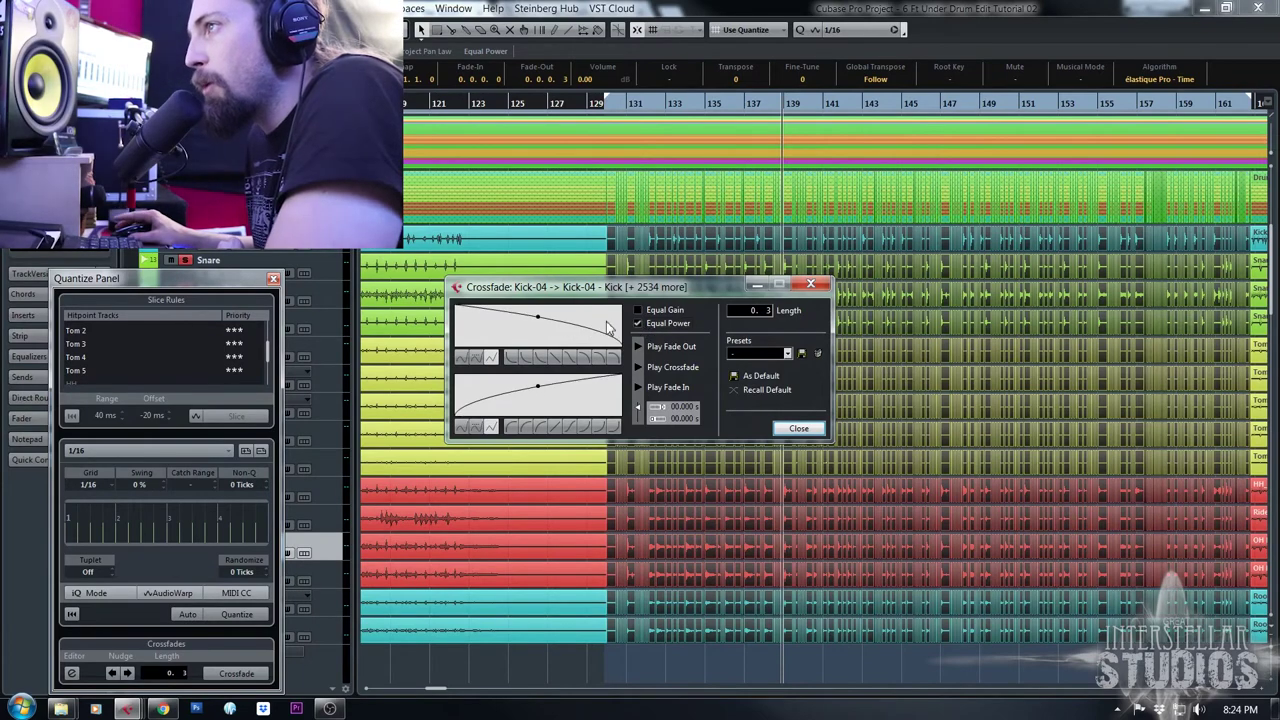
pyautogui.click(799, 429)
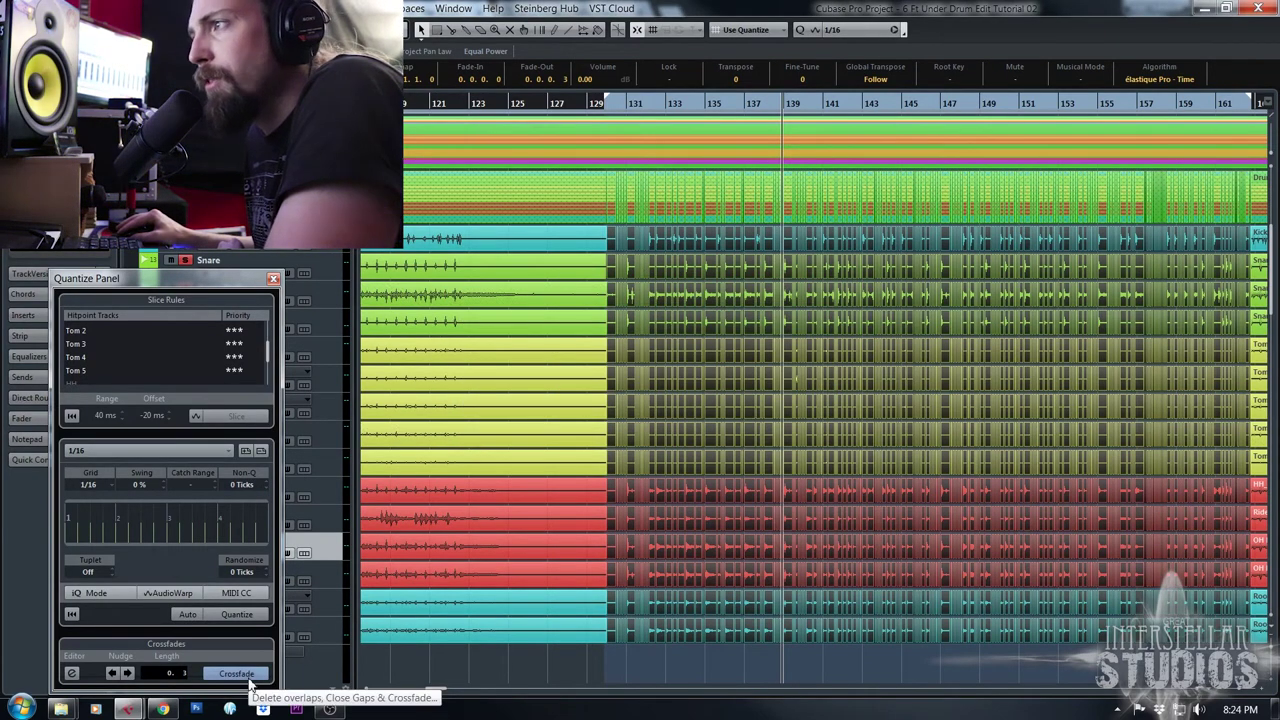
pyautogui.click(246, 674)
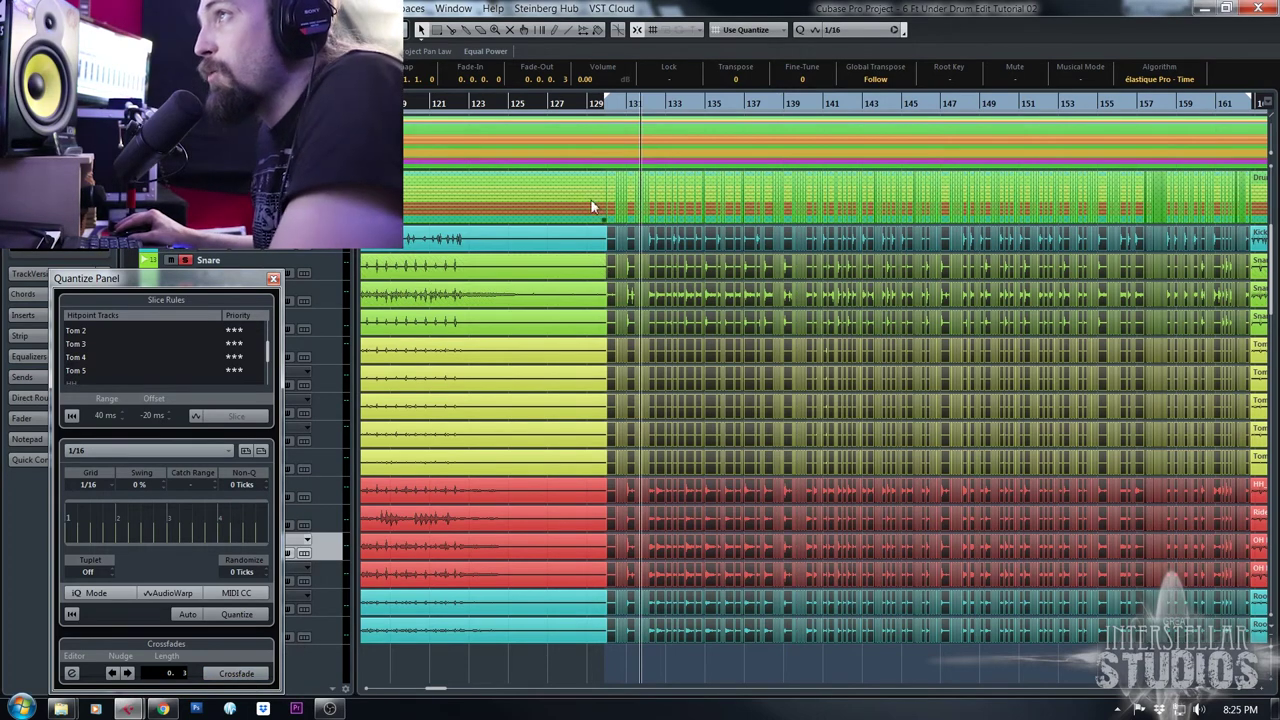
# Inspect the slice boundaries of the crossfaded drum tracks around bars 130 to 135
pyautogui.moveTo(615, 104)
pyautogui.mouseDown()
pyautogui.moveTo(622, 130)
pyautogui.moveTo(612, 112)
pyautogui.mouseUp()
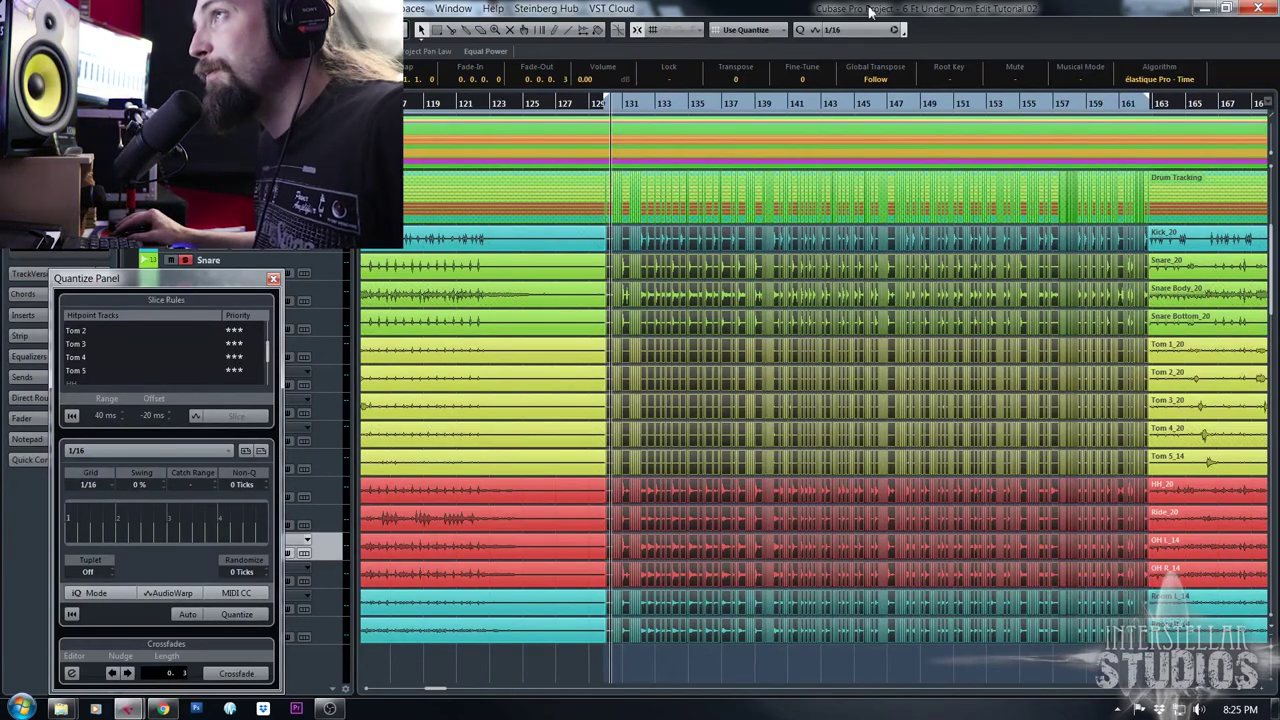
pyautogui.click(618, 108)
pyautogui.moveTo(618, 108); pyautogui.dragTo(623, 140)
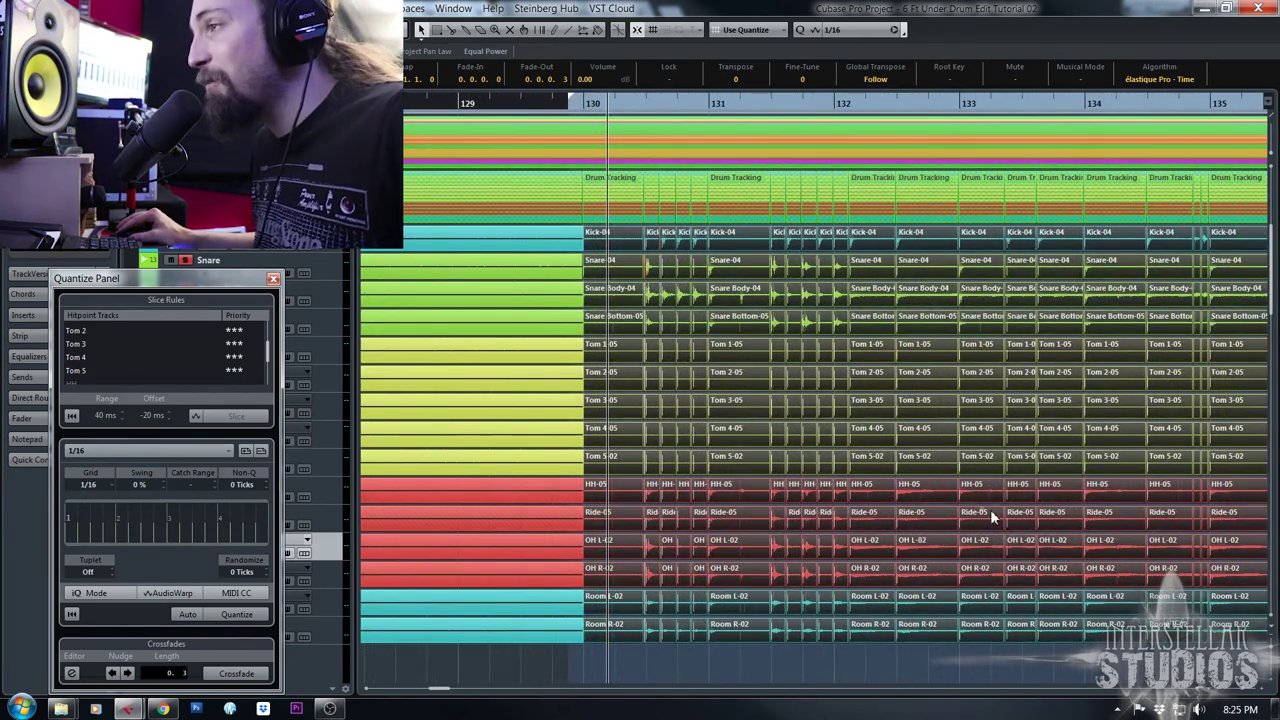
pyautogui.click(623, 108)
pyautogui.moveTo(623, 110); pyautogui.dragTo(623, 104)
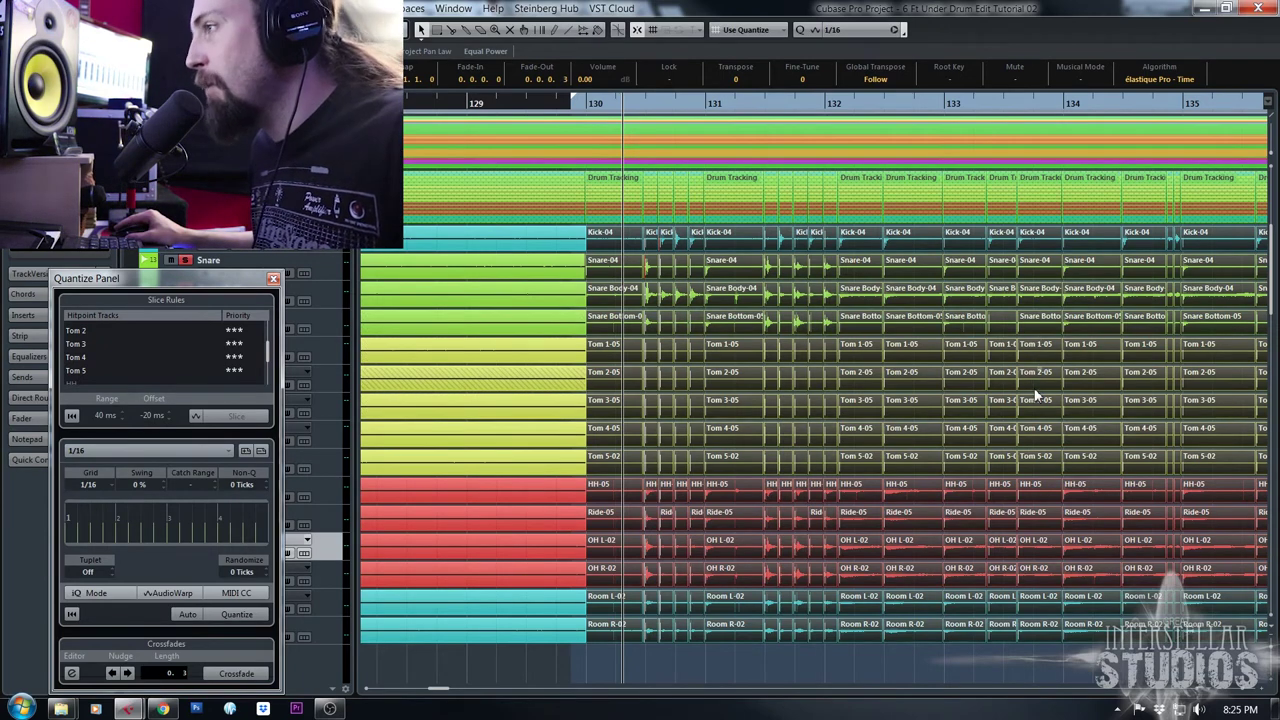
pyautogui.keyDown('ctrl'); pyautogui.scroll(-5, 1036, 397); pyautogui.keyUp('ctrl')
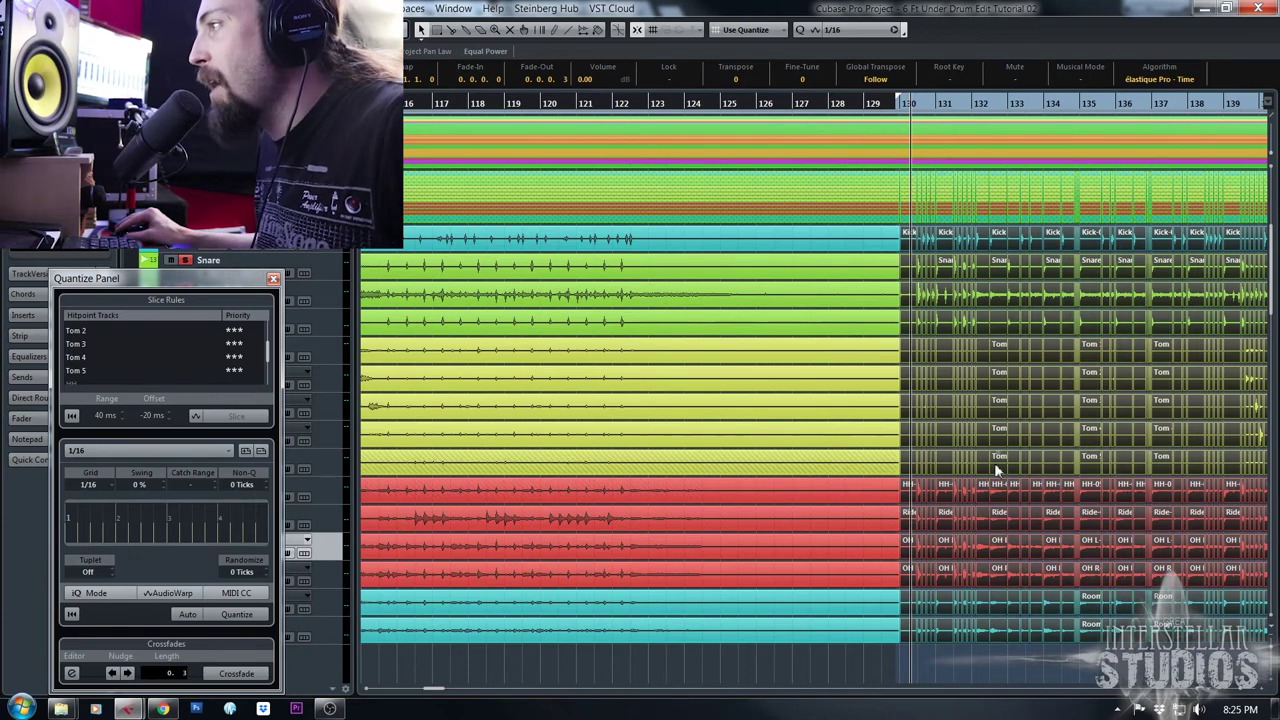
pyautogui.hscroll(3, 1024, 516)
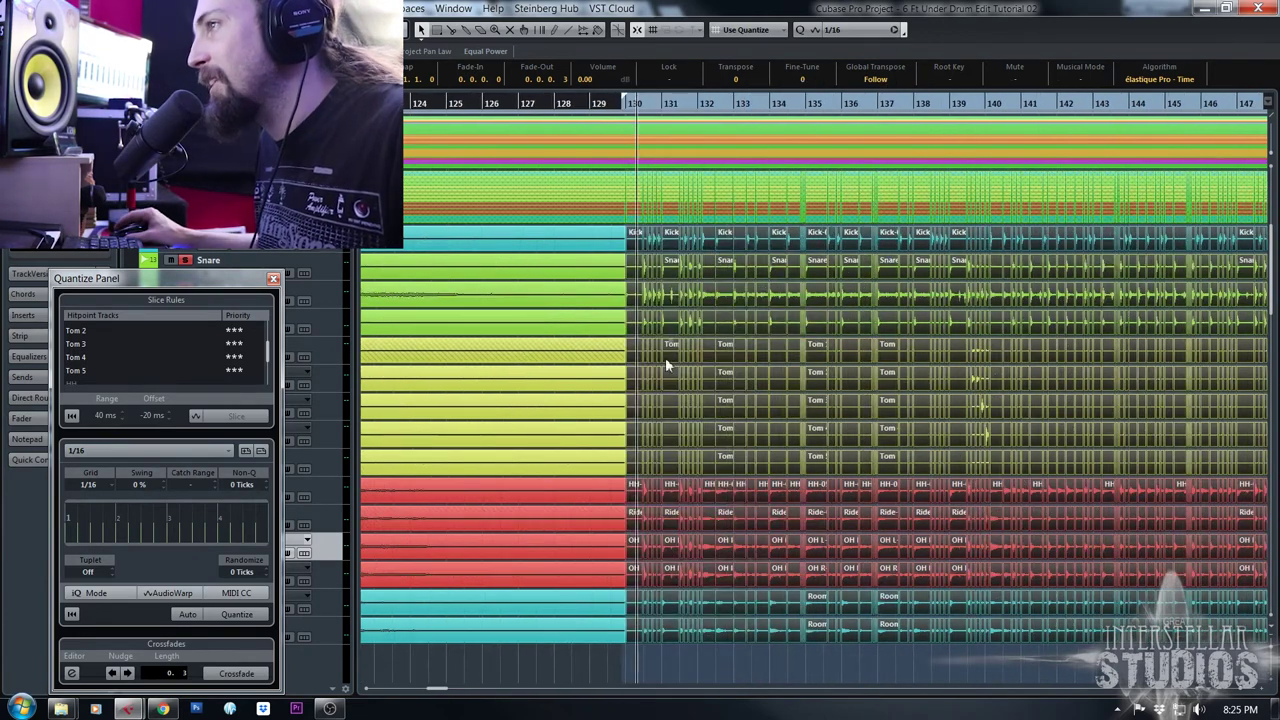
pyautogui.moveTo(637, 105); pyautogui.dragTo(640, 134)
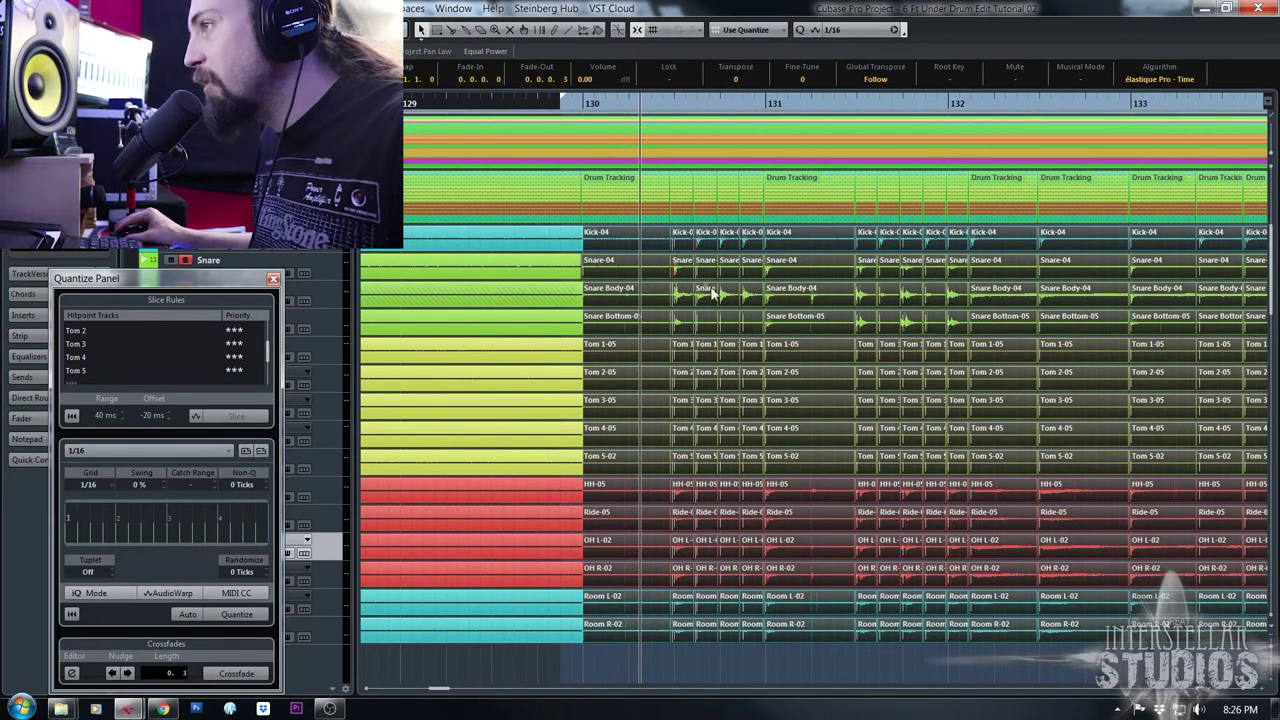
# Play back the edited drums from bar 130 to about bar 141 to check the quantized and crossfaded slices
pyautogui.click(604, 106)
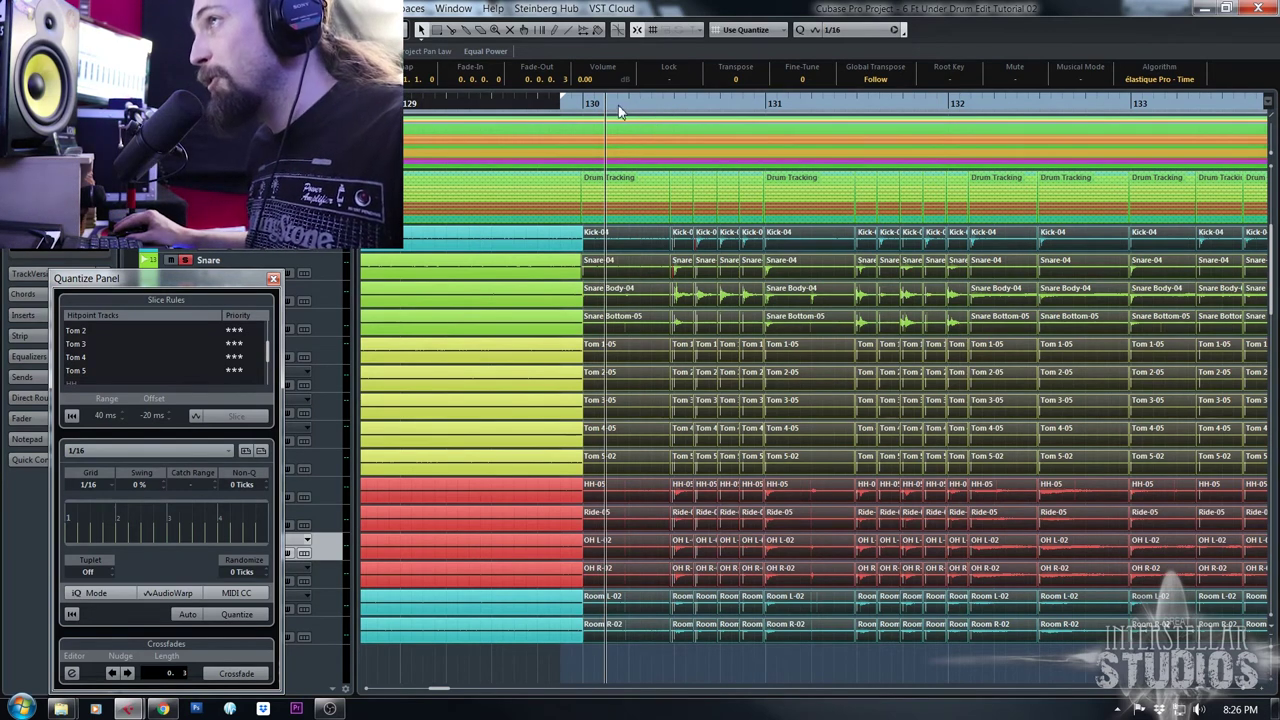
pyautogui.moveTo(604, 106); pyautogui.dragTo(549, 109)
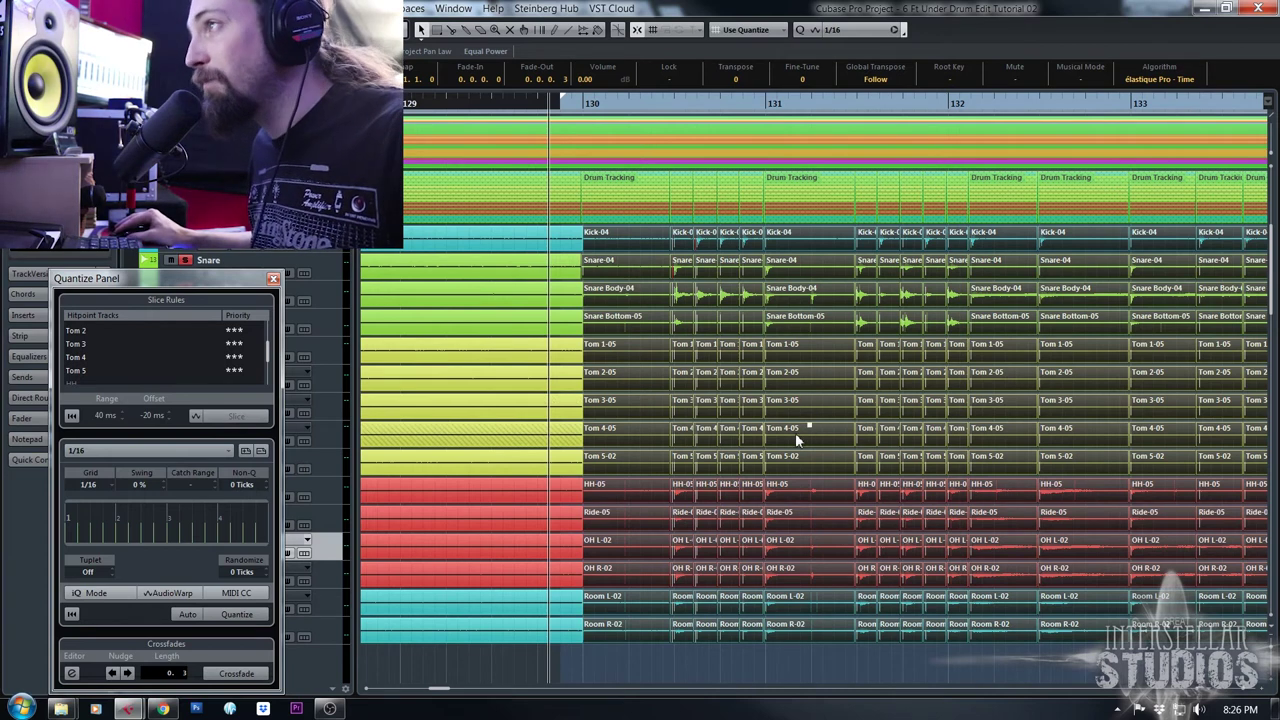
pyautogui.click(610, 104)
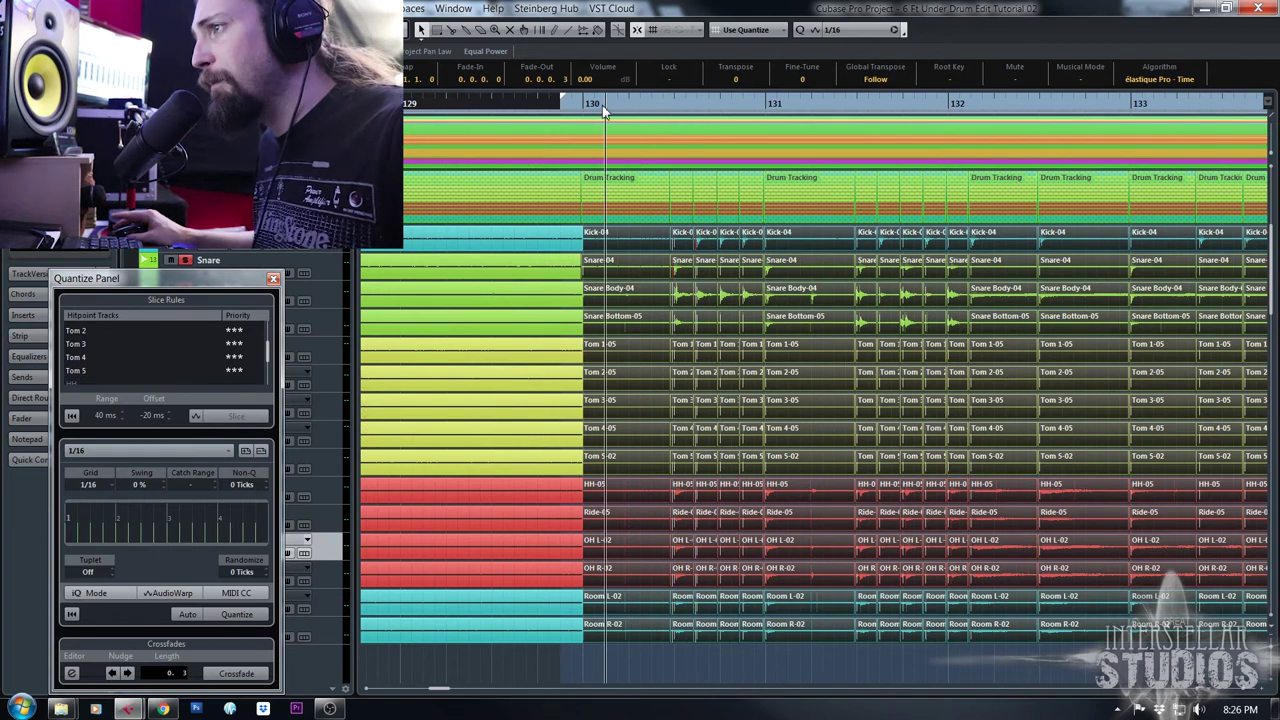
pyautogui.press('space')
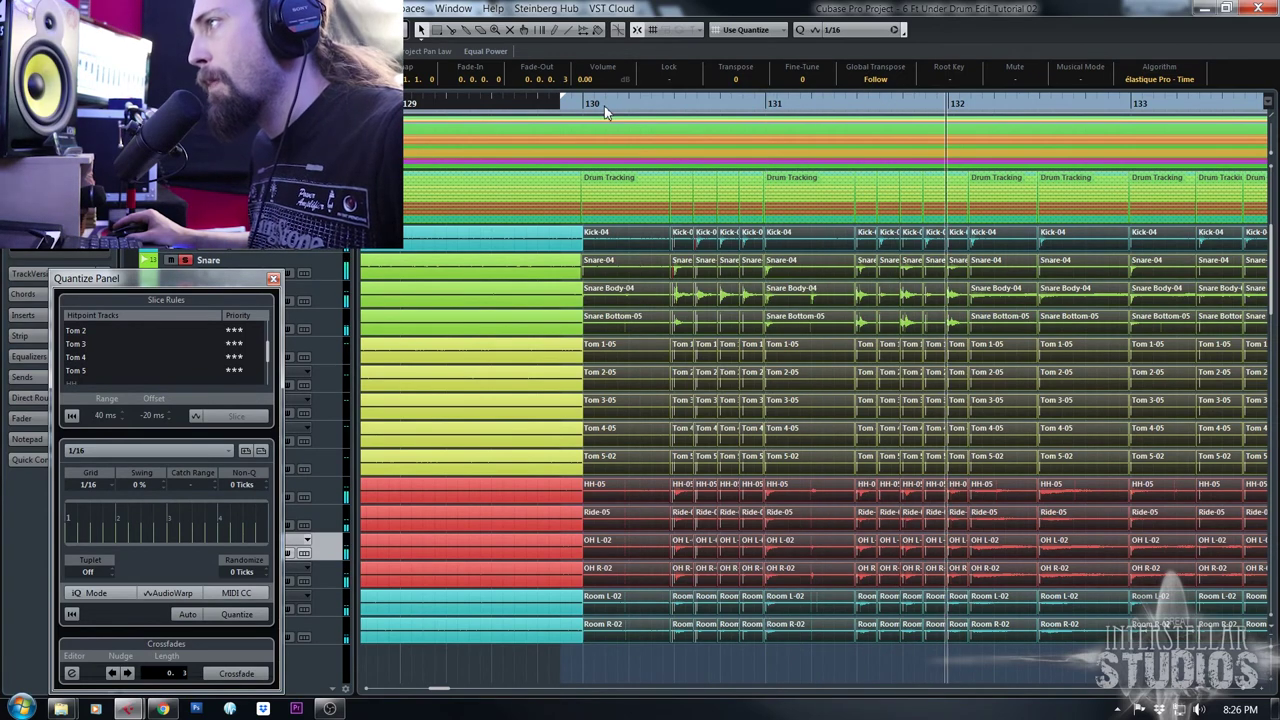
pyautogui.hscroll(3, 1090, 523)
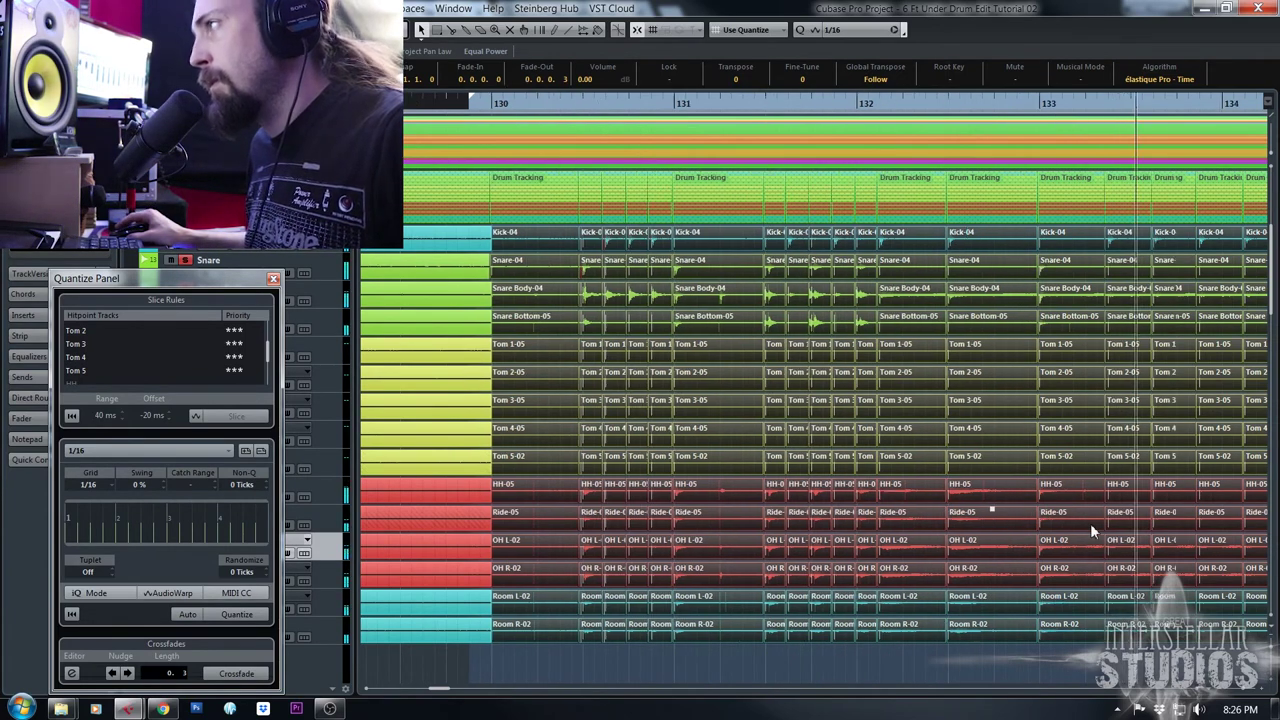
pyautogui.hscroll(5, 1083, 517)
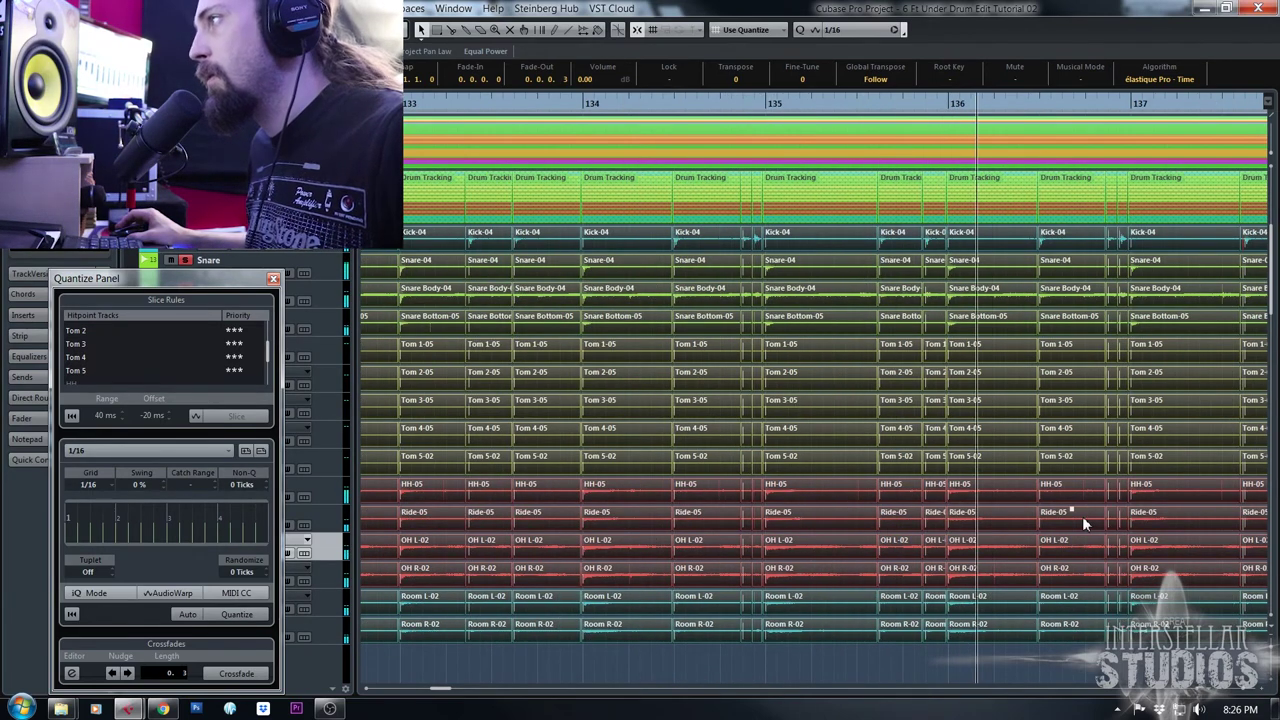
pyautogui.hscroll(5, 1082, 516)
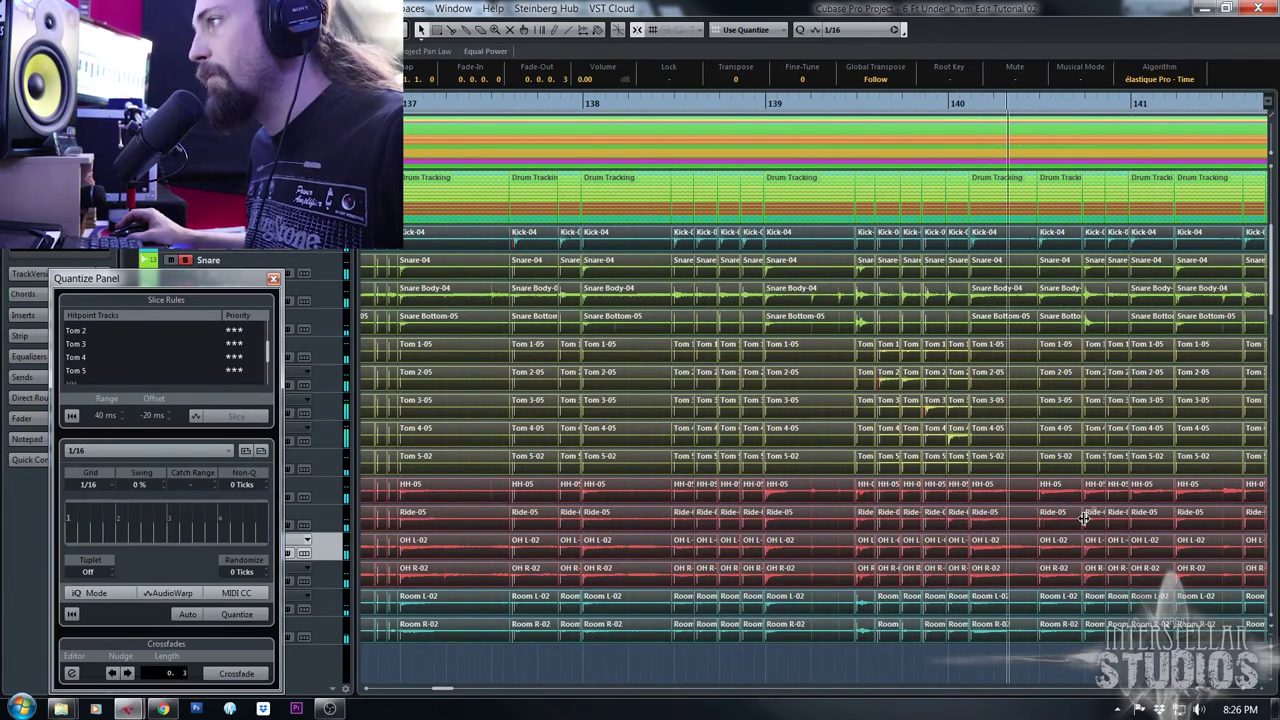
pyautogui.press('space')
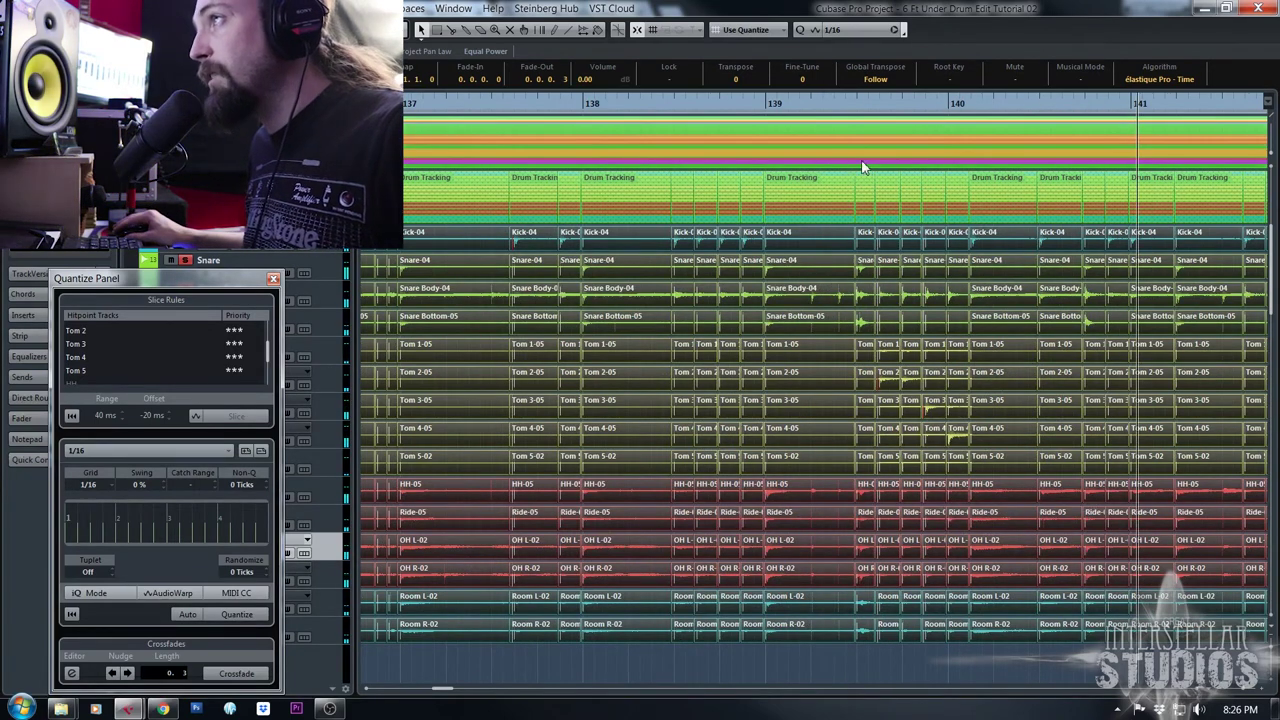
# Split the grouped drum slice that starts at bar 139 just ahead of its last snare body hit before 139.3
pyautogui.moveTo(760, 105); pyautogui.dragTo(758, 148)
pyautogui.click(987, 504)
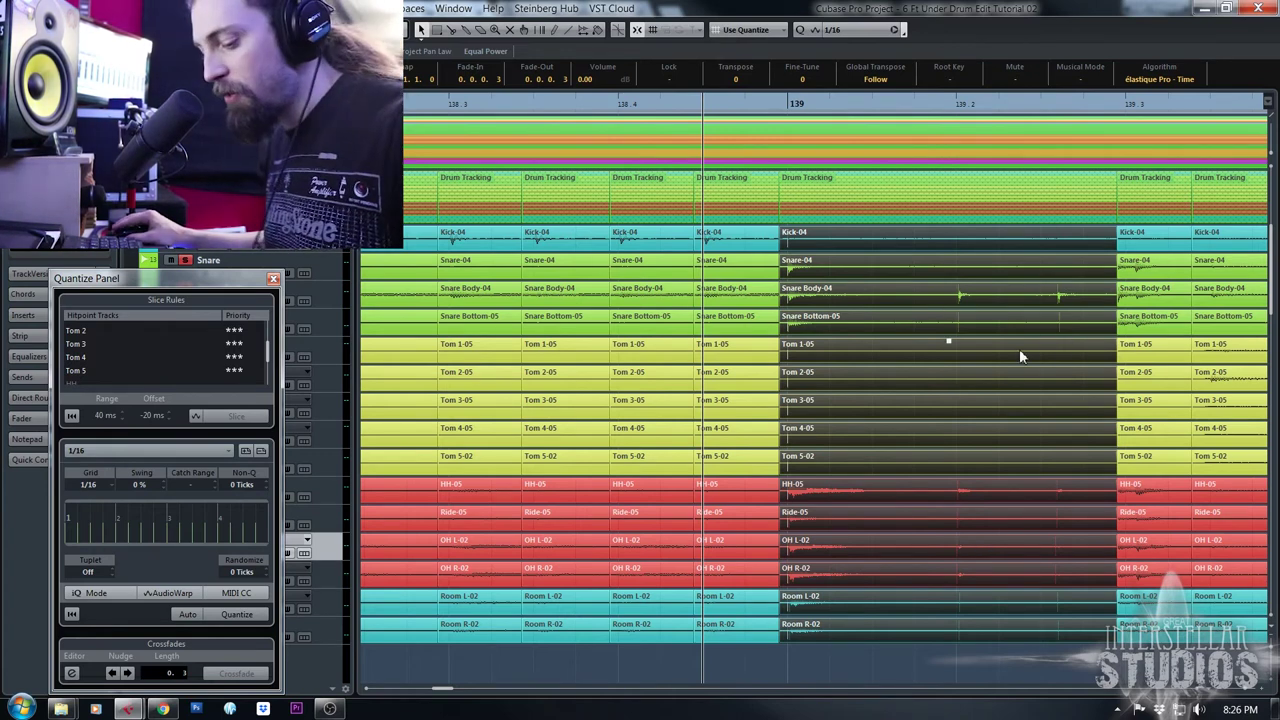
pyautogui.click(1050, 445)
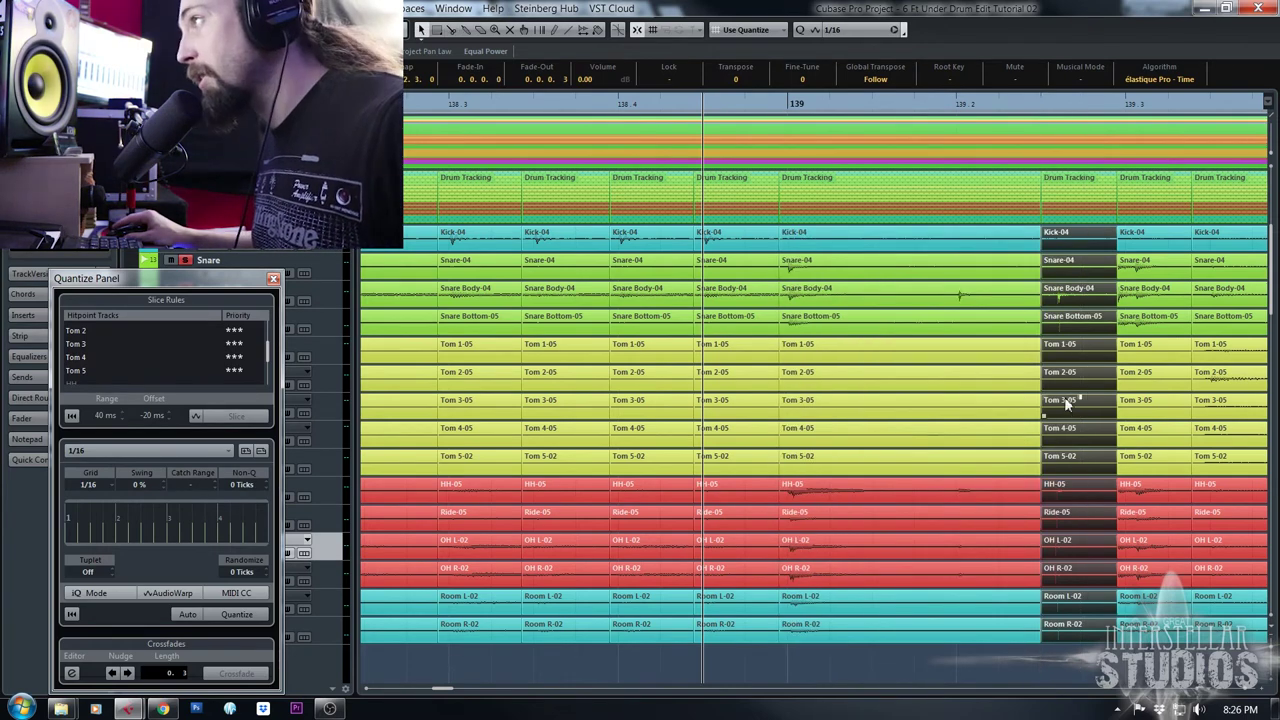
# Try to move the new slice between 139.2 and 139.3 earlier so its snare body hit lands on the playhead
pyautogui.scroll(4, 1048, 128)
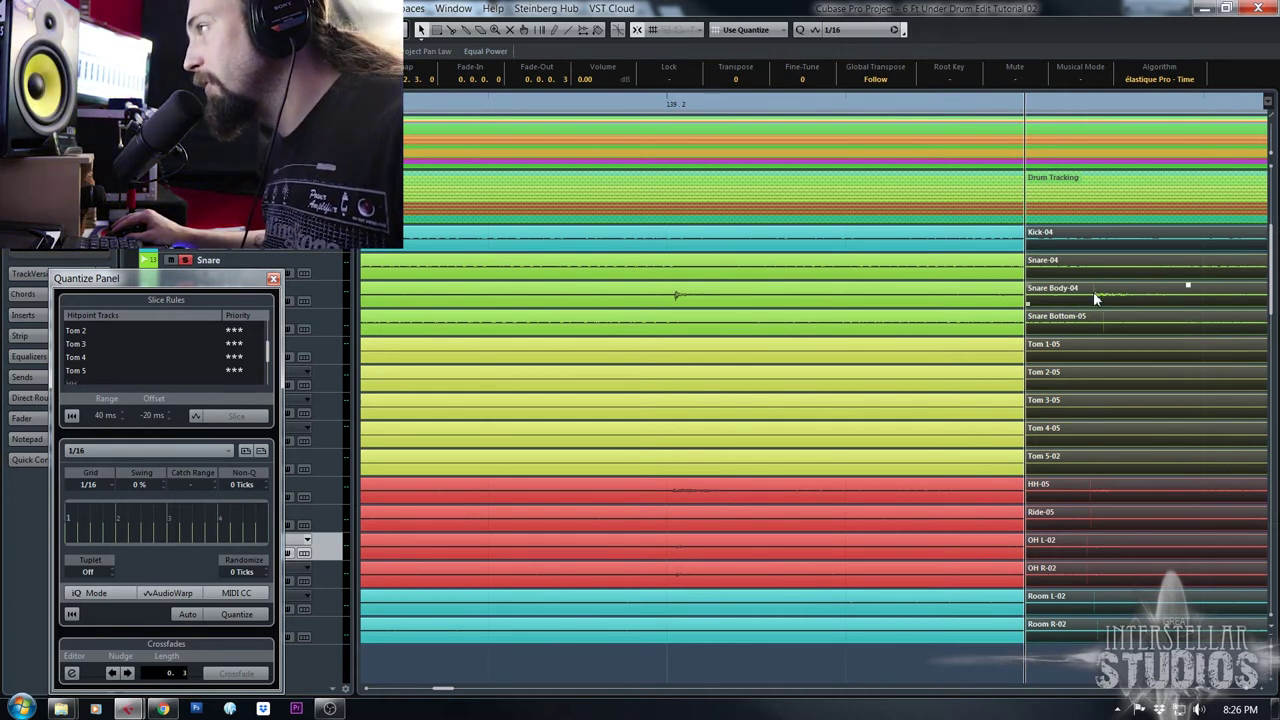
pyautogui.moveTo(1093, 291); pyautogui.dragTo(1027, 297)
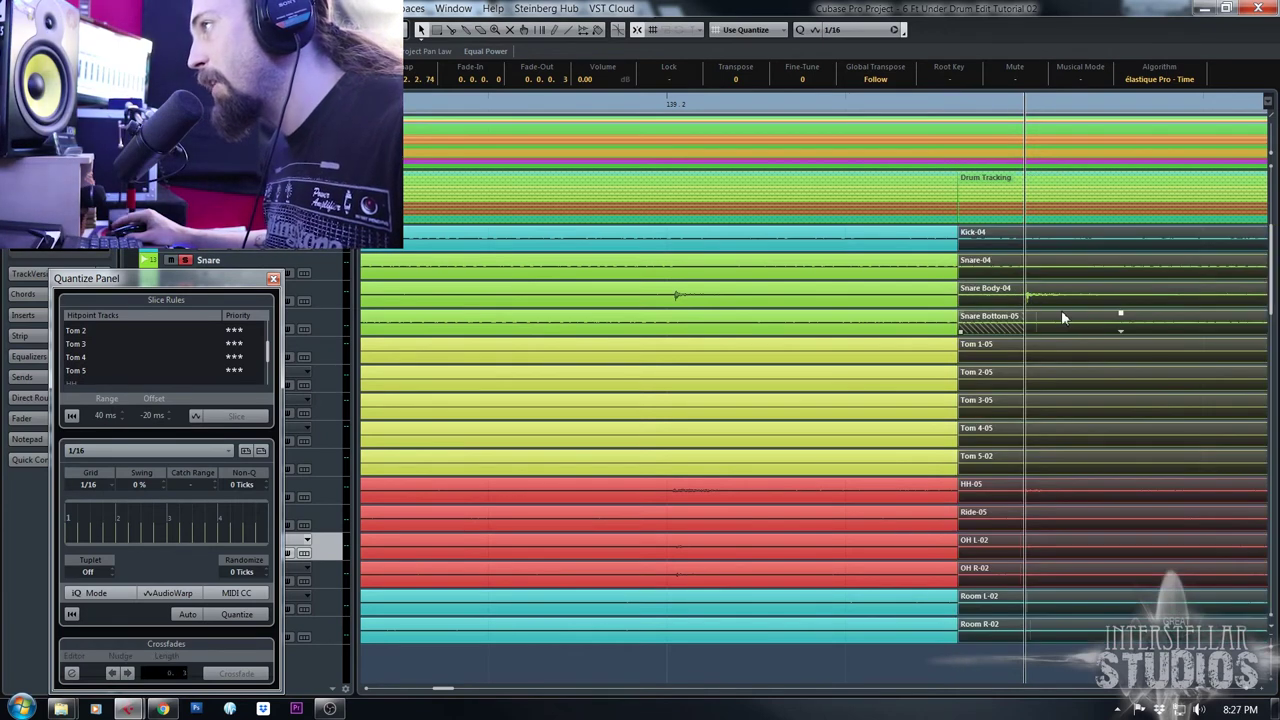
pyautogui.press('g')
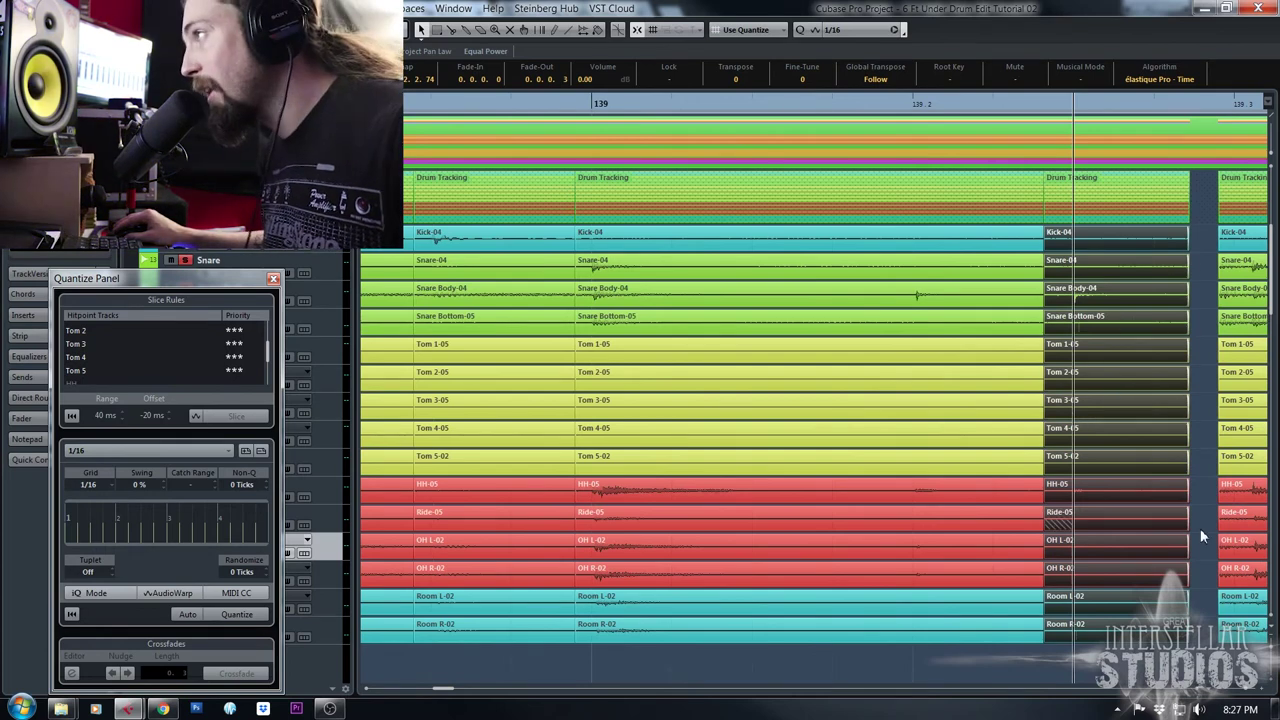
pyautogui.press('q')
pyautogui.press('h')
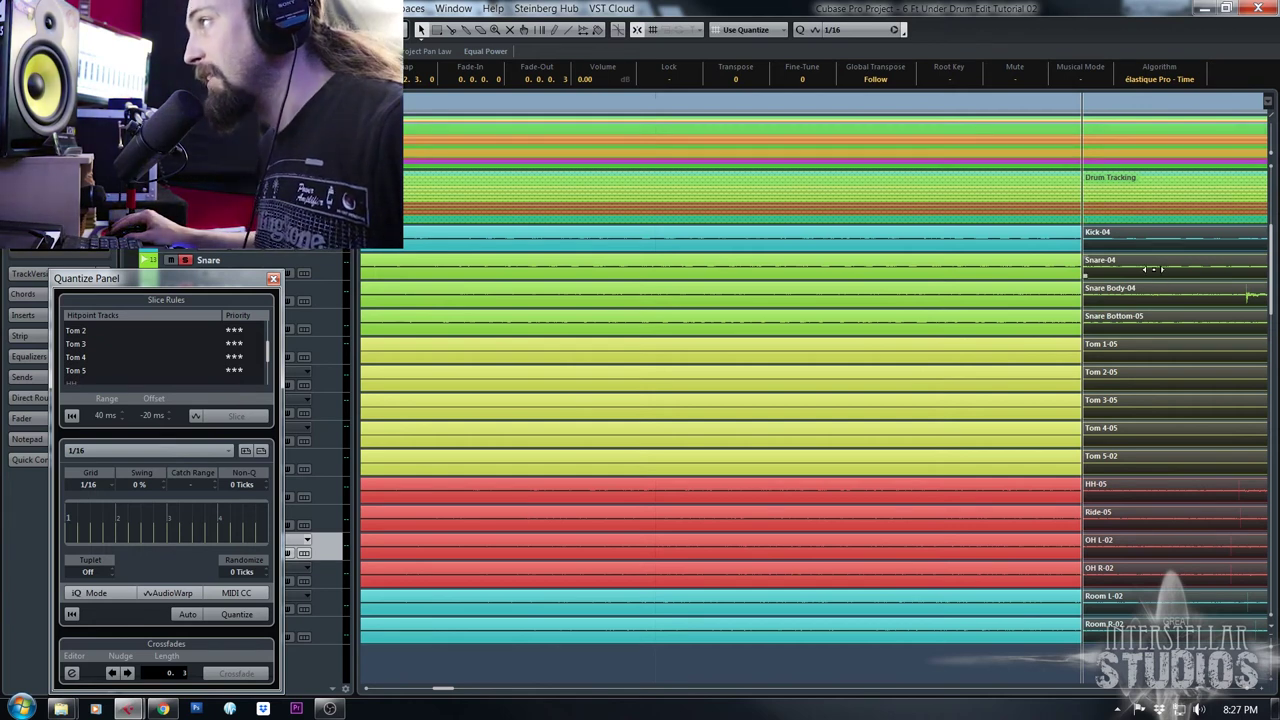
# Slip the audio inside the new slice earlier so the snare body hit sits right after the slice's start
pyautogui.moveTo(1150, 293)
pyautogui.mouseDown()
pyautogui.moveTo(975, 288)
pyautogui.moveTo(988, 286)
pyautogui.mouseUp()
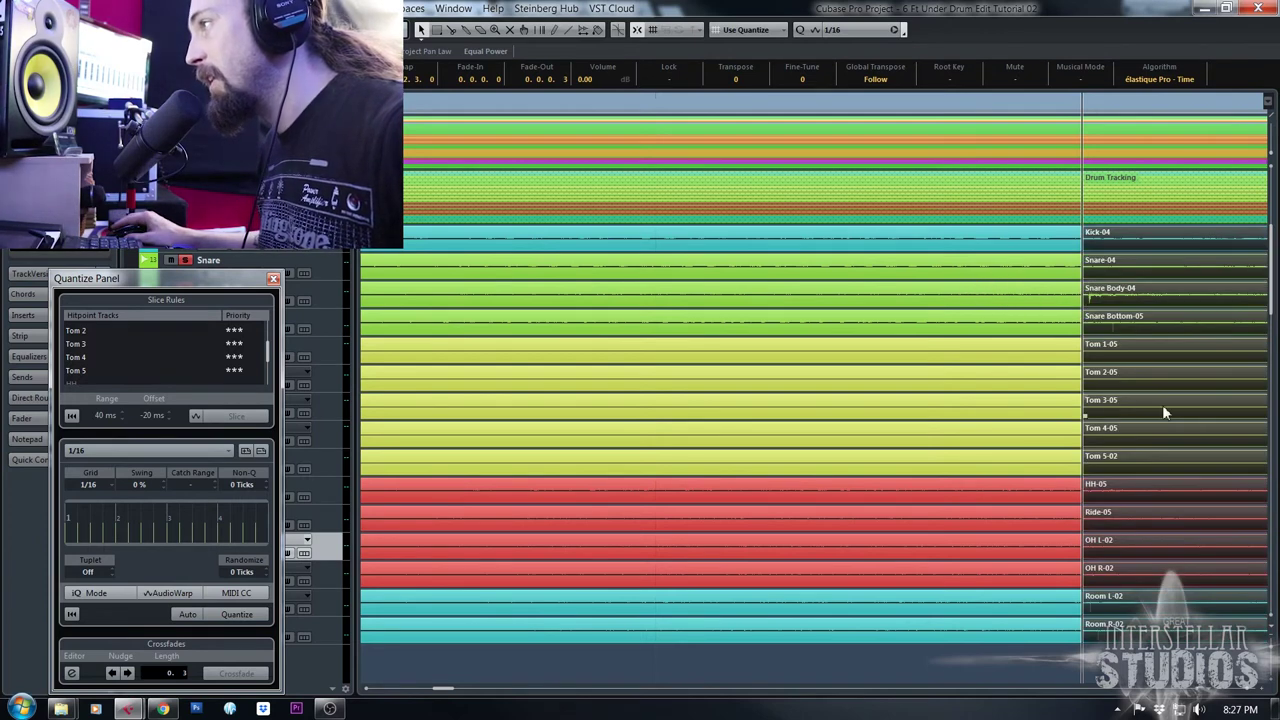
pyautogui.scroll(-1, 1162, 406)
pyautogui.hscroll(-1, 1162, 406)
pyautogui.hscroll(2, 1162, 406)
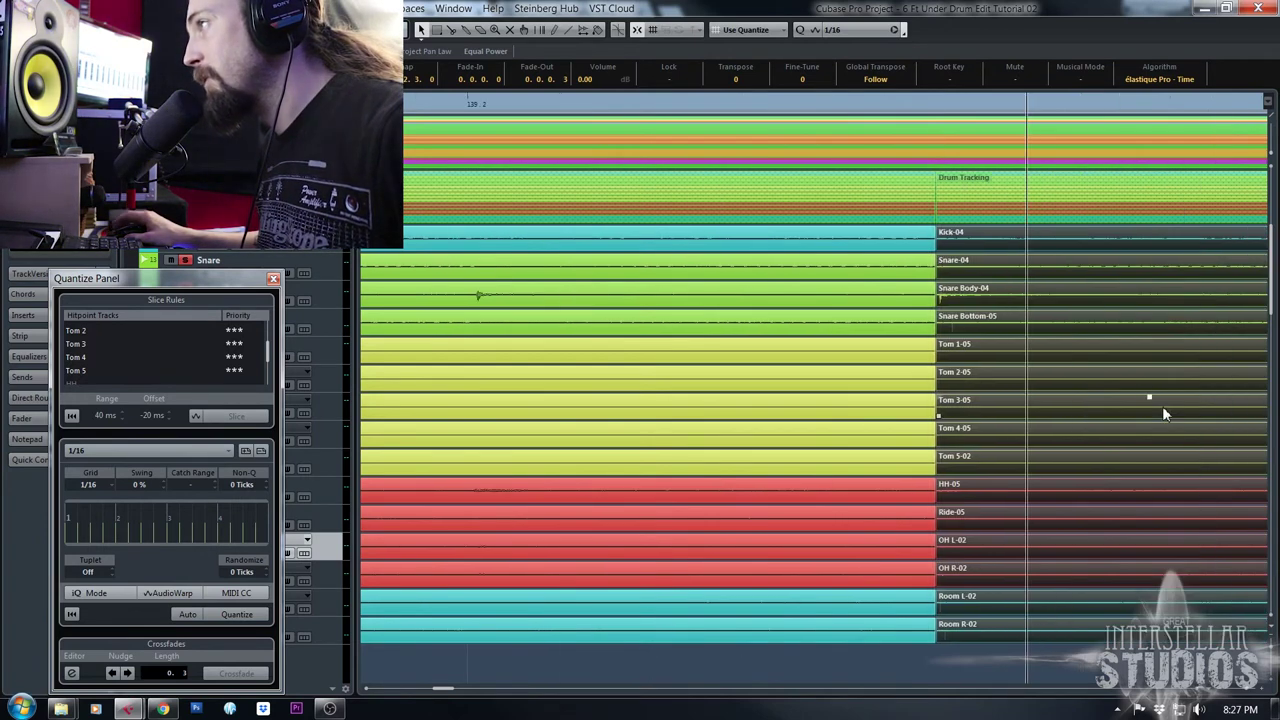
pyautogui.hotkey('ctrl', 'z')
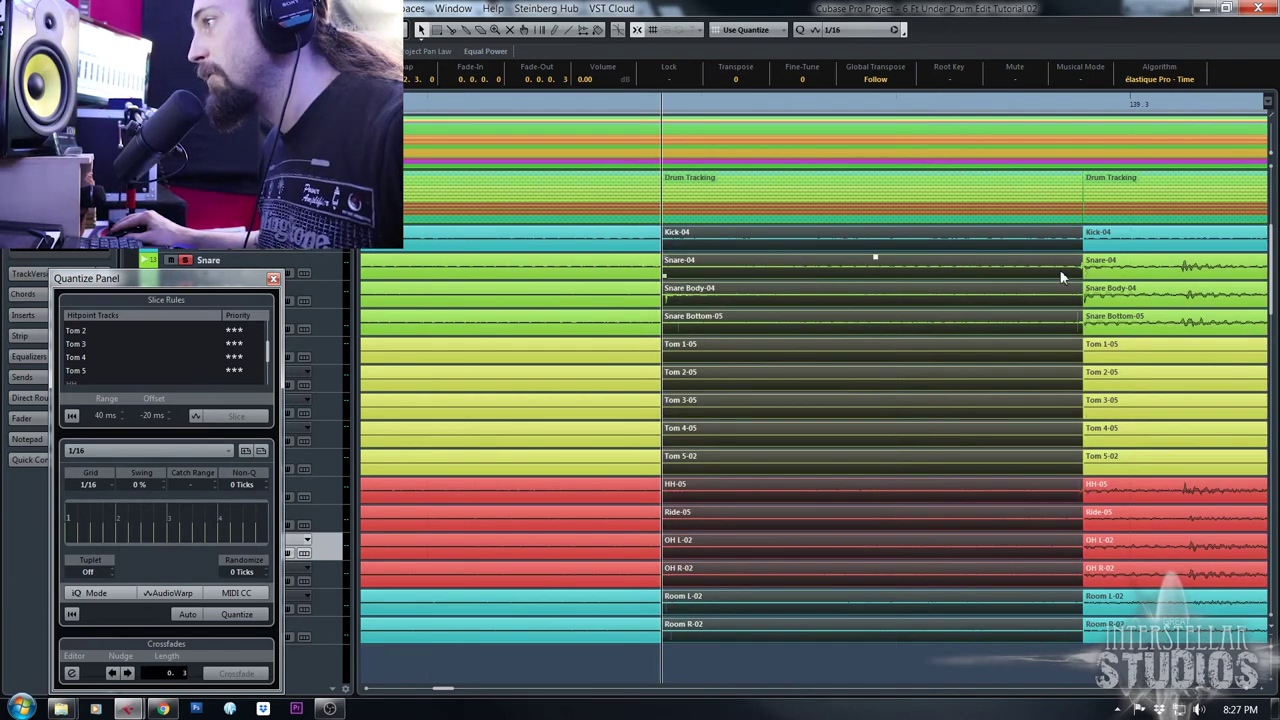
# Move the crossfaded boundary of the following drum slice near 139.3 earlier, ahead of the snare attack
pyautogui.click(1114, 526)
pyautogui.moveTo(1072, 107); pyautogui.dragTo(1074, 172)
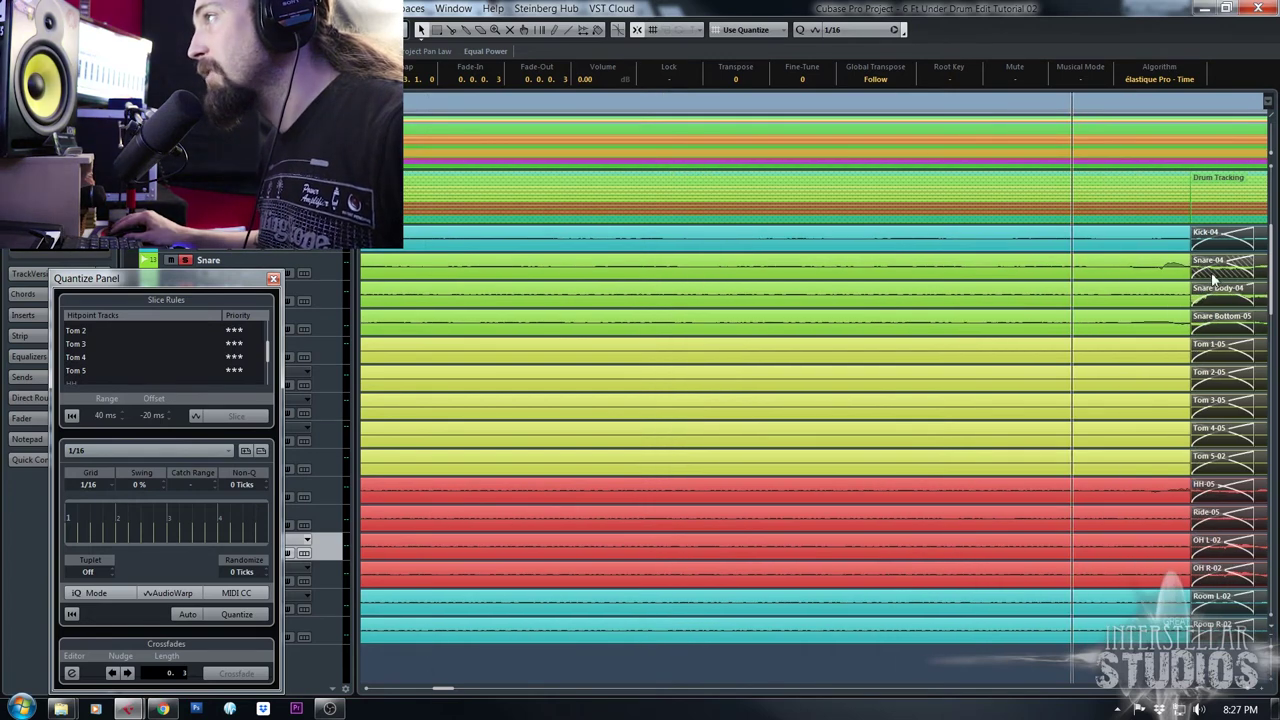
pyautogui.moveTo(1212, 275); pyautogui.dragTo(1073, 276)
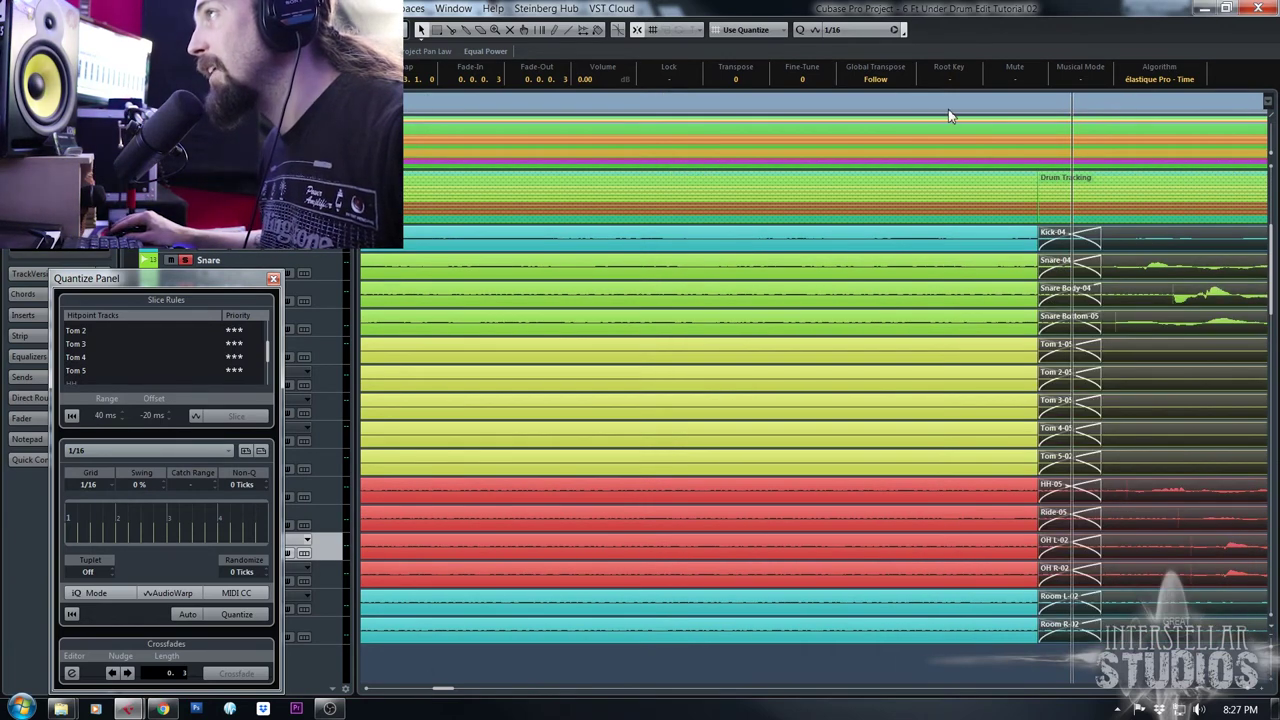
# Play back the drums from 139.2 through bar 140 to check the corrected snare hit near 139.3
pyautogui.moveTo(949, 107)
pyautogui.mouseDown()
pyautogui.moveTo(941, 57)
pyautogui.moveTo(683, 52)
pyautogui.mouseUp()
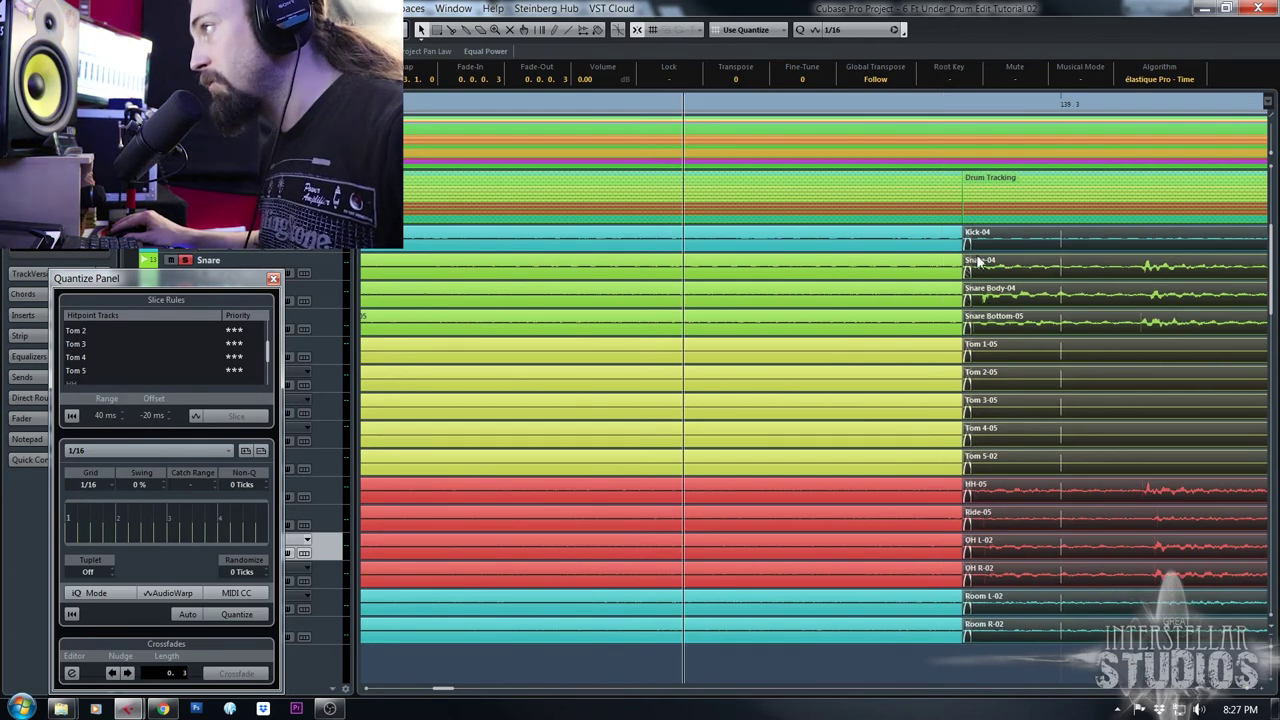
pyautogui.moveTo(868, 109); pyautogui.dragTo(747, 82)
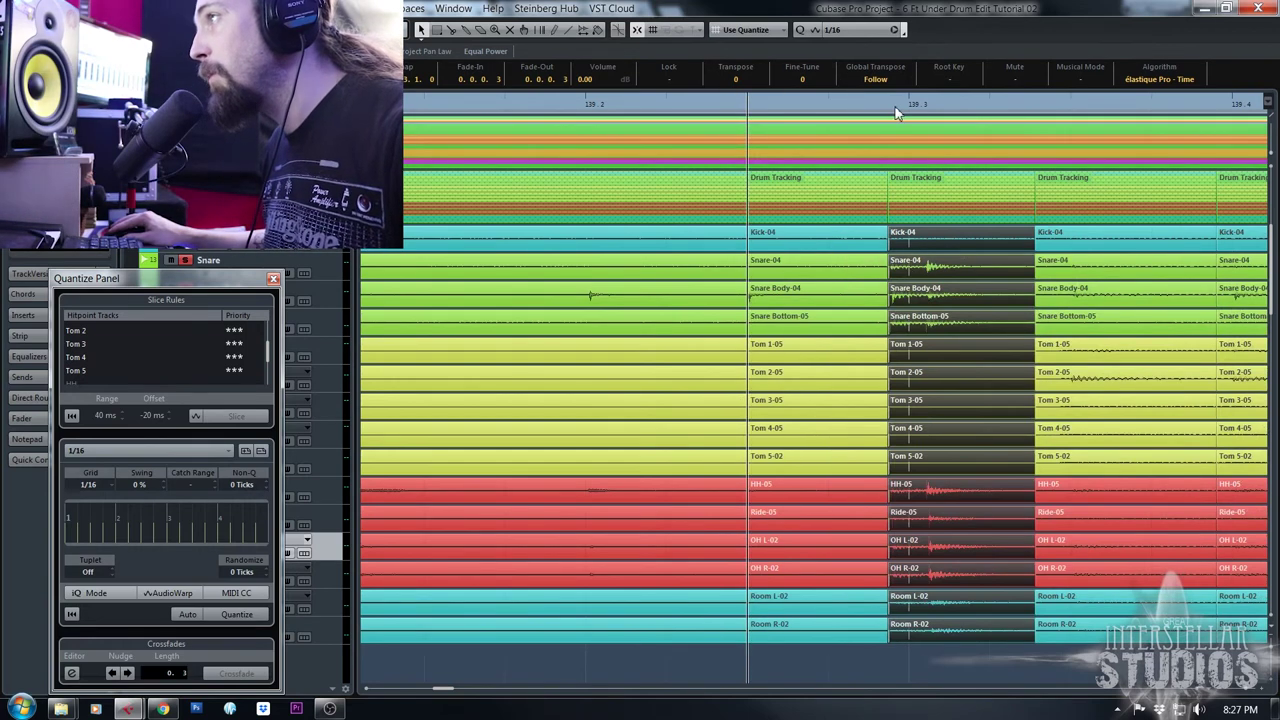
pyautogui.click(601, 108)
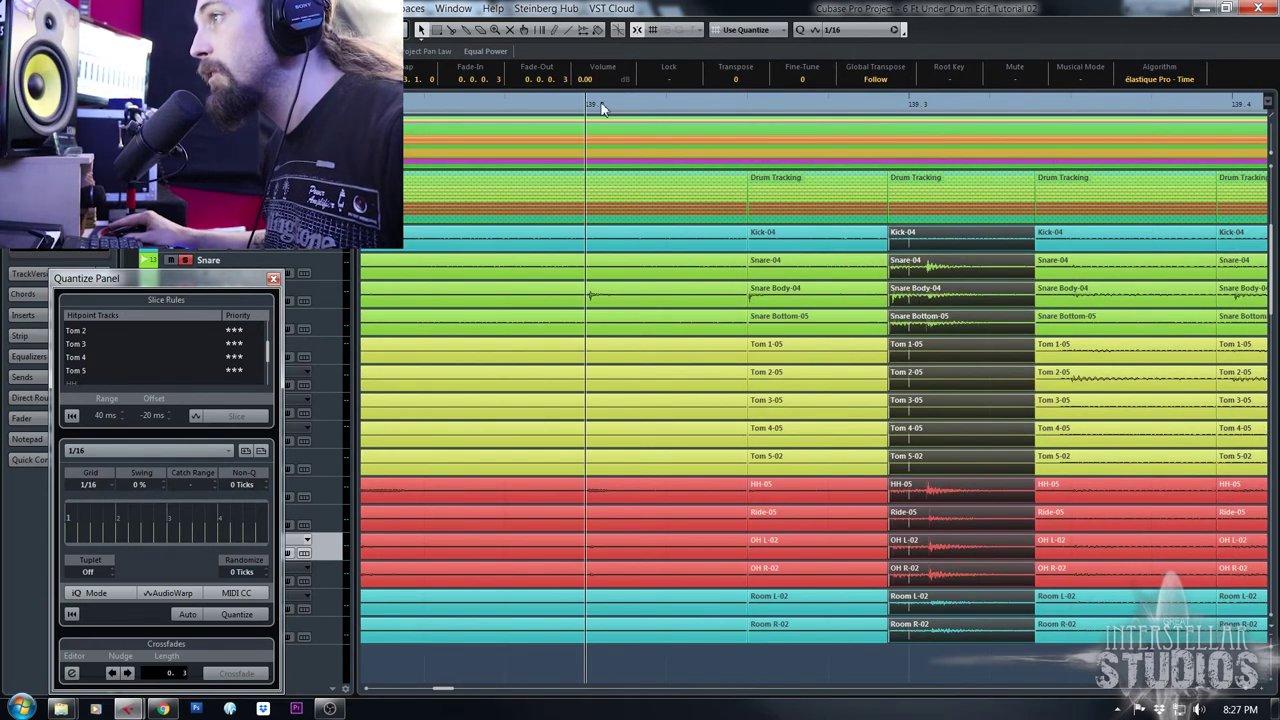
pyautogui.press('space')
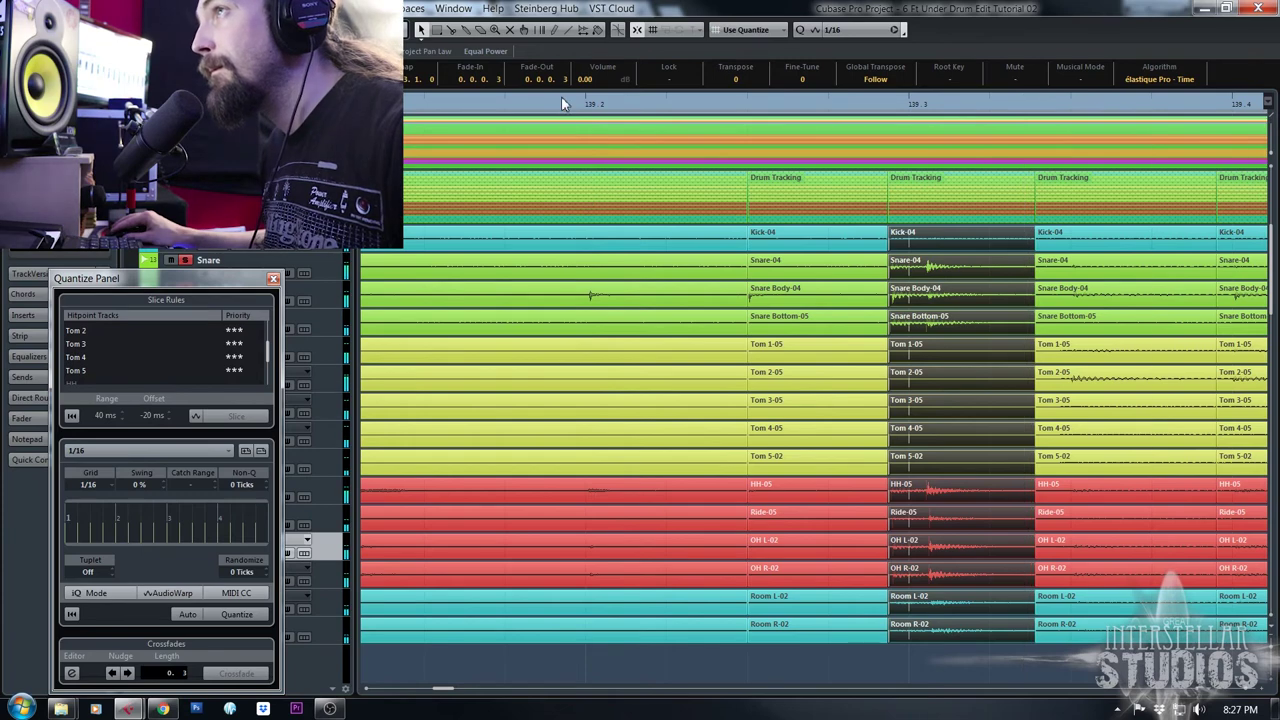
pyautogui.moveTo(571, 99); pyautogui.dragTo(362, 60)
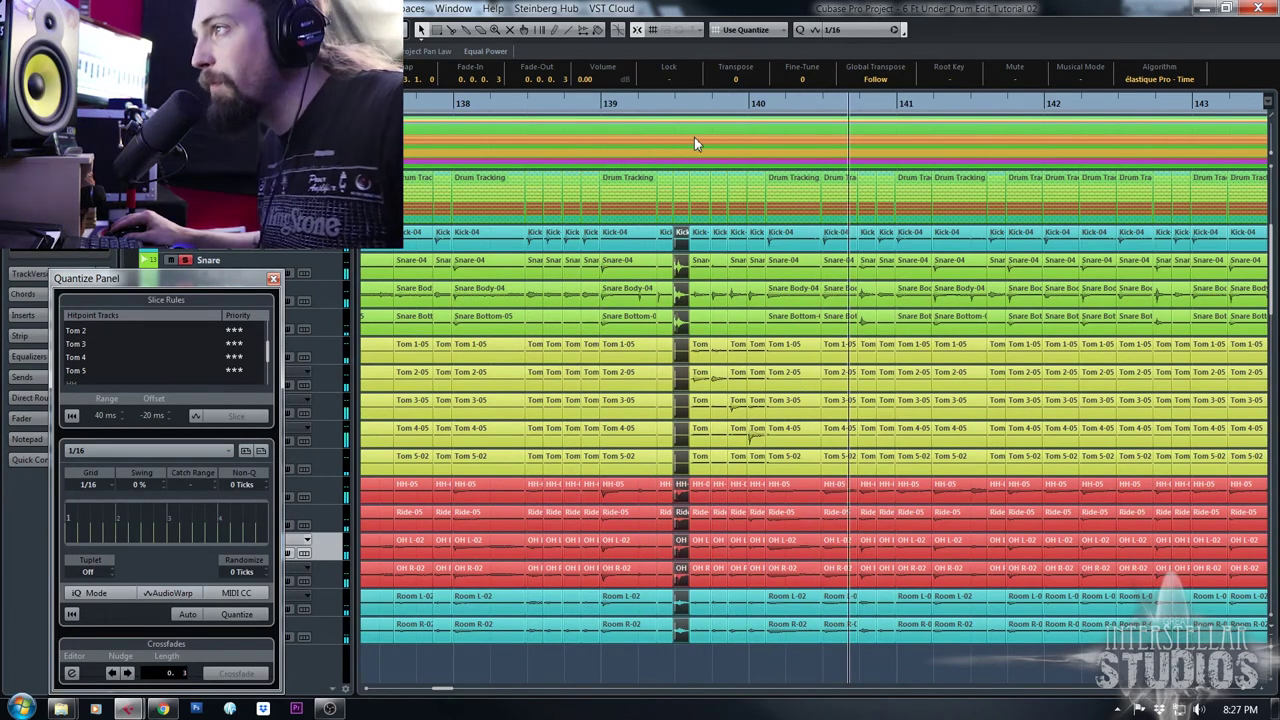
# Move the crossfaded start of the kick slice just after bar 140 slightly later, keeping it ahead of the kick attack
pyautogui.moveTo(754, 132); pyautogui.dragTo(764, 186)
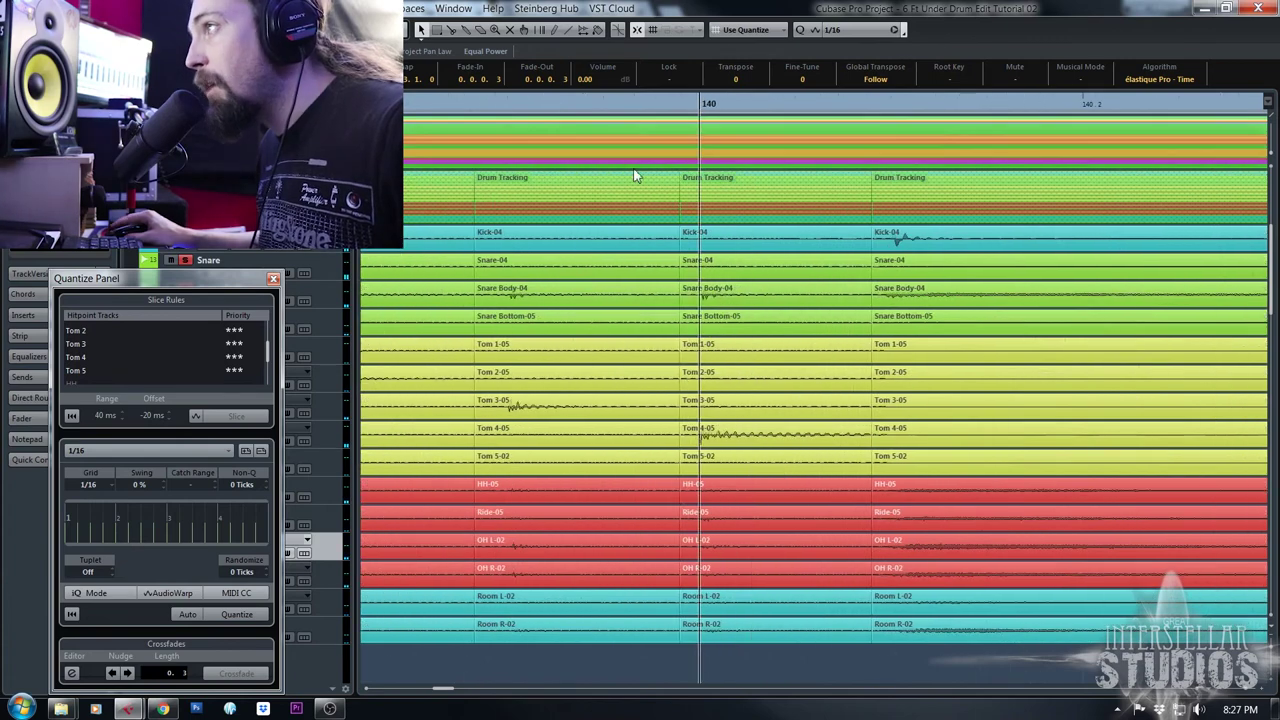
pyautogui.click(899, 246)
pyautogui.press('h')
pyautogui.press('h')
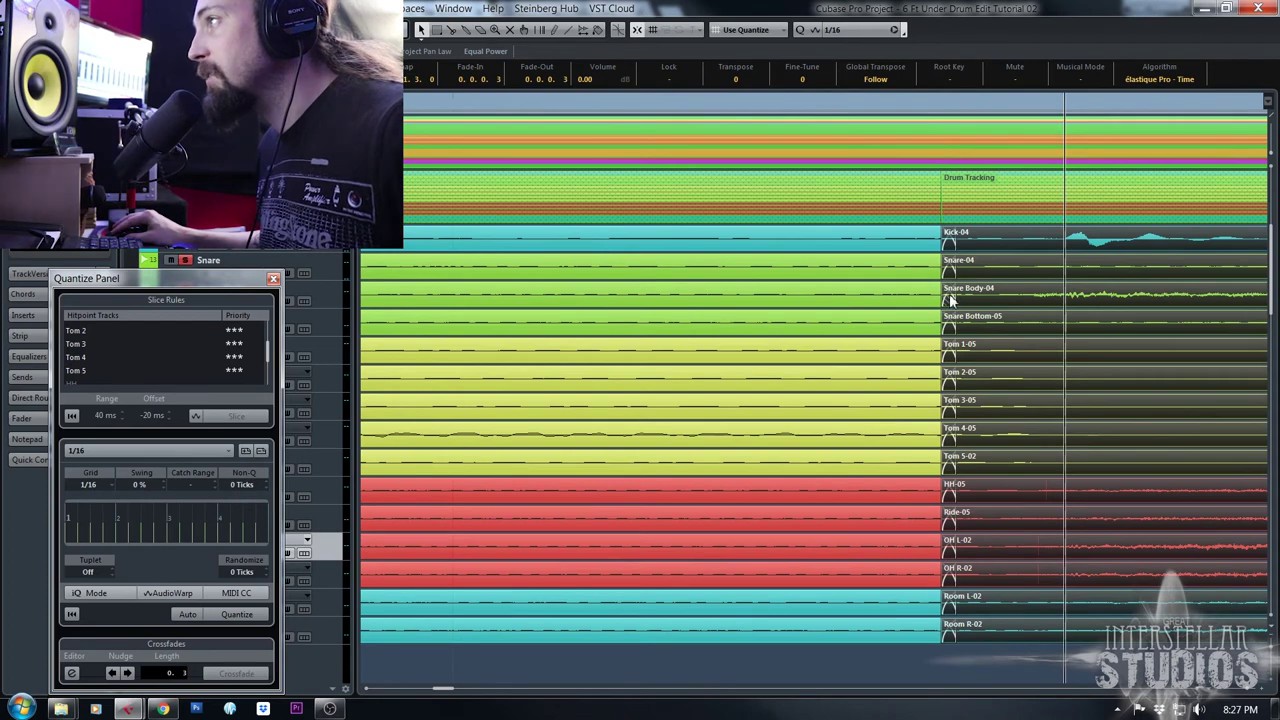
pyautogui.moveTo(1037, 298); pyautogui.dragTo(1104, 266)
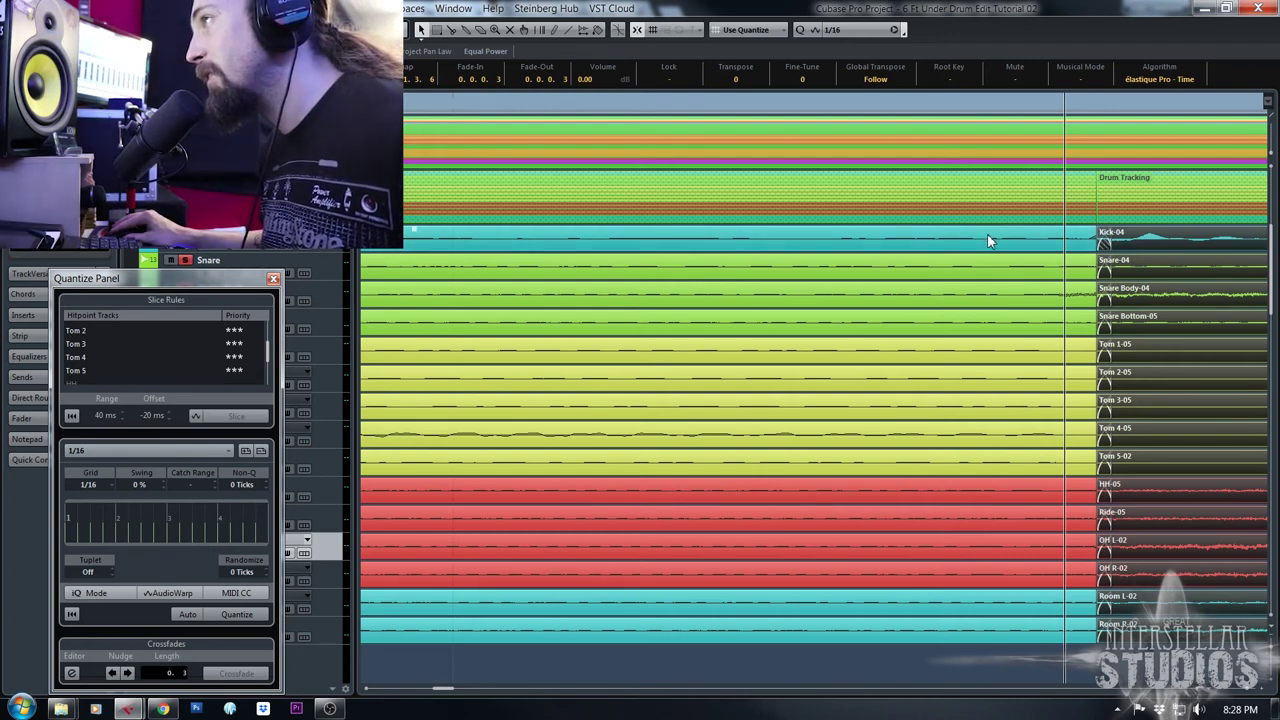
pyautogui.moveTo(1106, 247); pyautogui.dragTo(1068, 240)
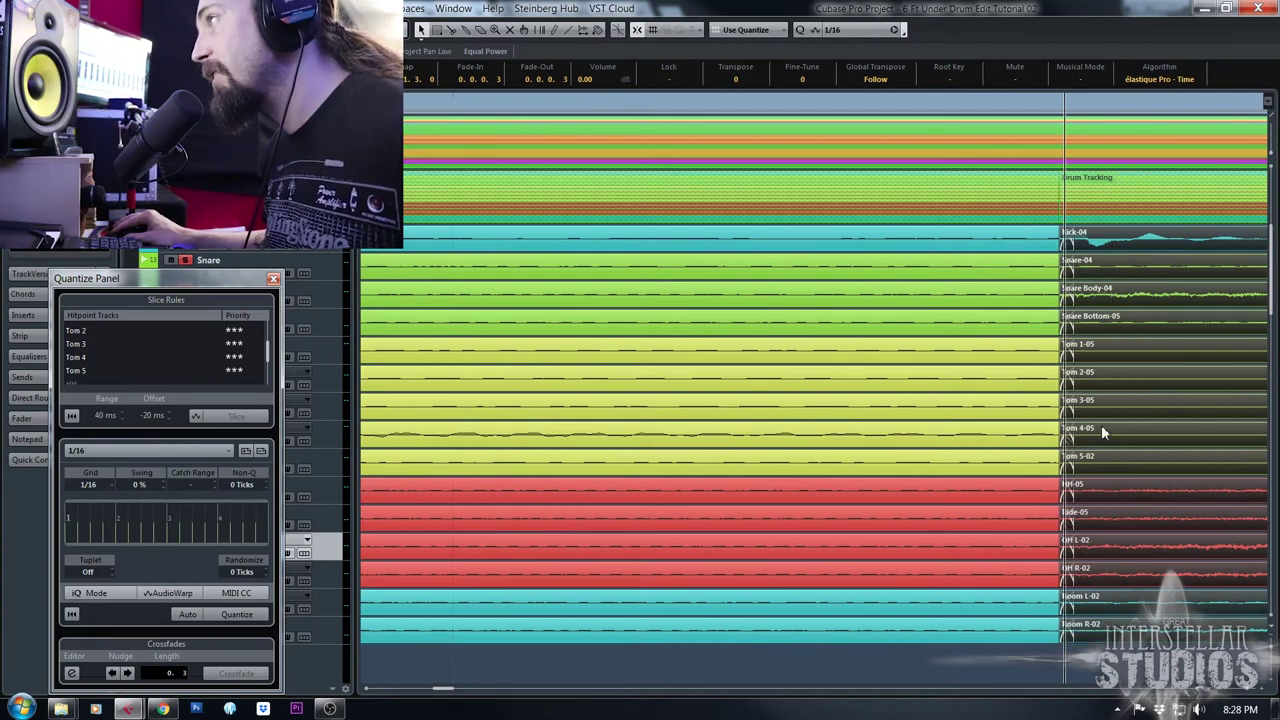
pyautogui.moveTo(1048, 245); pyautogui.dragTo(992, 250)
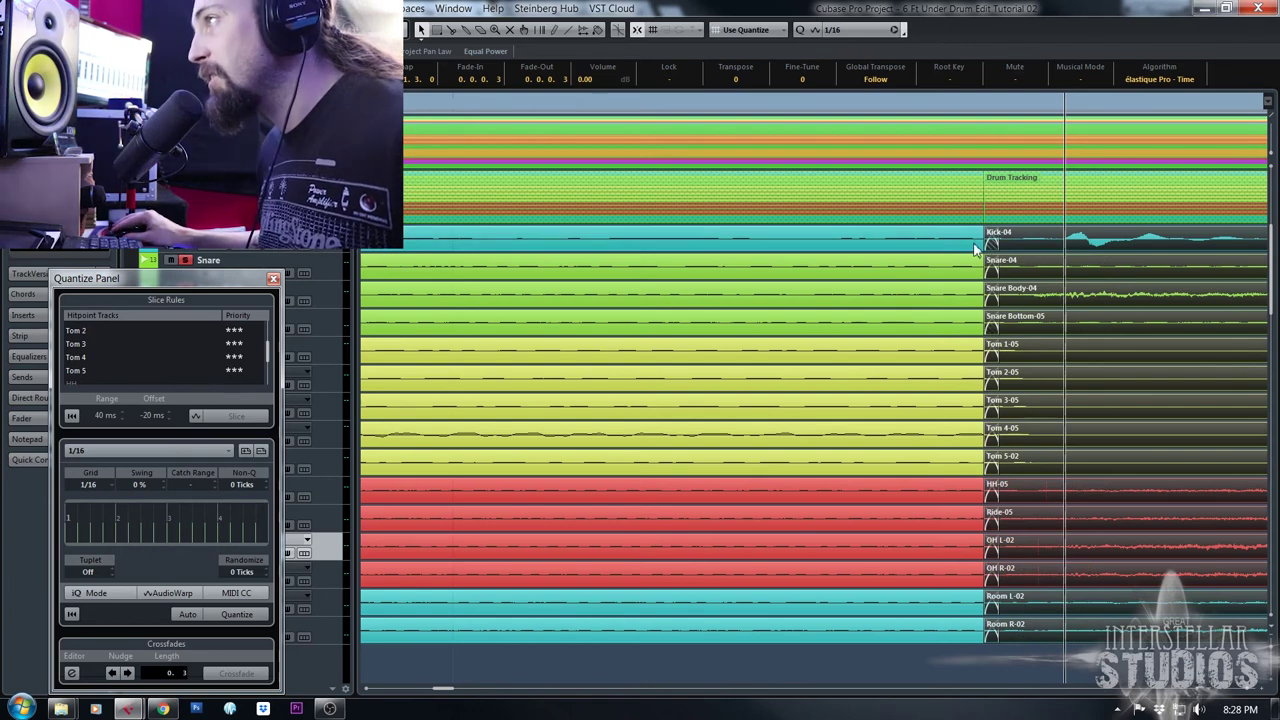
# Play back the transition from bar 140 into the kick slice that follows it
pyautogui.moveTo(900, 108); pyautogui.dragTo(866, 114)
pyautogui.press('space')
pyautogui.moveTo(808, 105); pyautogui.dragTo(750, 54)
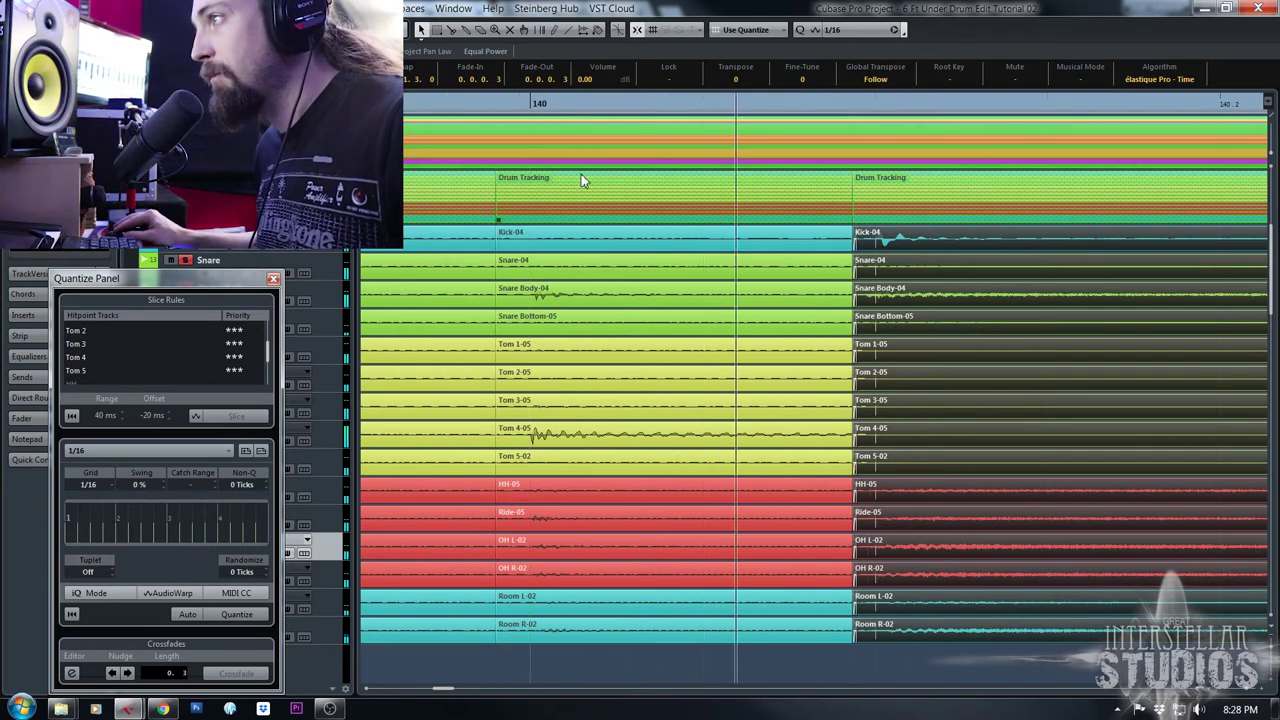
# Lengthen the crossfade at the start of the kick slice after bar 140 back to the playhead, for a 12-tick fade-in
pyautogui.moveTo(846, 105); pyautogui.dragTo(979, 361)
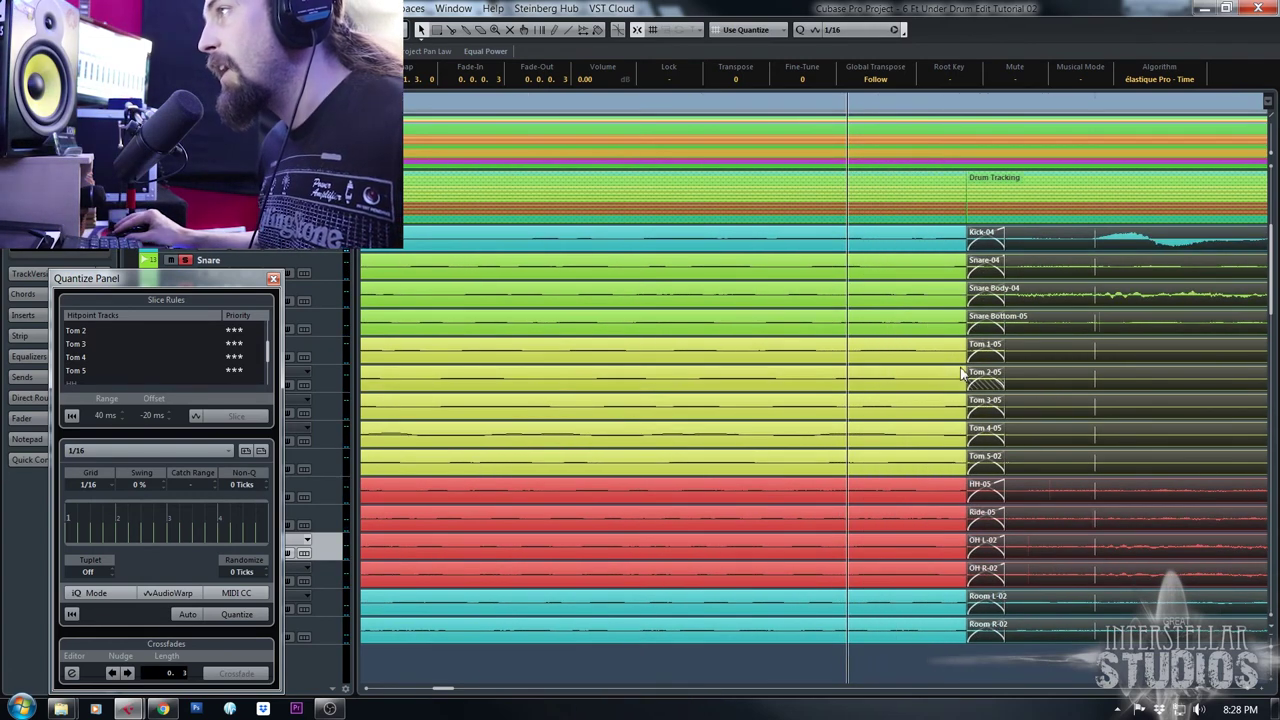
pyautogui.moveTo(969, 356); pyautogui.dragTo(848, 357)
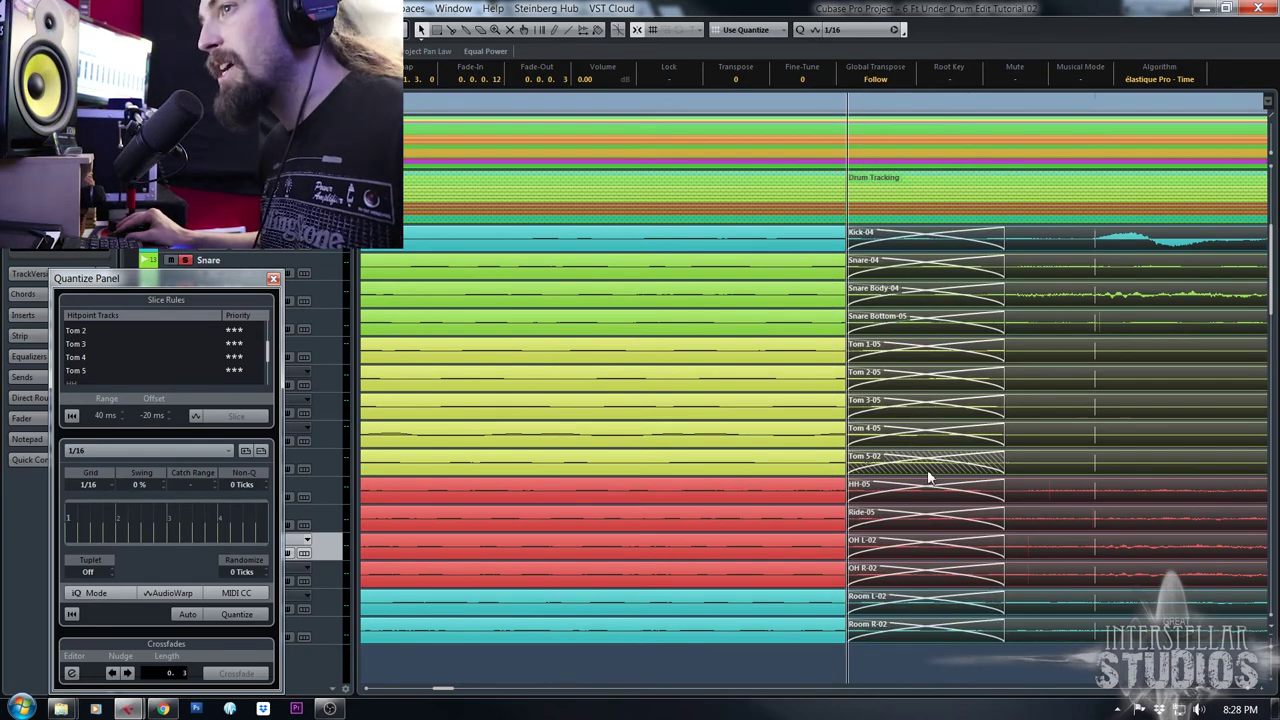
pyautogui.press('Up')
pyautogui.press('Up')
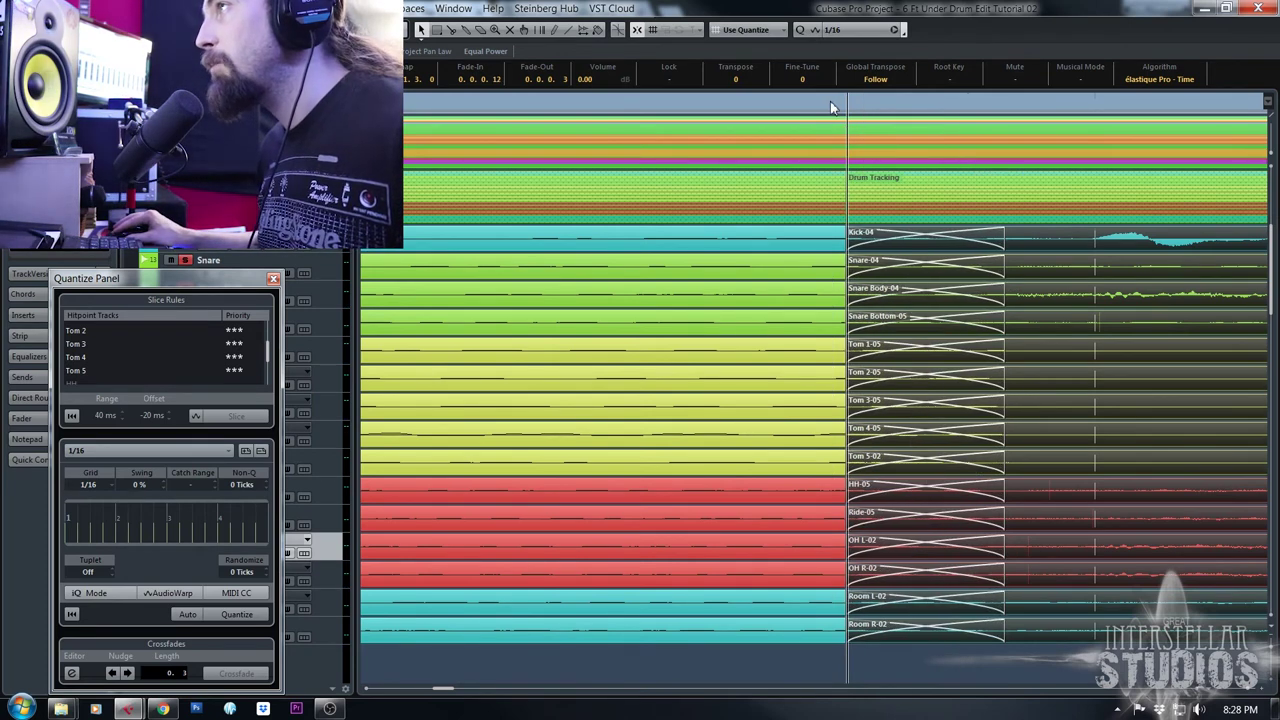
# Play back the drums around bars 138 to 140 to listen to the lengthened crossfade and the preceding tom fill
pyautogui.moveTo(831, 104); pyautogui.dragTo(583, 44)
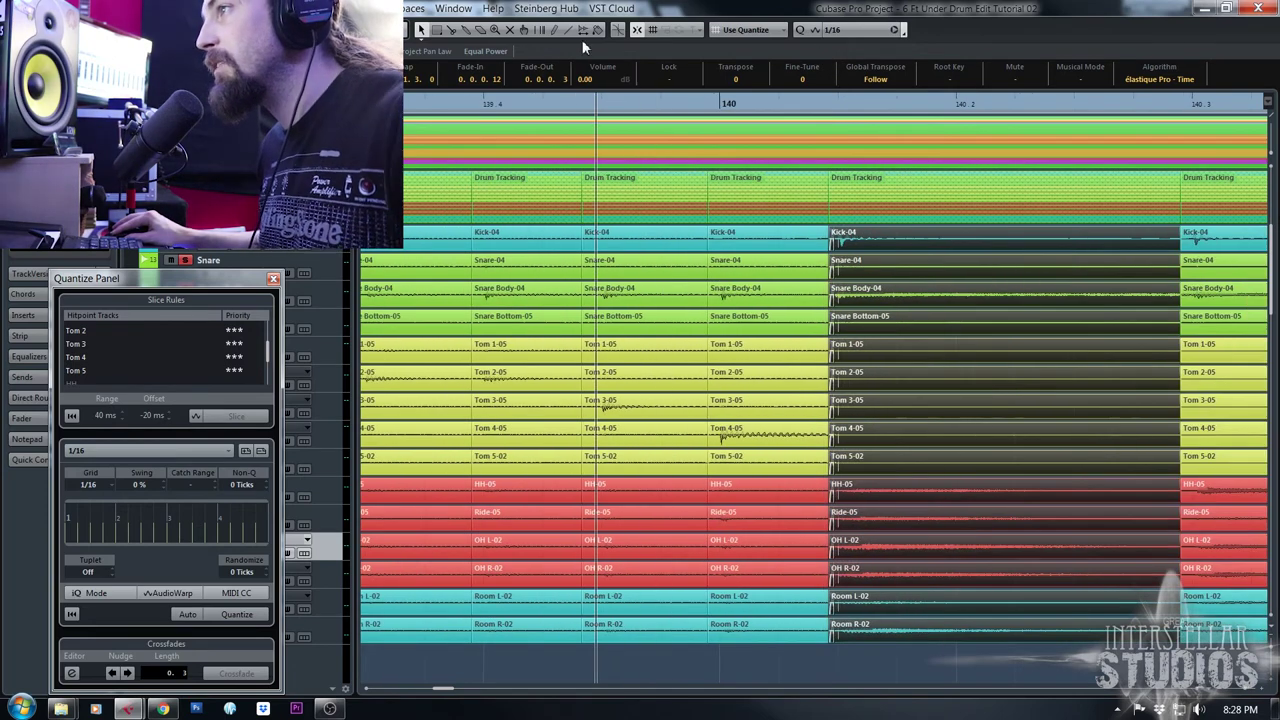
pyautogui.press('space')
pyautogui.moveTo(642, 110); pyautogui.dragTo(555, 90)
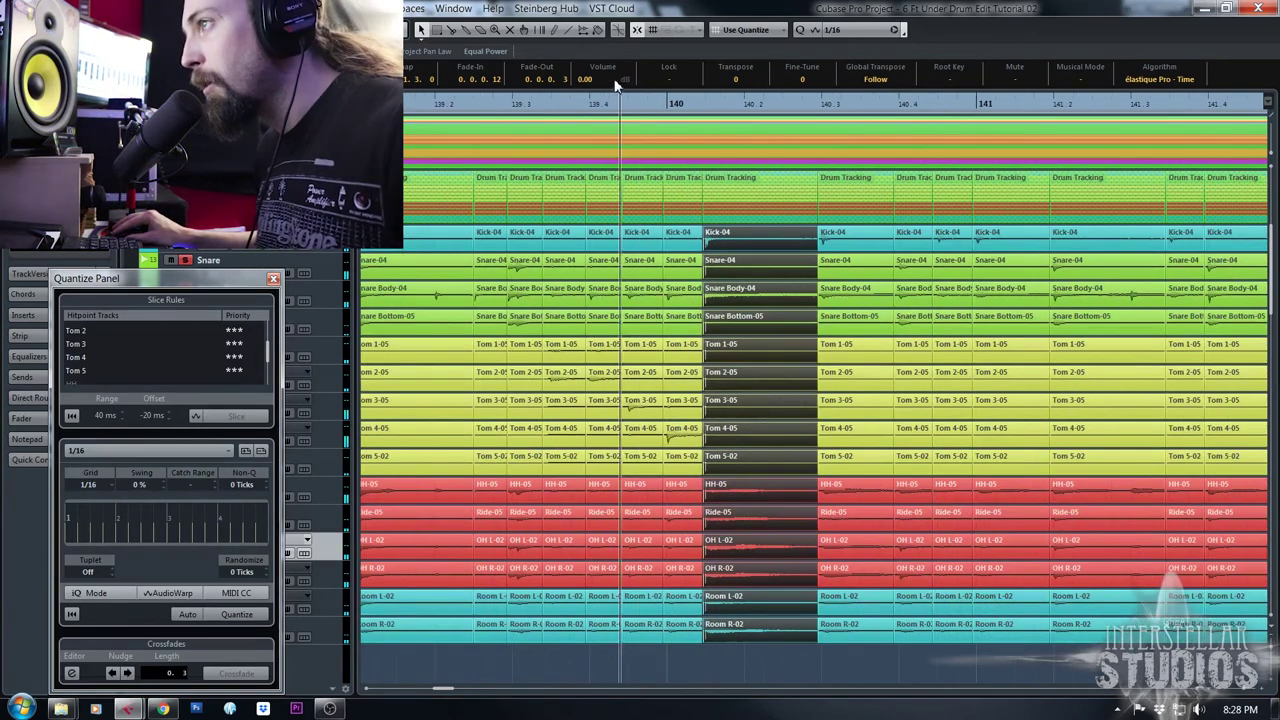
pyautogui.click(531, 104)
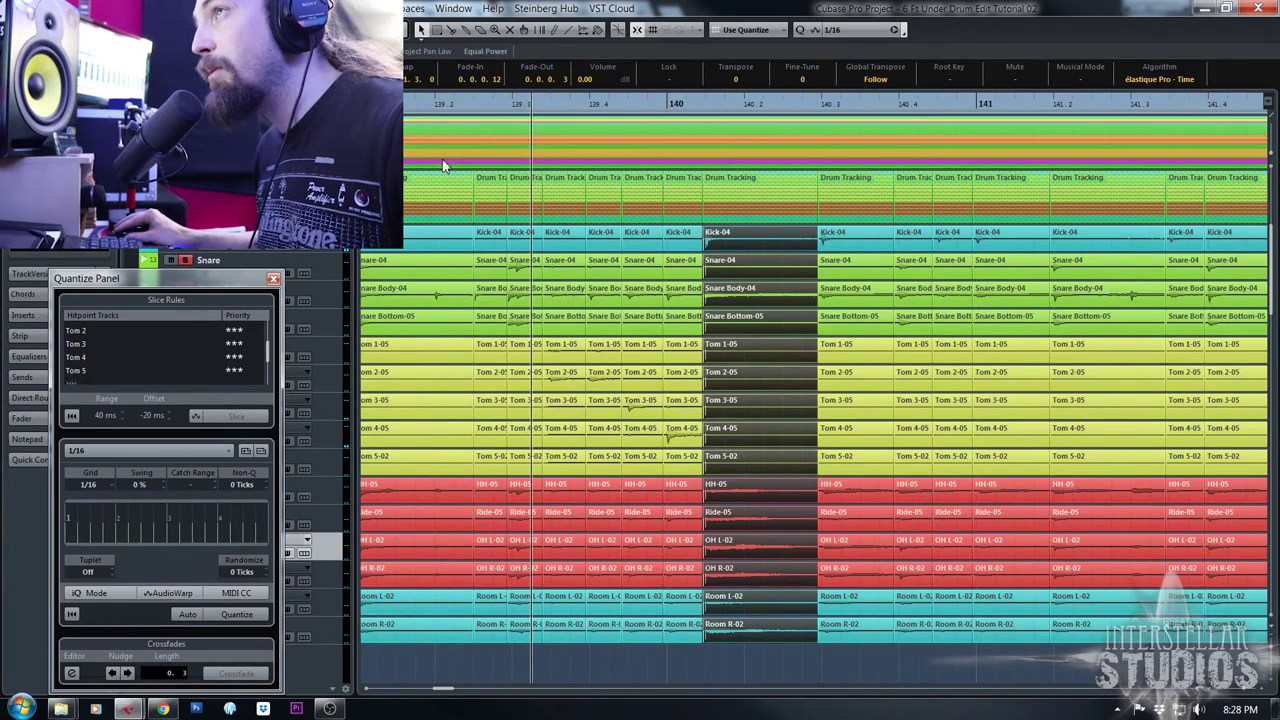
pyautogui.moveTo(445, 108); pyautogui.dragTo(396, 106)
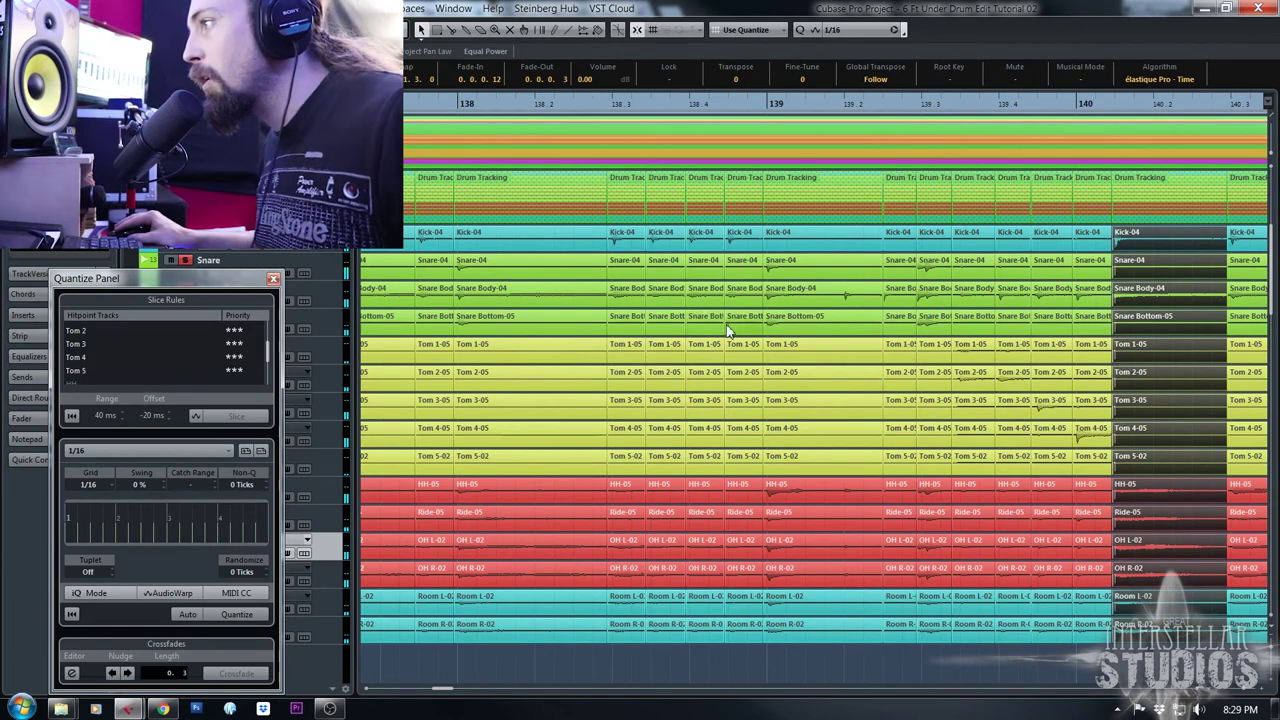
# Select the four grouped tom-fill slices between 139.3 and just after bar 140 and lengthen their crossfades to 11 ticks
pyautogui.moveTo(1091, 661); pyautogui.dragTo(1072, 559)
pyautogui.moveTo(1094, 474); pyautogui.dragTo(965, 345)
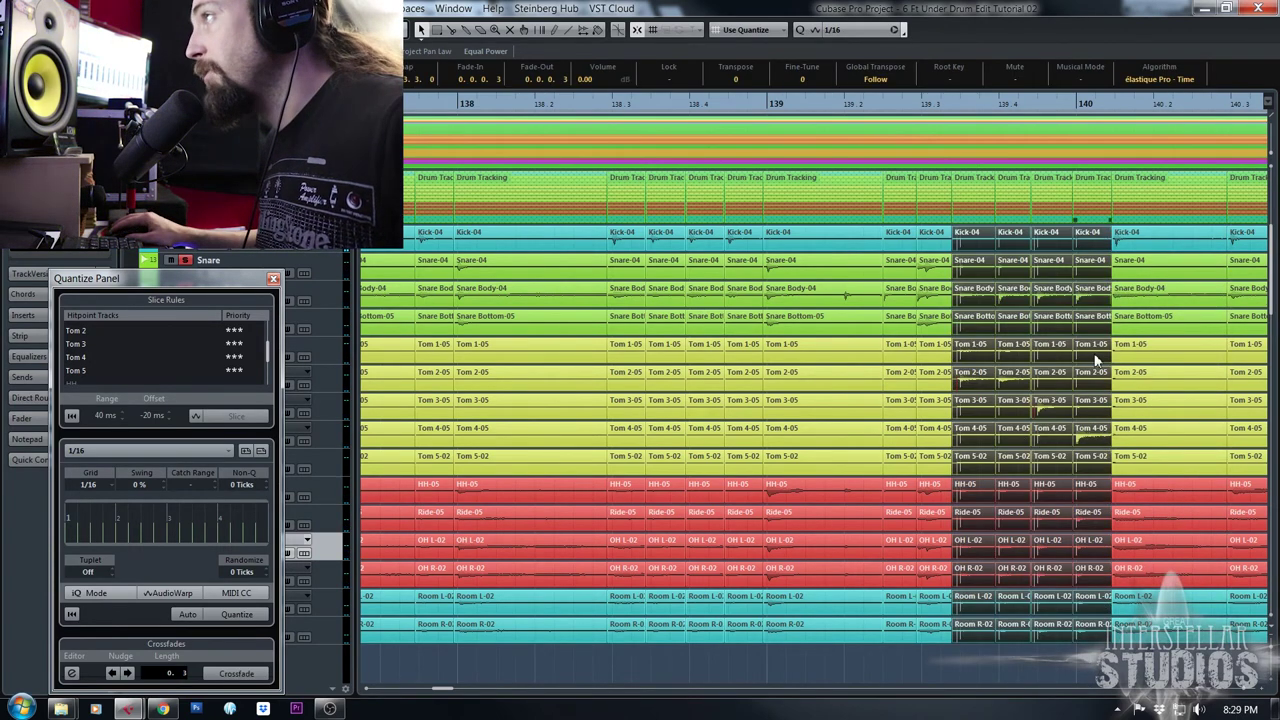
pyautogui.moveTo(1084, 106); pyautogui.dragTo(1075, 188)
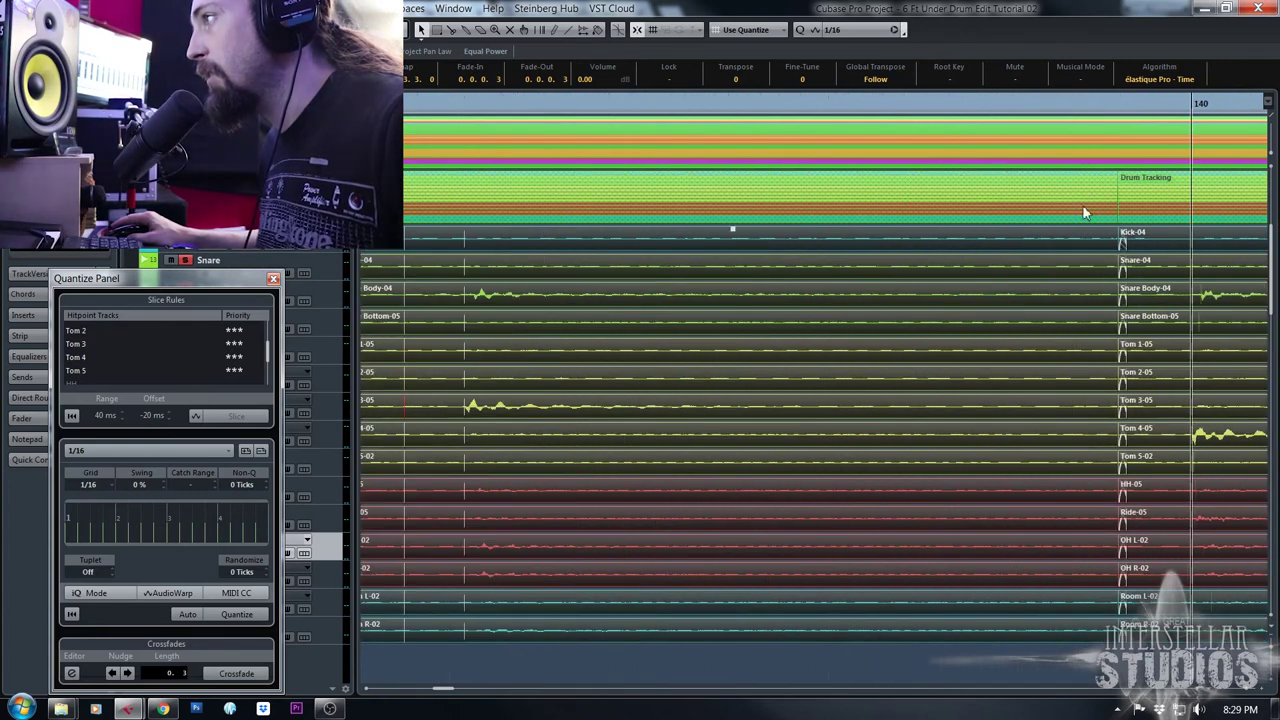
pyautogui.moveTo(1116, 413); pyautogui.dragTo(1093, 408)
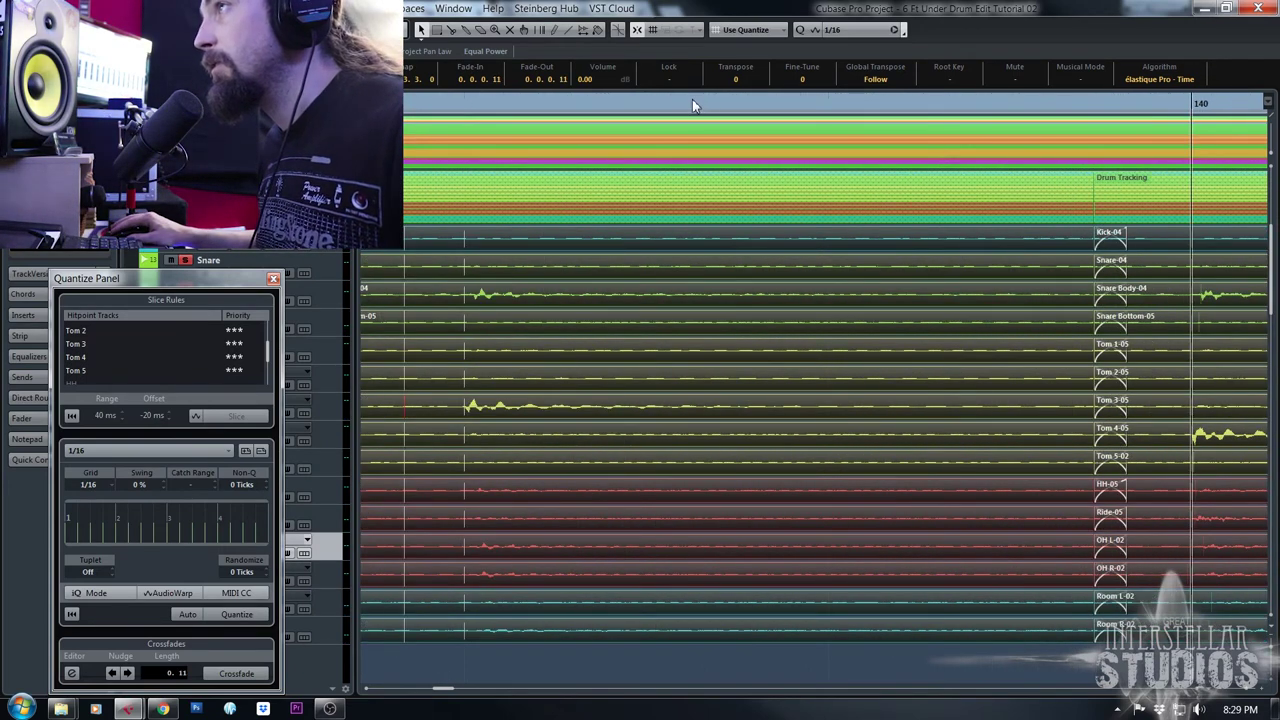
# Play back the tom fill, resume from just before bar 145, and listen through to bar 159 for remaining errors
pyautogui.moveTo(692, 101); pyautogui.dragTo(362, 108)
pyautogui.press('space')
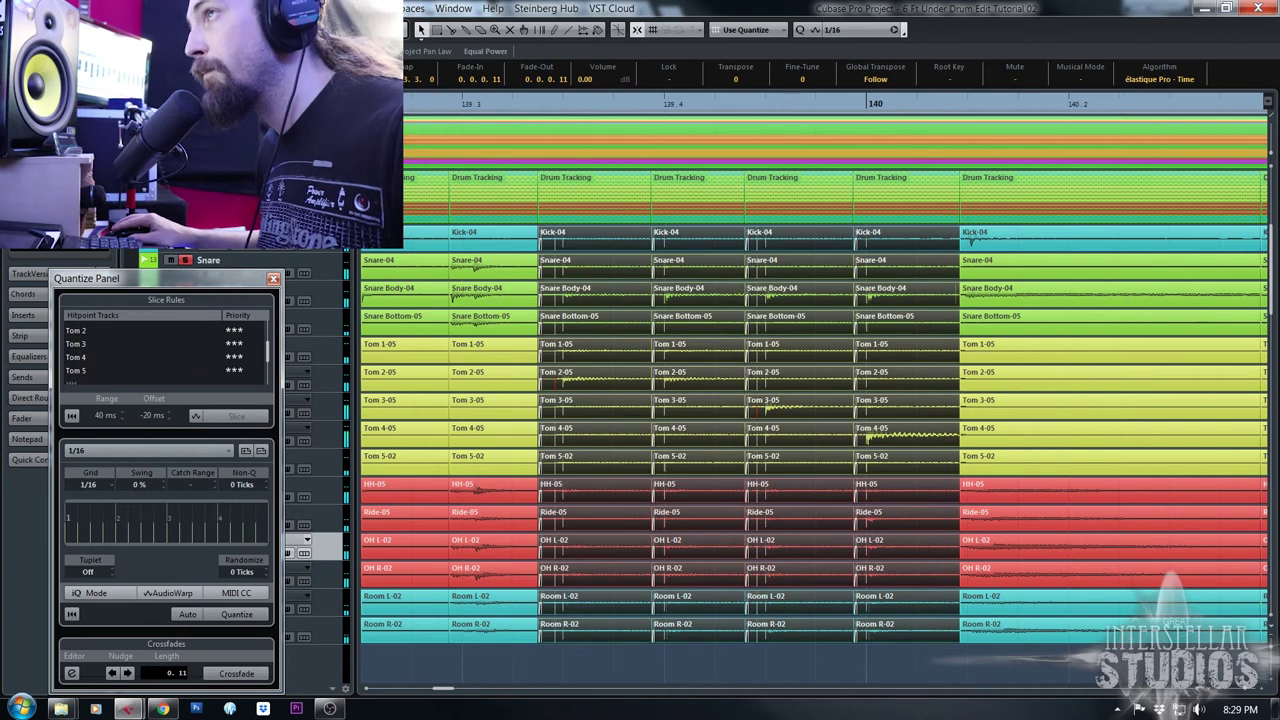
pyautogui.press('g')
pyautogui.press('g')
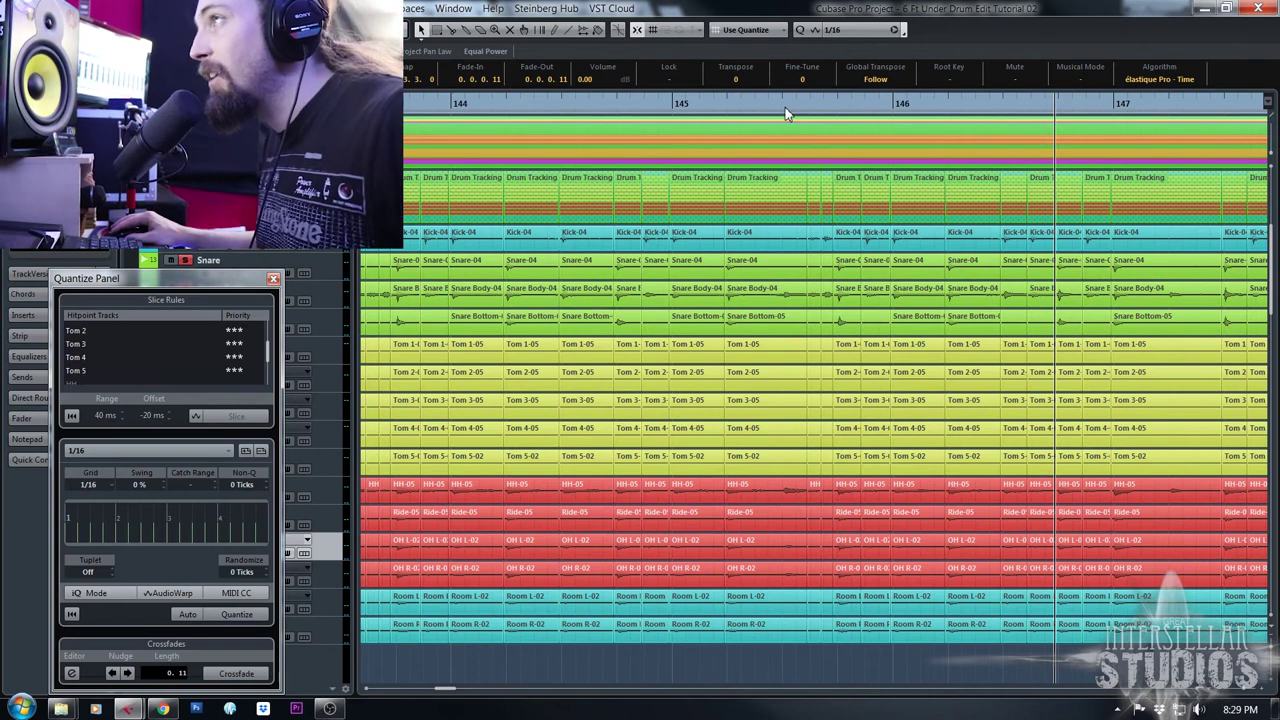
pyautogui.click(660, 104)
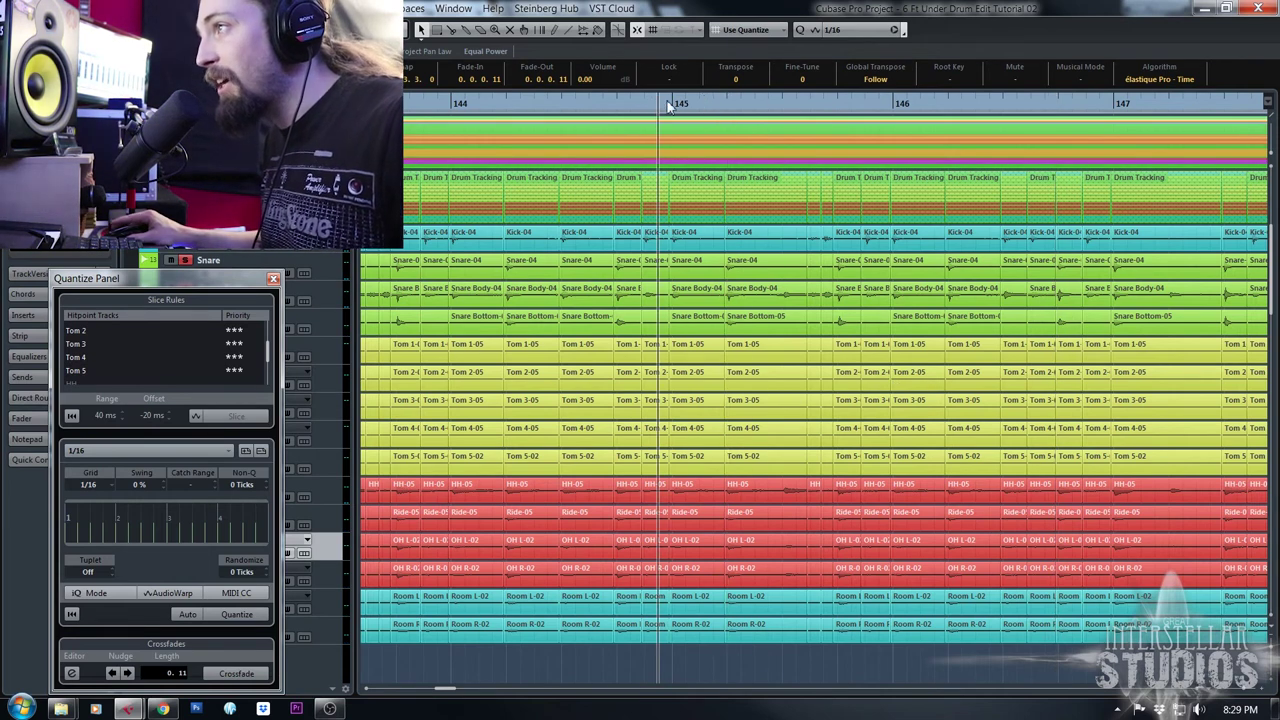
pyautogui.press('space')
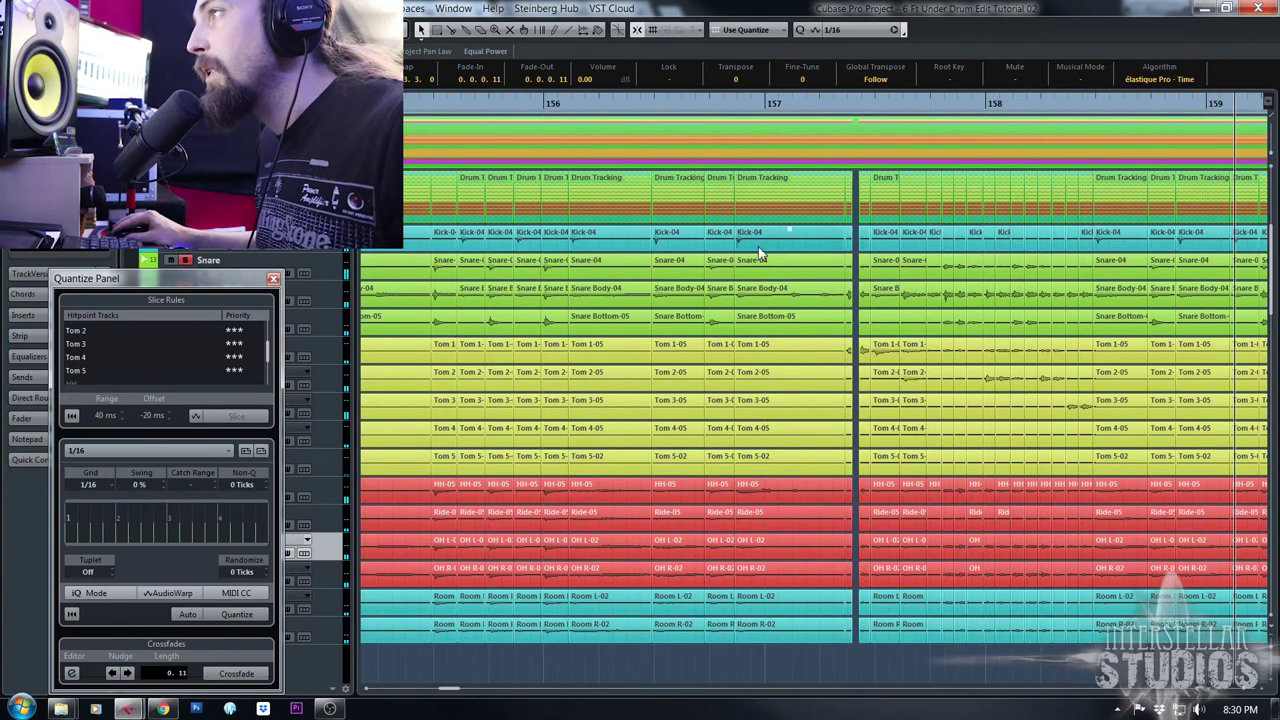
# Select the grouped drum-fill slices from just before 157.3 to midway through bar 158 and lengthen their crossfades to about 10 ticks
pyautogui.moveTo(1090, 640); pyautogui.dragTo(970, 331)
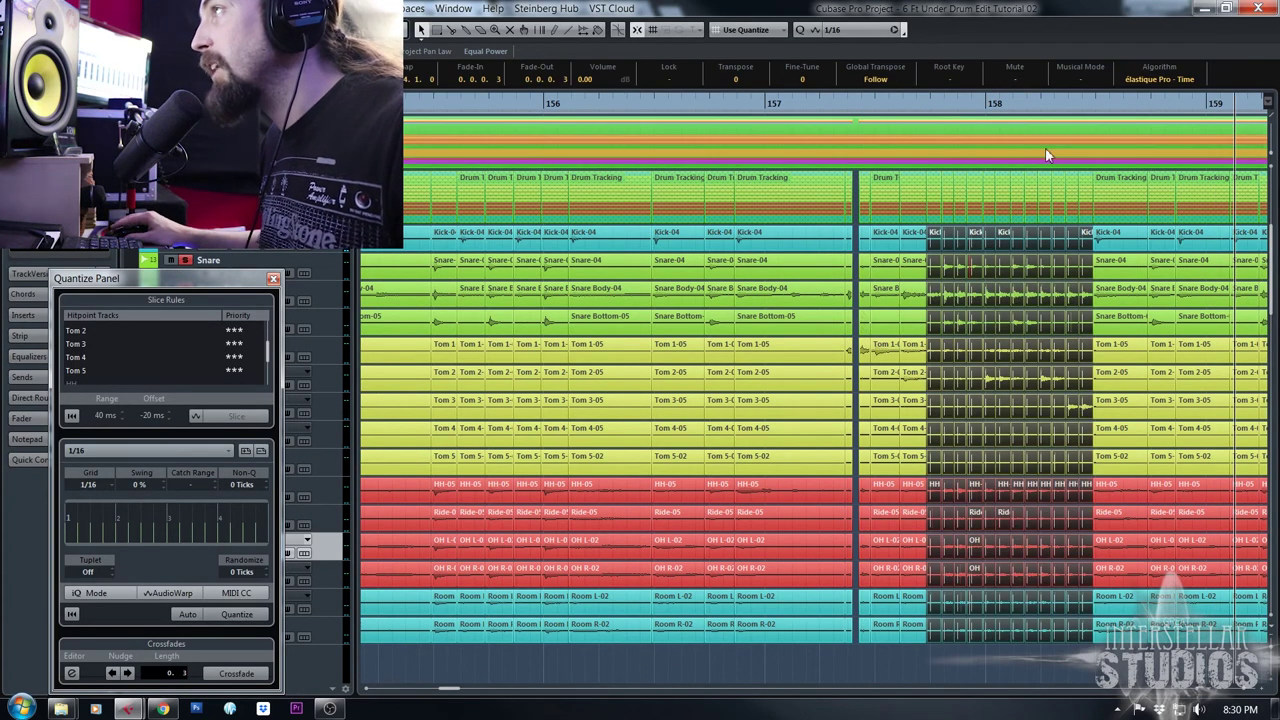
pyautogui.moveTo(1090, 656); pyautogui.dragTo(878, 346)
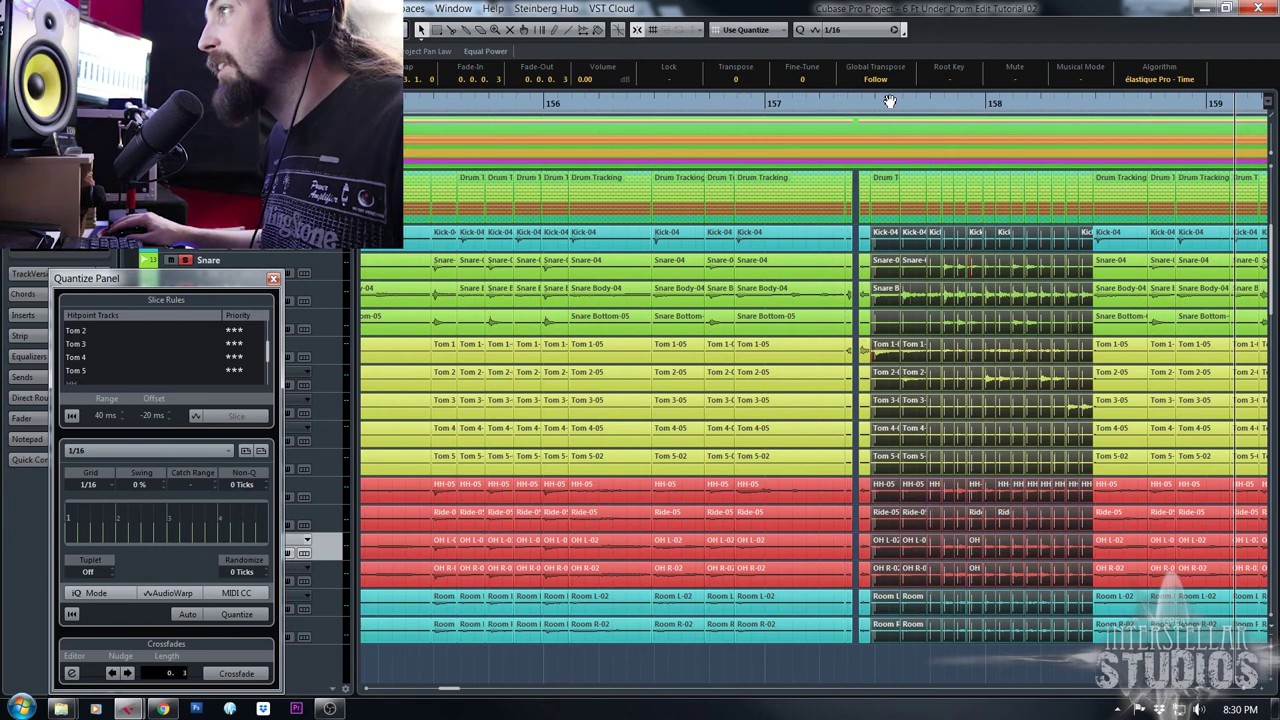
pyautogui.moveTo(888, 103); pyautogui.dragTo(891, 182)
pyautogui.scroll(-1, 1115, 390)
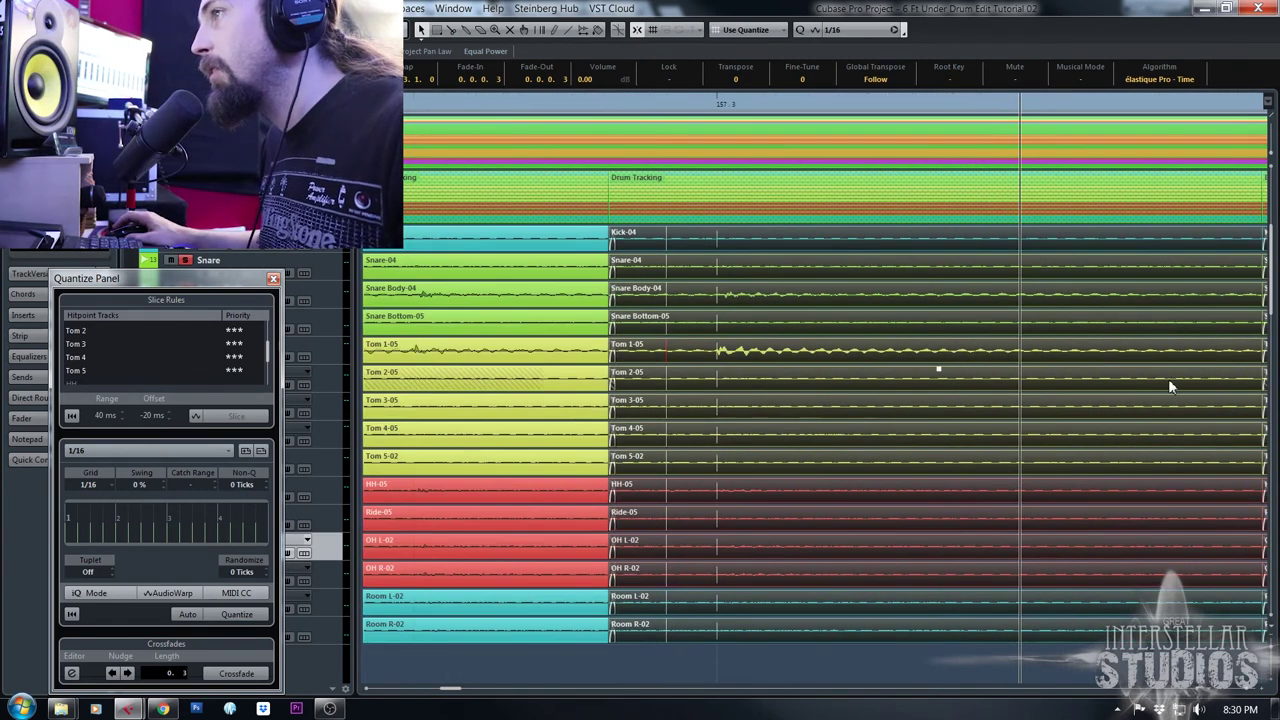
pyautogui.hscroll(3, 1168, 380)
pyautogui.scroll(3, 1011, 330)
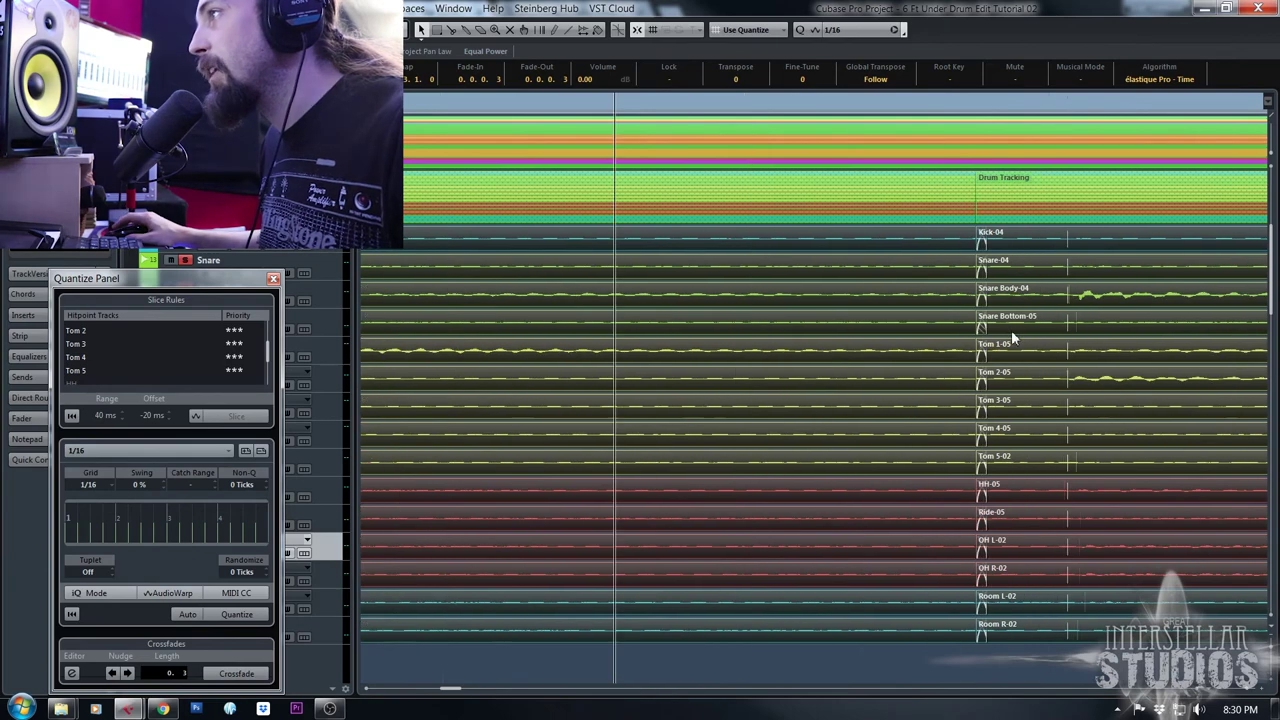
pyautogui.moveTo(932, 354); pyautogui.dragTo(905, 352)
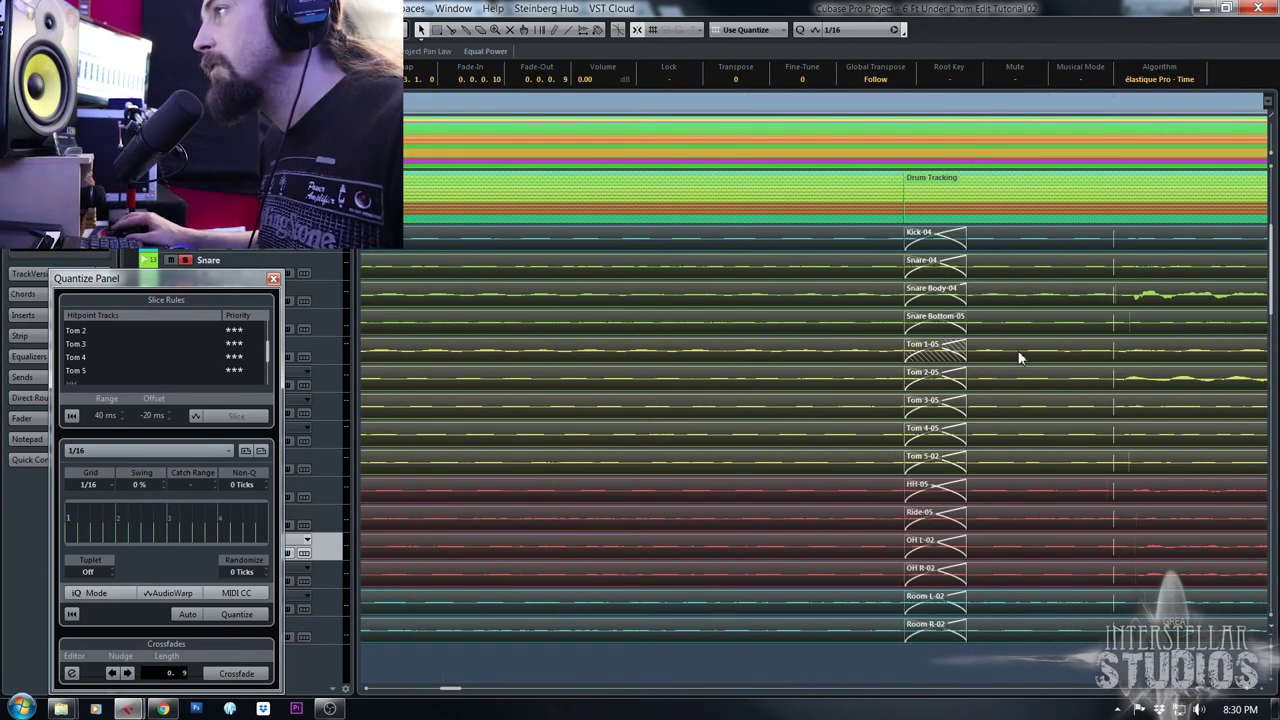
# Split the short drum slice before 157.3 just after its start and extend the small front piece earlier across the gap
pyautogui.scroll(-6, 1020, 355)
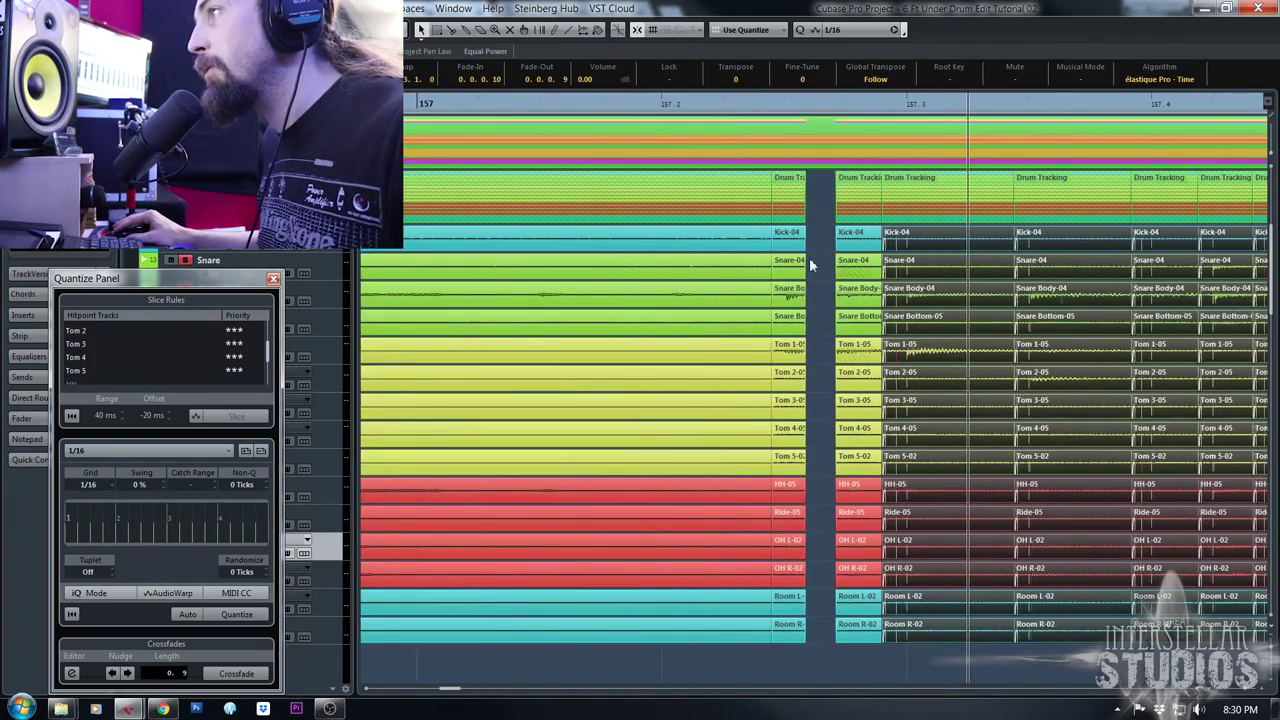
pyautogui.click(857, 262)
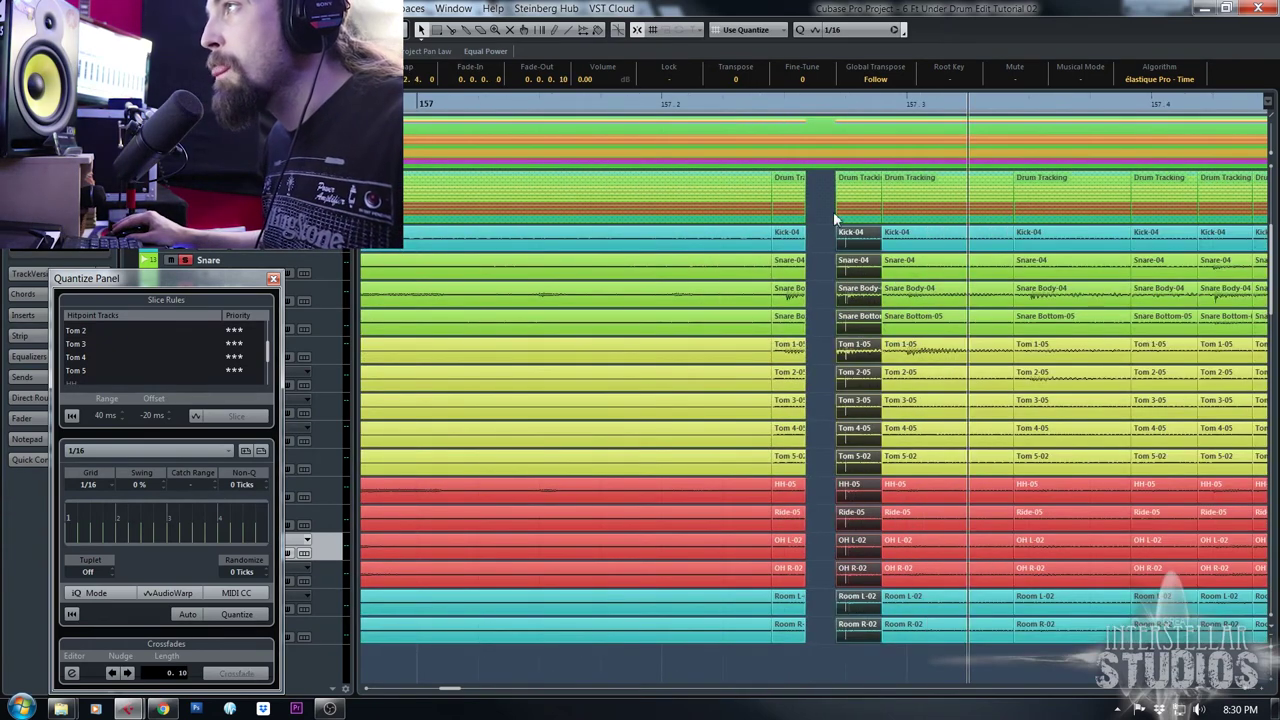
pyautogui.moveTo(765, 108); pyautogui.dragTo(791, 135)
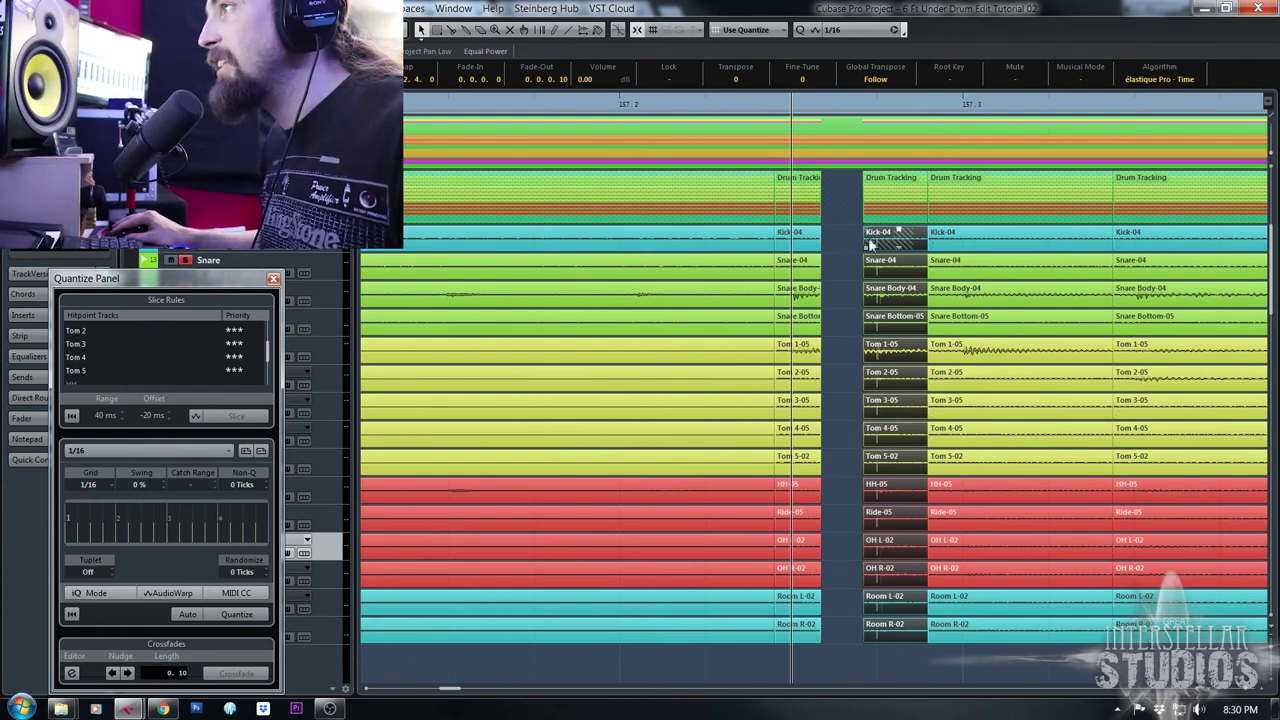
pyautogui.moveTo(865, 249); pyautogui.dragTo(873, 248)
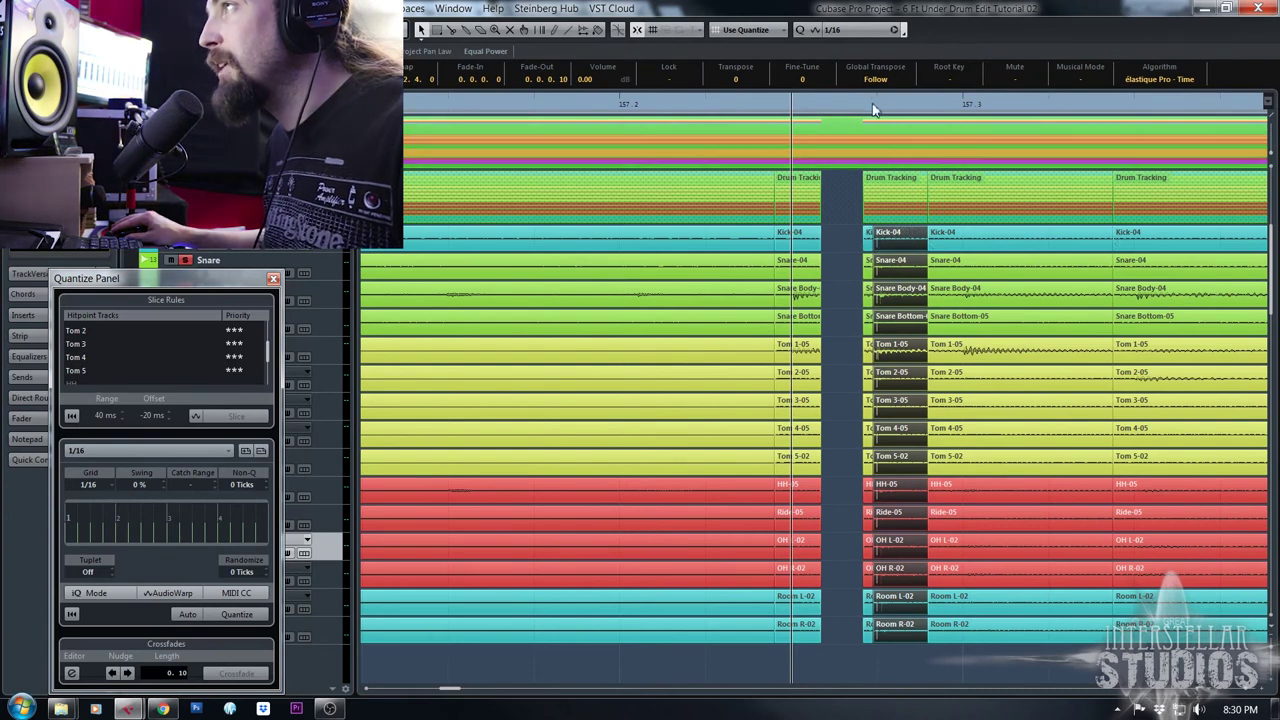
pyautogui.moveTo(866, 249); pyautogui.dragTo(825, 236)
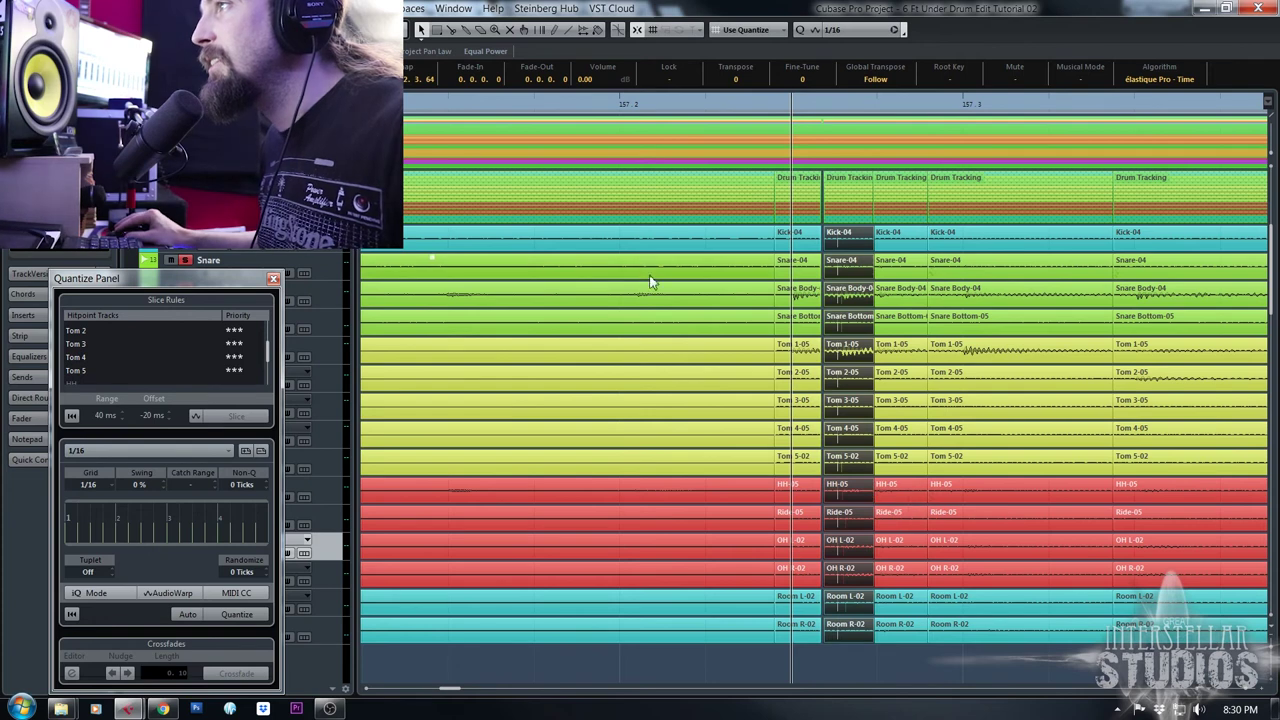
# Play back the short grouped slices between 157.2 and 157.3 several times to check the edited hit
pyautogui.moveTo(778, 103); pyautogui.dragTo(724, 168)
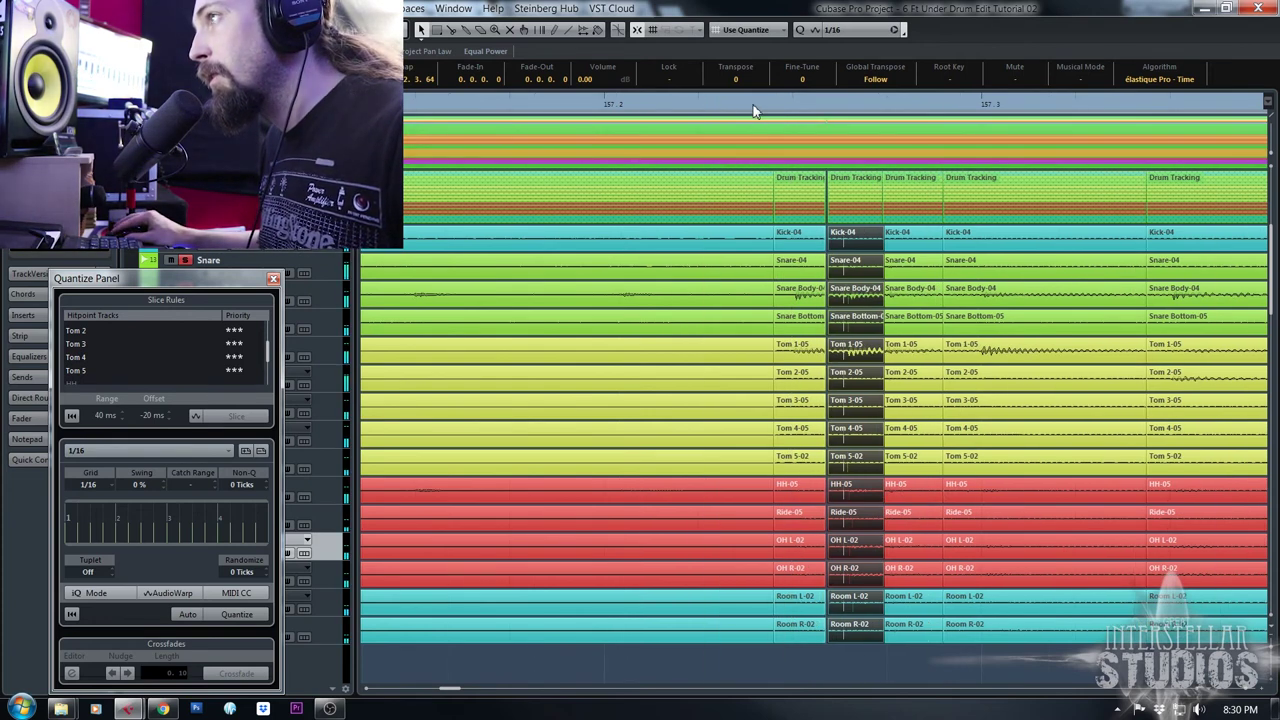
pyautogui.moveTo(757, 106); pyautogui.dragTo(505, 97)
pyautogui.press('space')
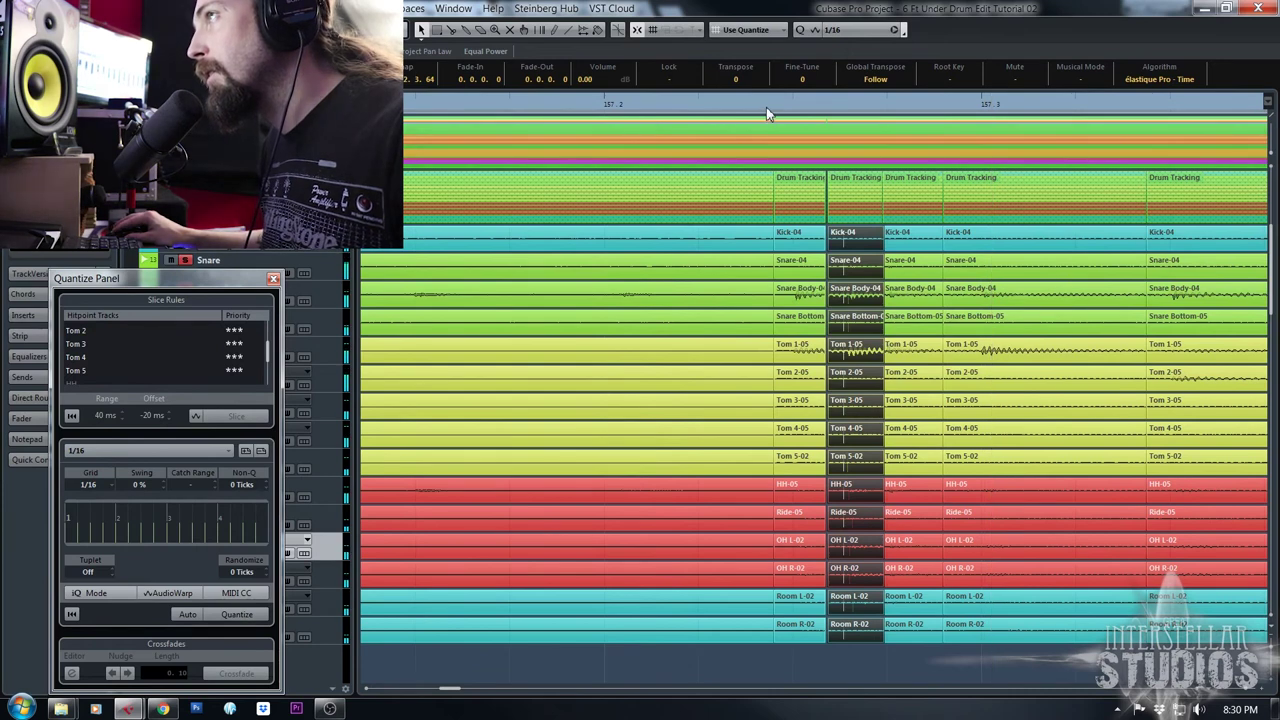
pyautogui.click(570, 106)
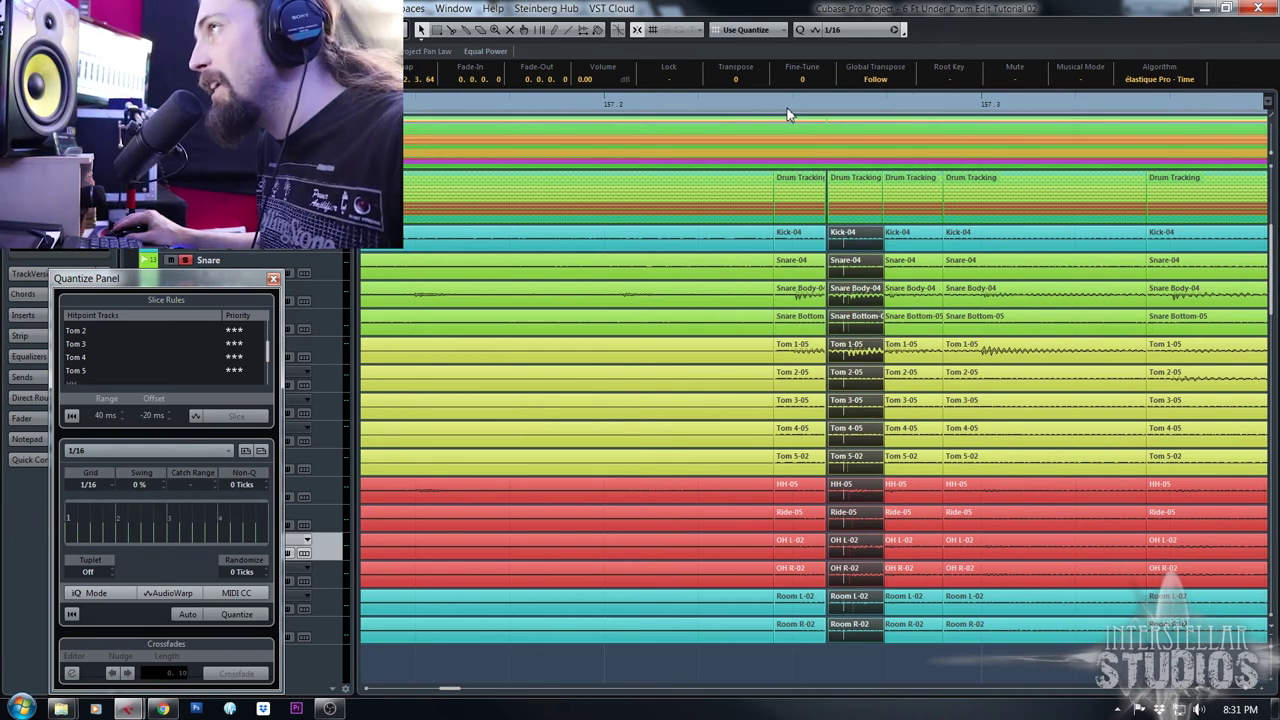
pyautogui.moveTo(788, 110); pyautogui.dragTo(700, 108)
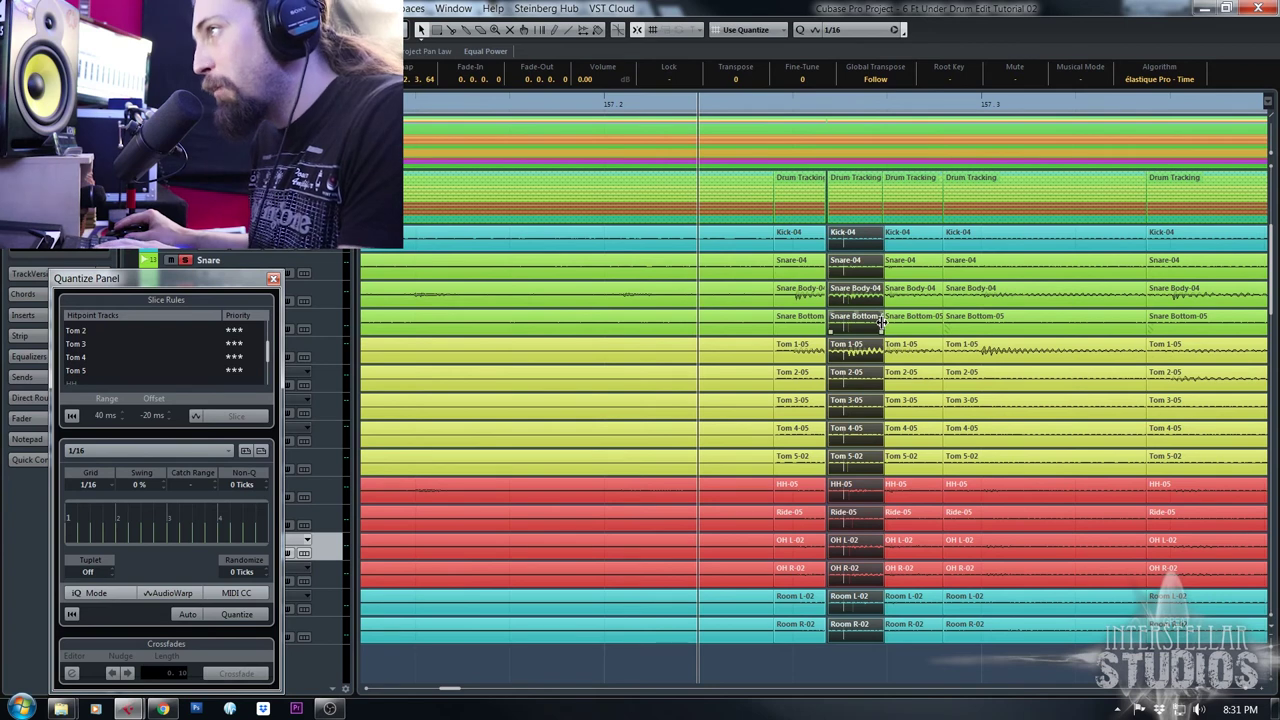
# Delete the two short grouped slices before 157.3, extend the following slice earlier across the gap and crossfade its start
pyautogui.press('Delete')
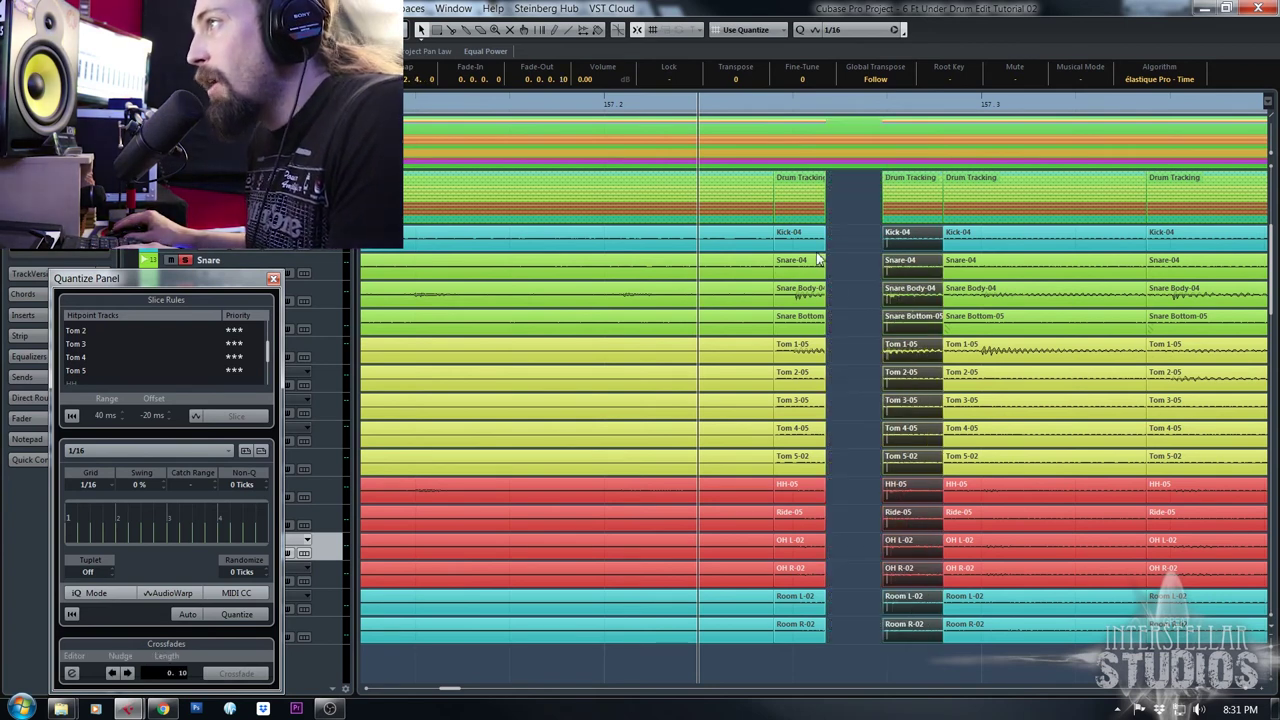
pyautogui.click(810, 249)
pyautogui.press('Delete')
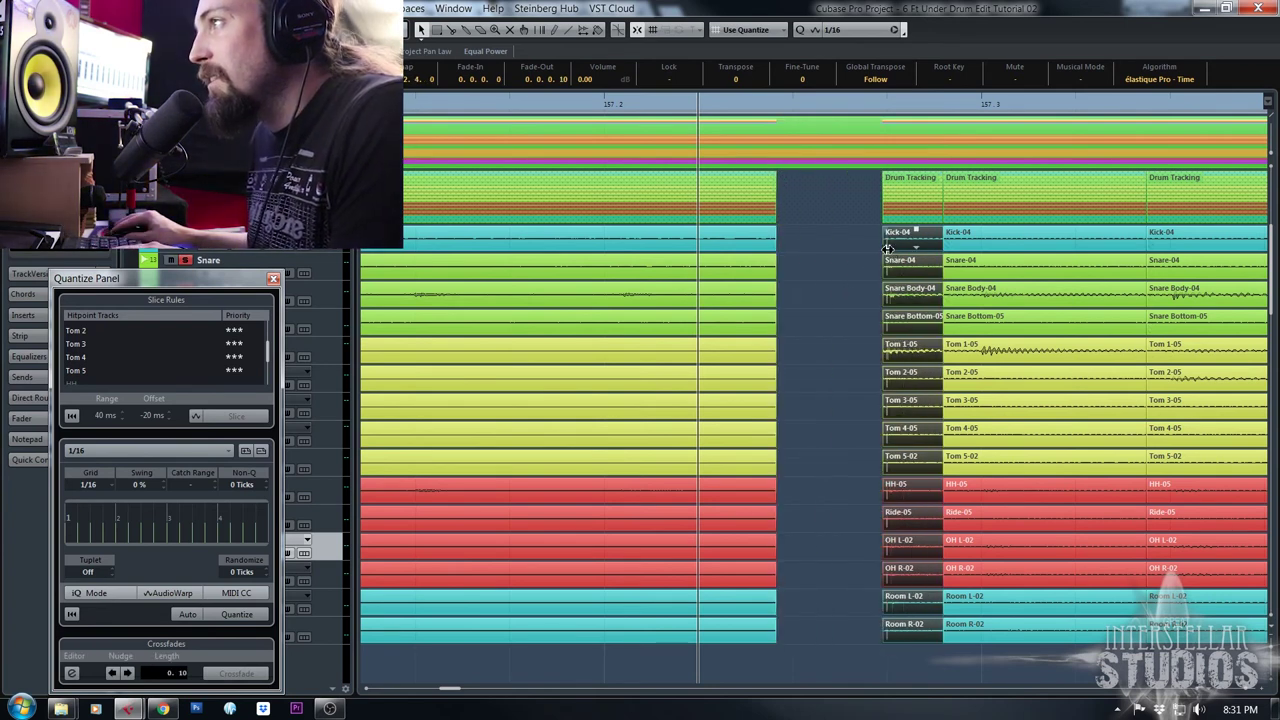
pyautogui.moveTo(886, 248); pyautogui.dragTo(753, 248)
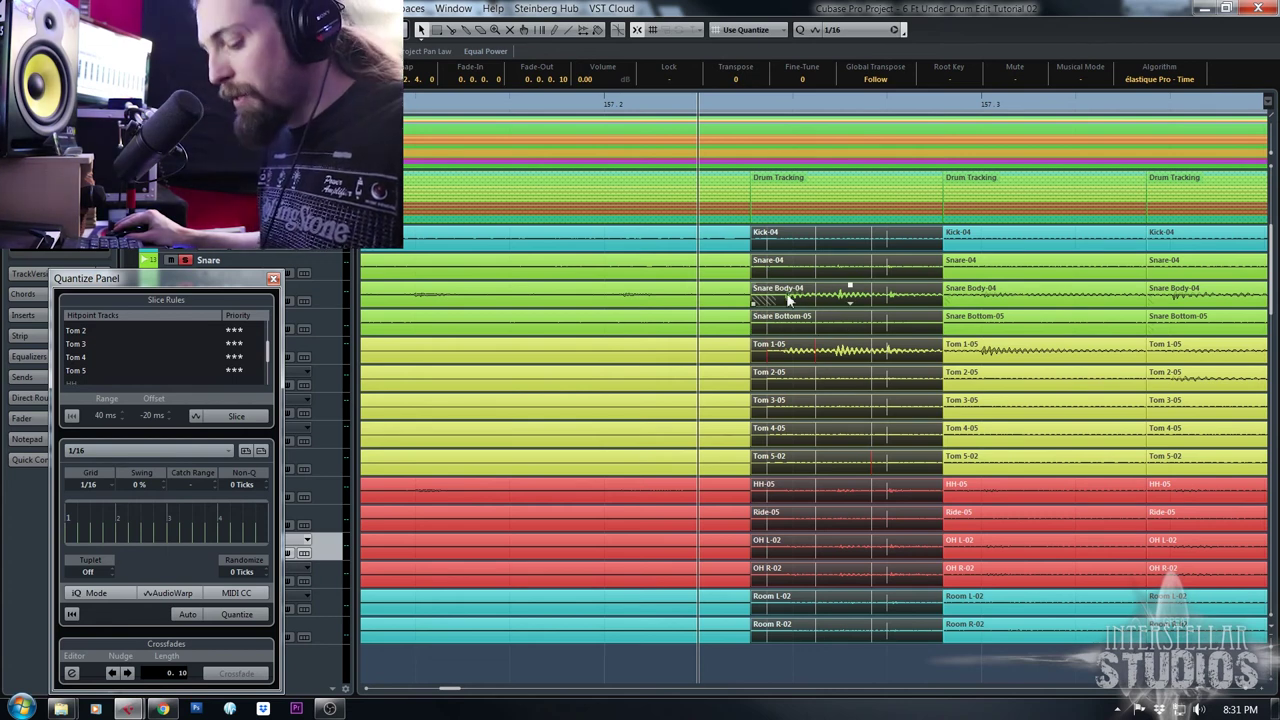
pyautogui.moveTo(793, 302); pyautogui.dragTo(790, 304)
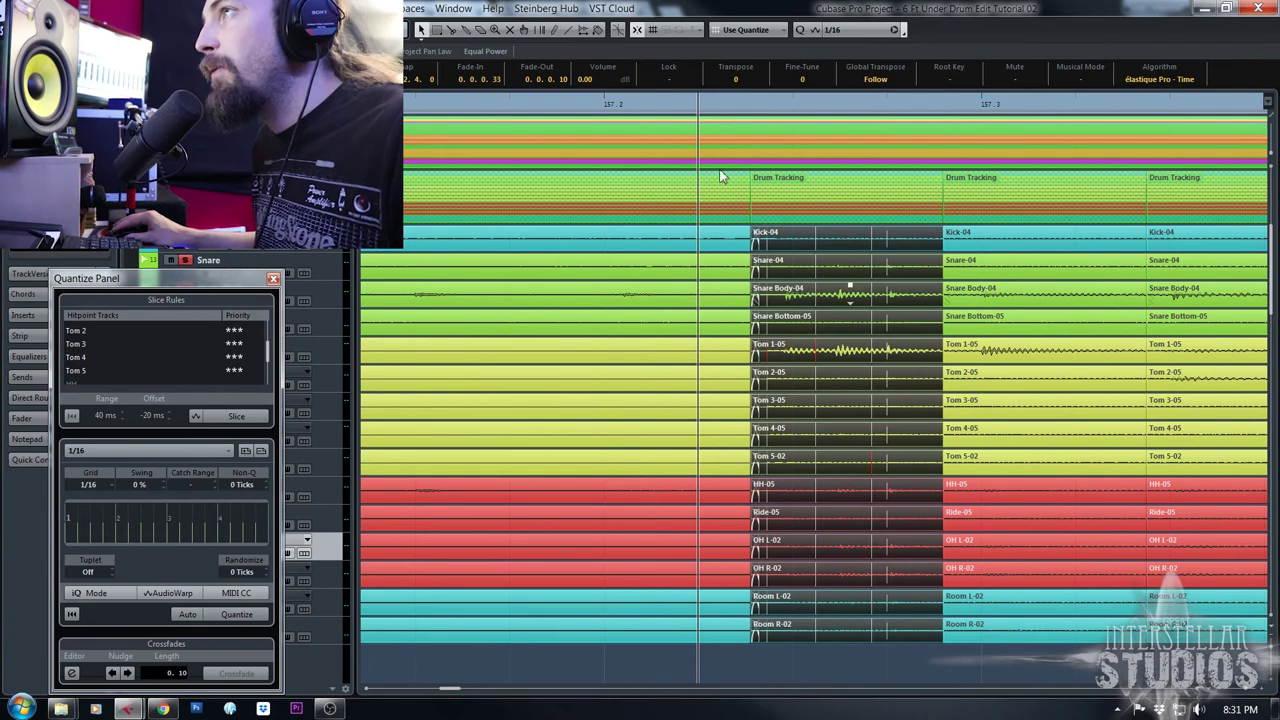
# Play back the repaired fill from before 157.2 and listen through to the end of bar 162
pyautogui.click(686, 100)
pyautogui.click(510, 104)
pyautogui.press('space')
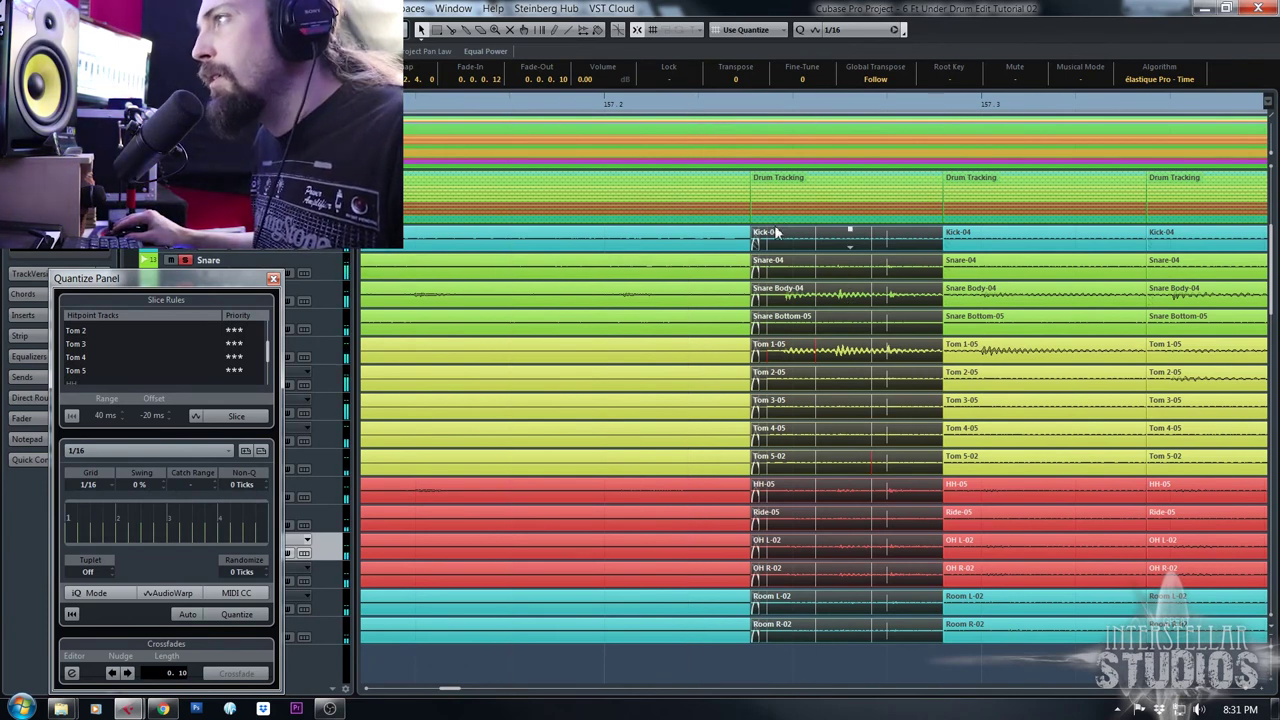
pyautogui.moveTo(845, 100); pyautogui.dragTo(671, 48)
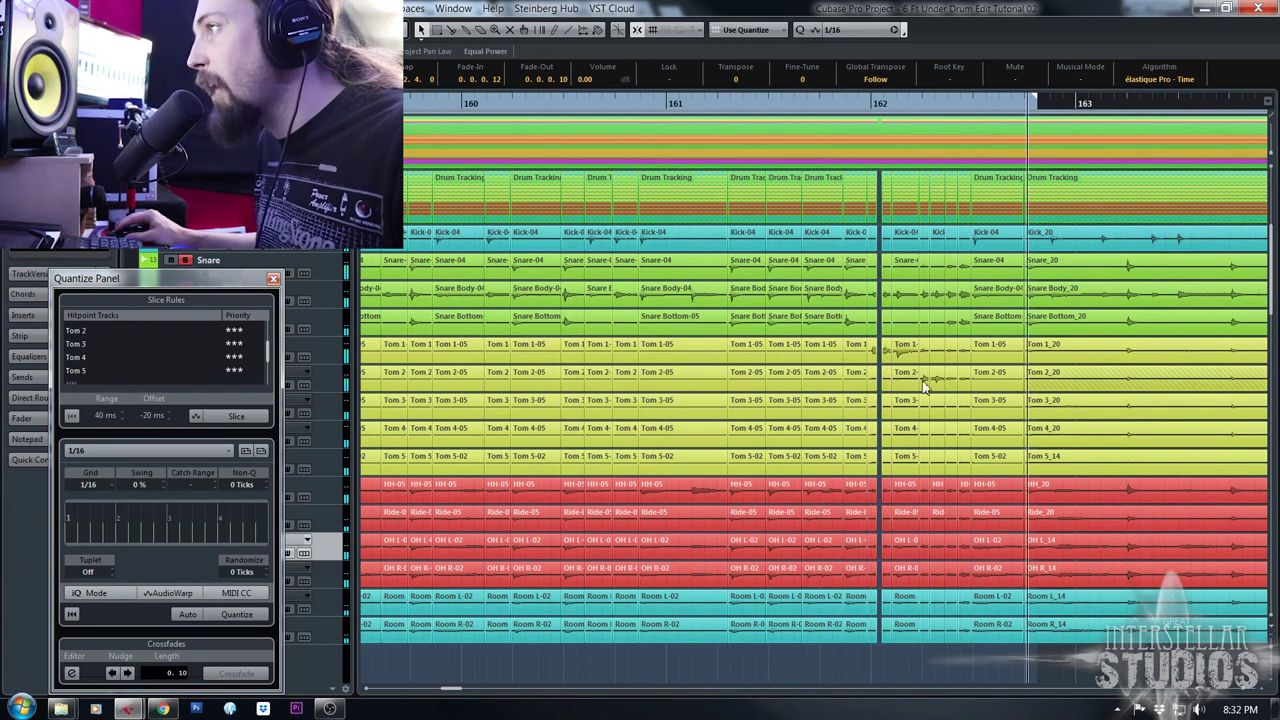
# Delete the grouped drum slice spanning the start of bar 162 and extend the following slice earlier across the gap
pyautogui.moveTo(862, 104); pyautogui.dragTo(834, 166)
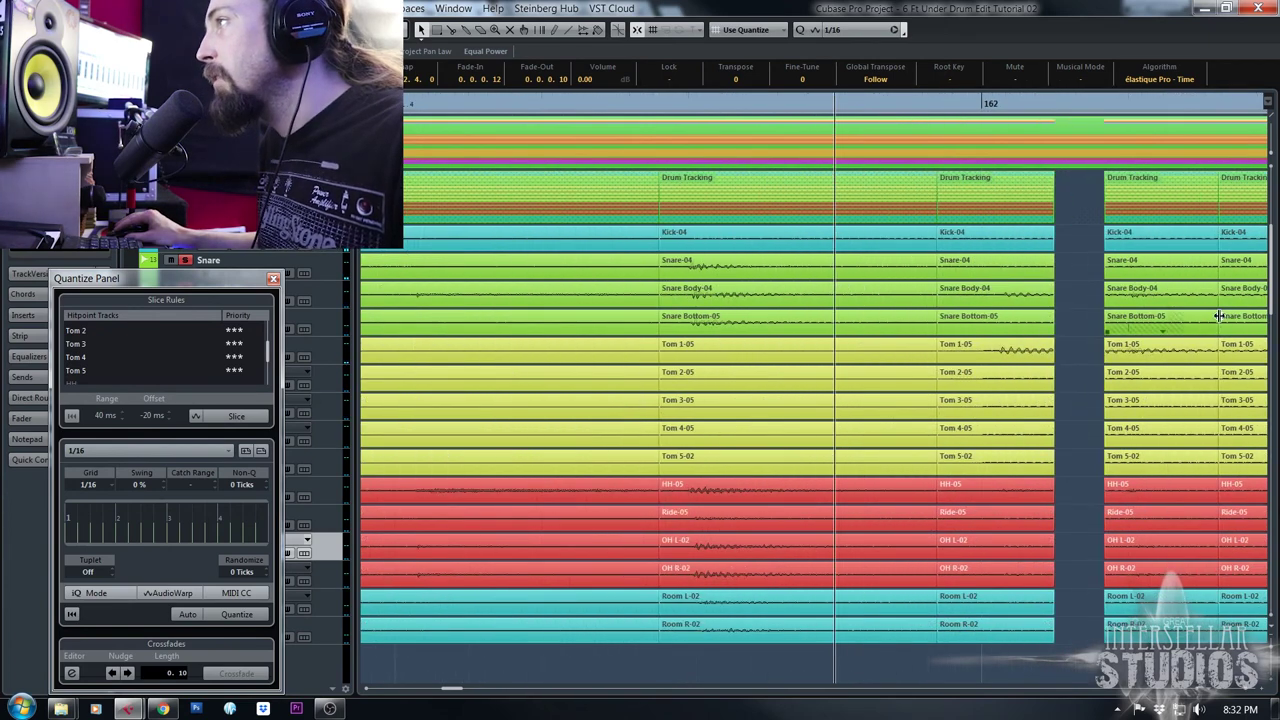
pyautogui.click(1174, 303)
pyautogui.click(1018, 300)
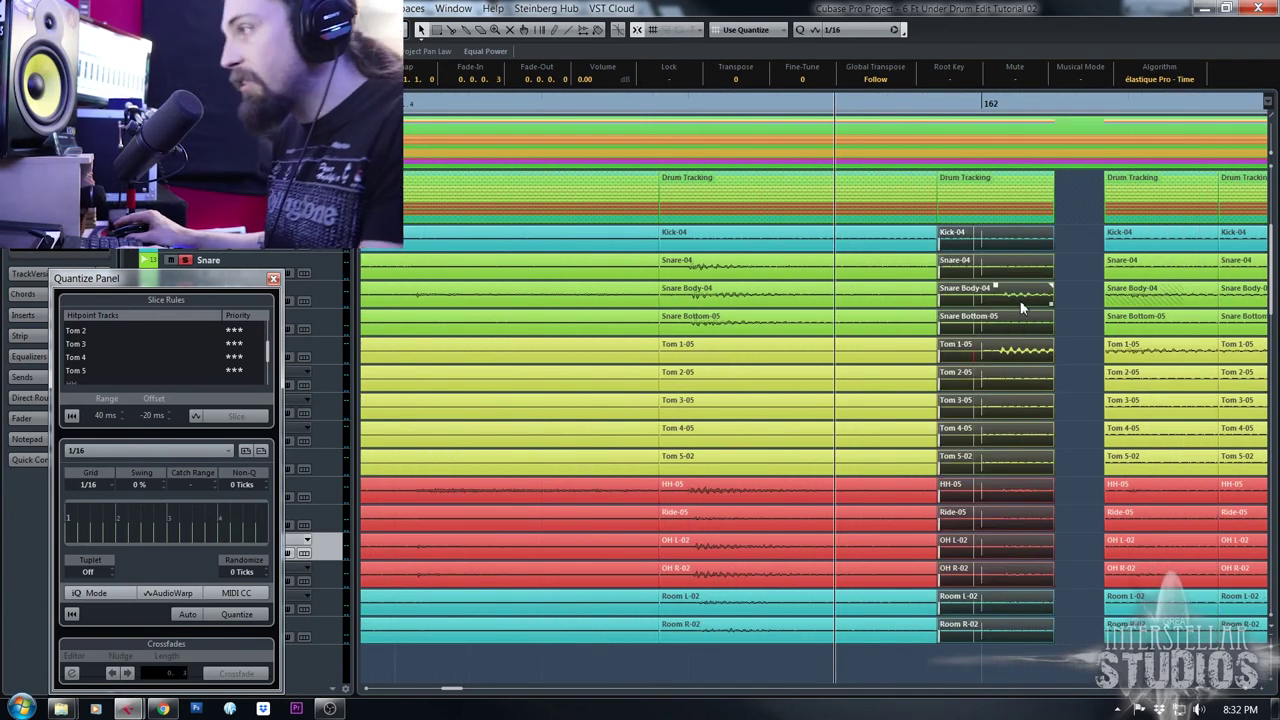
pyautogui.press('Delete')
pyautogui.click(1117, 297)
pyautogui.moveTo(1102, 302); pyautogui.dragTo(932, 305)
# Play back the last beats of bar 161 into bar 162 to check the filled gap
pyautogui.moveTo(914, 108); pyautogui.dragTo(784, 75)
pyautogui.press('space')
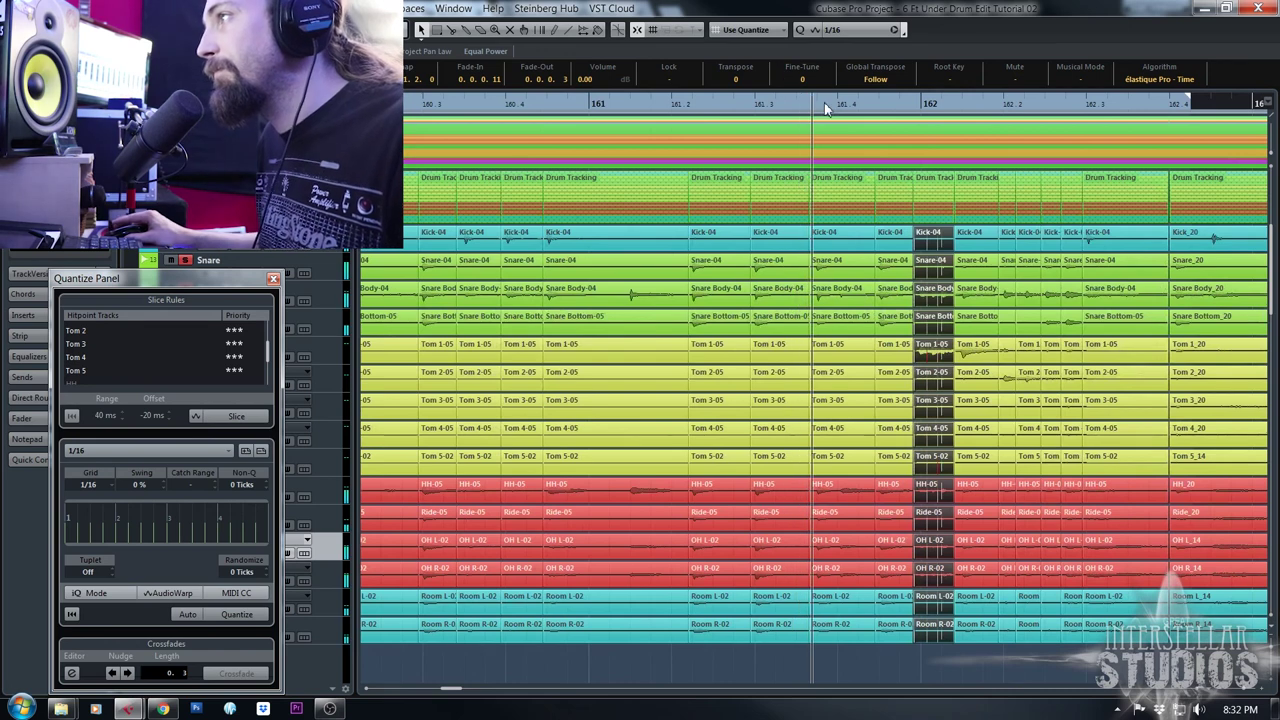
pyautogui.moveTo(784, 104); pyautogui.dragTo(706, 104)
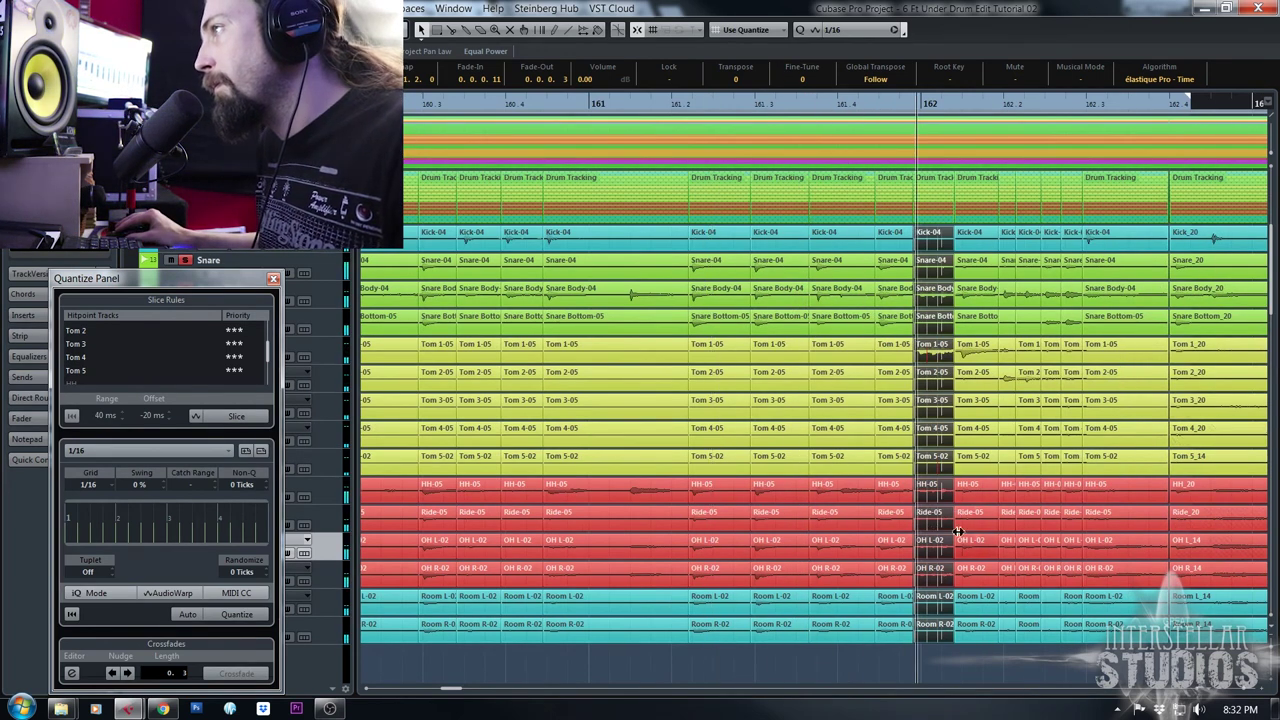
# Select the grouped drum-fill slices from just before 162.2 to the end of the edited section and lengthen their crossfades to 7 ticks
pyautogui.moveTo(1122, 652)
pyautogui.mouseDown()
pyautogui.moveTo(979, 393)
pyautogui.moveTo(976, 332)
pyautogui.moveTo(975, 349)
pyautogui.mouseUp()
pyautogui.moveTo(990, 106); pyautogui.dragTo(1089, 344)
pyautogui.moveTo(1116, 108); pyautogui.dragTo(1117, 160)
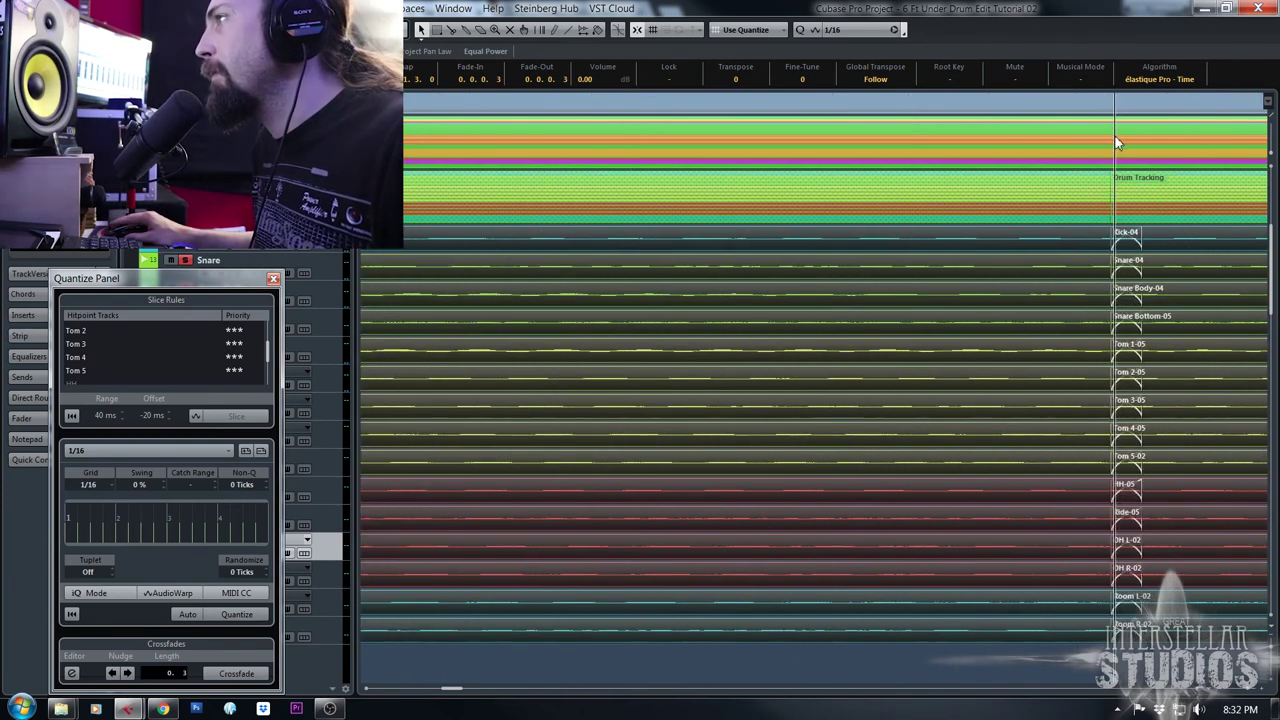
pyautogui.moveTo(1109, 322); pyautogui.dragTo(1068, 322)
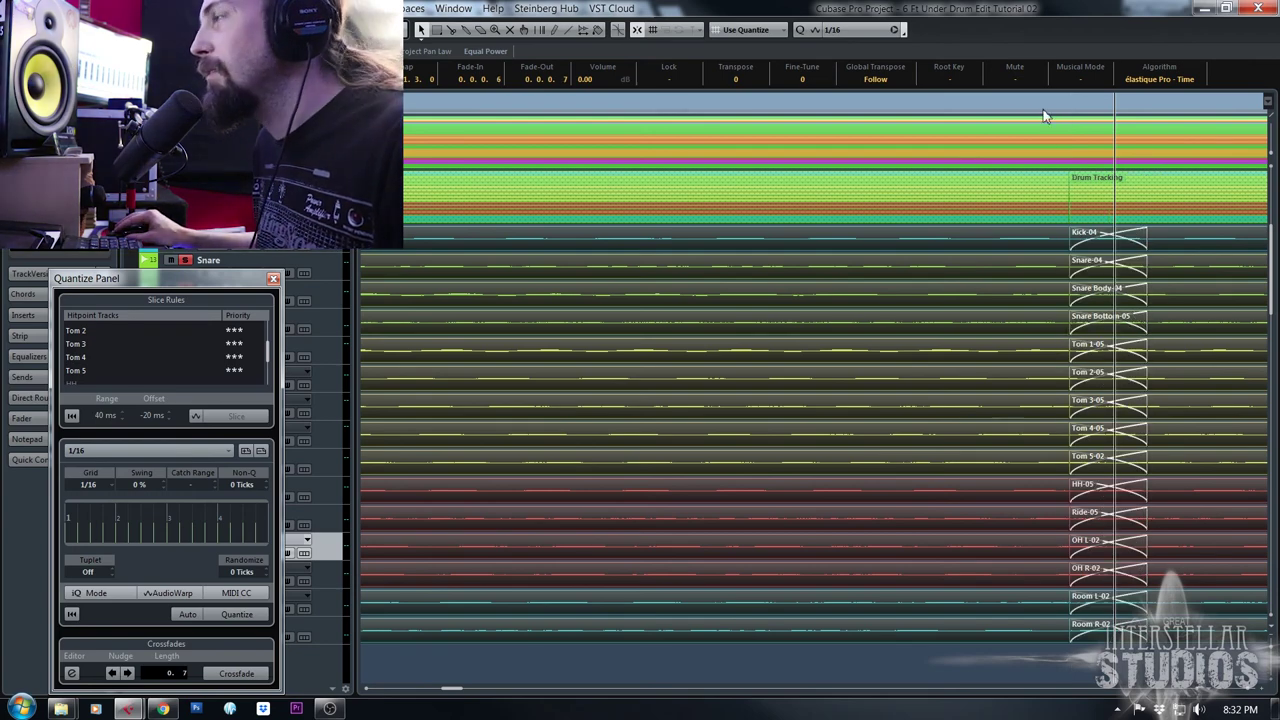
# Play back the fill in bar 162 and check the transition into the unedited recording before bar 163
pyautogui.moveTo(1043, 112); pyautogui.dragTo(836, 76)
pyautogui.press('space')
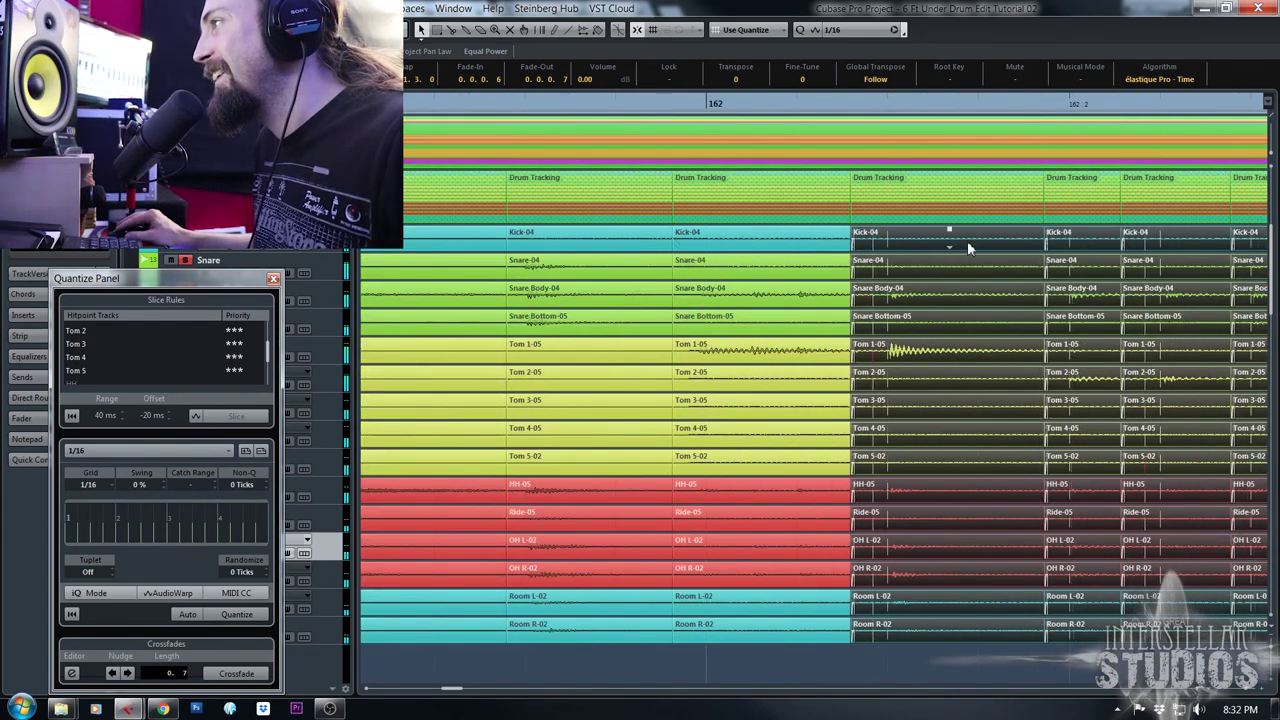
pyautogui.moveTo(815, 110); pyautogui.dragTo(704, 70)
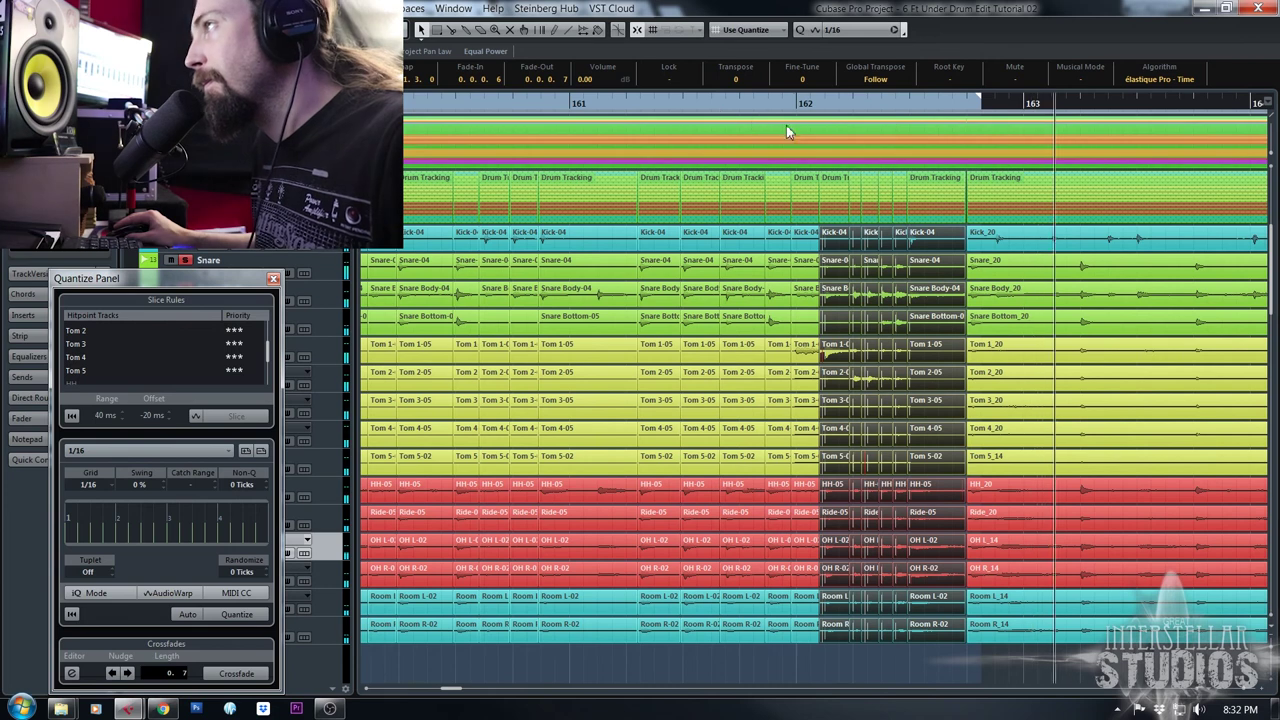
pyautogui.doubleClick(966, 109)
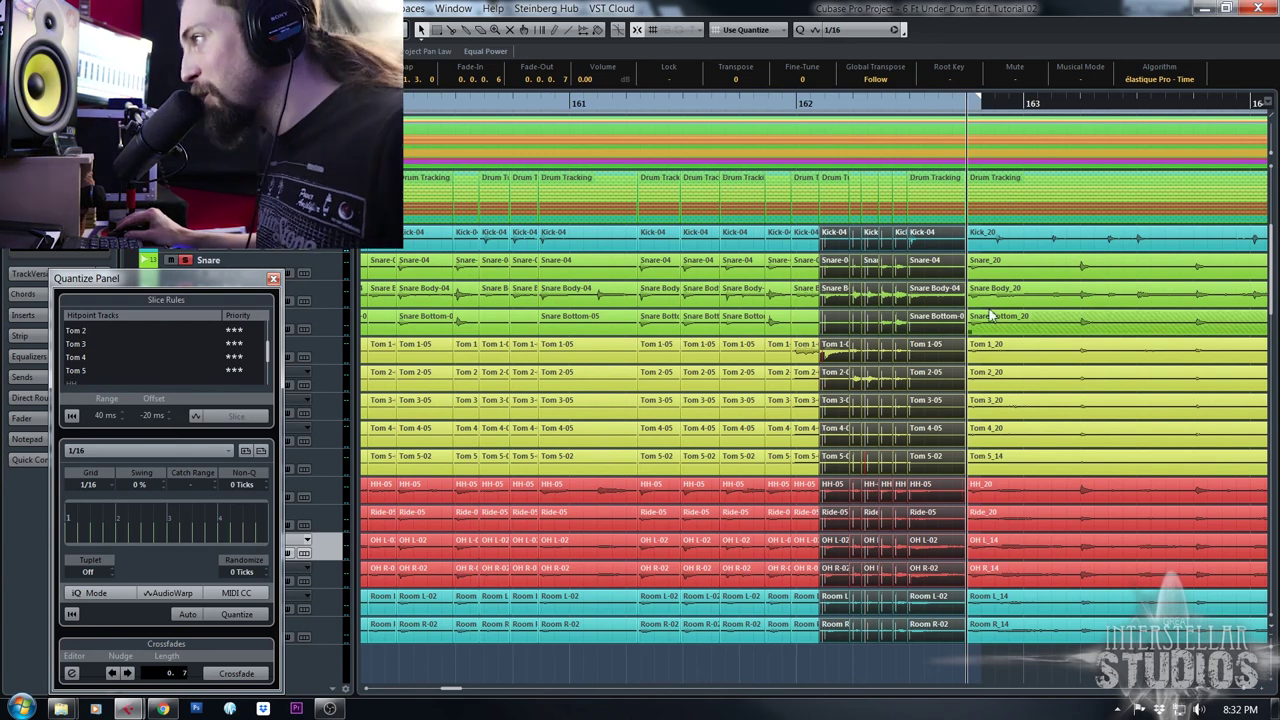
# Return to bar 130 and review the edited section against the remaining unedited drum recordings across the song
pyautogui.moveTo(803, 108); pyautogui.dragTo(804, 70)
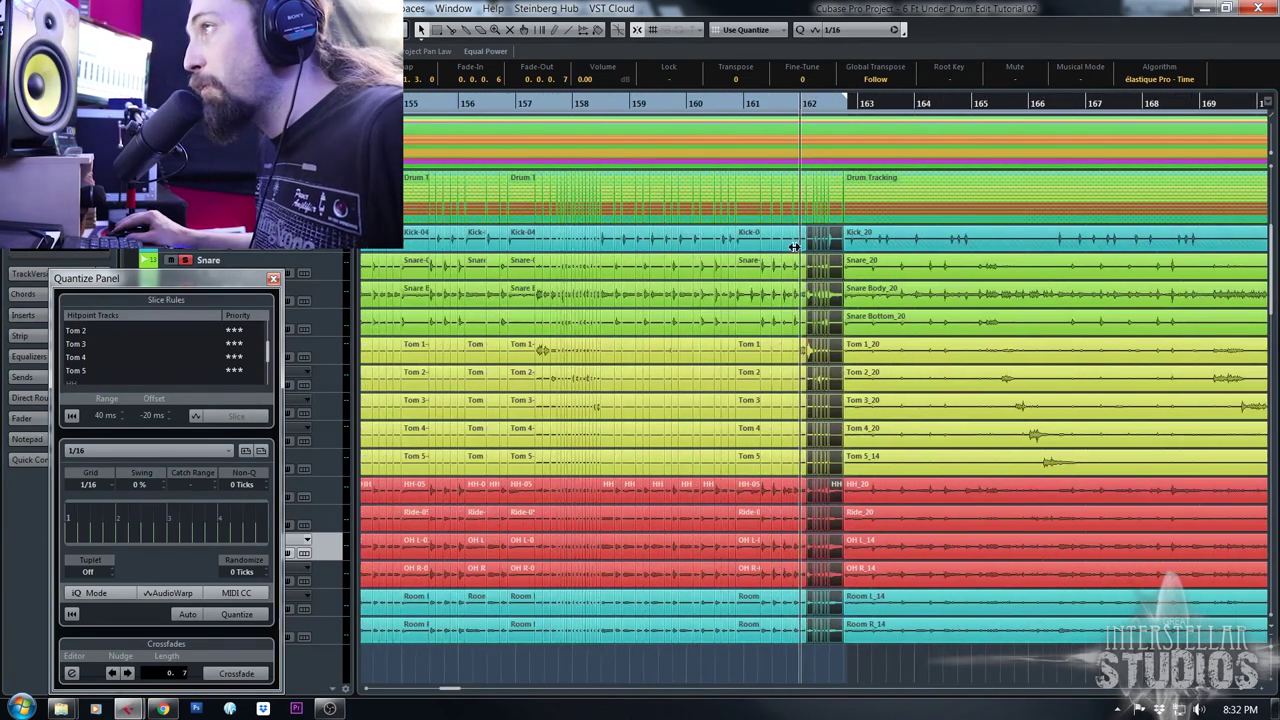
pyautogui.moveTo(678, 108); pyautogui.dragTo(1270, 72)
pyautogui.click(928, 108)
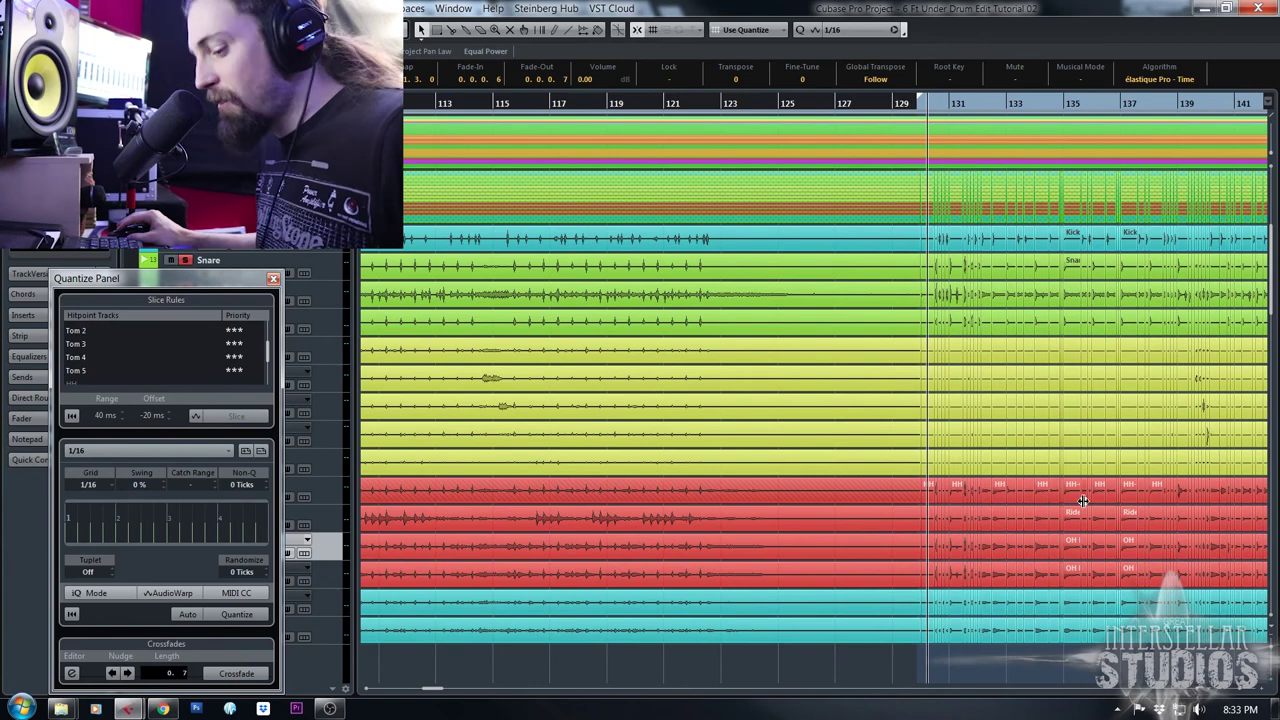
pyautogui.hscroll(4, 1134, 502)
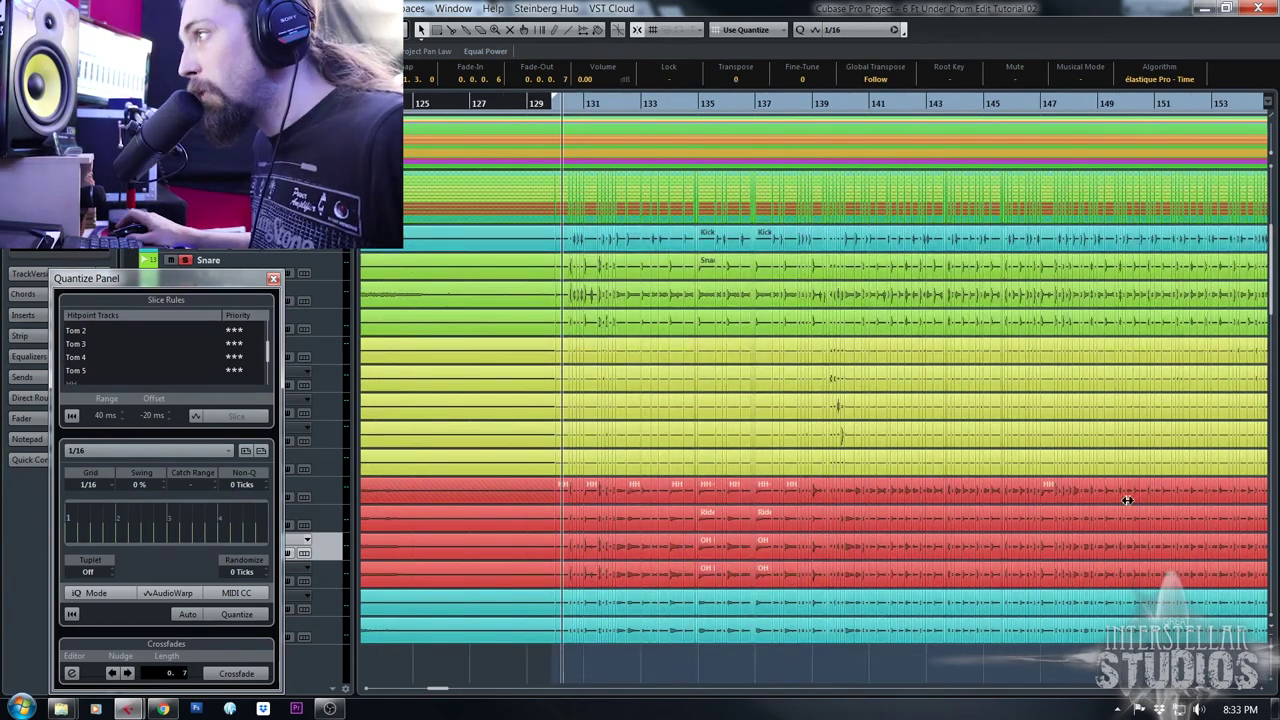
pyautogui.scroll(-3, 1129, 500)
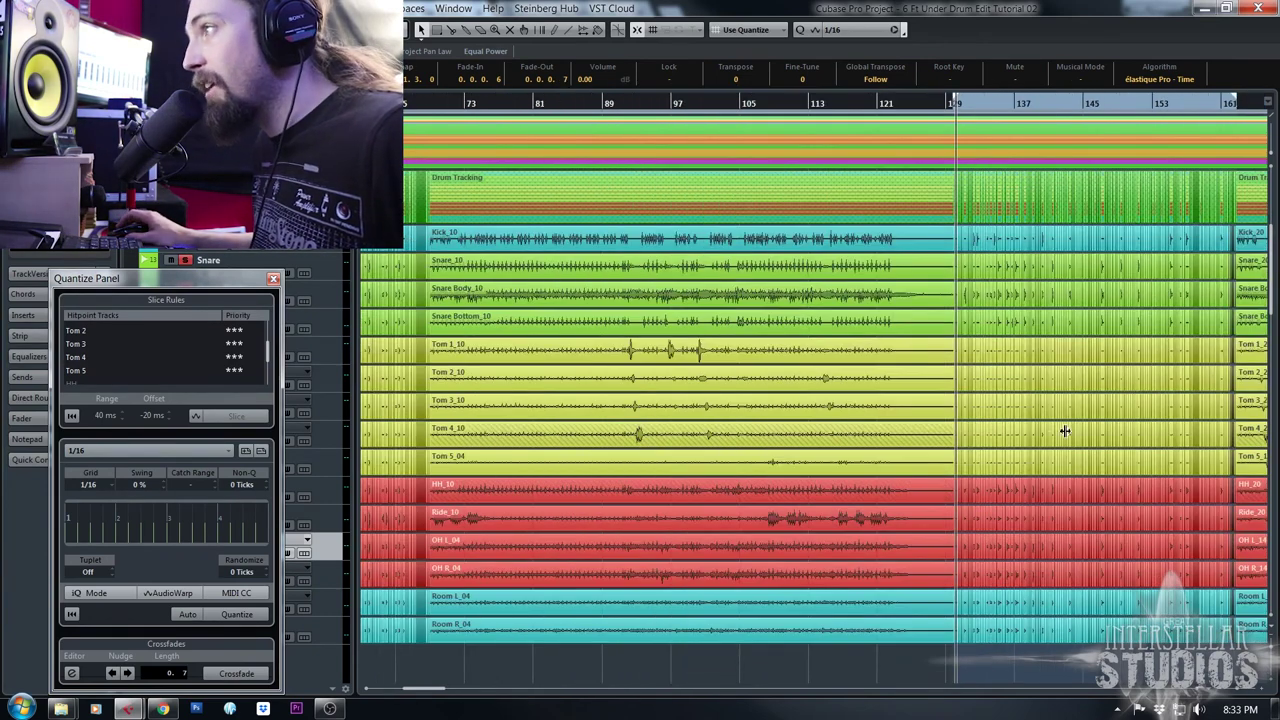
pyautogui.scroll(-1, 1168, 432)
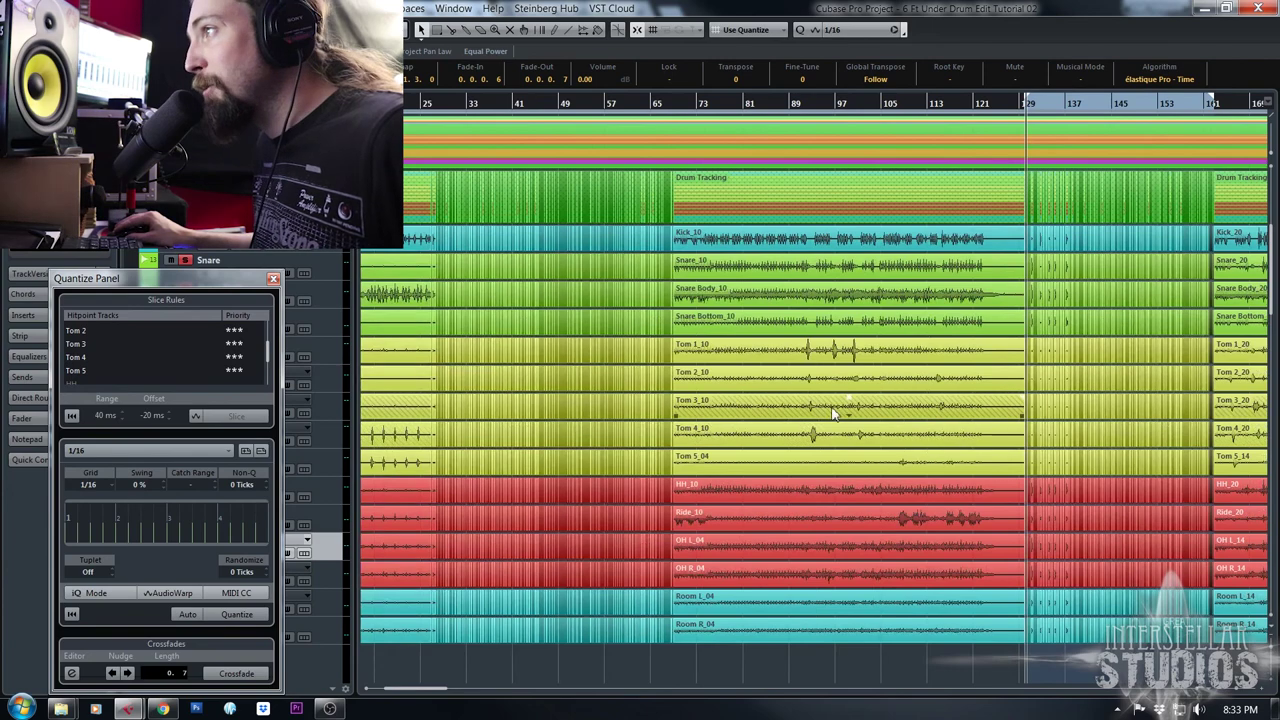
pyautogui.scroll(-3, 1080, 444)
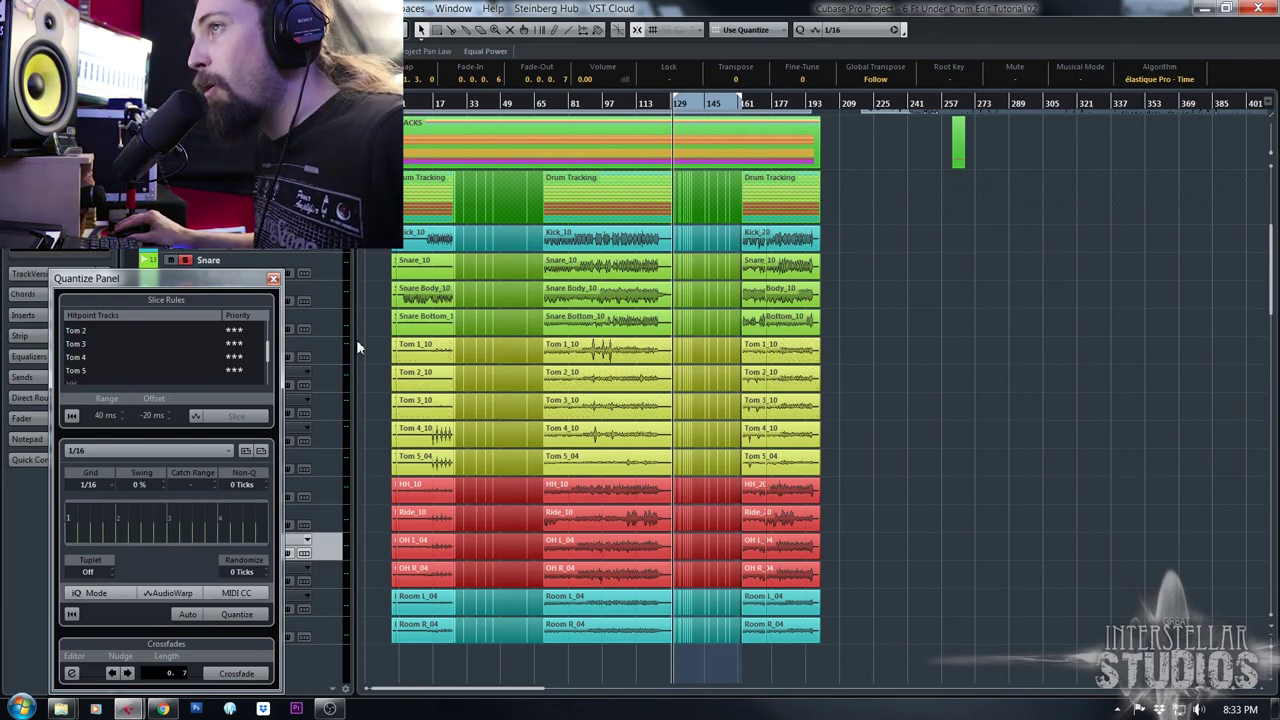
# Select all drum events across the song, look up the Bounce Selection command, and clear the selection without bouncing
pyautogui.moveTo(408, 275); pyautogui.dragTo(925, 638)
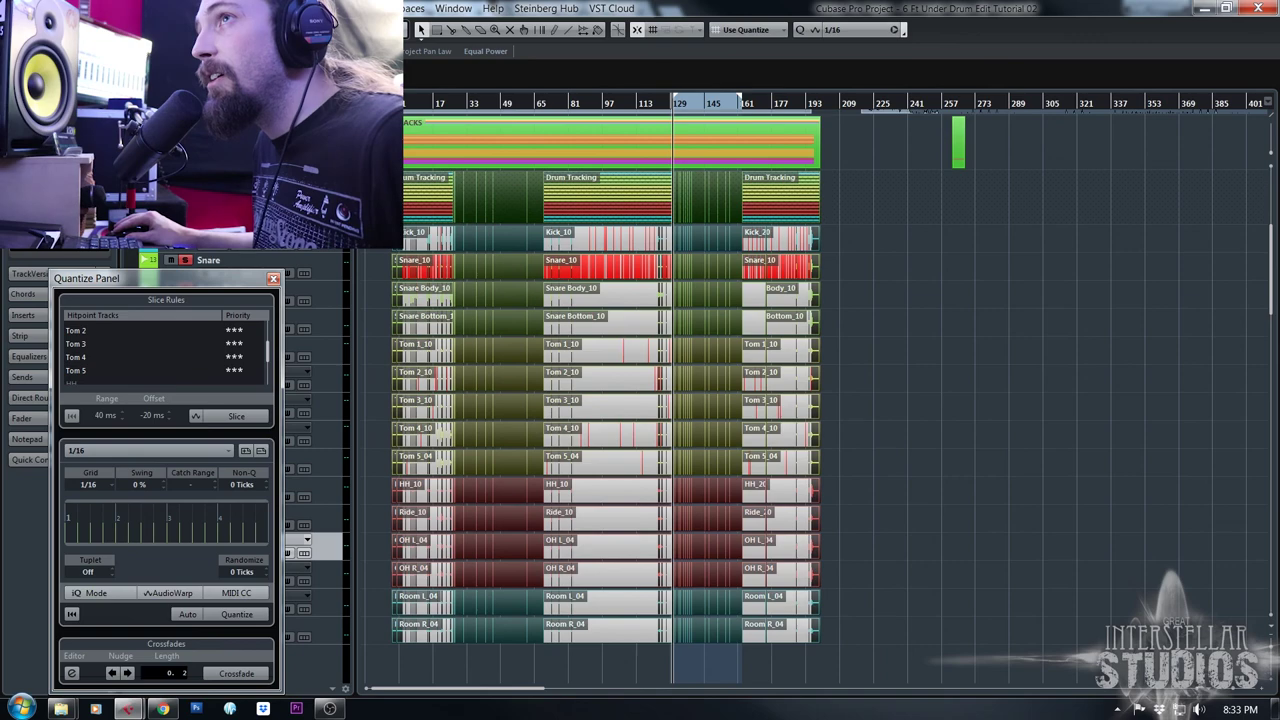
pyautogui.click(140, 8)
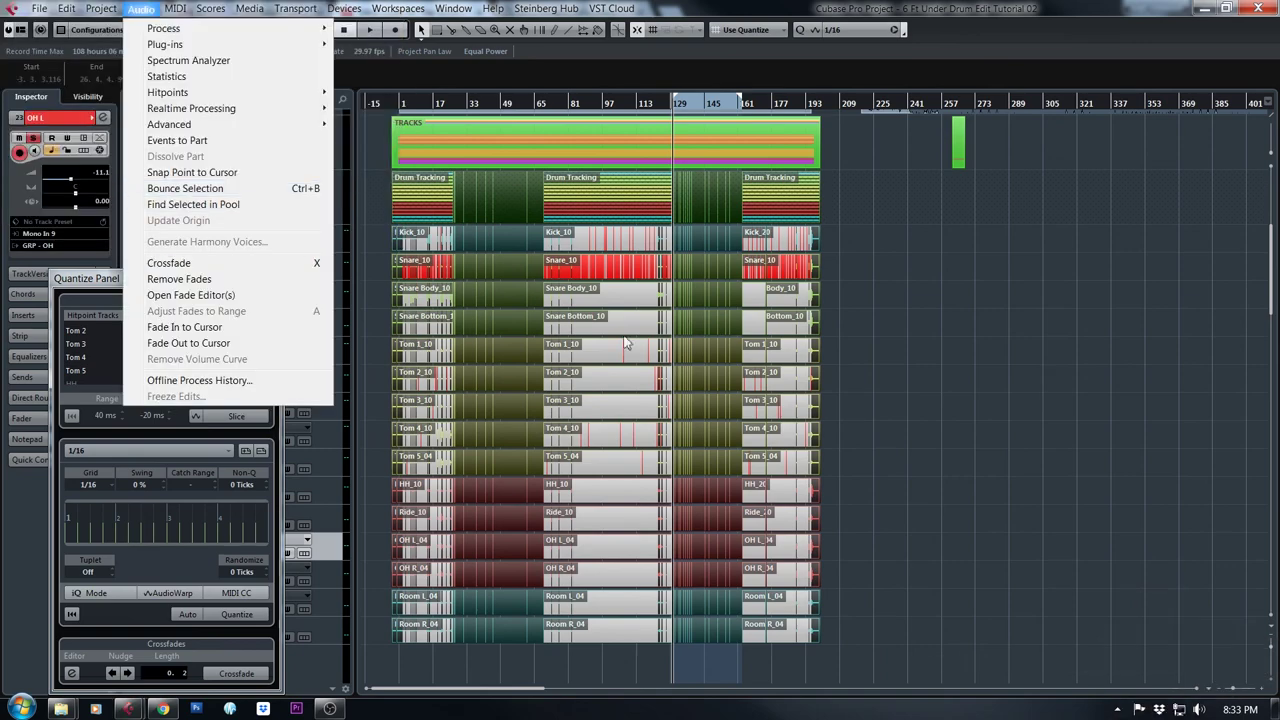
pyautogui.click(838, 346)
pyautogui.click(844, 351)
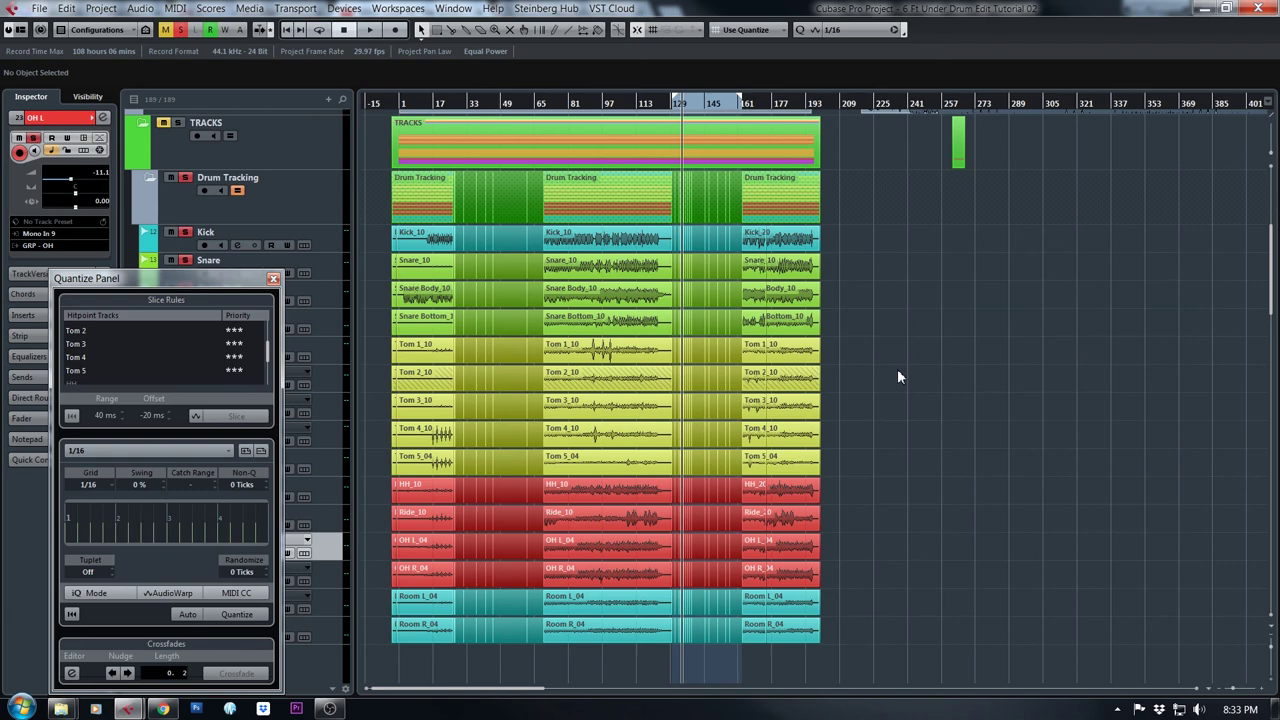
# Close the Quantize Panel and display the full drum arrangement with the cursor inside the edited section
pyautogui.press('Escape')
pyautogui.moveTo(676, 106); pyautogui.dragTo(671, 132)
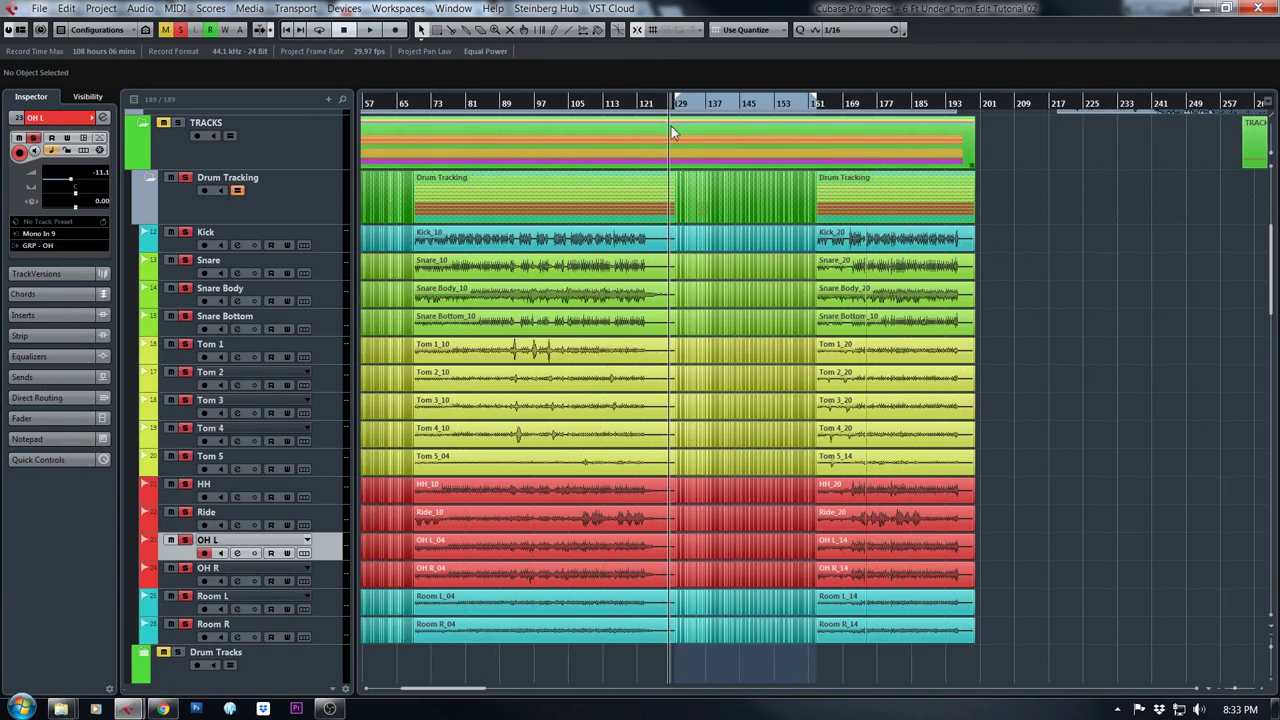
pyautogui.click(697, 102)
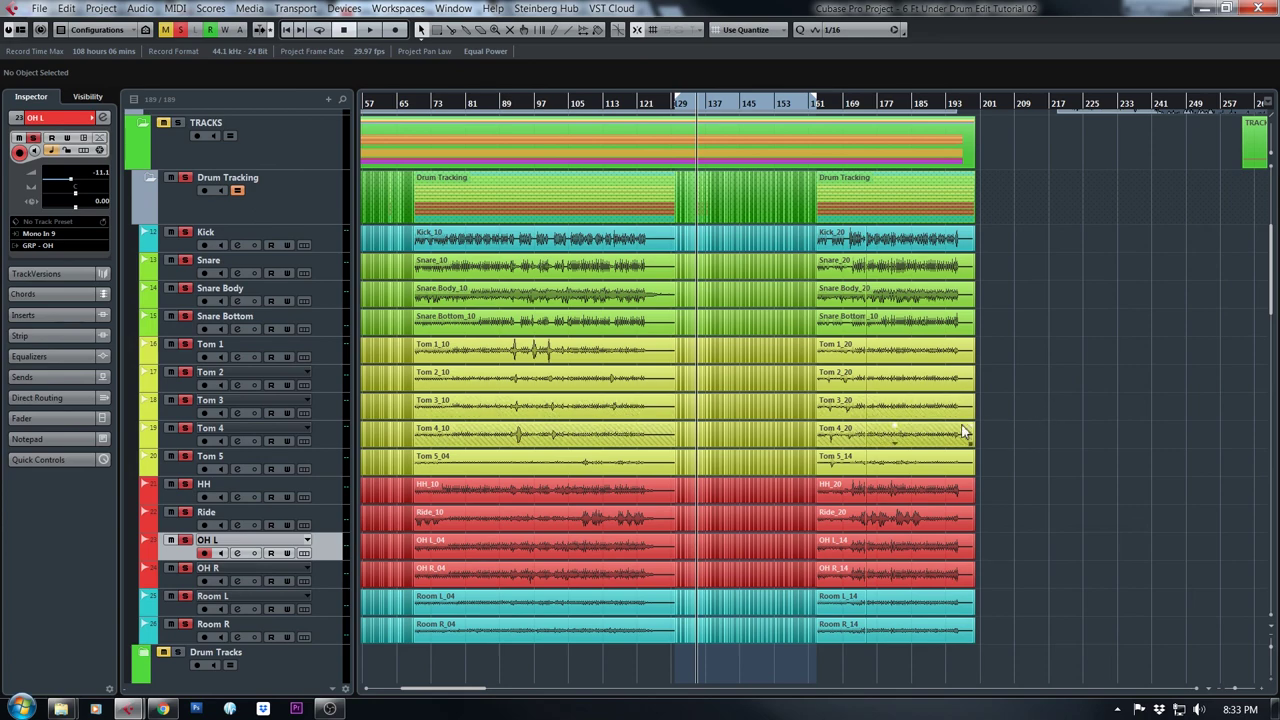
pyautogui.press('g')
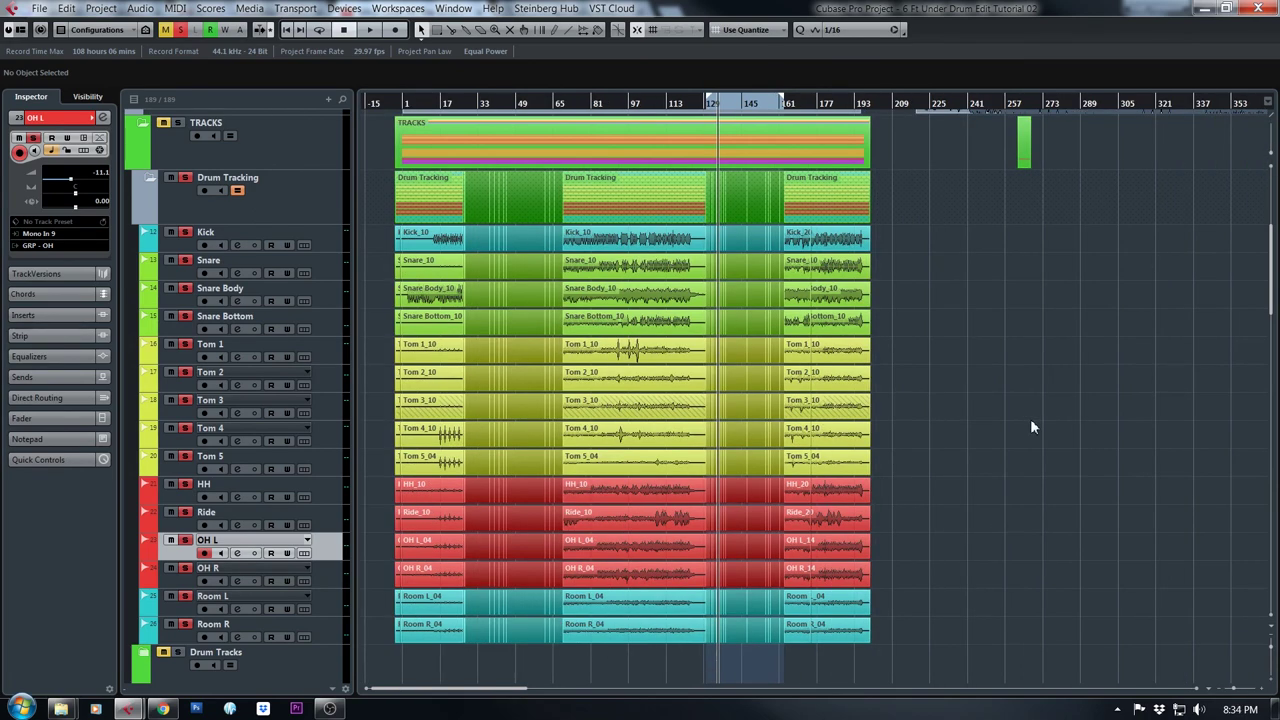